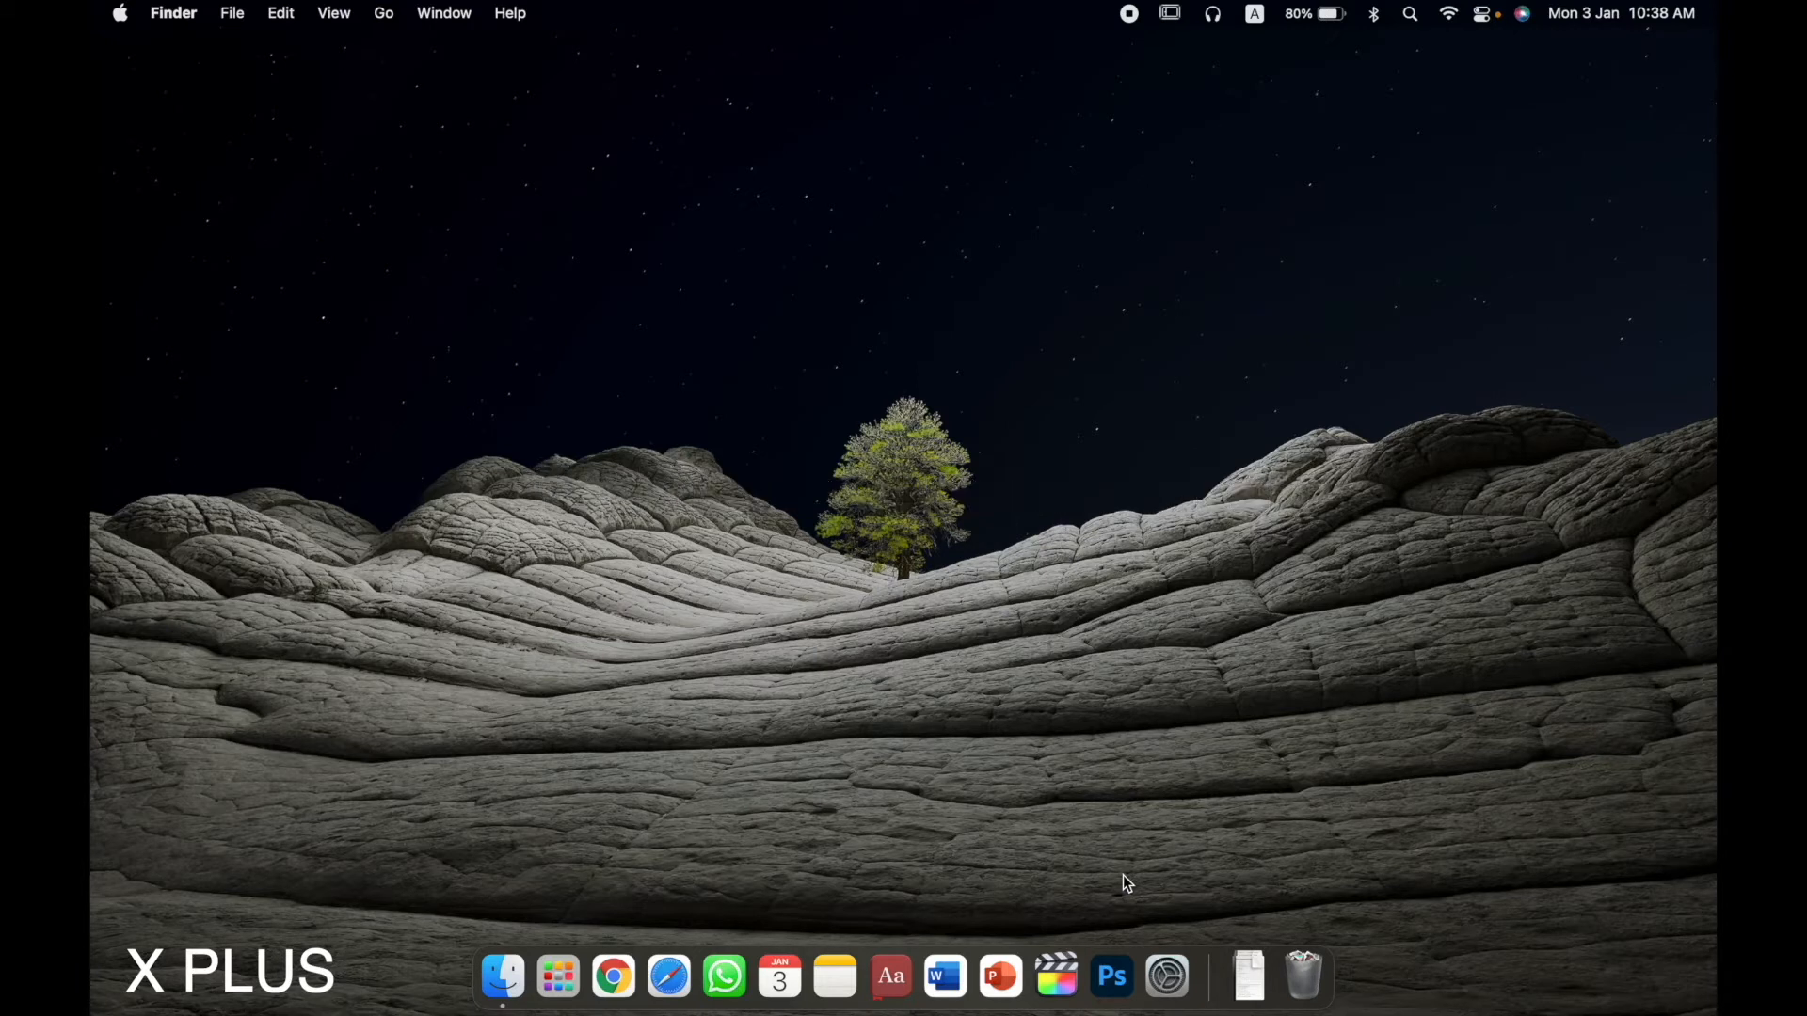
# - Open Final Cut Pro and scrub the Untitled Project timeline from its start to about 1:18
pyautogui.click(1051, 998)
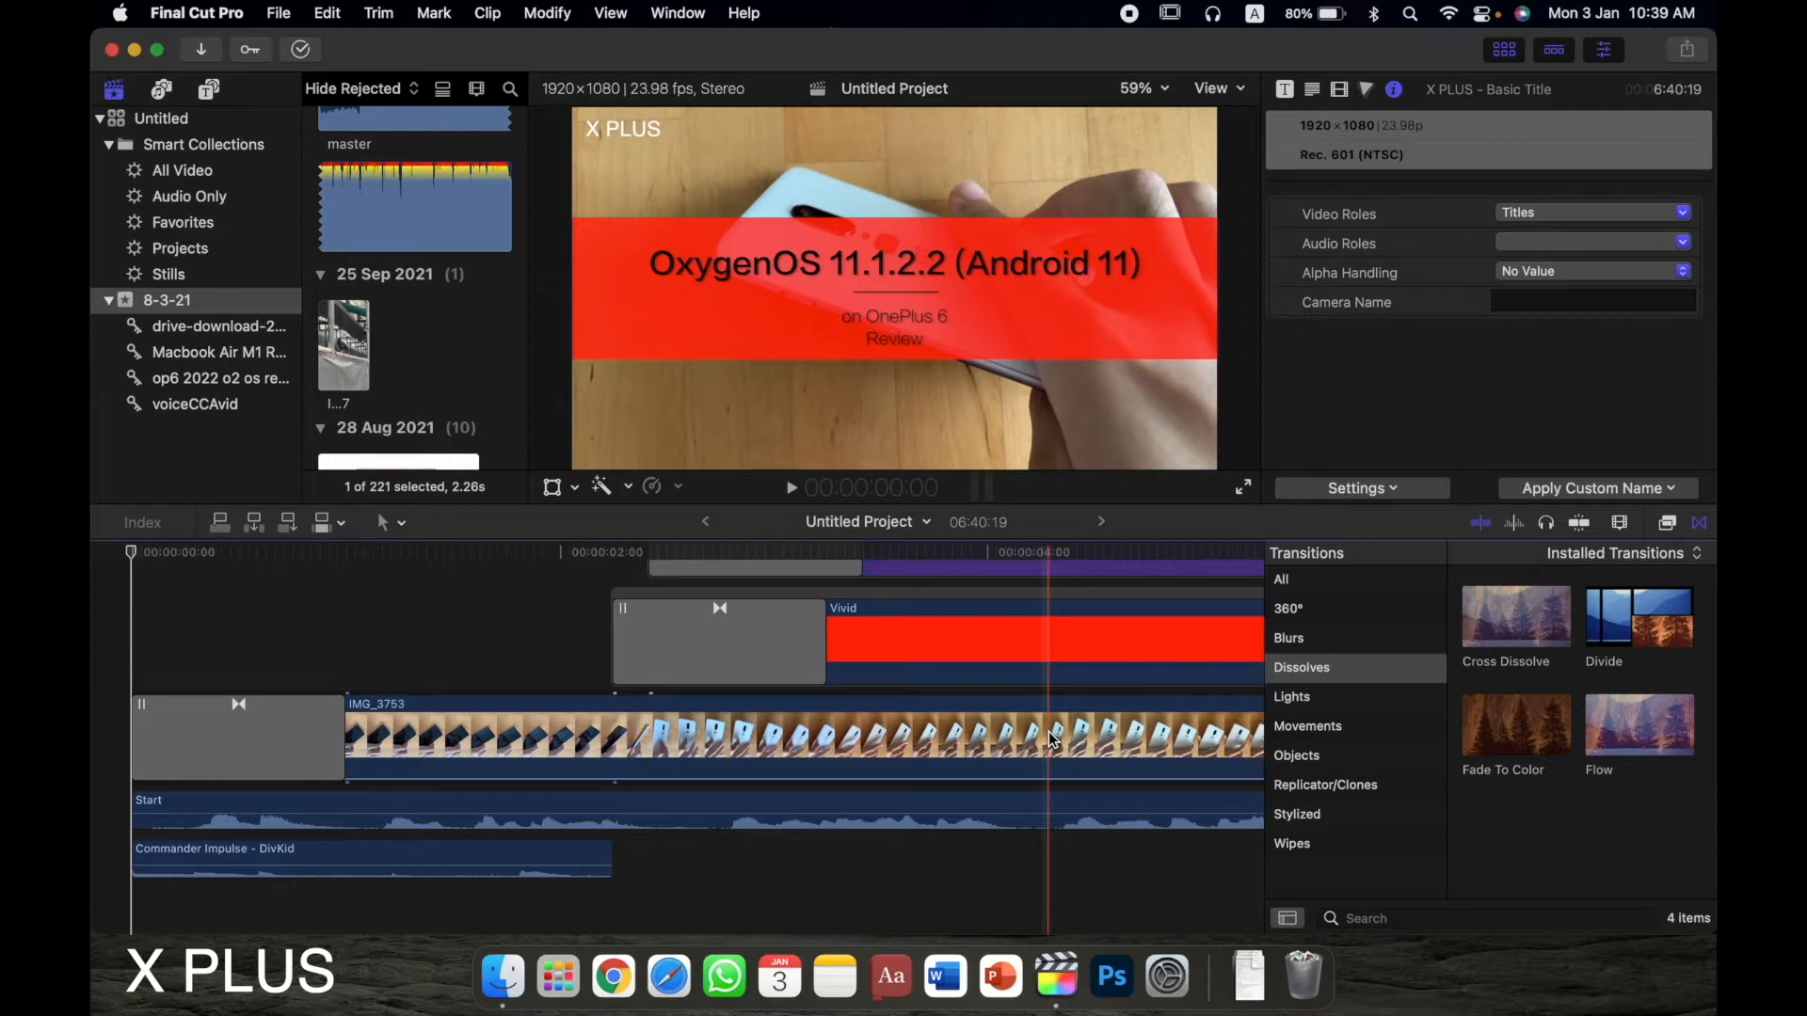
pyautogui.click(133, 557)
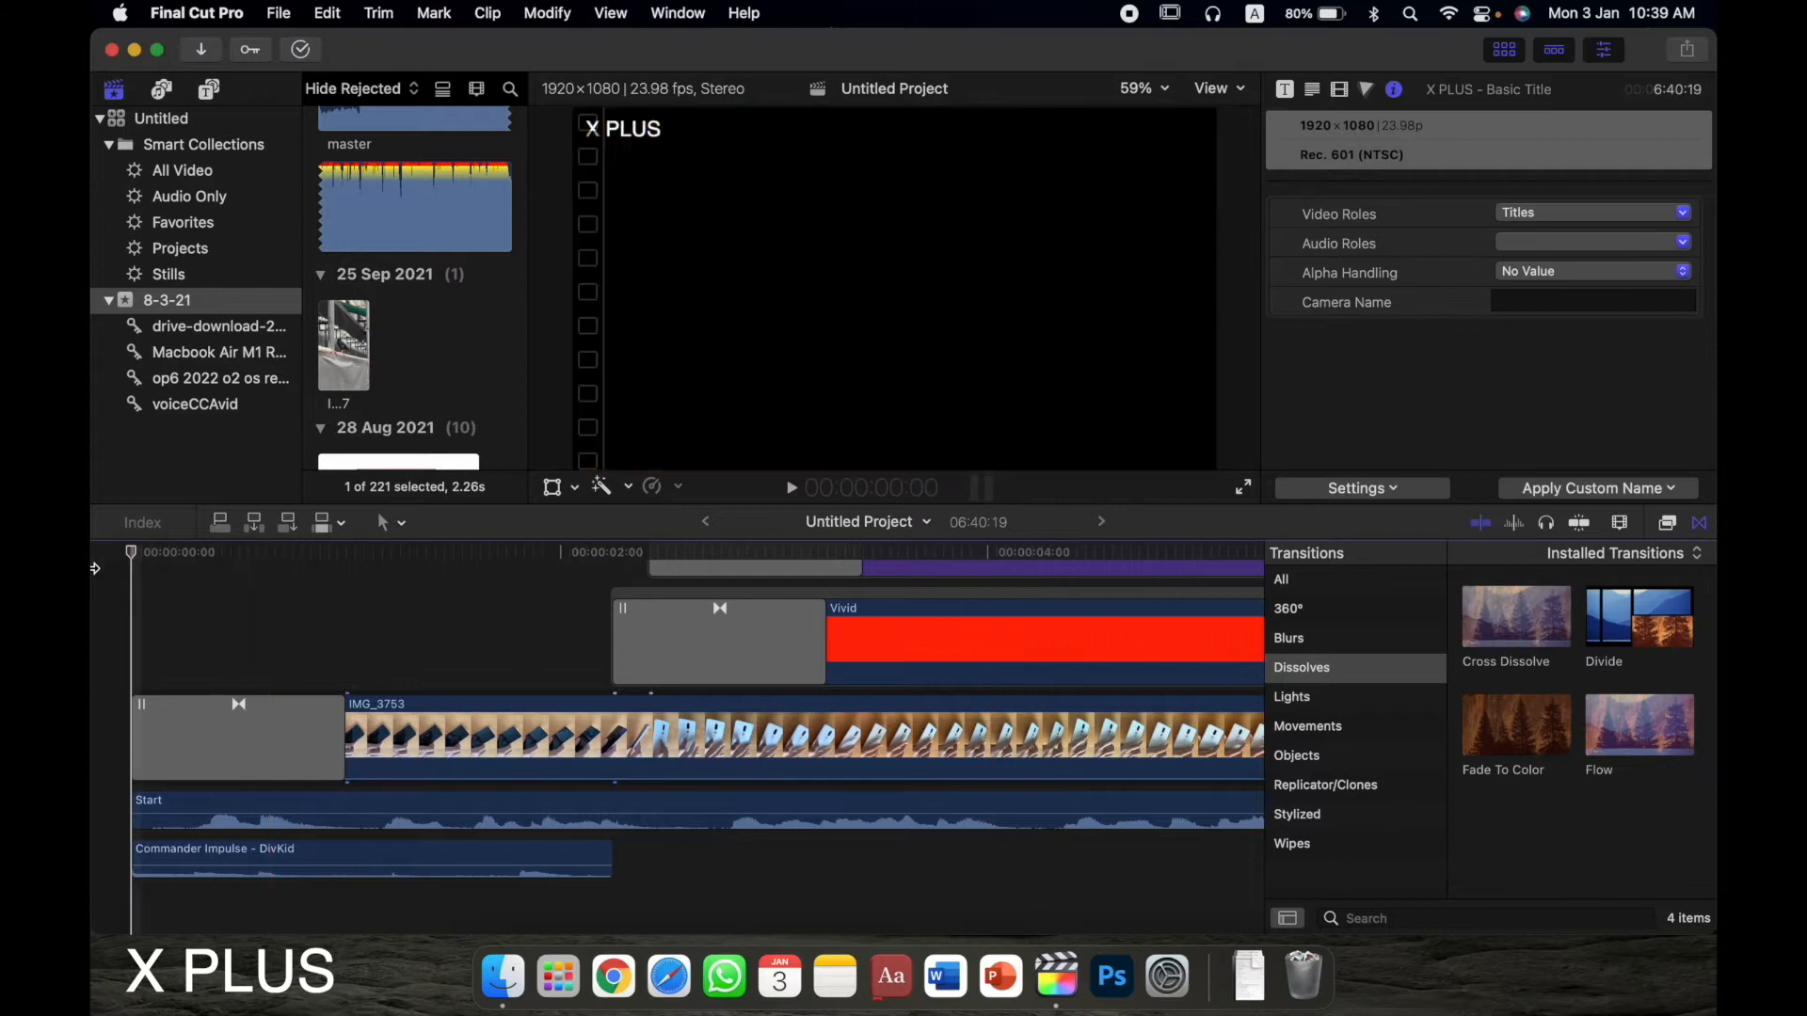
pyautogui.moveTo(133, 557); pyautogui.dragTo(482, 570)
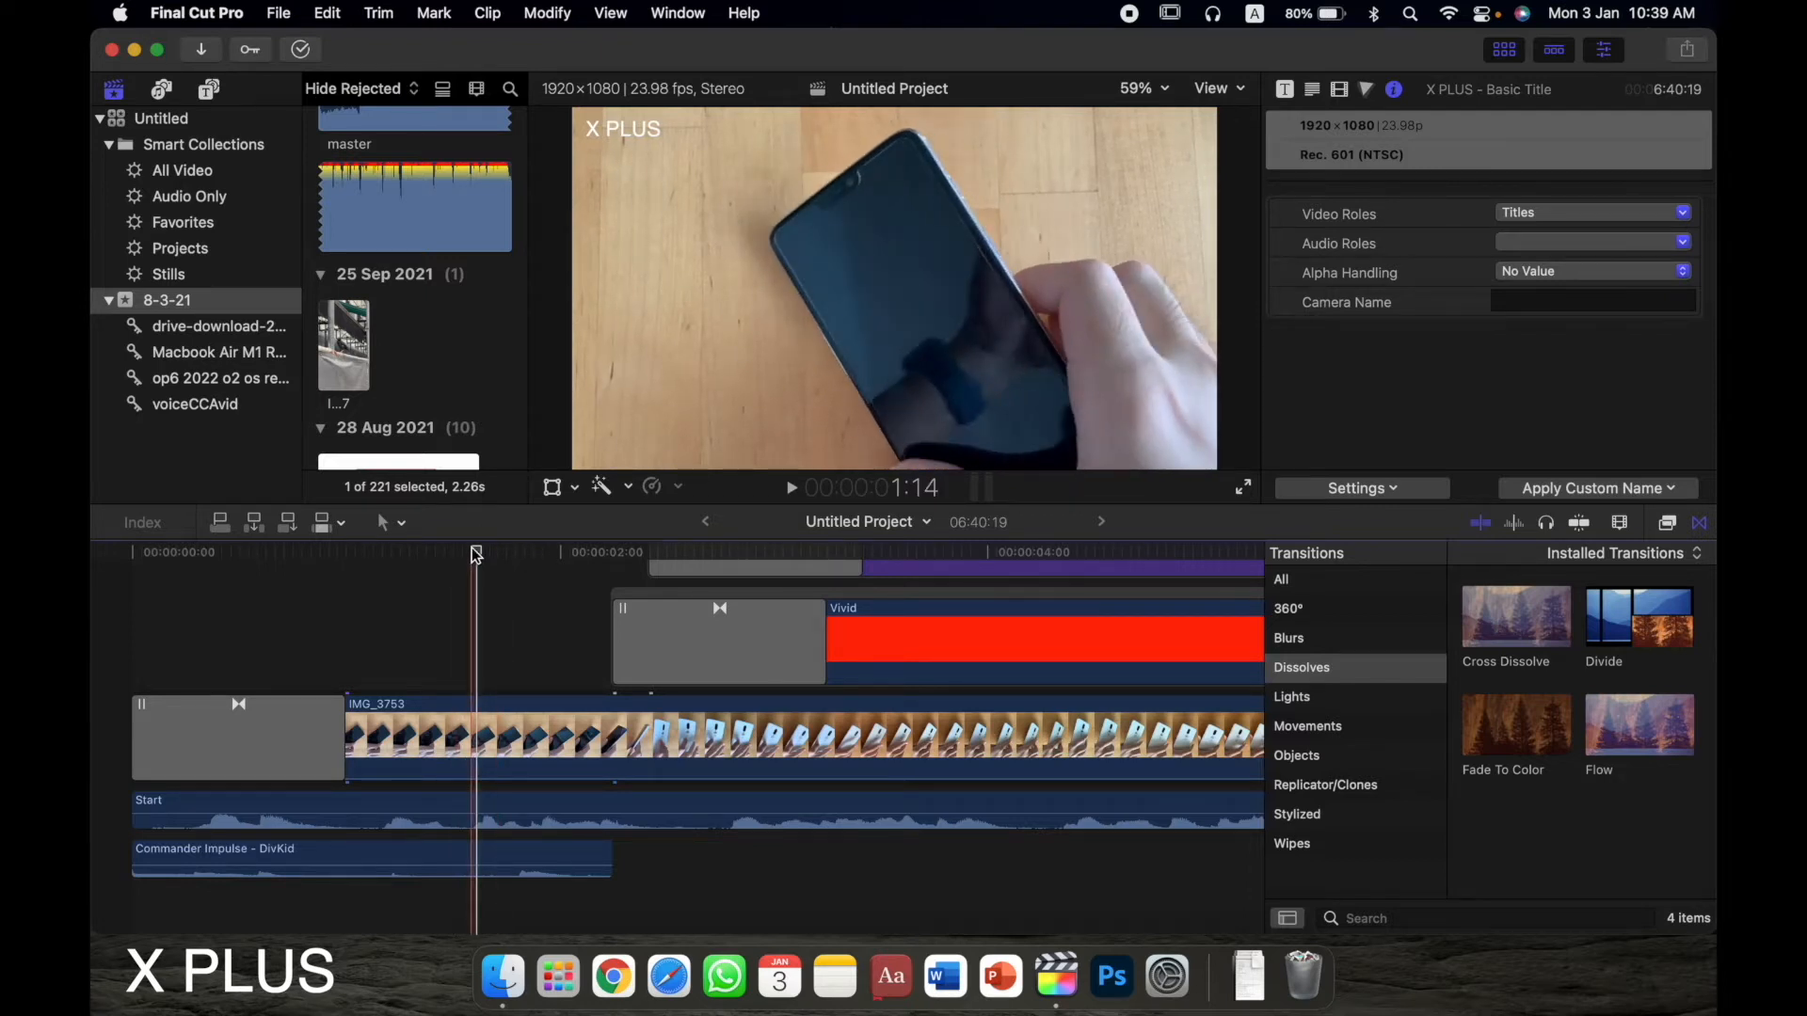
pyautogui.moveTo(476, 555); pyautogui.dragTo(513, 577)
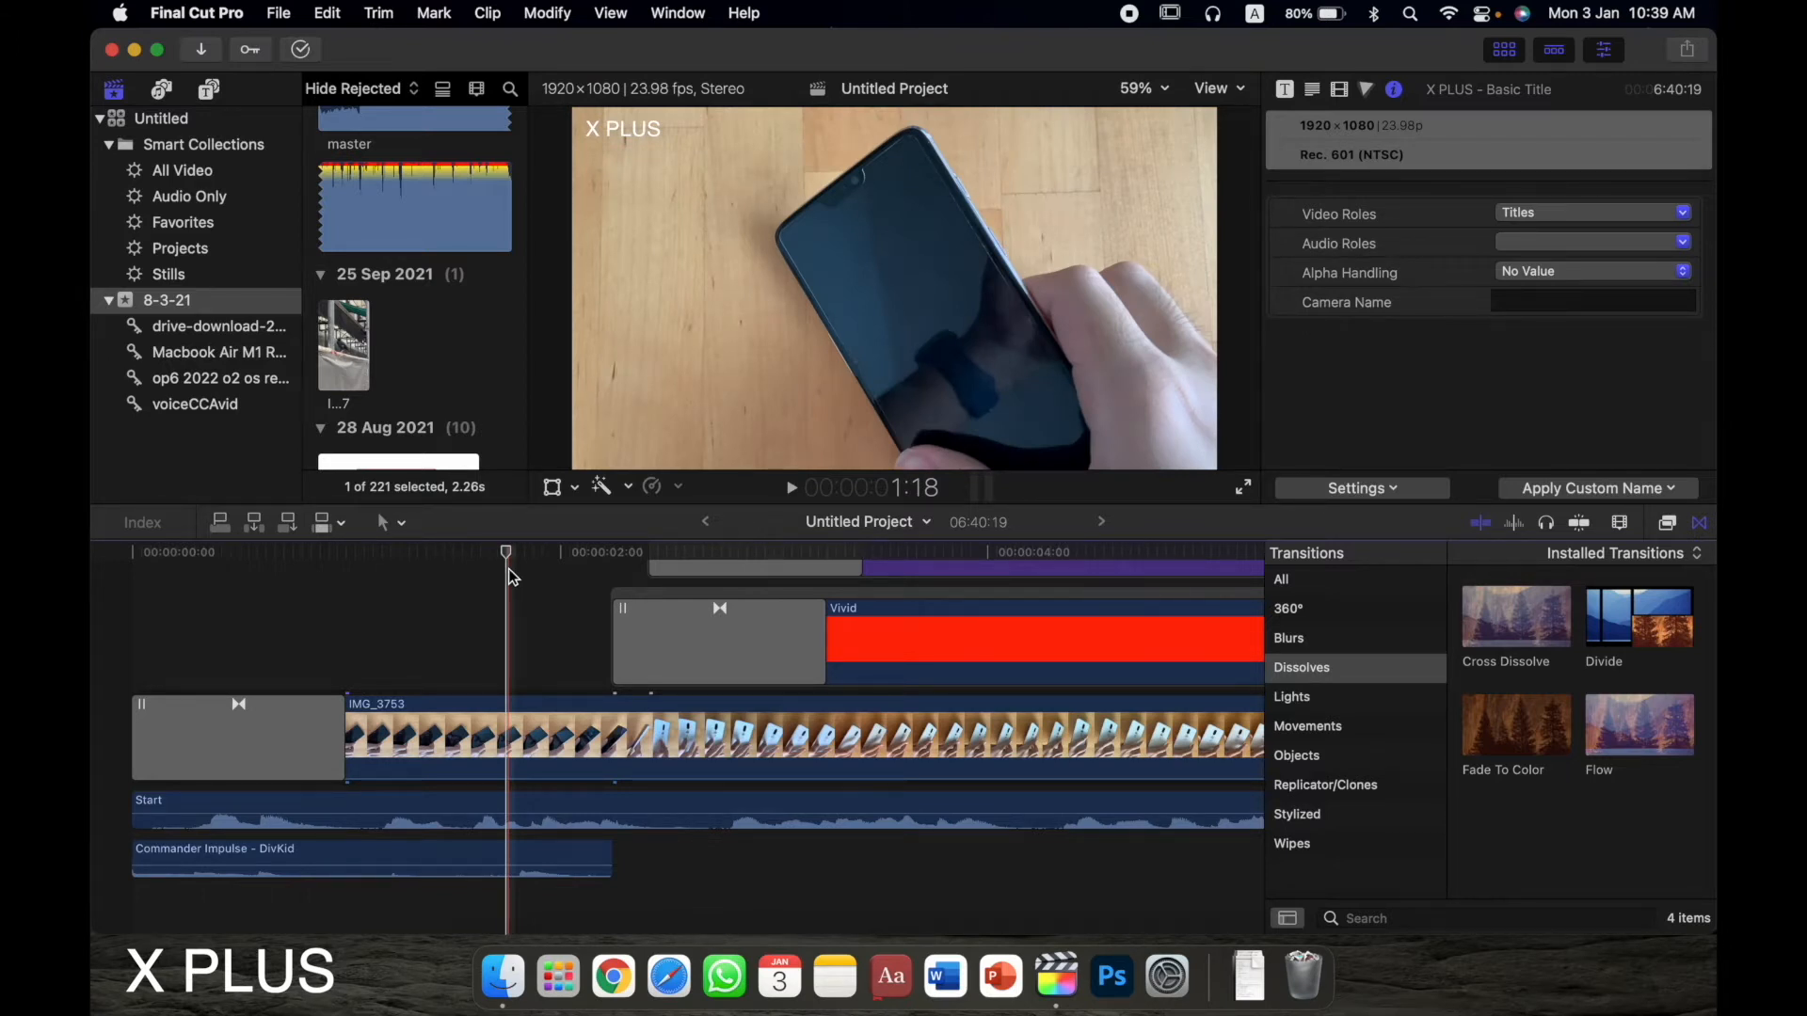
# - Play back the Untitled Project timeline from about 1:15 to review the title section
pyautogui.click(488, 736)
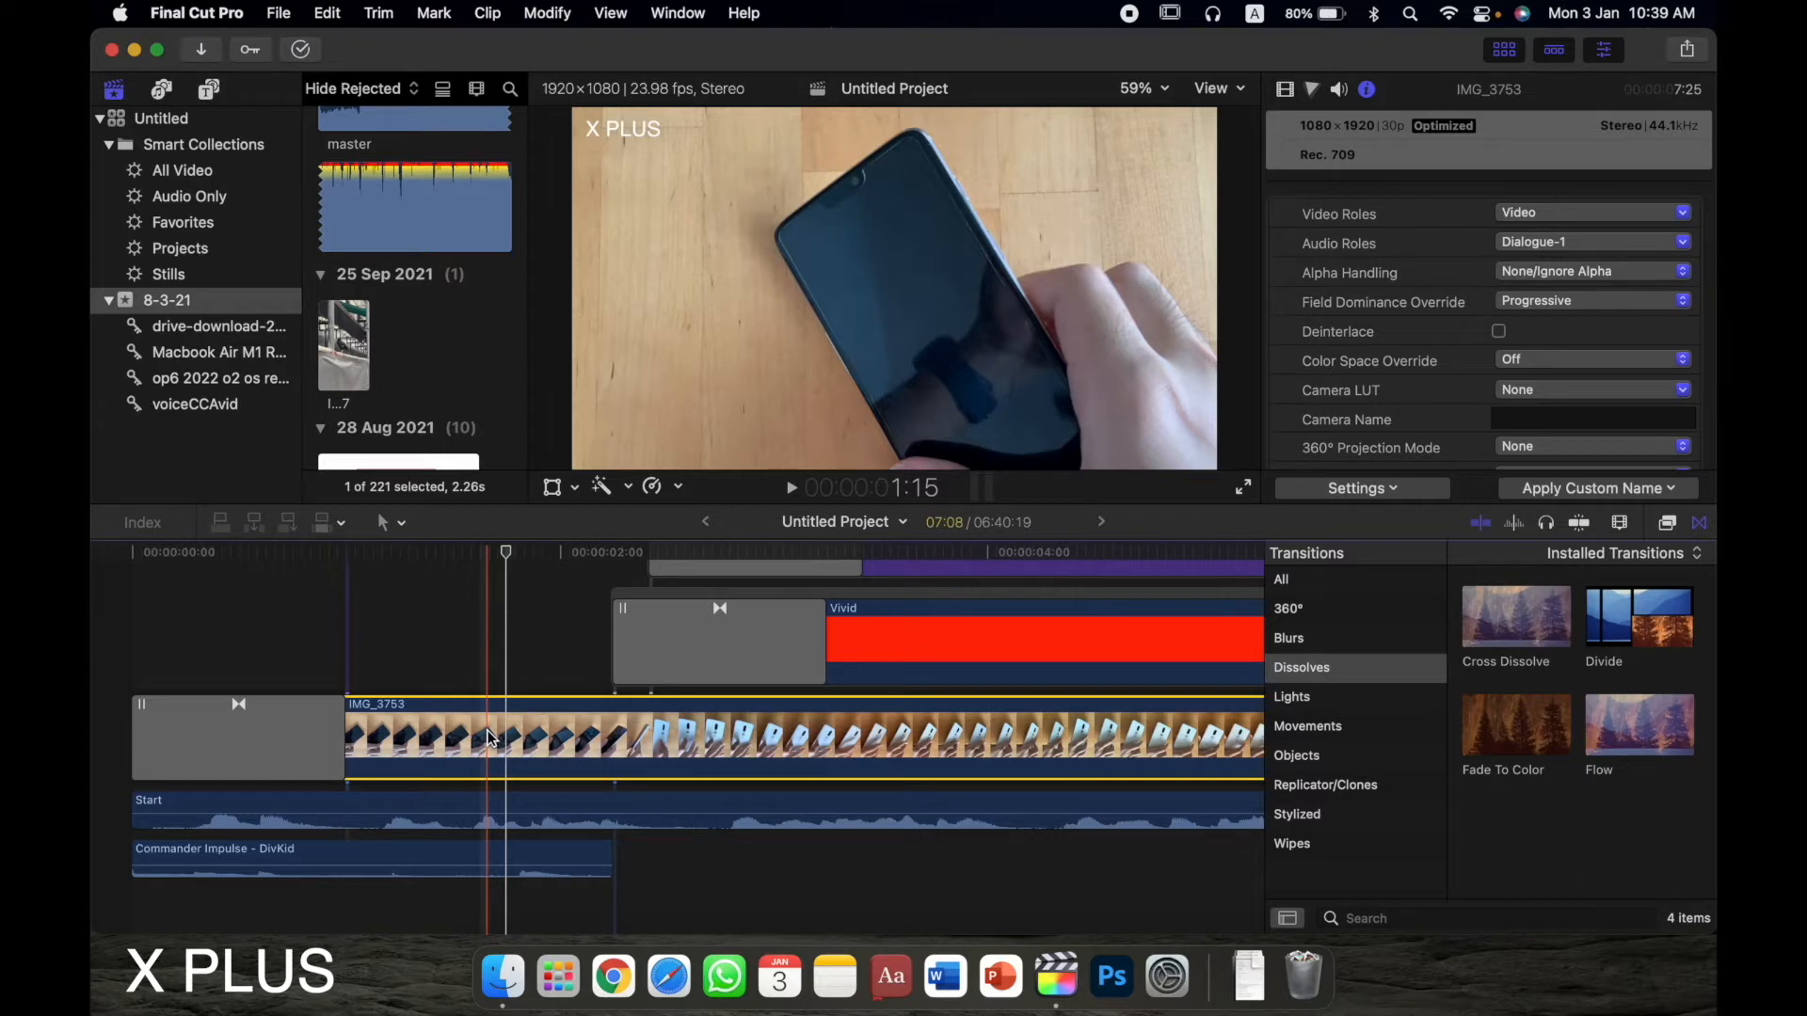
pyautogui.click(487, 664)
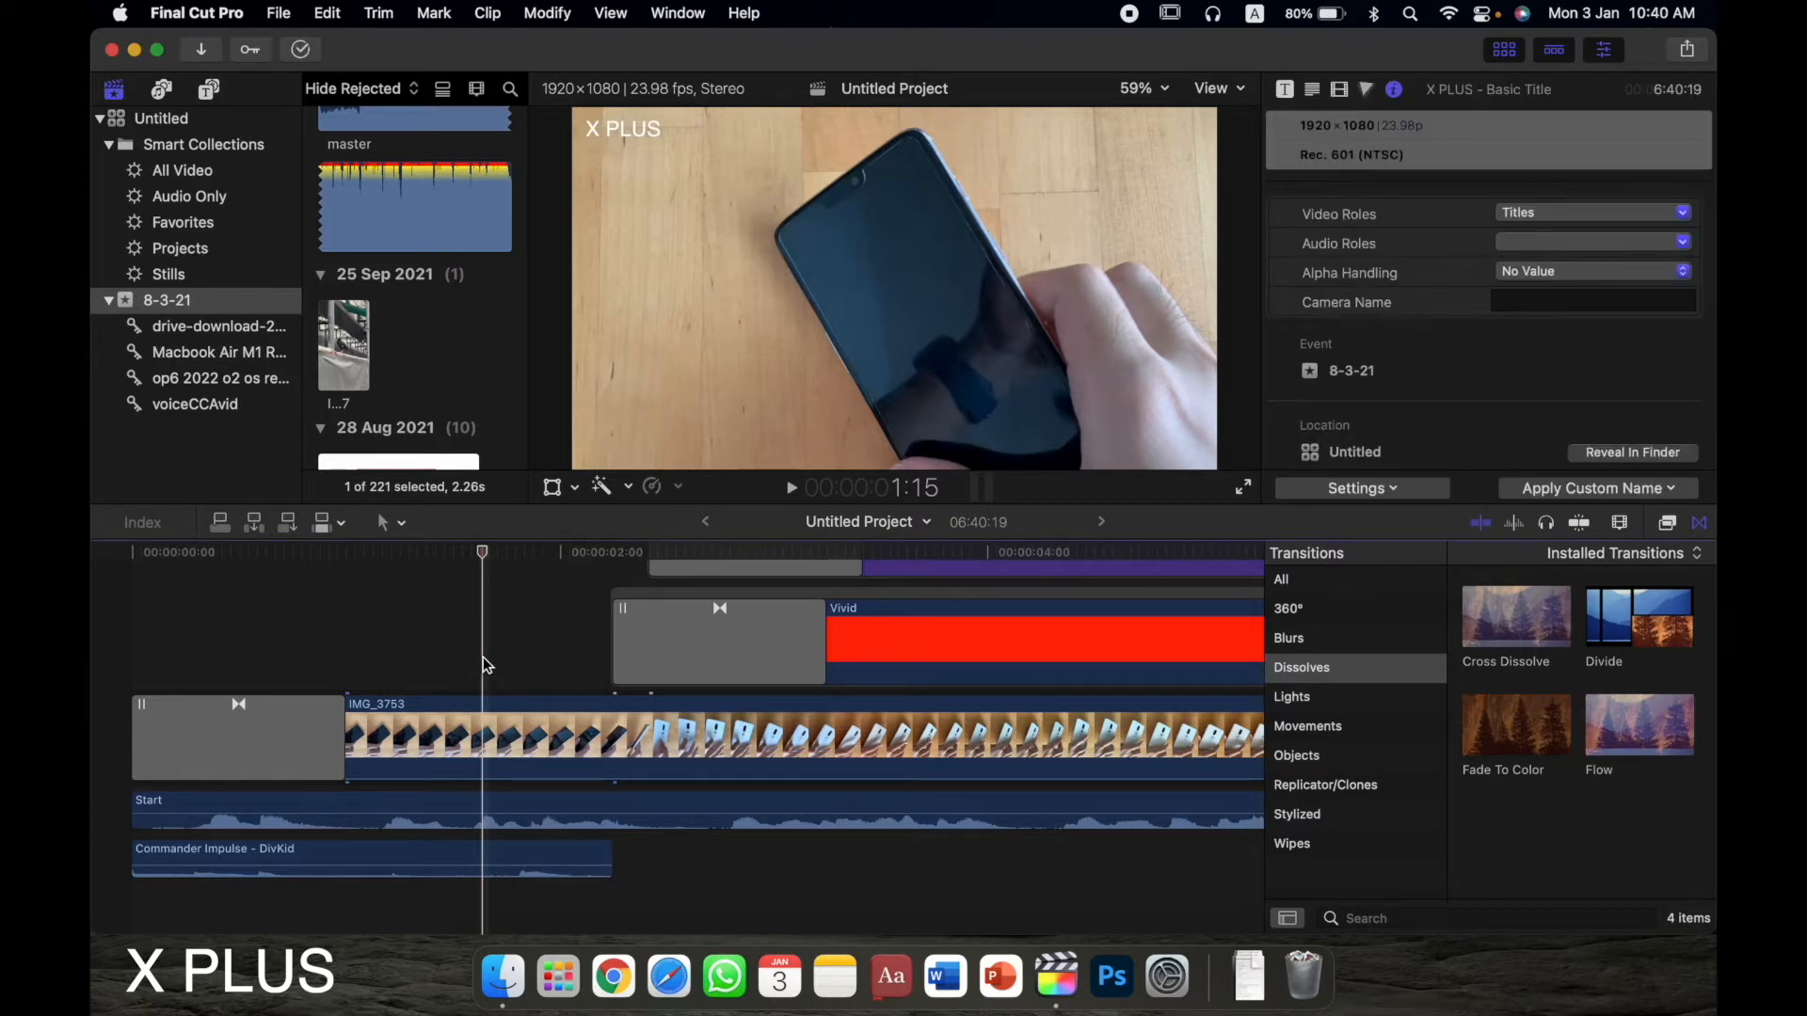
pyautogui.press('space')
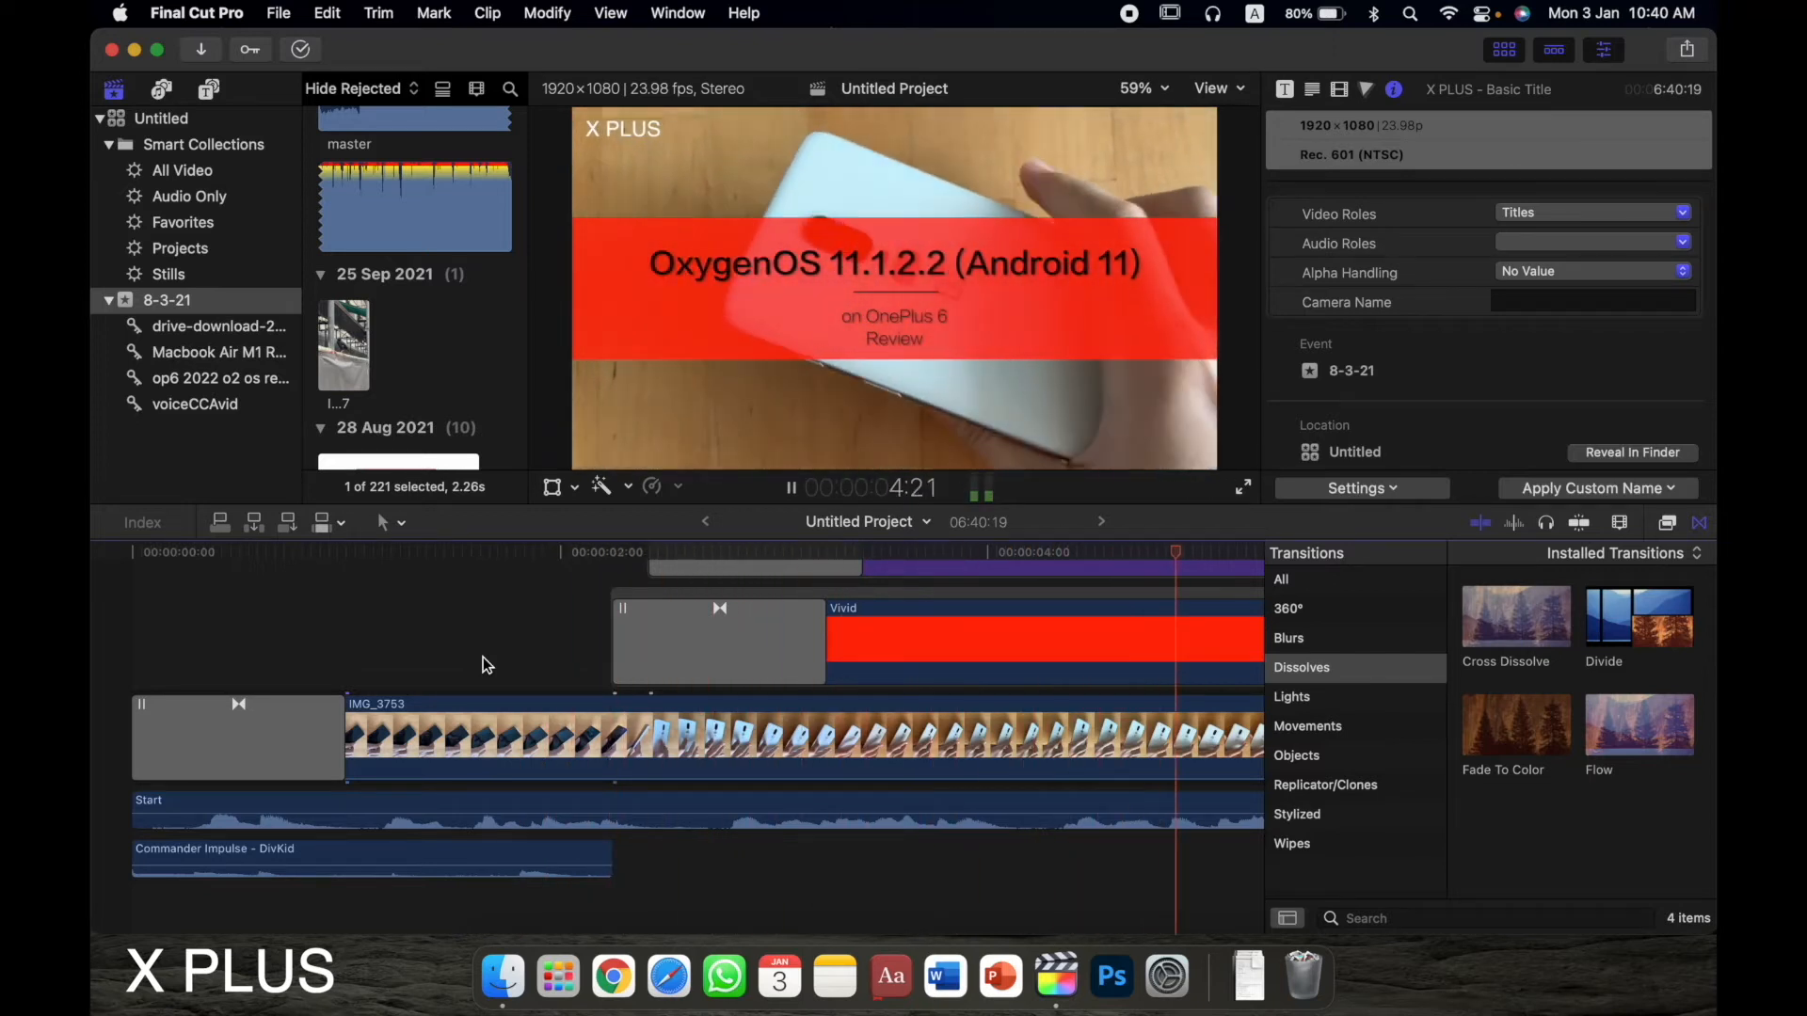
pyautogui.press('space')
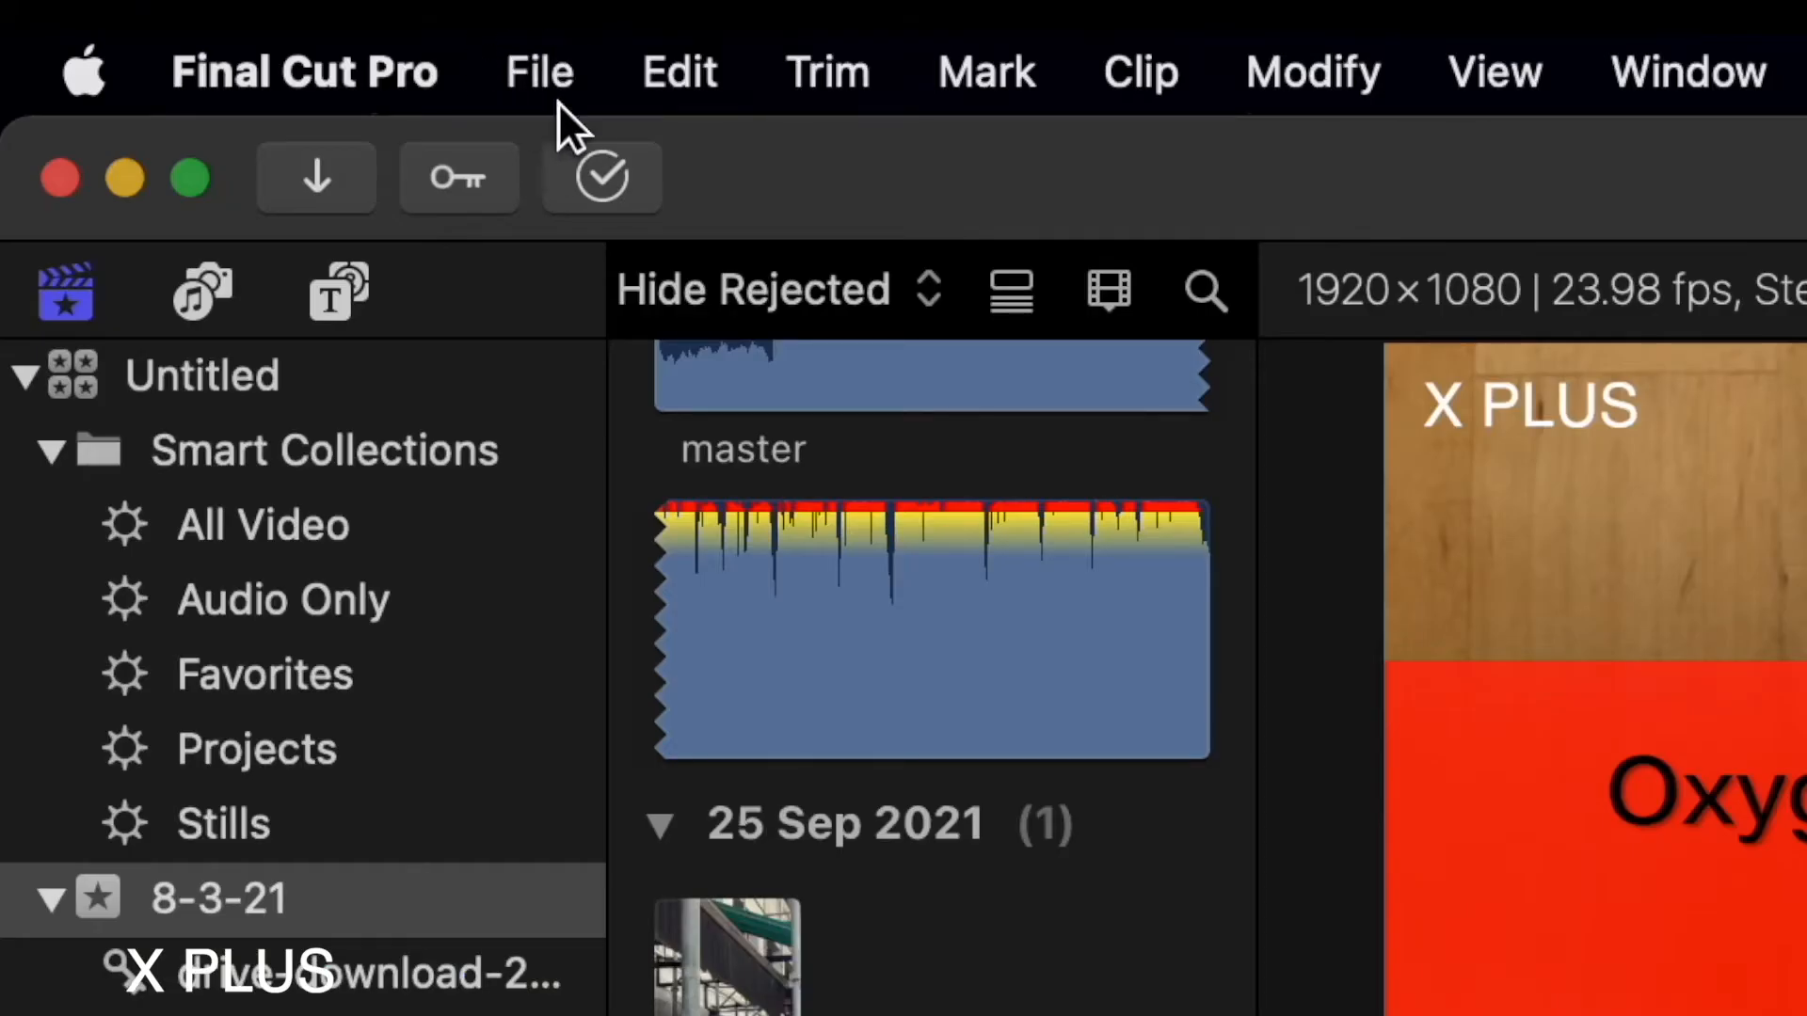
# - Start a new project named "my new project" in the 8-3-21 event
pyautogui.click(525, 46)
pyautogui.moveTo(593, 167)
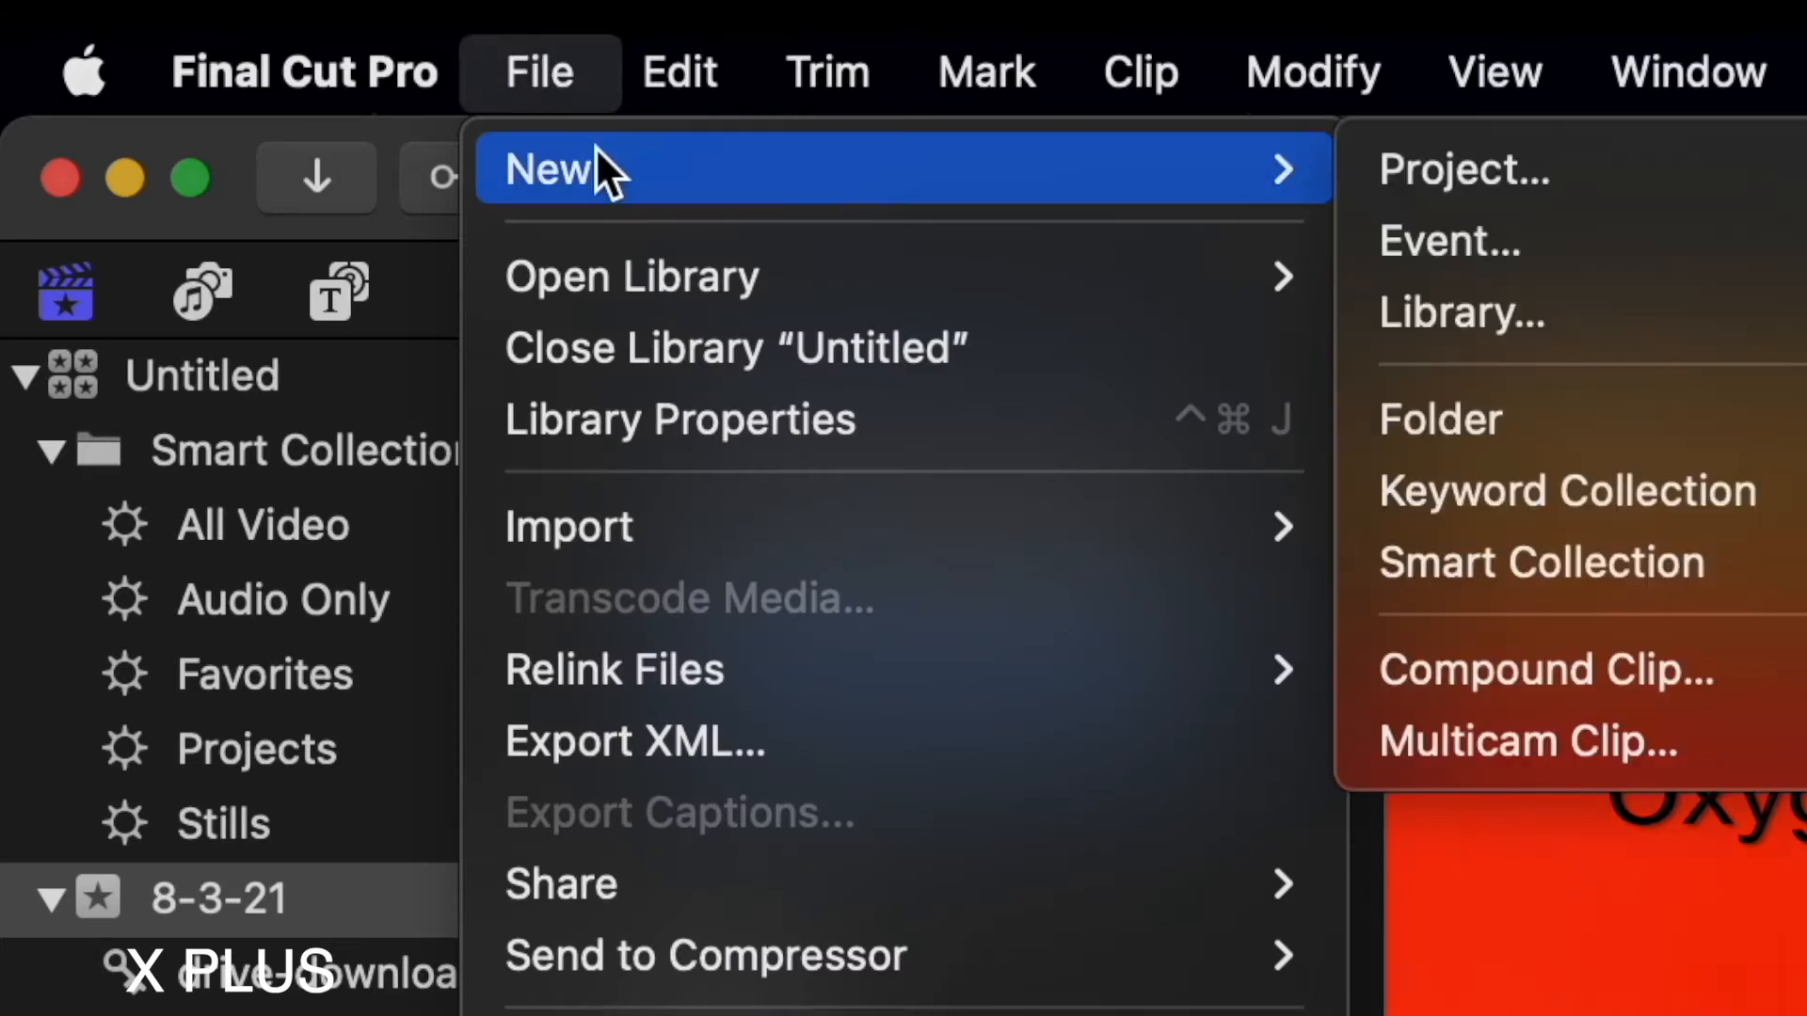
pyautogui.click(1507, 172)
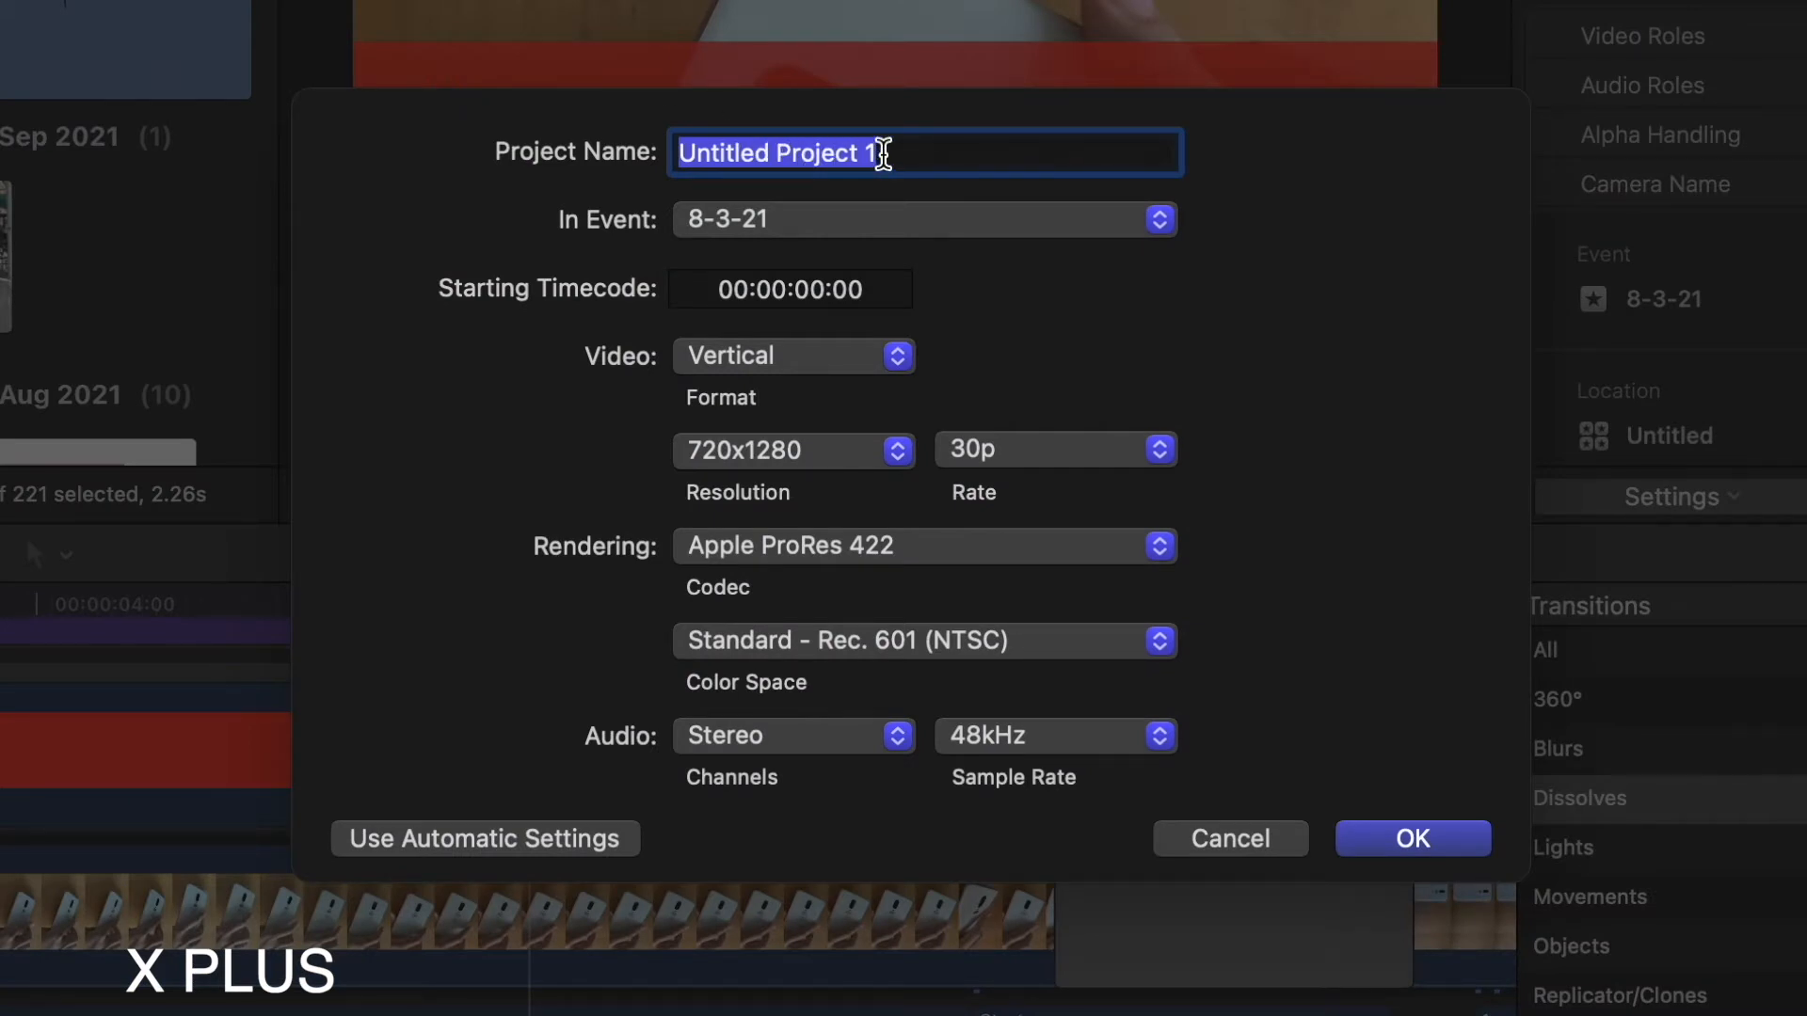
pyautogui.press('BackSpace')
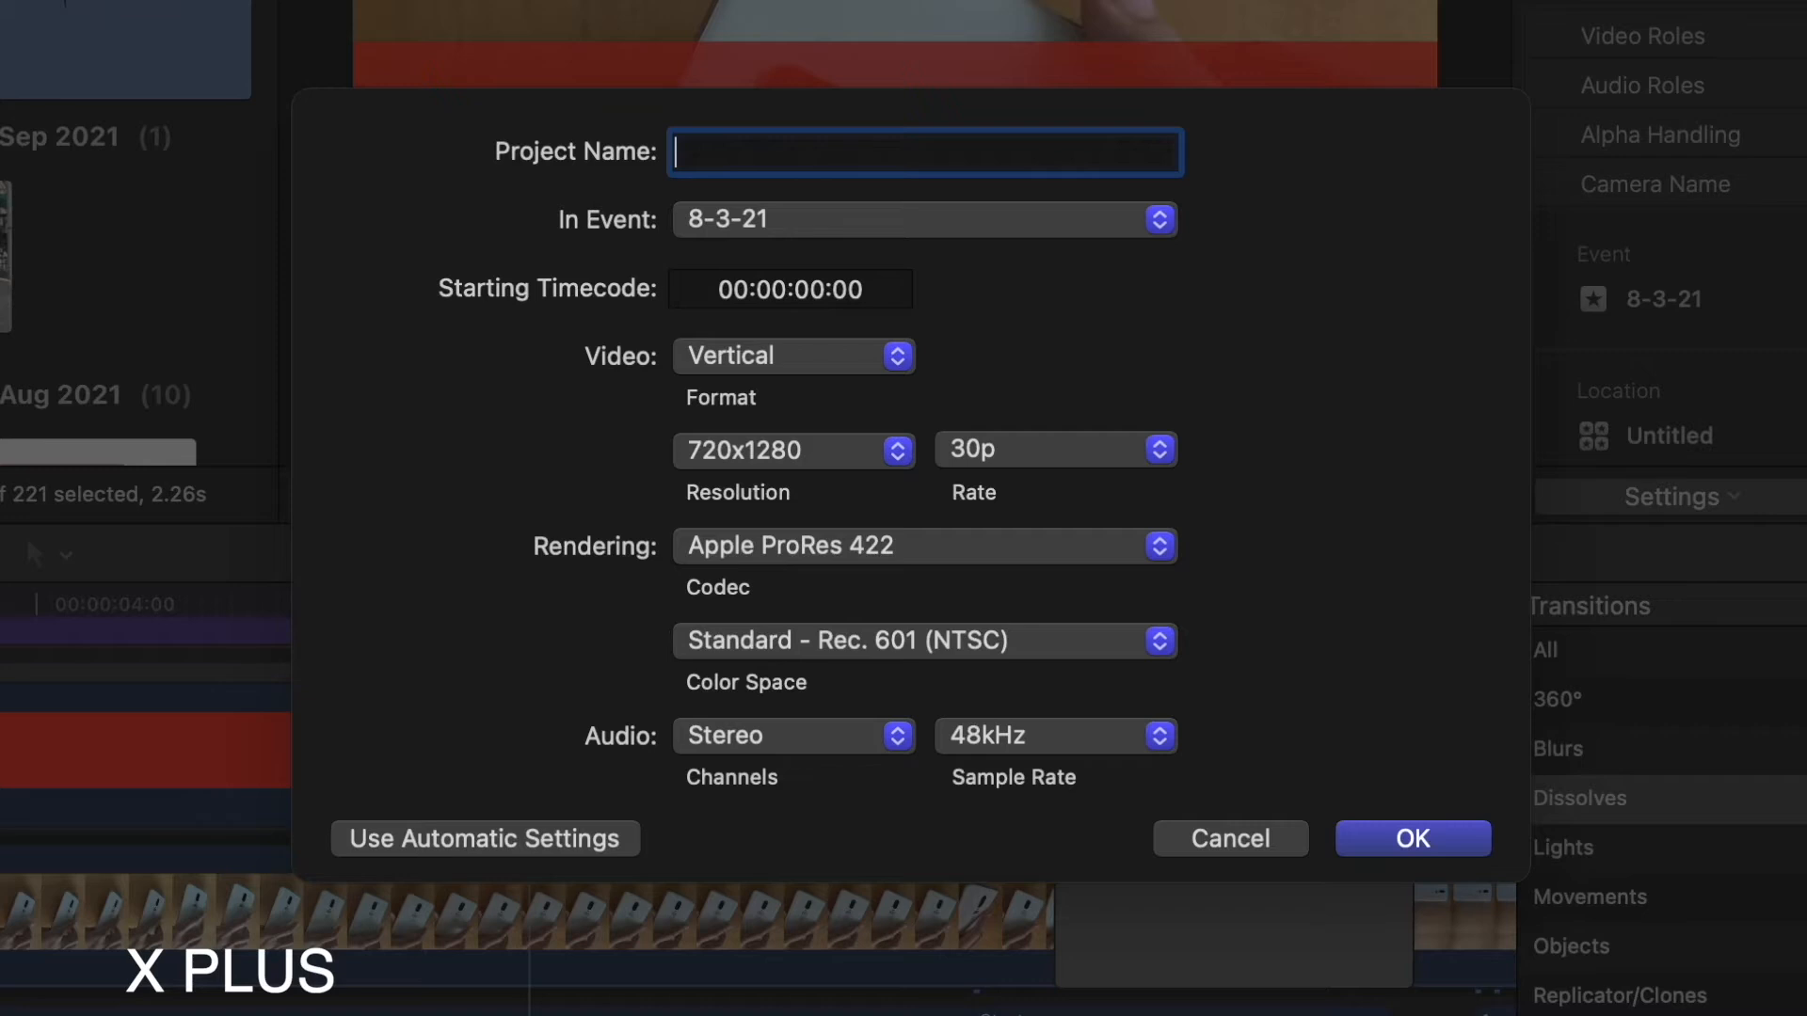
pyautogui.write('my new project')
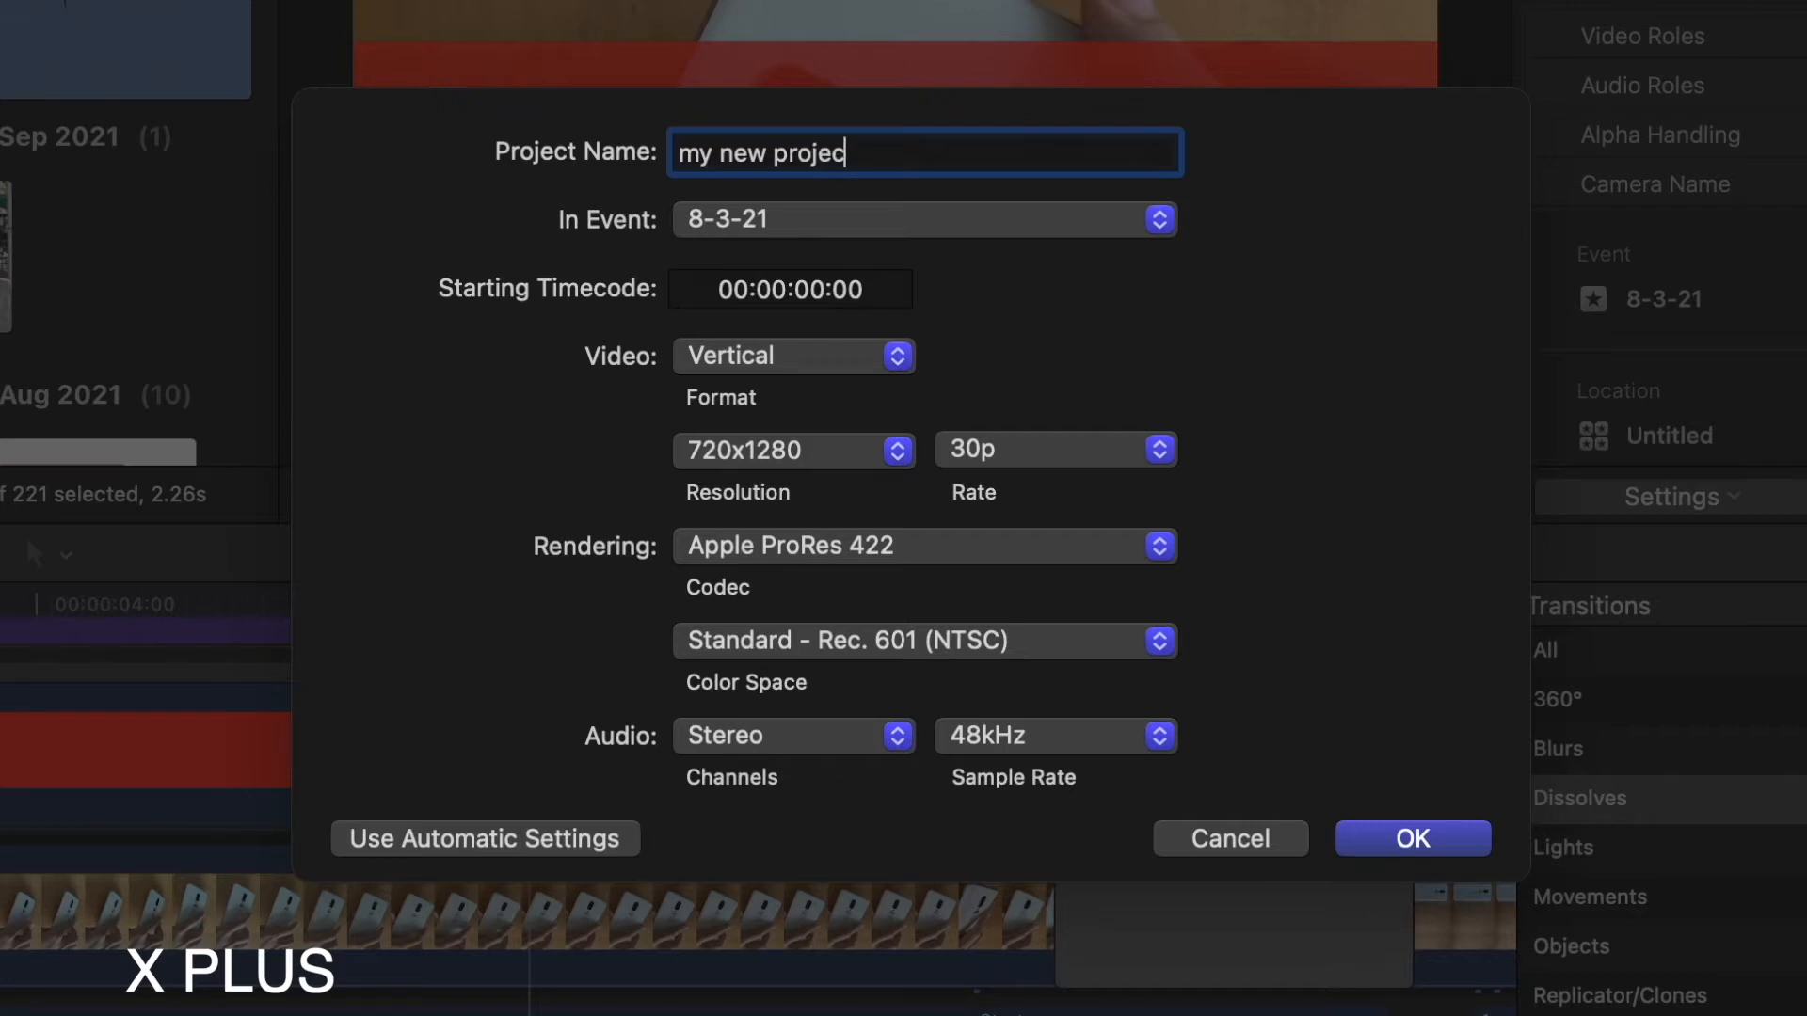
pyautogui.click(861, 228)
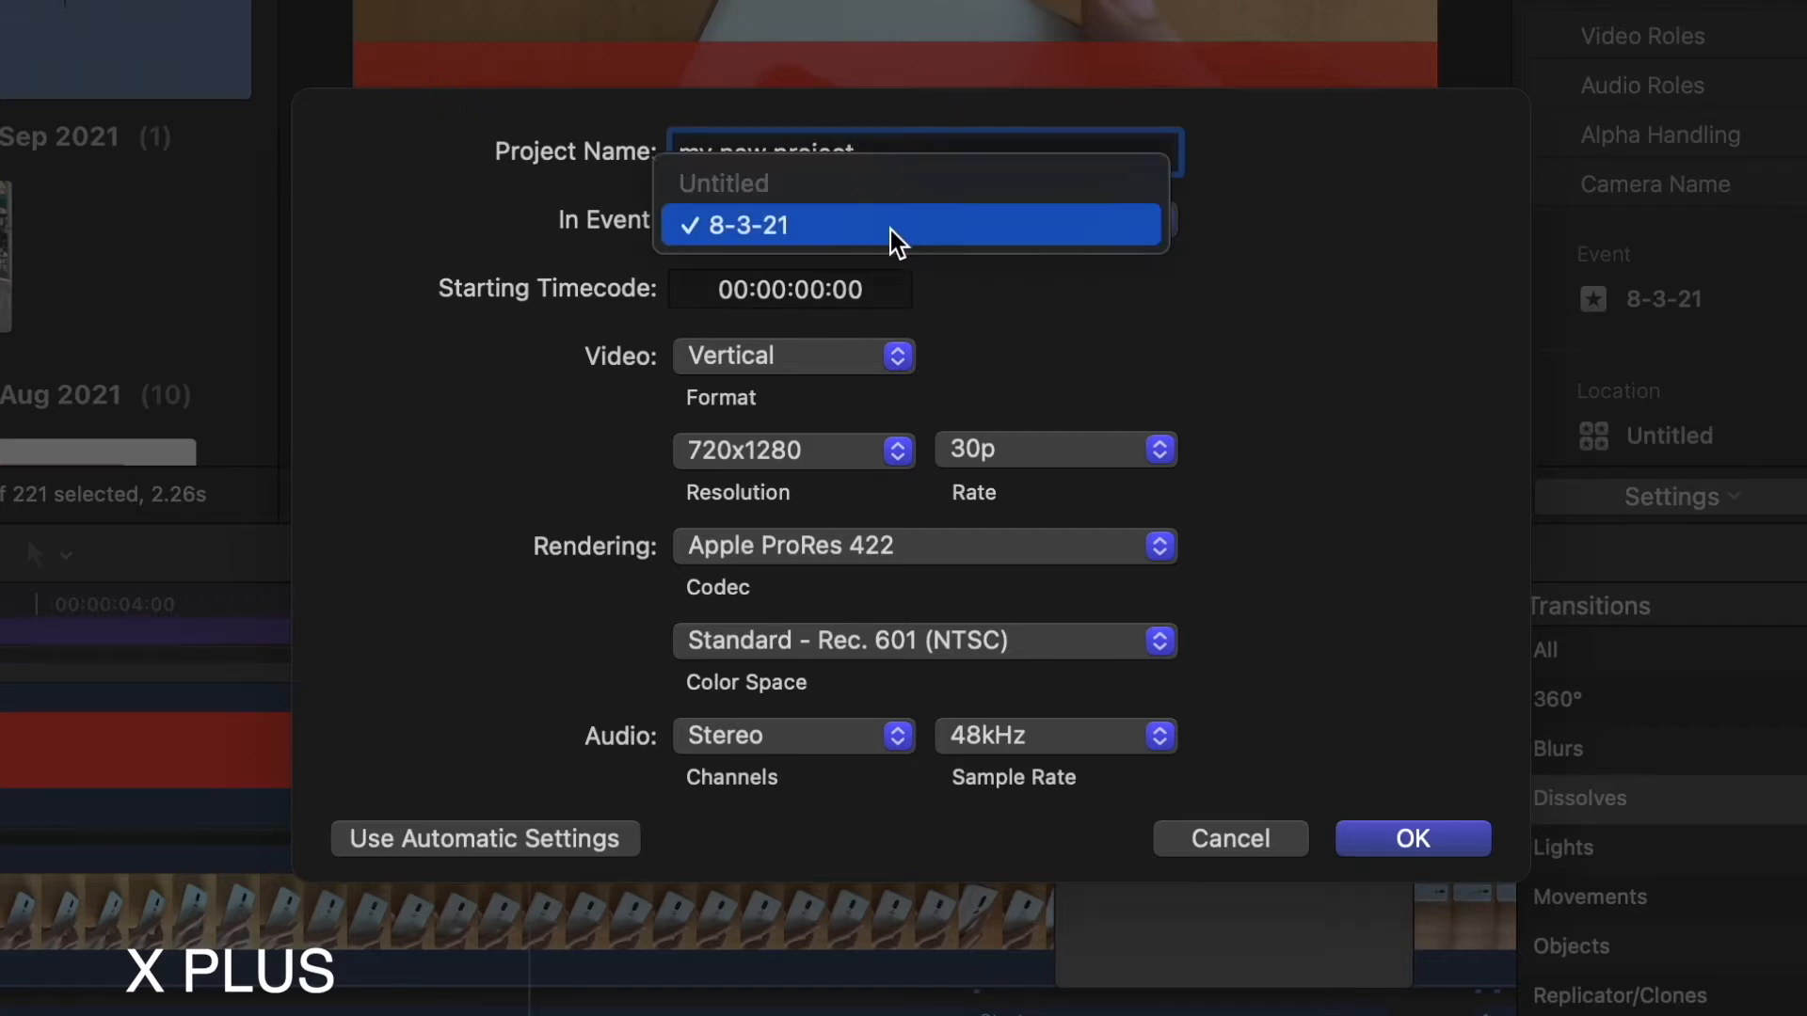
pyautogui.click(890, 229)
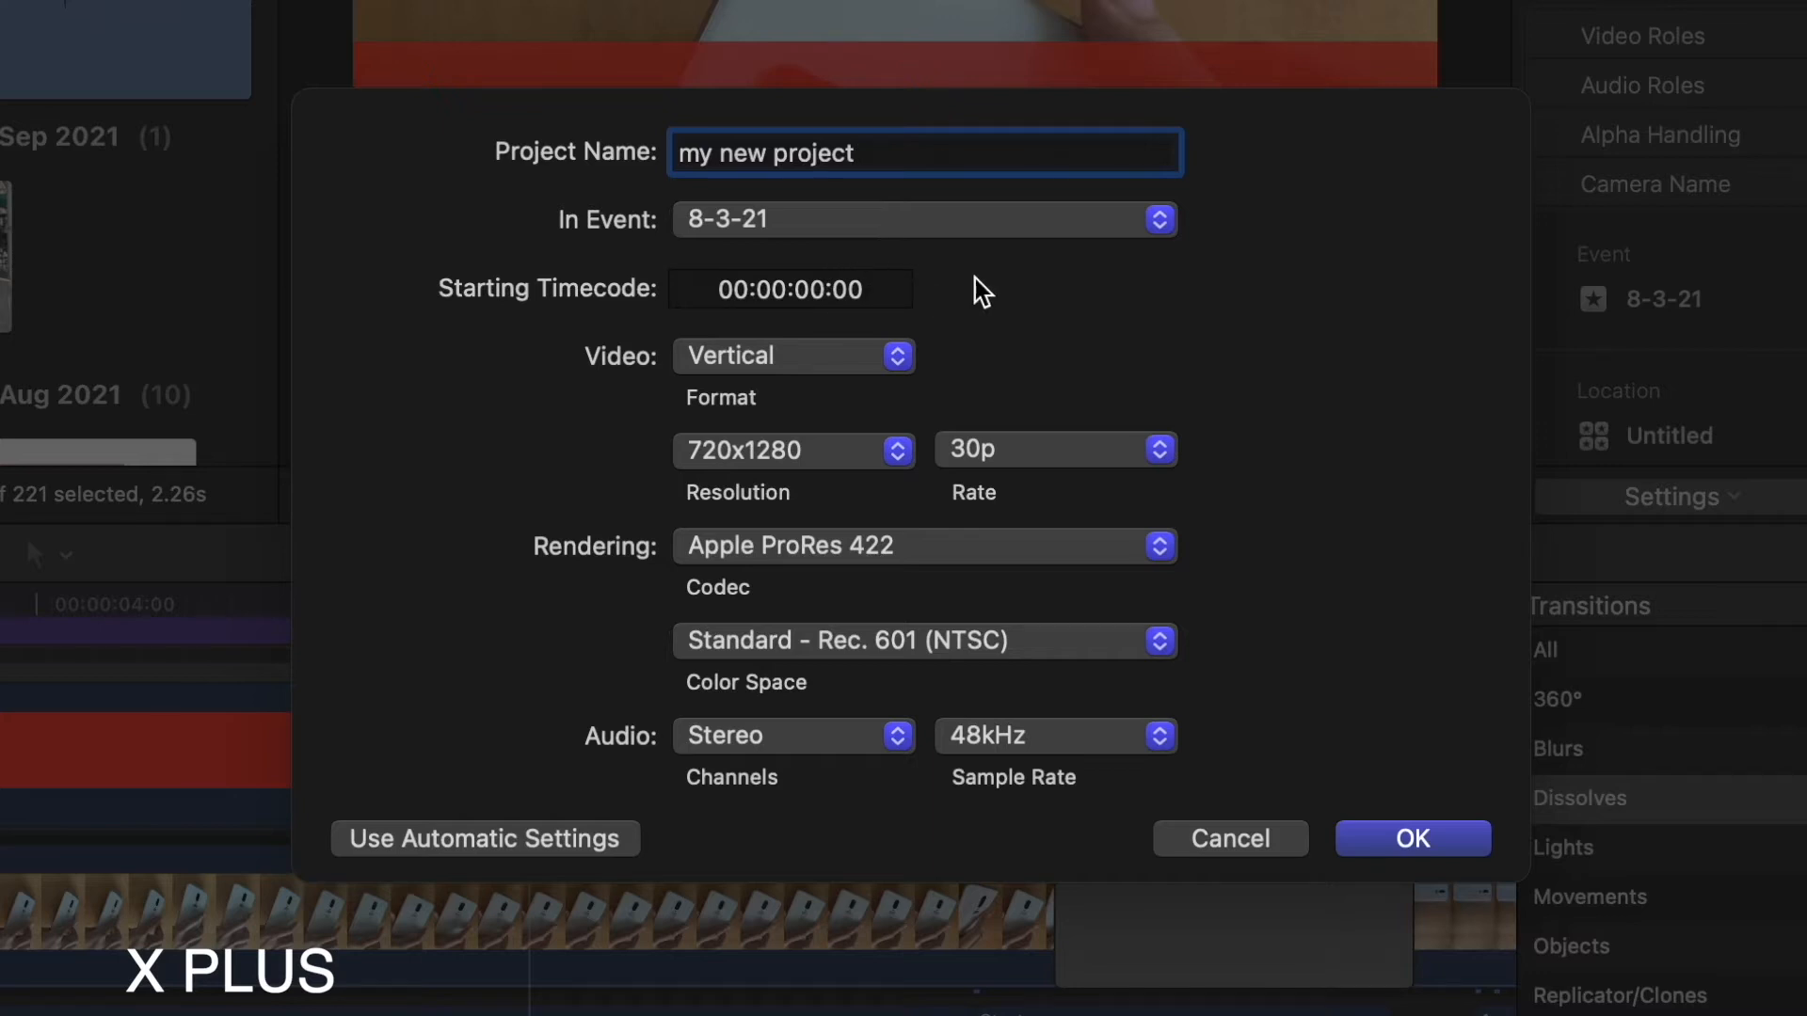
# - Create the project with a custom 1920 x 1080 video format at 23.98p and Normal projection
pyautogui.click(875, 361)
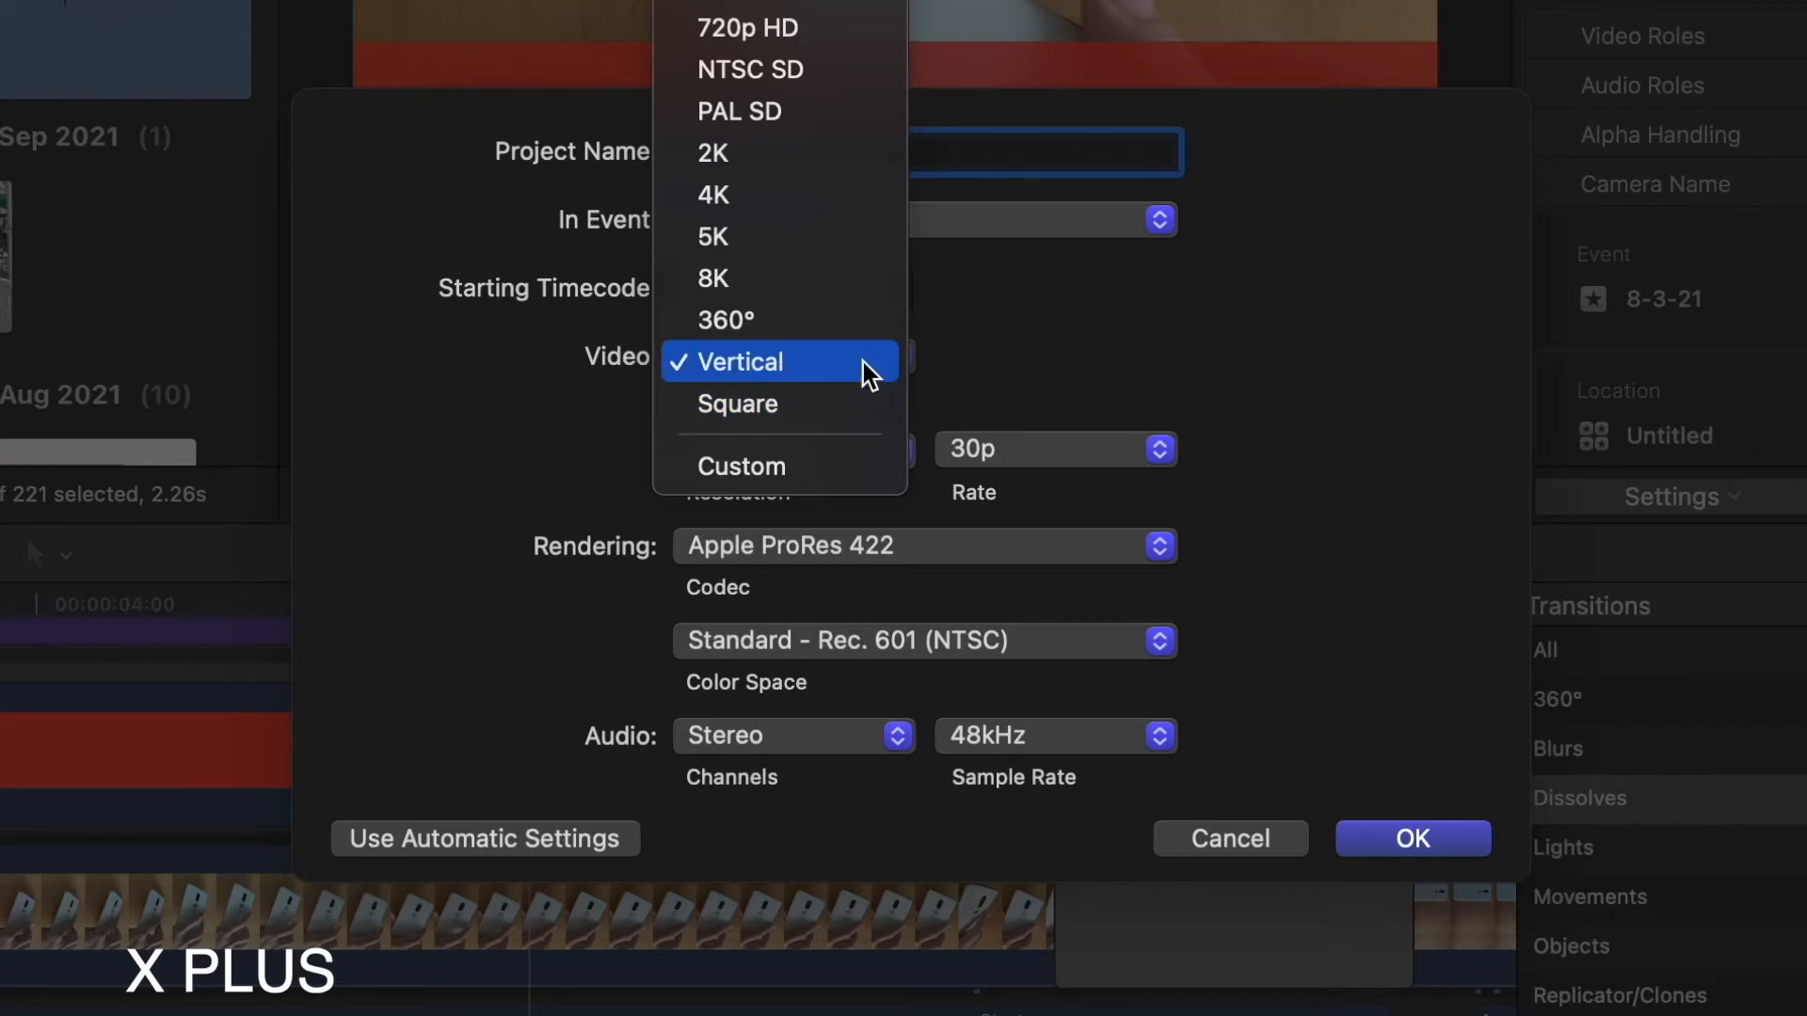
pyautogui.click(847, 467)
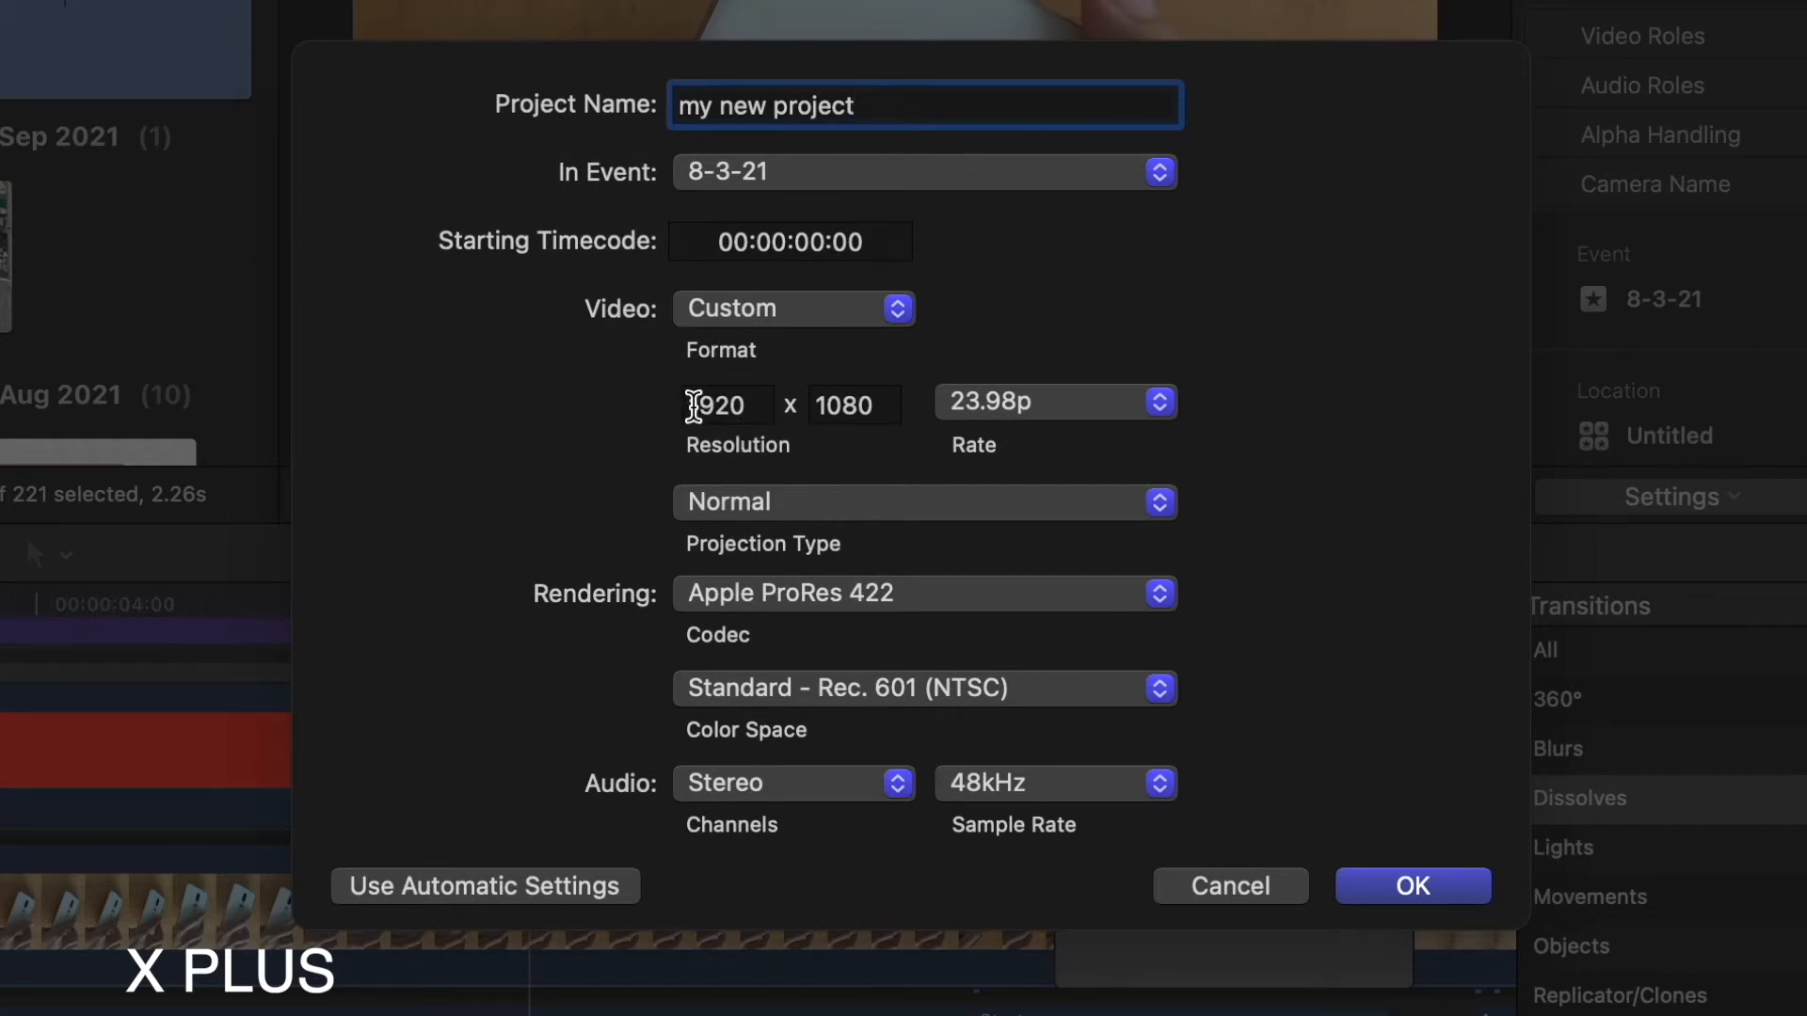
pyautogui.click(1061, 399)
pyautogui.click(1062, 395)
pyautogui.click(1052, 506)
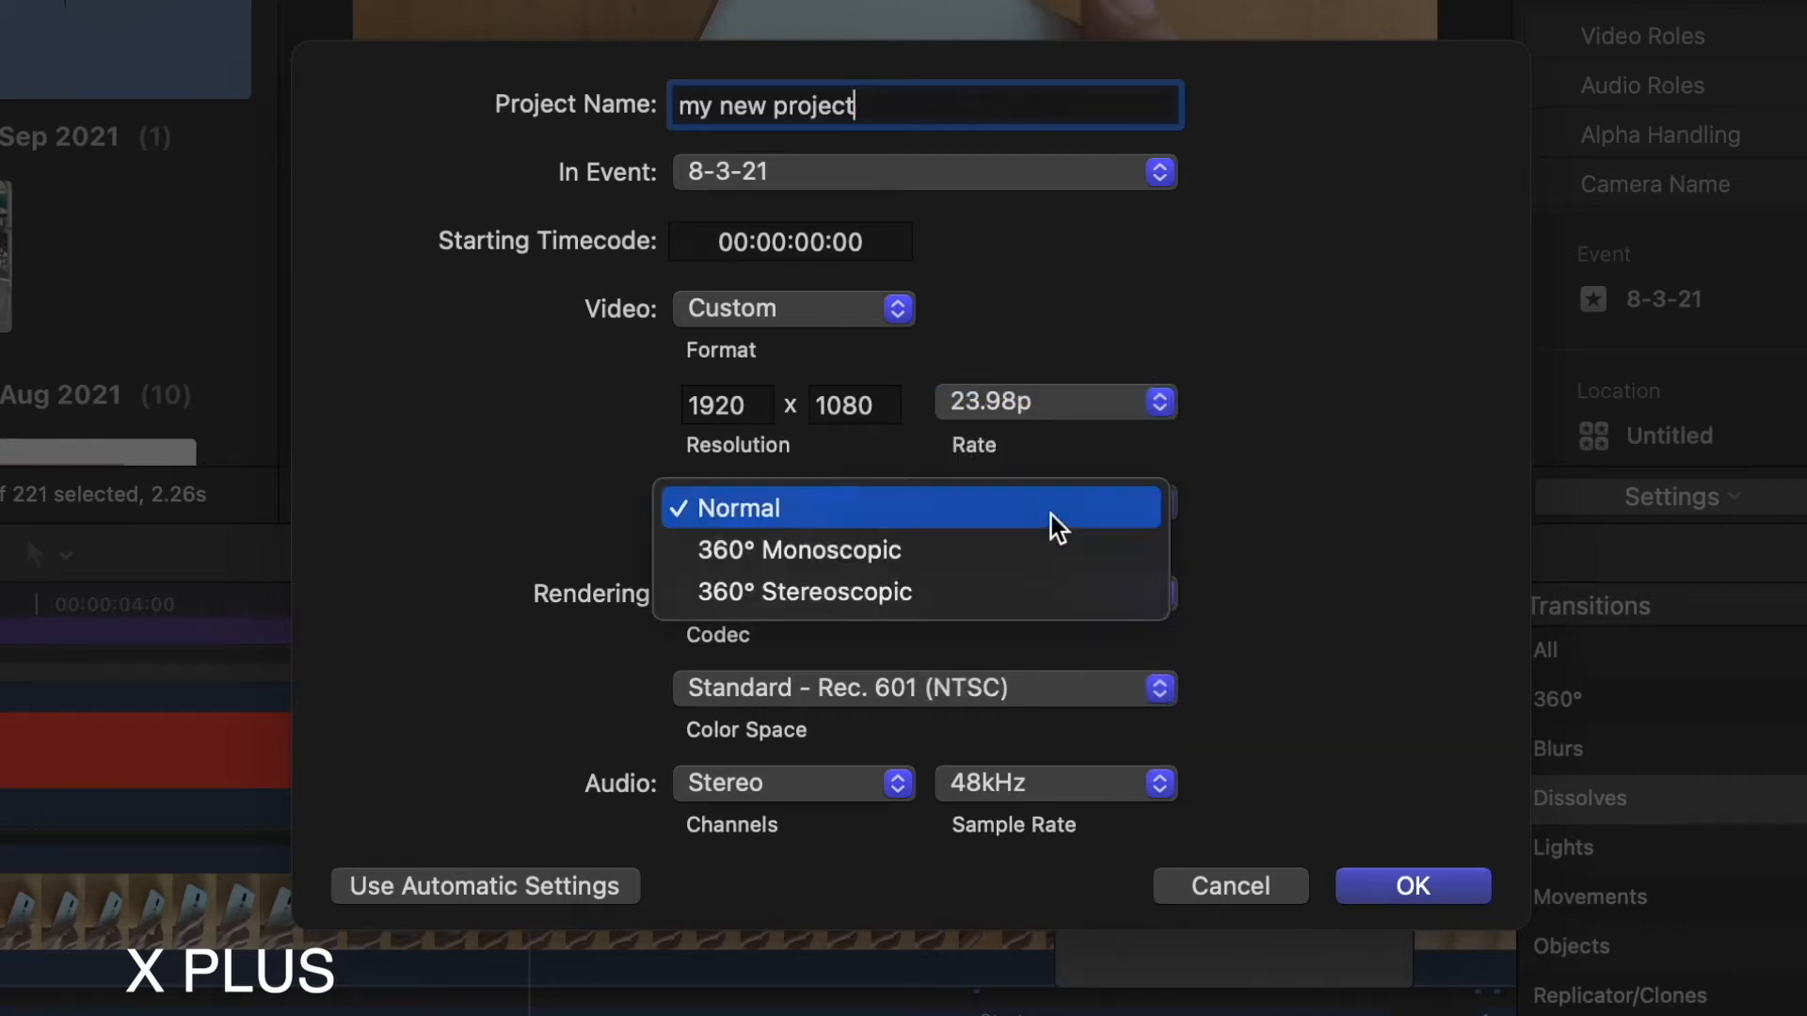
pyautogui.click(1052, 515)
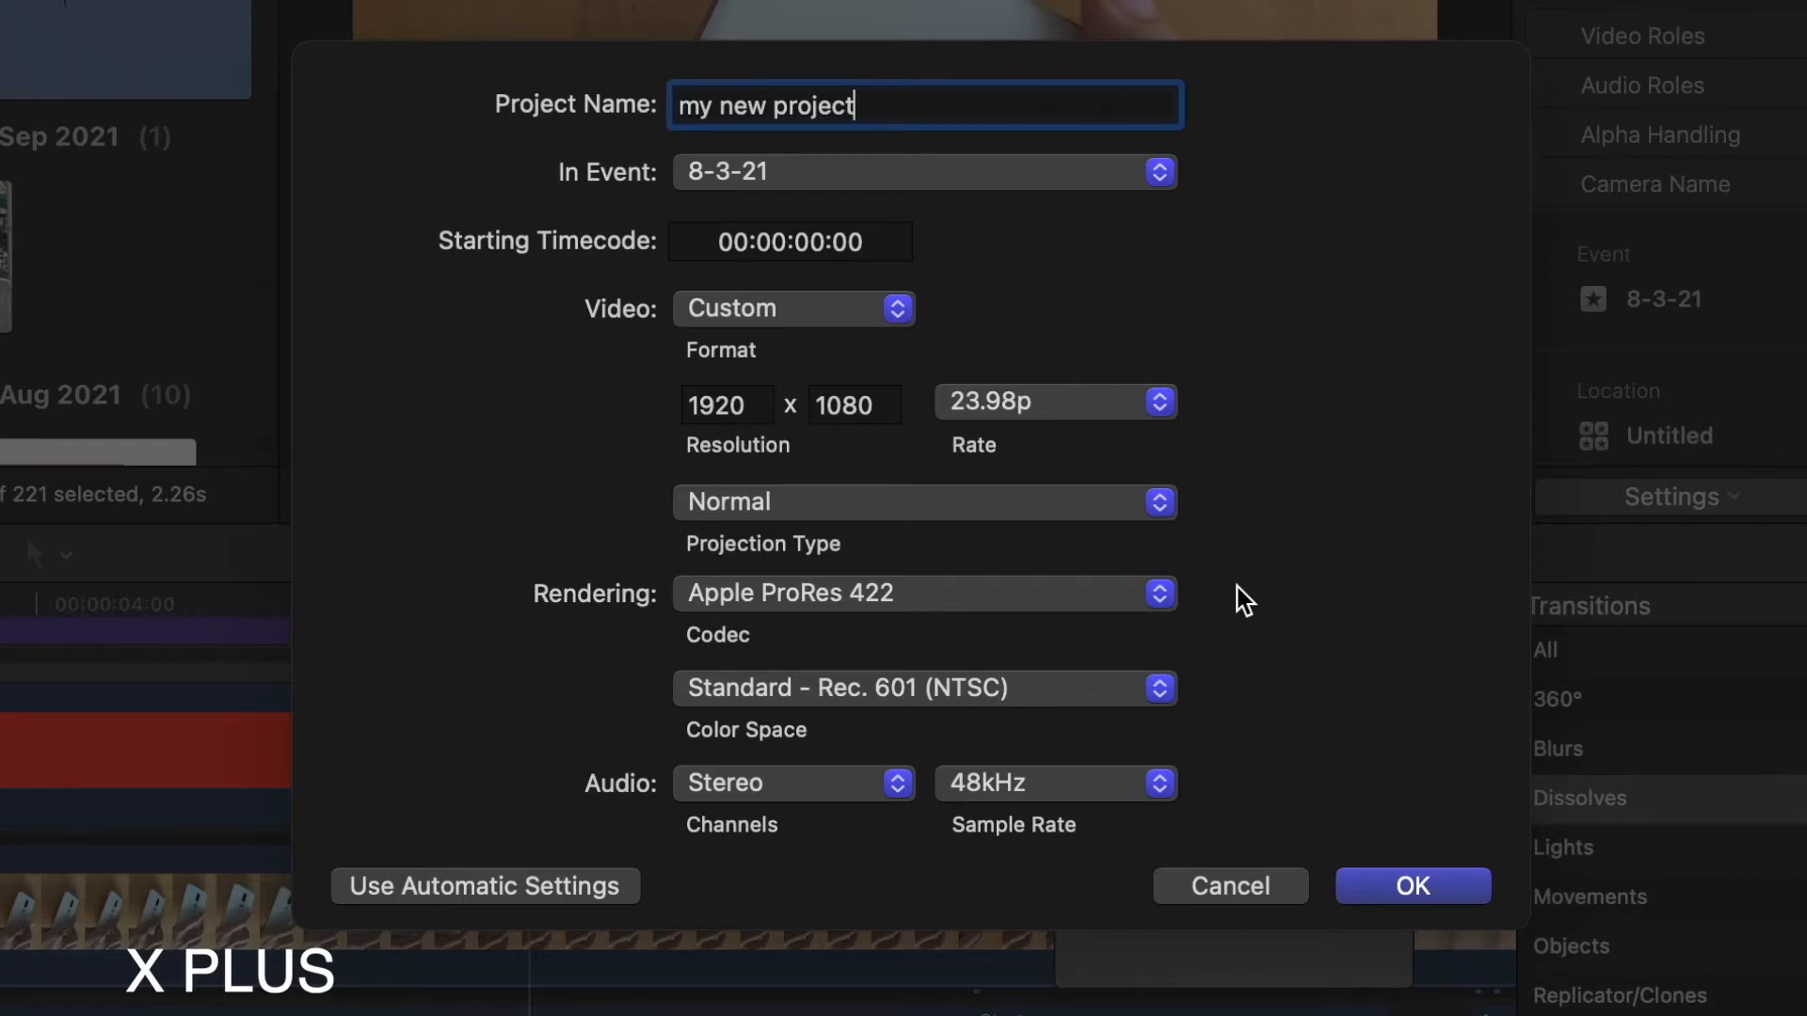
pyautogui.click(1425, 883)
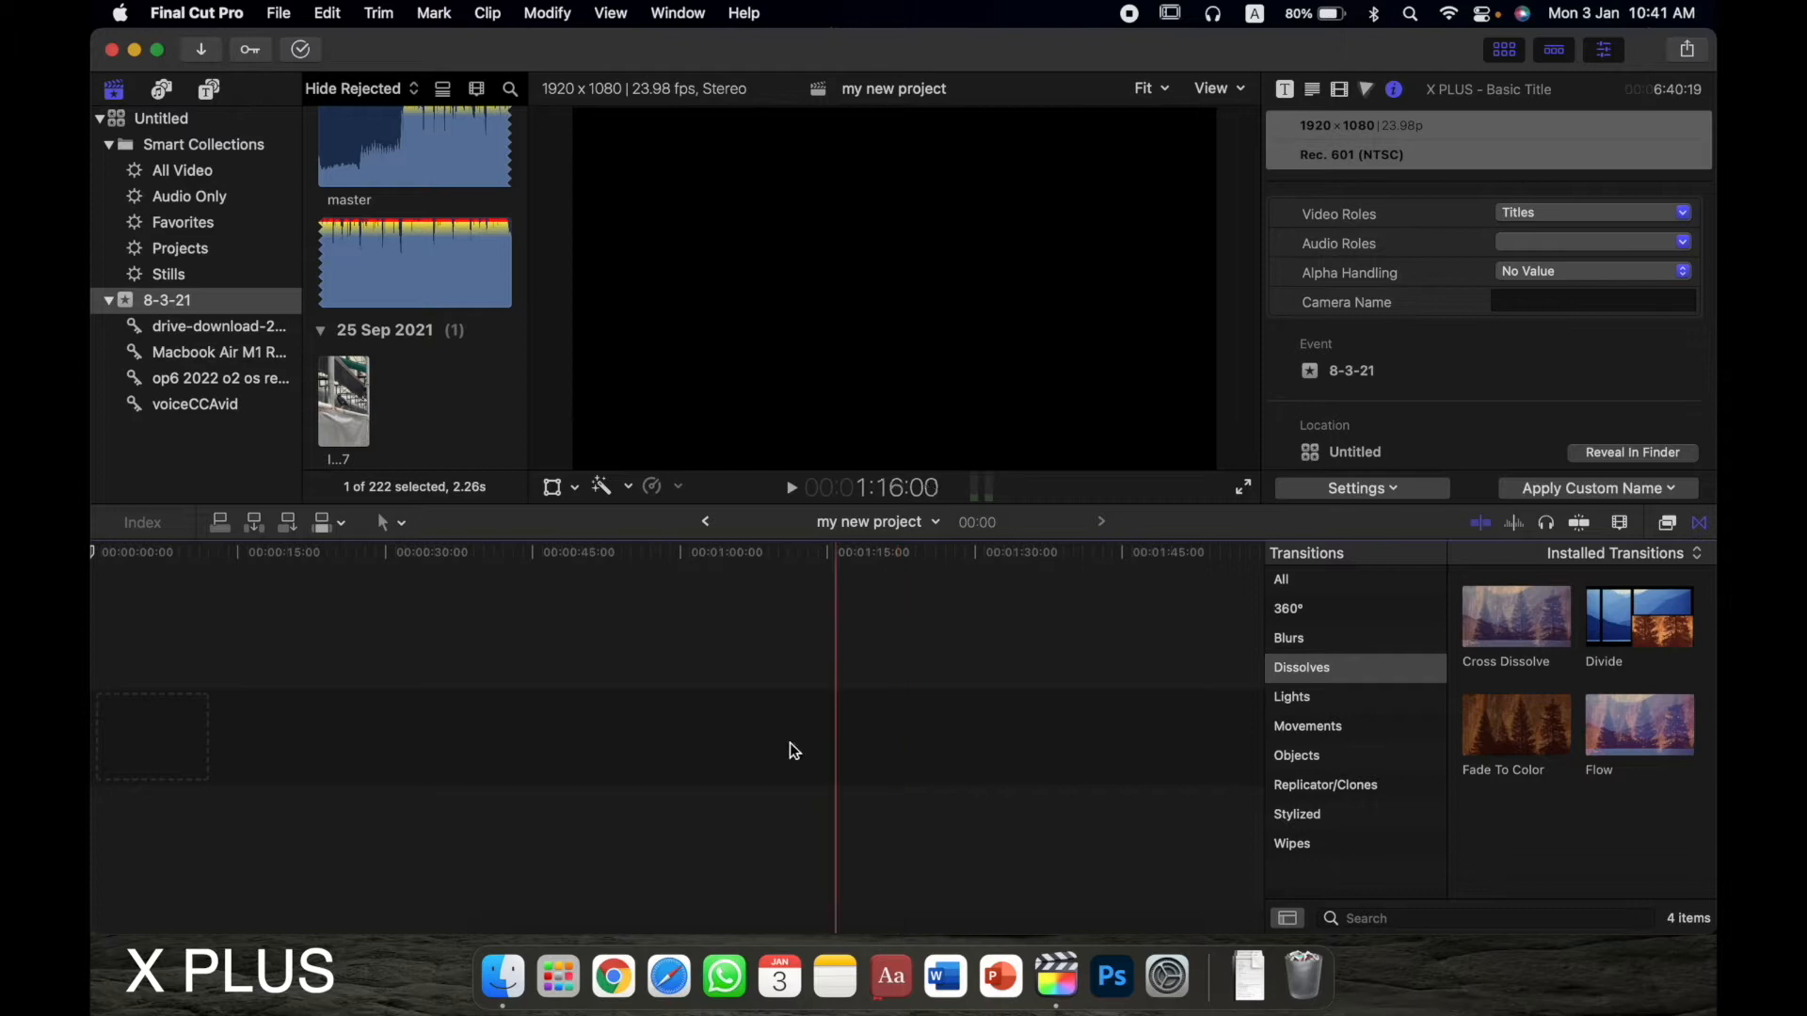
# - Find the IMG_3777 clip from 2 Jan 2022 and place it at the start of the timeline
pyautogui.scroll(5, 455, 355)
pyautogui.scroll(15, 423, 282)
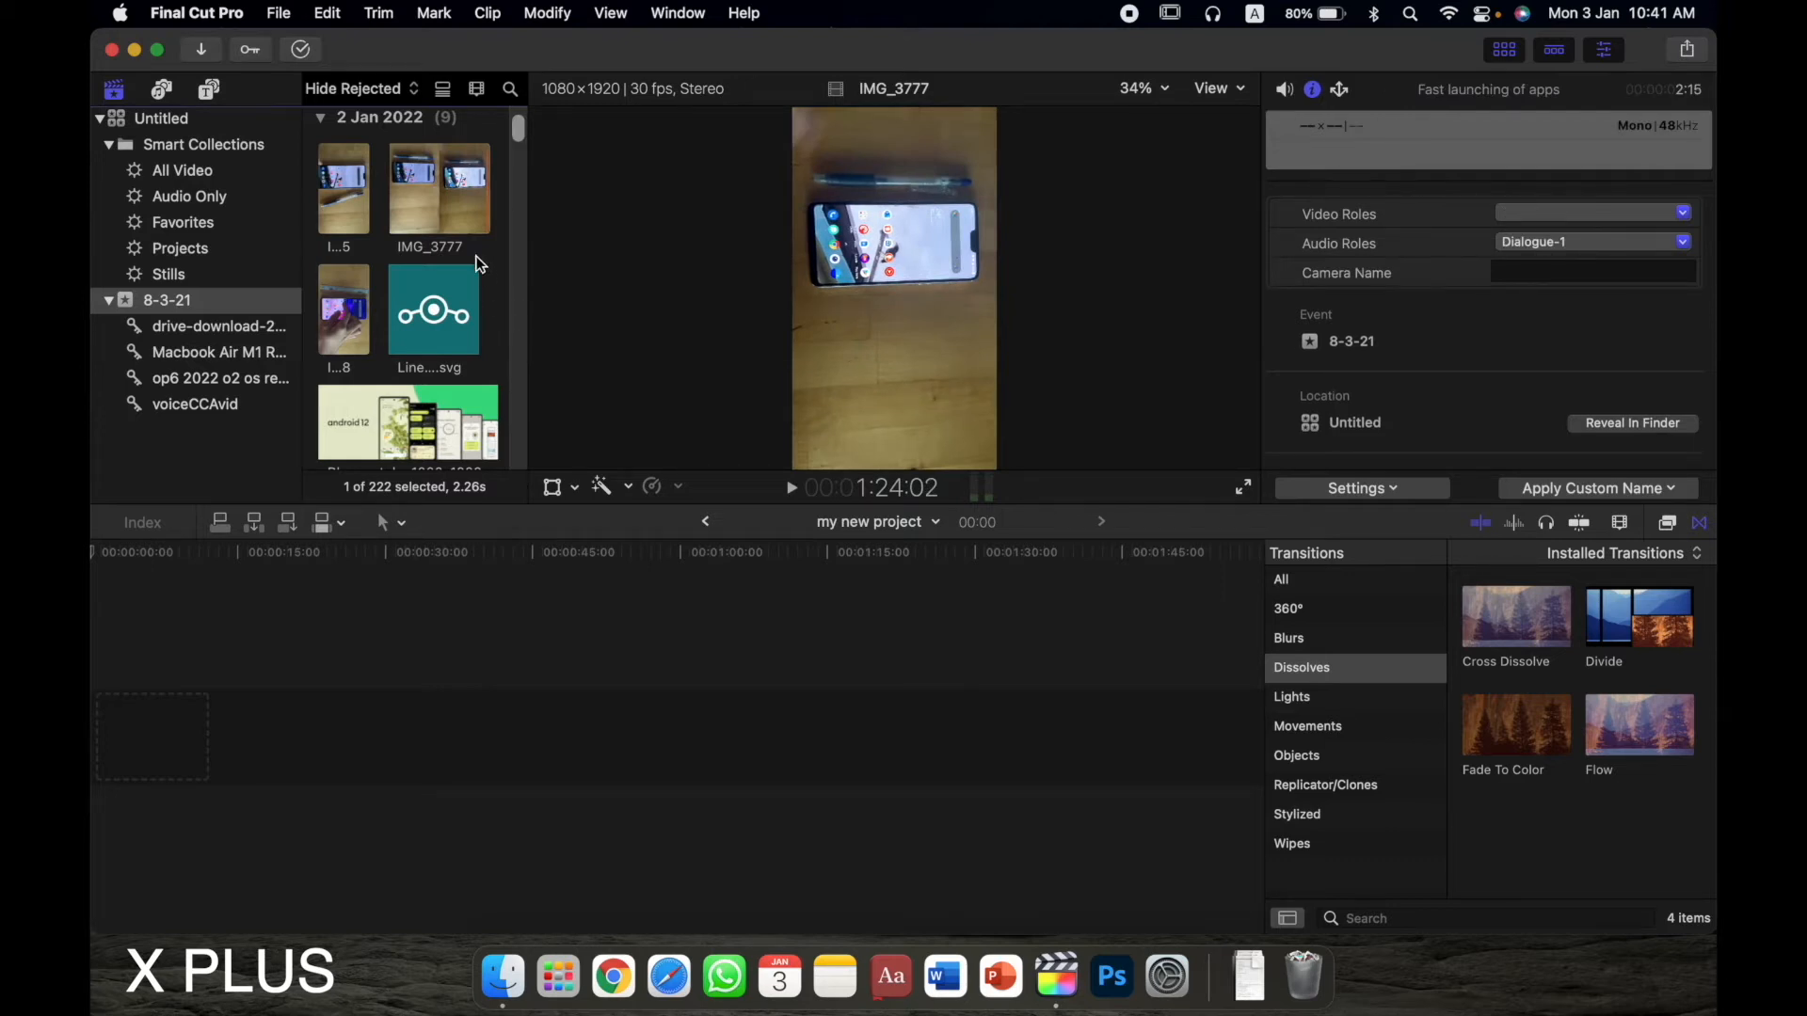
pyautogui.click(417, 202)
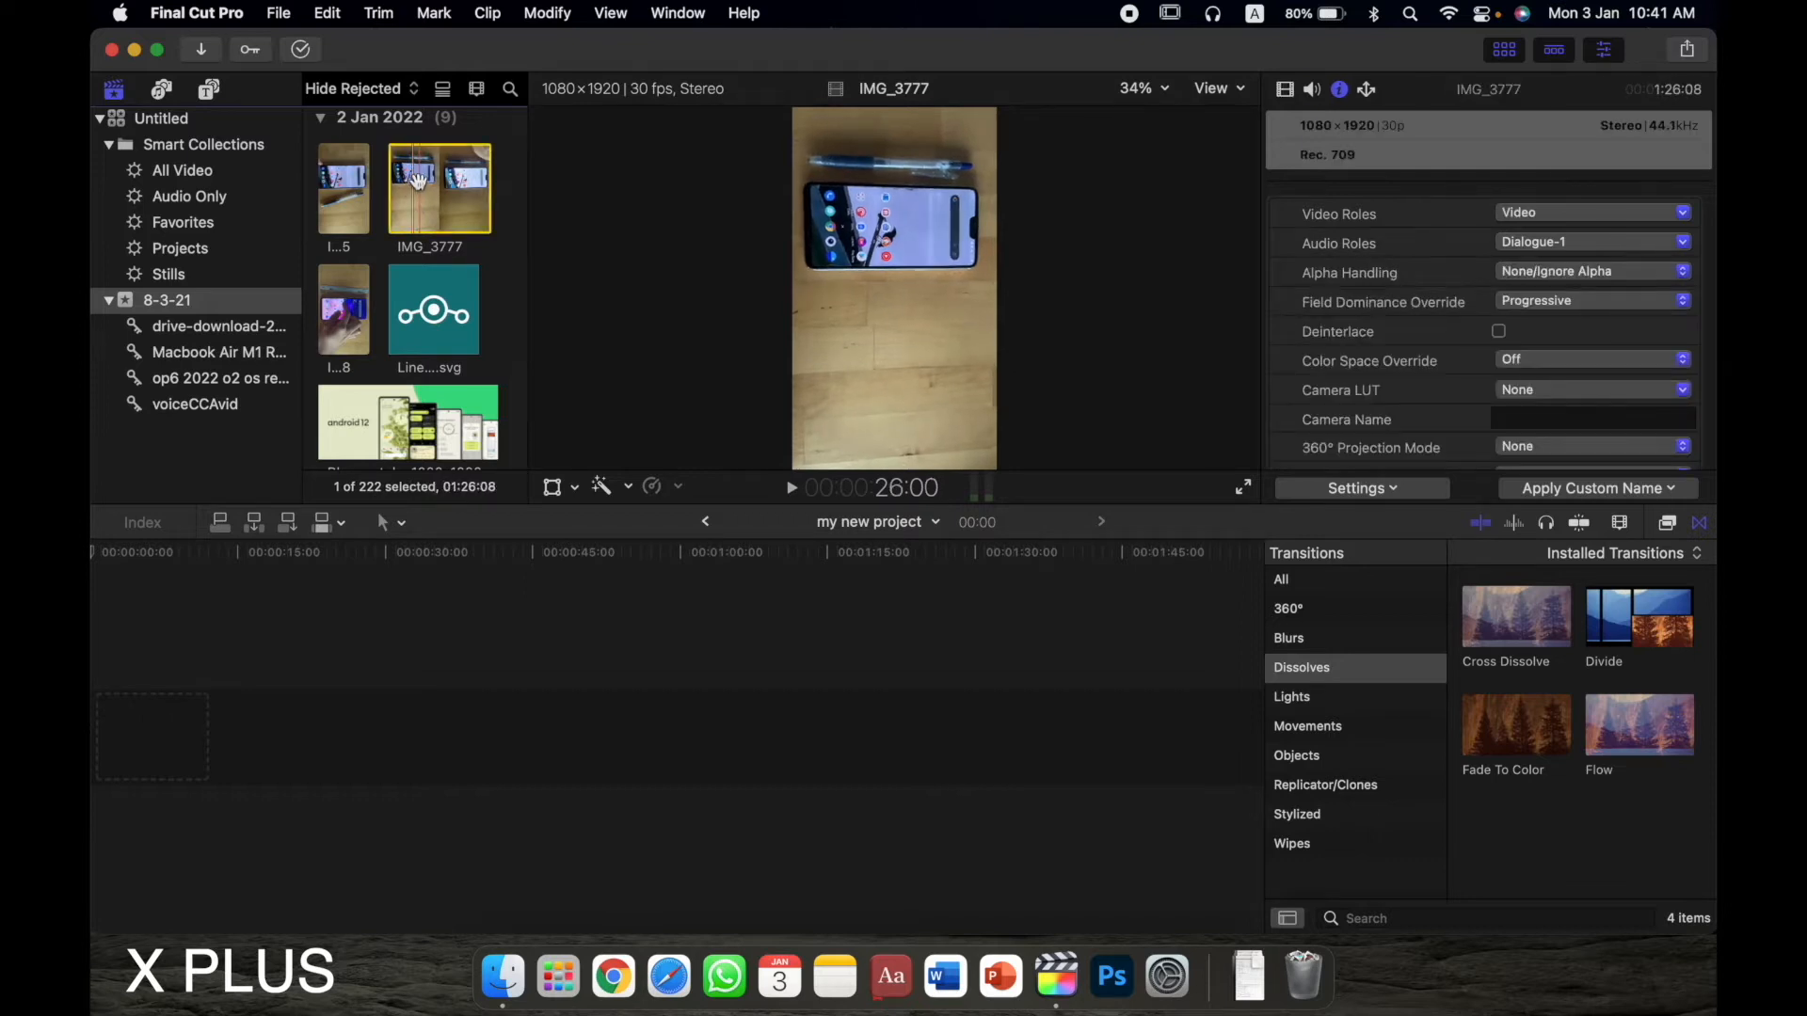
pyautogui.moveTo(417, 182); pyautogui.dragTo(101, 744)
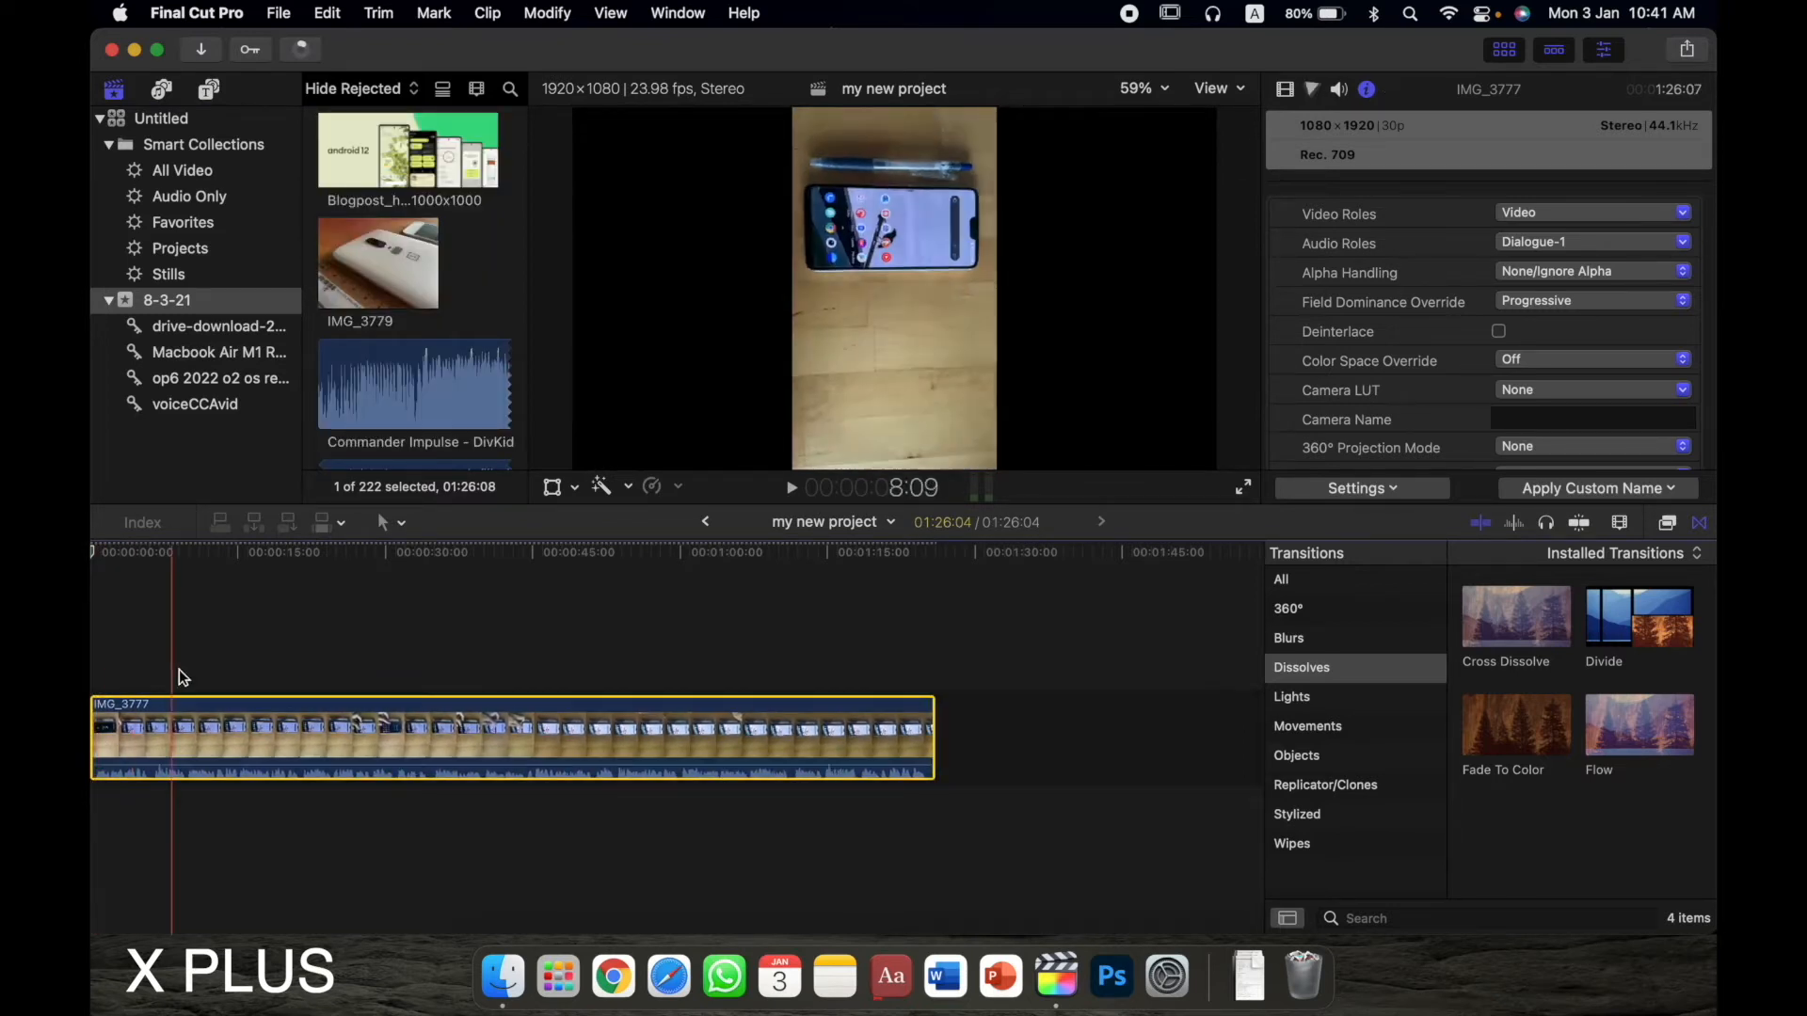
# - Move the playhead to about 31 seconds, select the IMG_3777 clip and show its video properties
pyautogui.click(403, 678)
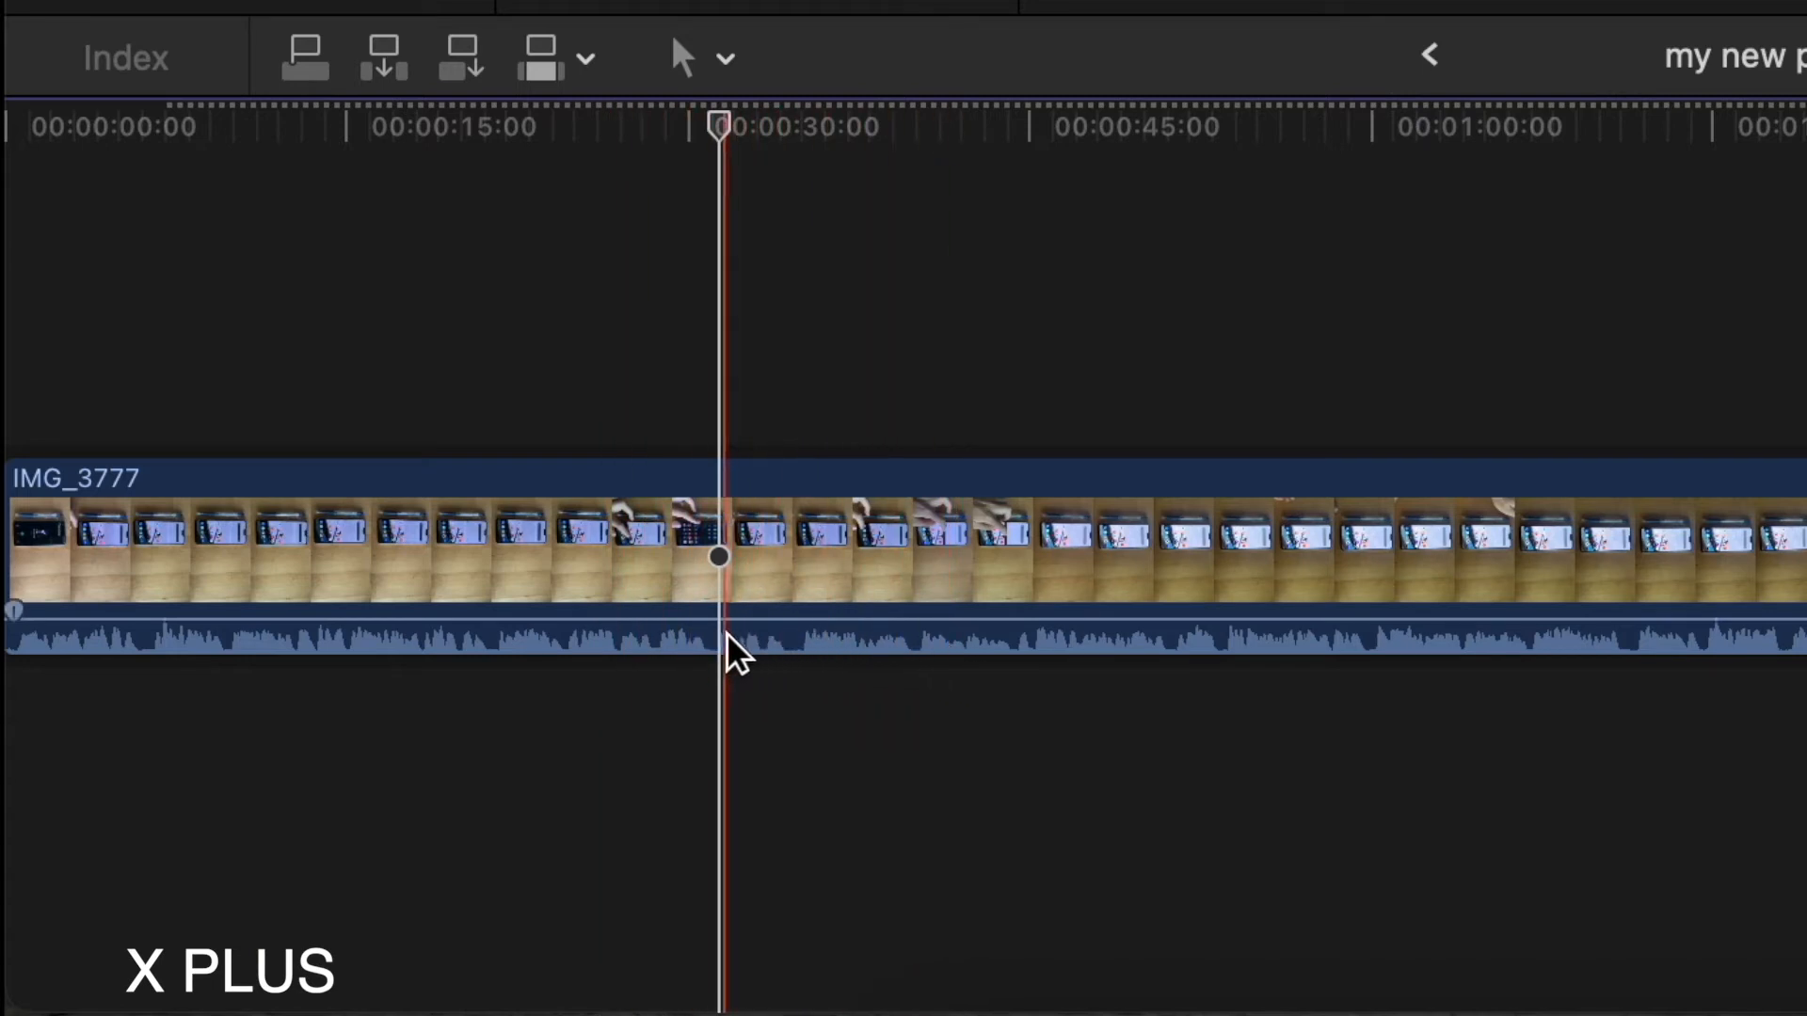
pyautogui.click(718, 592)
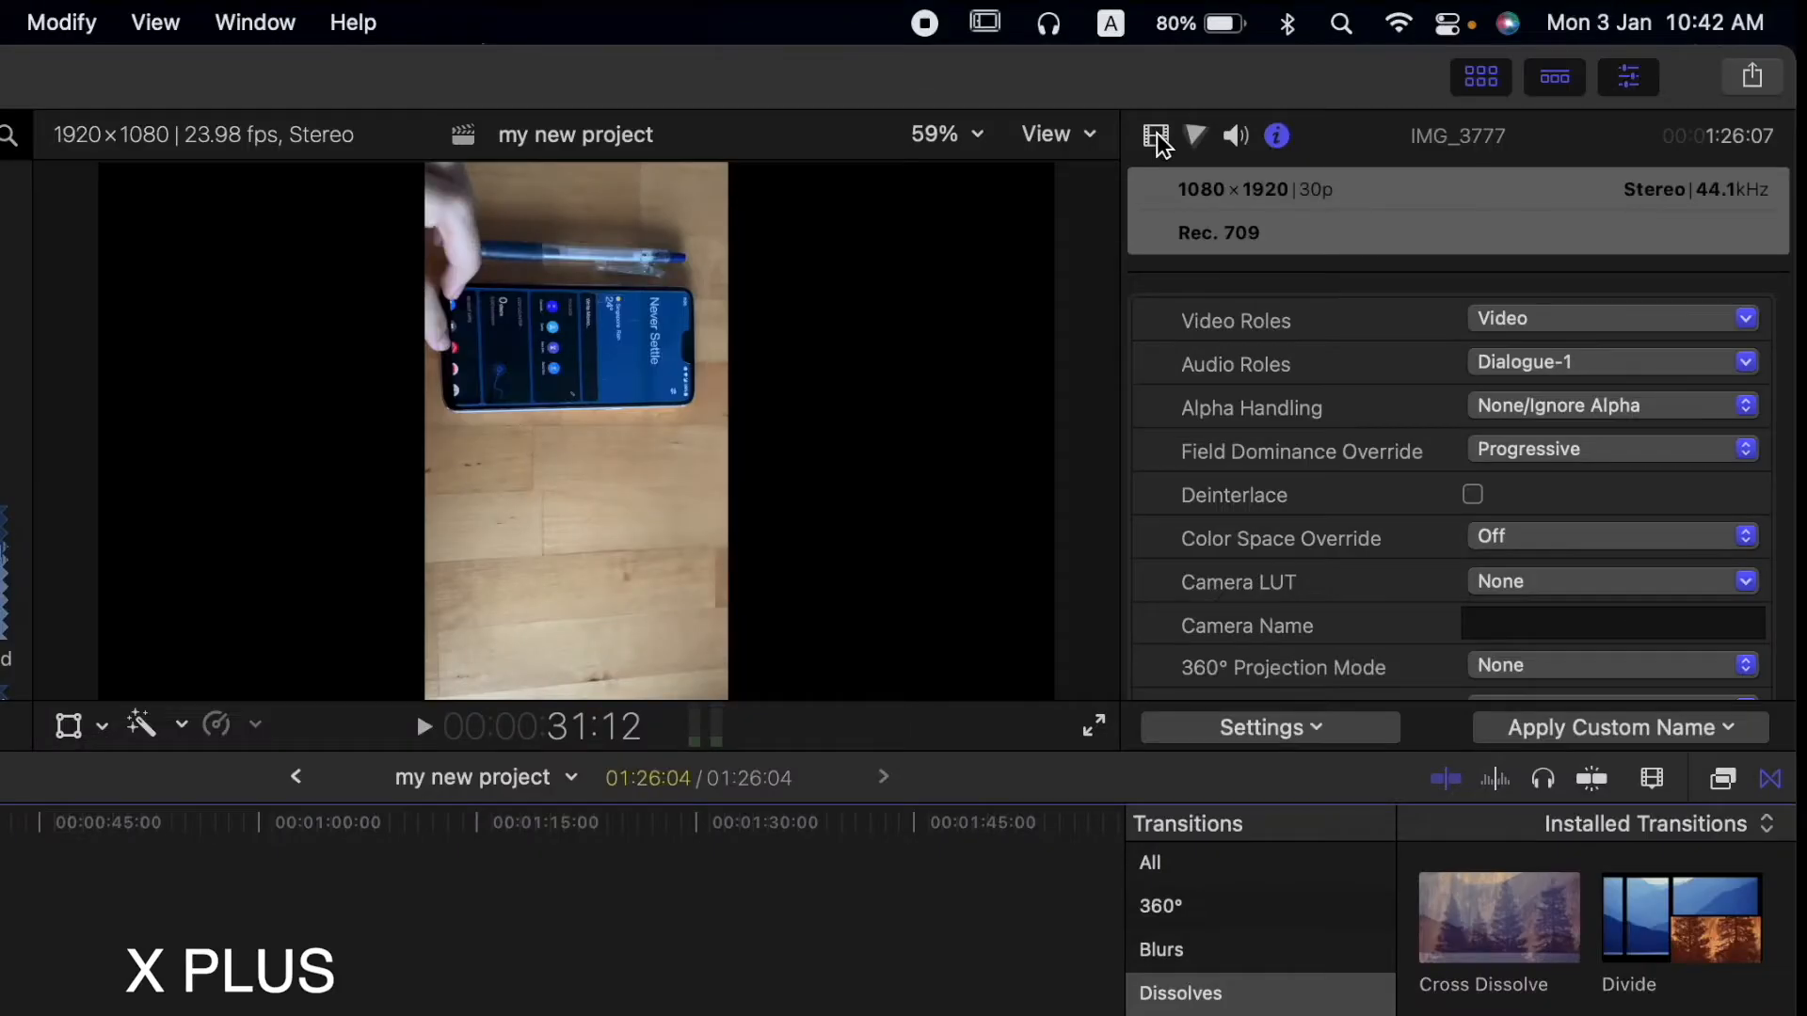
pyautogui.click(770, 215)
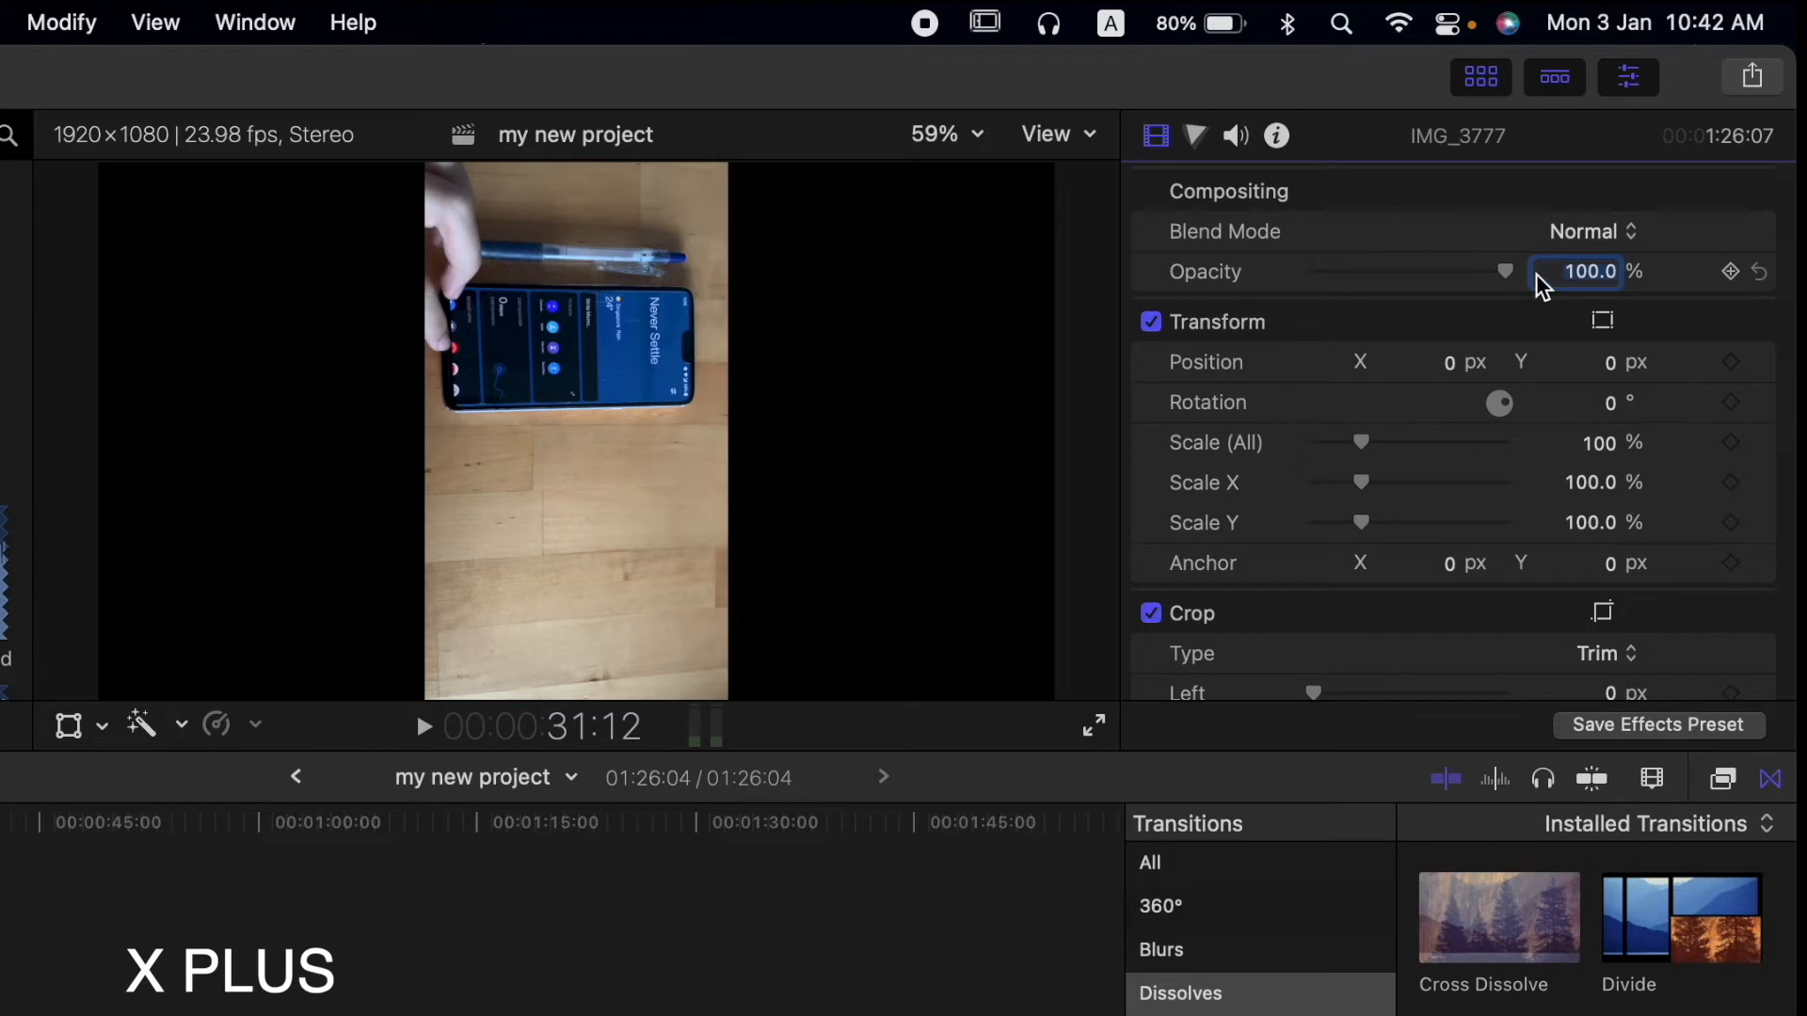
# - Try out the clip's opacity and shift its X position to about 58.9 px and its Y position slightly, and reset the position
pyautogui.moveTo(1503, 269)
pyautogui.mouseDown()
pyautogui.moveTo(1253, 273)
pyautogui.moveTo(1512, 271)
pyautogui.mouseUp()
pyautogui.scroll(-2, 1658, 427)
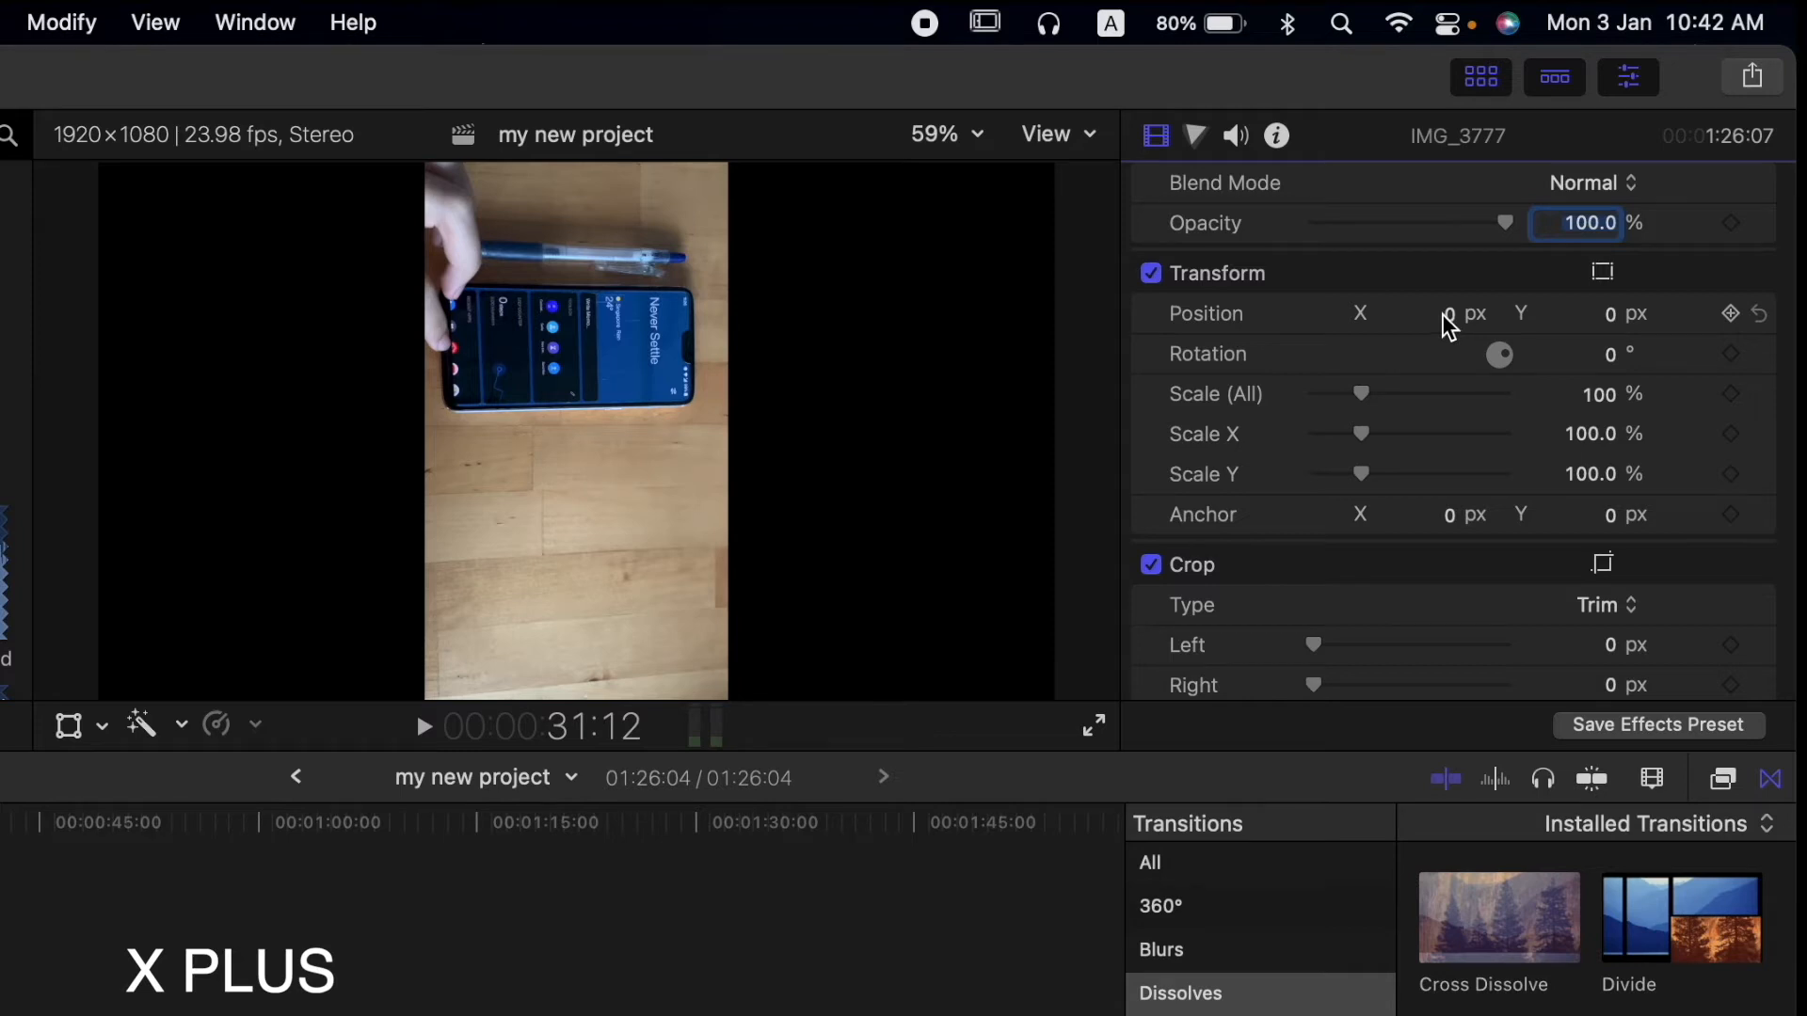
pyautogui.moveTo(1449, 314)
pyautogui.mouseDown()
pyautogui.moveTo(1348, 315)
pyautogui.moveTo(1516, 314)
pyautogui.moveTo(1449, 317)
pyautogui.mouseUp()
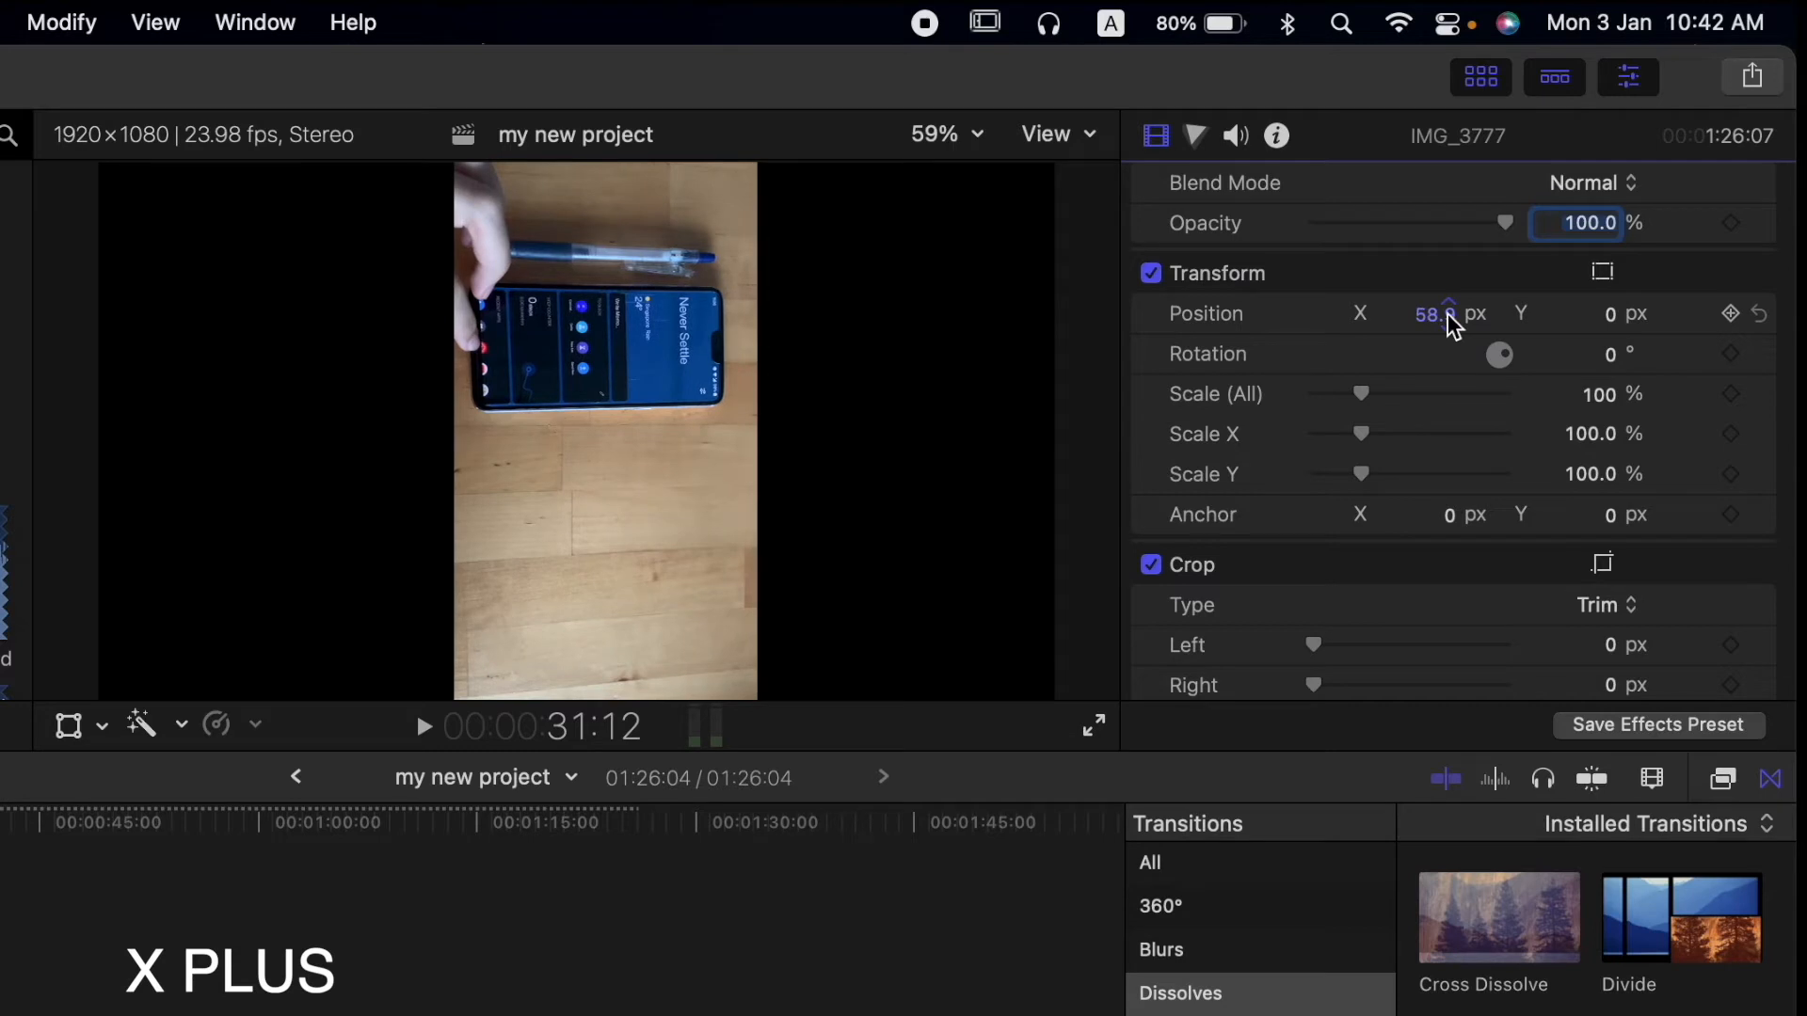
pyautogui.moveTo(1613, 316); pyautogui.dragTo(1615, 311)
pyautogui.moveTo(1621, 327)
pyautogui.mouseDown()
pyautogui.moveTo(1415, 327)
pyautogui.moveTo(1611, 325)
pyautogui.mouseUp()
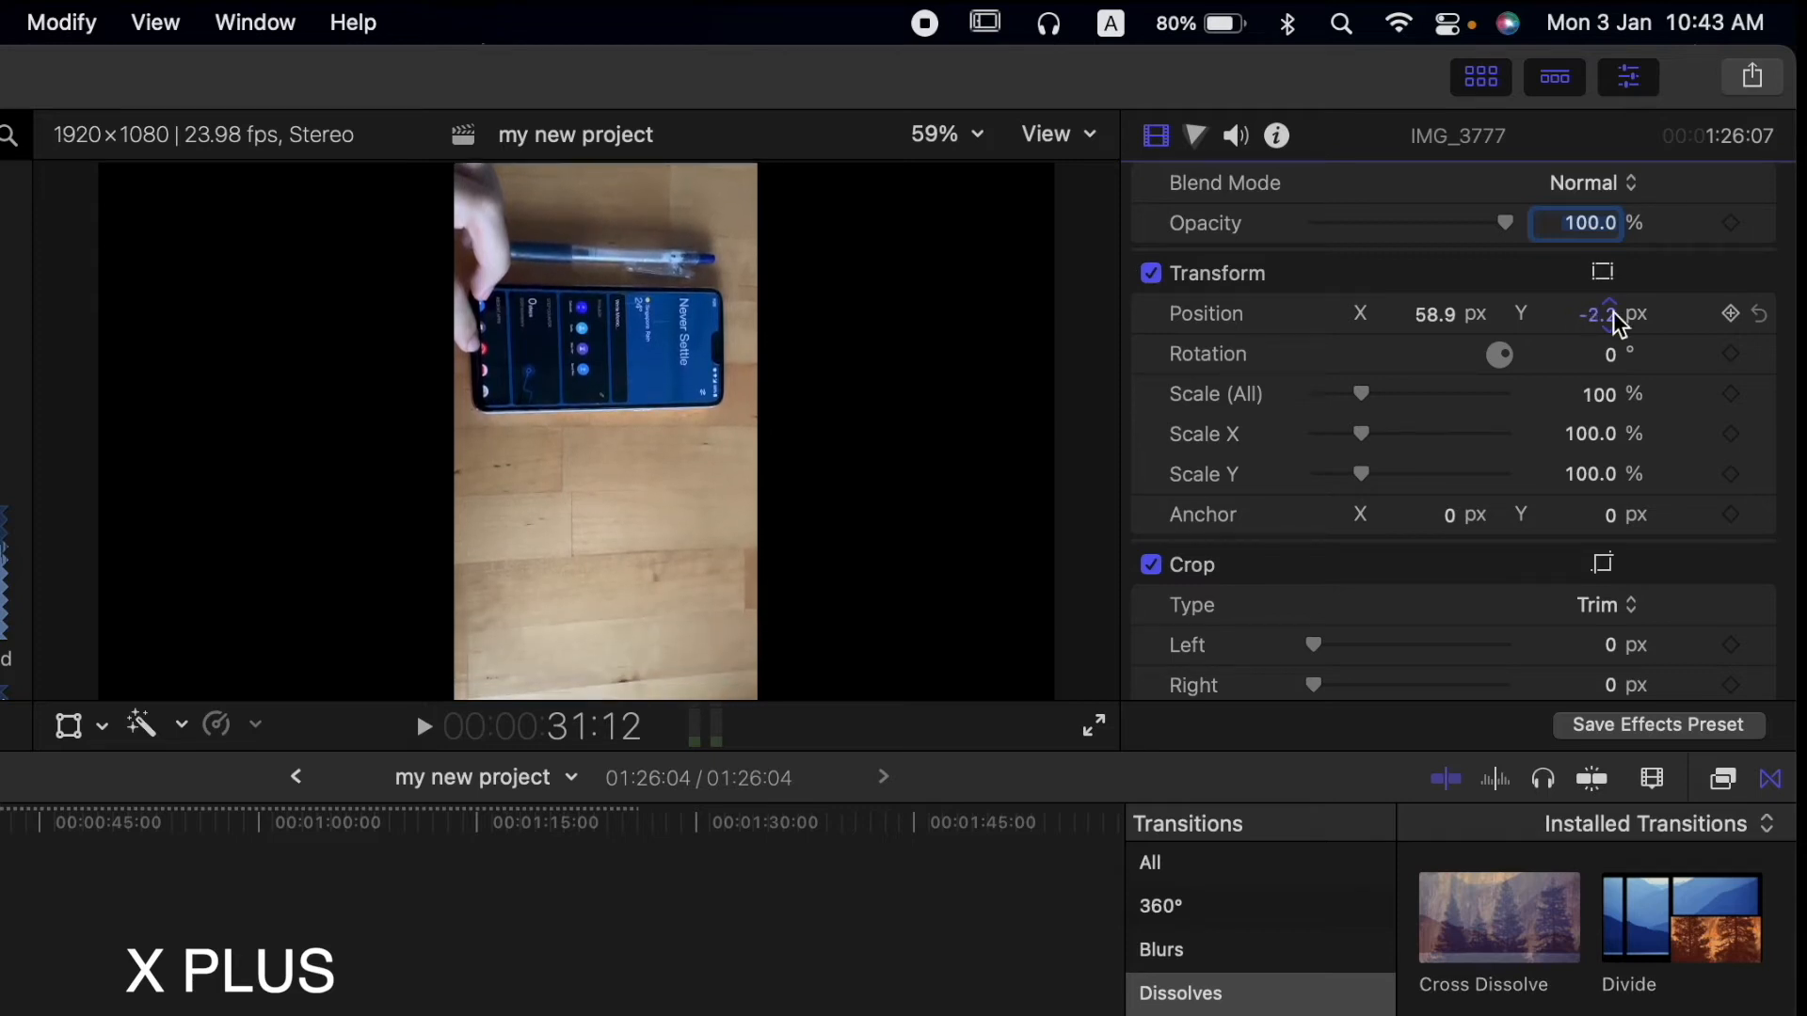
pyautogui.click(1762, 317)
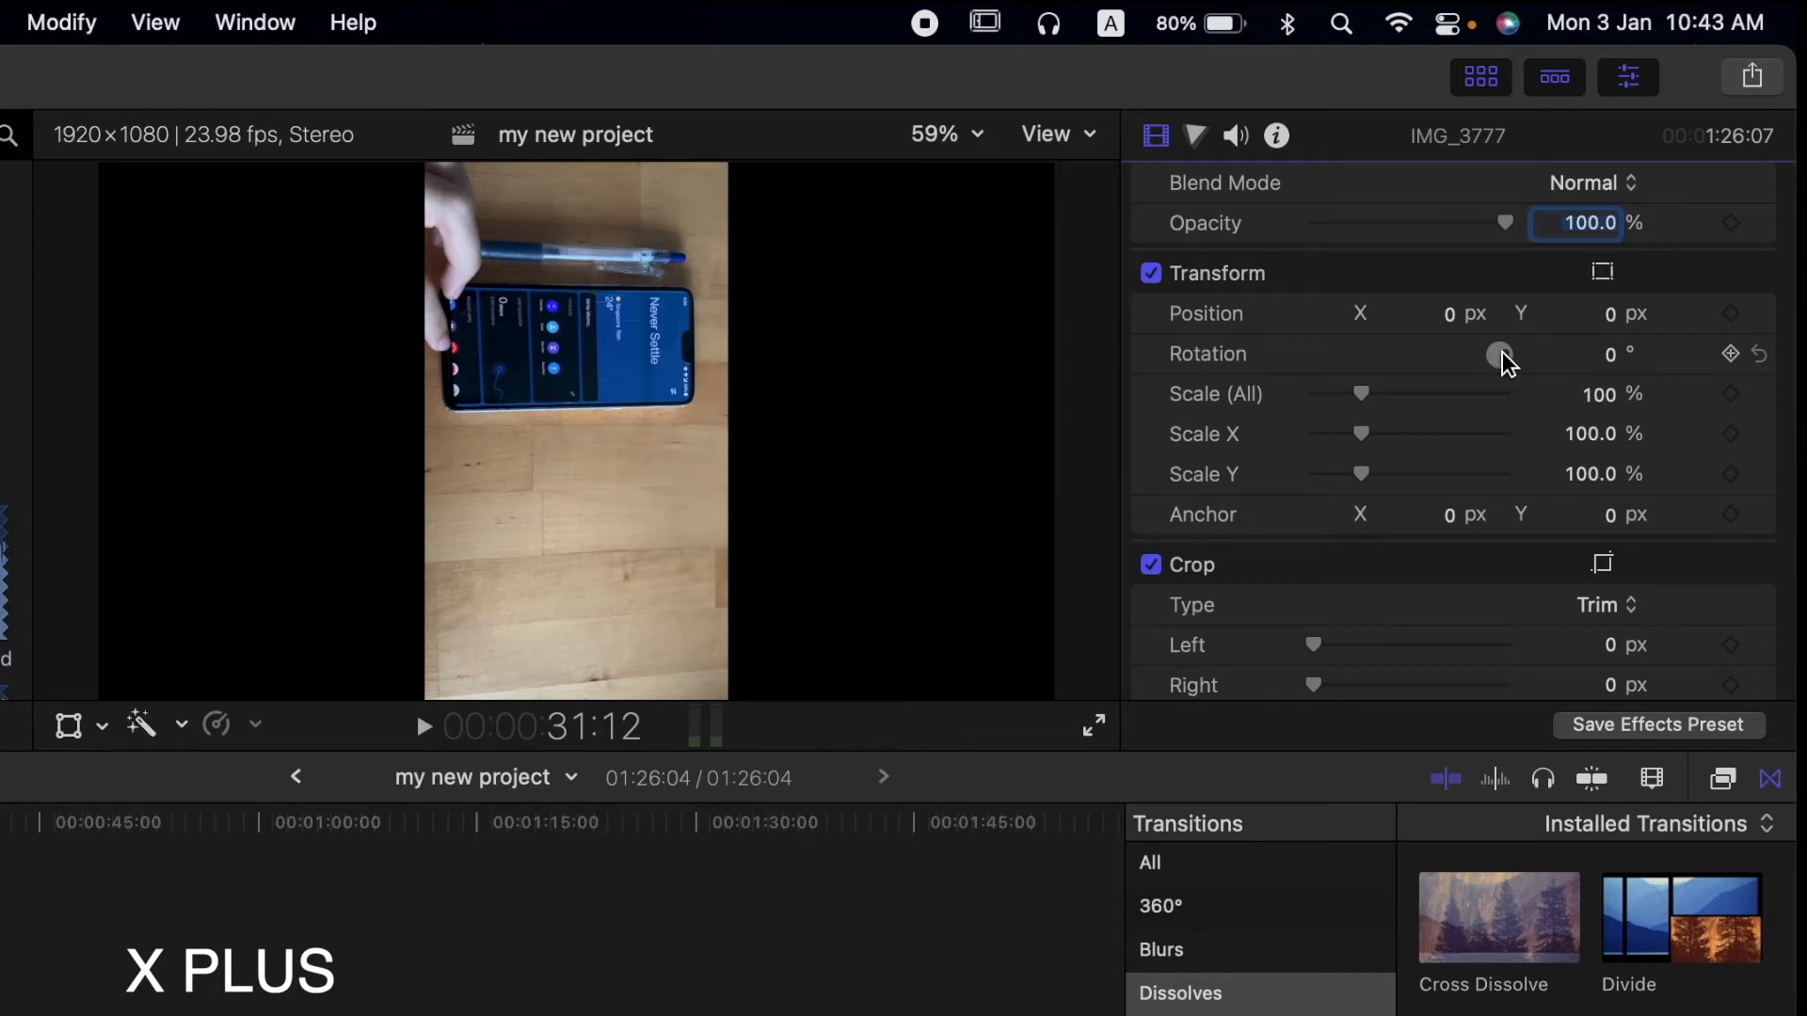
# - Rotate the IMG_3777 clip and set its rotation to exactly 90 degrees
pyautogui.moveTo(1509, 358); pyautogui.dragTo(1498, 292)
pyautogui.click(1585, 353)
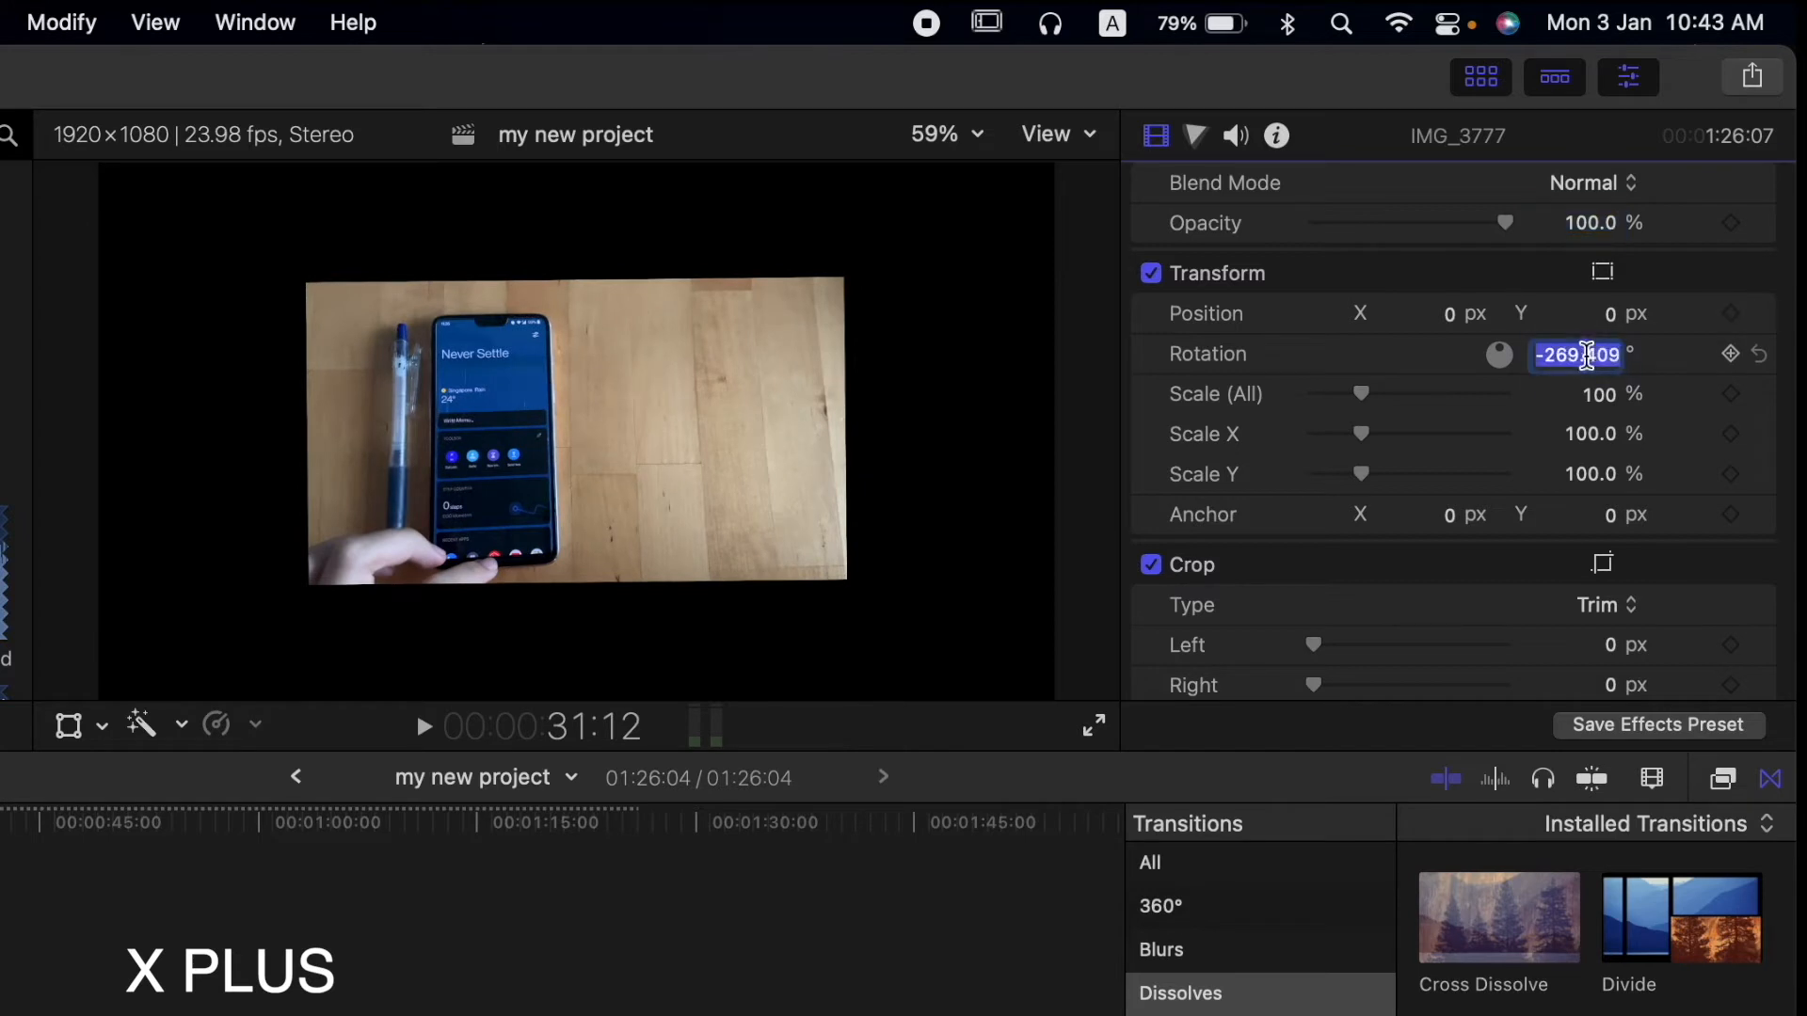
pyautogui.write('90')
pyautogui.press('Return')
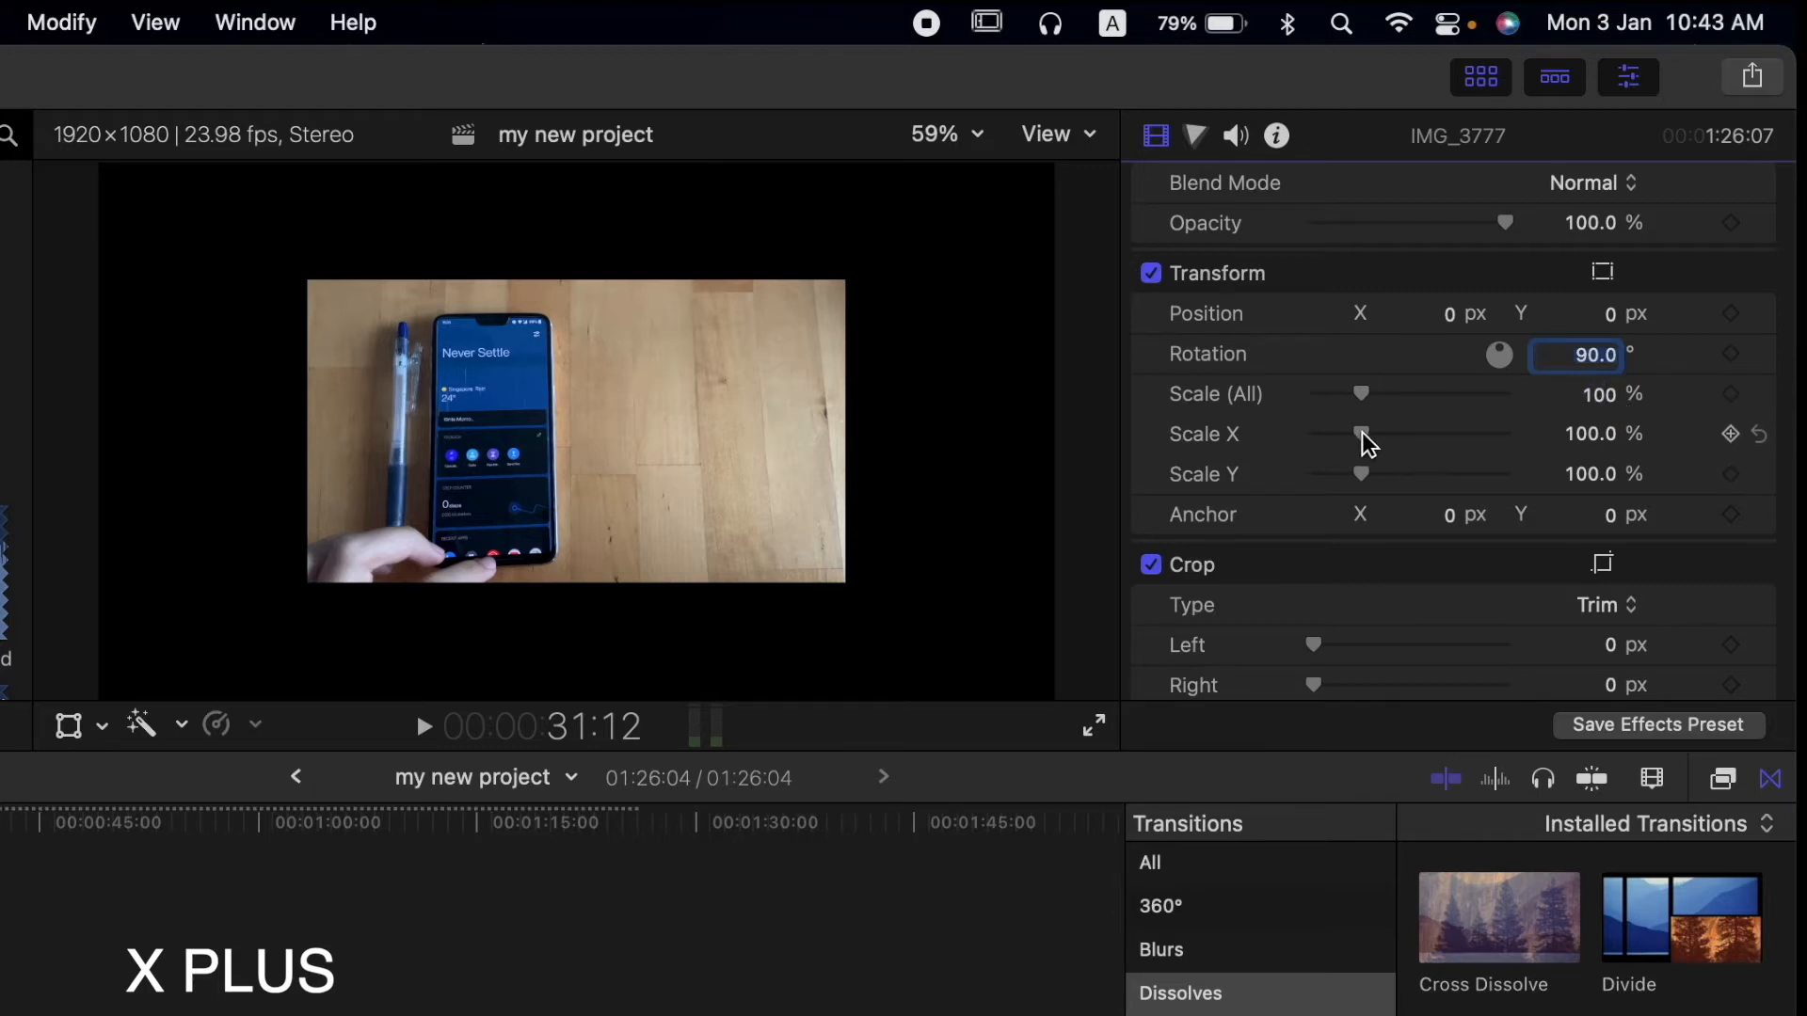
# - Try the clip's Scale X at about 92.99% and Scale Y at about 94.62%, resetting each to default
pyautogui.moveTo(1362, 434)
pyautogui.mouseDown()
pyautogui.moveTo(1447, 446)
pyautogui.moveTo(1366, 450)
pyautogui.mouseUp()
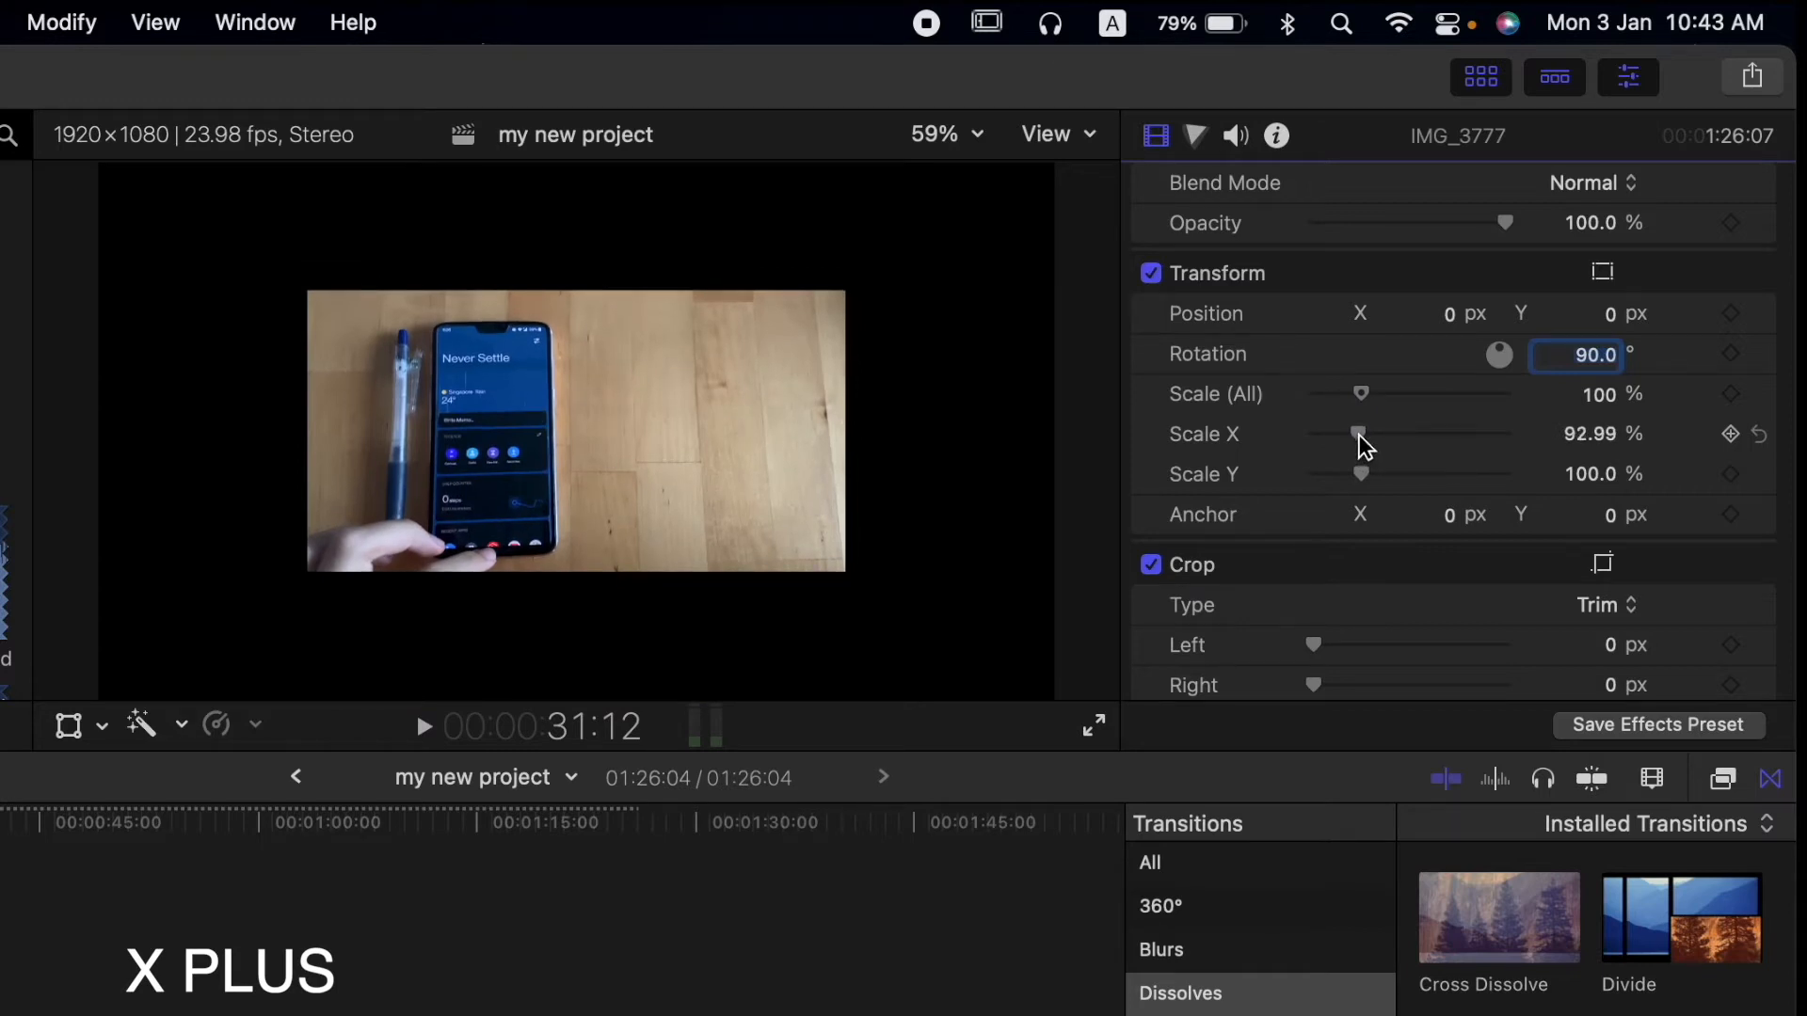
pyautogui.moveTo(1358, 433)
pyautogui.mouseDown()
pyautogui.moveTo(1323, 438)
pyautogui.moveTo(1360, 438)
pyautogui.mouseUp()
pyautogui.click(1760, 435)
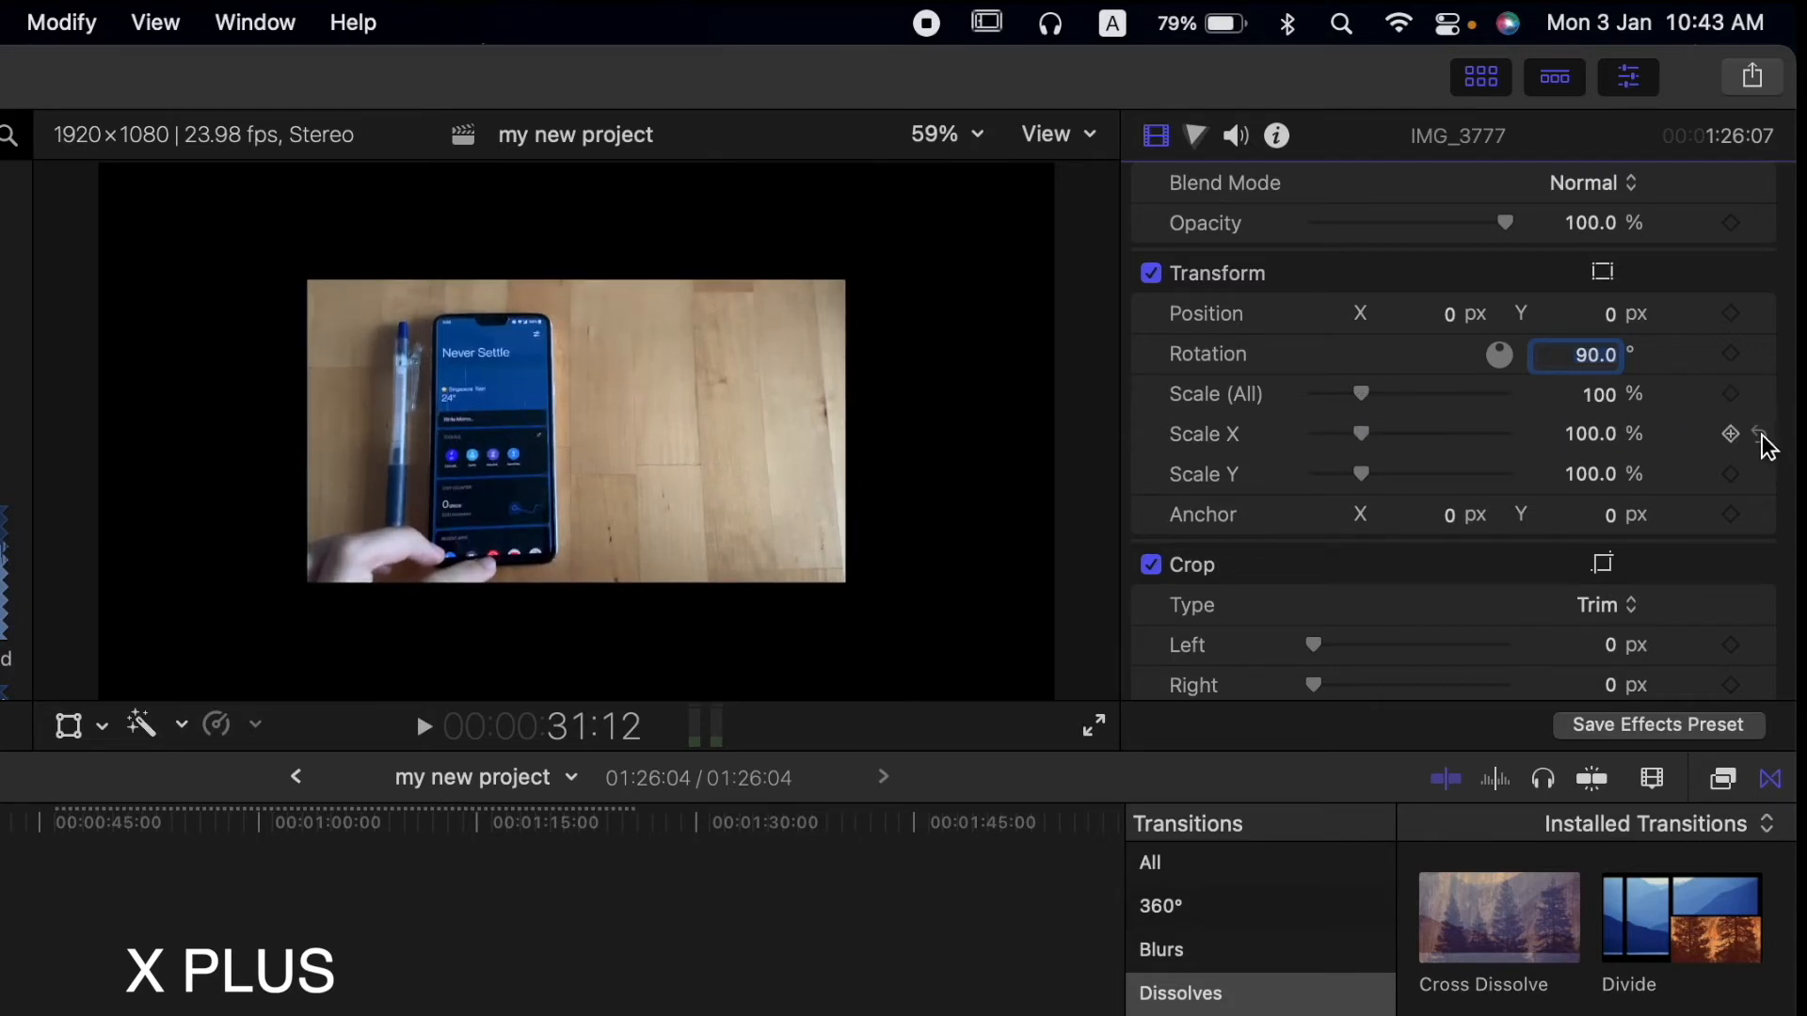
pyautogui.moveTo(1361, 476)
pyautogui.mouseDown()
pyautogui.moveTo(1476, 477)
pyautogui.moveTo(1339, 488)
pyautogui.moveTo(1361, 484)
pyautogui.mouseUp()
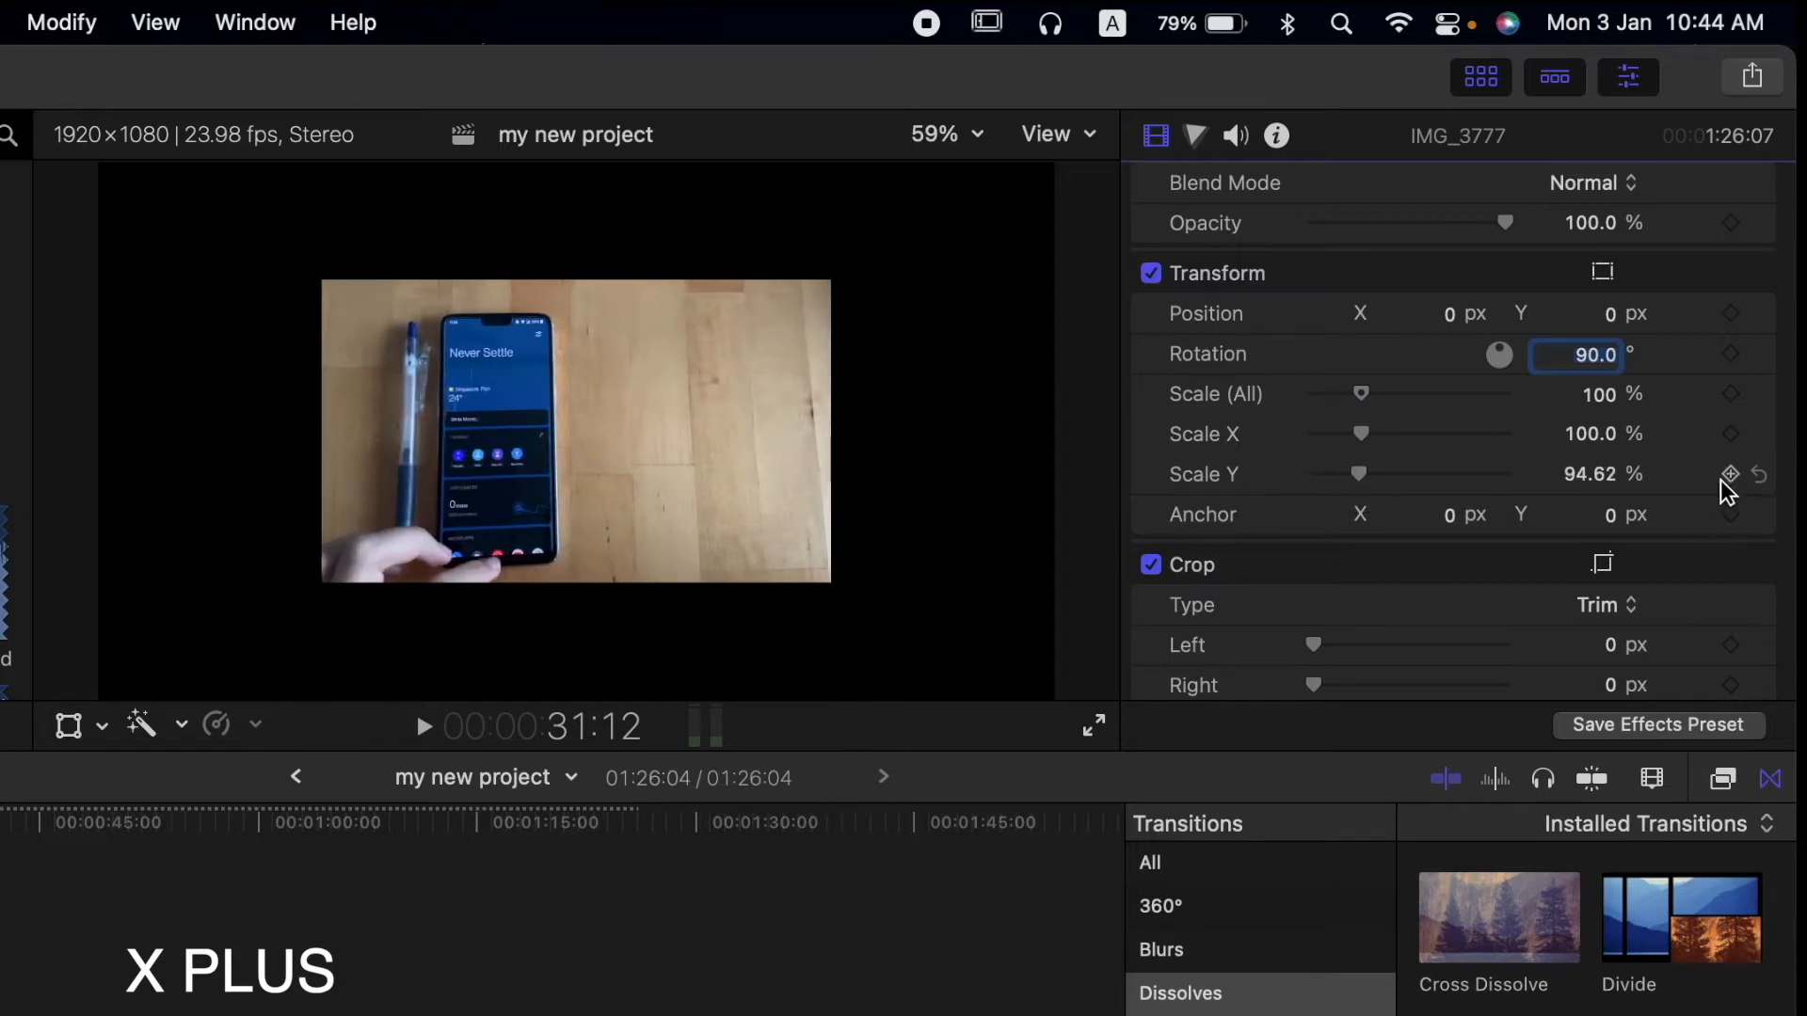
pyautogui.click(1756, 476)
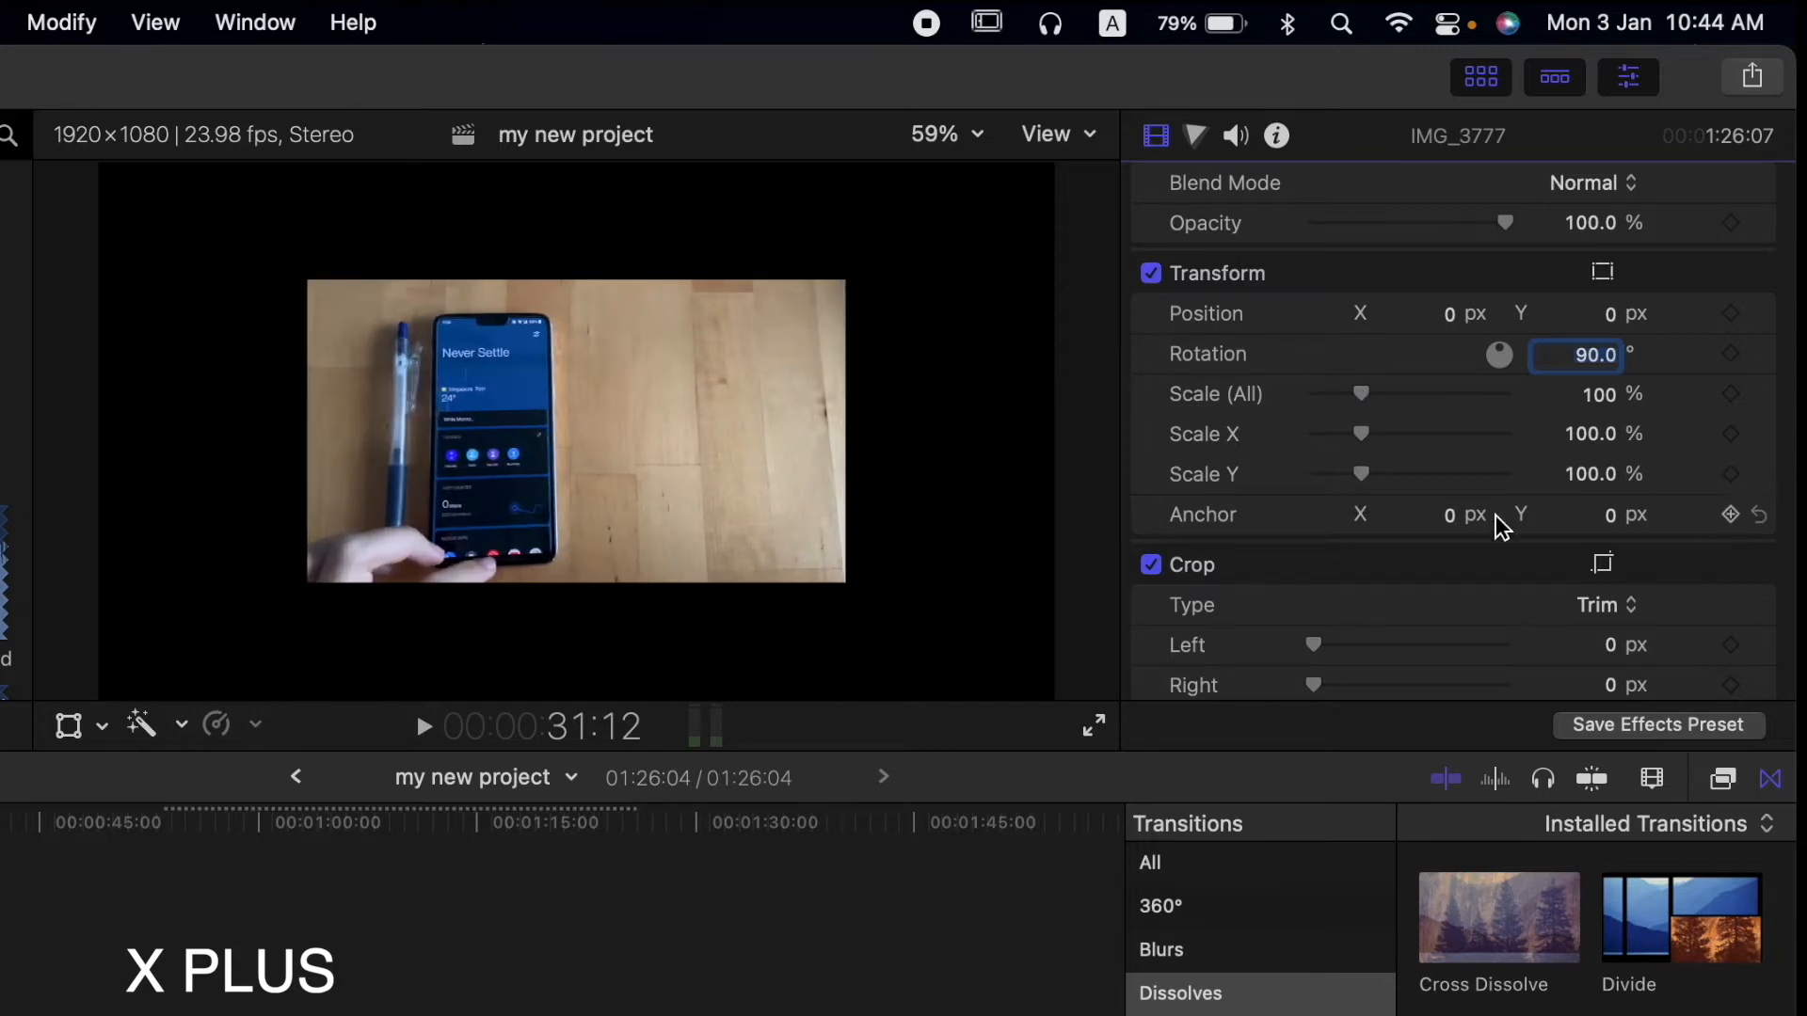
# - Try shifting the clip's anchor to about 8.3 px in X and adjusting its Y, and reset the anchor
pyautogui.moveTo(1444, 521)
pyautogui.mouseDown()
pyautogui.moveTo(1443, 715)
pyautogui.moveTo(1444, 426)
pyautogui.moveTo(1443, 518)
pyautogui.mouseUp()
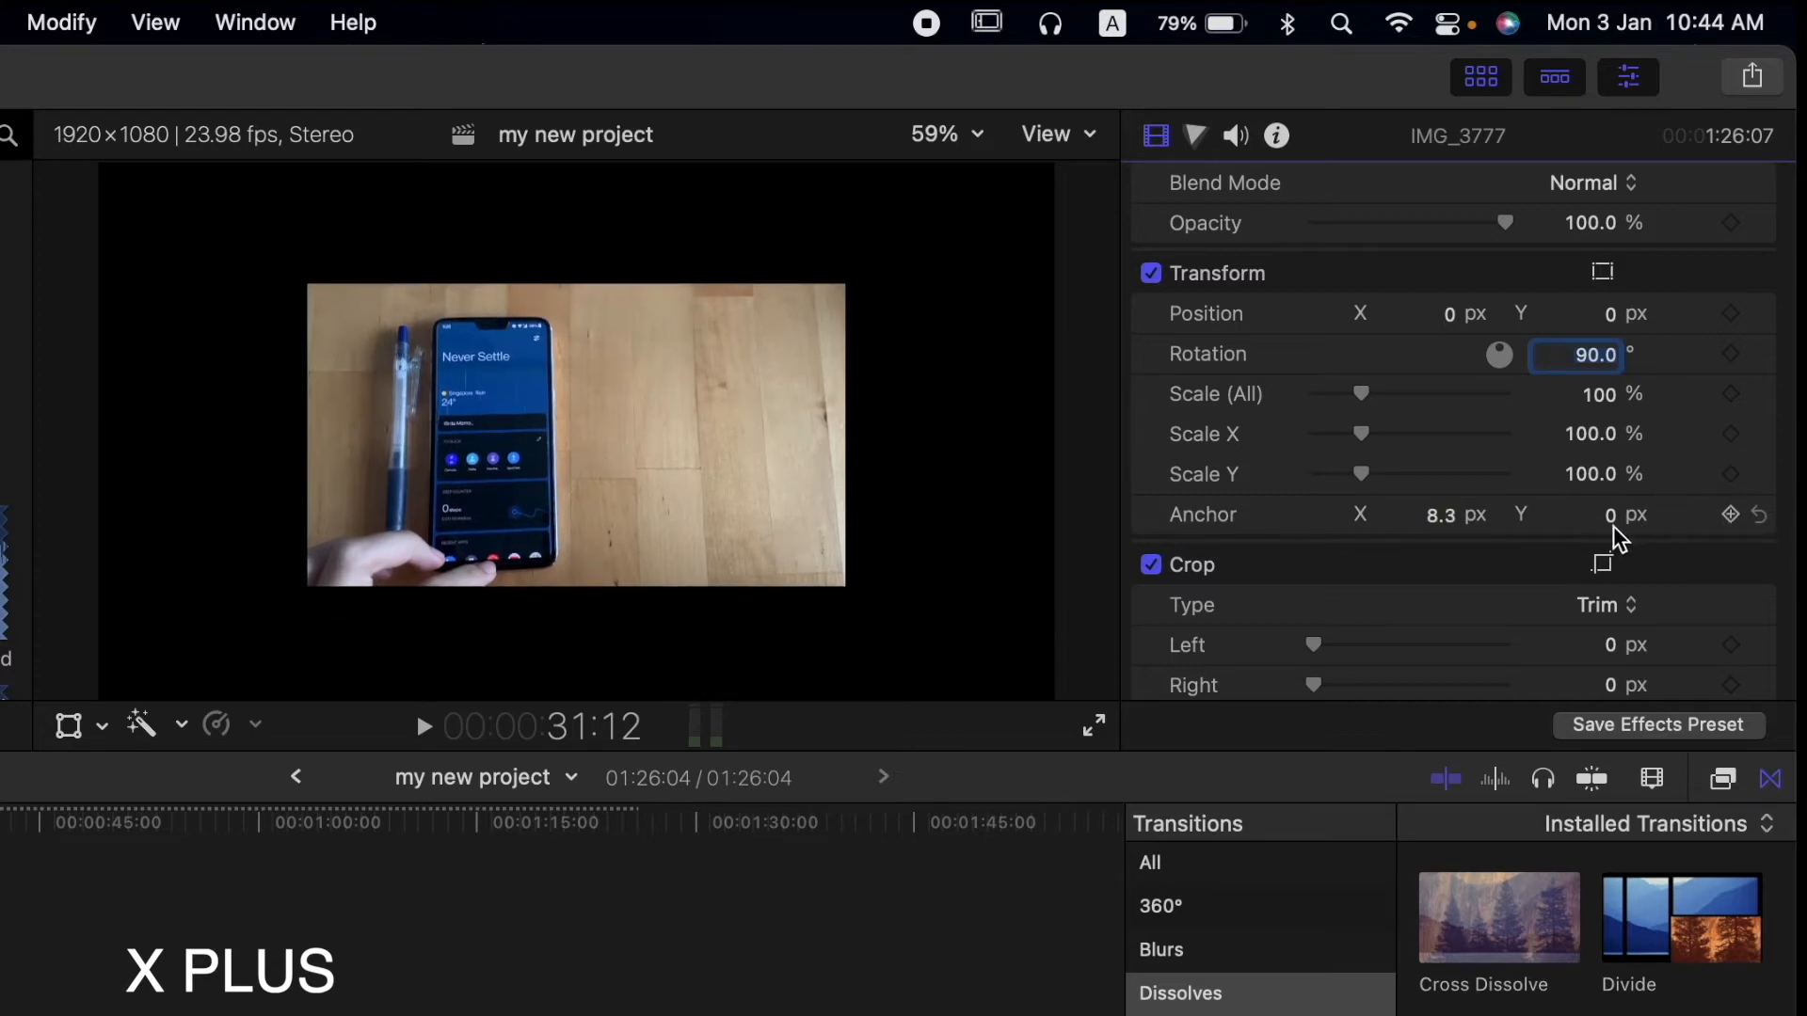
pyautogui.click(1612, 519)
pyautogui.moveTo(1606, 521); pyautogui.dragTo(1762, 534)
pyautogui.click(1761, 517)
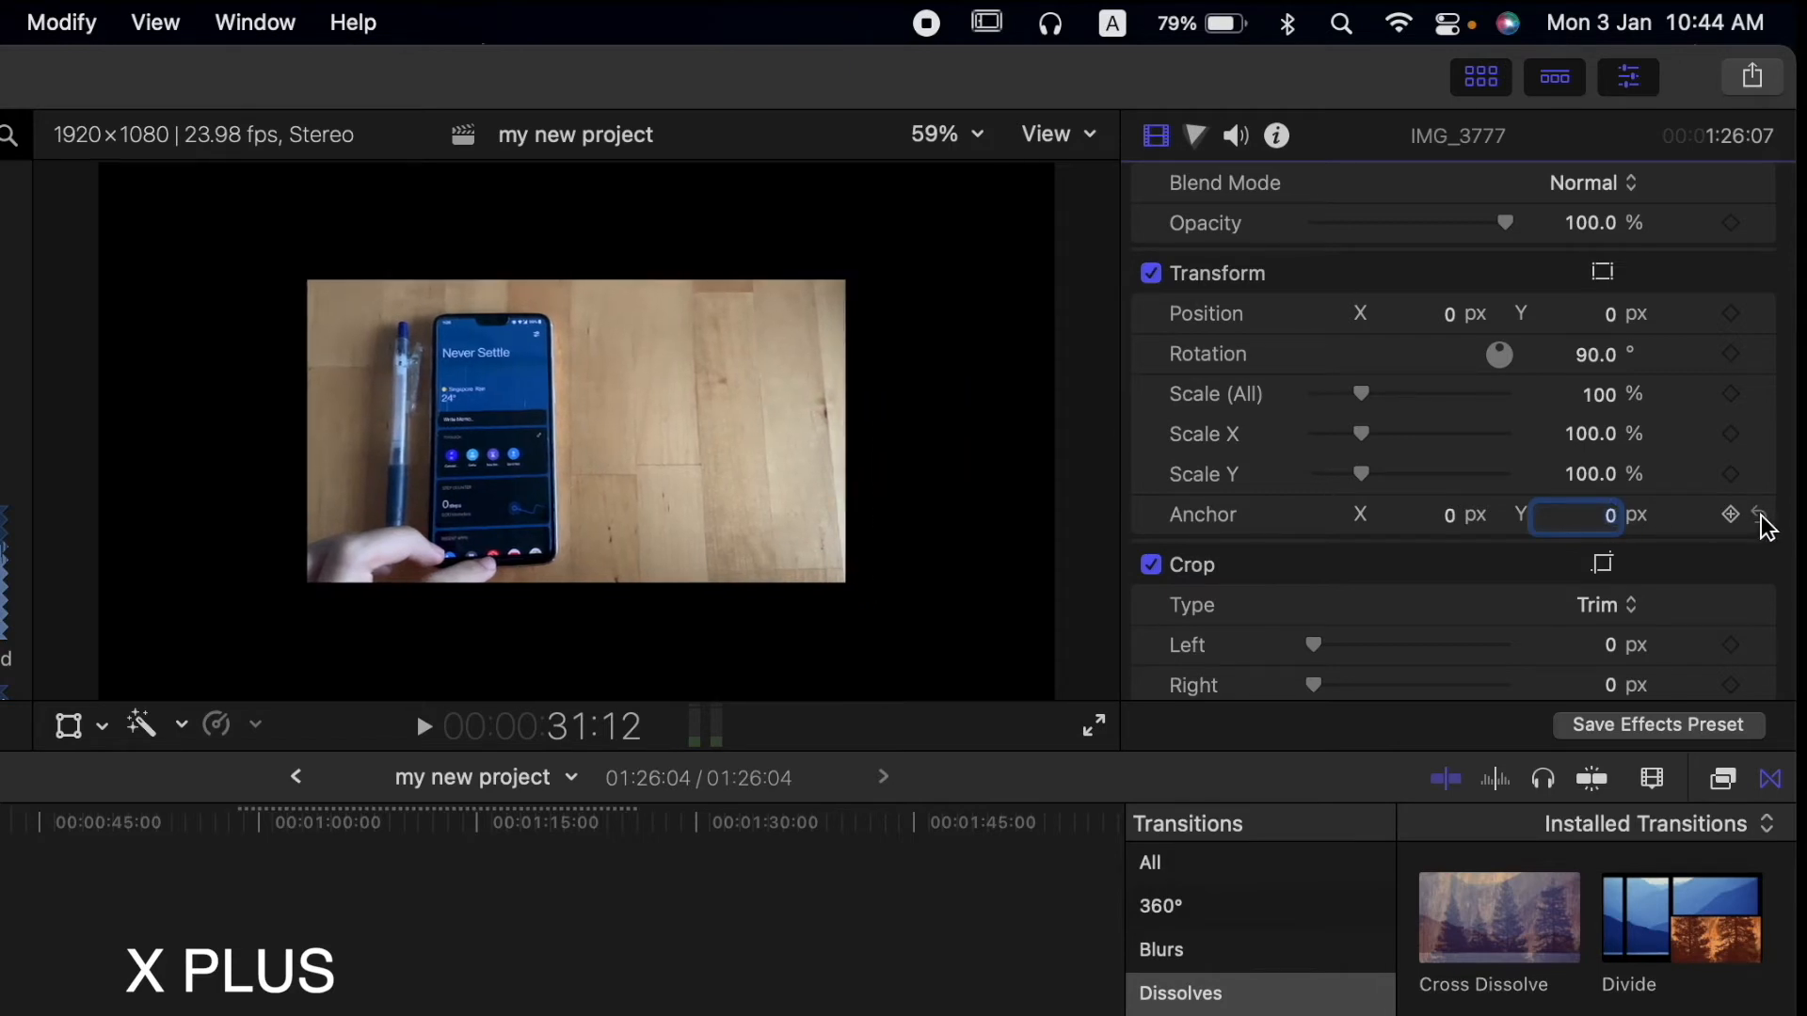
# - Try a Right crop of about 741 px, return it to 0 px, and test the Left, Top and Bottom crop sliders
pyautogui.scroll(-6, 1544, 565)
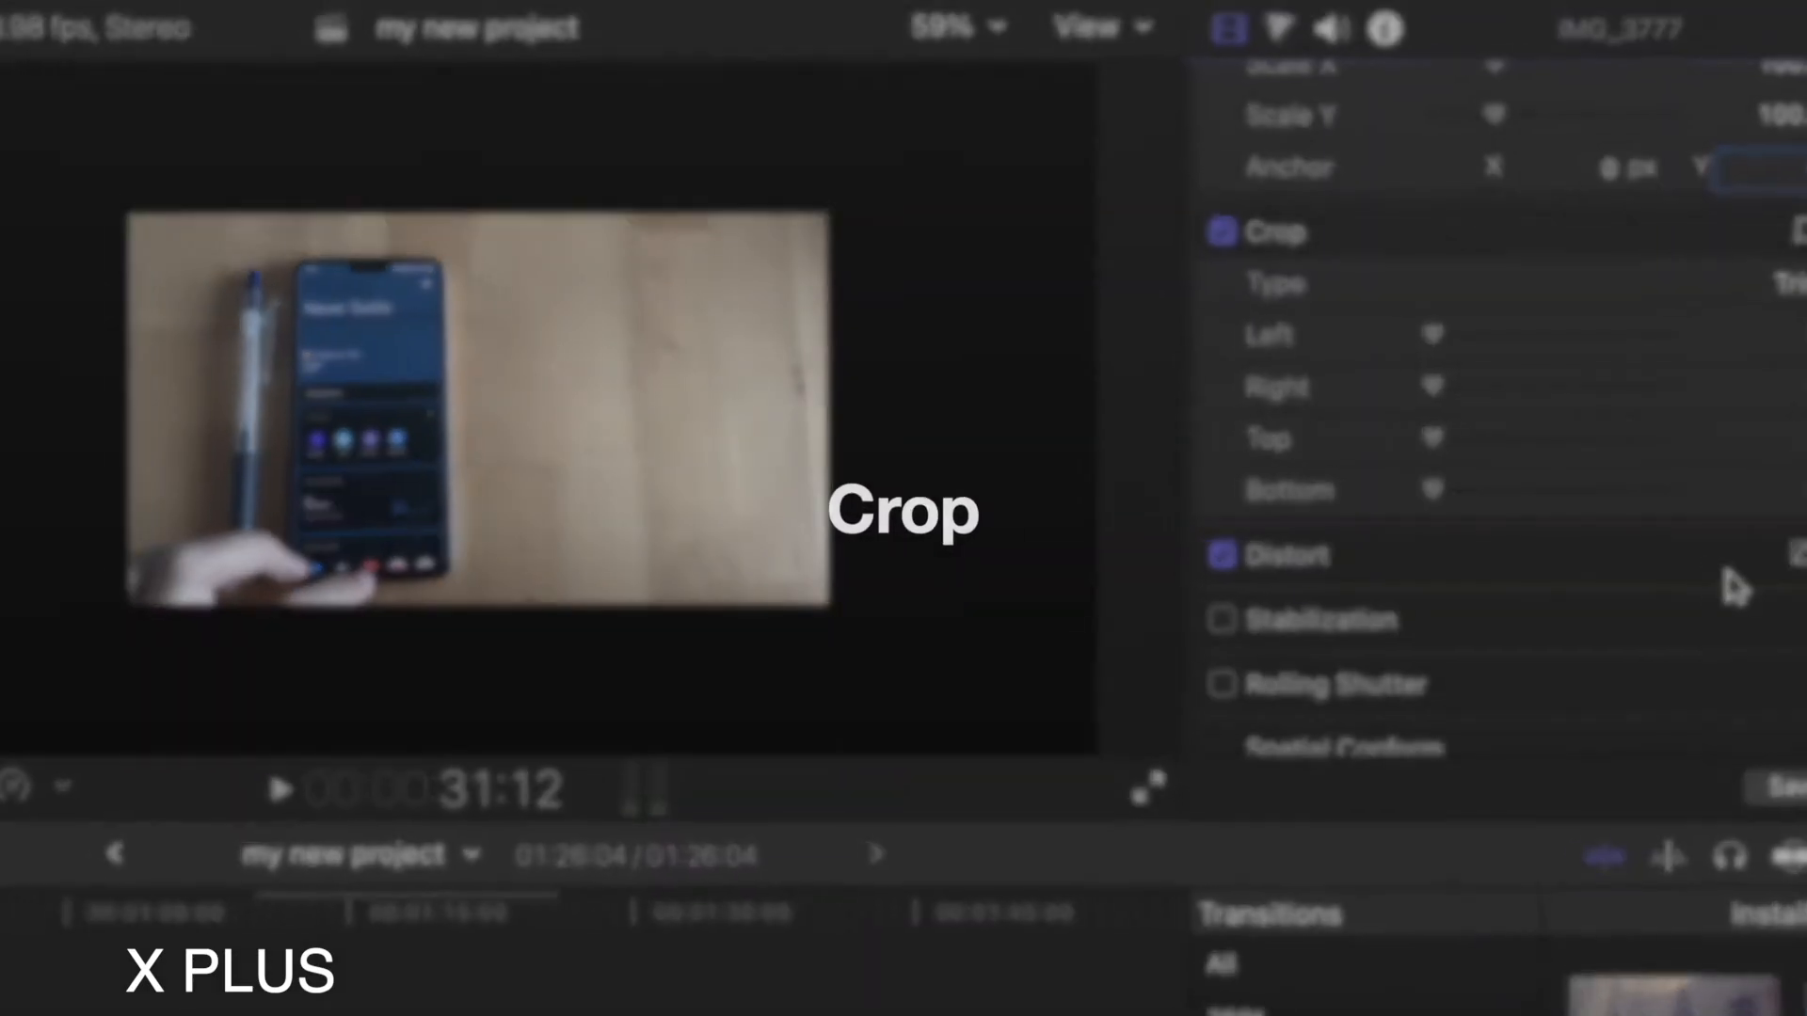
pyautogui.scroll(2, 1724, 570)
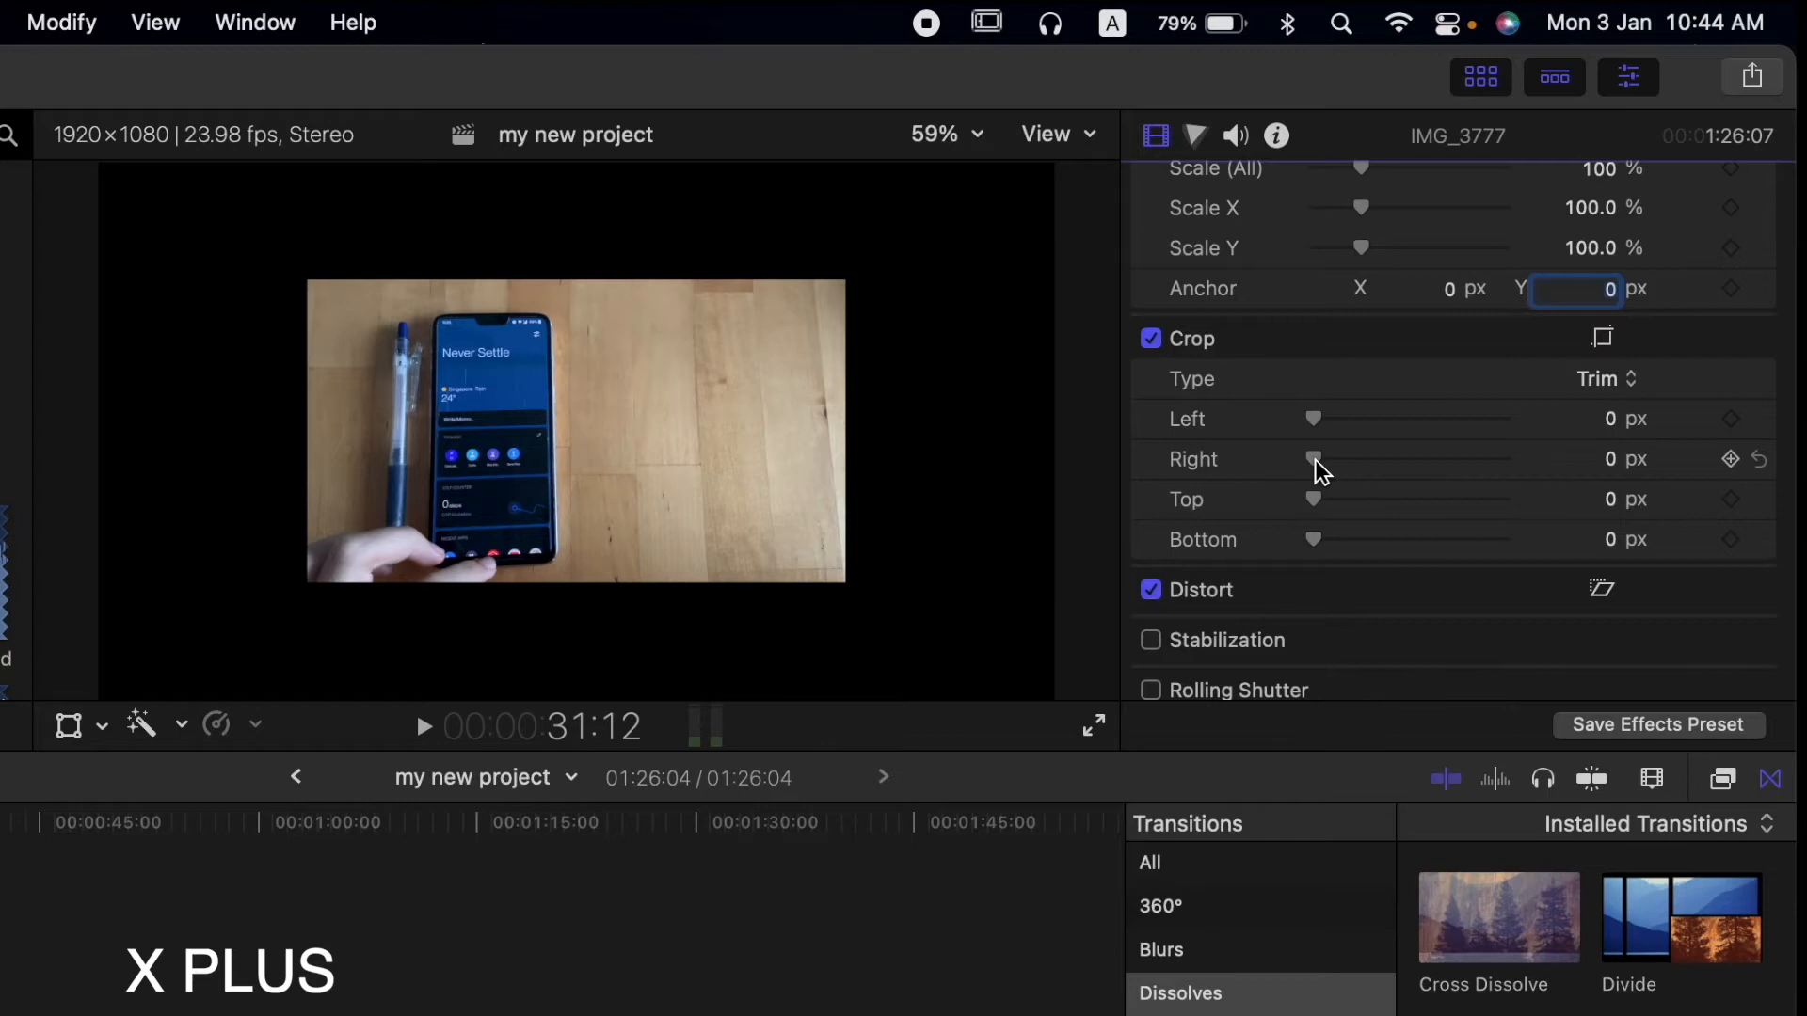
pyautogui.moveTo(1315, 459); pyautogui.dragTo(1398, 473)
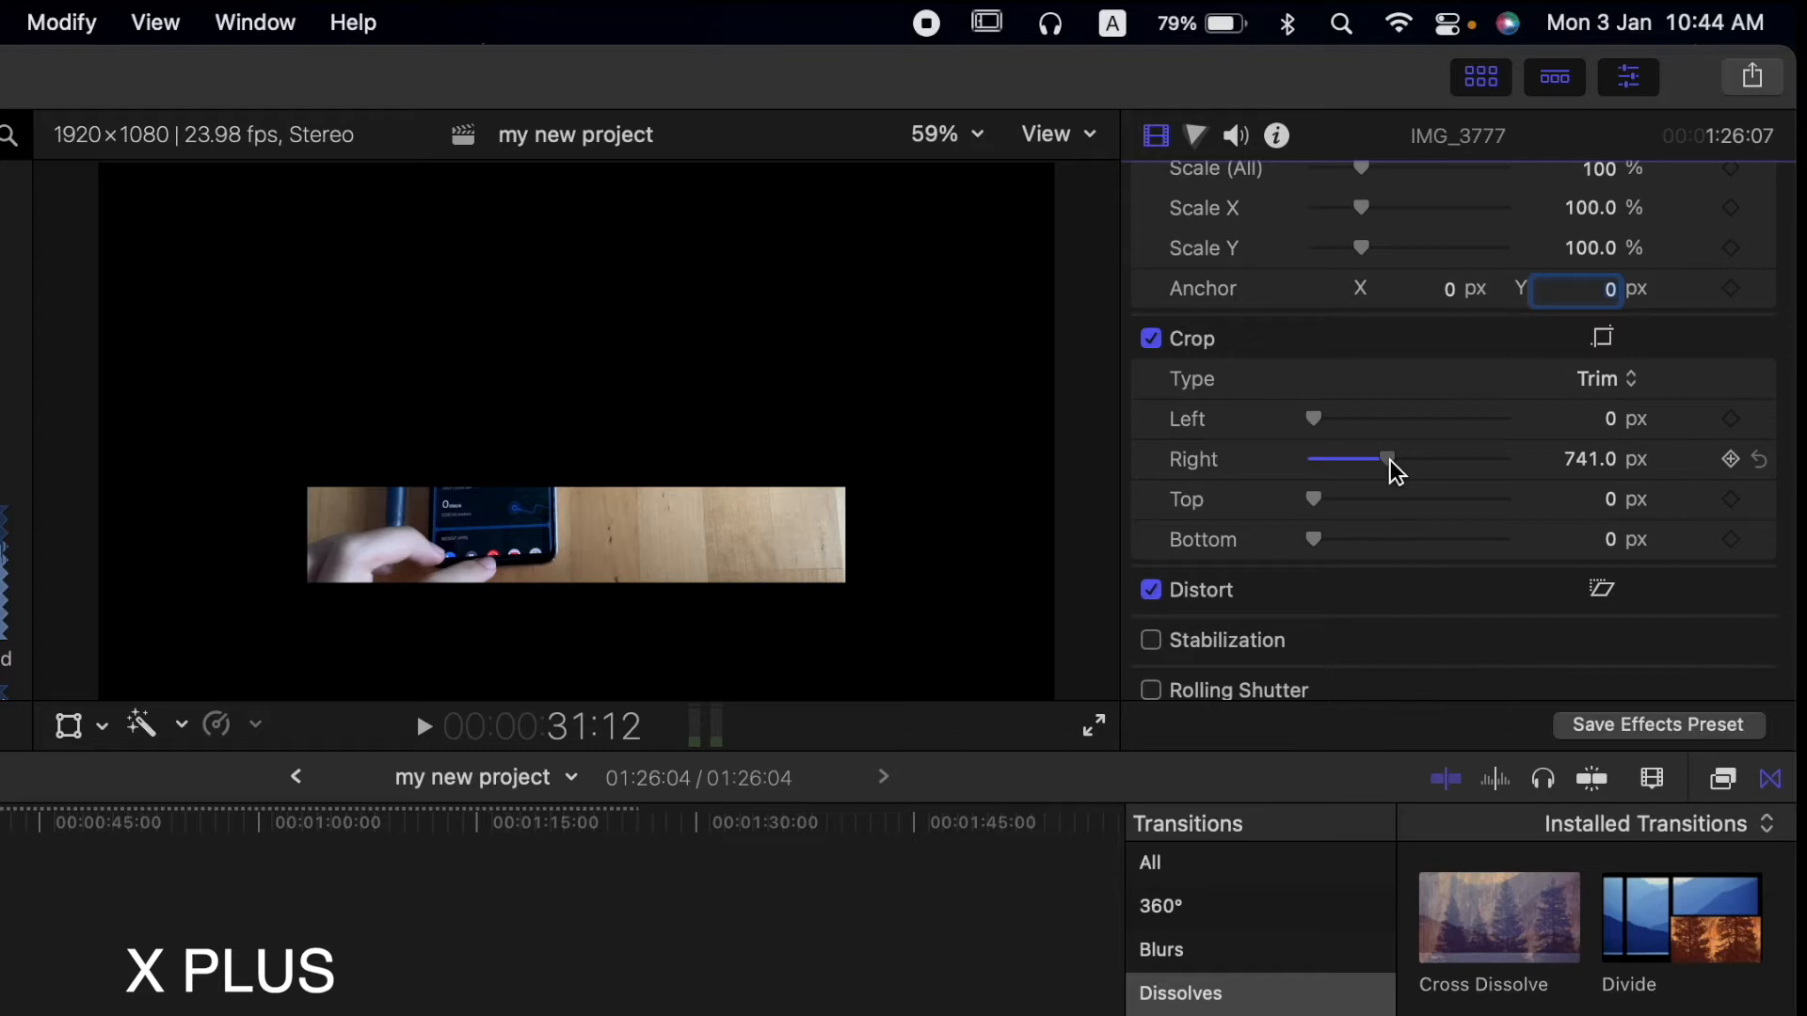
pyautogui.moveTo(1391, 463); pyautogui.dragTo(1310, 461)
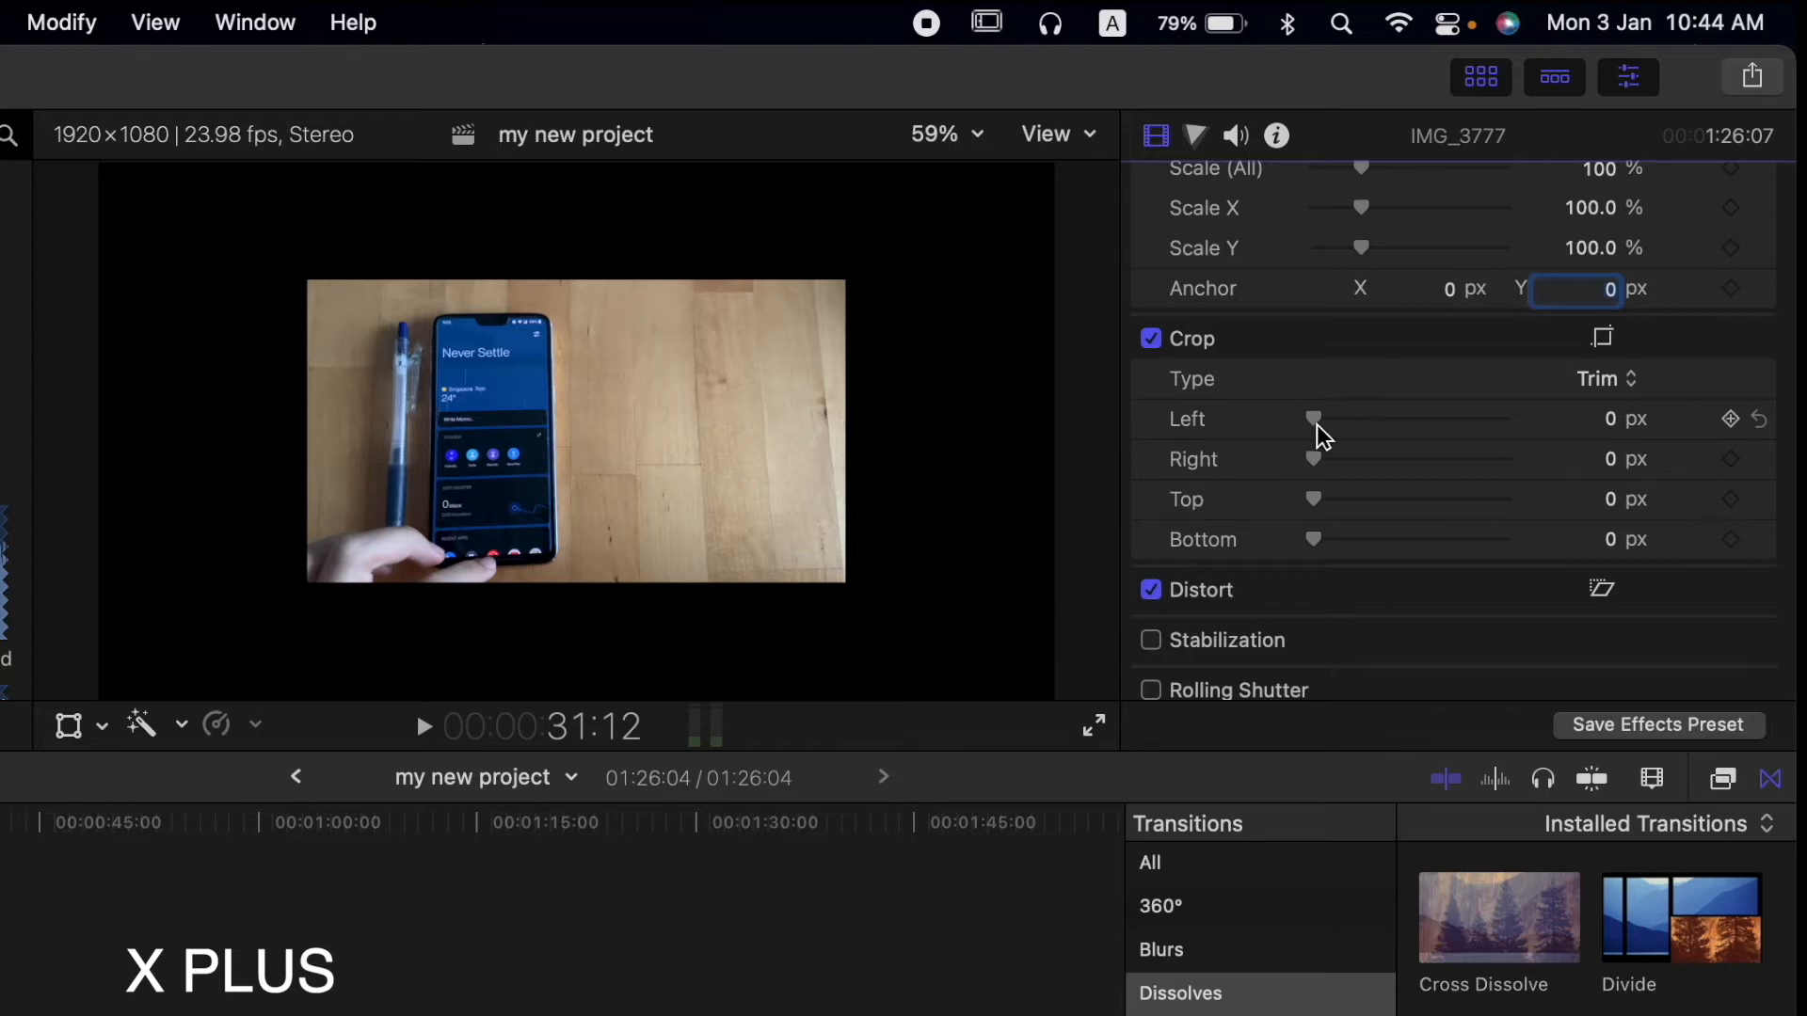
pyautogui.moveTo(1317, 424)
pyautogui.mouseDown()
pyautogui.moveTo(1421, 419)
pyautogui.moveTo(1318, 429)
pyautogui.mouseUp()
pyautogui.moveTo(1316, 499)
pyautogui.mouseDown()
pyautogui.moveTo(1455, 497)
pyautogui.moveTo(1312, 505)
pyautogui.mouseUp()
pyautogui.moveTo(1314, 545)
pyautogui.mouseDown()
pyautogui.moveTo(1415, 528)
pyautogui.moveTo(1314, 539)
pyautogui.mouseUp()
pyautogui.scroll(1, 1494, 425)
pyautogui.scroll(-2, 1493, 426)
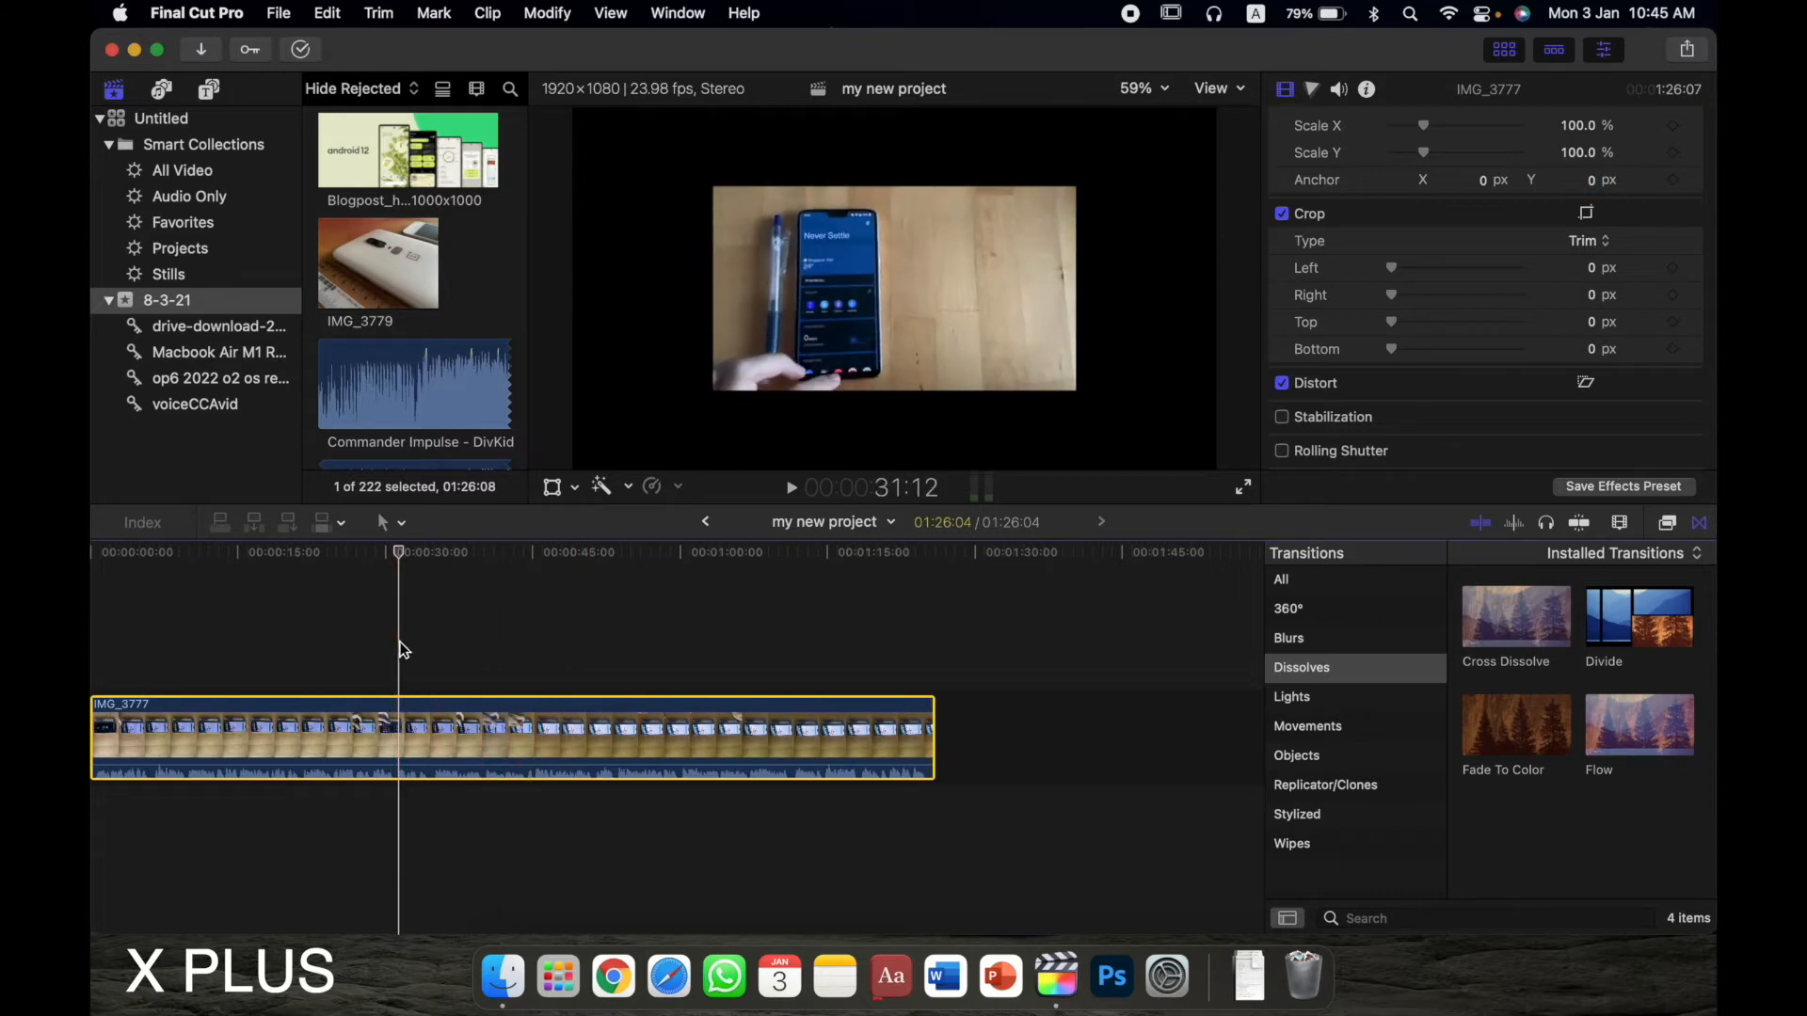
# - Animate the Left crop with a keyframe of 0 px at 19:15 and one of 765 px at 34:14
pyautogui.moveTo(400, 563); pyautogui.dragTo(282, 567)
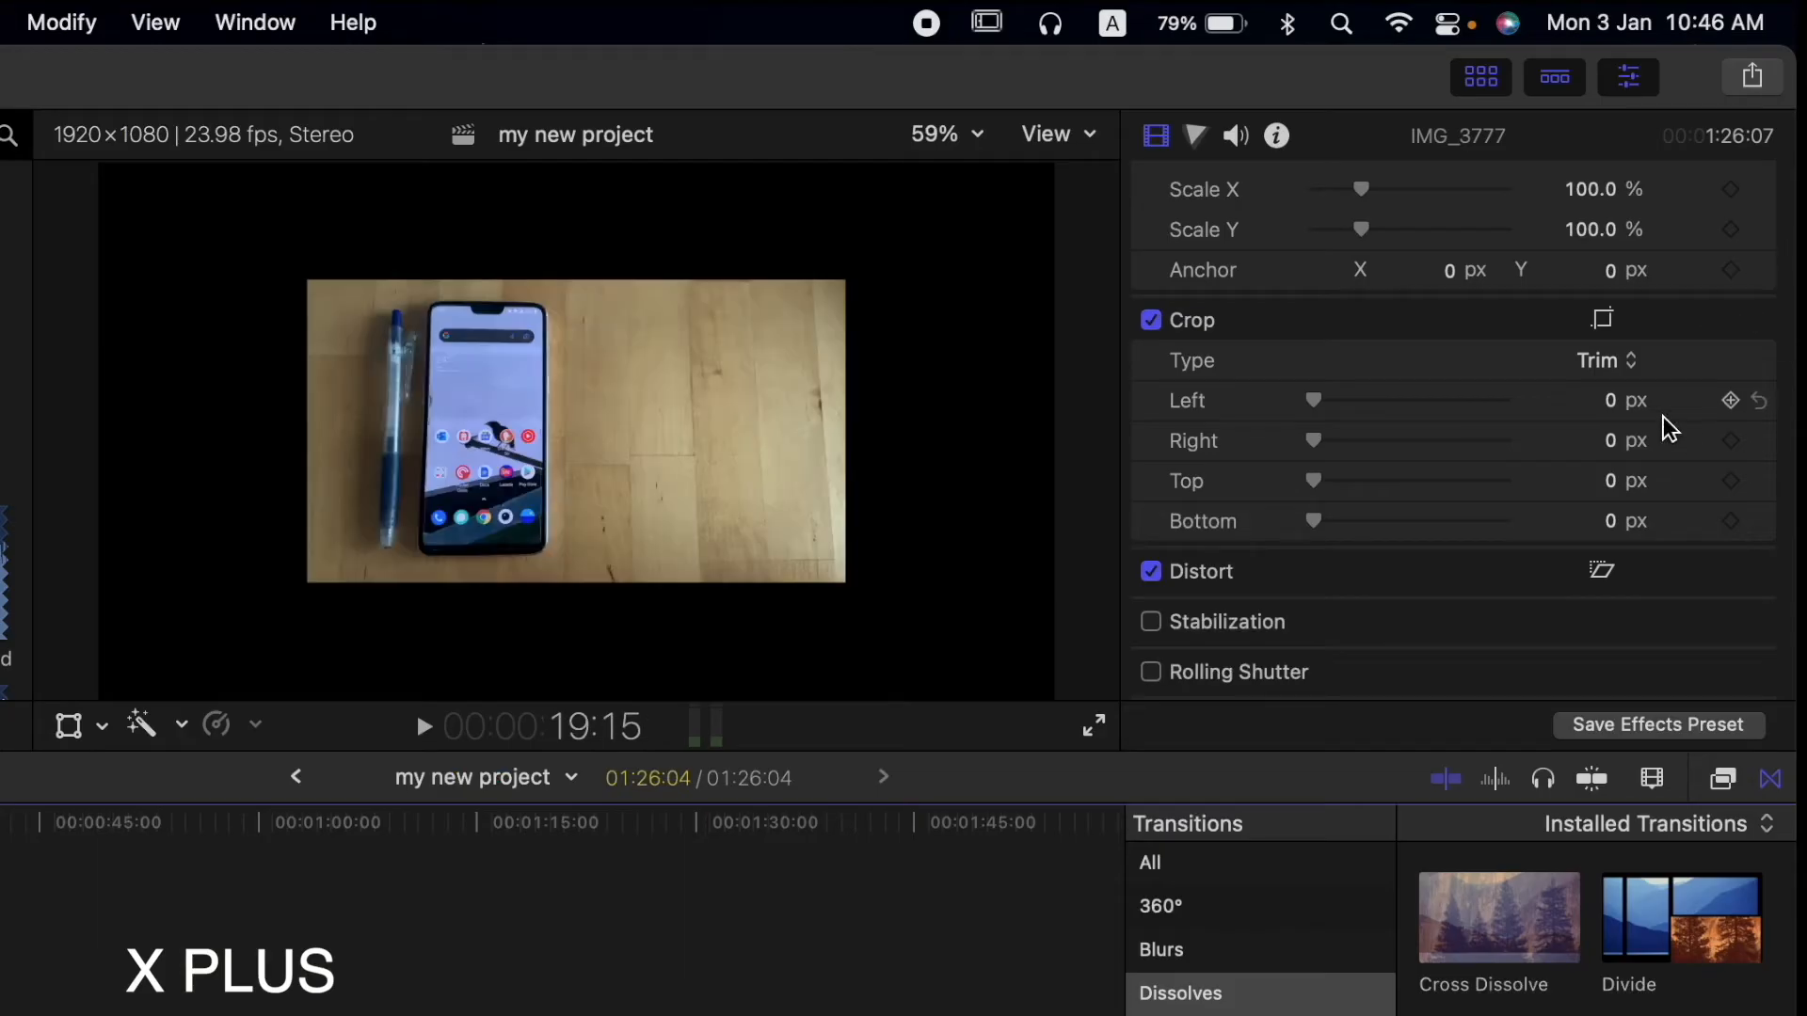
pyautogui.scroll(-2, 1667, 426)
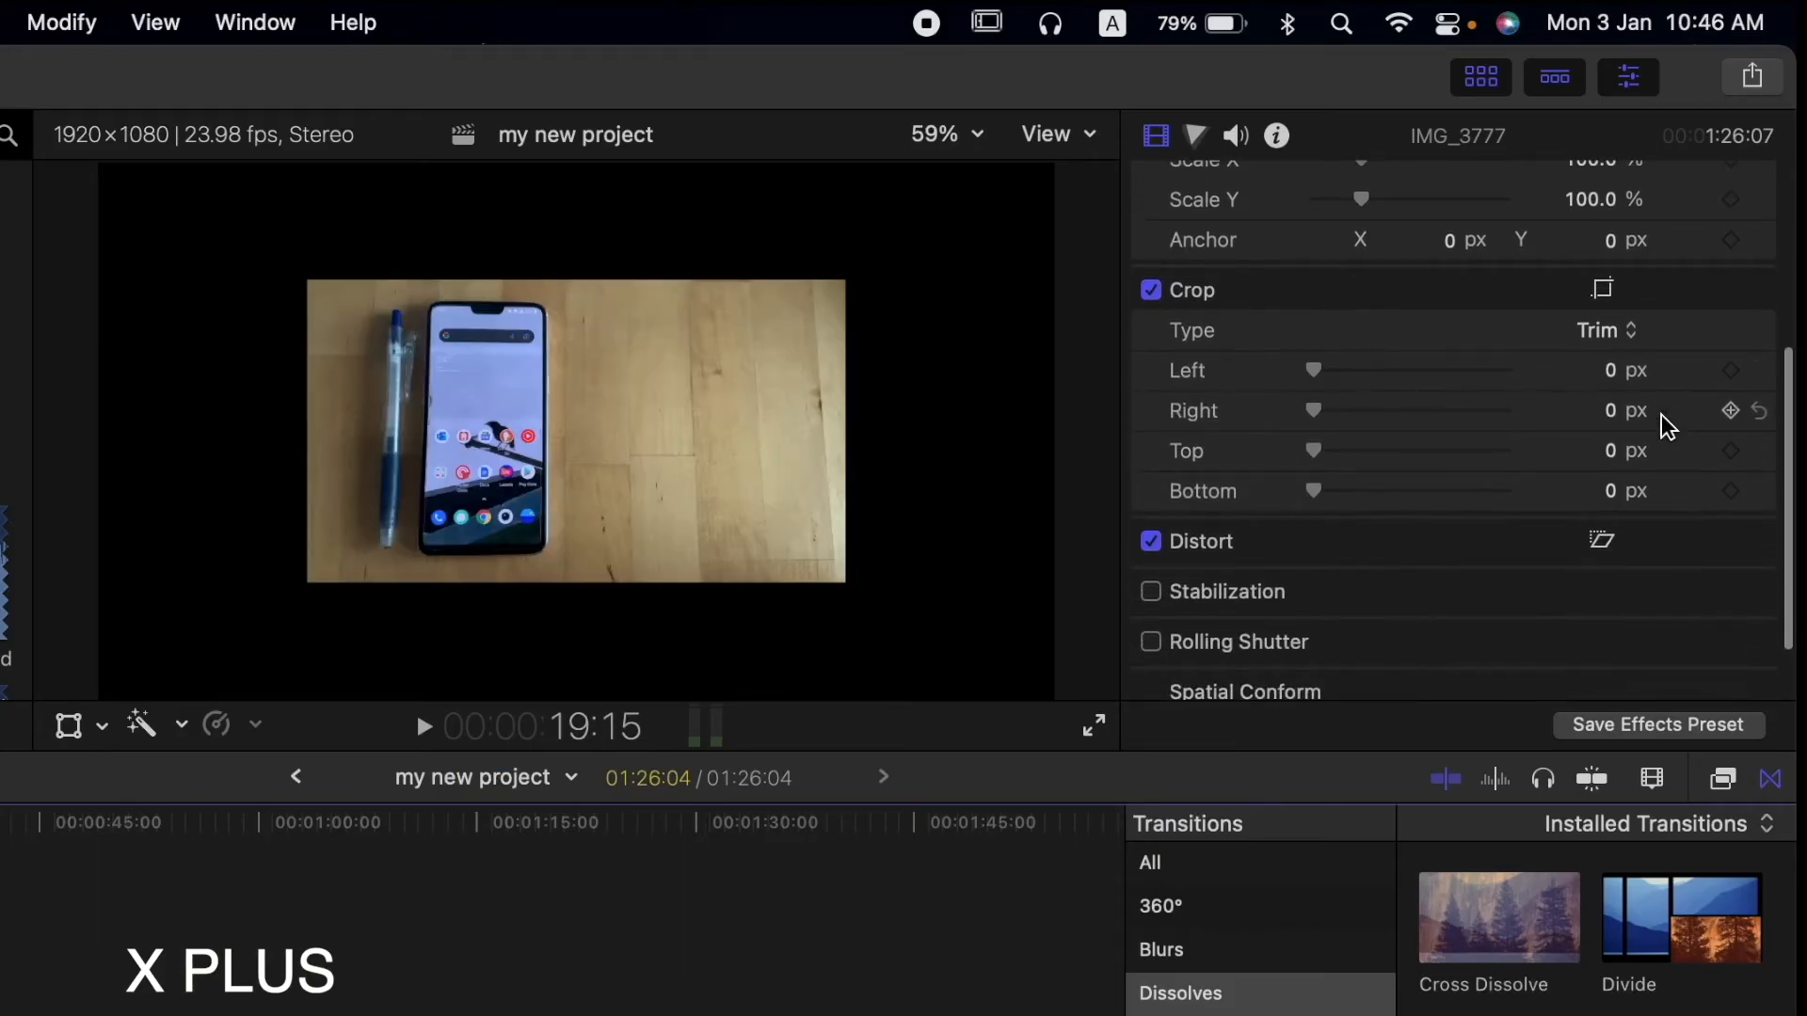
pyautogui.click(1731, 375)
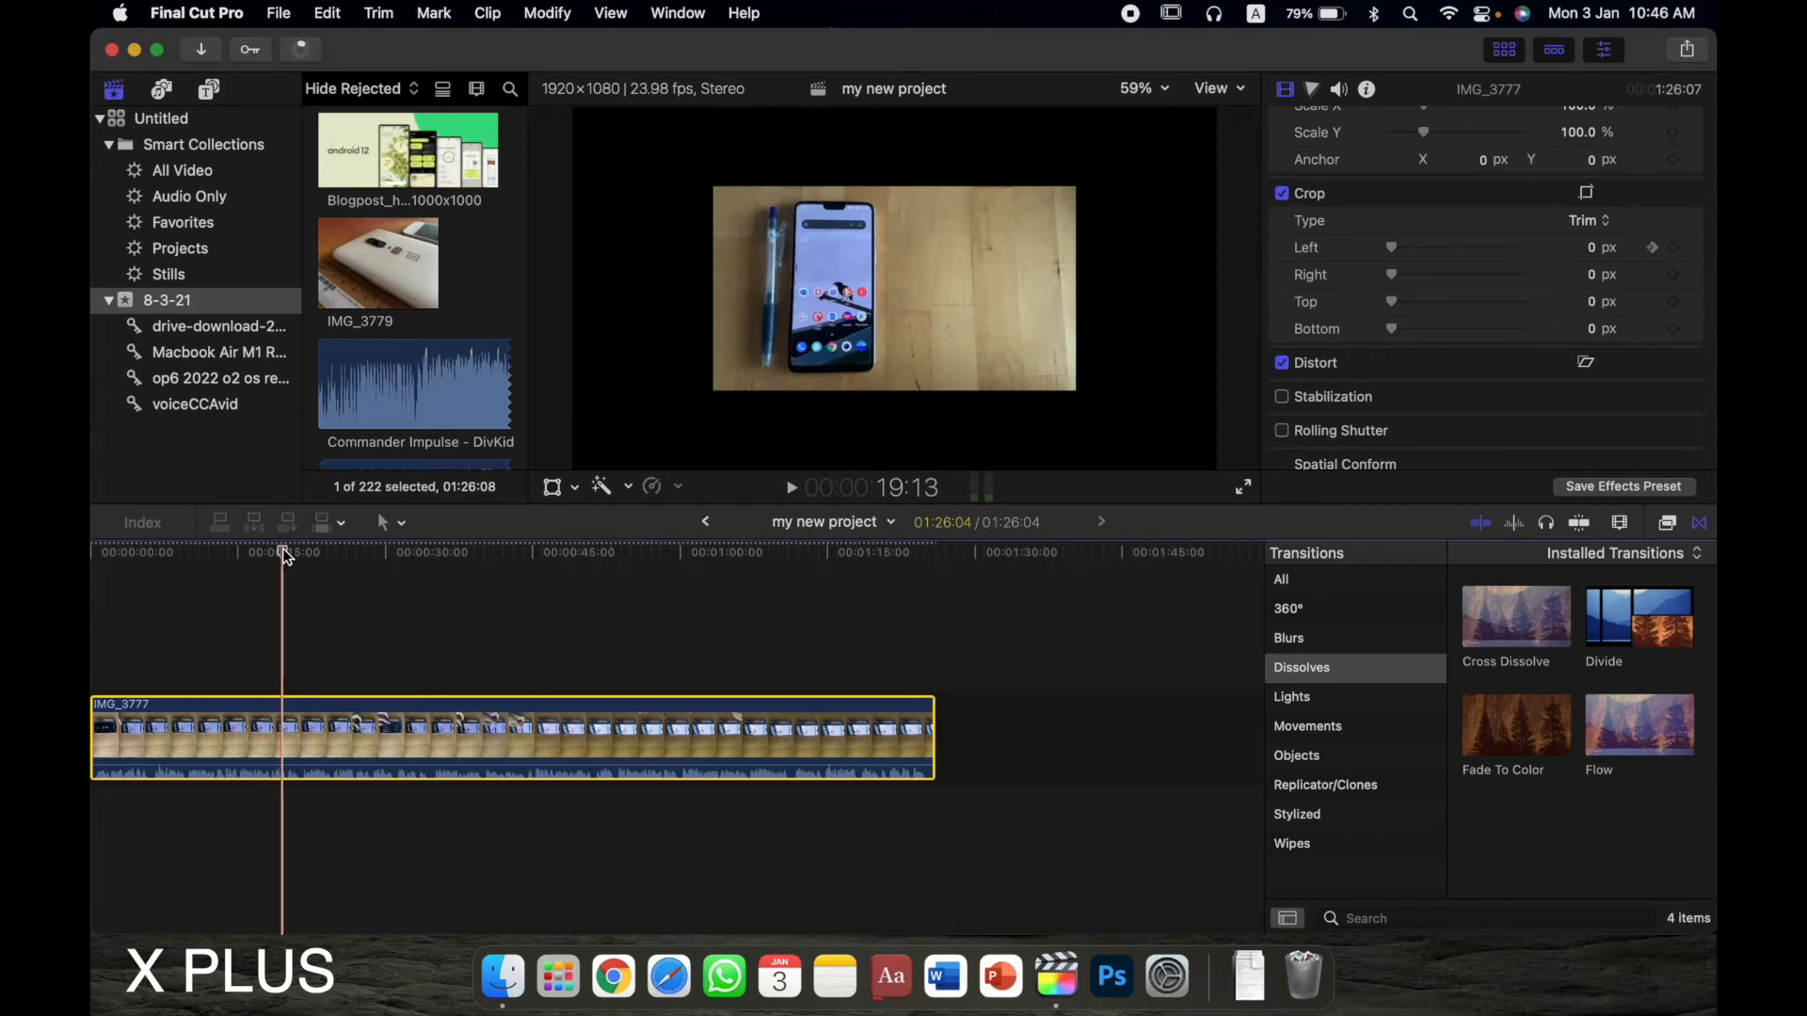
pyautogui.moveTo(285, 555); pyautogui.dragTo(431, 559)
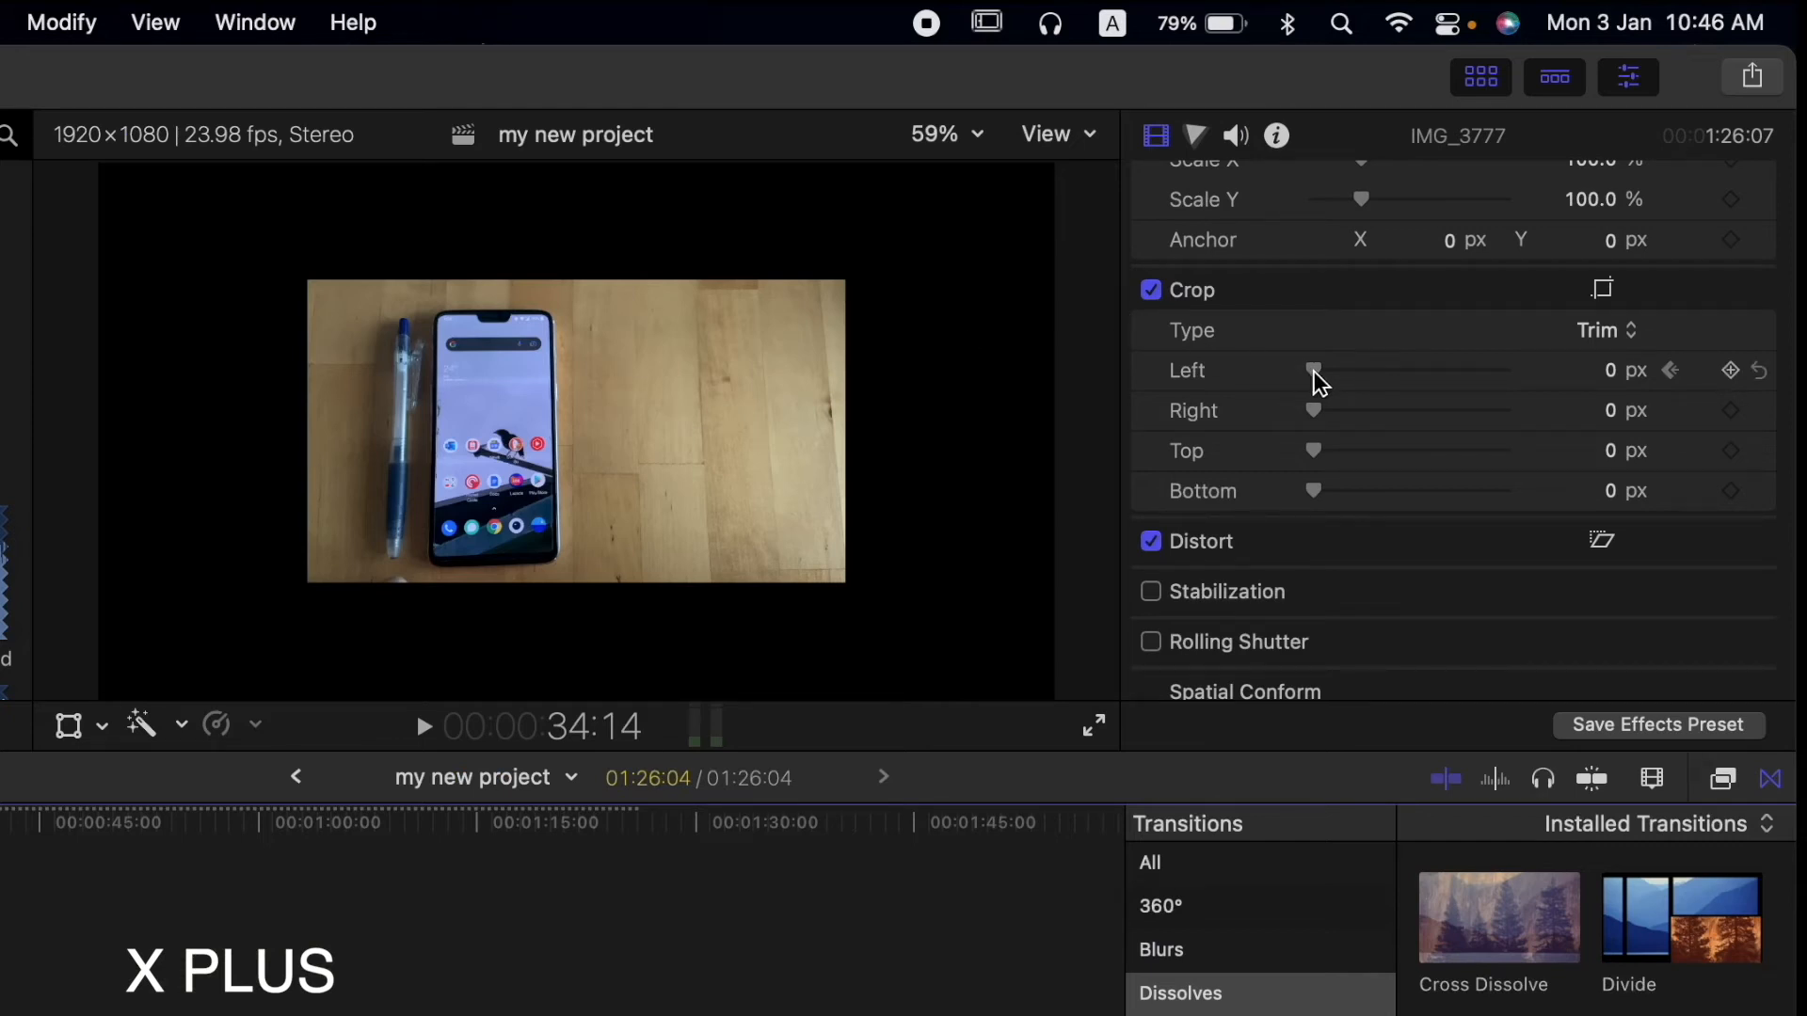
pyautogui.moveTo(1317, 374); pyautogui.dragTo(1391, 360)
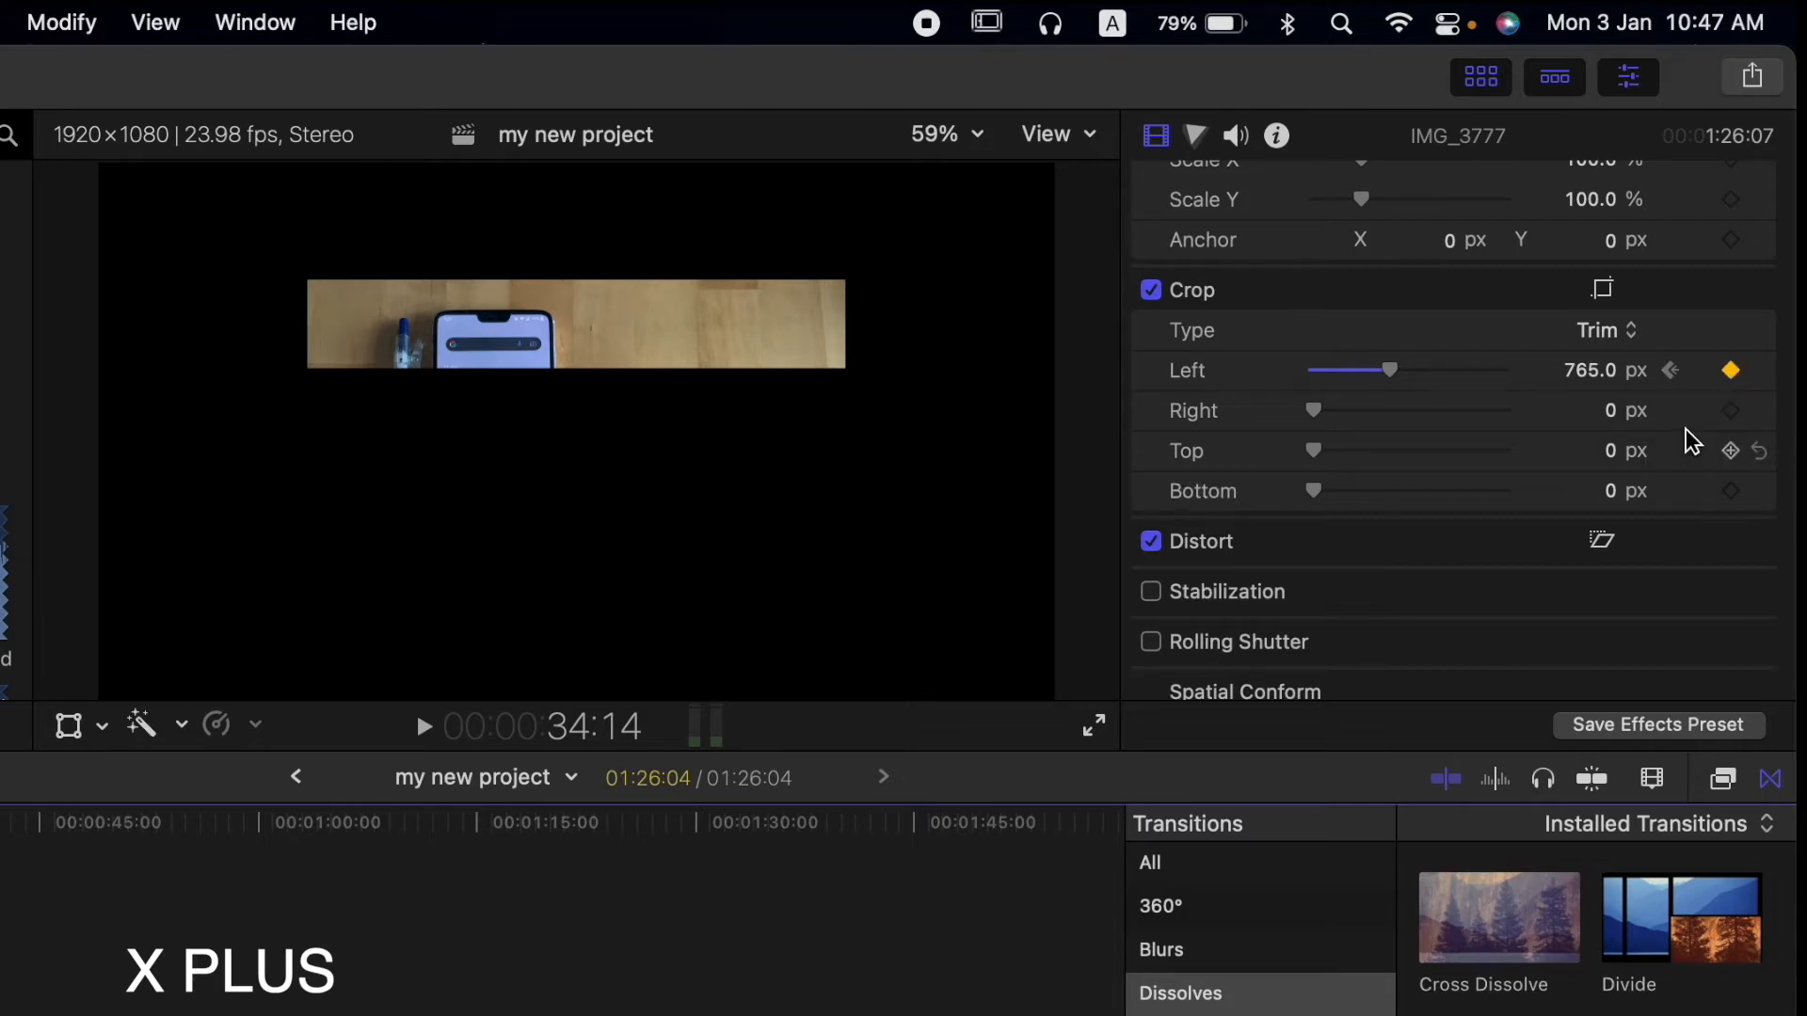
# - Return to the first Left crop keyframe and play back the crop animation
pyautogui.click(1674, 375)
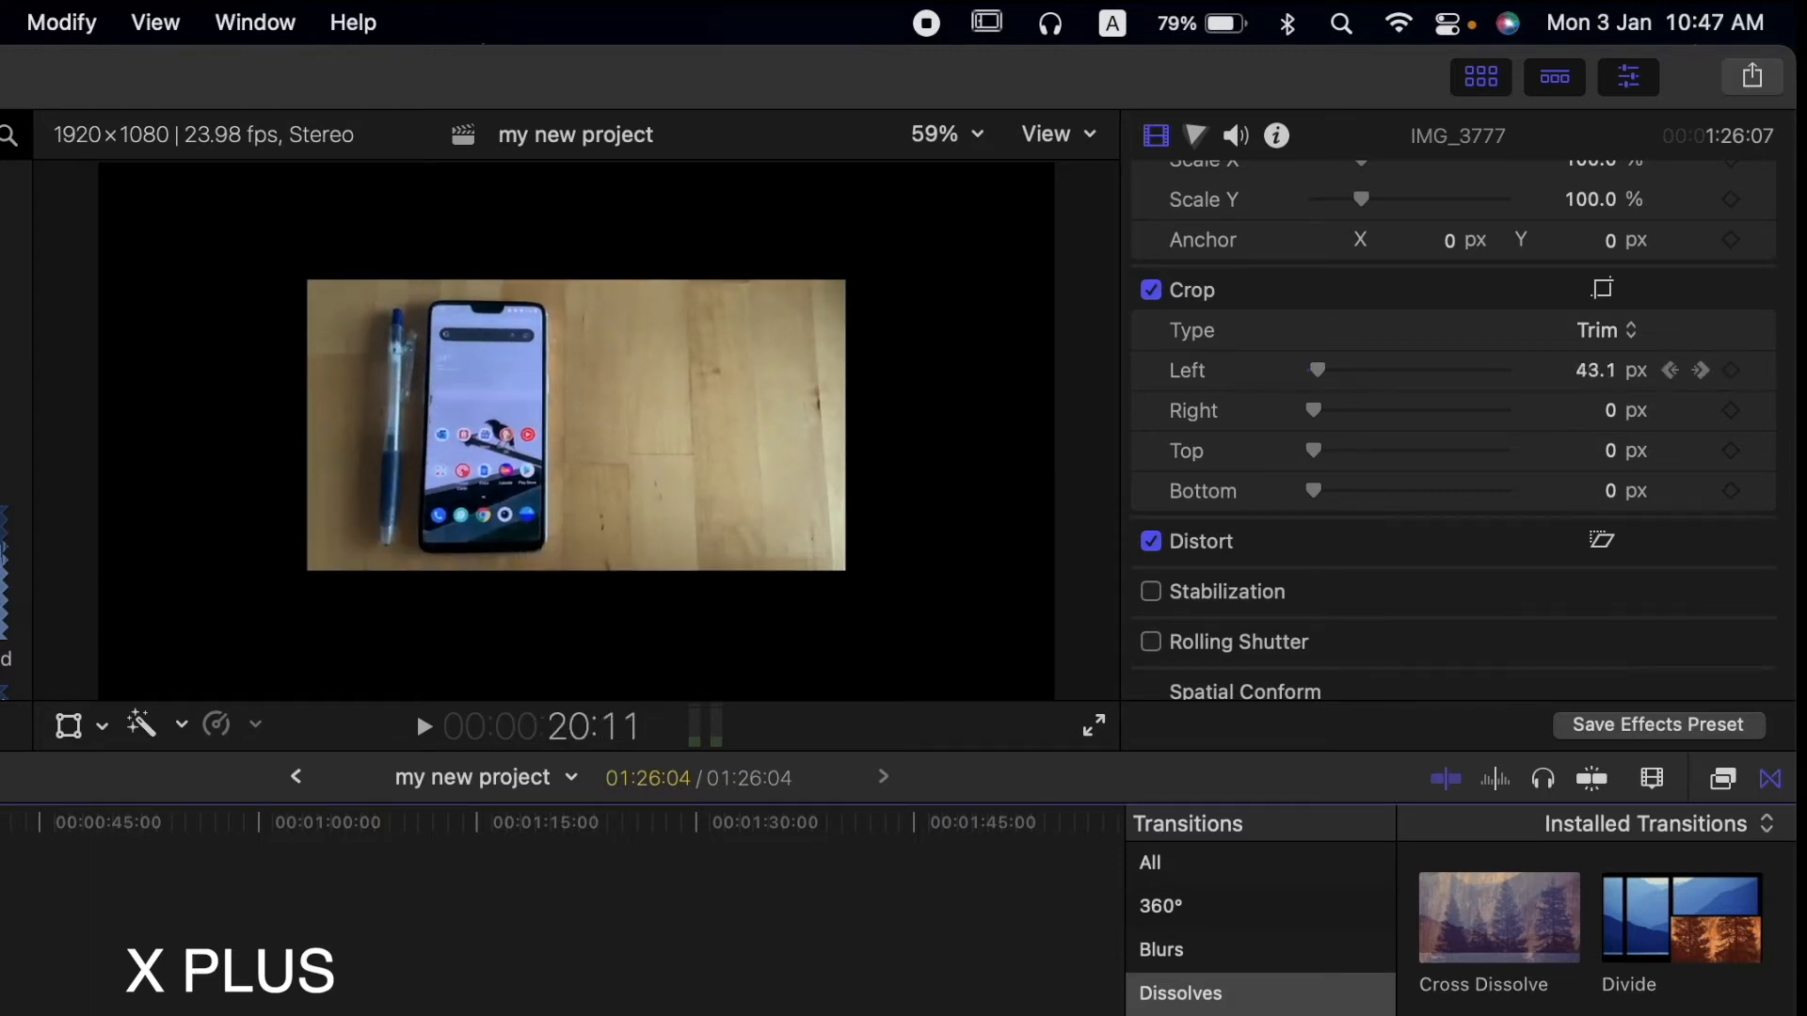
pyautogui.press('space')
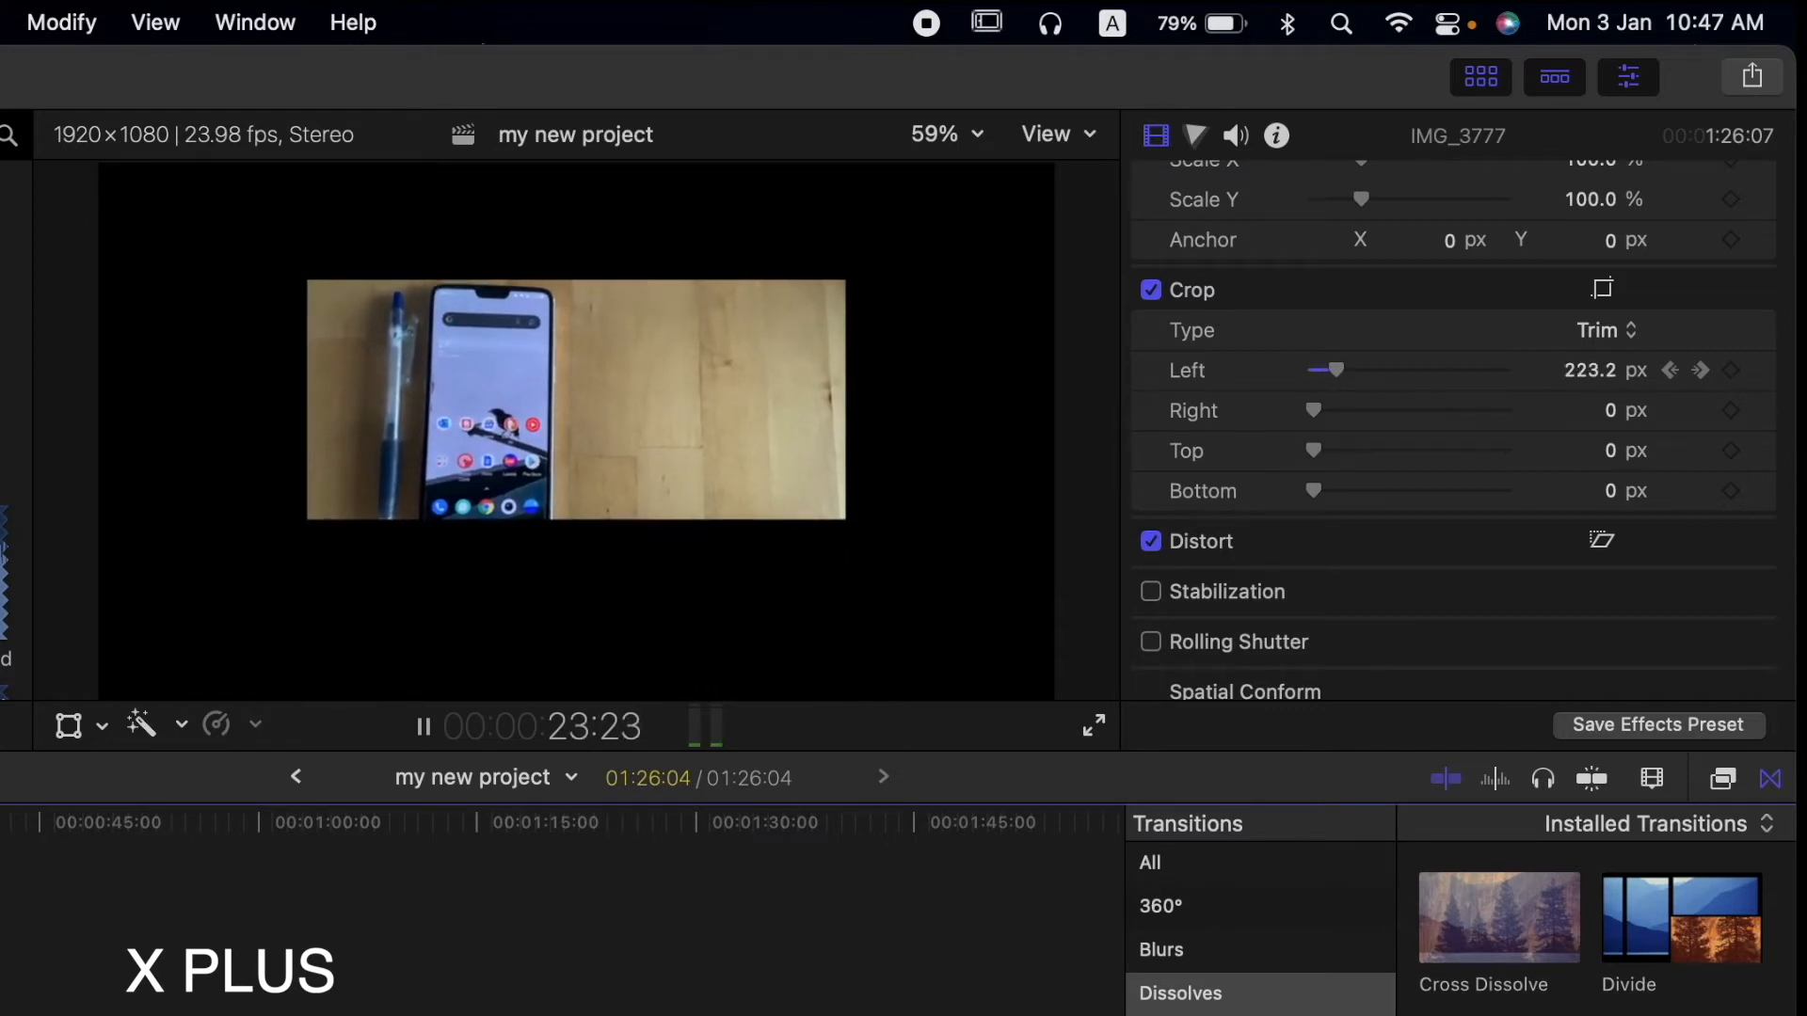
pyautogui.press('space')
# - Jump to the next Left crop keyframe at 34:14 and delete it
pyautogui.moveTo(1686, 276)
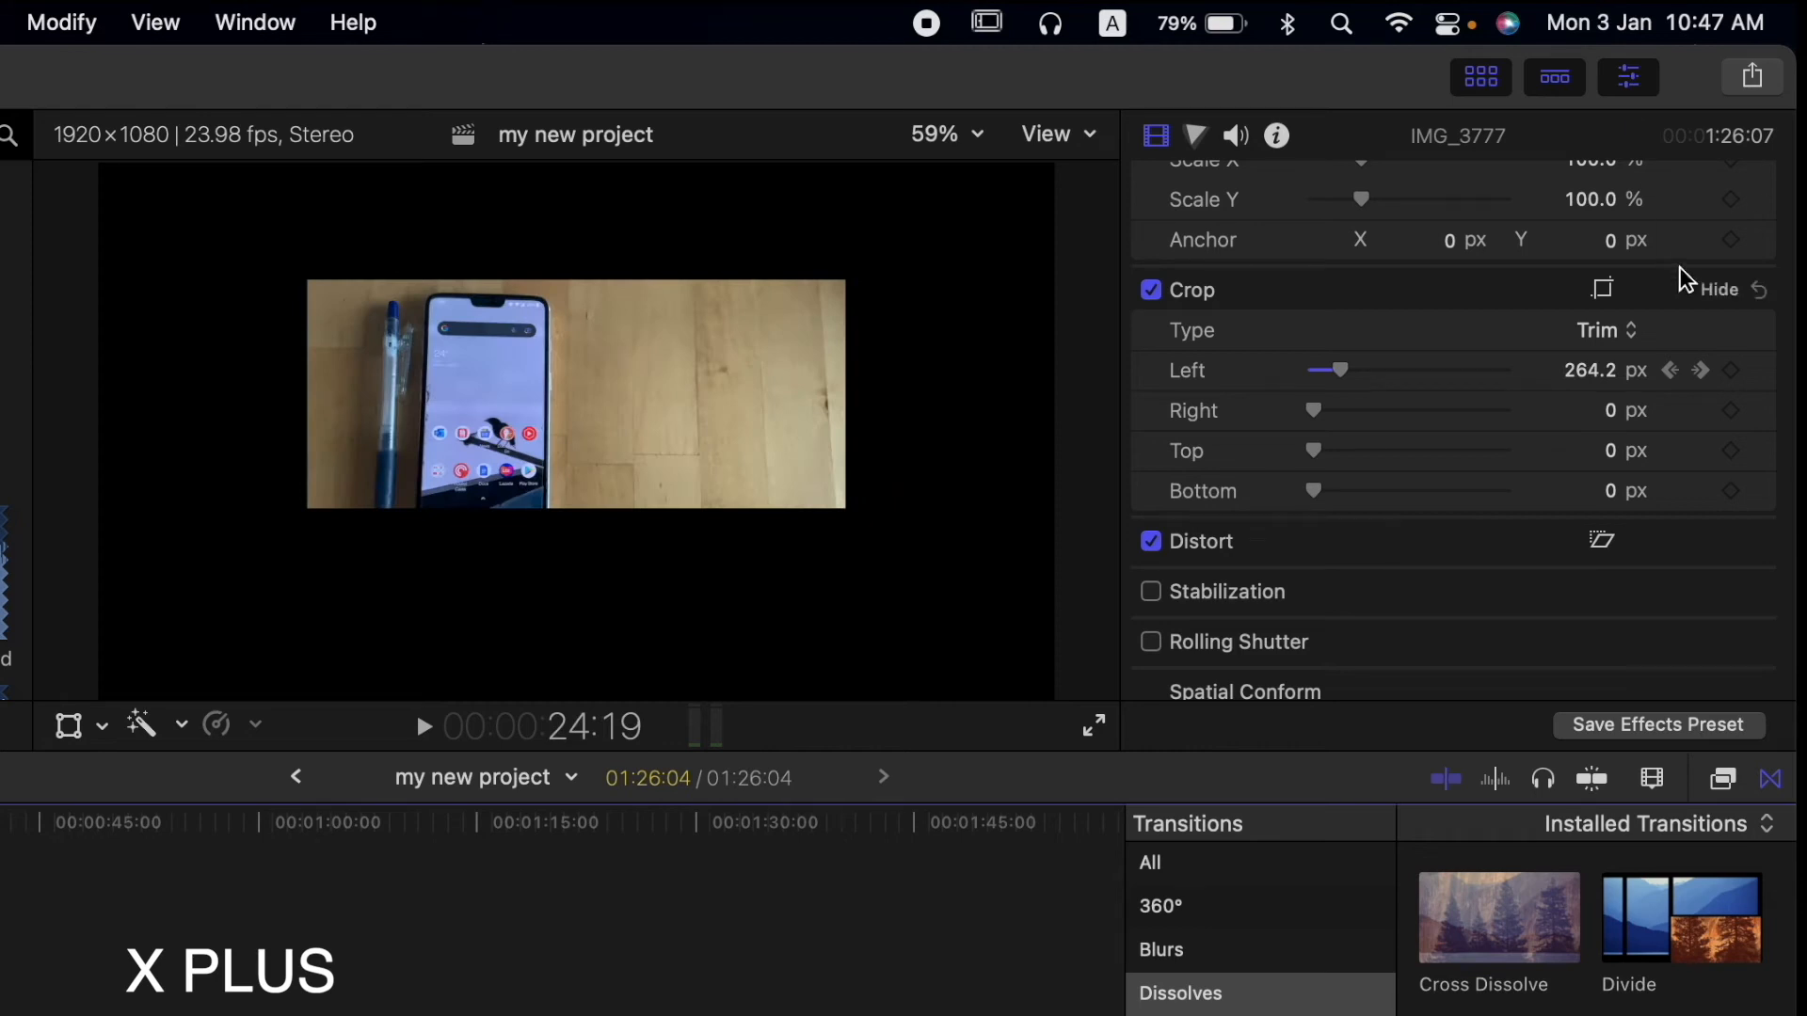
pyautogui.moveTo(1696, 375)
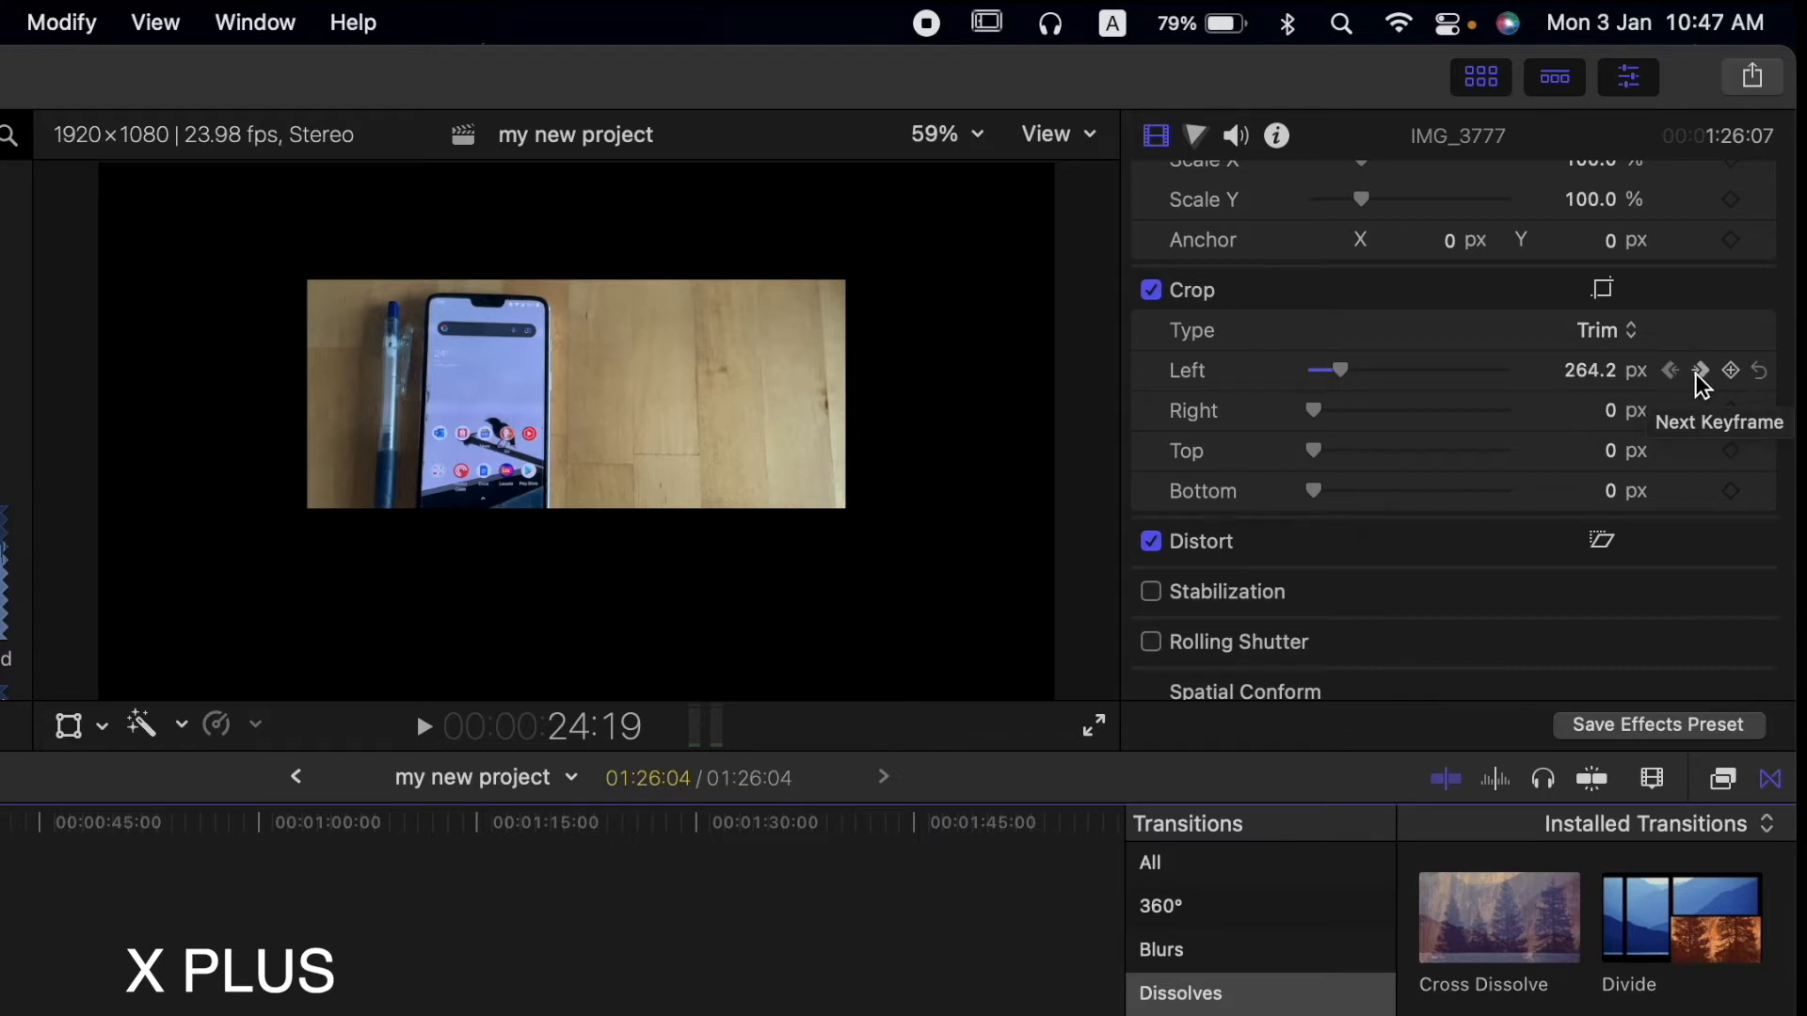
pyautogui.click(1701, 372)
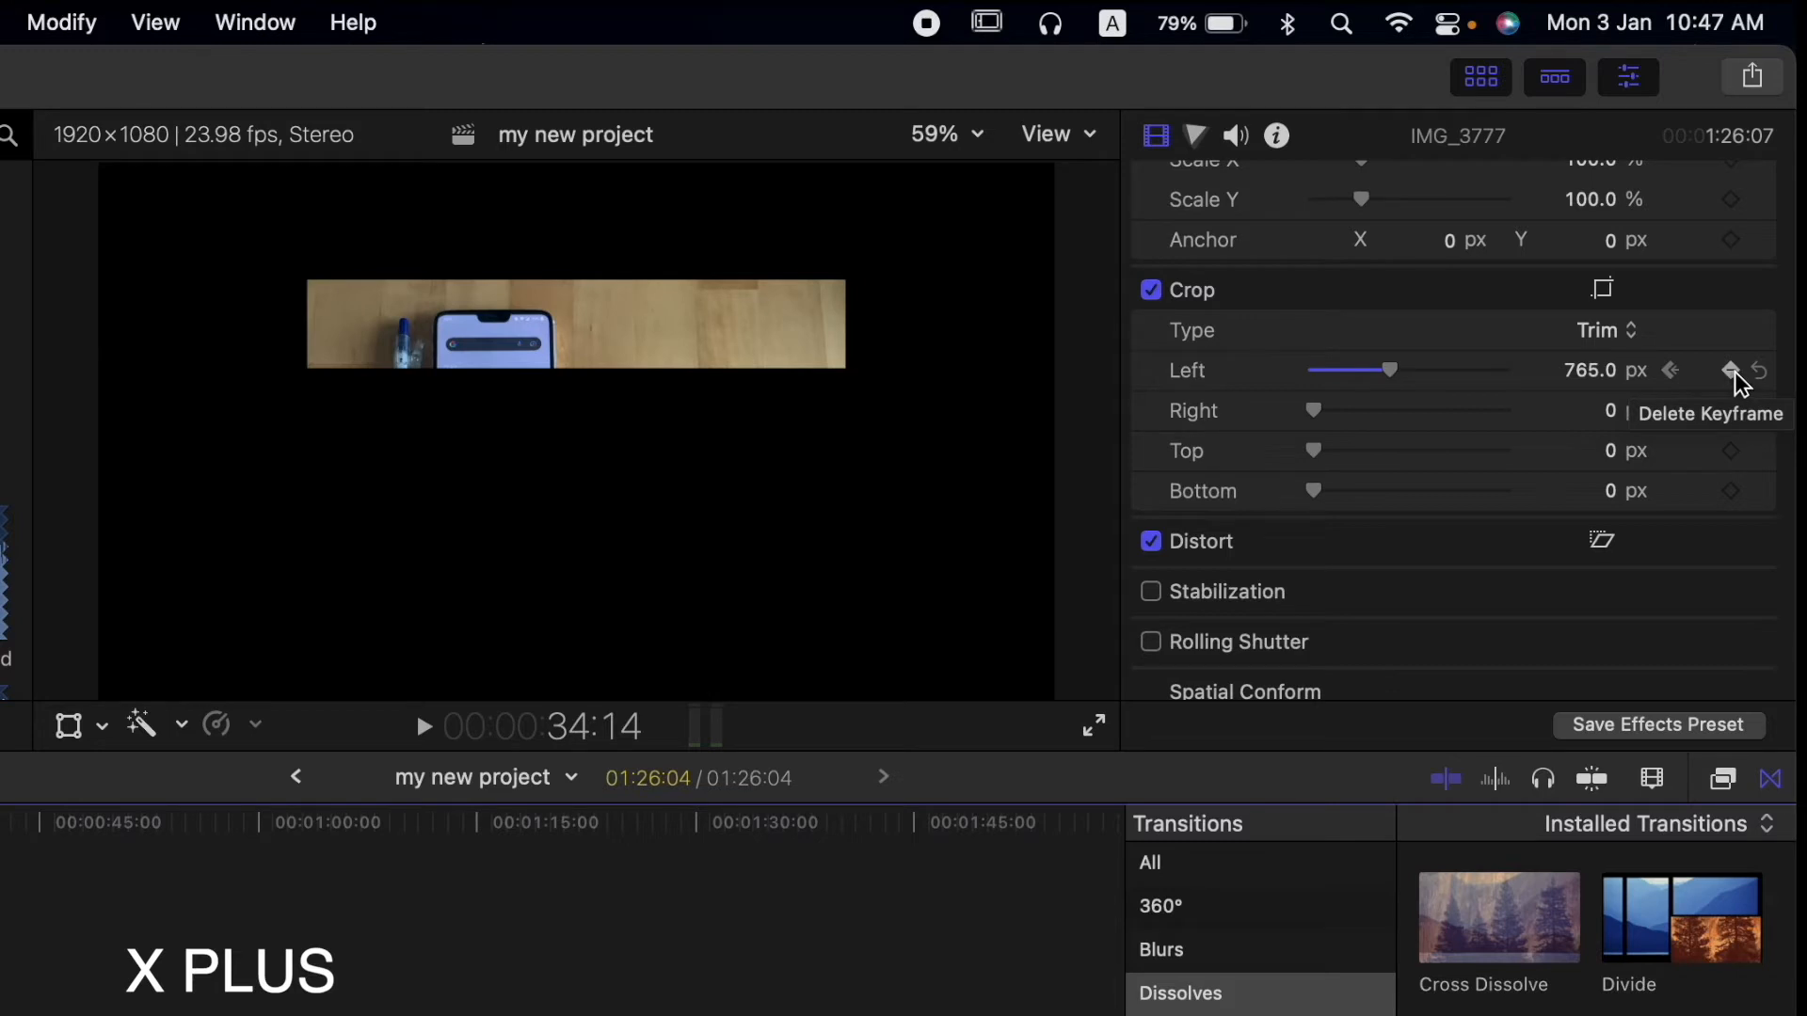
pyautogui.click(1731, 371)
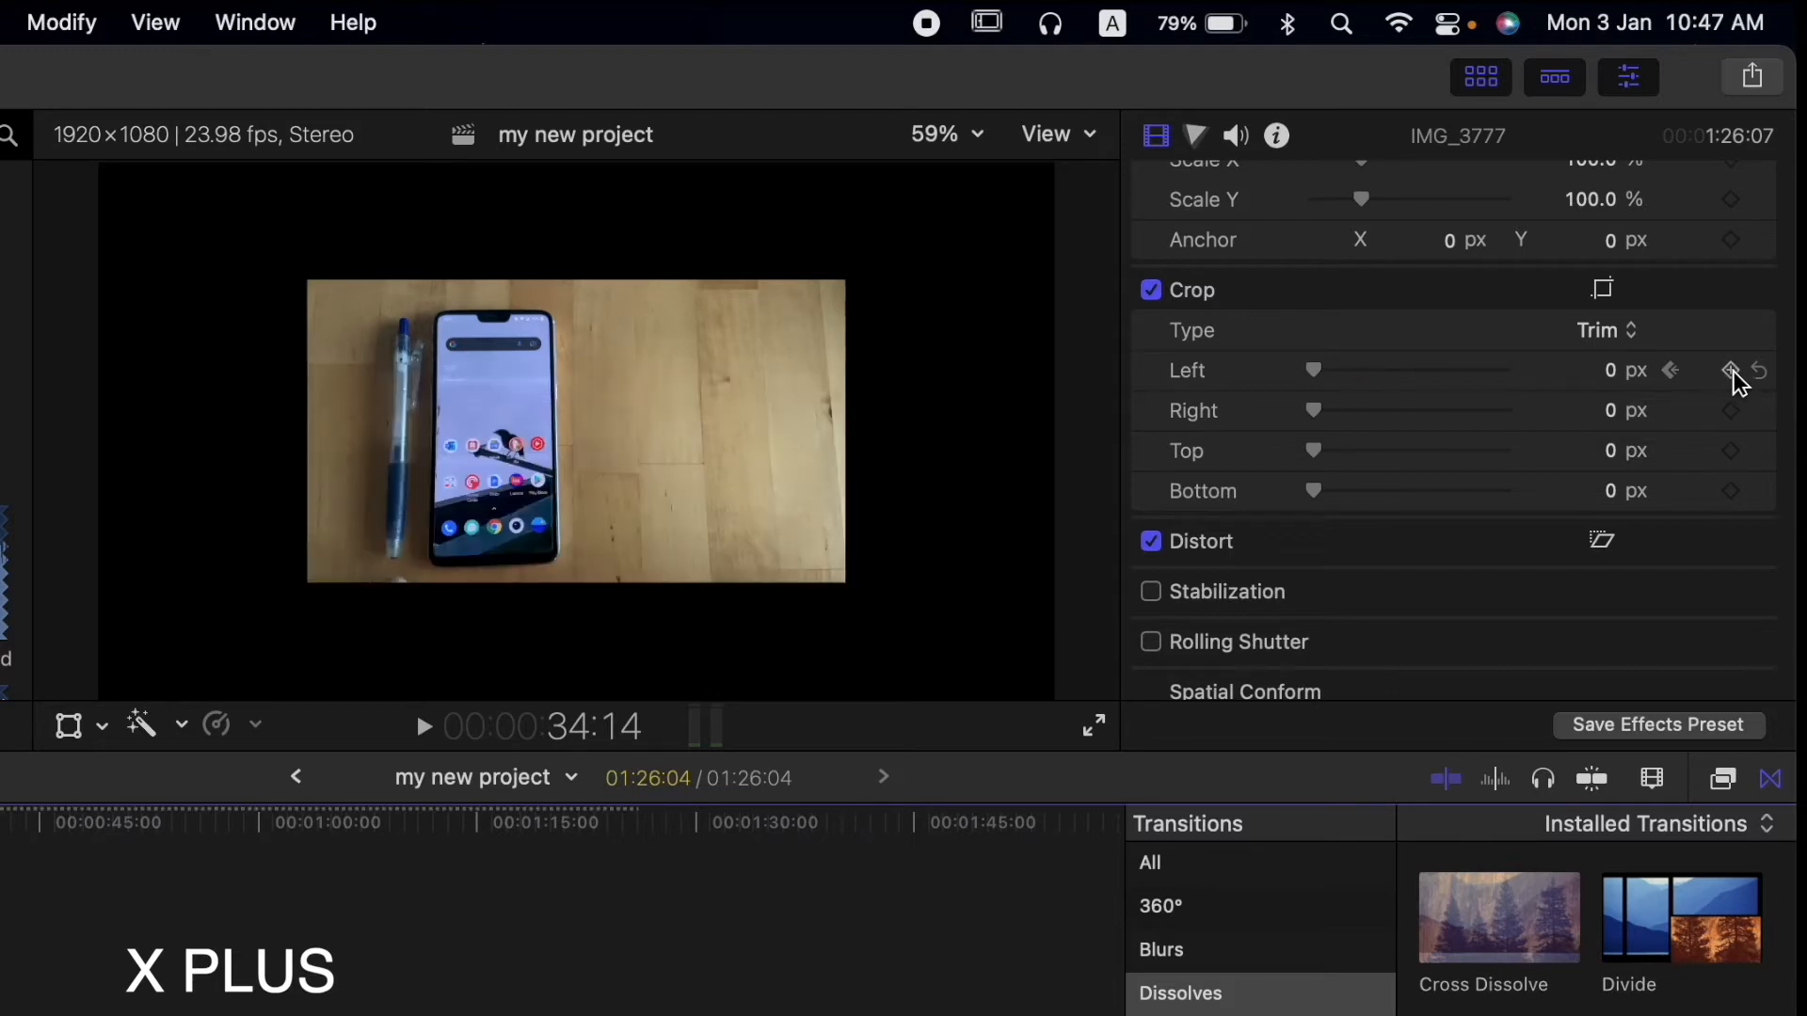
# - Play the clip from the first Left crop keyframe at 19:15, and go back to that keyframe and delete it
pyautogui.click(1672, 370)
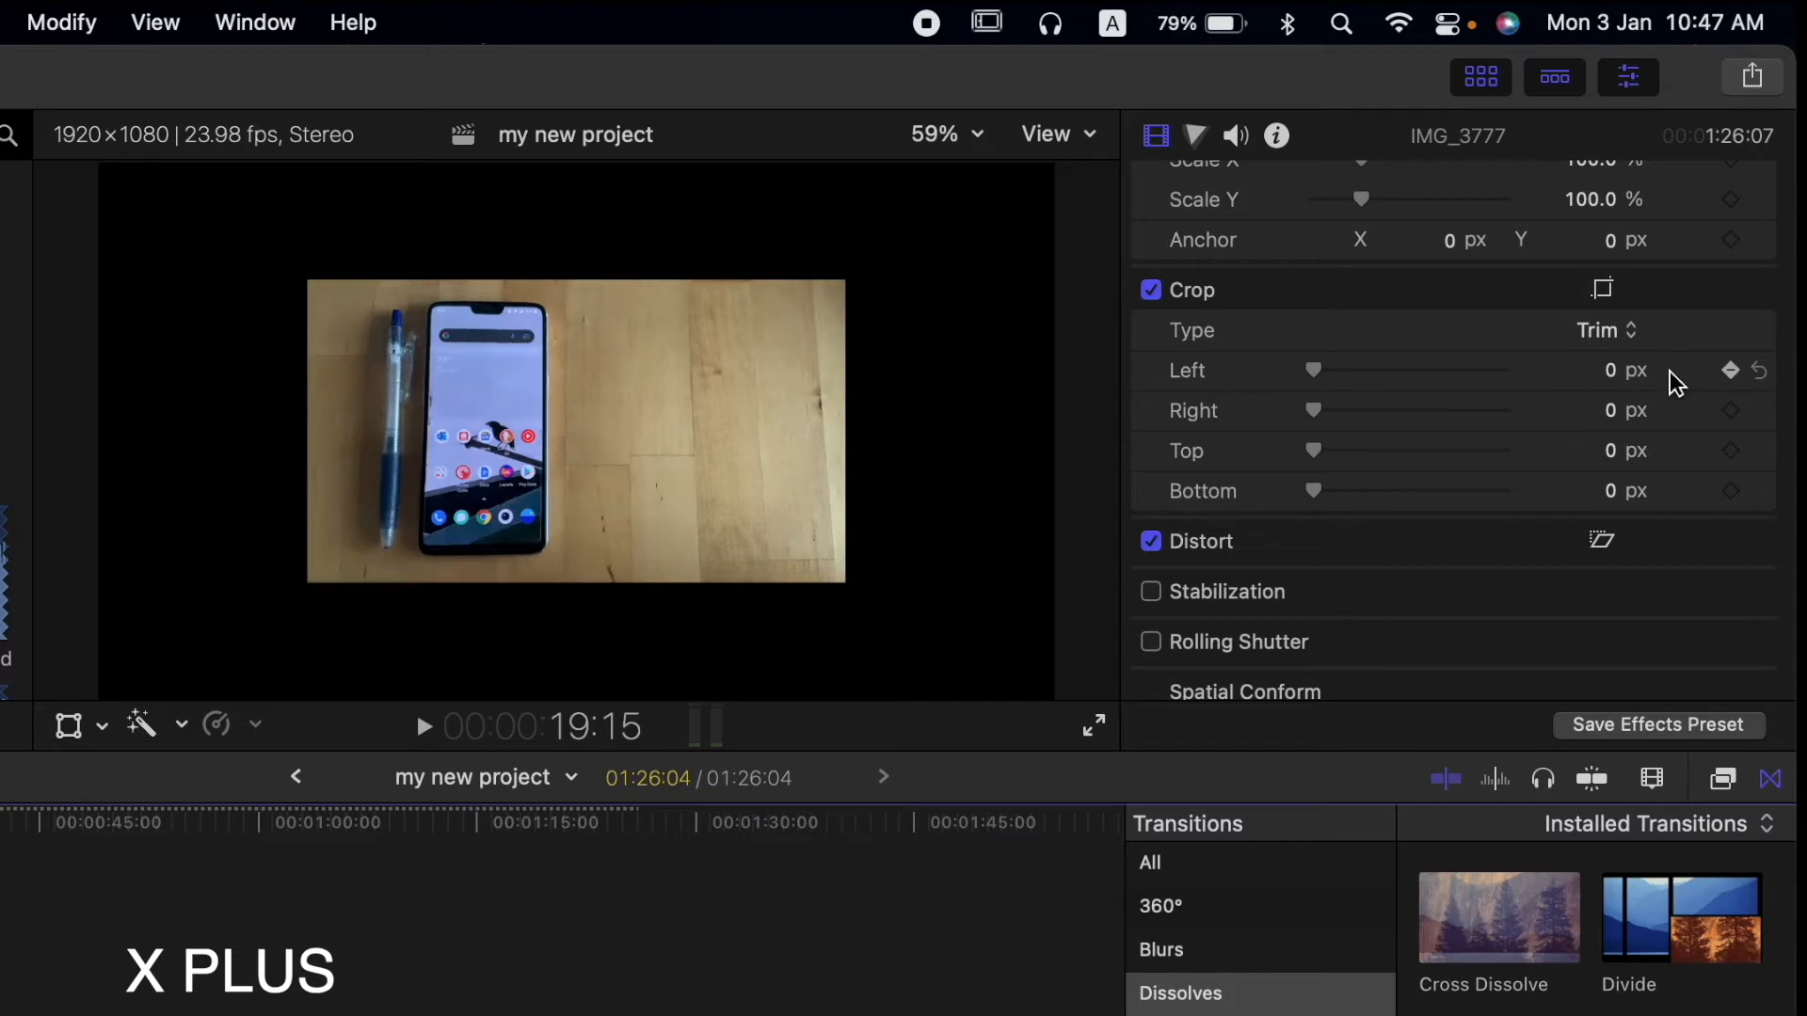
pyautogui.press('space')
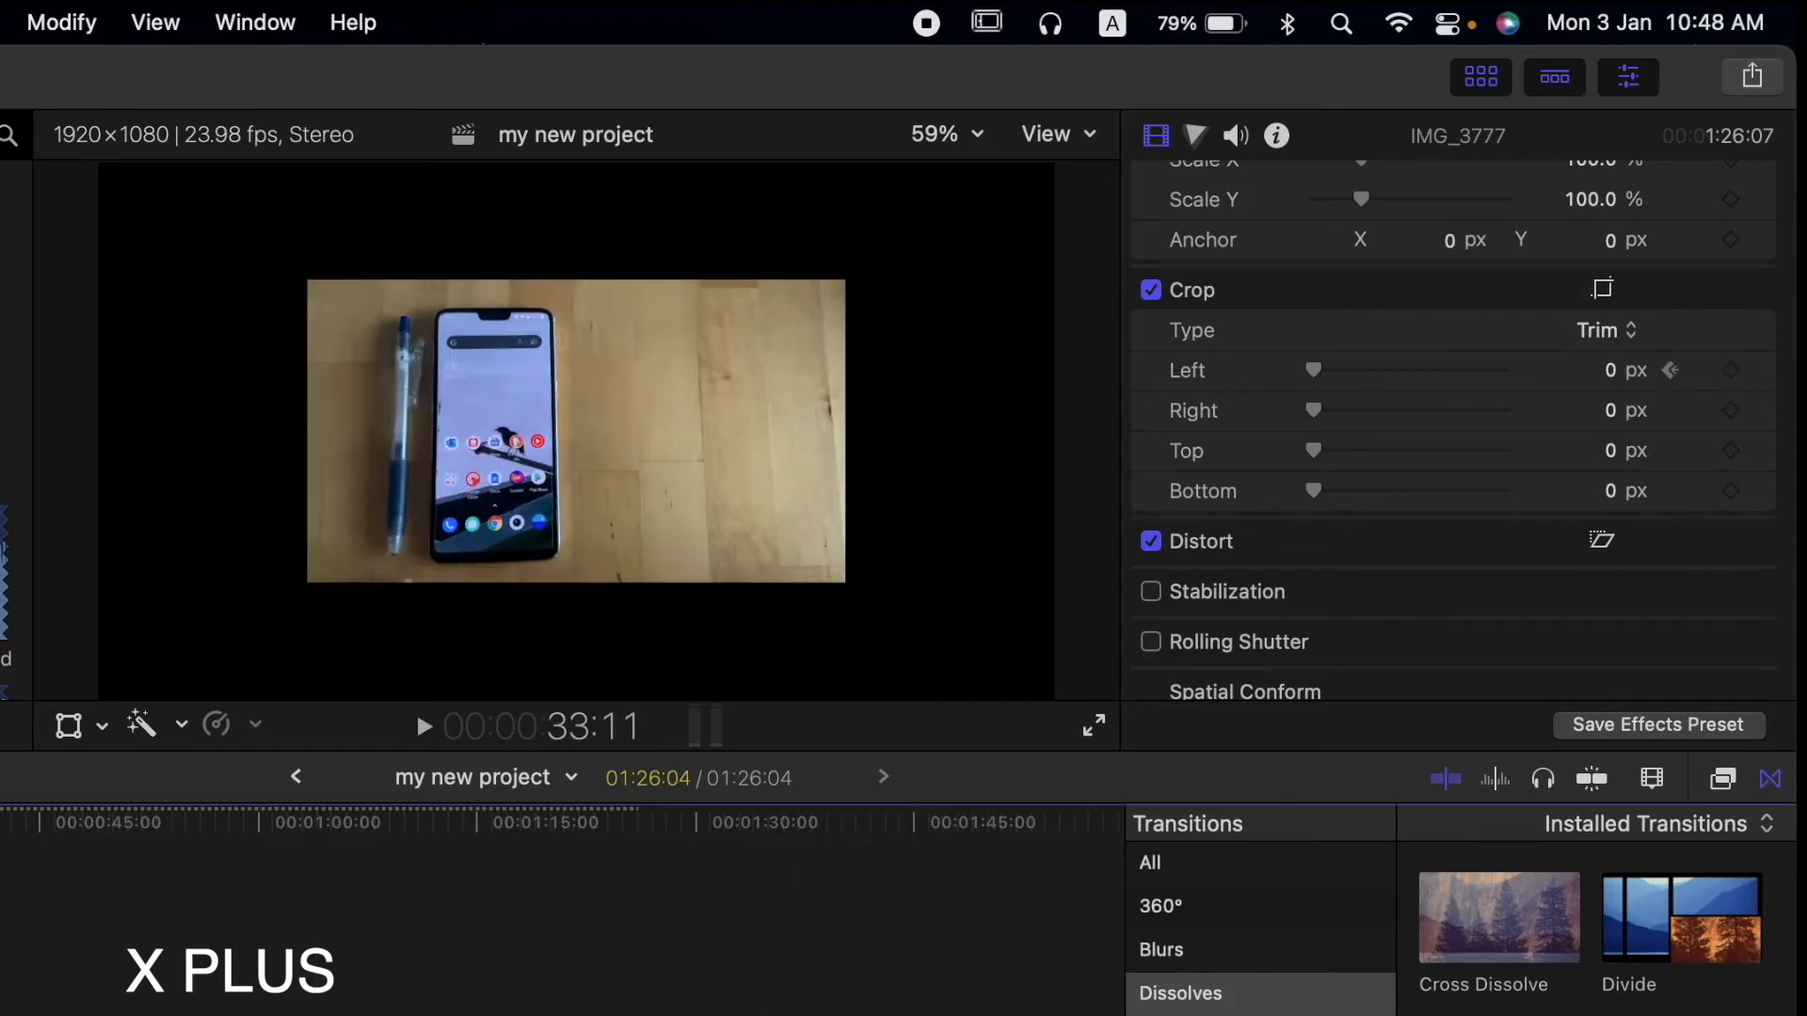
pyautogui.press('space')
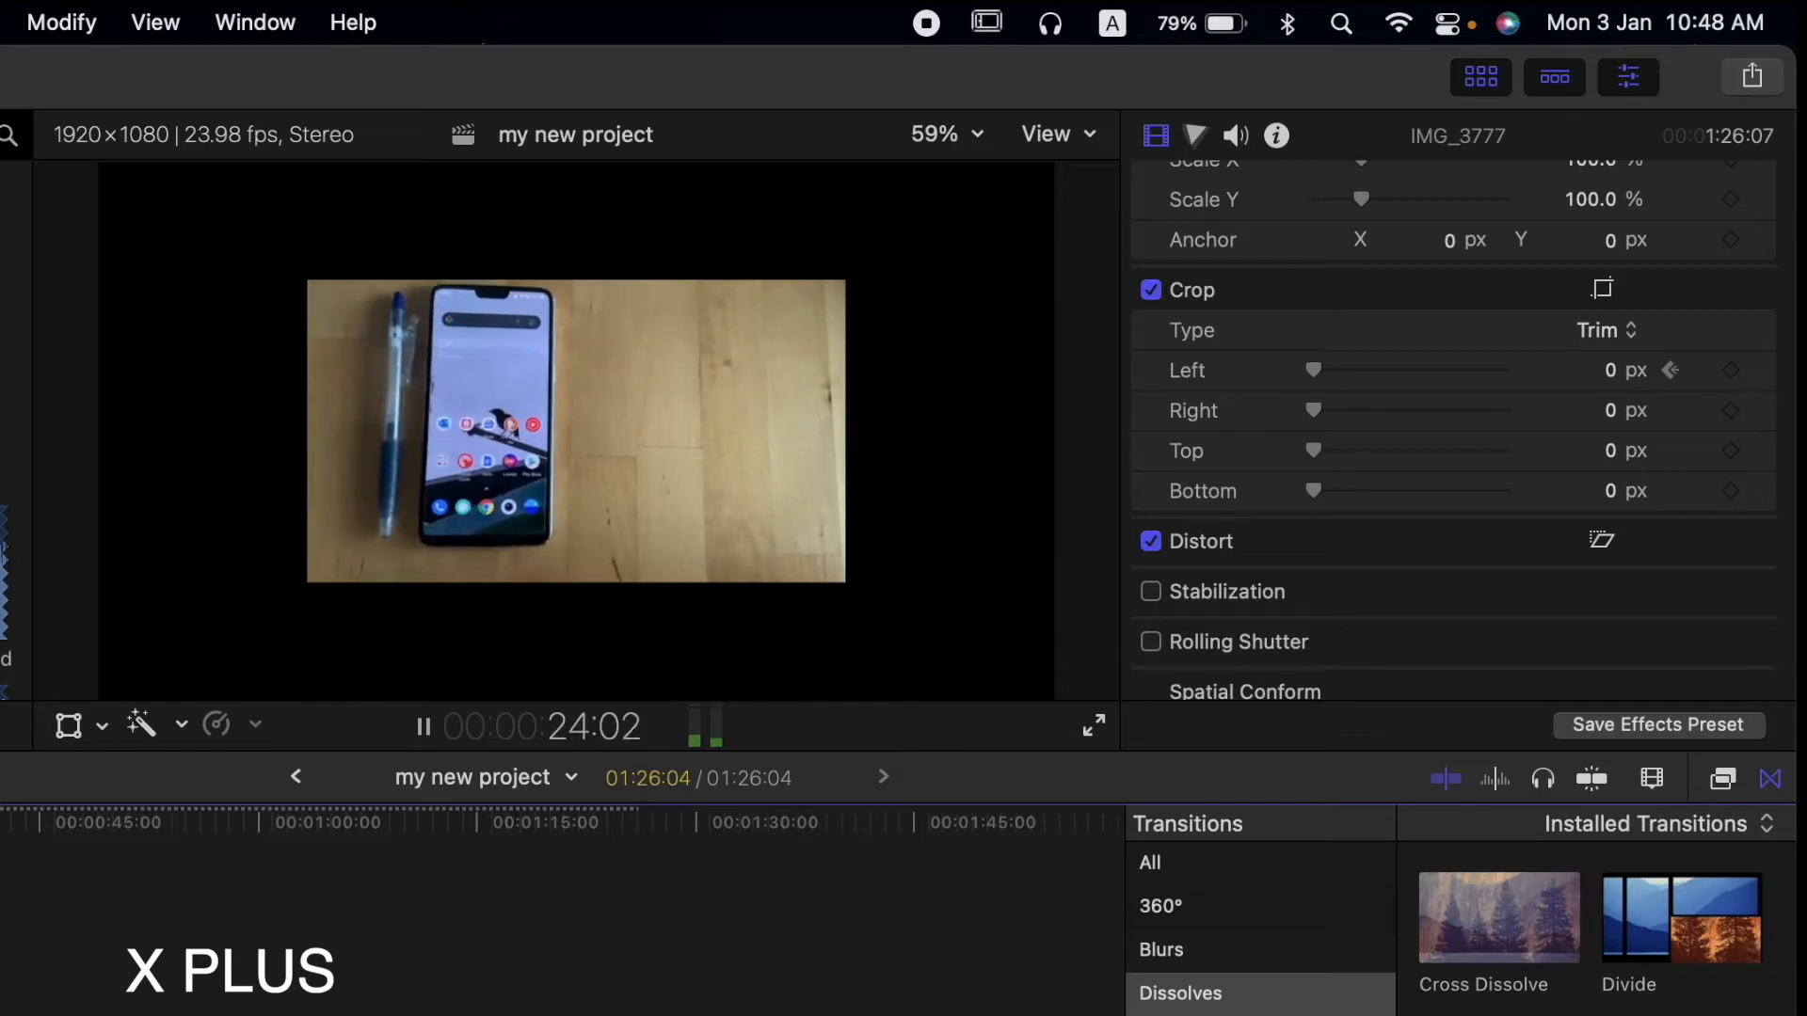
pyautogui.press('space')
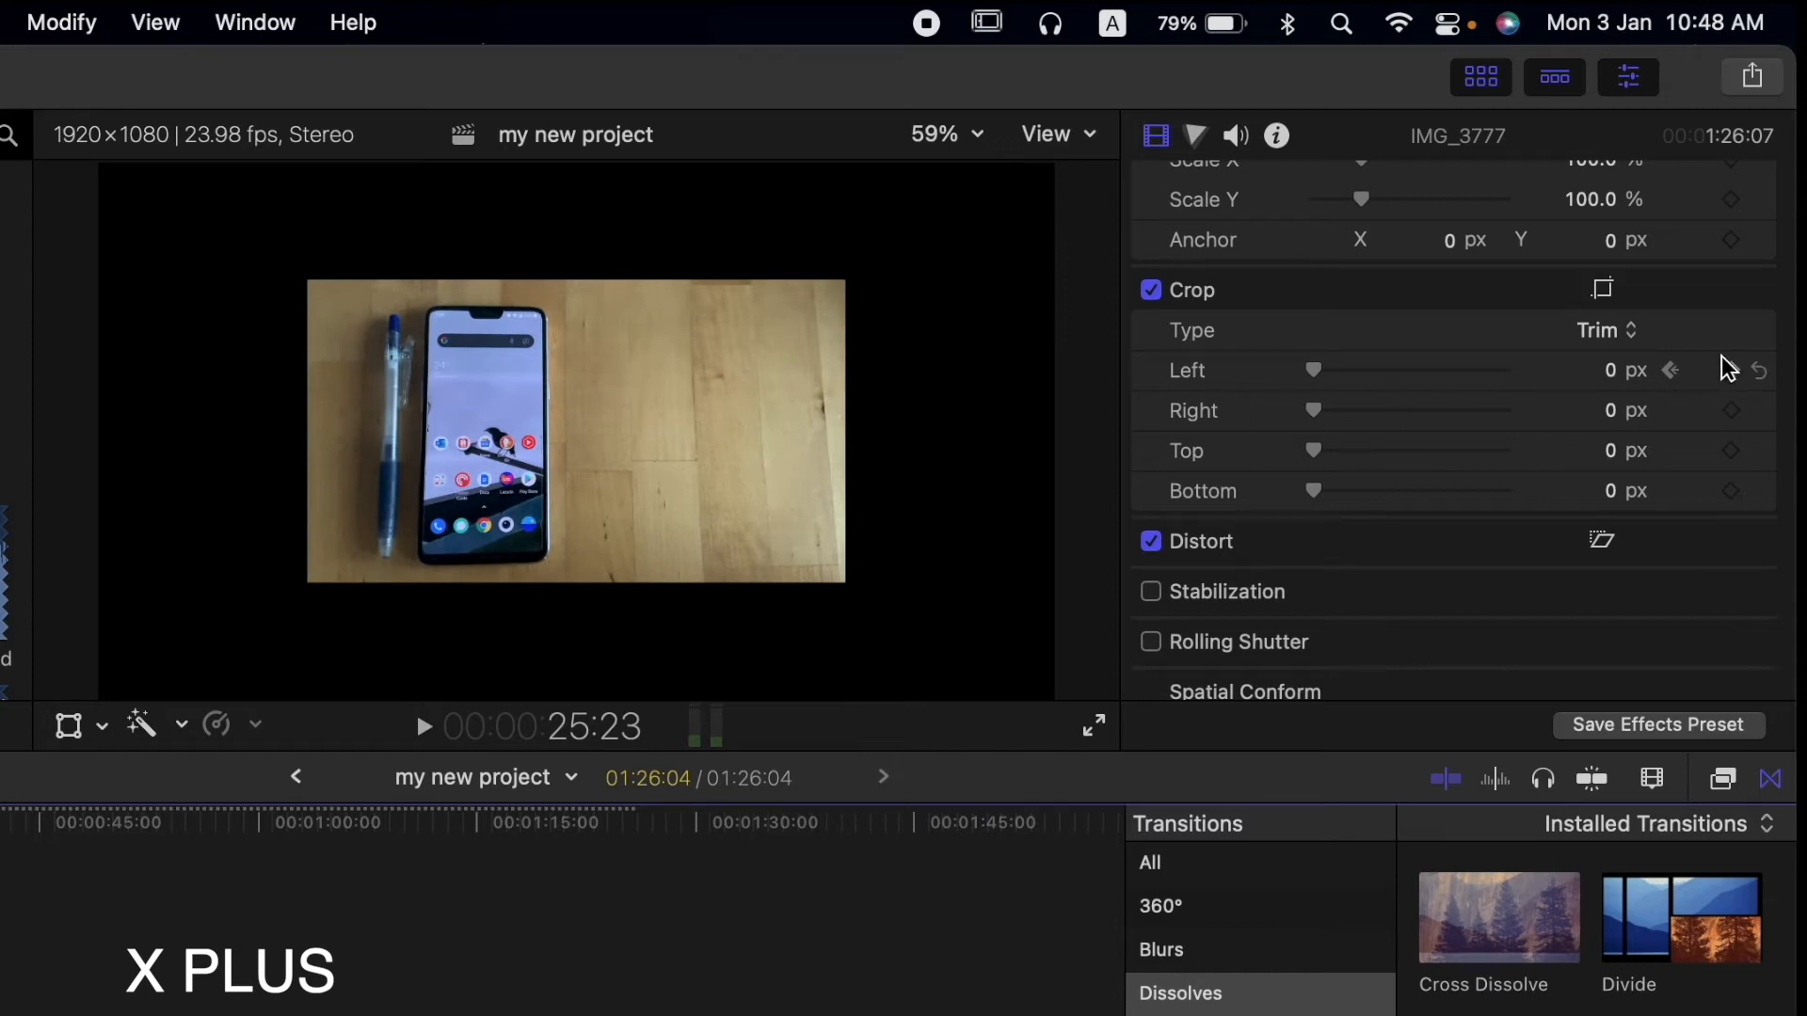
pyautogui.click(1670, 371)
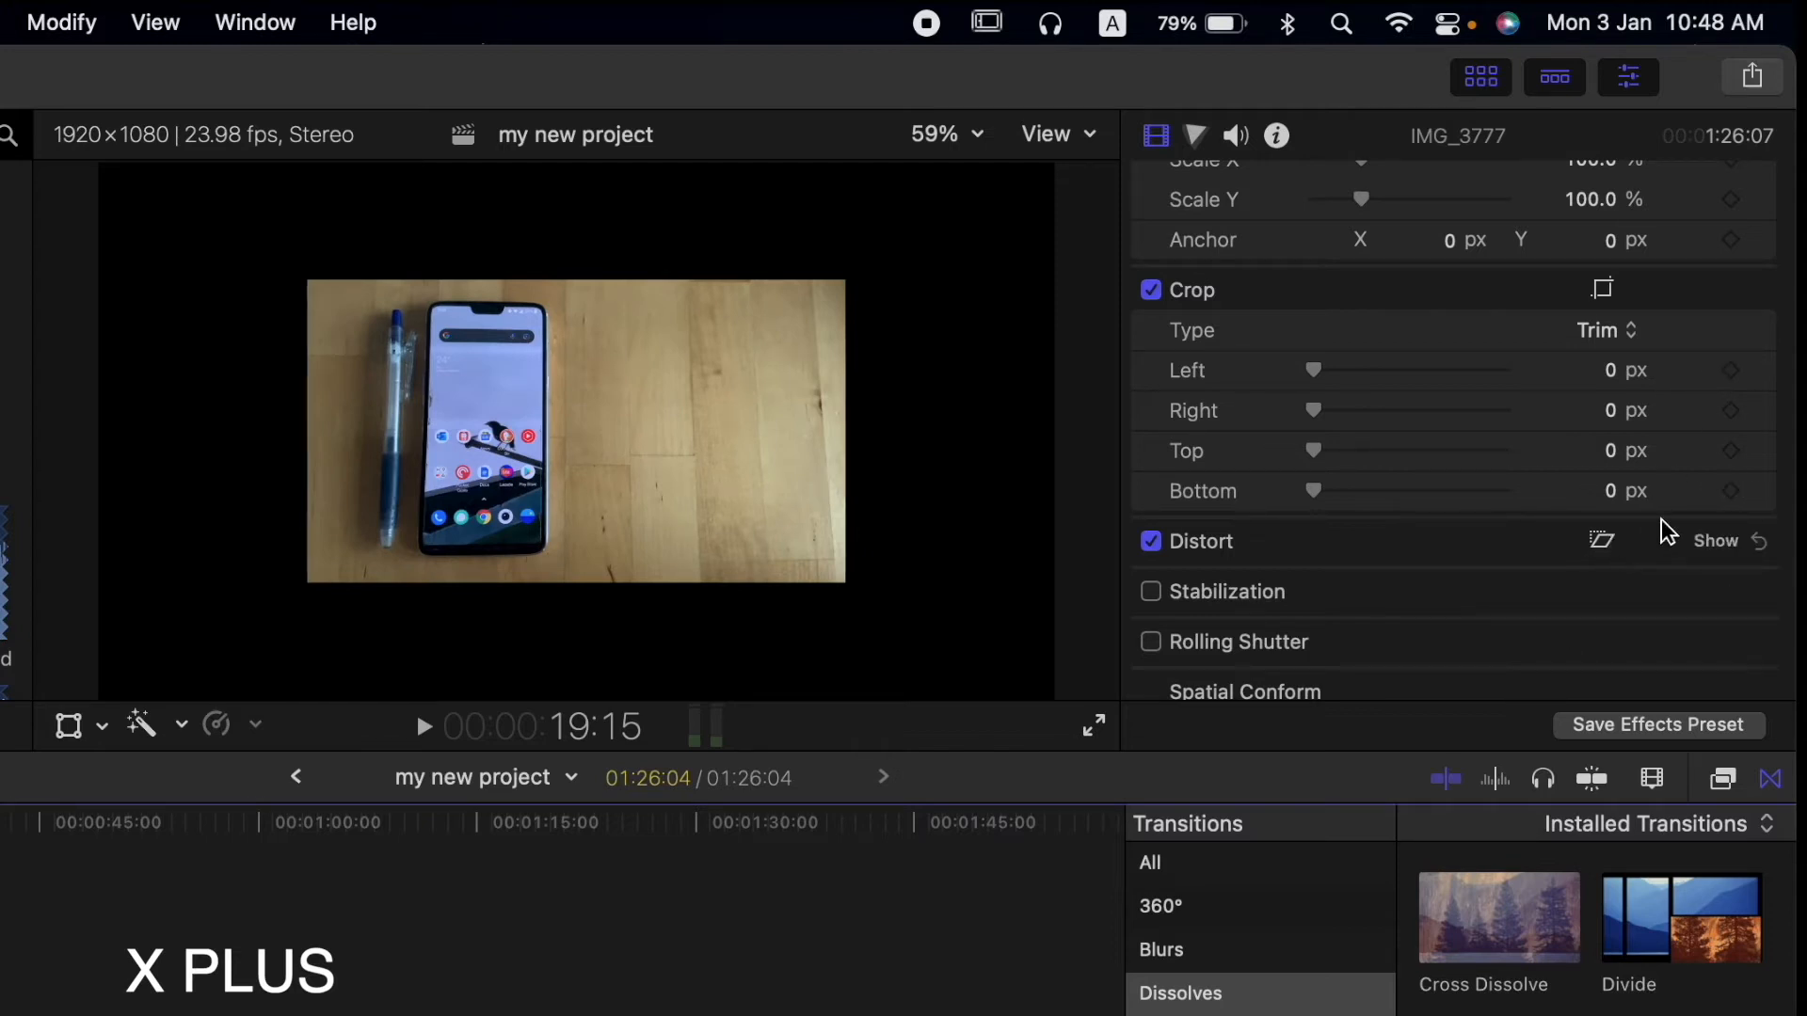
# - Show the Distort parameters of the IMG_3777 clip
pyautogui.scroll(3, 1665, 527)
pyautogui.scroll(3, 1662, 520)
pyautogui.scroll(-7, 1662, 519)
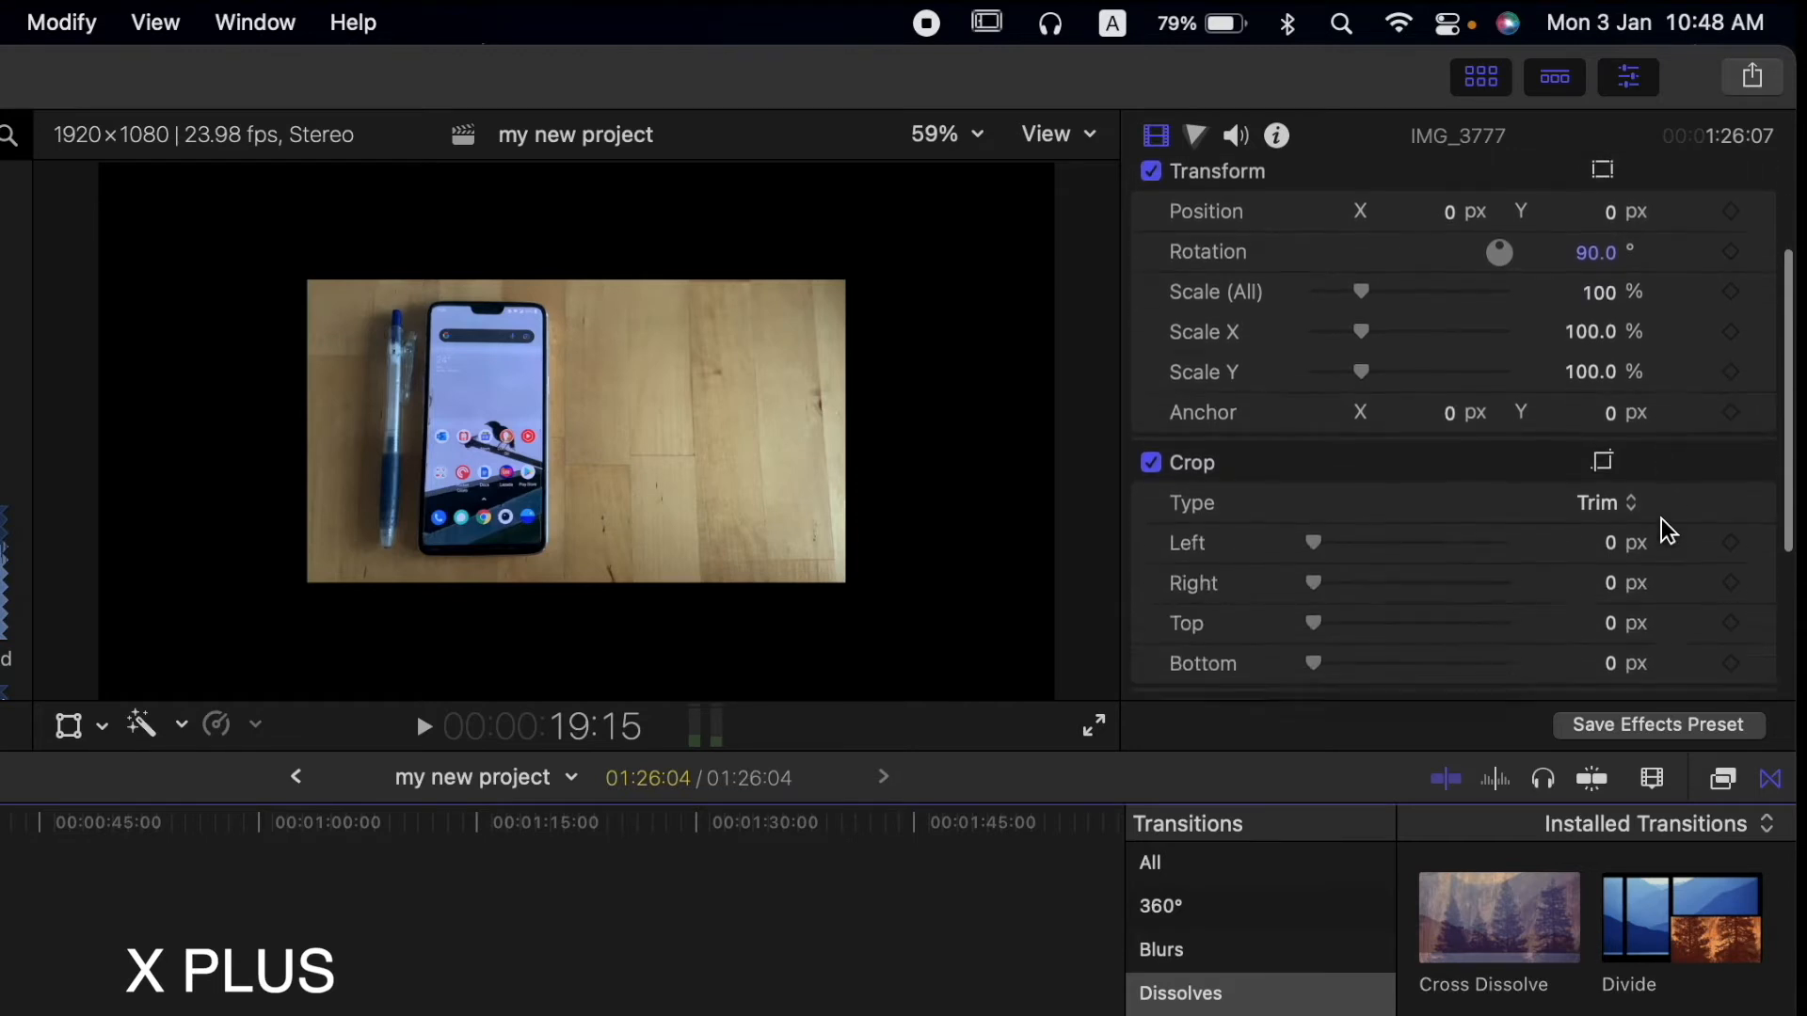
pyautogui.scroll(-2, 1662, 518)
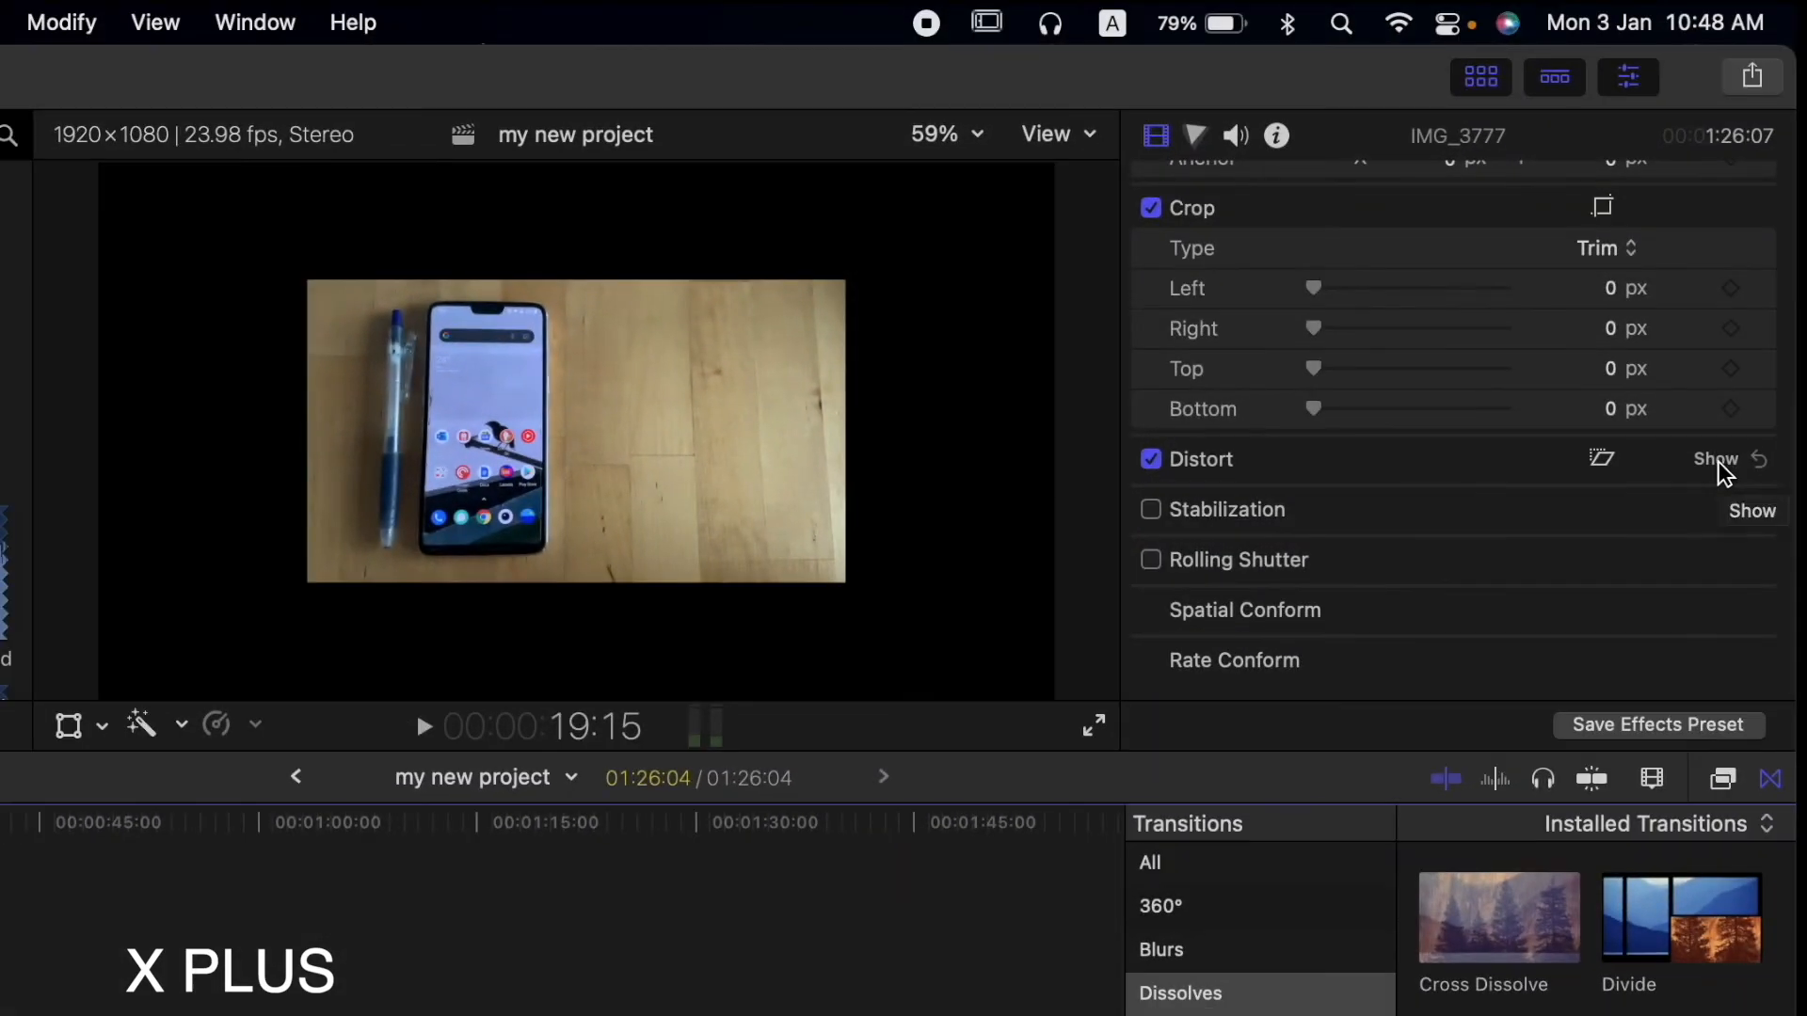
pyautogui.click(1718, 462)
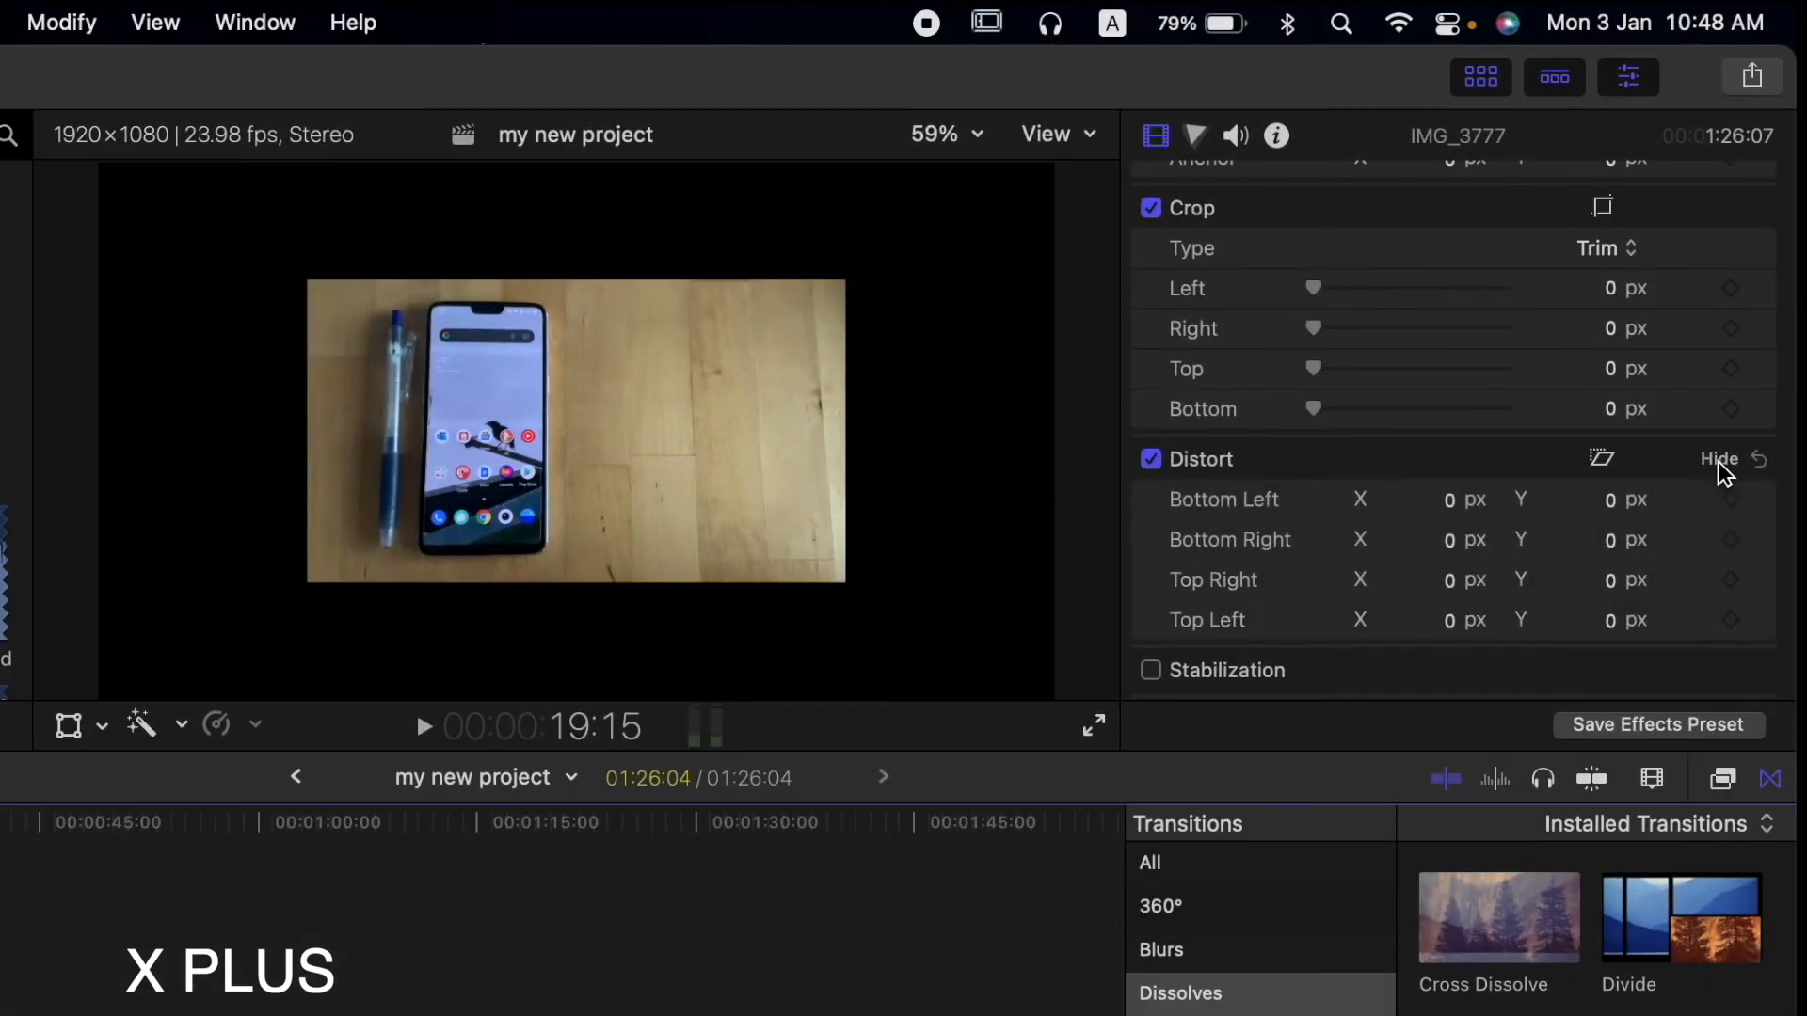
pyautogui.scroll(-4, 1725, 476)
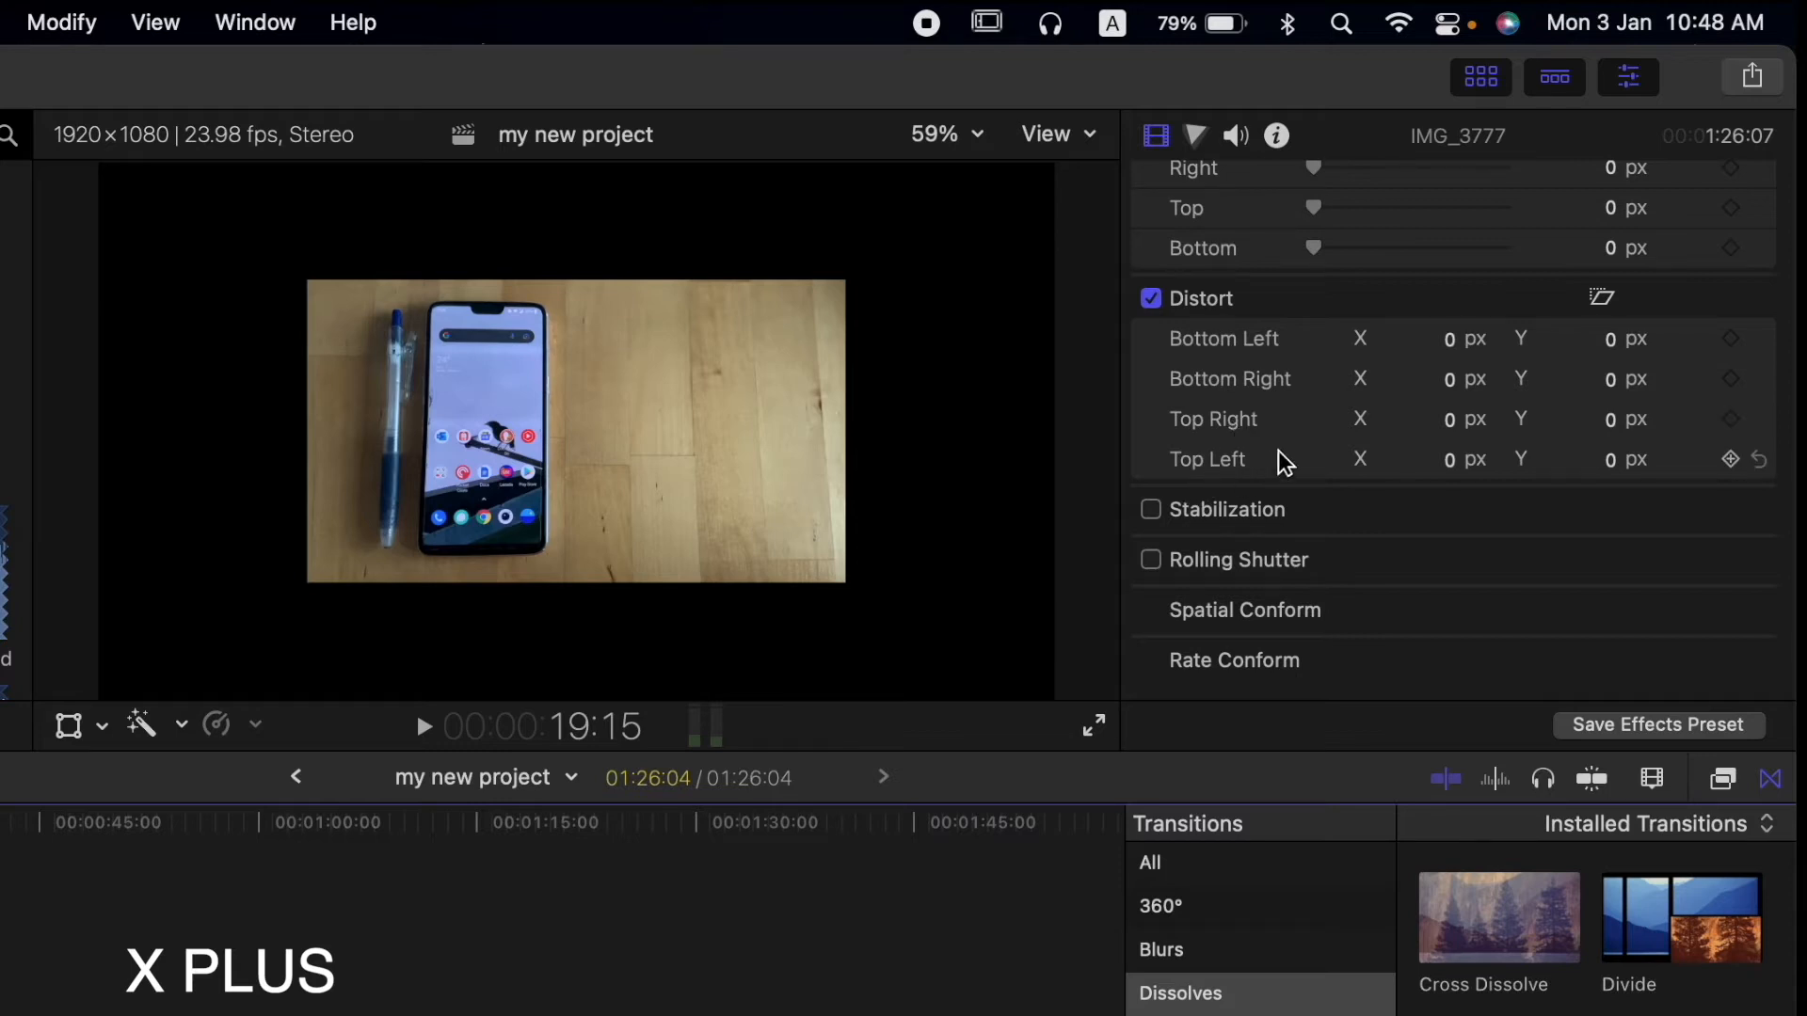
# - Reset the clip's rotation to 0 degrees in the Transform settings
pyautogui.scroll(10, 1355, 405)
pyautogui.scroll(4, 1360, 417)
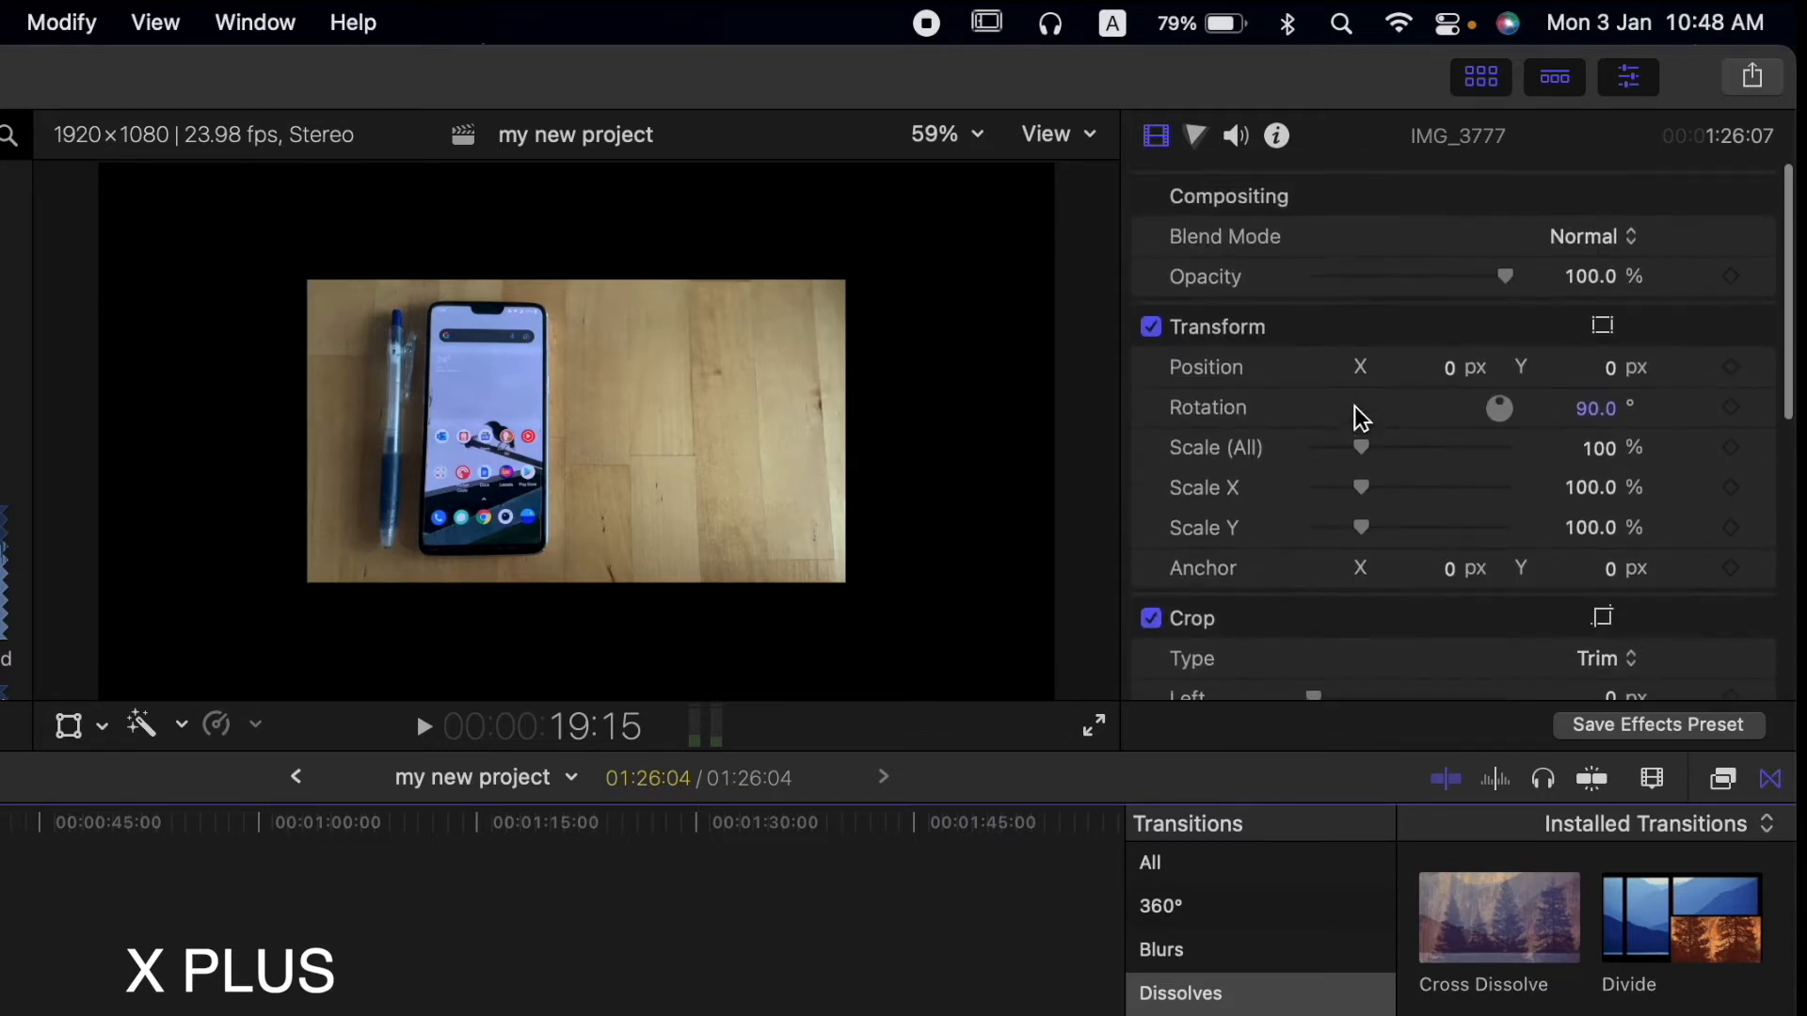
pyautogui.click(1760, 405)
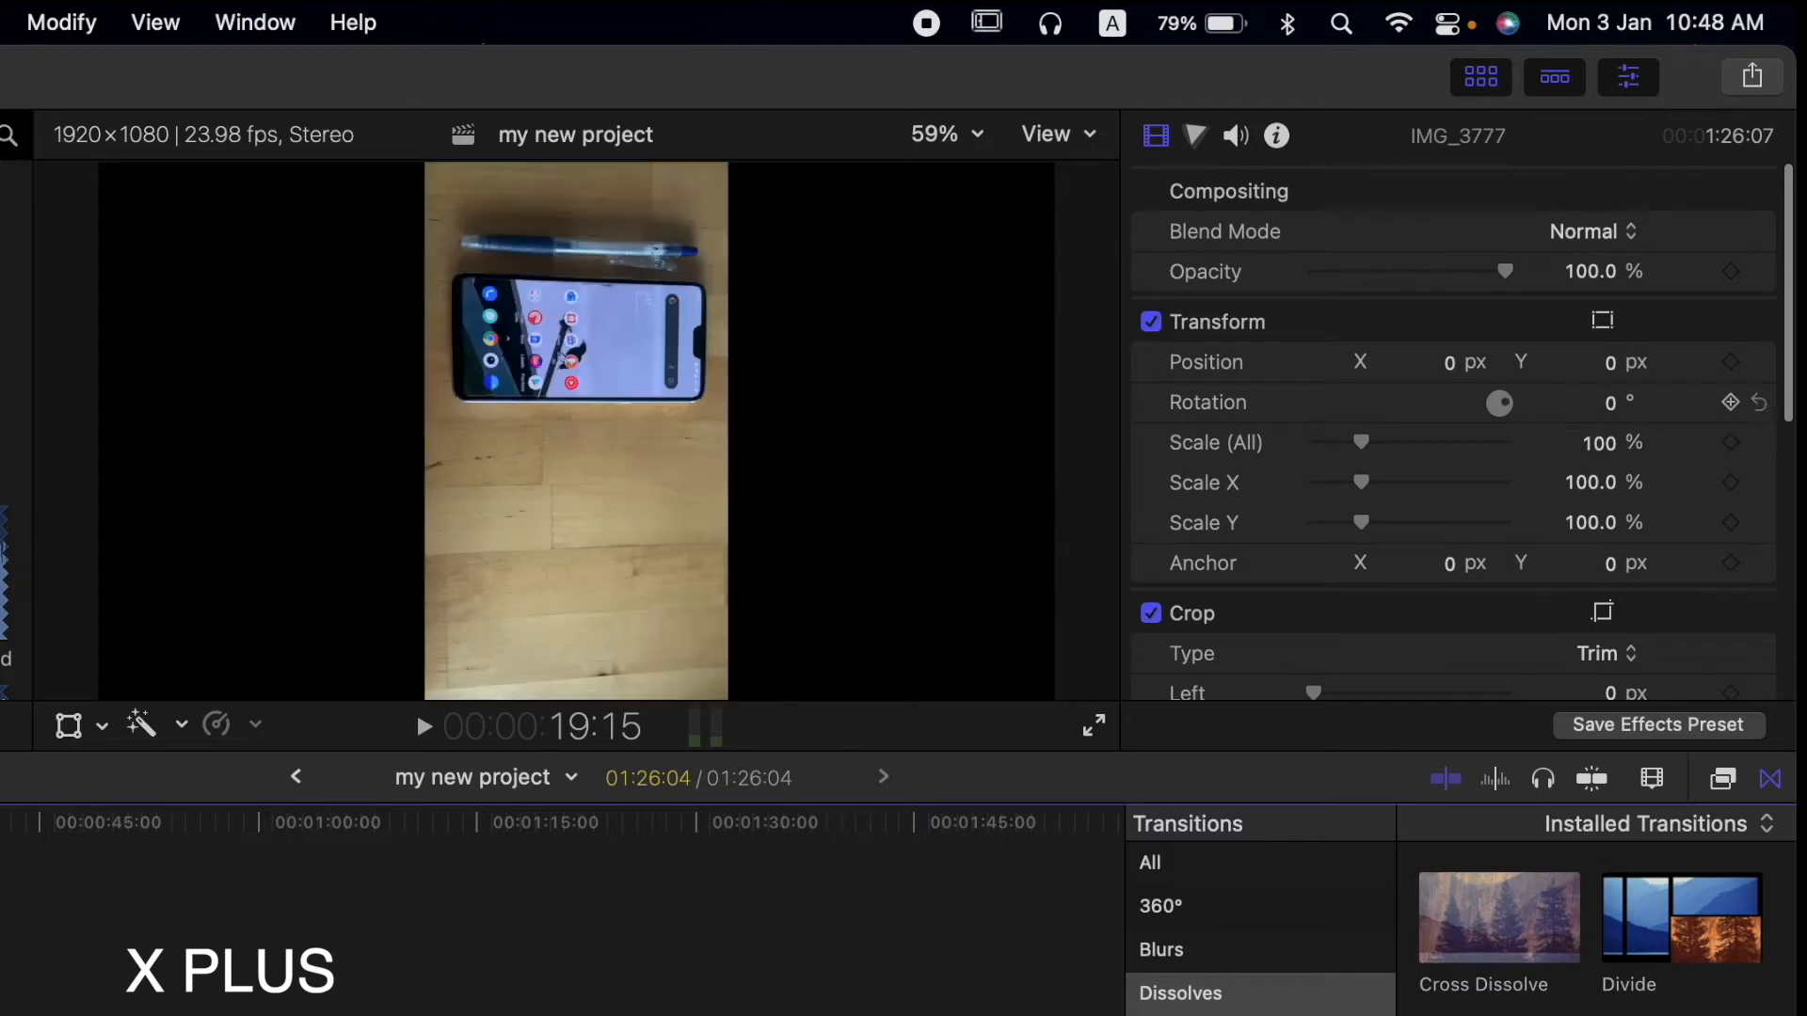
# - Try distorting the clip's Bottom Left corner to about 578 px in X, and reset that corner
pyautogui.scroll(-2, 1685, 515)
pyautogui.scroll(-12, 1683, 514)
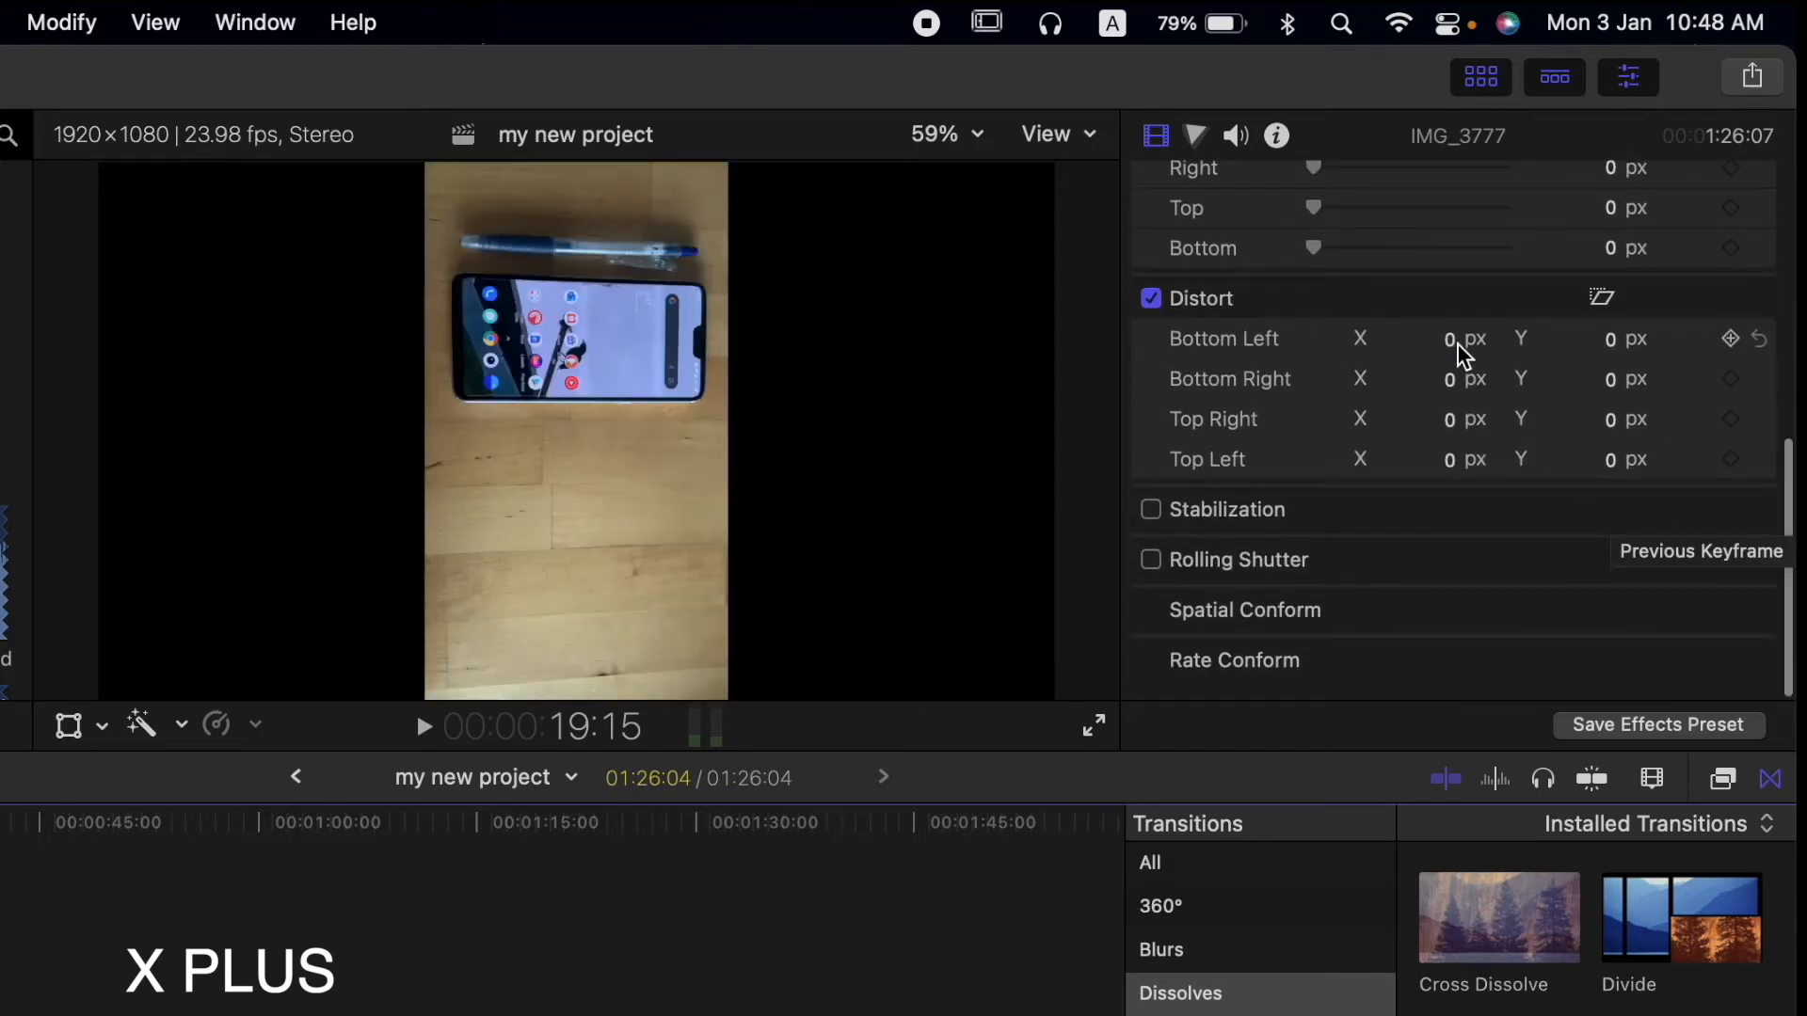
pyautogui.moveTo(1447, 346); pyautogui.dragTo(1775, 346)
pyautogui.moveTo(1430, 338); pyautogui.dragTo(1430, 162)
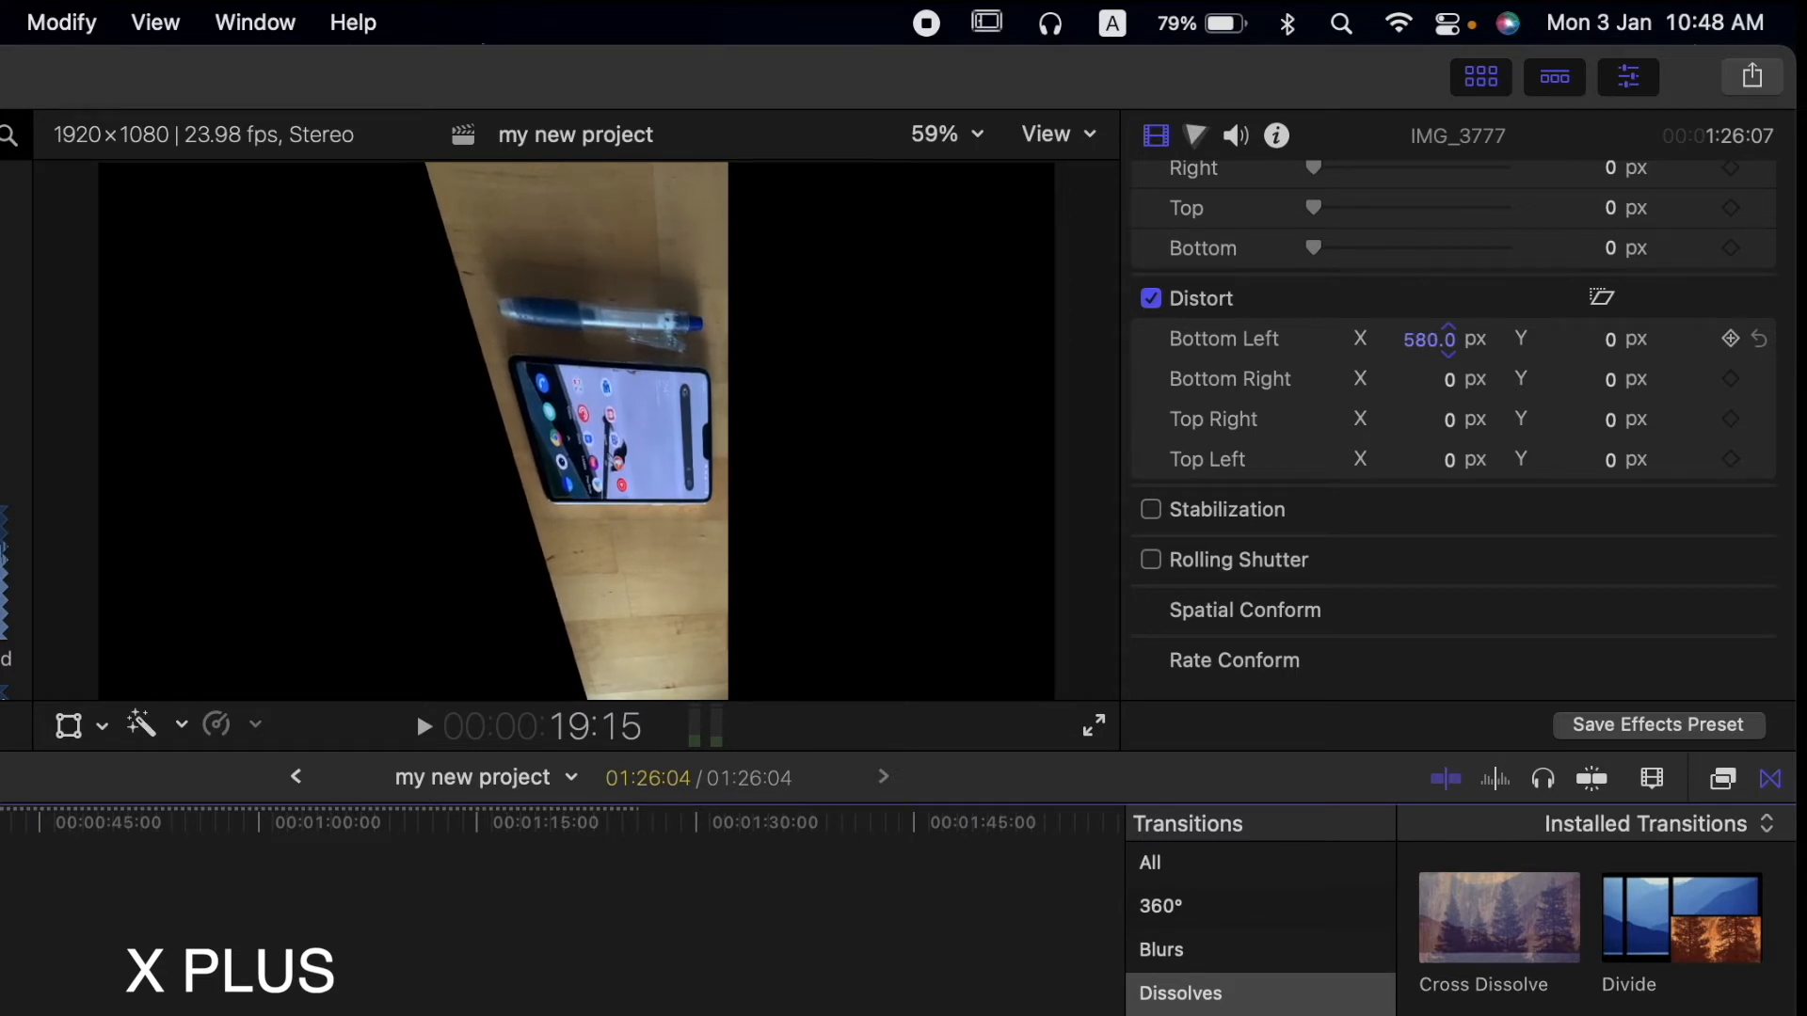
pyautogui.moveTo(1430, 339); pyautogui.dragTo(1429, 340)
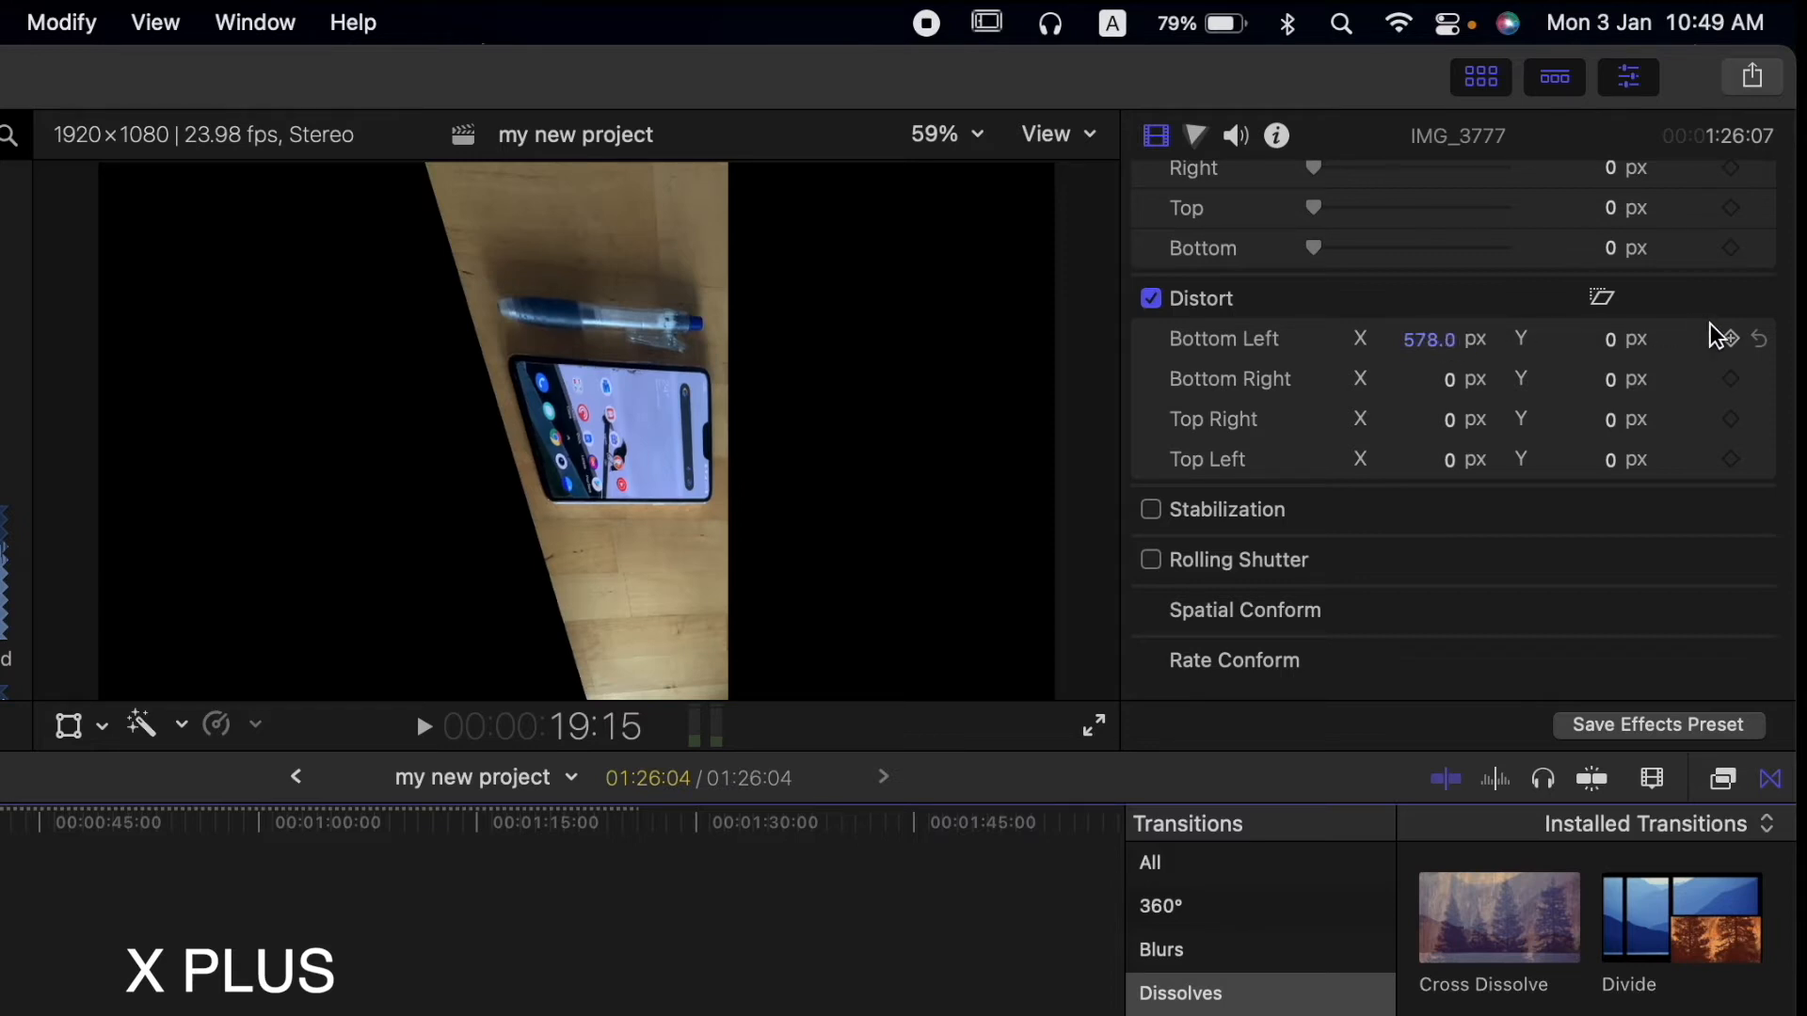
pyautogui.click(1759, 339)
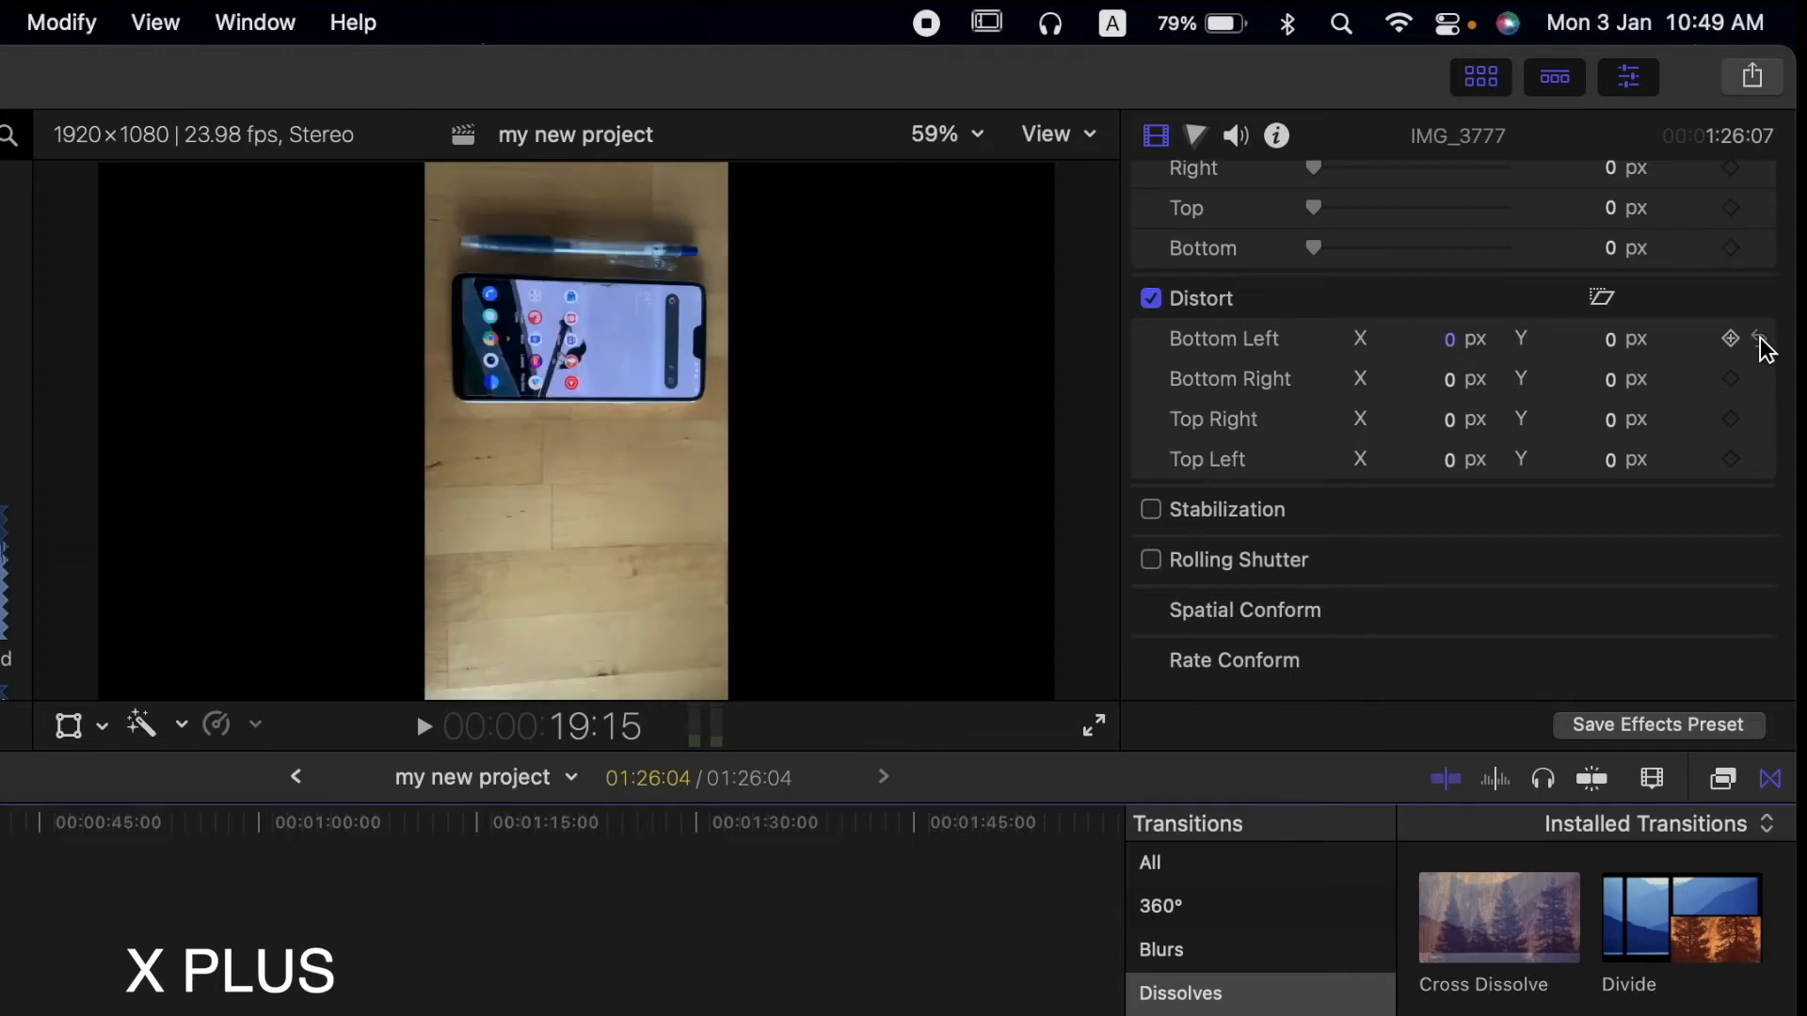
# - Try distorting the clip's Bottom Left corner to about -442 px in Y, and reset that corner
pyautogui.click(1600, 339)
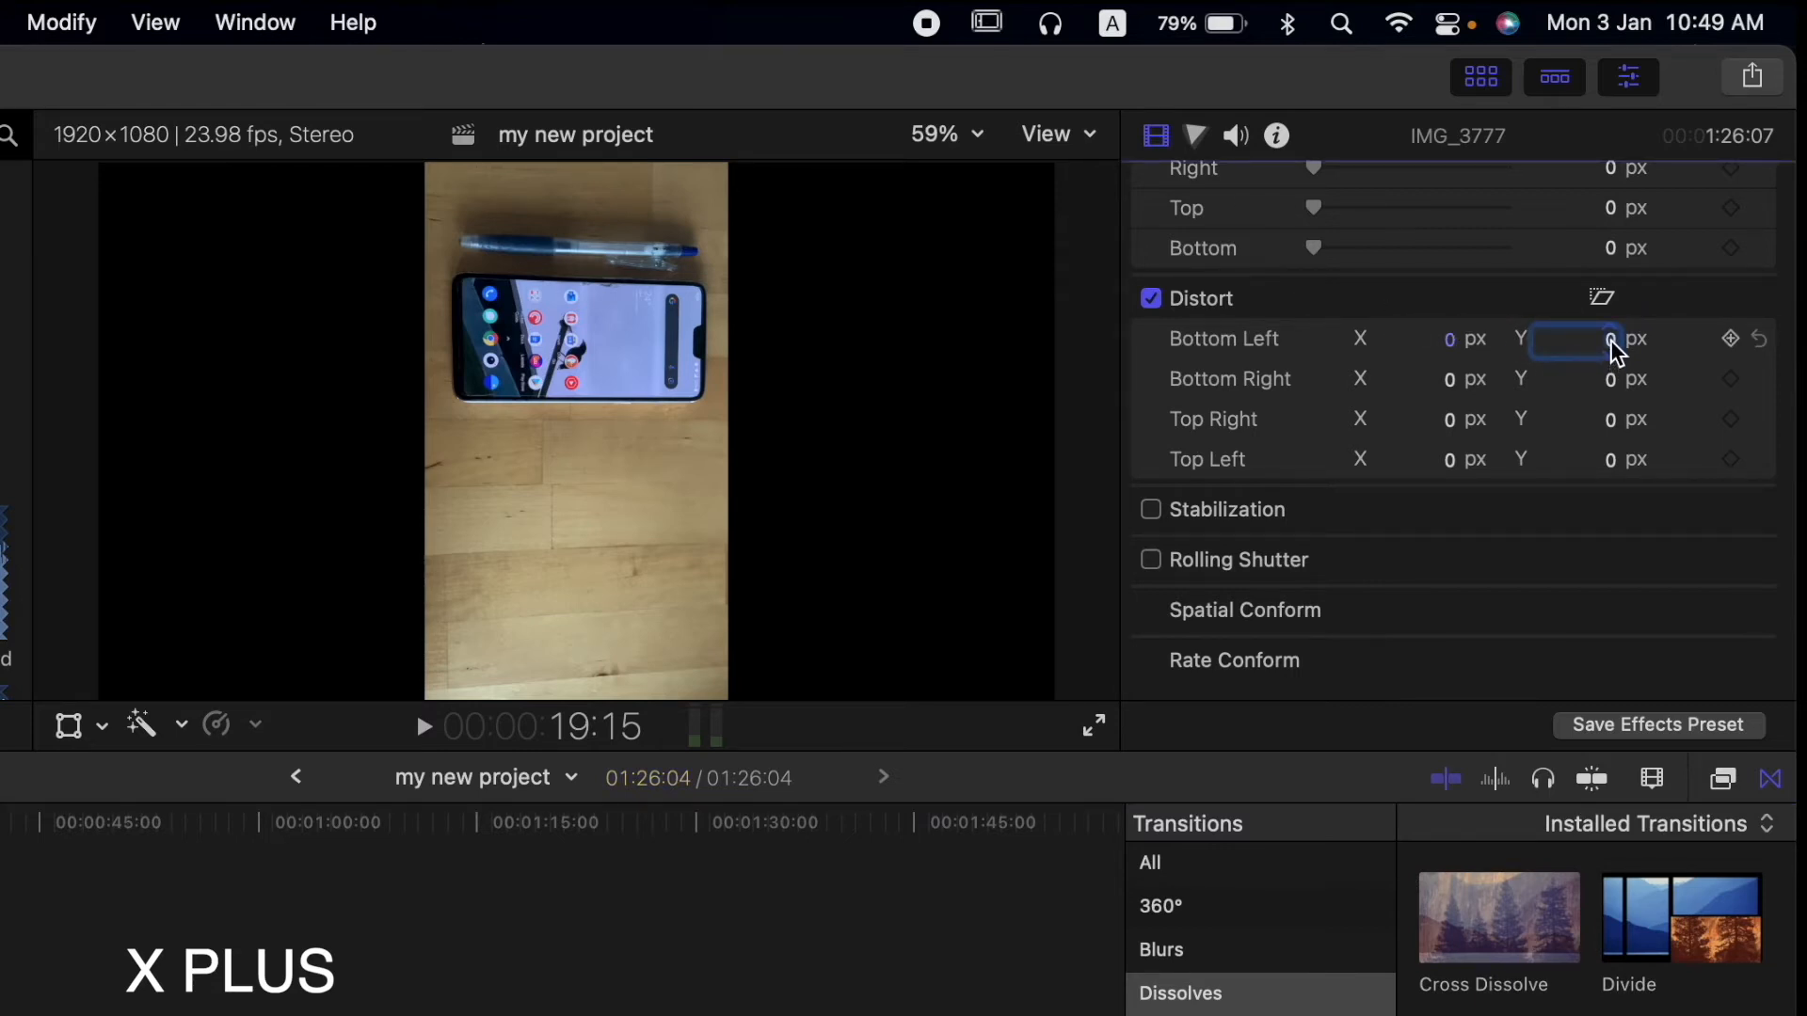
pyautogui.moveTo(1611, 341); pyautogui.dragTo(1515, 349)
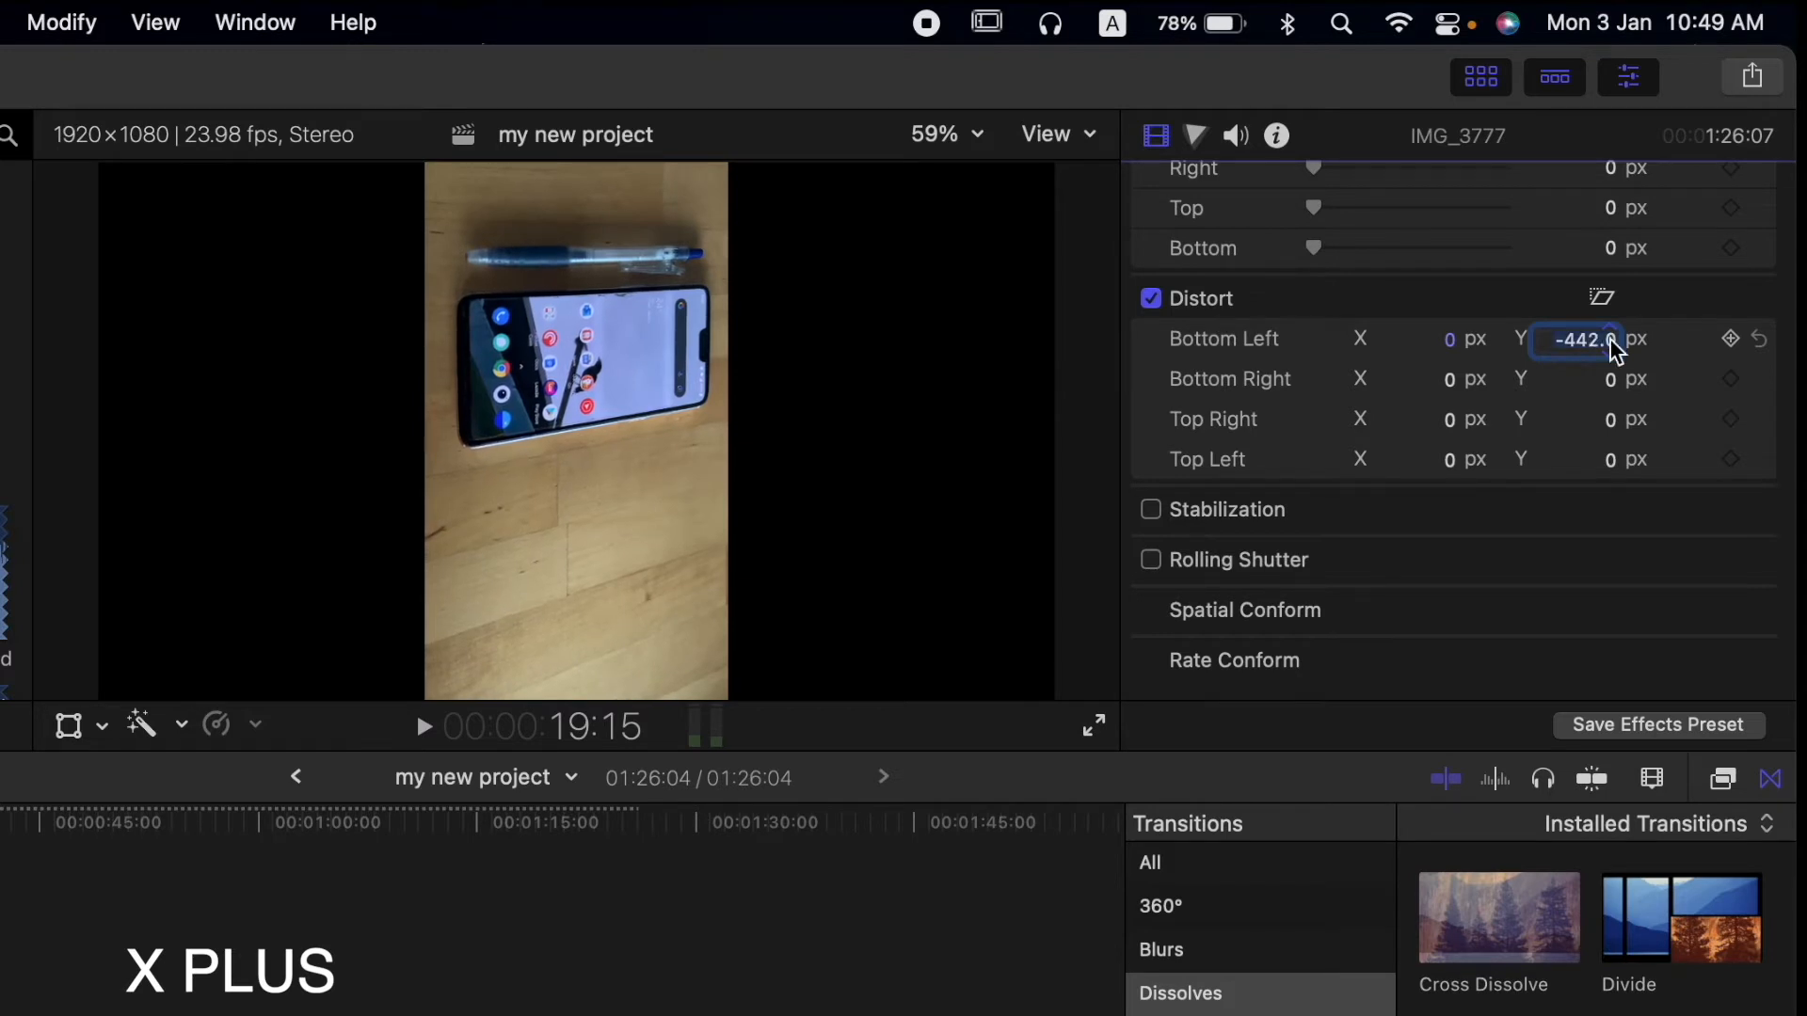
pyautogui.click(1761, 340)
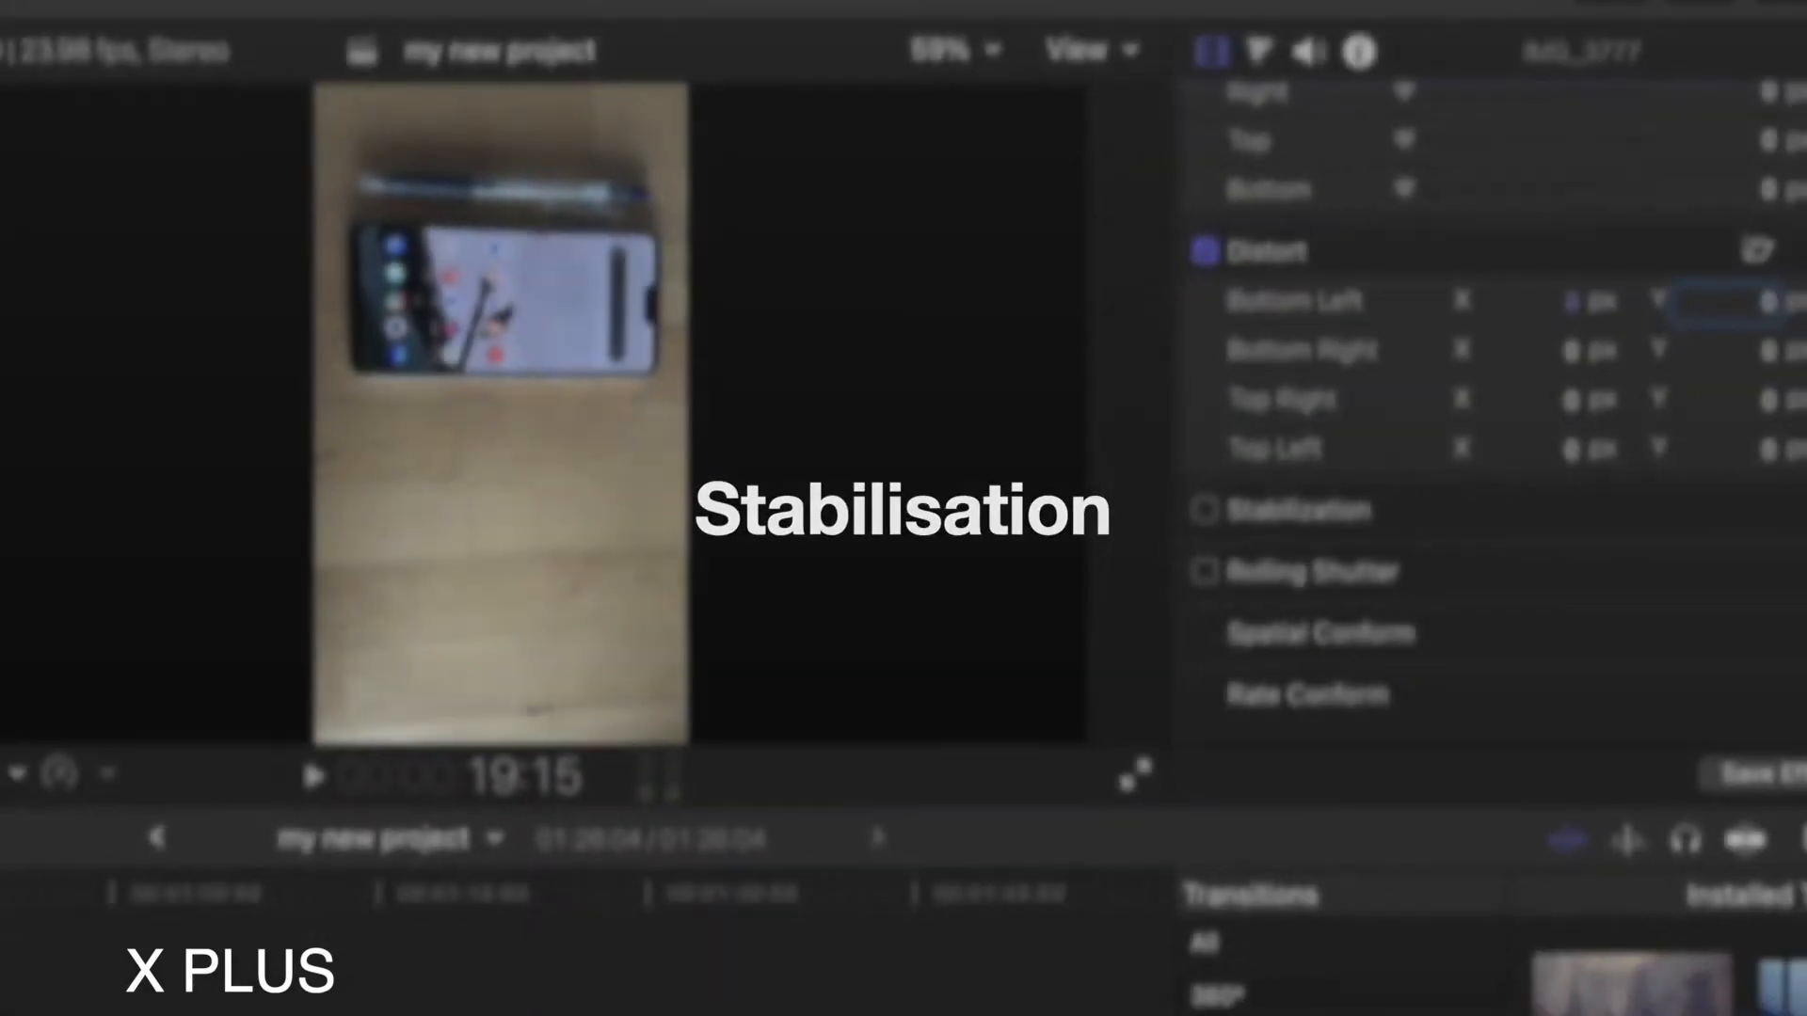
# - Turn on Stabilization for the IMG_3777 clip with the Automatic method, and check the progress of the background tasks
pyautogui.click(1718, 509)
pyautogui.scroll(-3, 1718, 505)
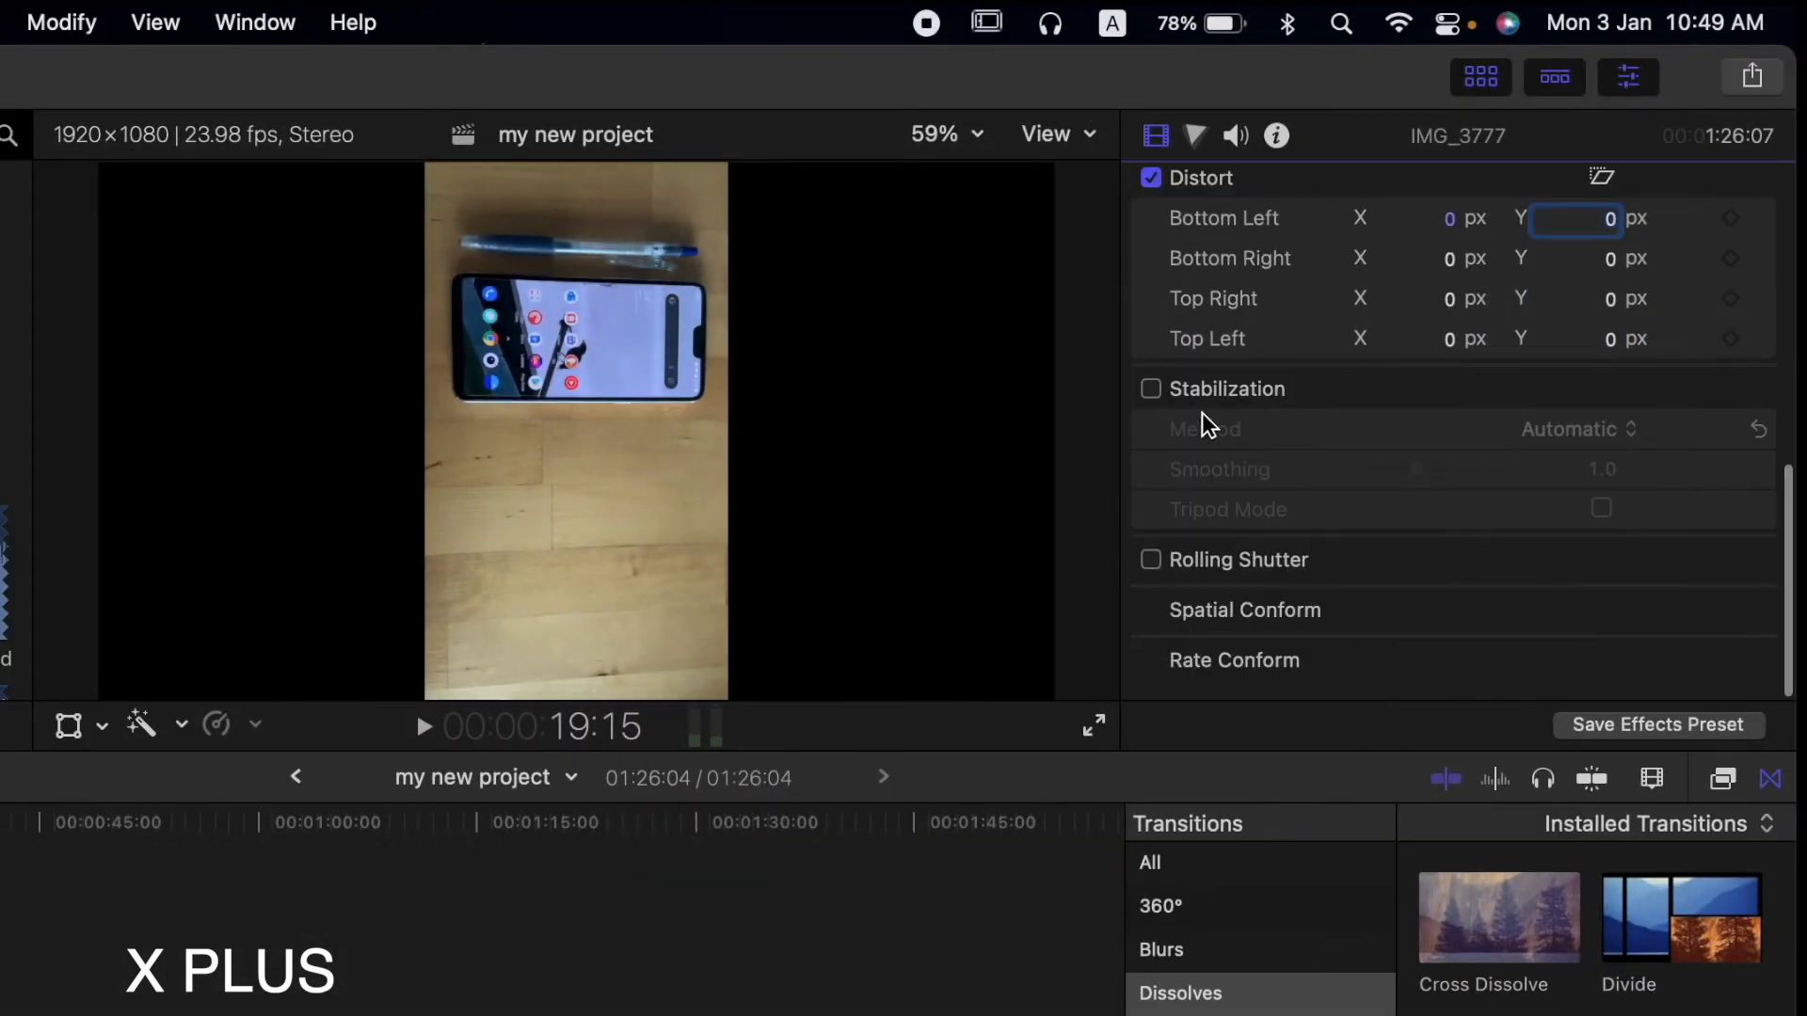
pyautogui.click(1149, 391)
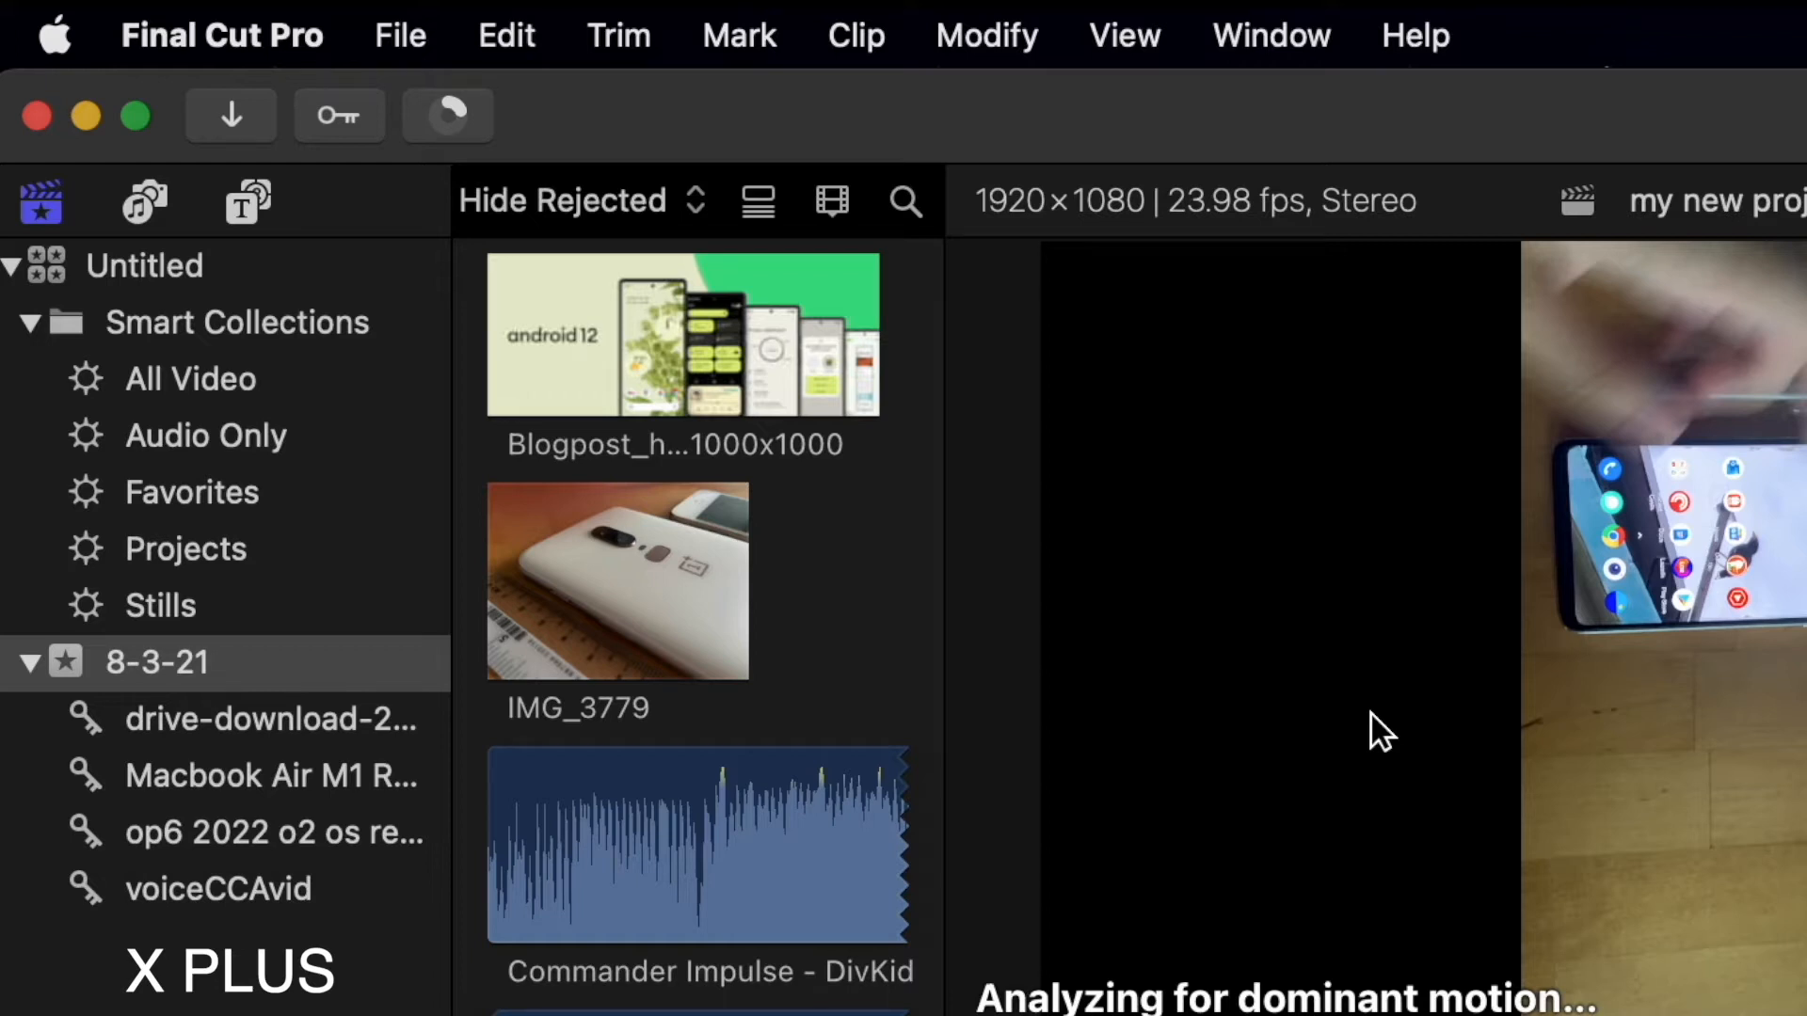
pyautogui.click(450, 116)
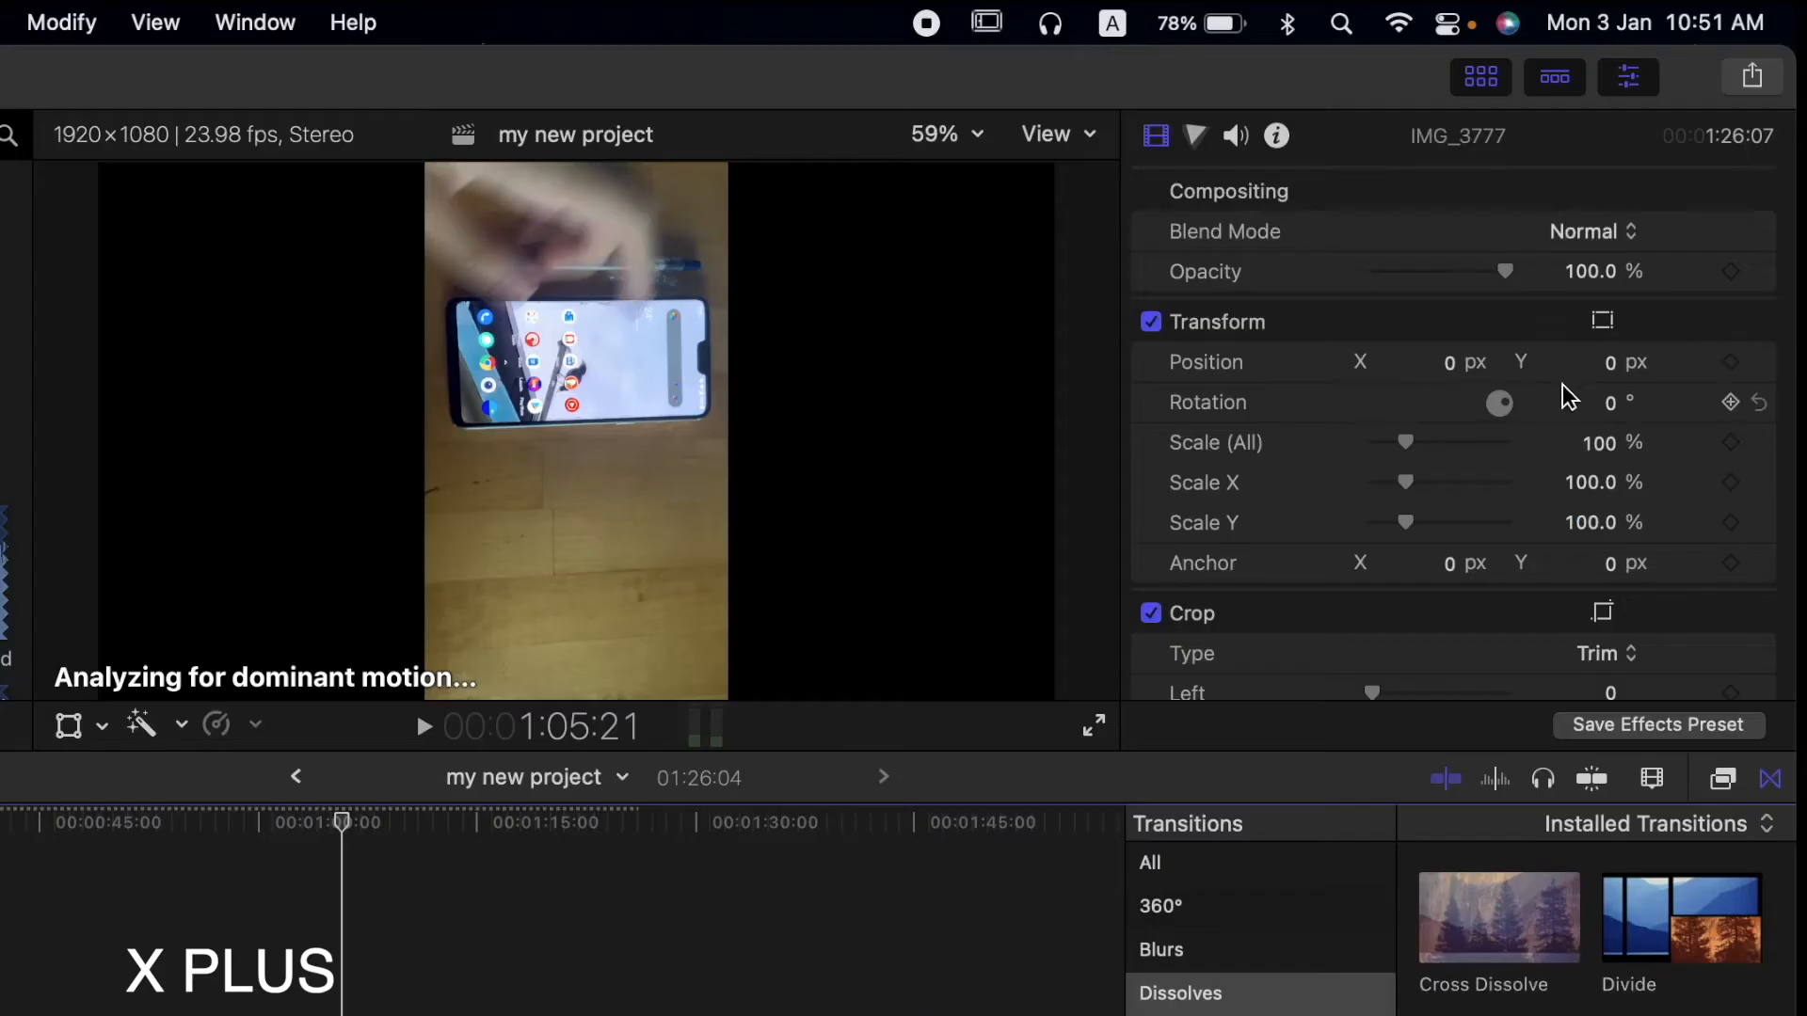
# - Turn on Rolling Shutter correction for the clip with the Amount set to Medium
pyautogui.scroll(-10, 1567, 395)
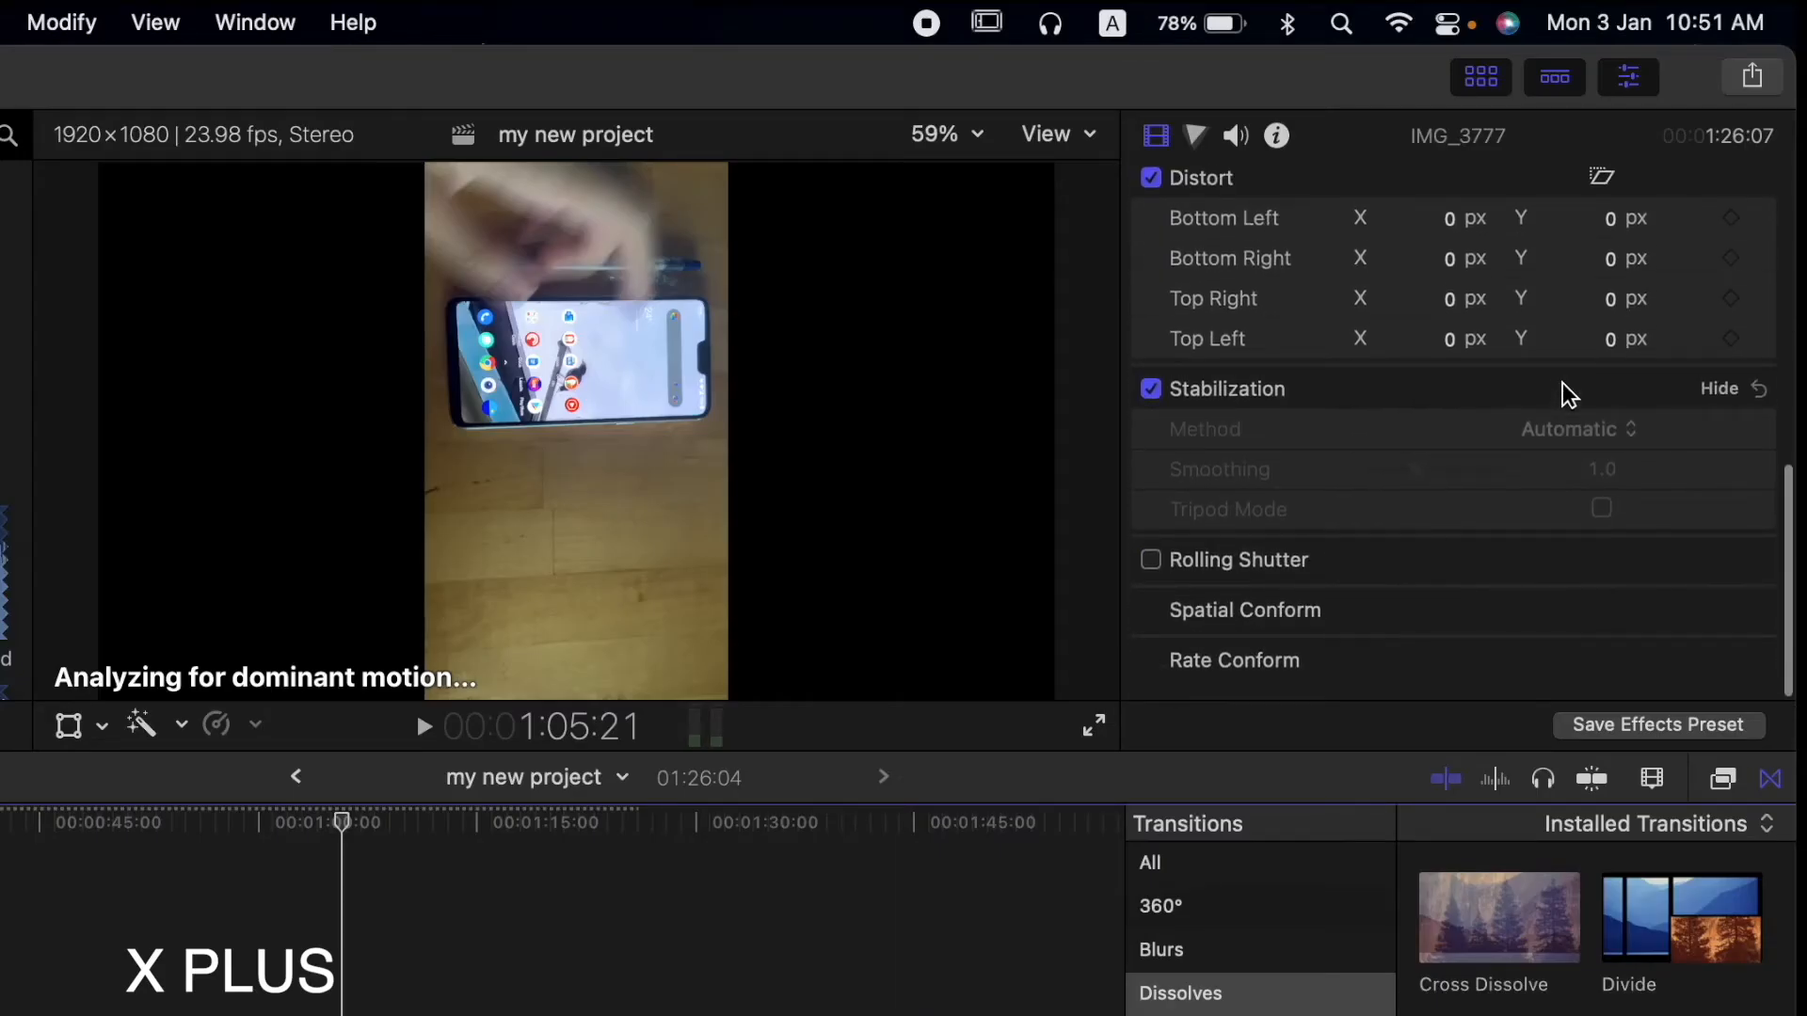
pyautogui.moveTo(1737, 546)
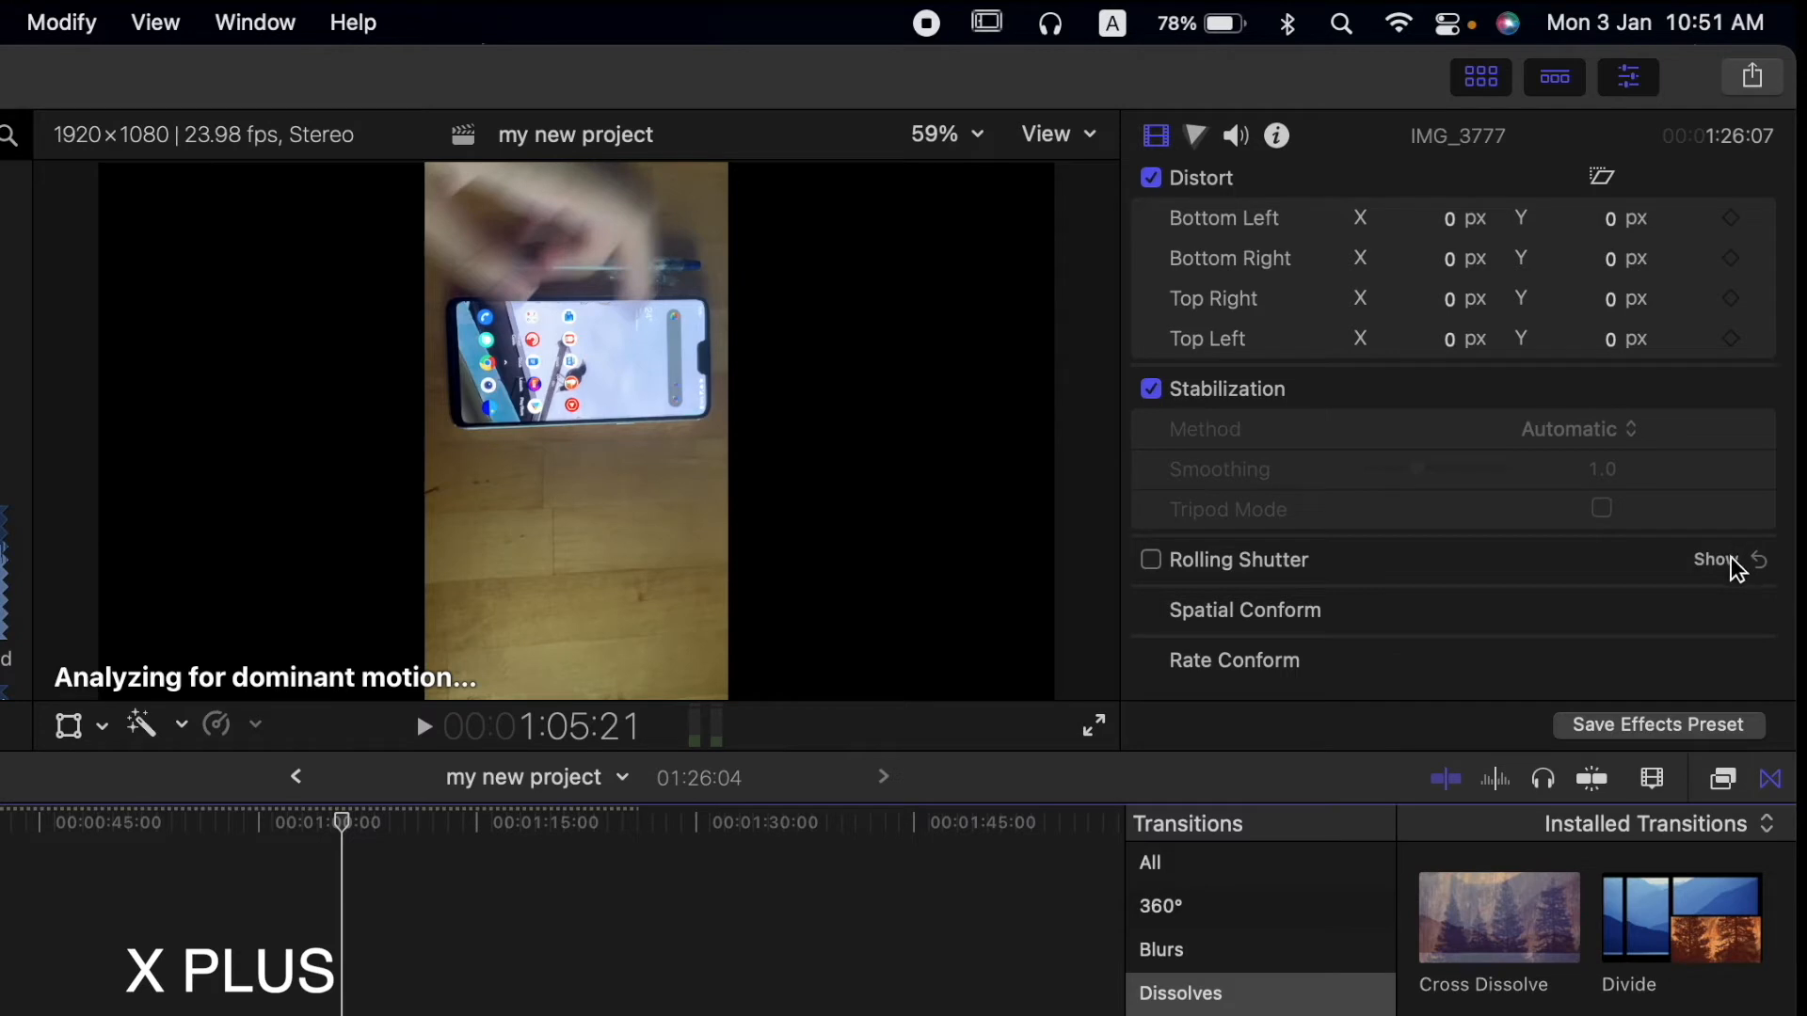
pyautogui.click(1731, 562)
pyautogui.scroll(-2, 1506, 555)
pyautogui.click(1150, 520)
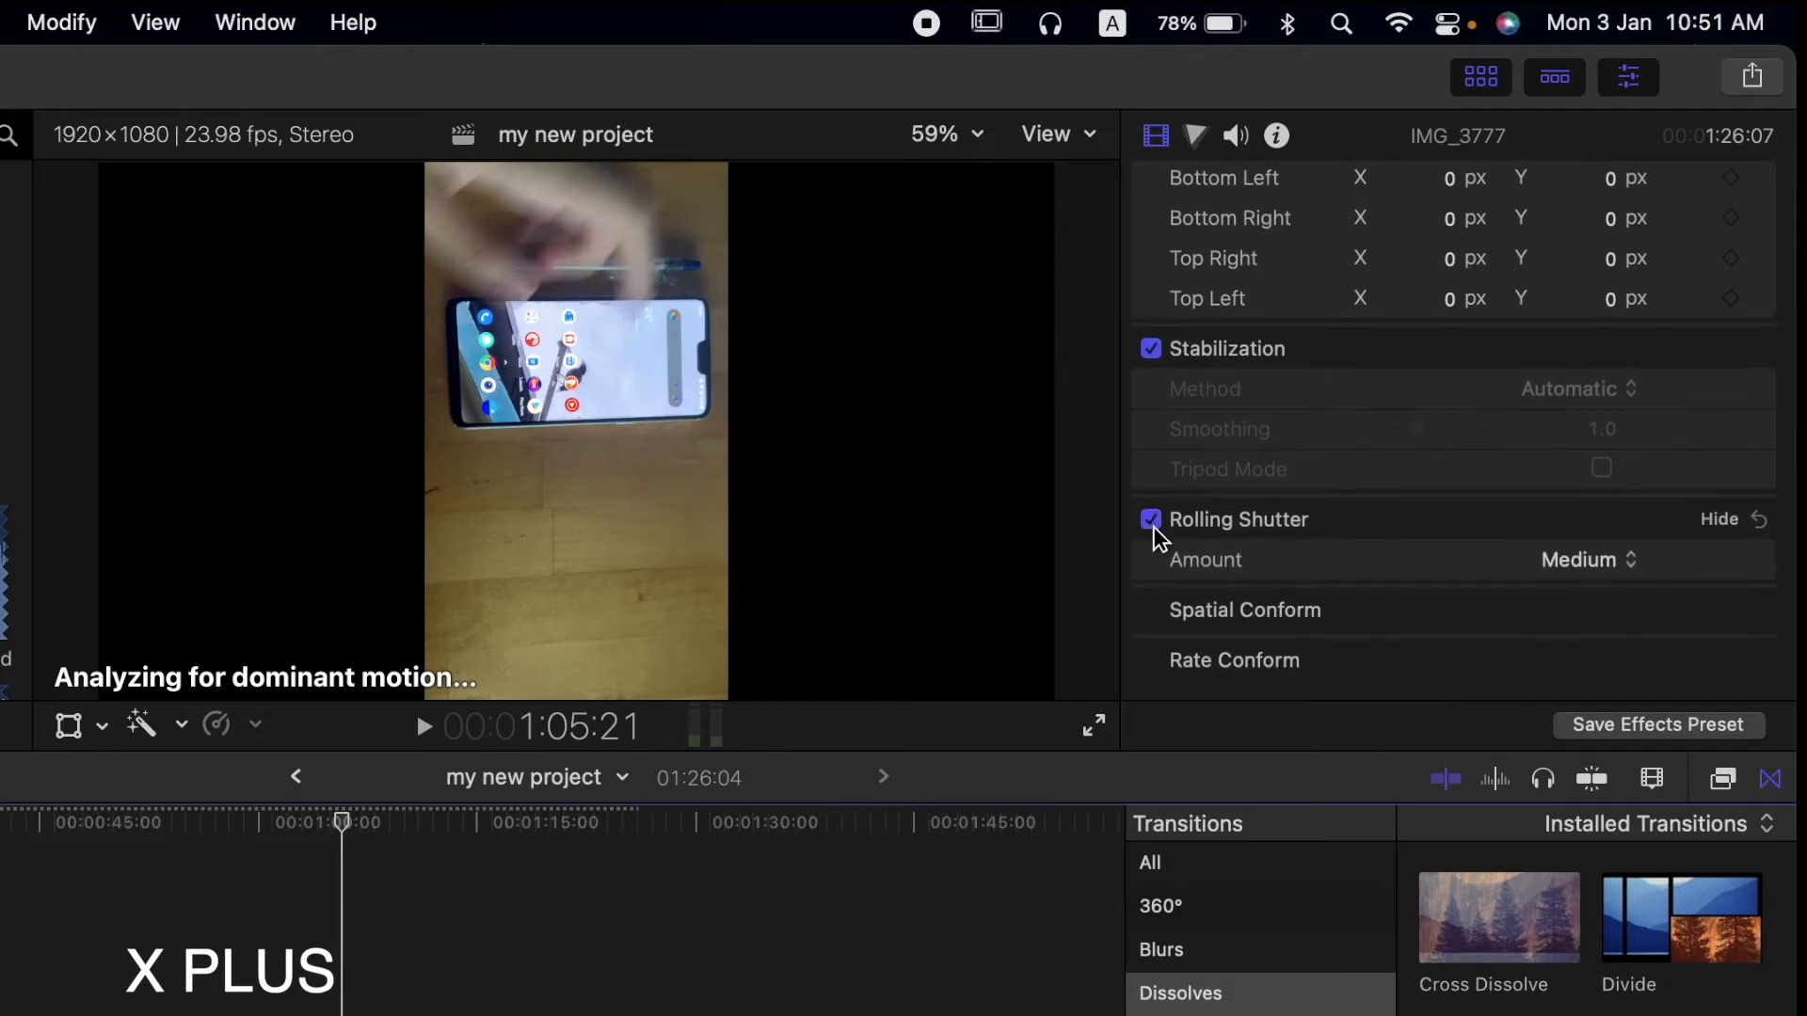
pyautogui.click(1604, 564)
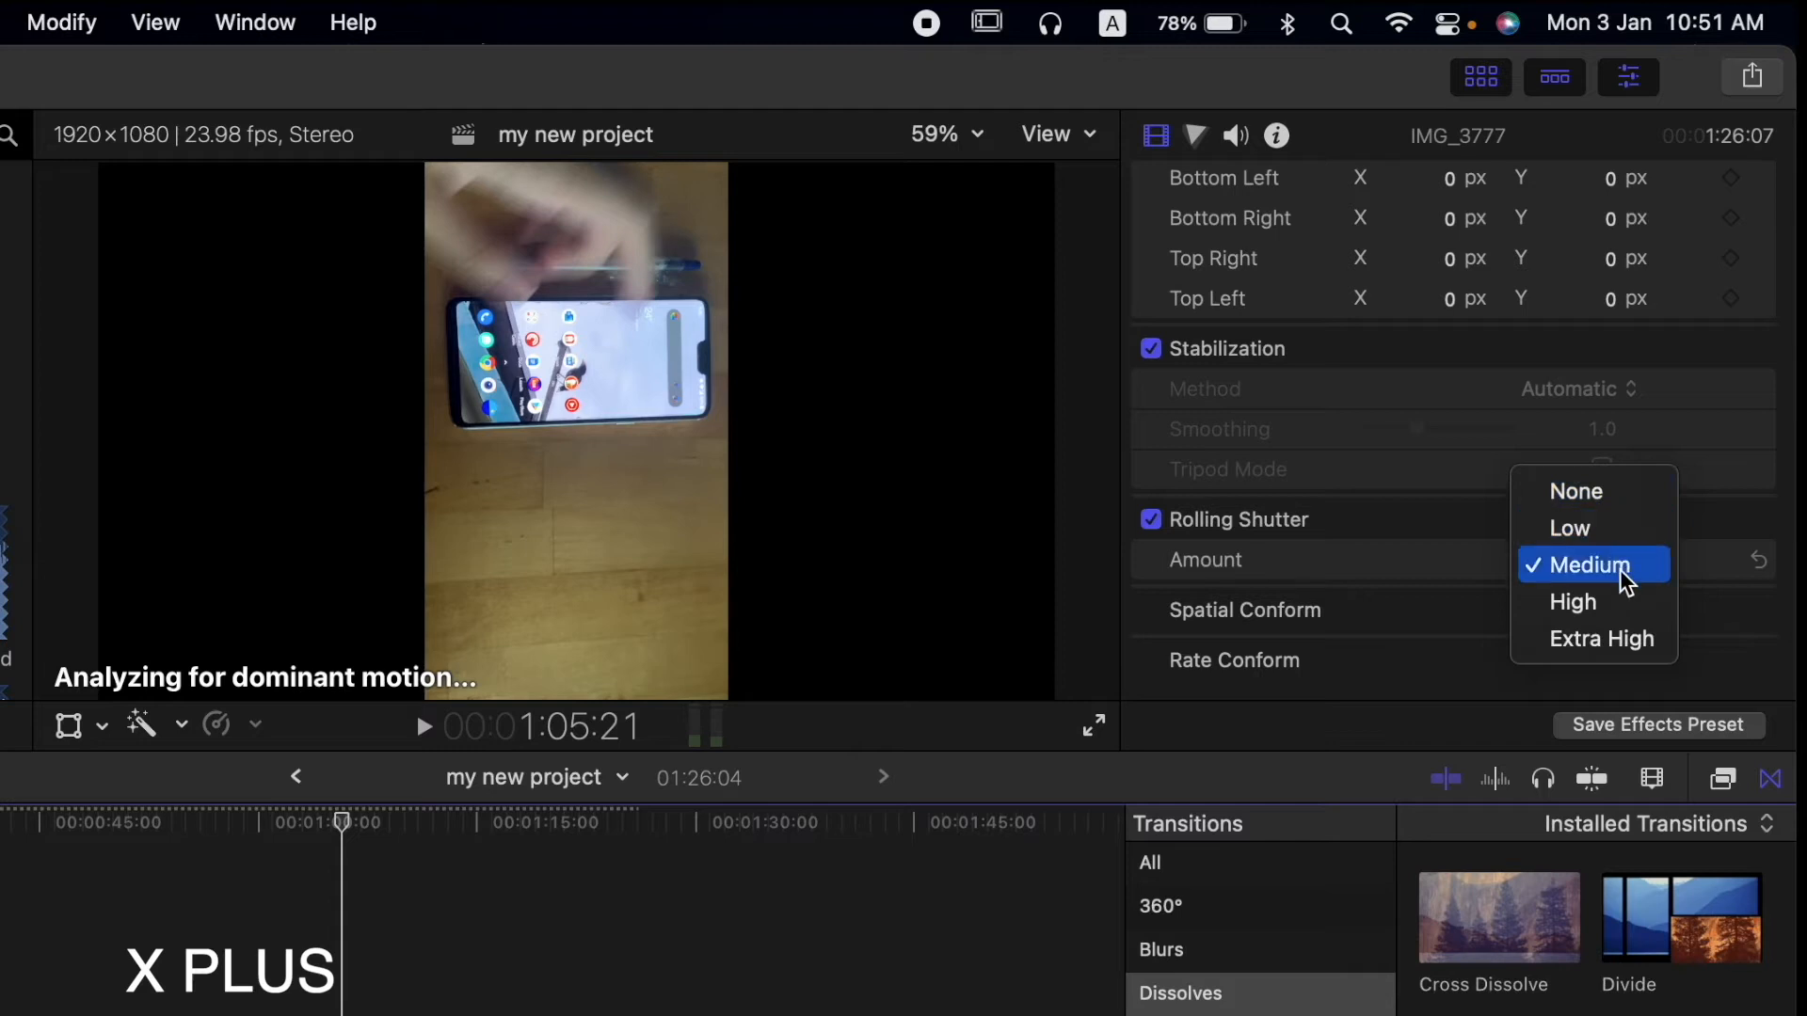
pyautogui.click(1623, 569)
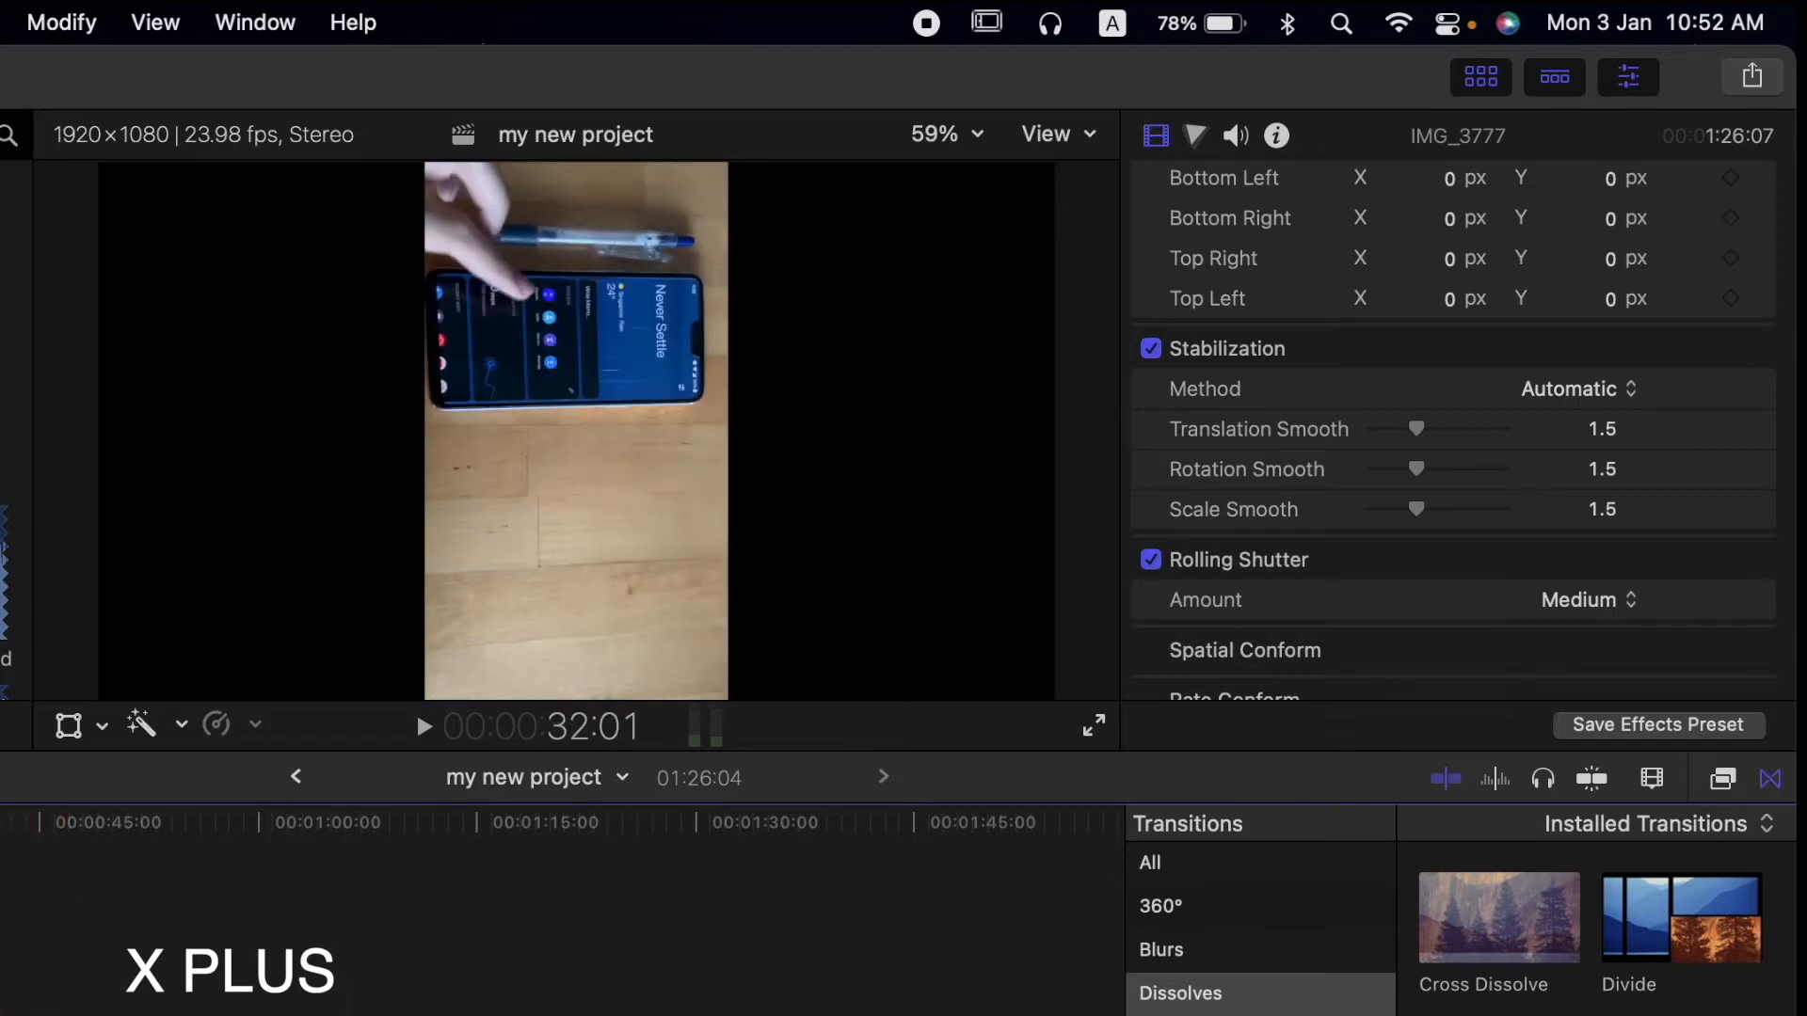
# - Play the stabilized clip from 32:01 to about 46:14, and turn off its Rolling Shutter correction
pyautogui.press('space')
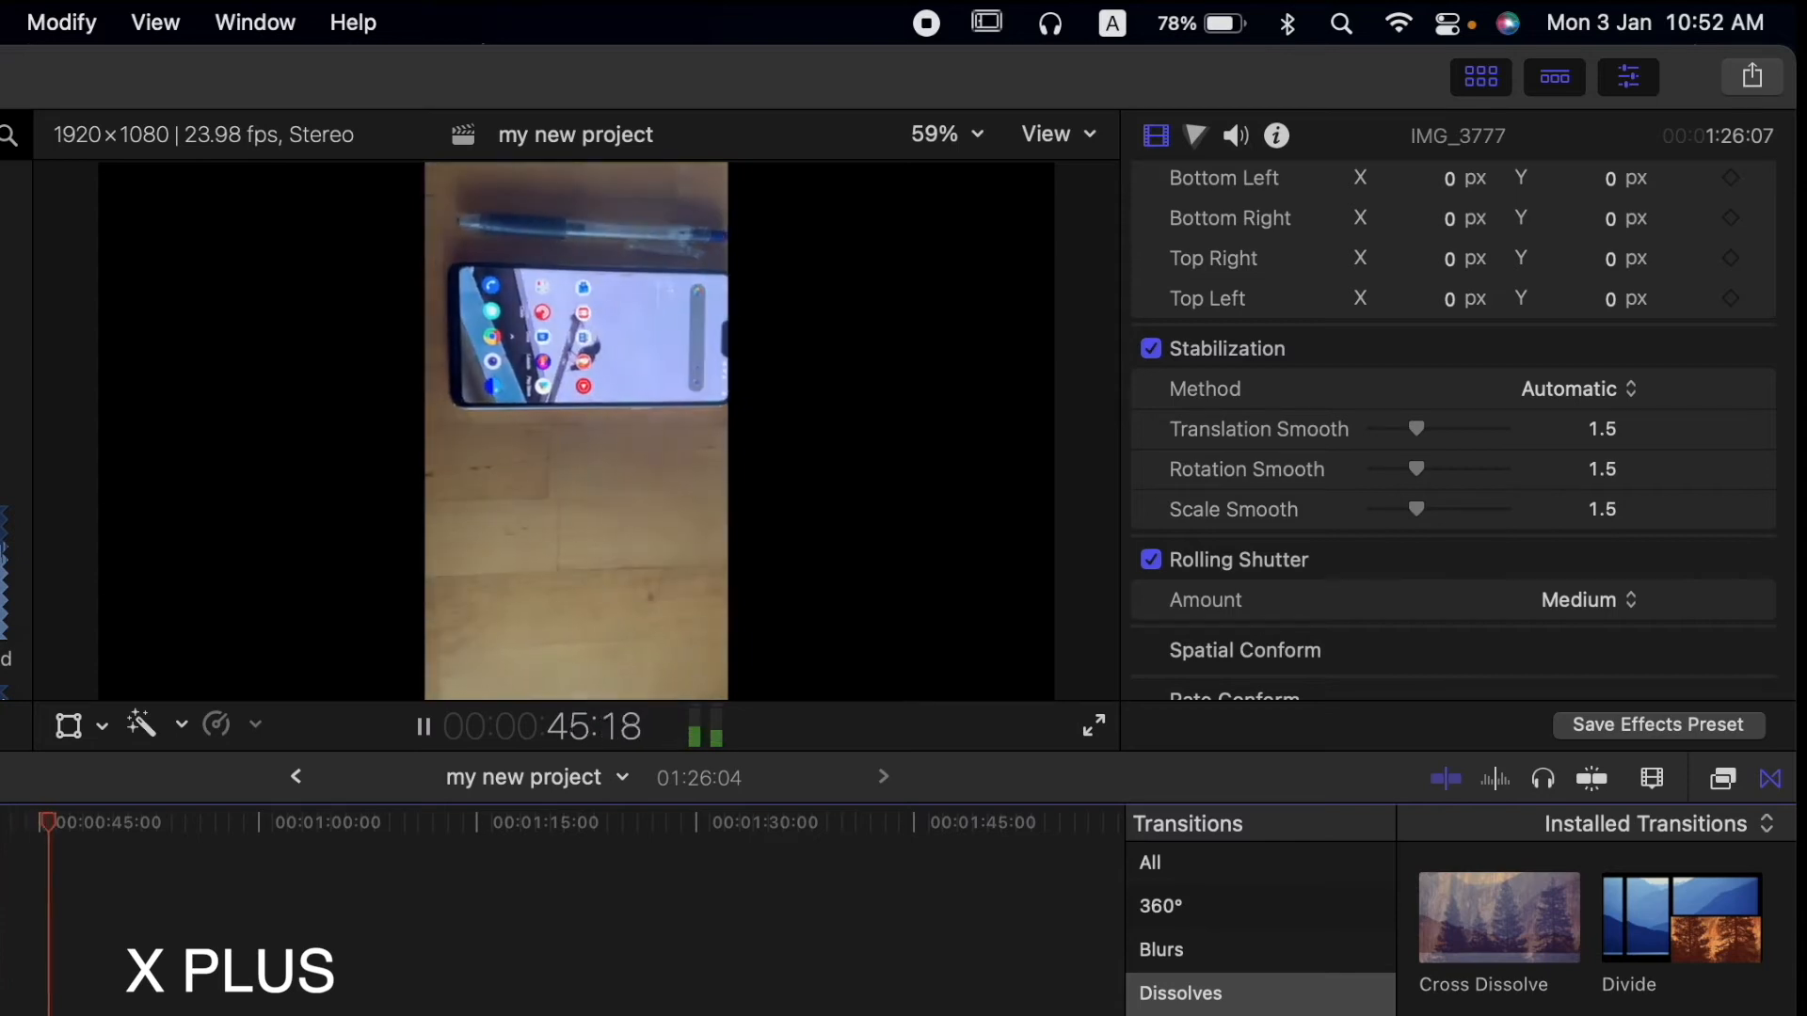
pyautogui.press('space')
pyautogui.scroll(2, 1702, 516)
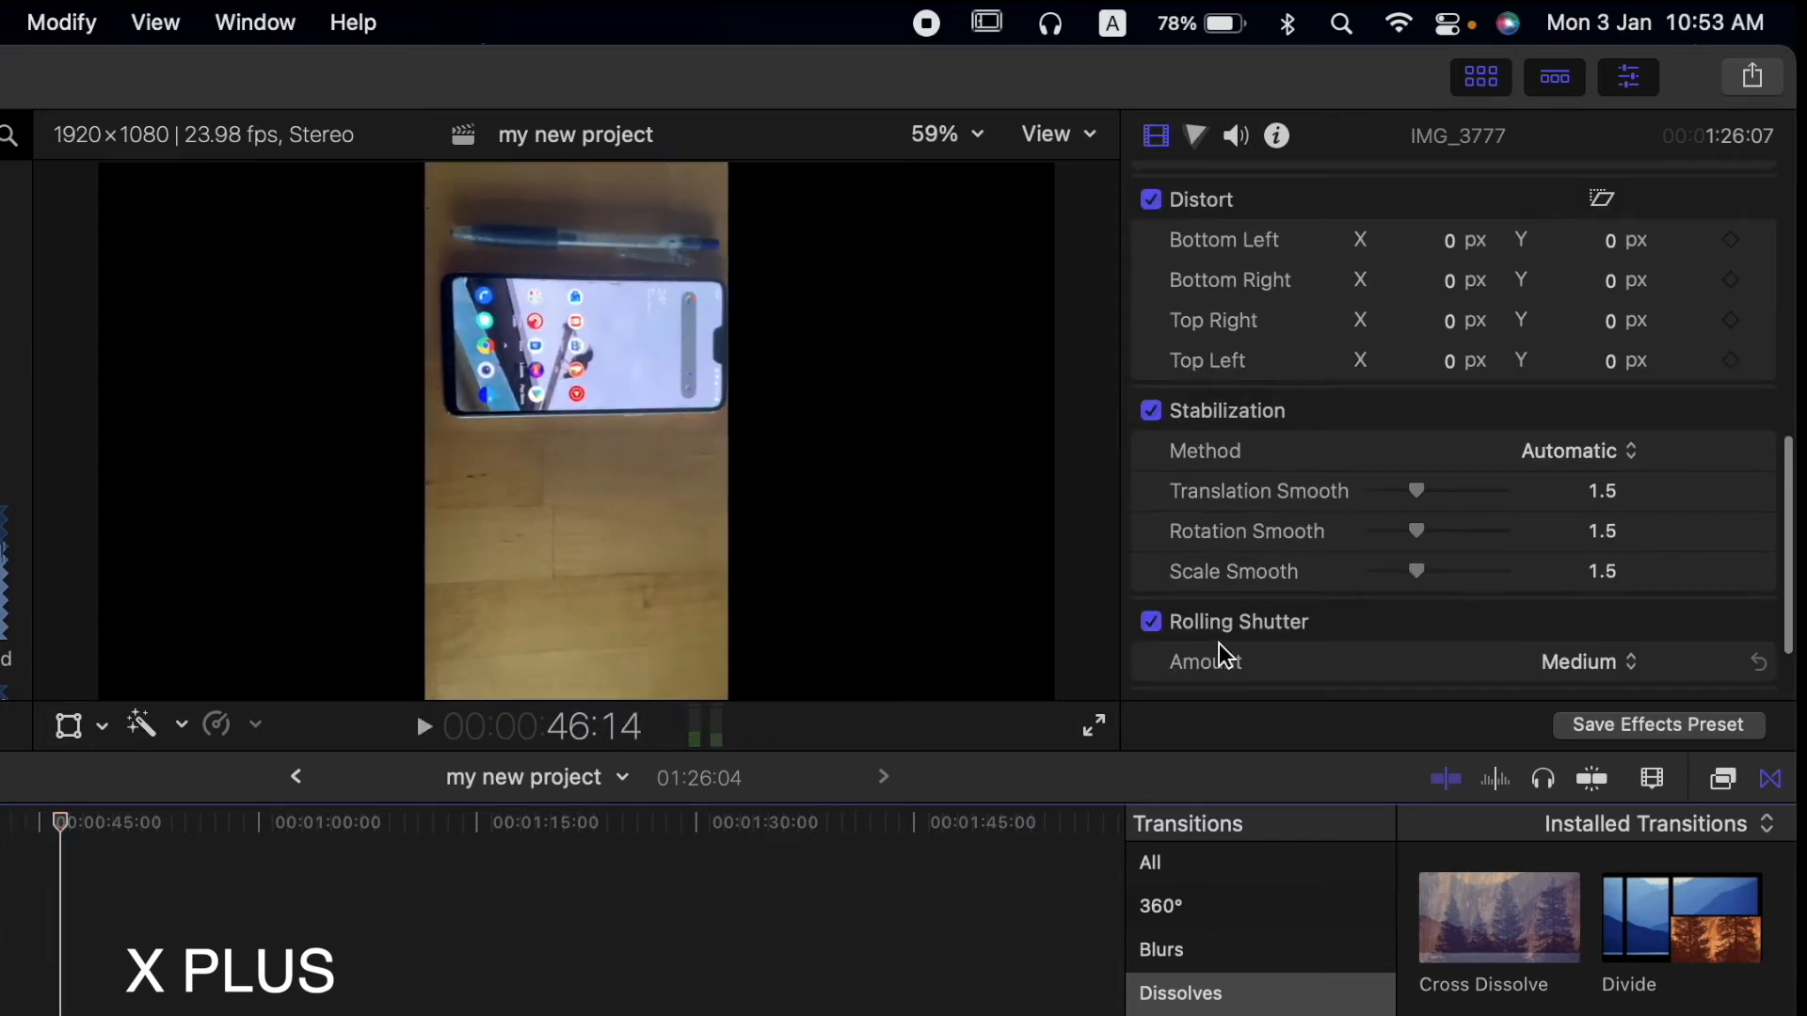
pyautogui.click(1152, 622)
# - Switch the clip's Transform and Crop settings off and back on
pyautogui.scroll(10, 1443, 365)
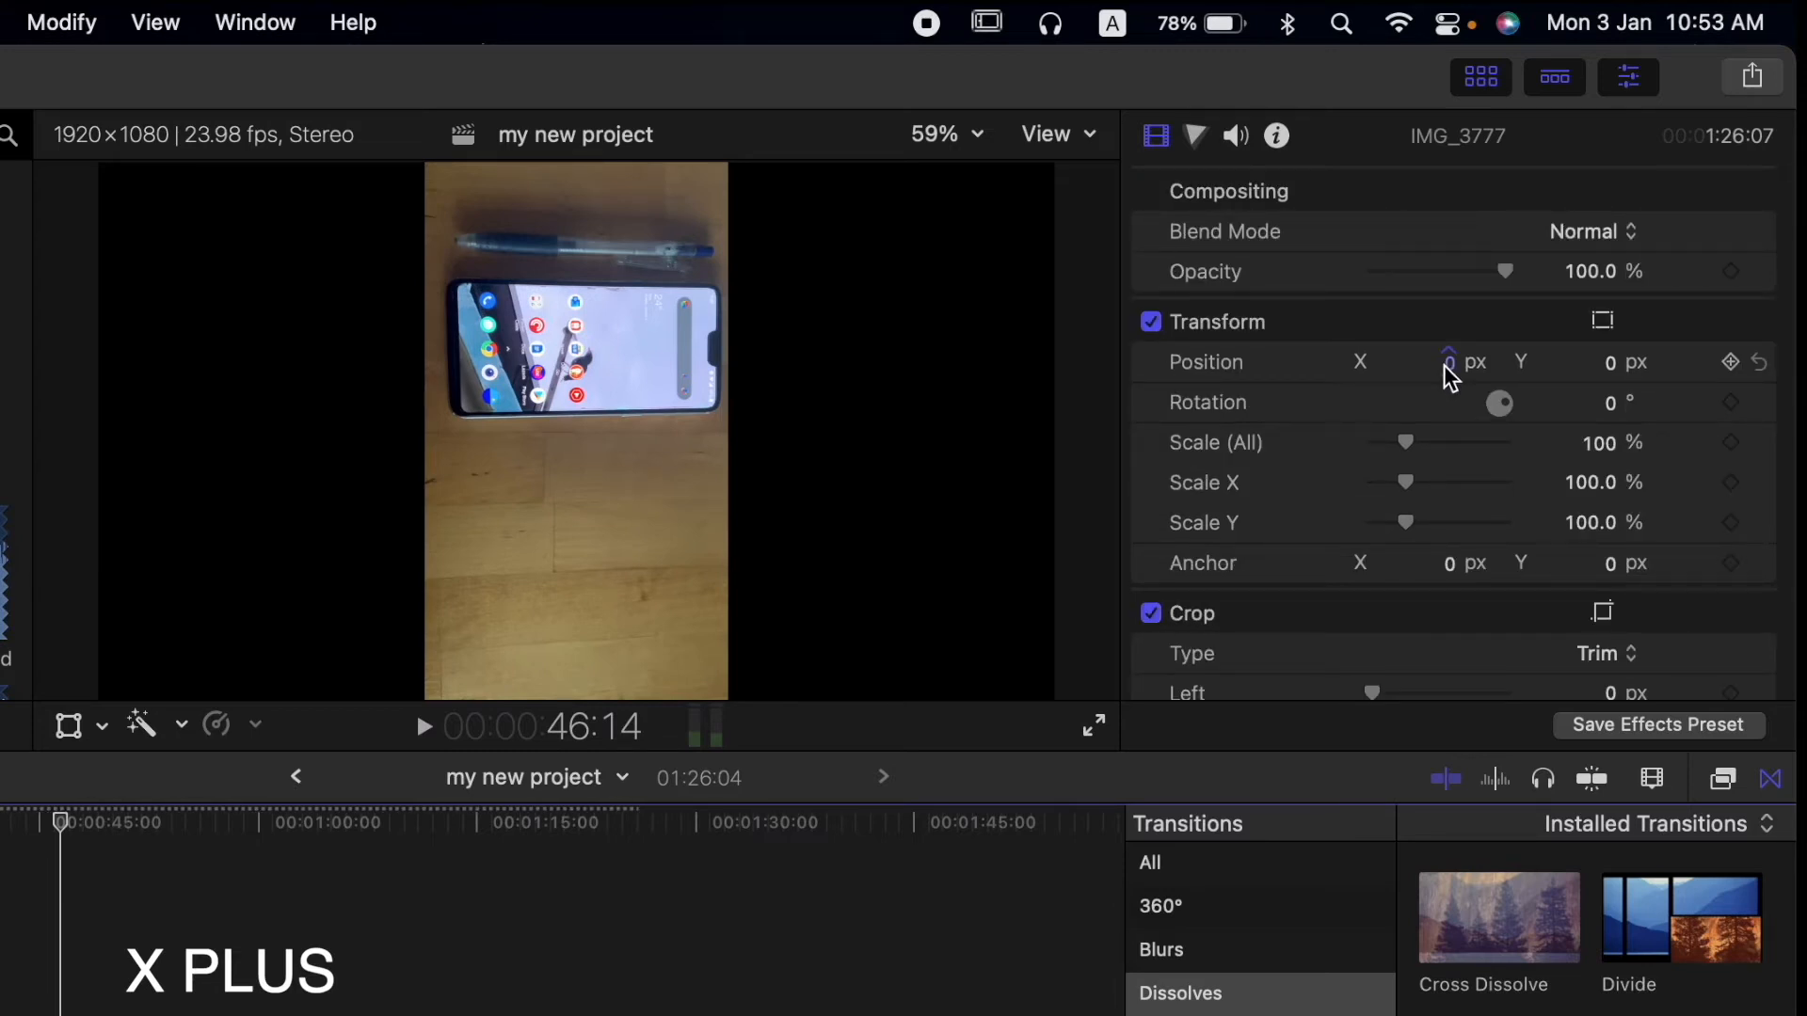
pyautogui.click(1153, 323)
pyautogui.click(1154, 322)
pyautogui.click(1154, 325)
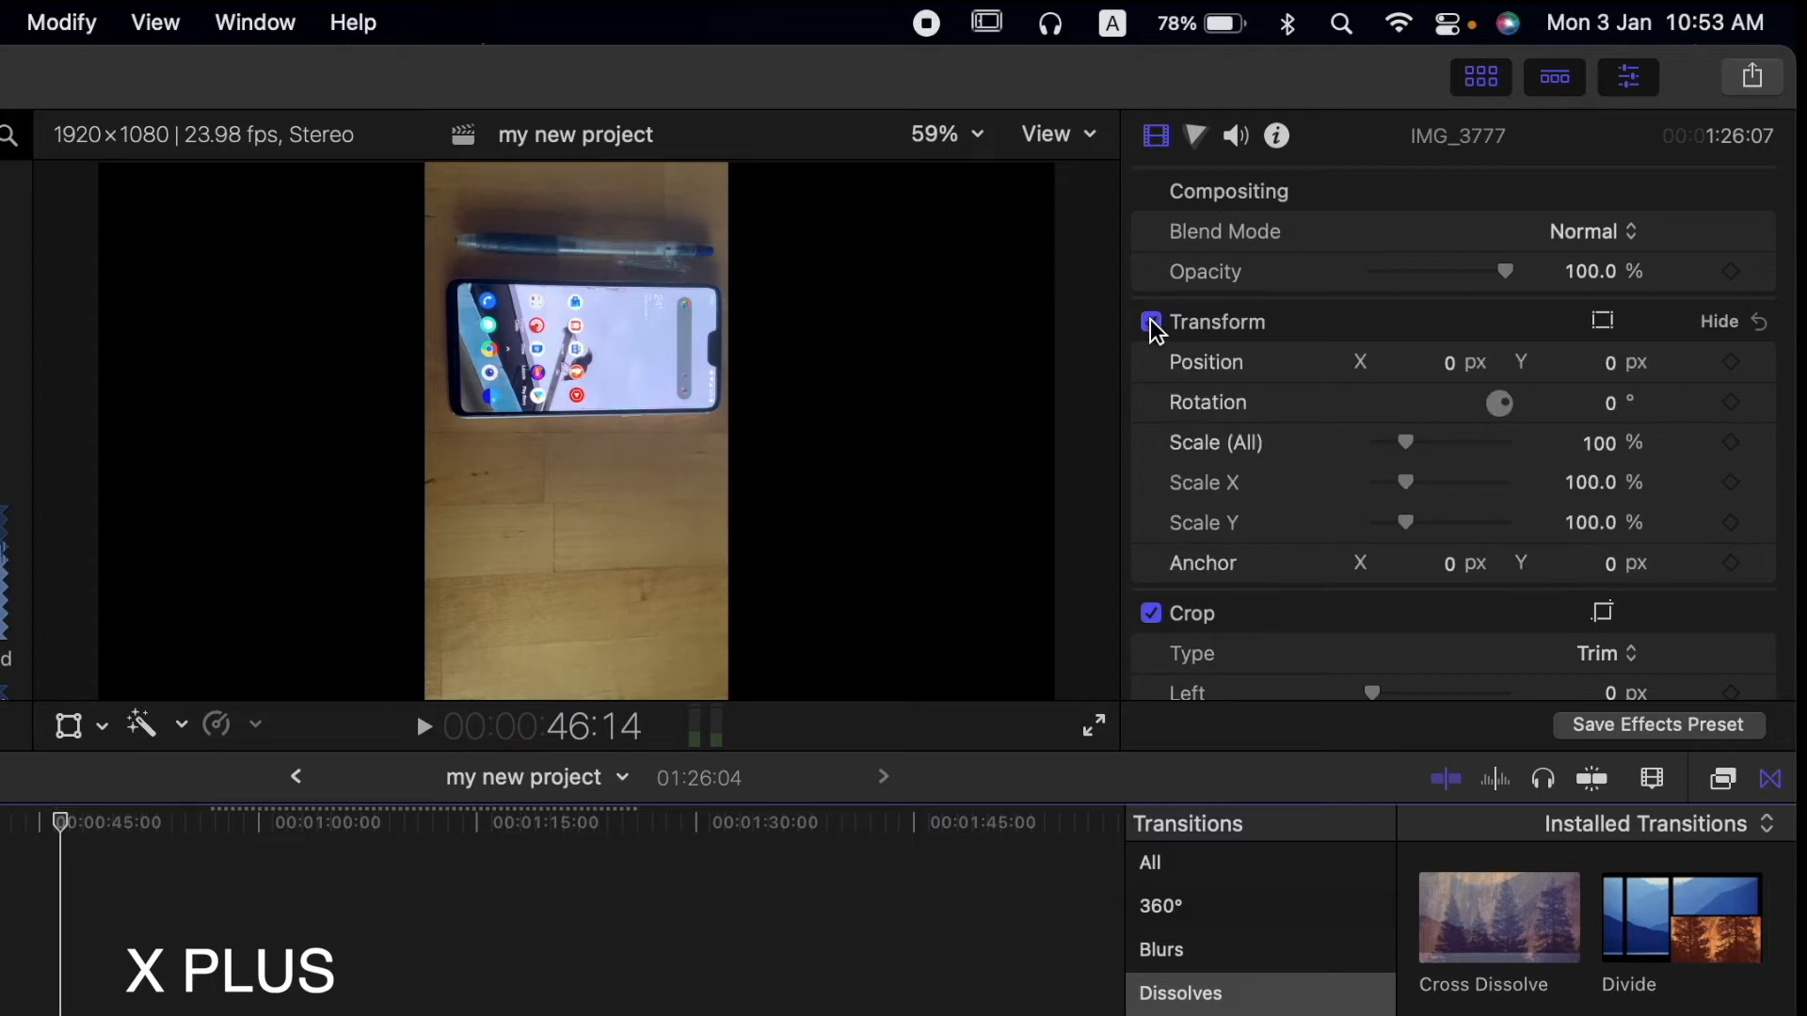
pyautogui.click(1156, 614)
pyautogui.click(1154, 614)
# - Try distorting the Bottom Left corner to 253 px in X, switch Distort off and on to compare, and reset the corner
pyautogui.scroll(-6, 1159, 617)
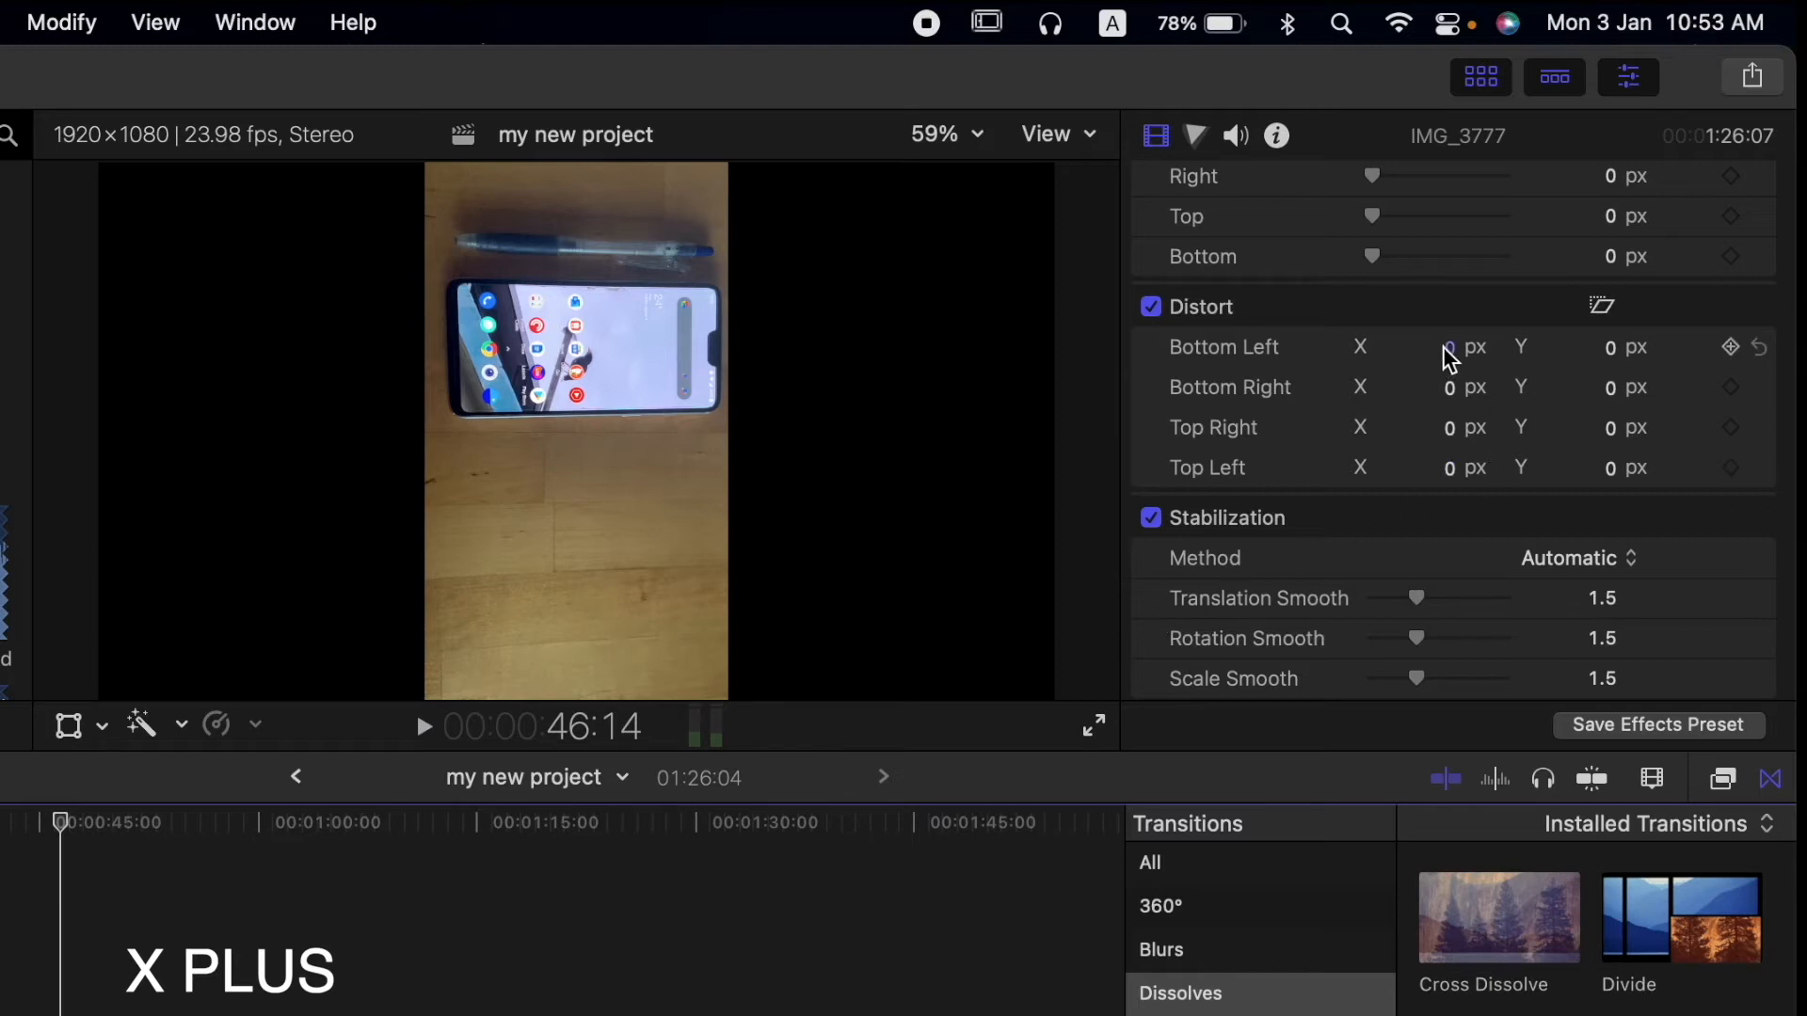
pyautogui.moveTo(1450, 358); pyautogui.dragTo(1355, 353)
pyautogui.click(1151, 308)
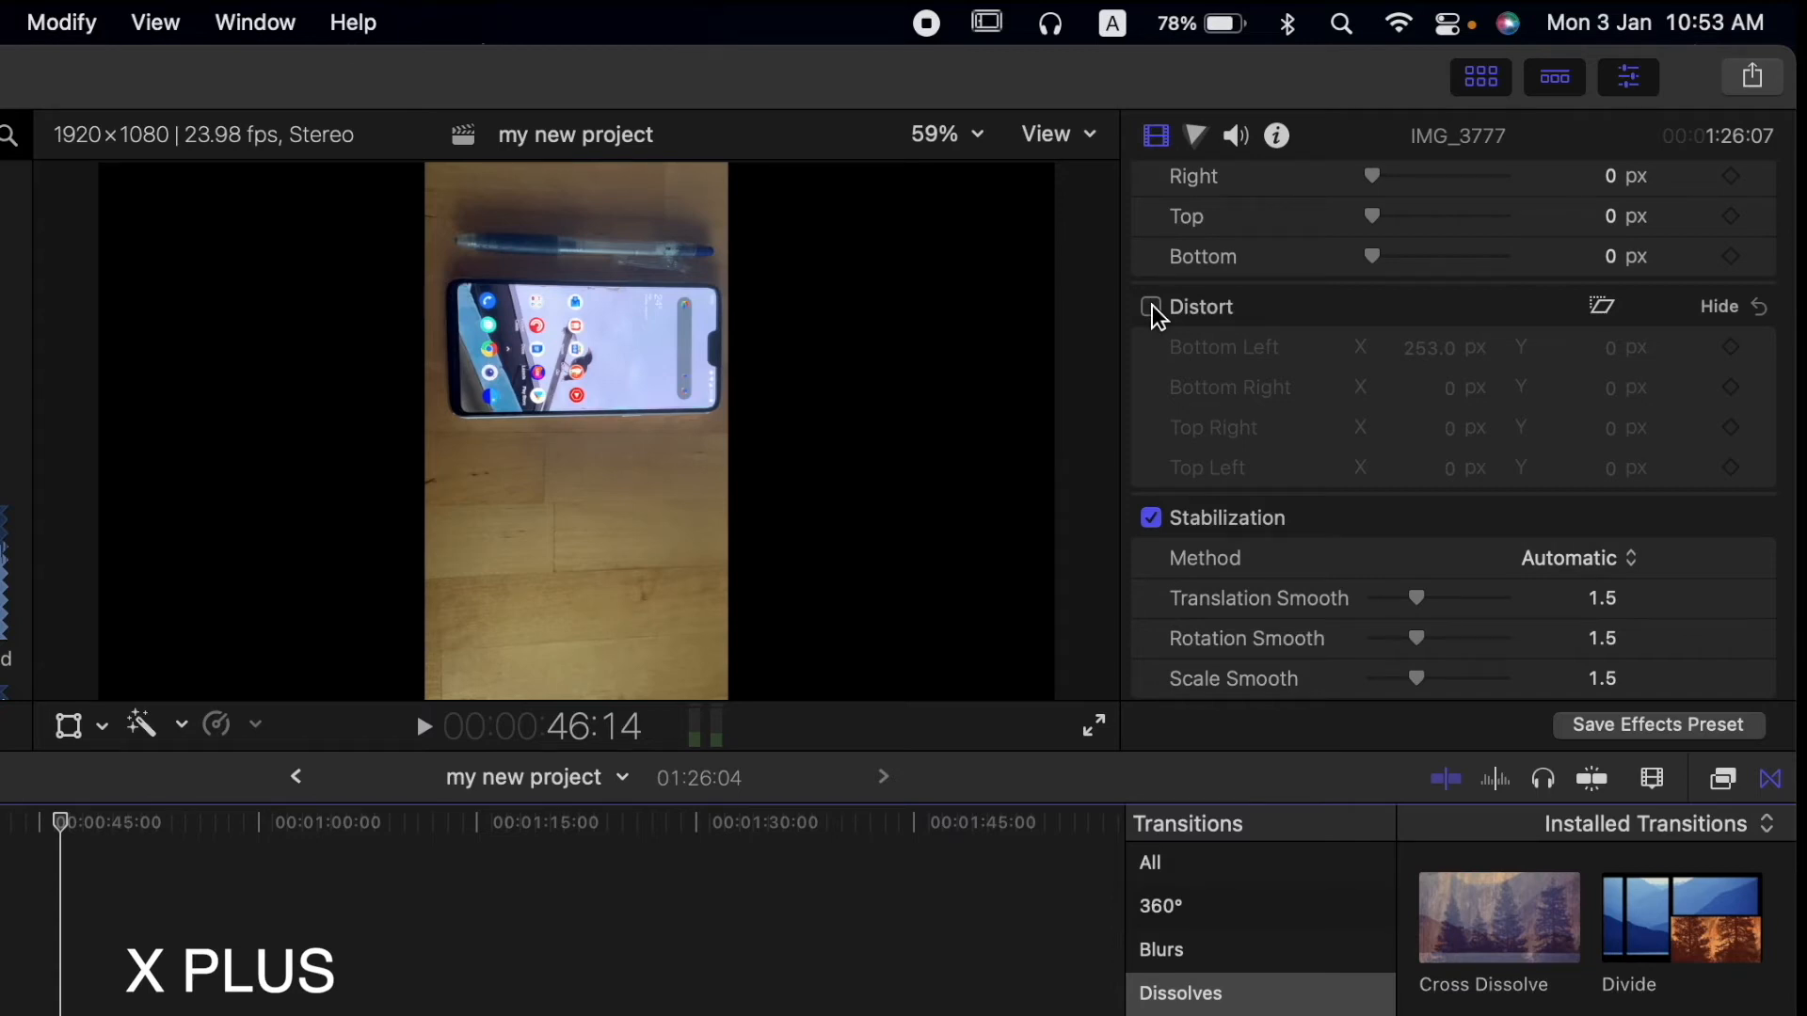
pyautogui.click(1152, 308)
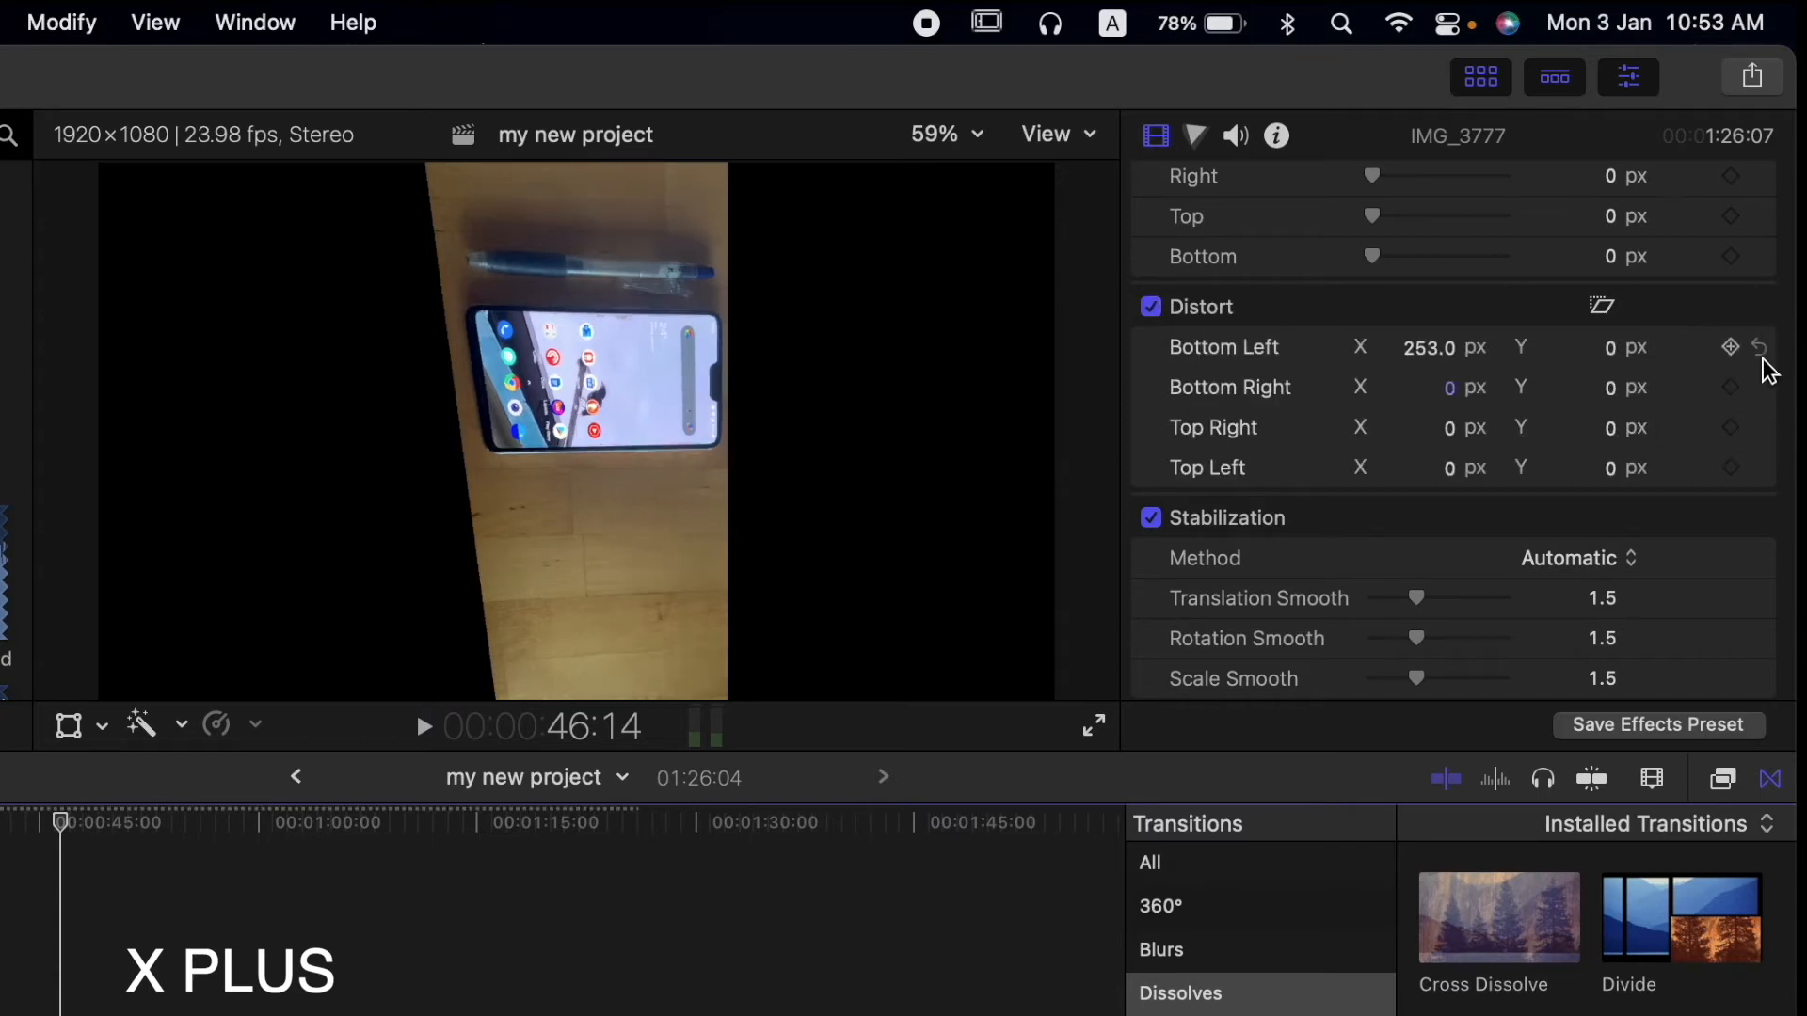
pyautogui.click(1760, 350)
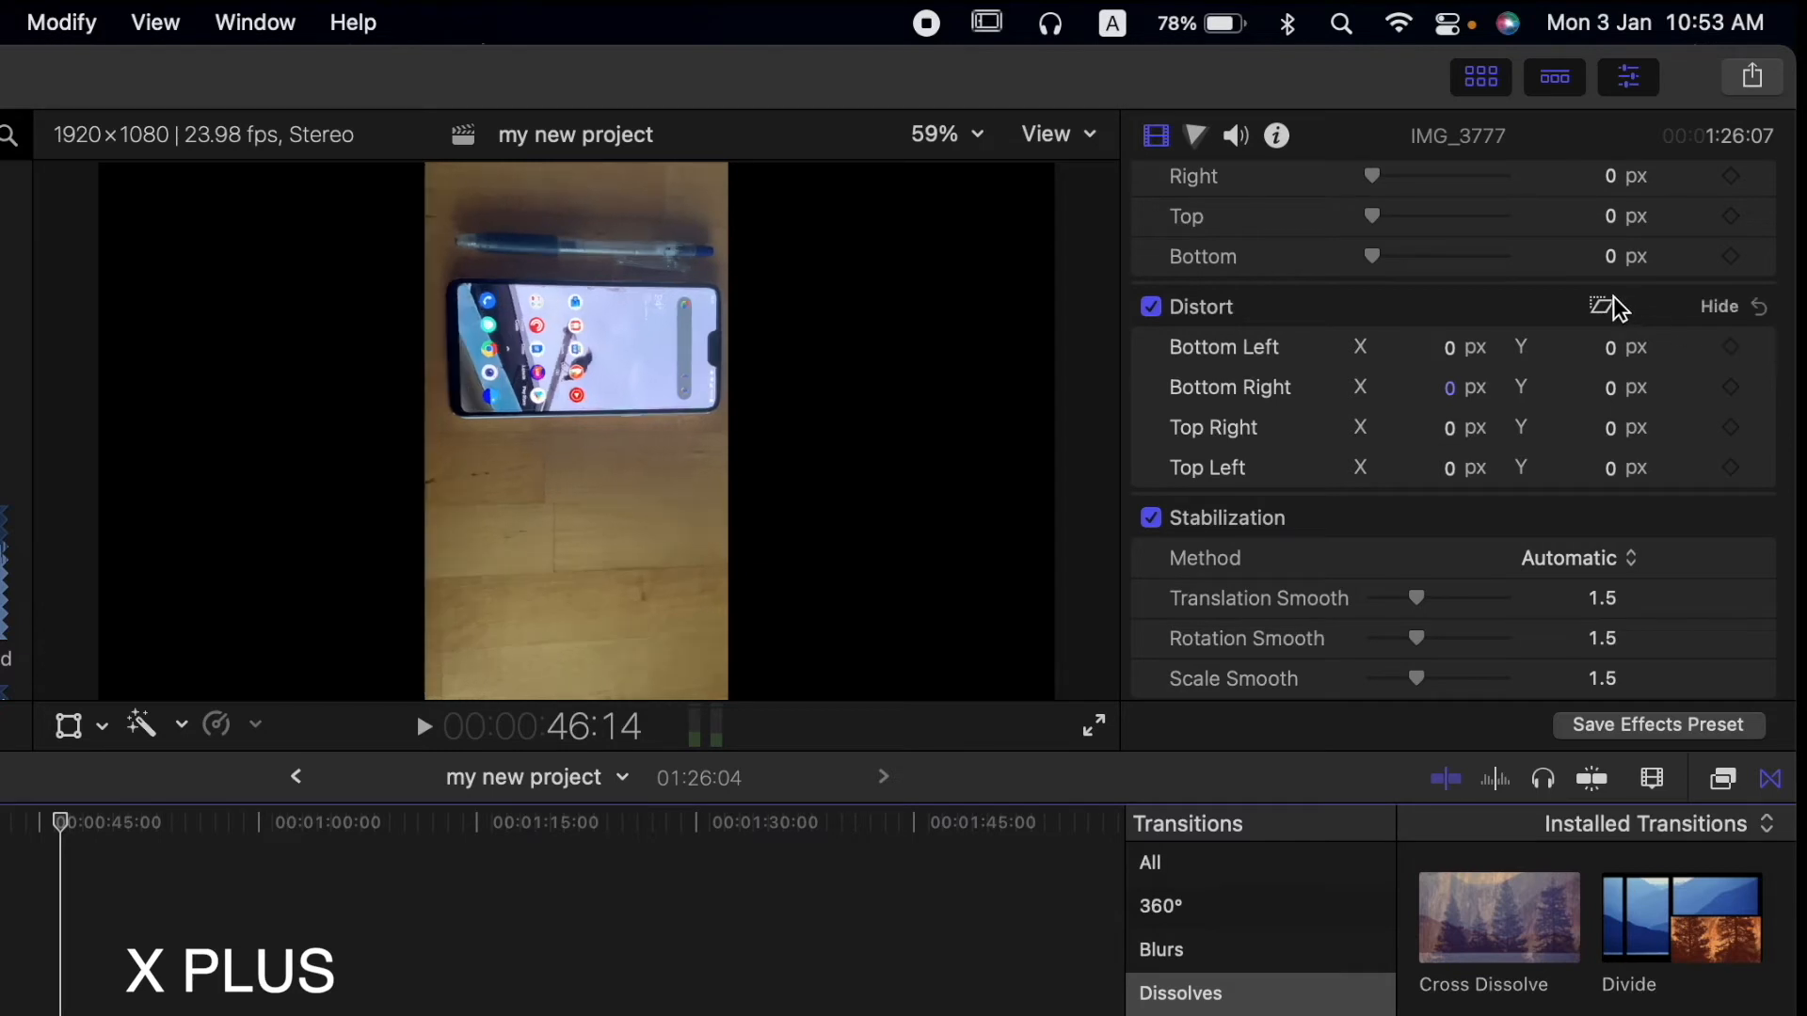
# - Examine the clip's color correction settings, including the available correction types and the Color, Saturation and Exposure controls
pyautogui.scroll(10, 1613, 306)
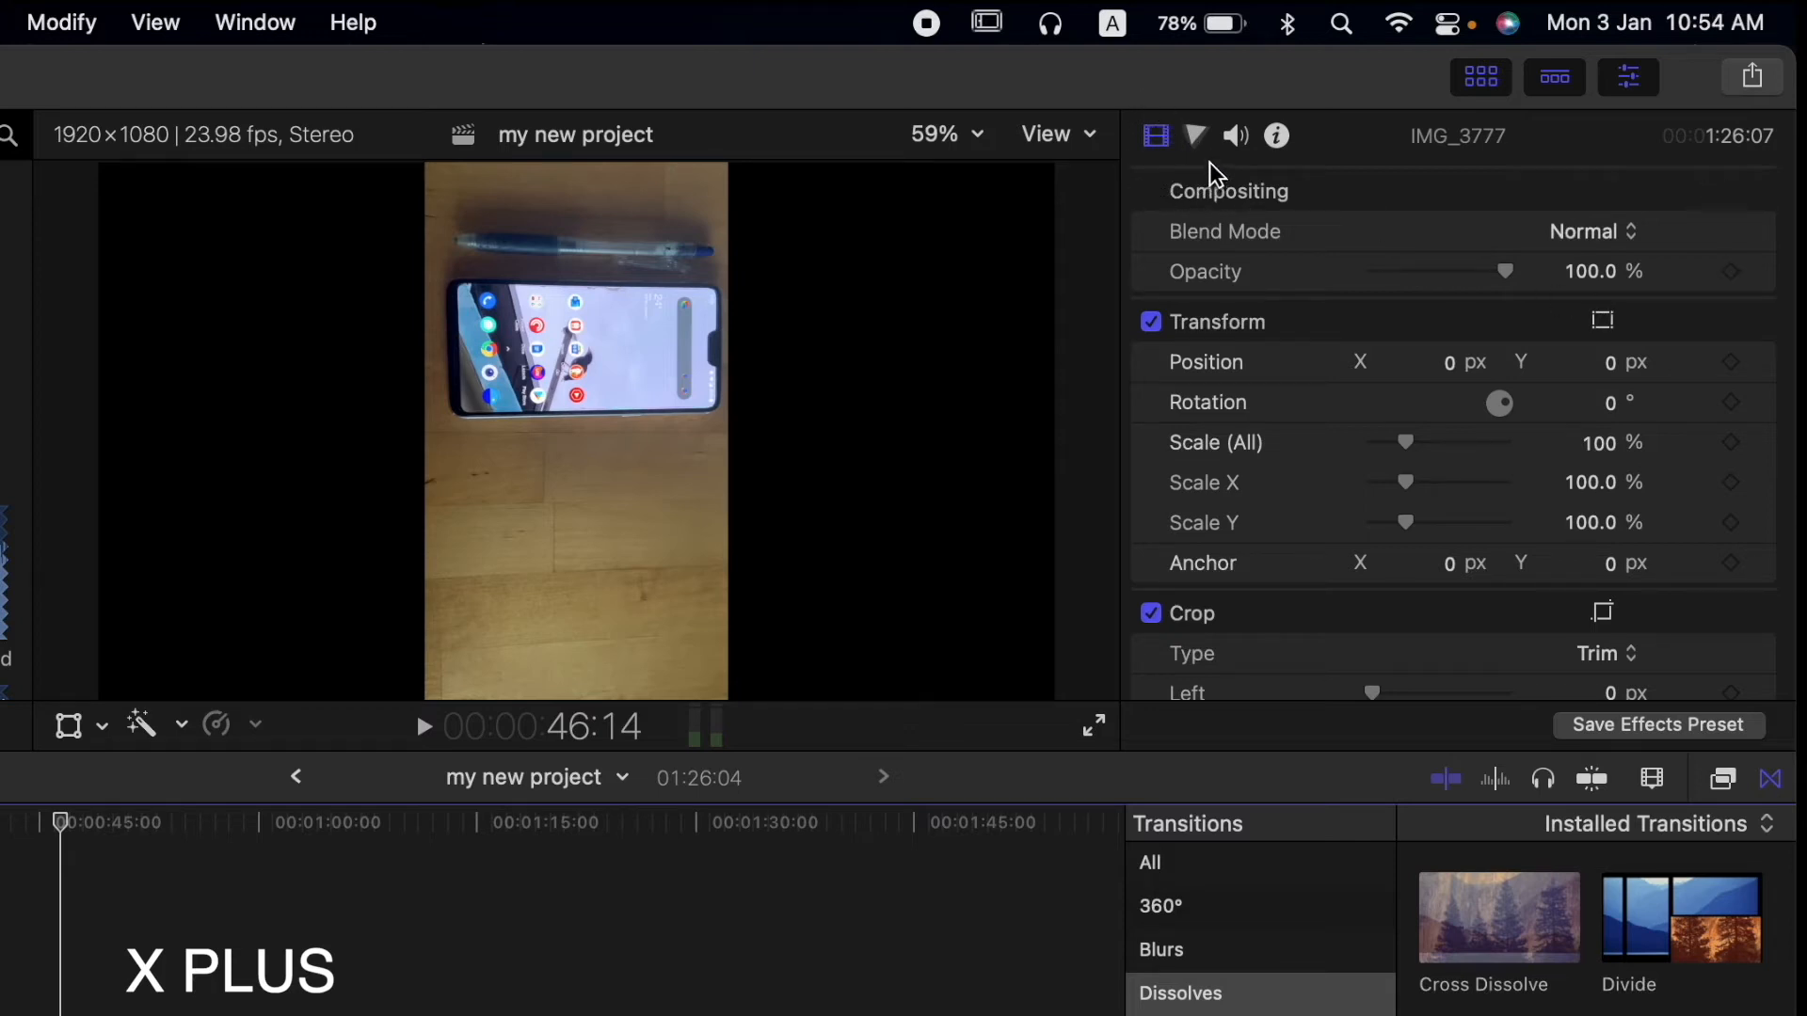
pyautogui.click(1197, 137)
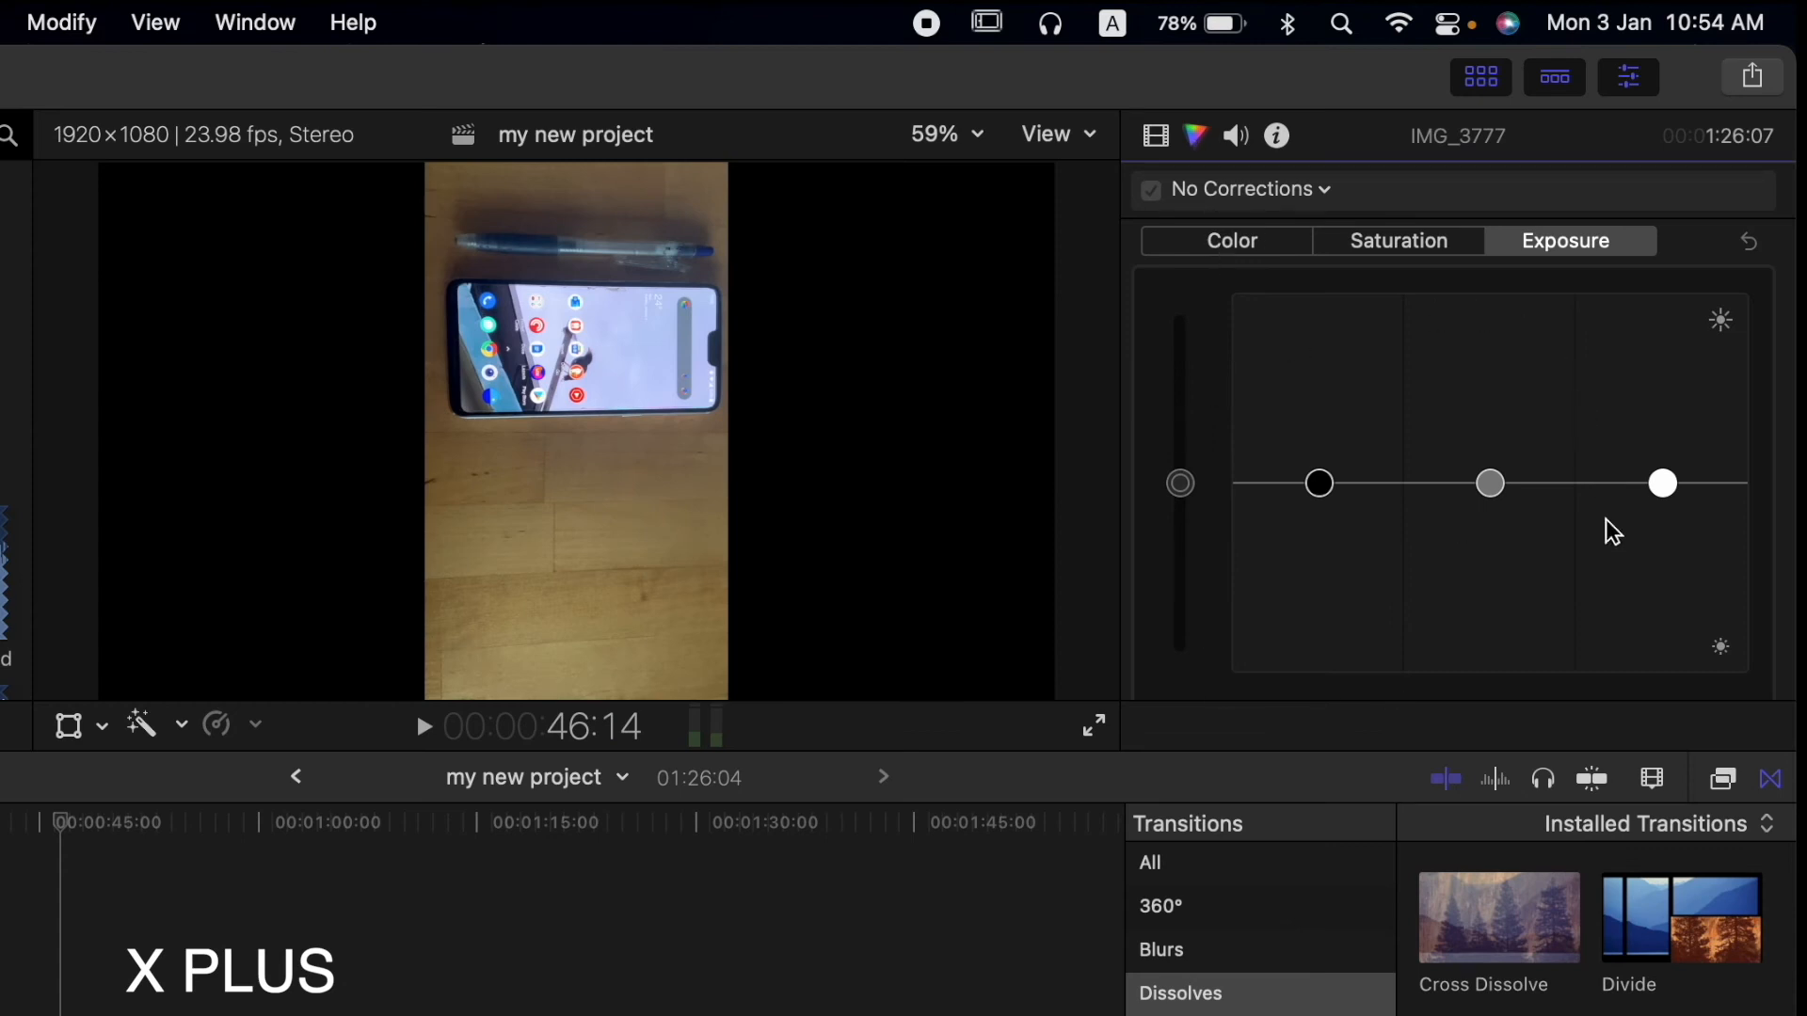
pyautogui.click(1318, 192)
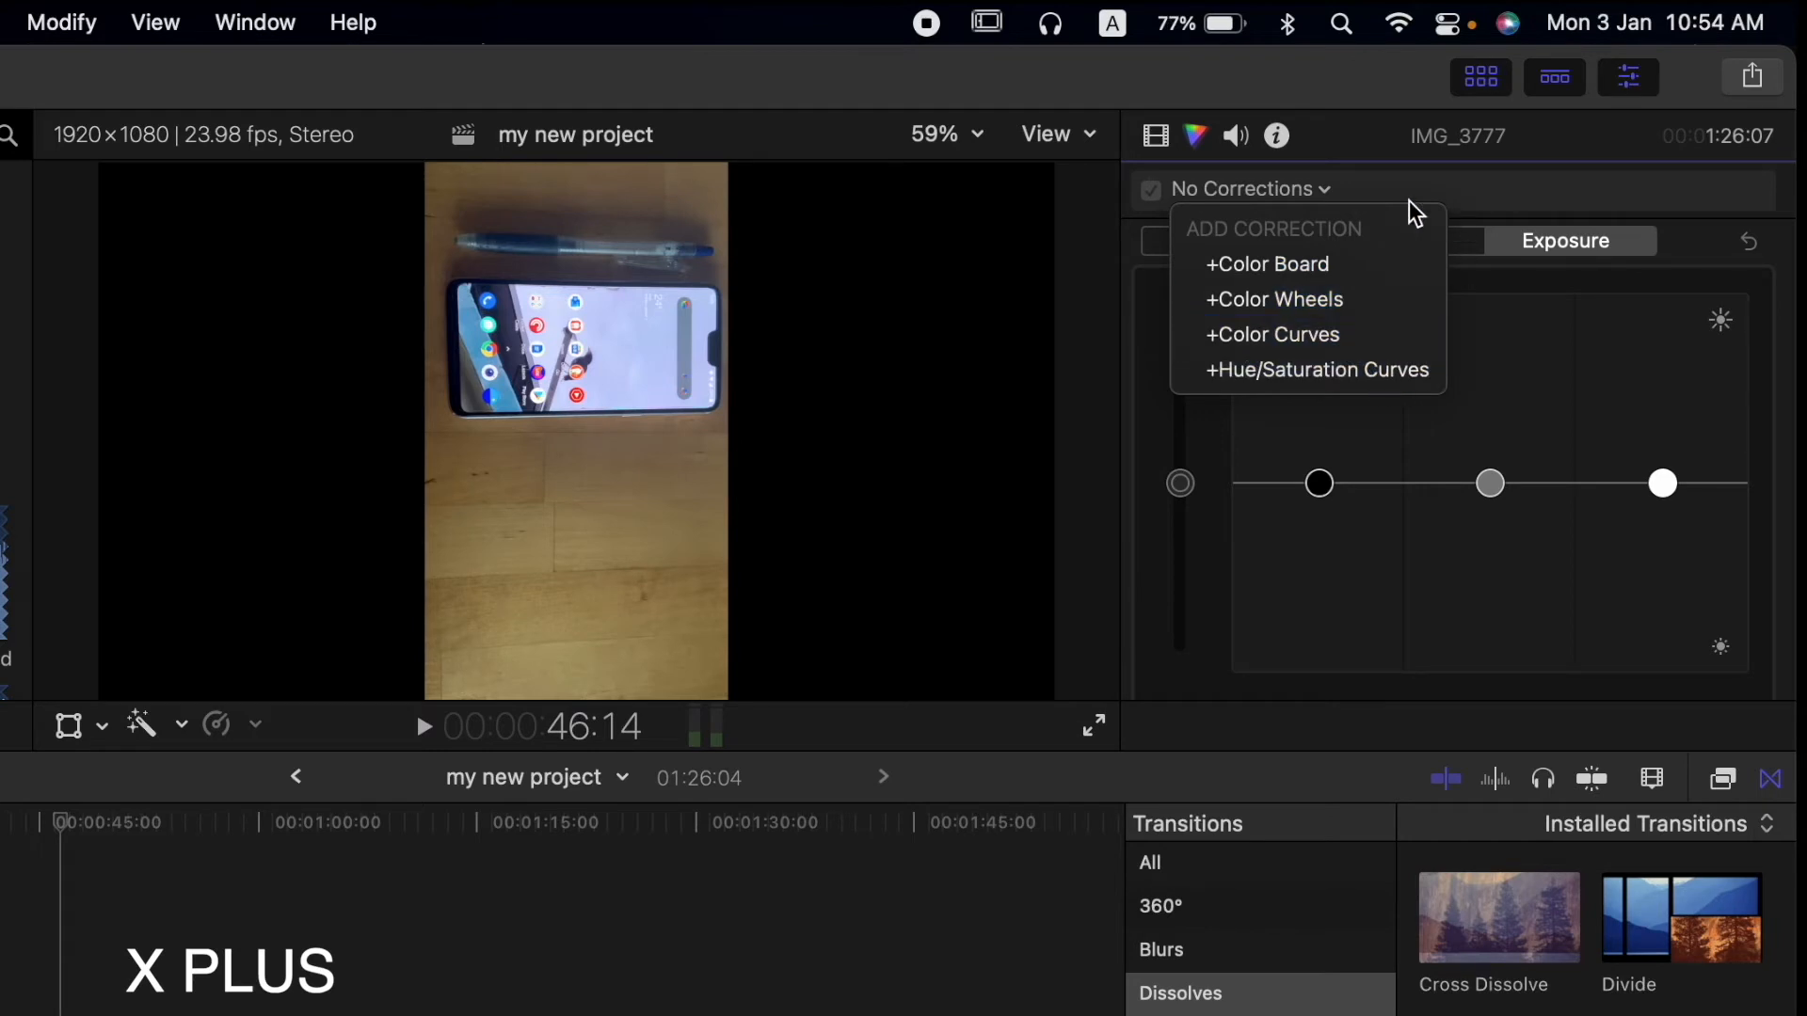
pyautogui.click(1320, 188)
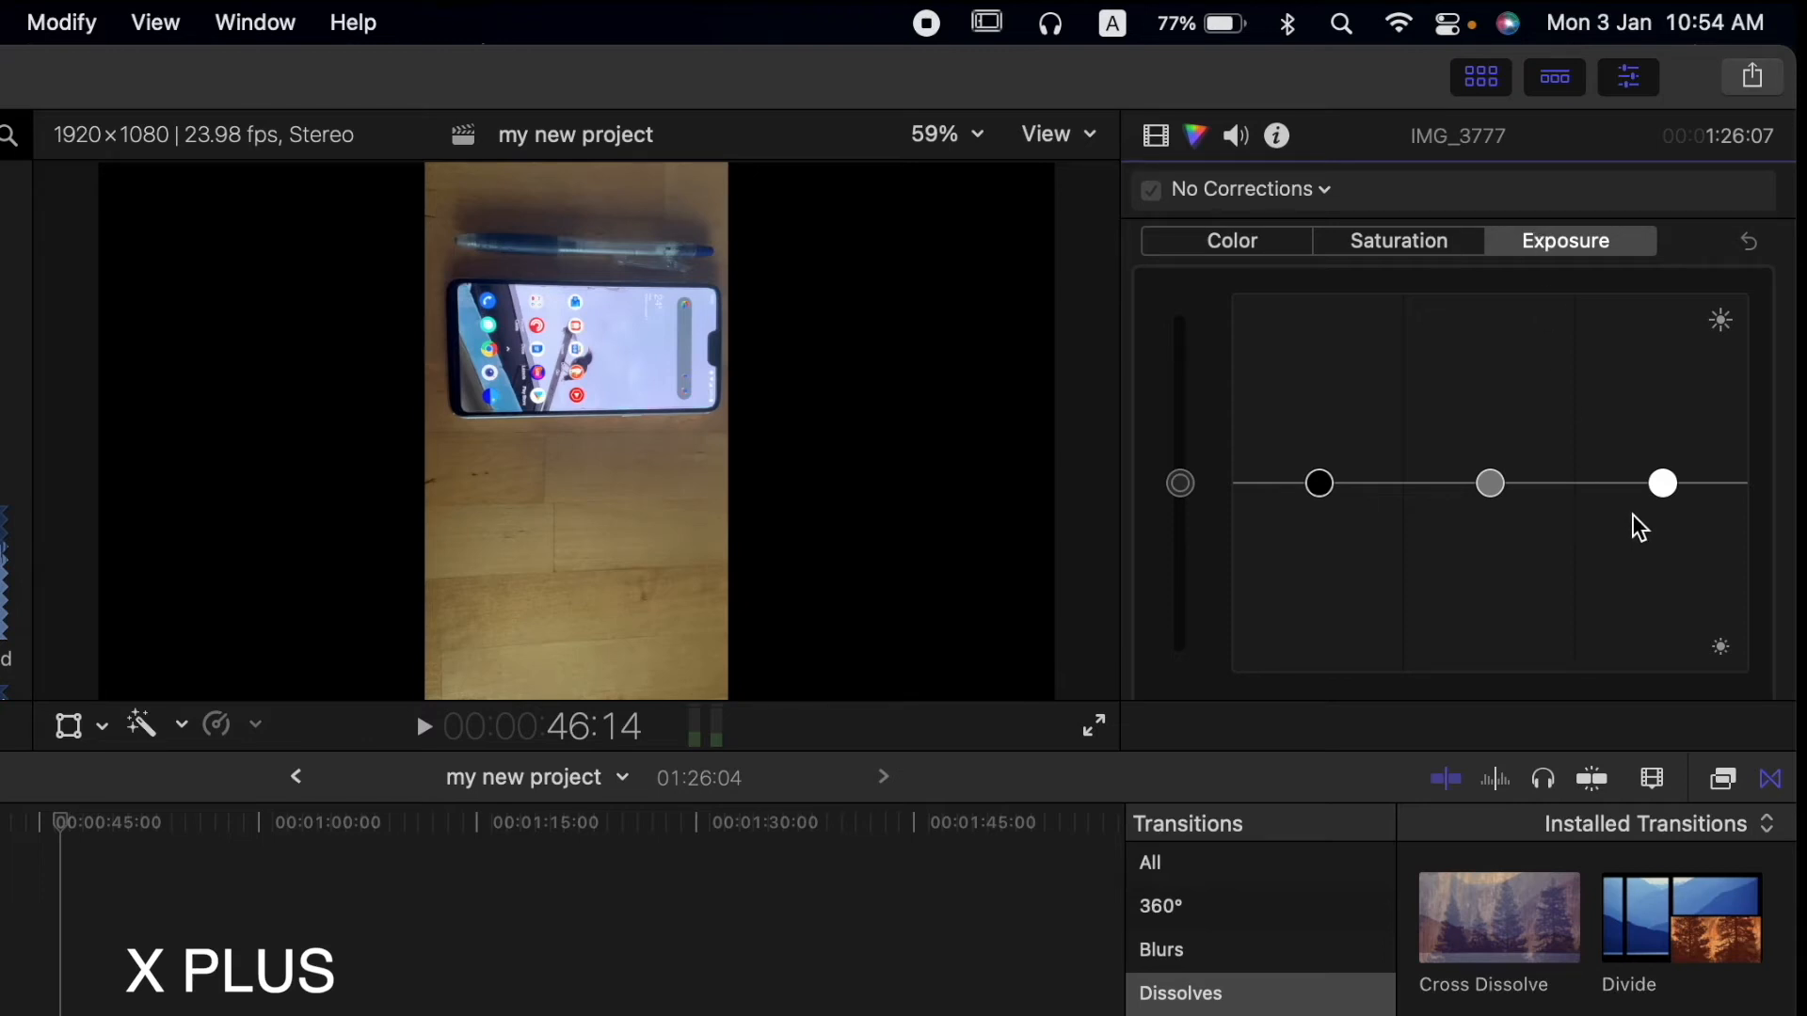
pyautogui.click(1455, 245)
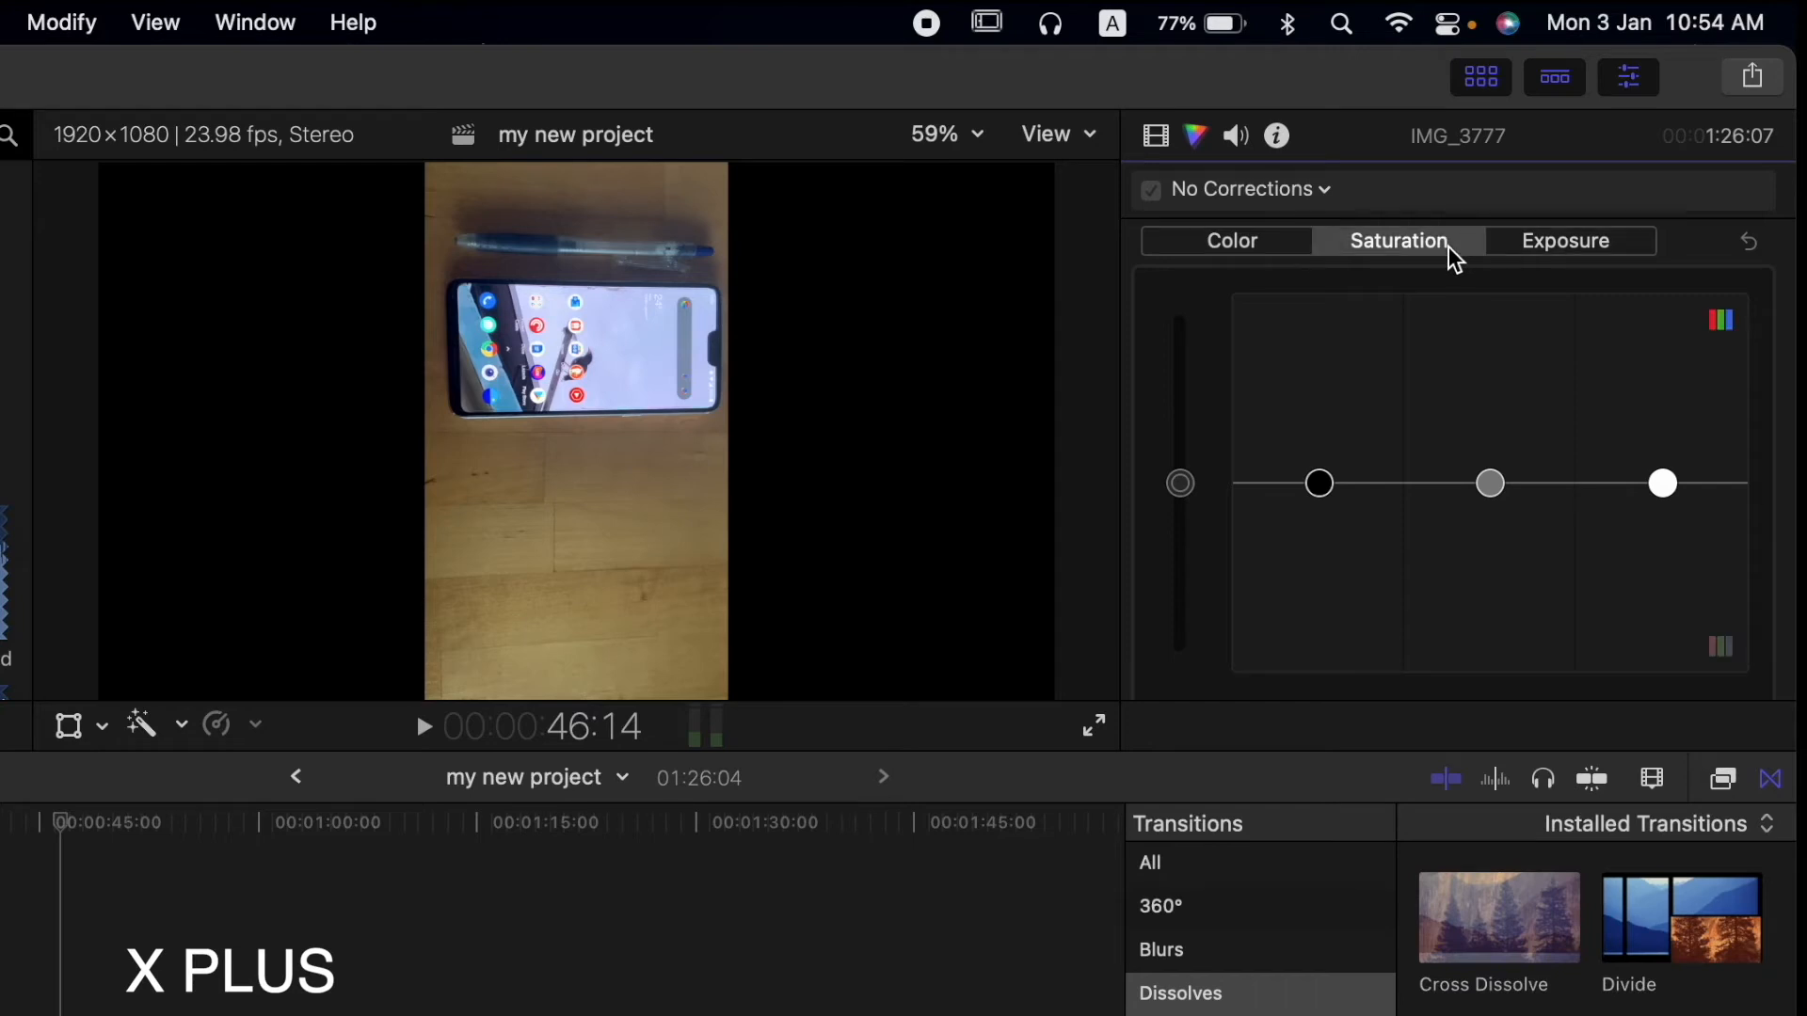
pyautogui.click(1283, 252)
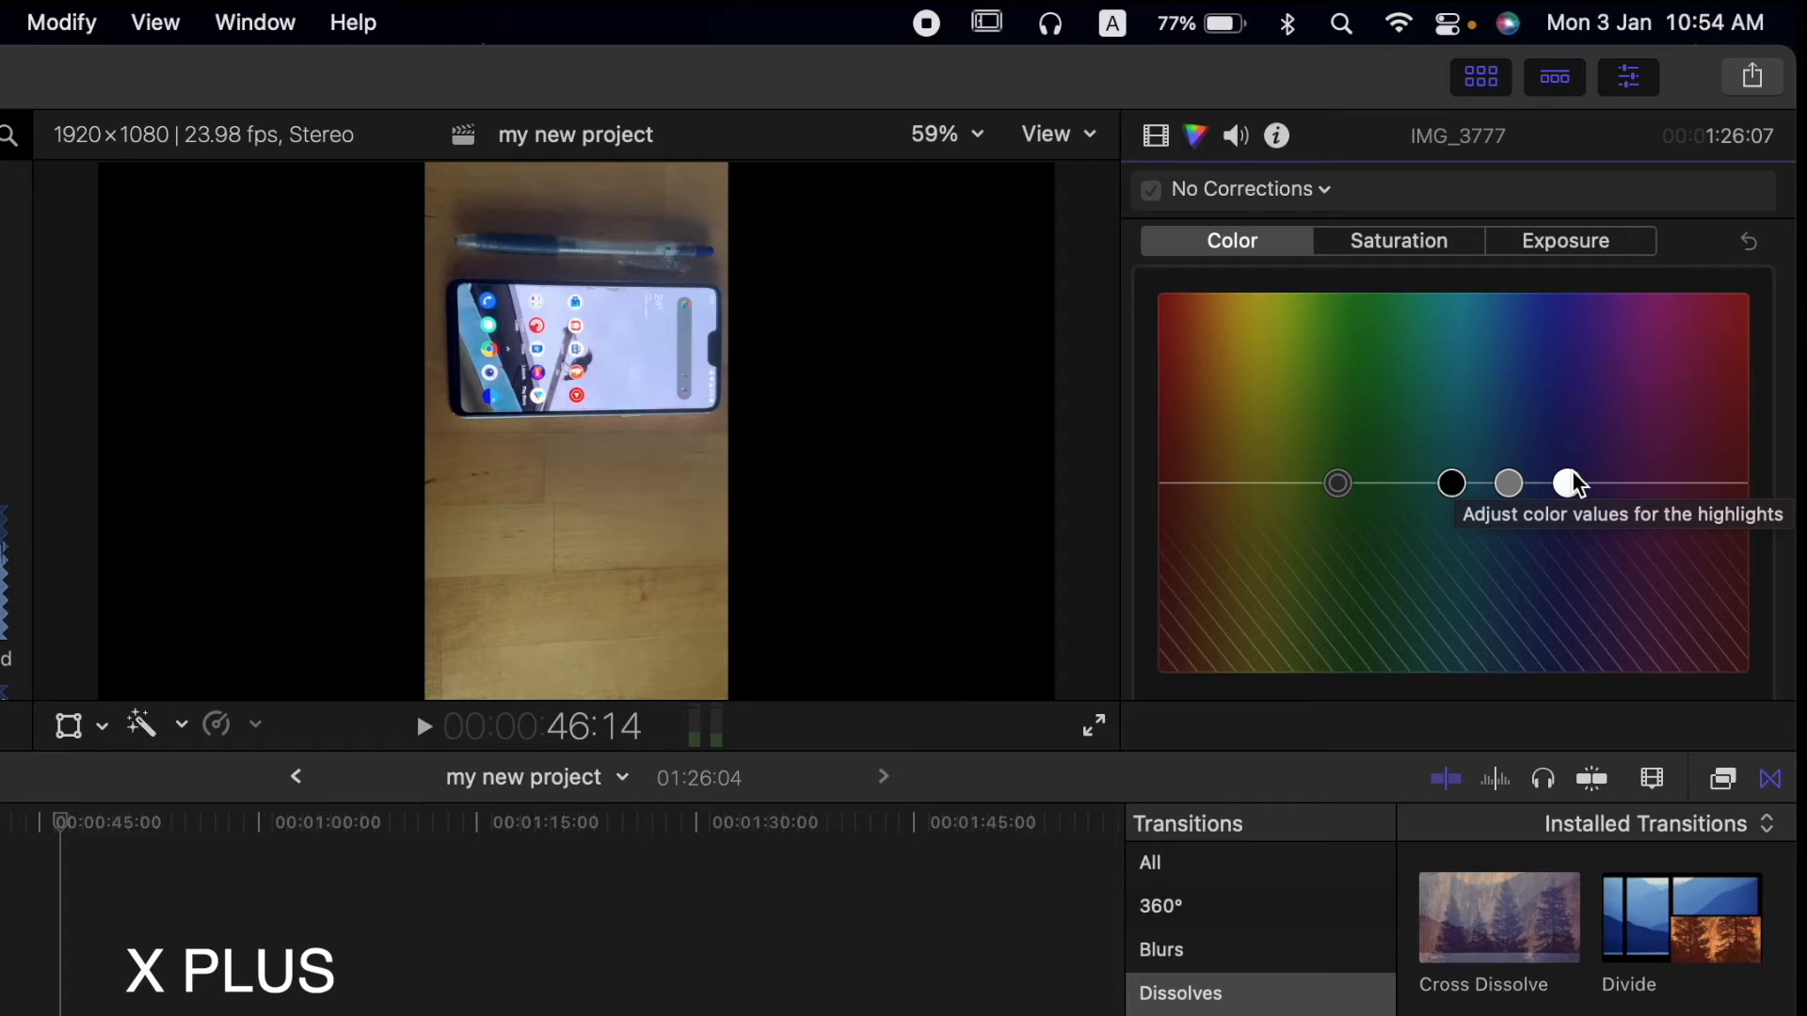
pyautogui.click(1438, 247)
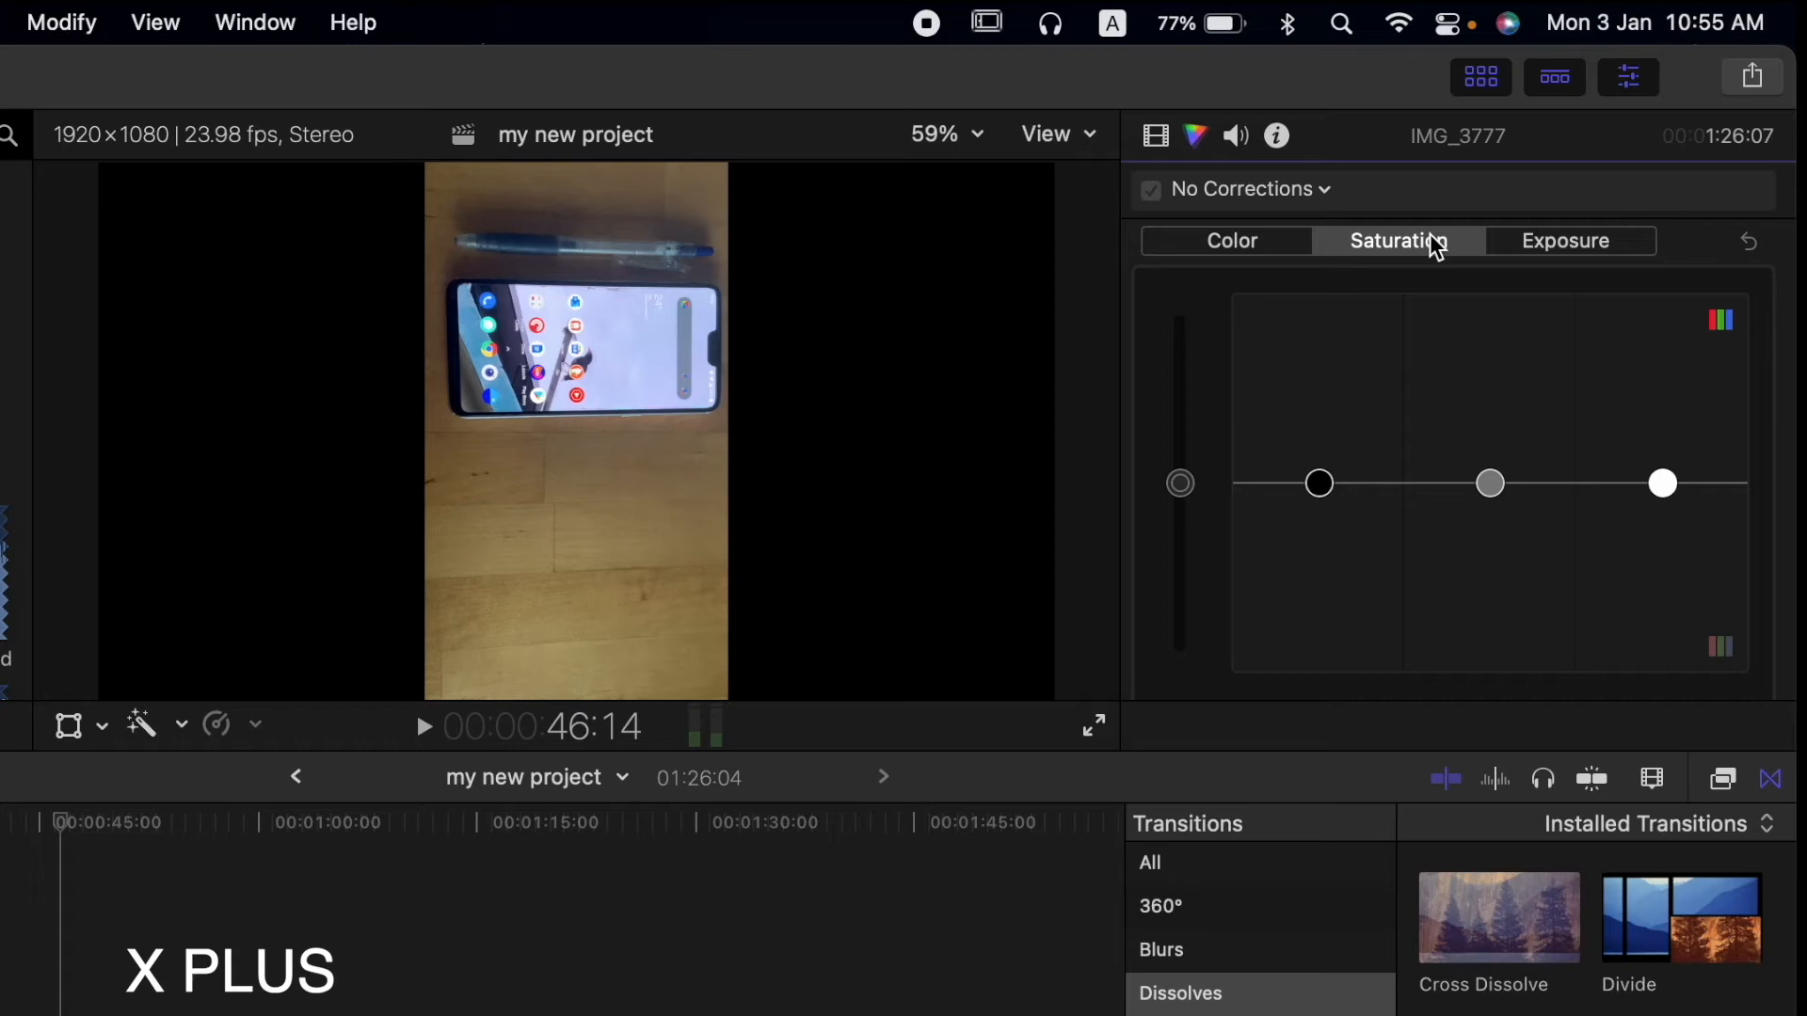
pyautogui.click(1520, 238)
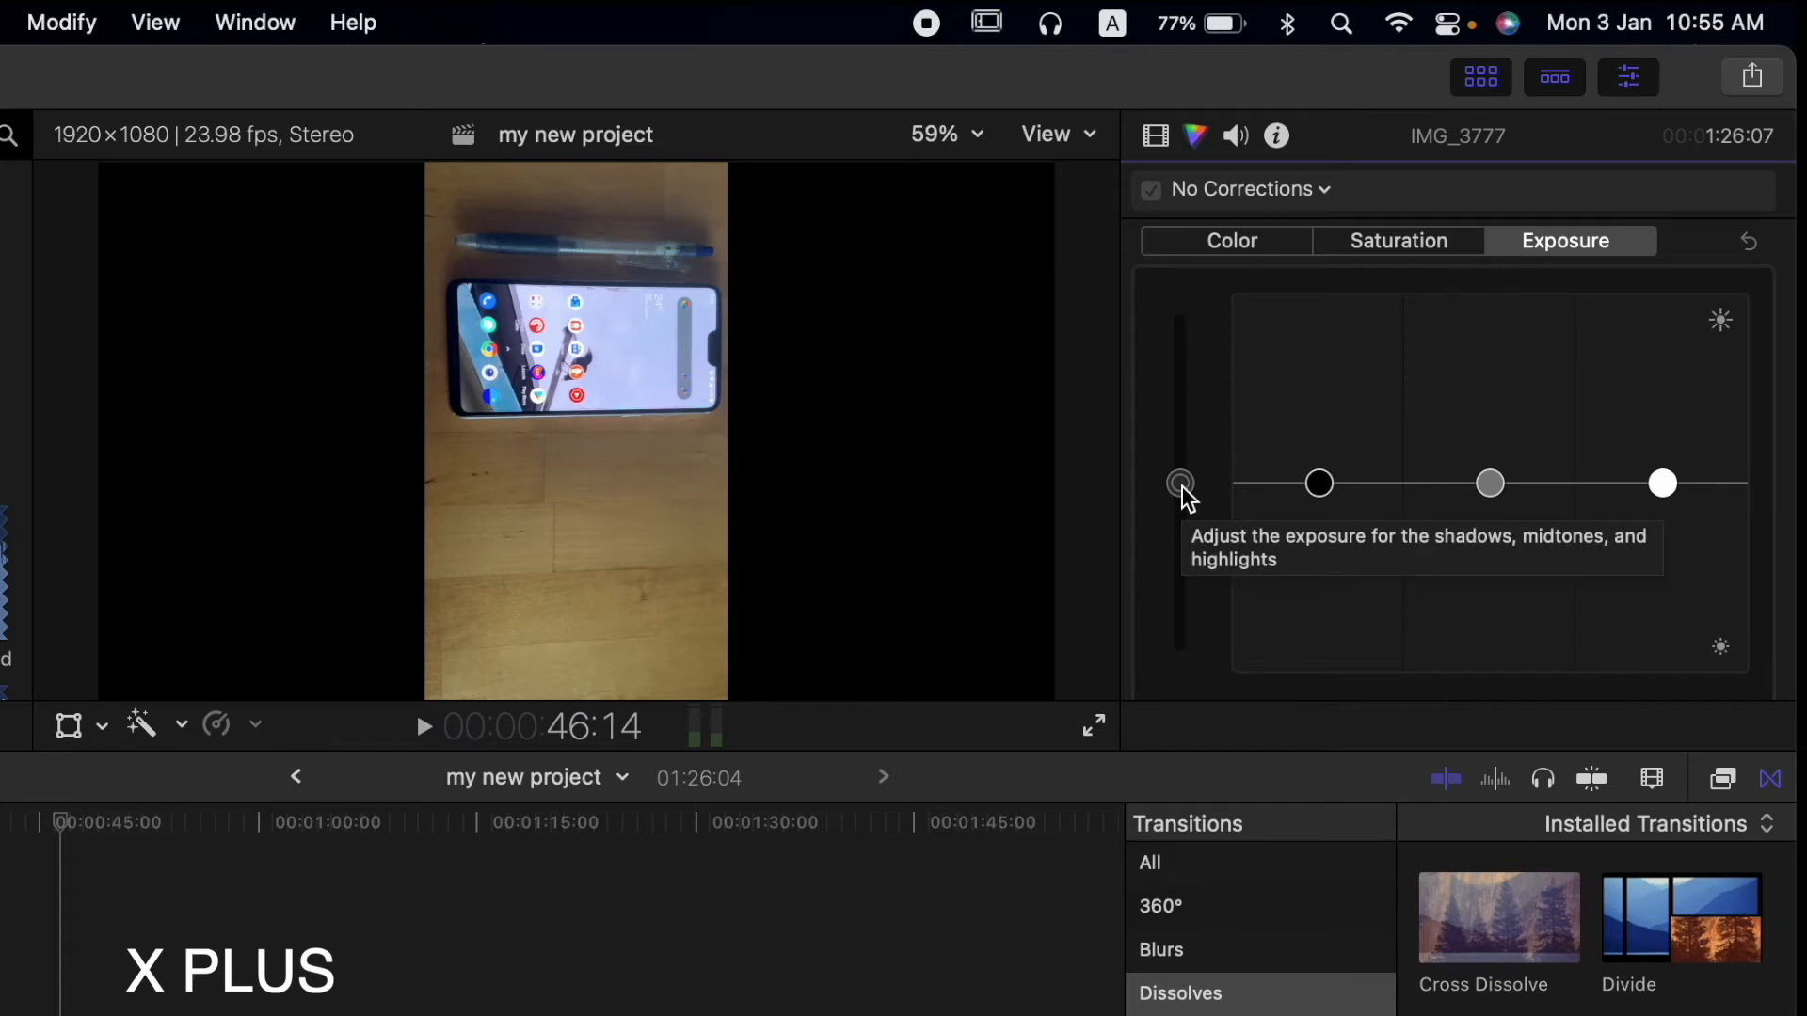
# - Add a Color Board correction by trying darker and brighter global exposure, and return the exposure to neutral
pyautogui.moveTo(1186, 492); pyautogui.dragTo(1193, 530)
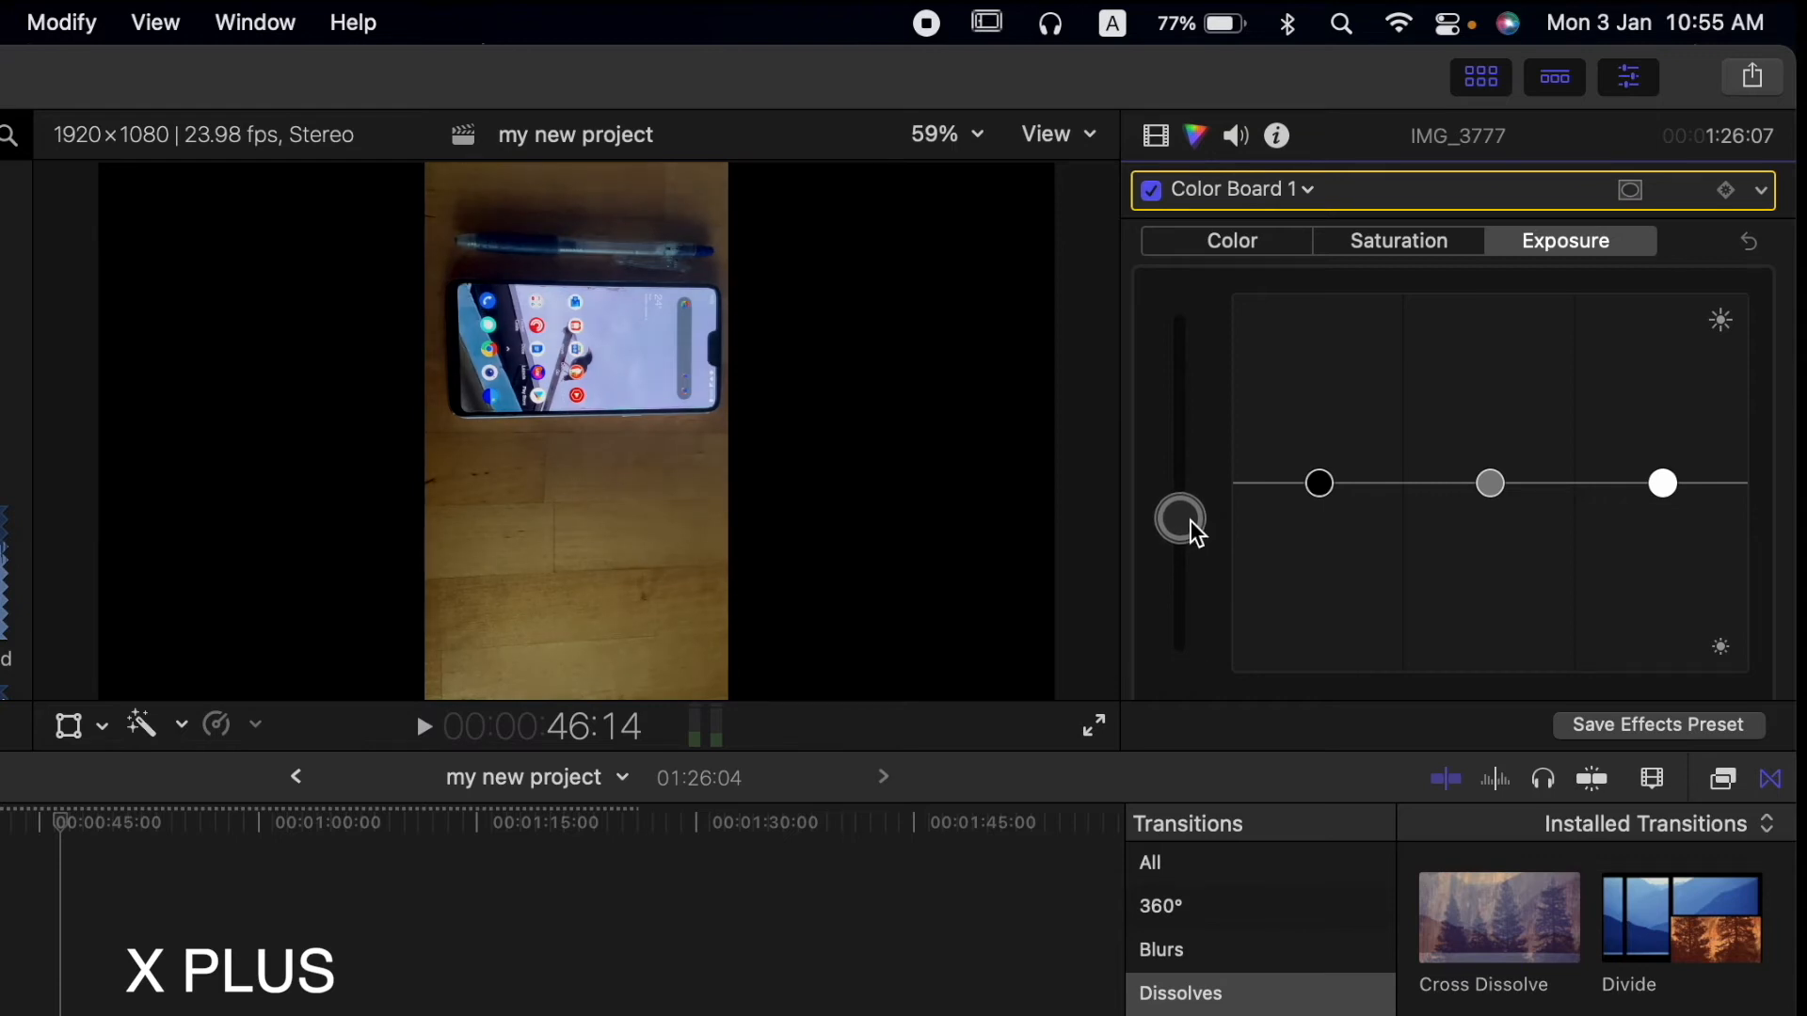
pyautogui.moveTo(1191, 512); pyautogui.dragTo(1198, 400)
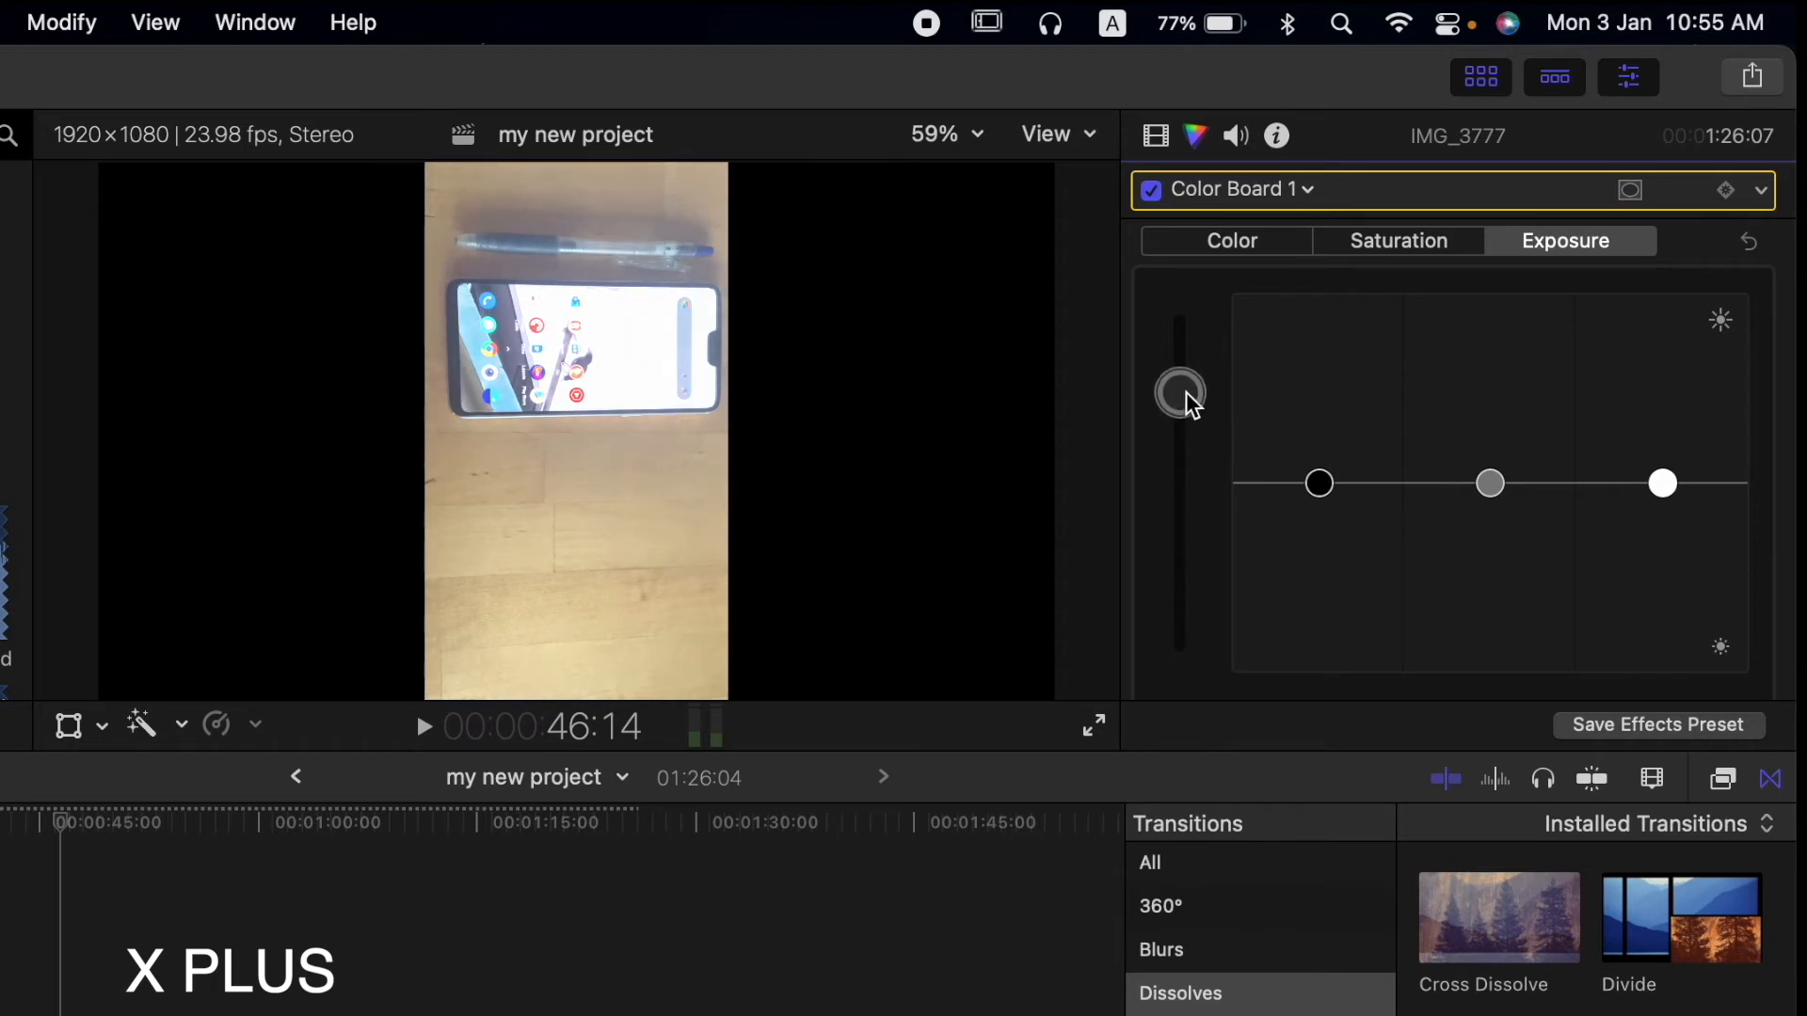
pyautogui.moveTo(1189, 396); pyautogui.dragTo(1208, 501)
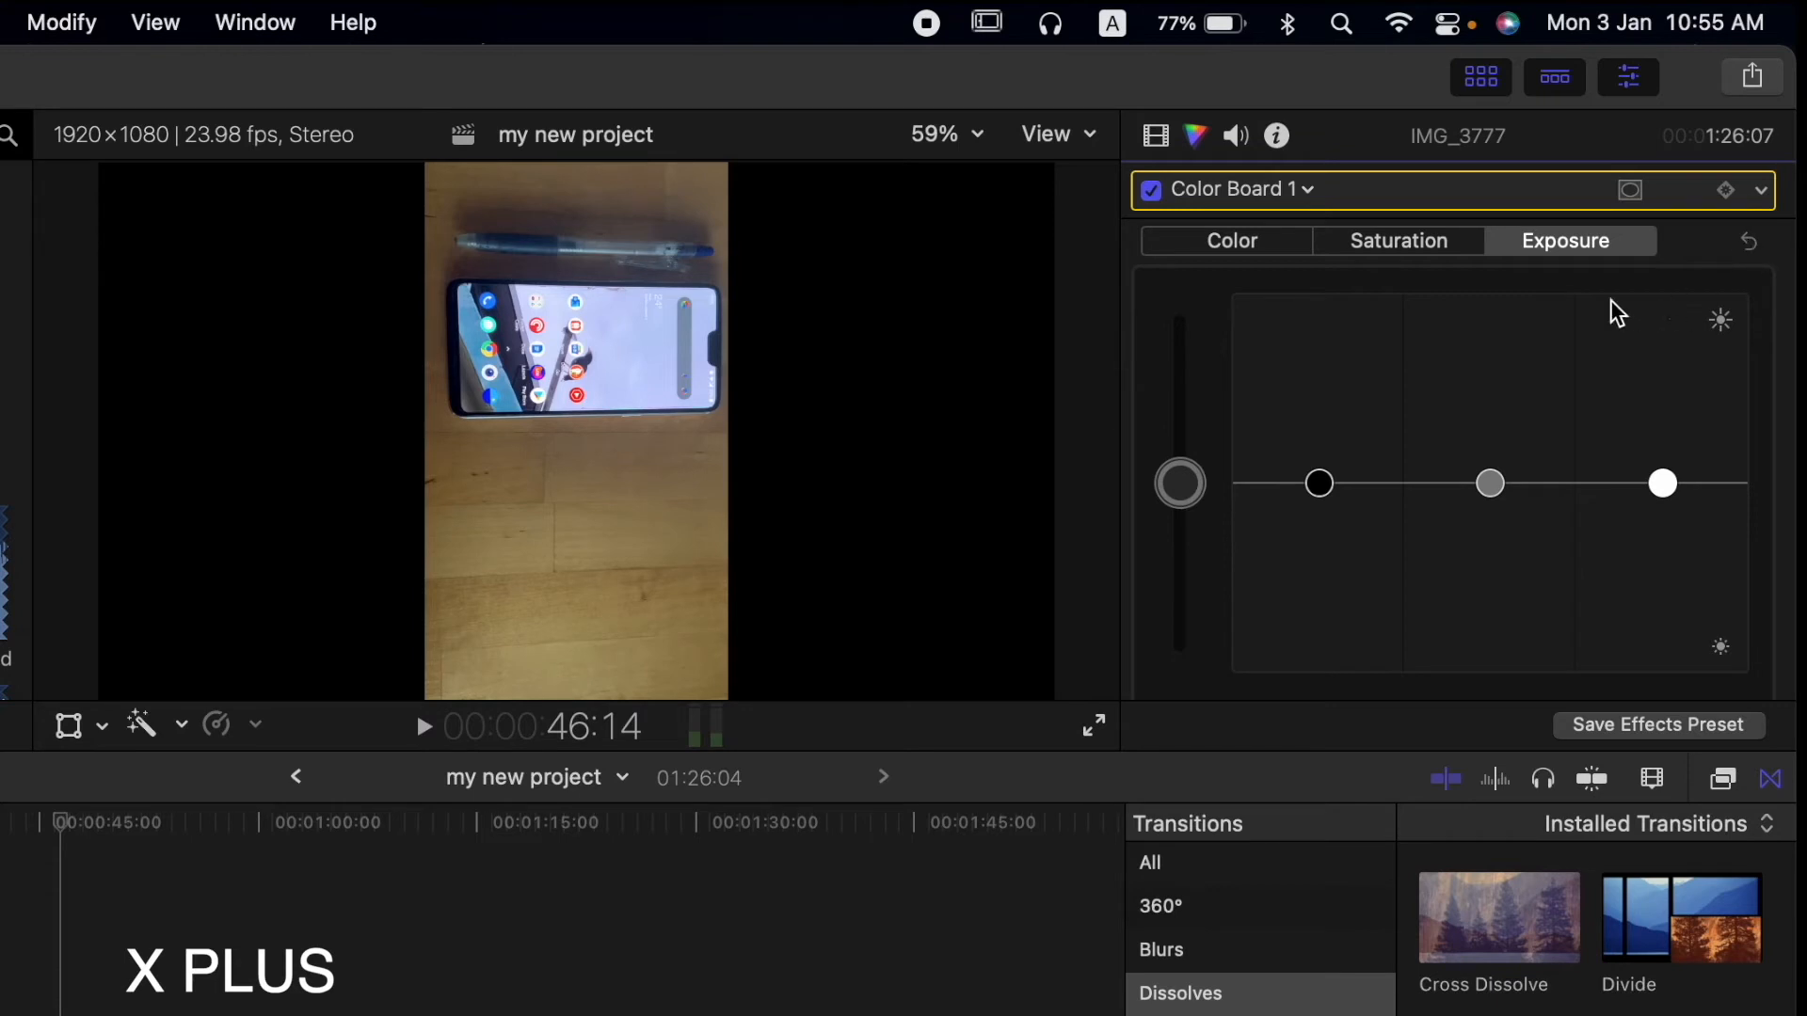
# - Try raising and lowering the clip's global saturation on the color board, and reset the saturation
pyautogui.click(1440, 247)
pyautogui.moveTo(1192, 481); pyautogui.dragTo(1189, 375)
pyautogui.moveTo(1218, 556); pyautogui.dragTo(1205, 486)
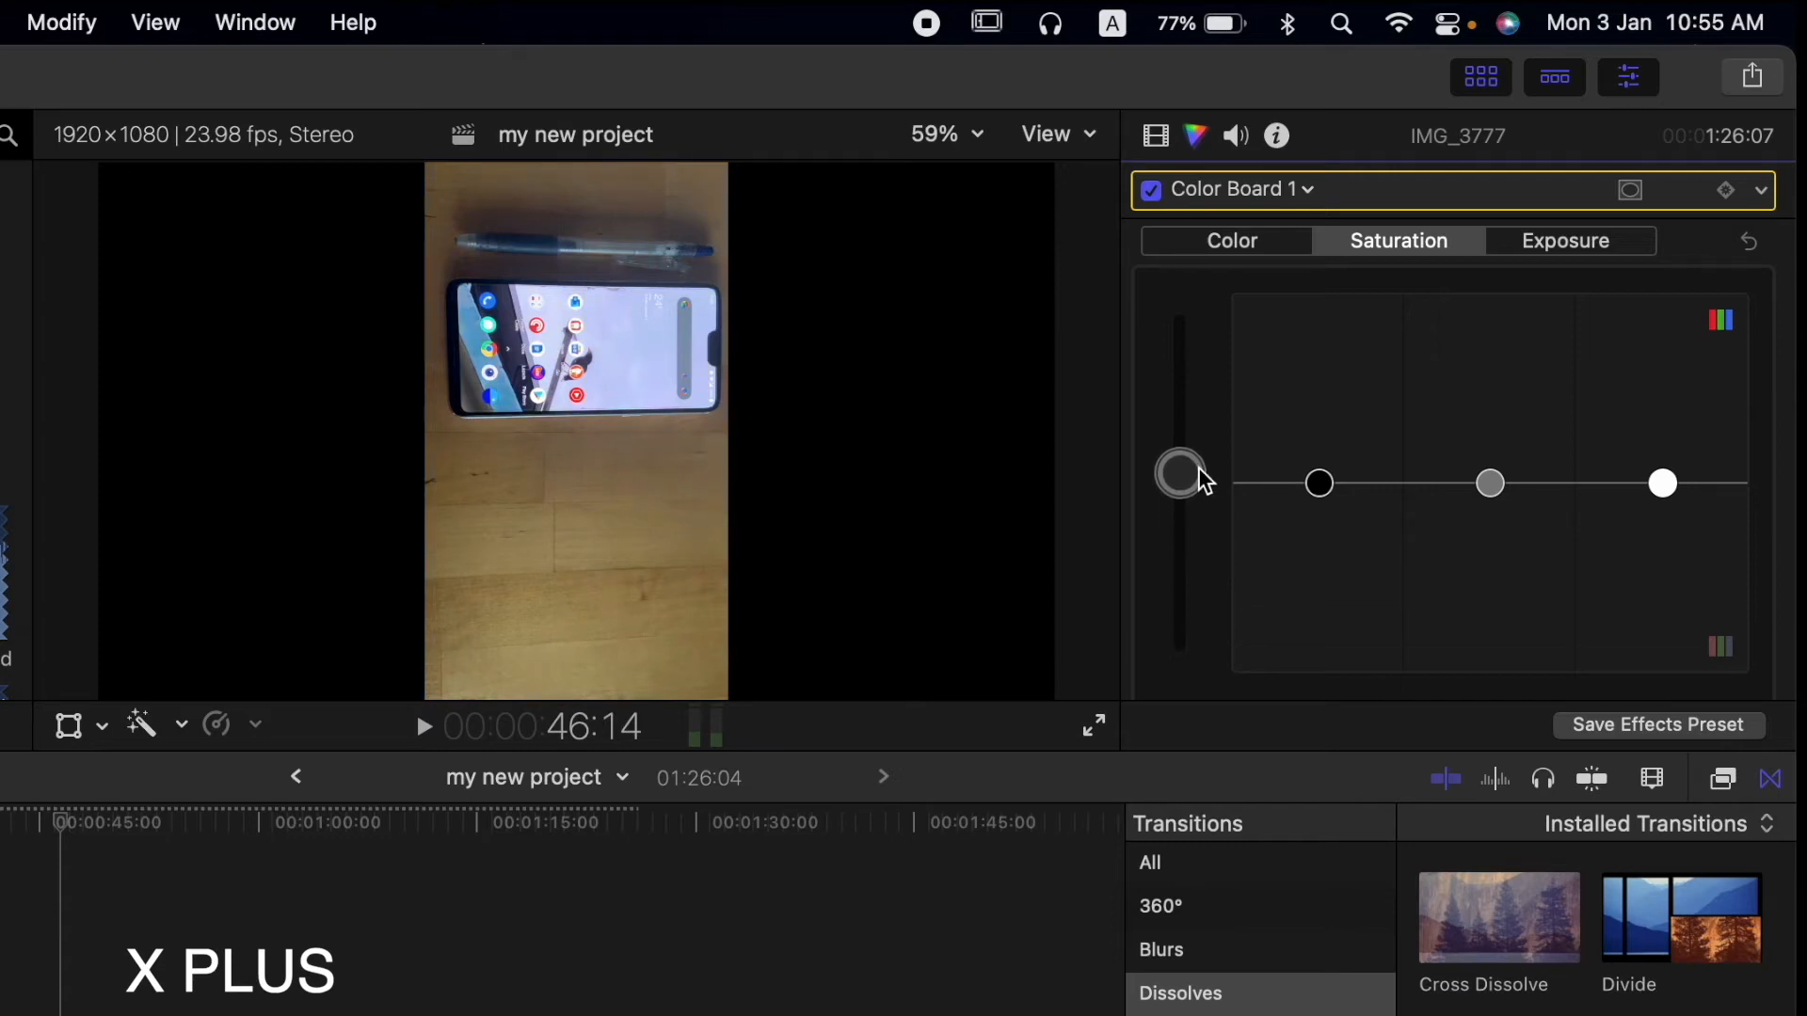
pyautogui.moveTo(1187, 420); pyautogui.dragTo(1195, 488)
pyautogui.click(1752, 251)
# - Try shifting the global color value slightly on the color board, and reset the color settings
pyautogui.click(1257, 242)
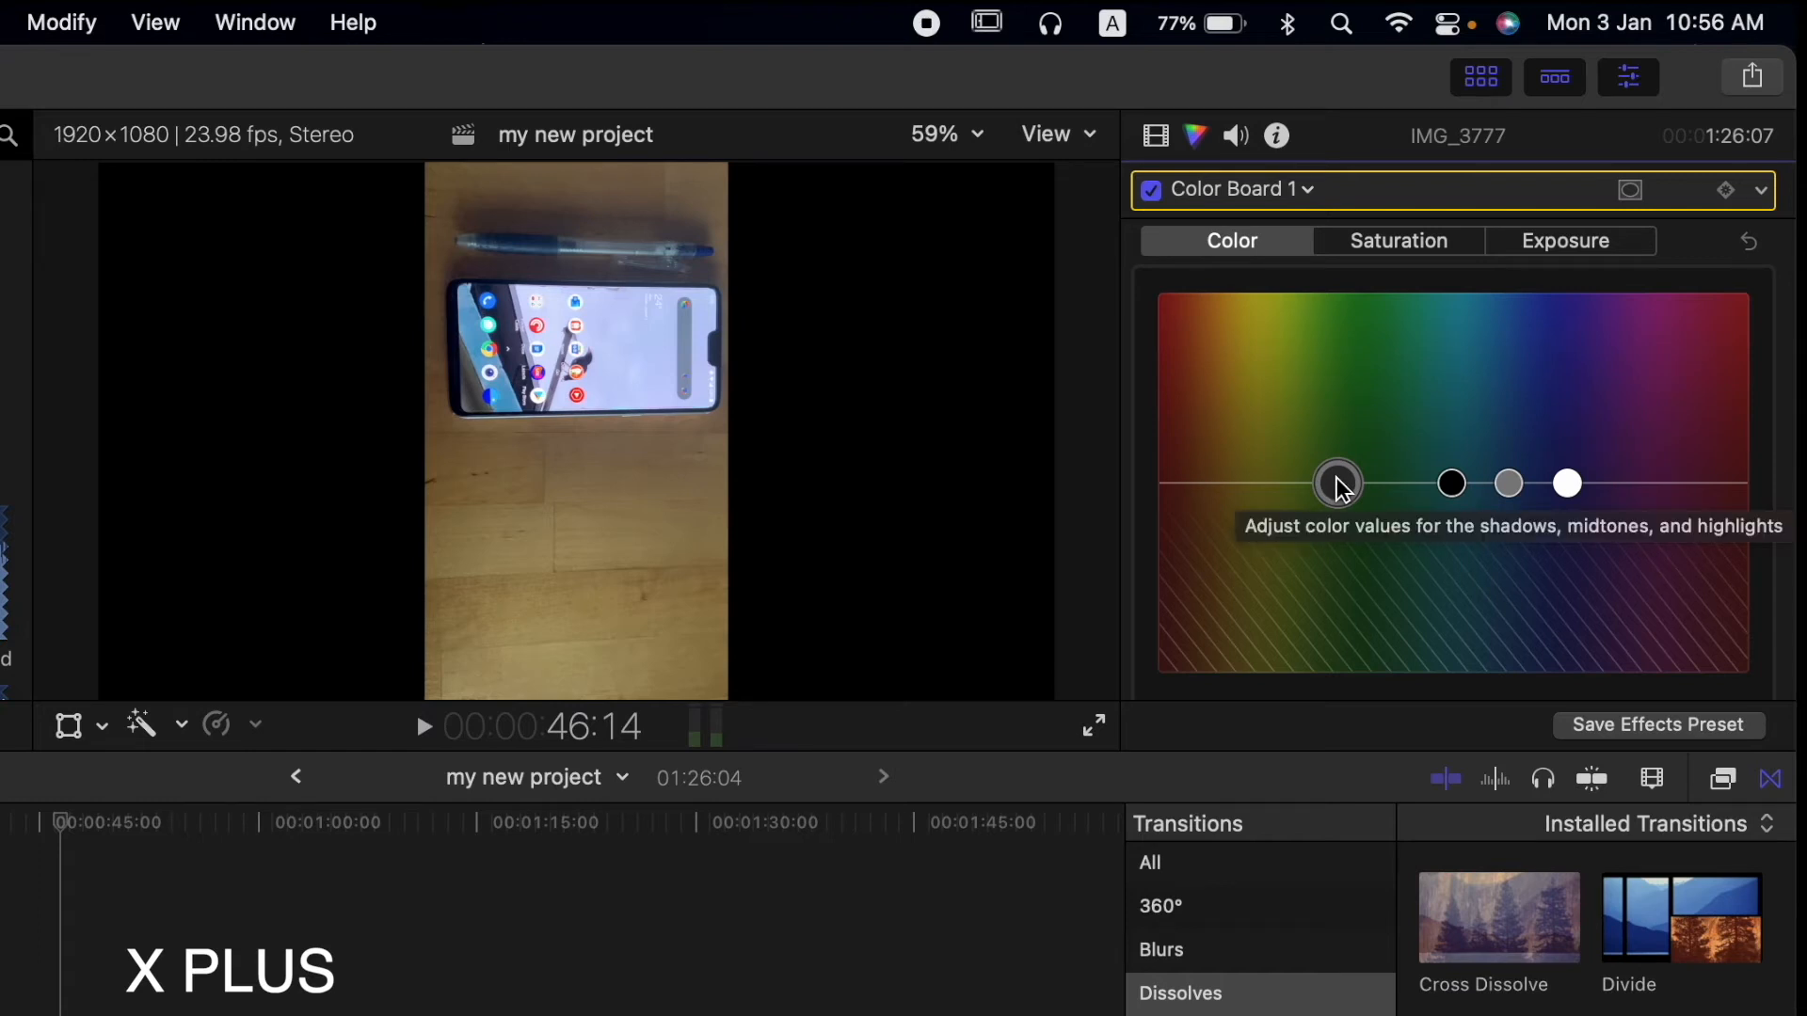
pyautogui.moveTo(1341, 487)
pyautogui.mouseDown()
pyautogui.moveTo(1246, 411)
pyautogui.moveTo(1468, 375)
pyautogui.moveTo(1549, 383)
pyautogui.moveTo(1561, 408)
pyautogui.moveTo(1386, 463)
pyautogui.moveTo(1299, 533)
pyautogui.moveTo(1387, 593)
pyautogui.moveTo(1481, 622)
pyautogui.moveTo(1283, 585)
pyautogui.moveTo(1170, 525)
pyautogui.moveTo(1226, 391)
pyautogui.moveTo(1431, 374)
pyautogui.moveTo(1561, 424)
pyautogui.moveTo(1525, 536)
pyautogui.moveTo(1332, 485)
pyautogui.mouseUp()
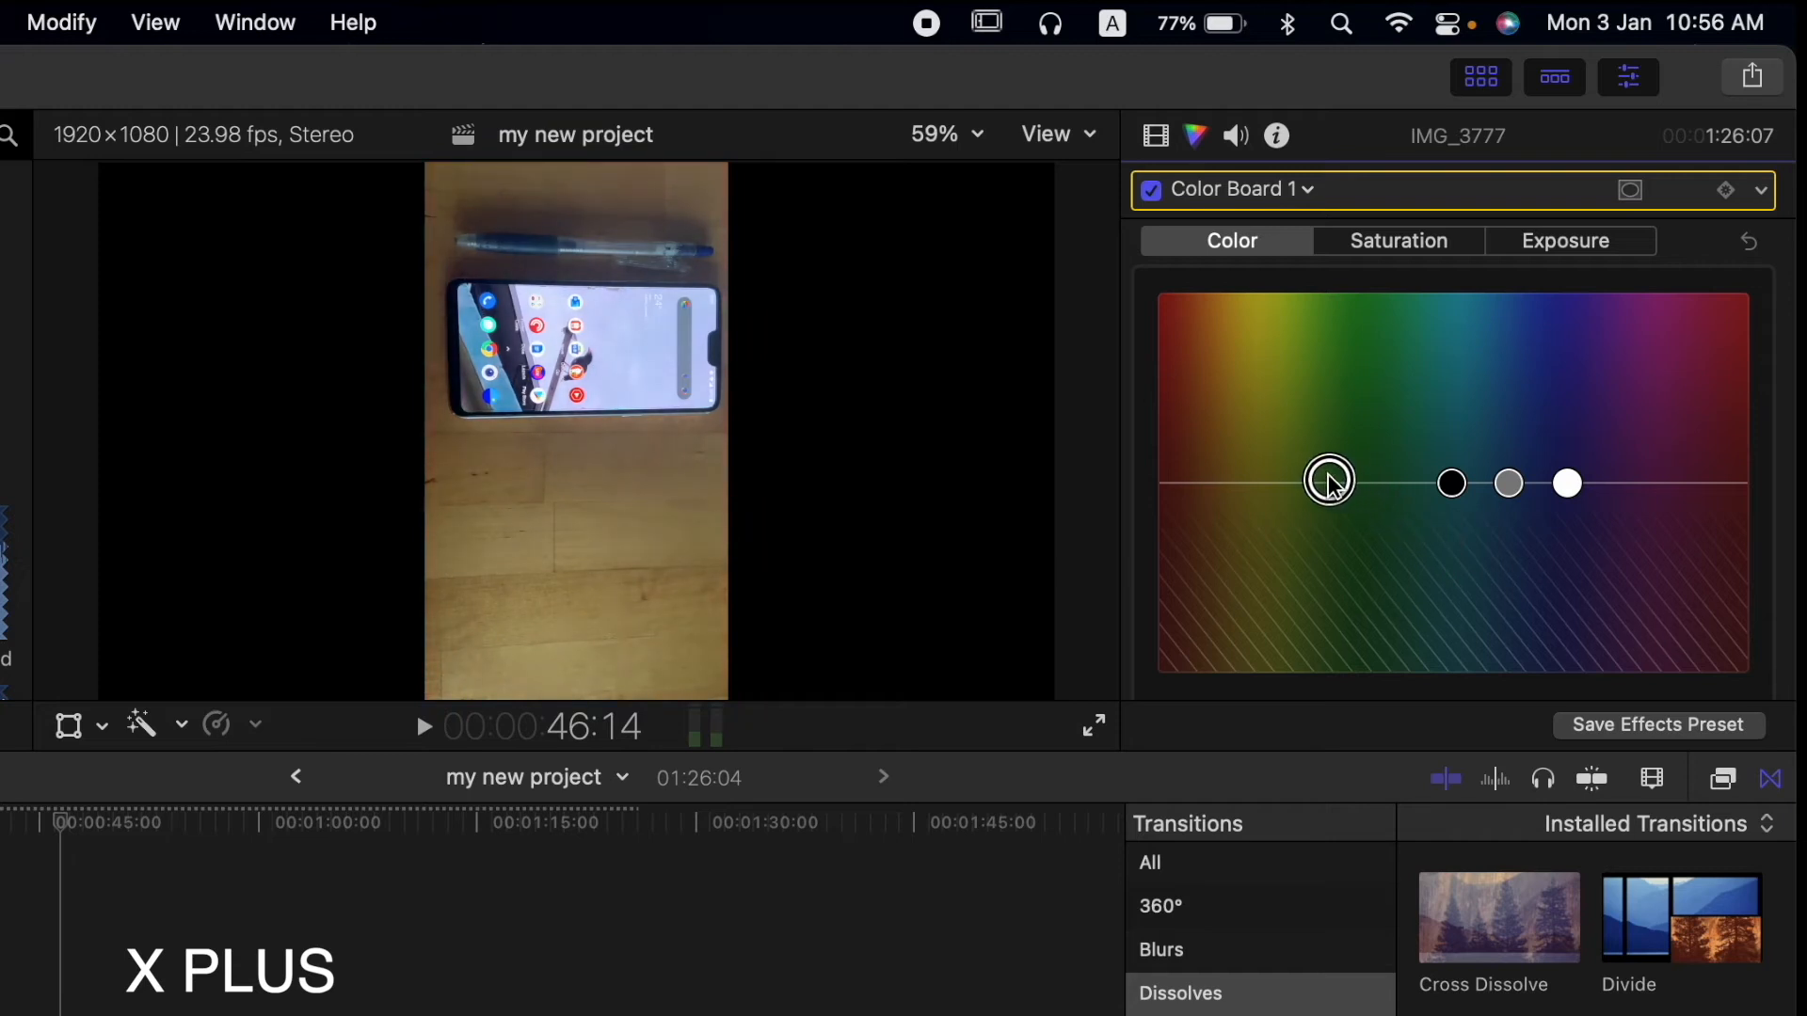
pyautogui.click(1750, 246)
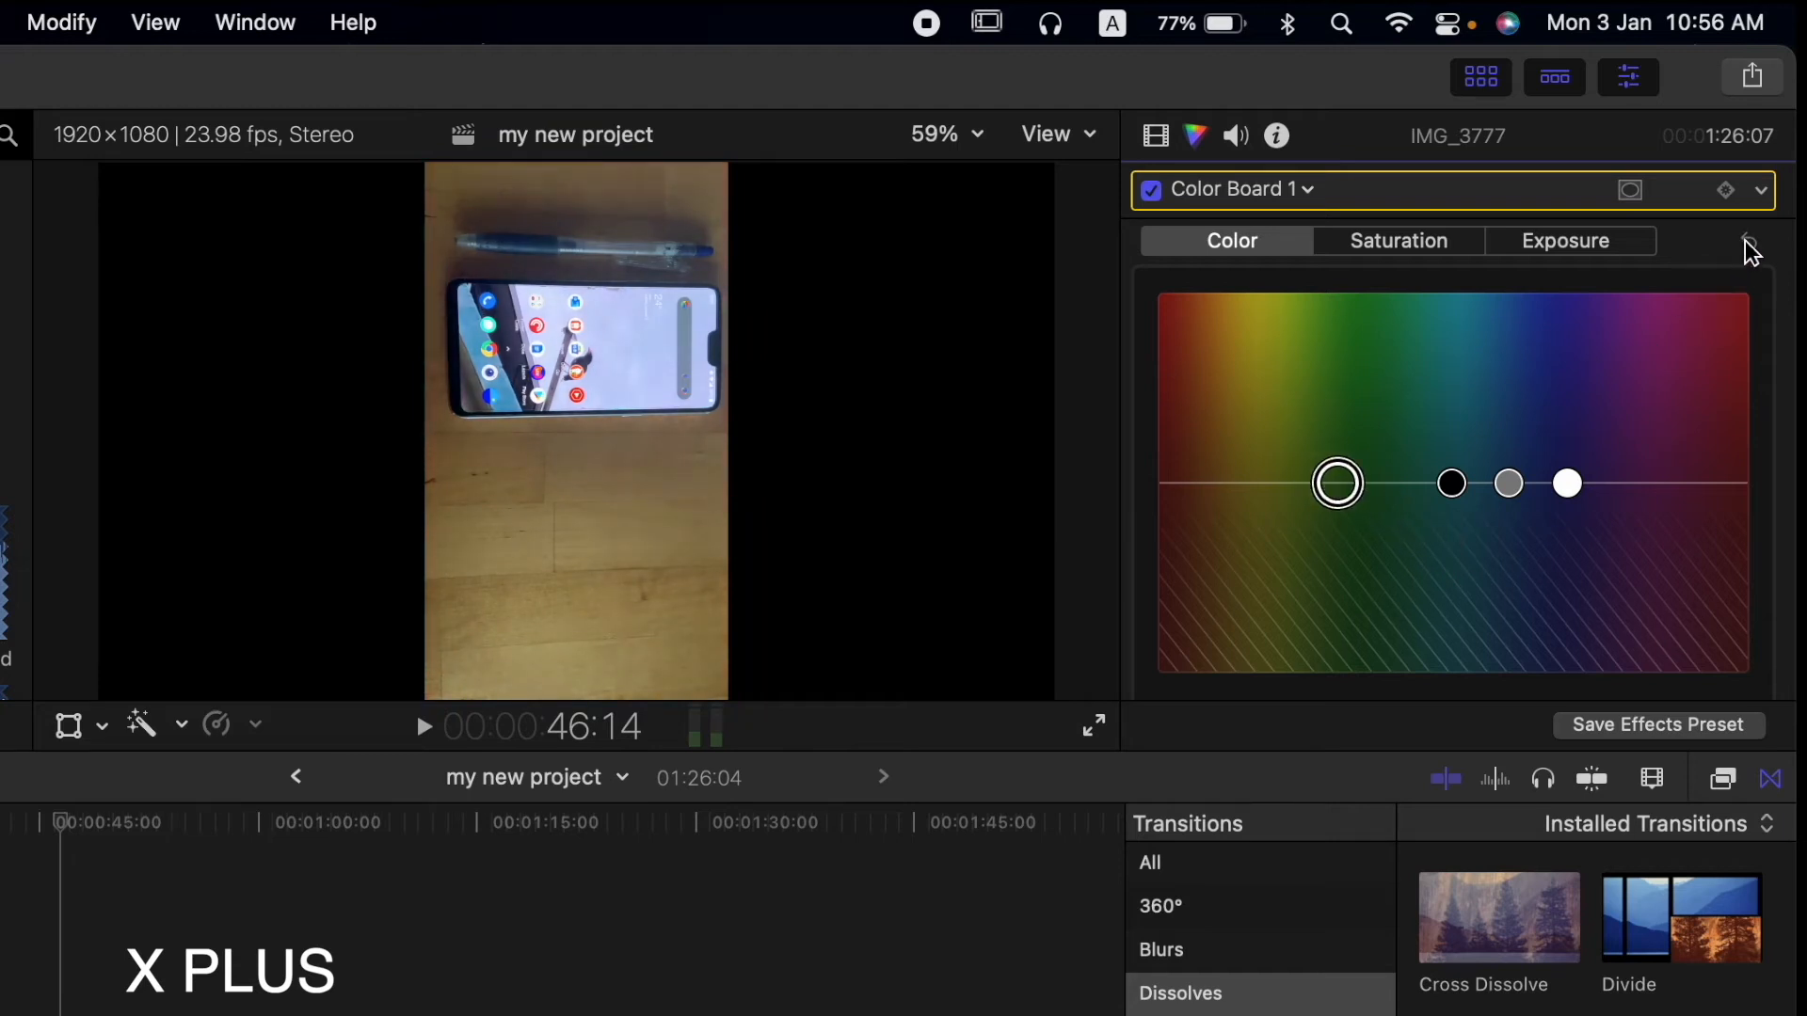
# - Try shifting the shadows and midtones color values on the color board, select the highlights control, and reset the color settings
pyautogui.click(1455, 485)
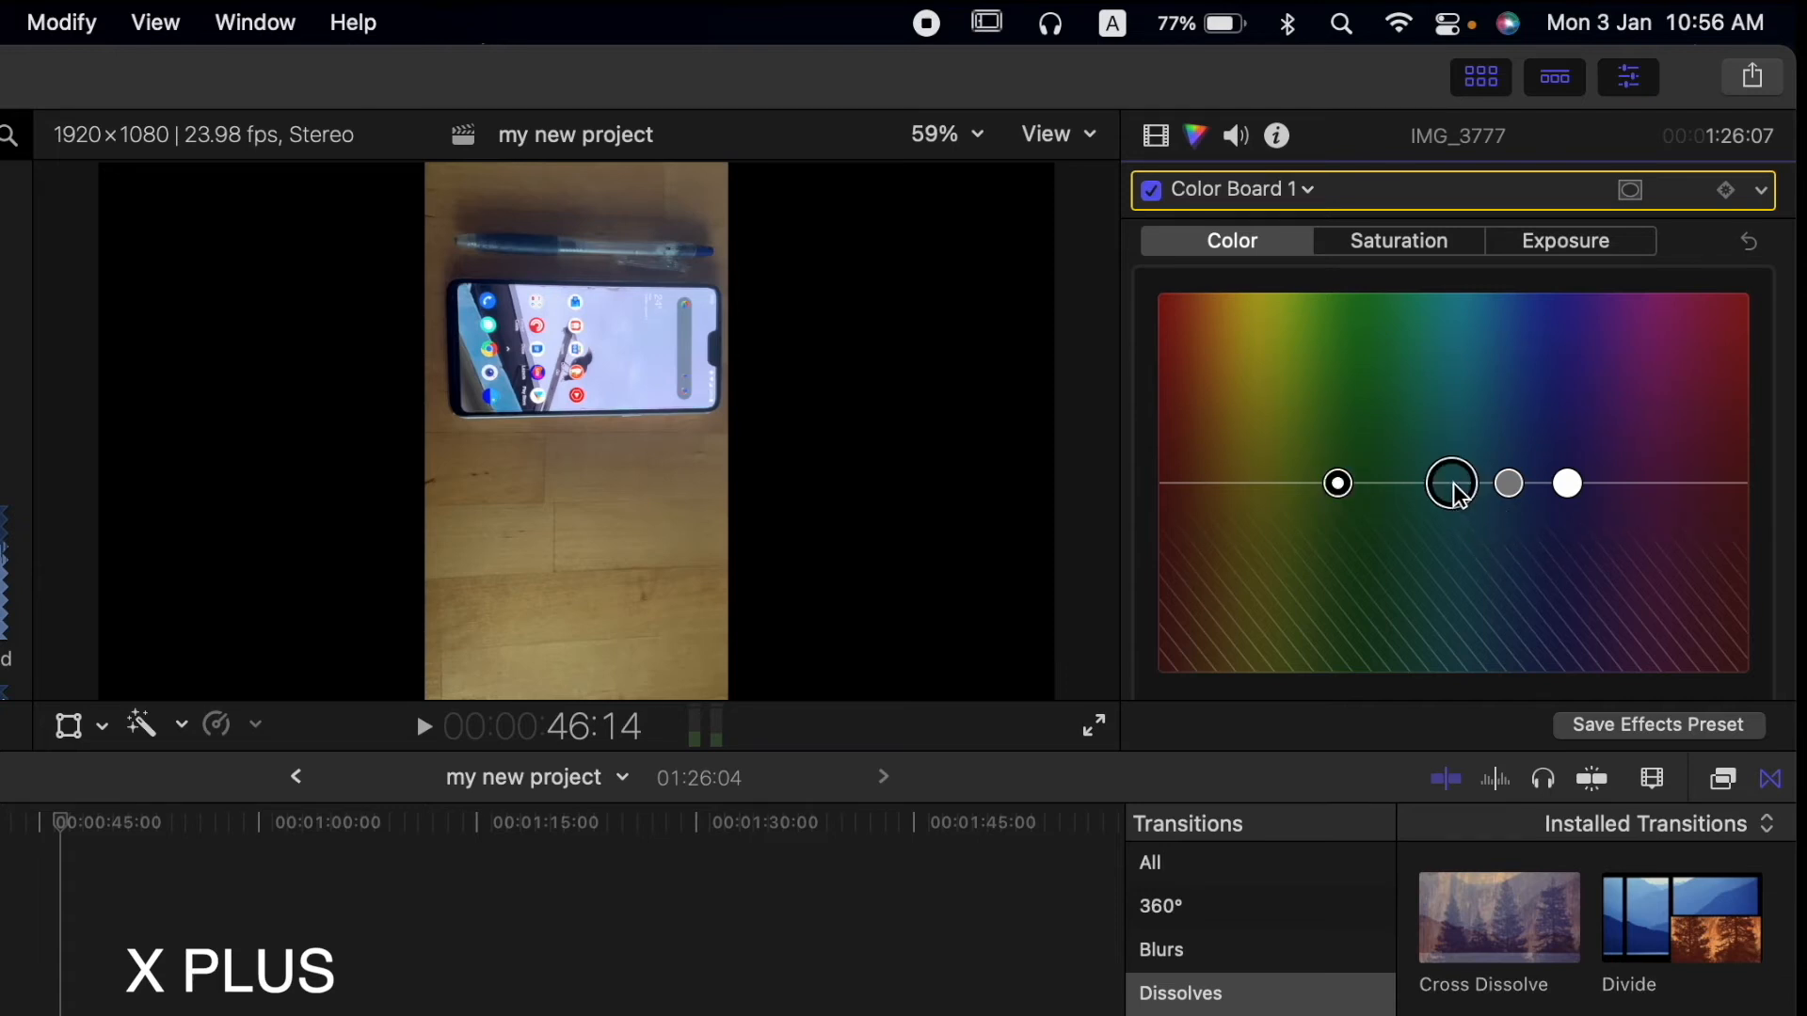
pyautogui.moveTo(1457, 494); pyautogui.dragTo(1448, 454)
pyautogui.click(1508, 484)
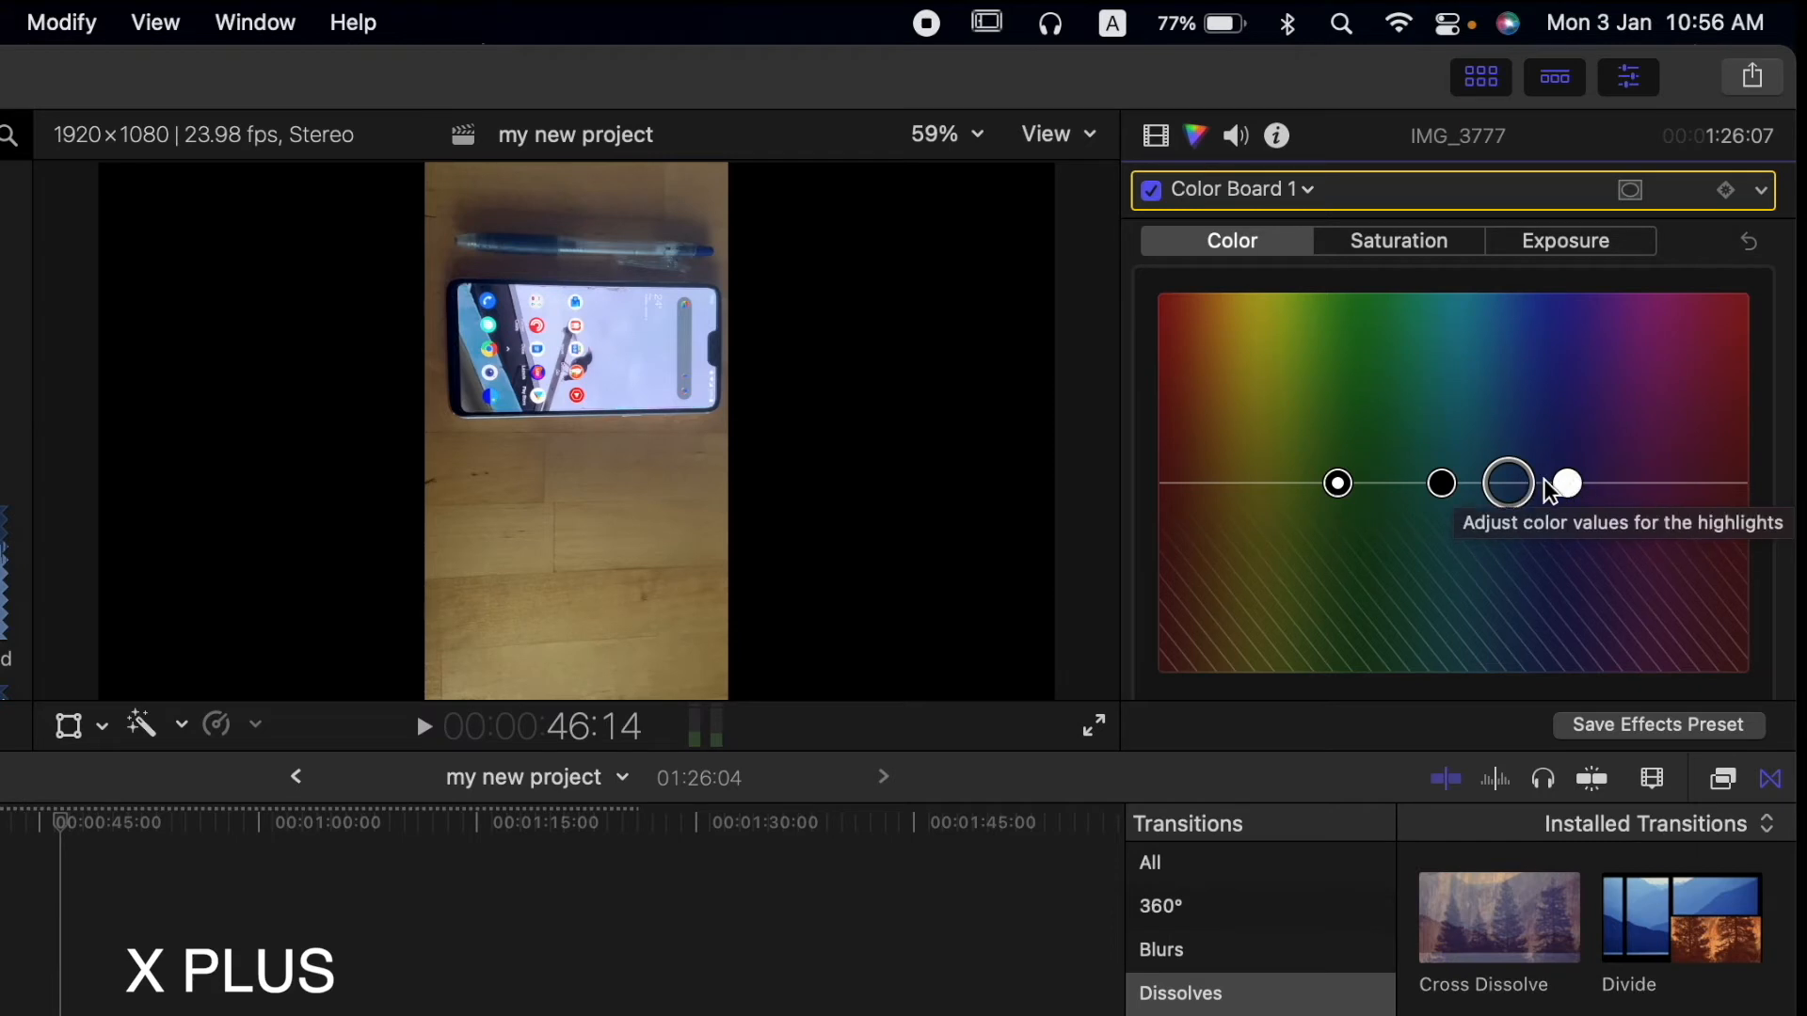
pyautogui.moveTo(1515, 491); pyautogui.dragTo(1568, 485)
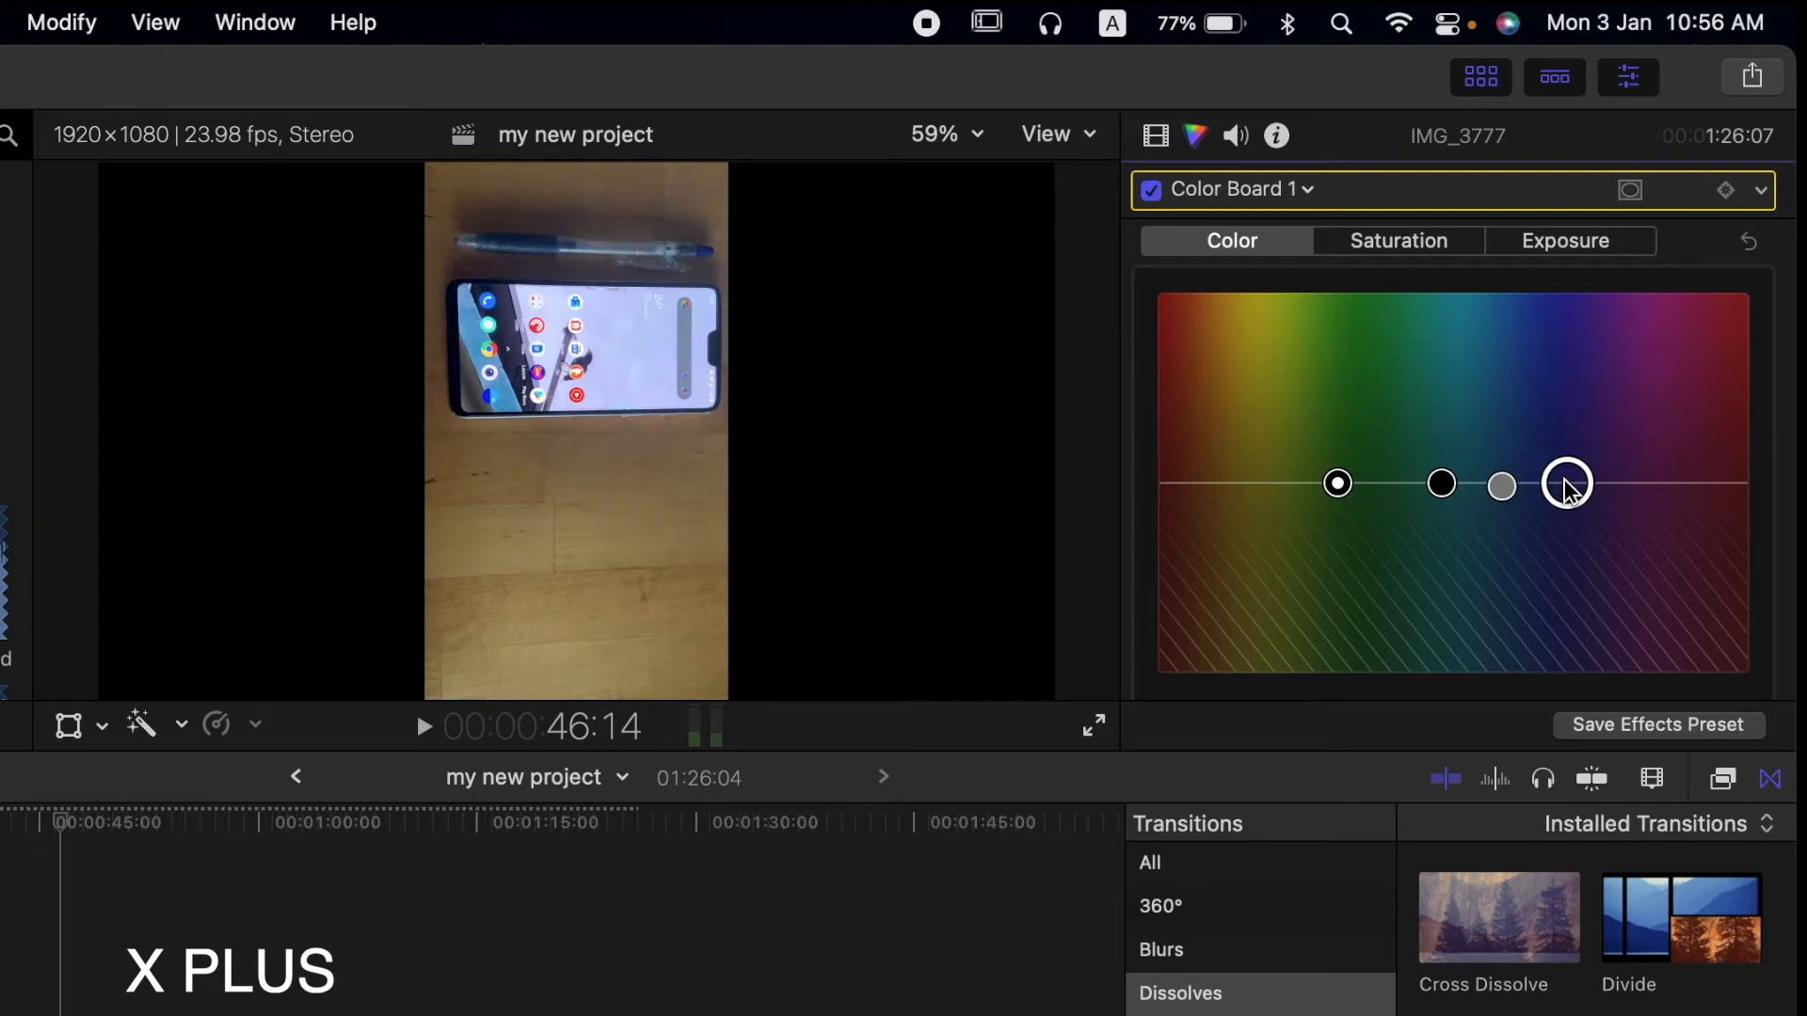
pyautogui.click(1751, 243)
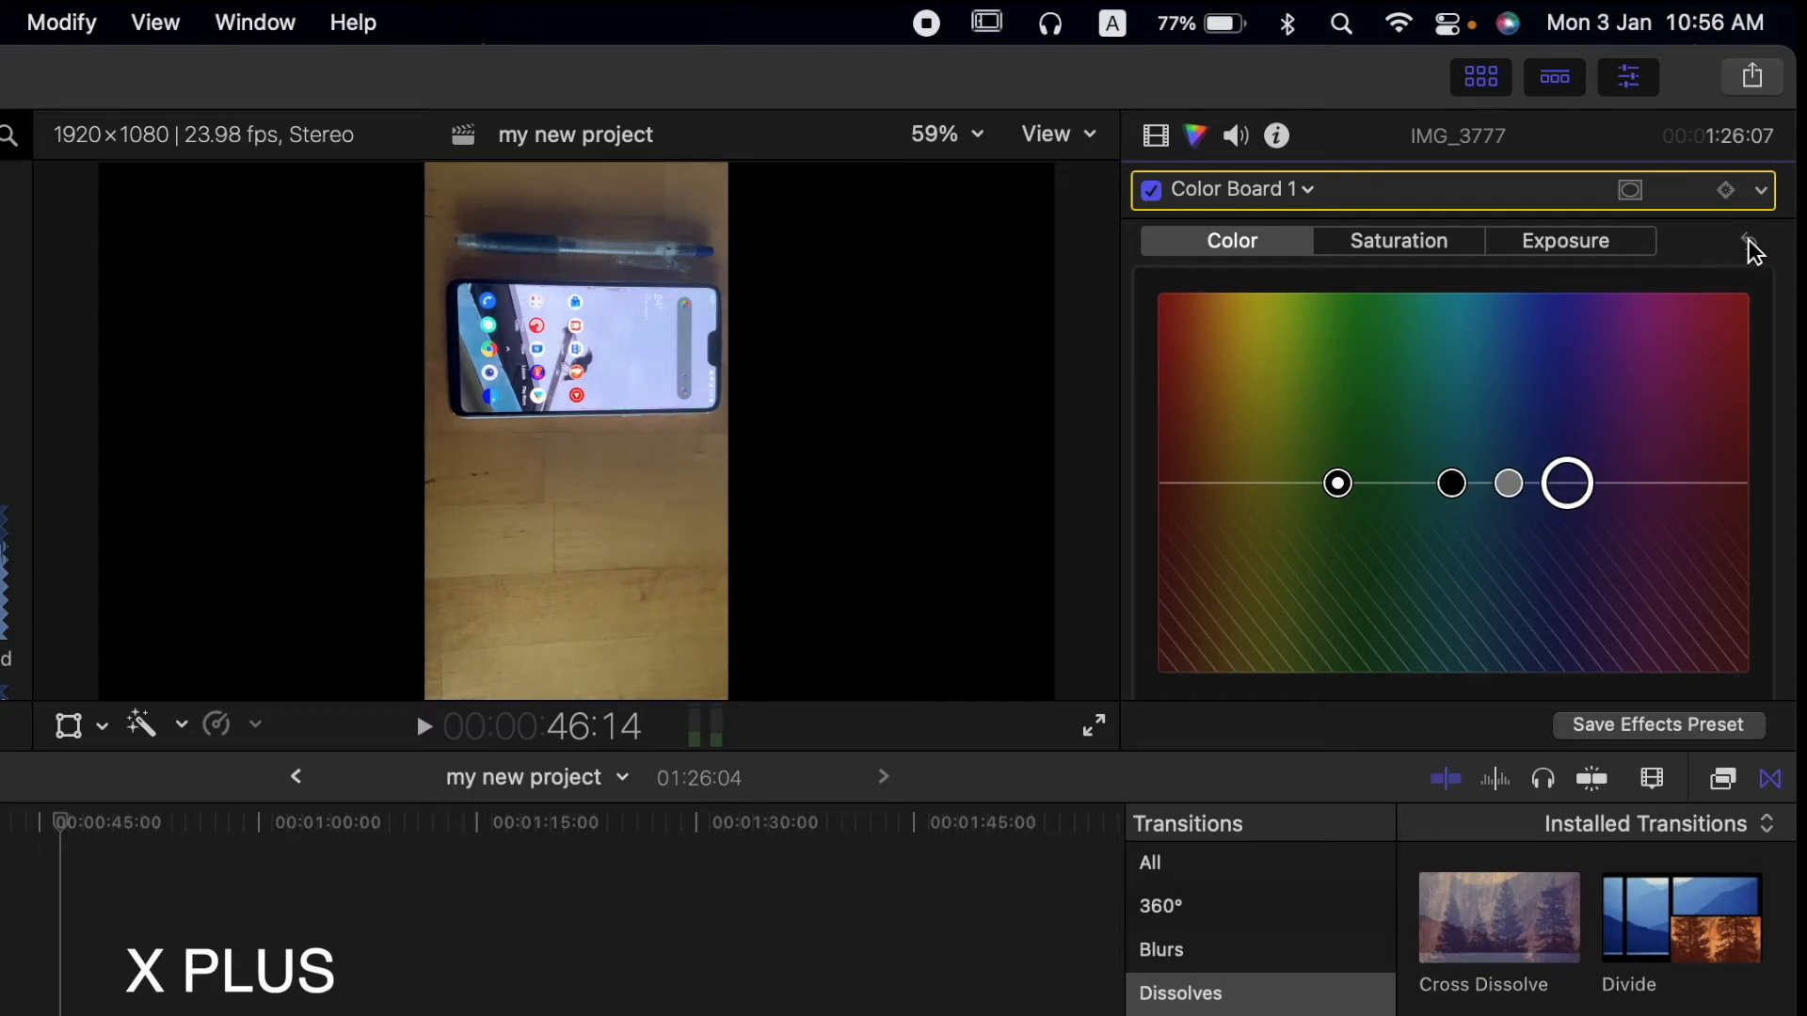
# - Add a Color Wheels correction to the clip and look through its wheels and its Temperature, Tint, Hue and Mix controls
pyautogui.click(1458, 239)
pyautogui.click(1591, 256)
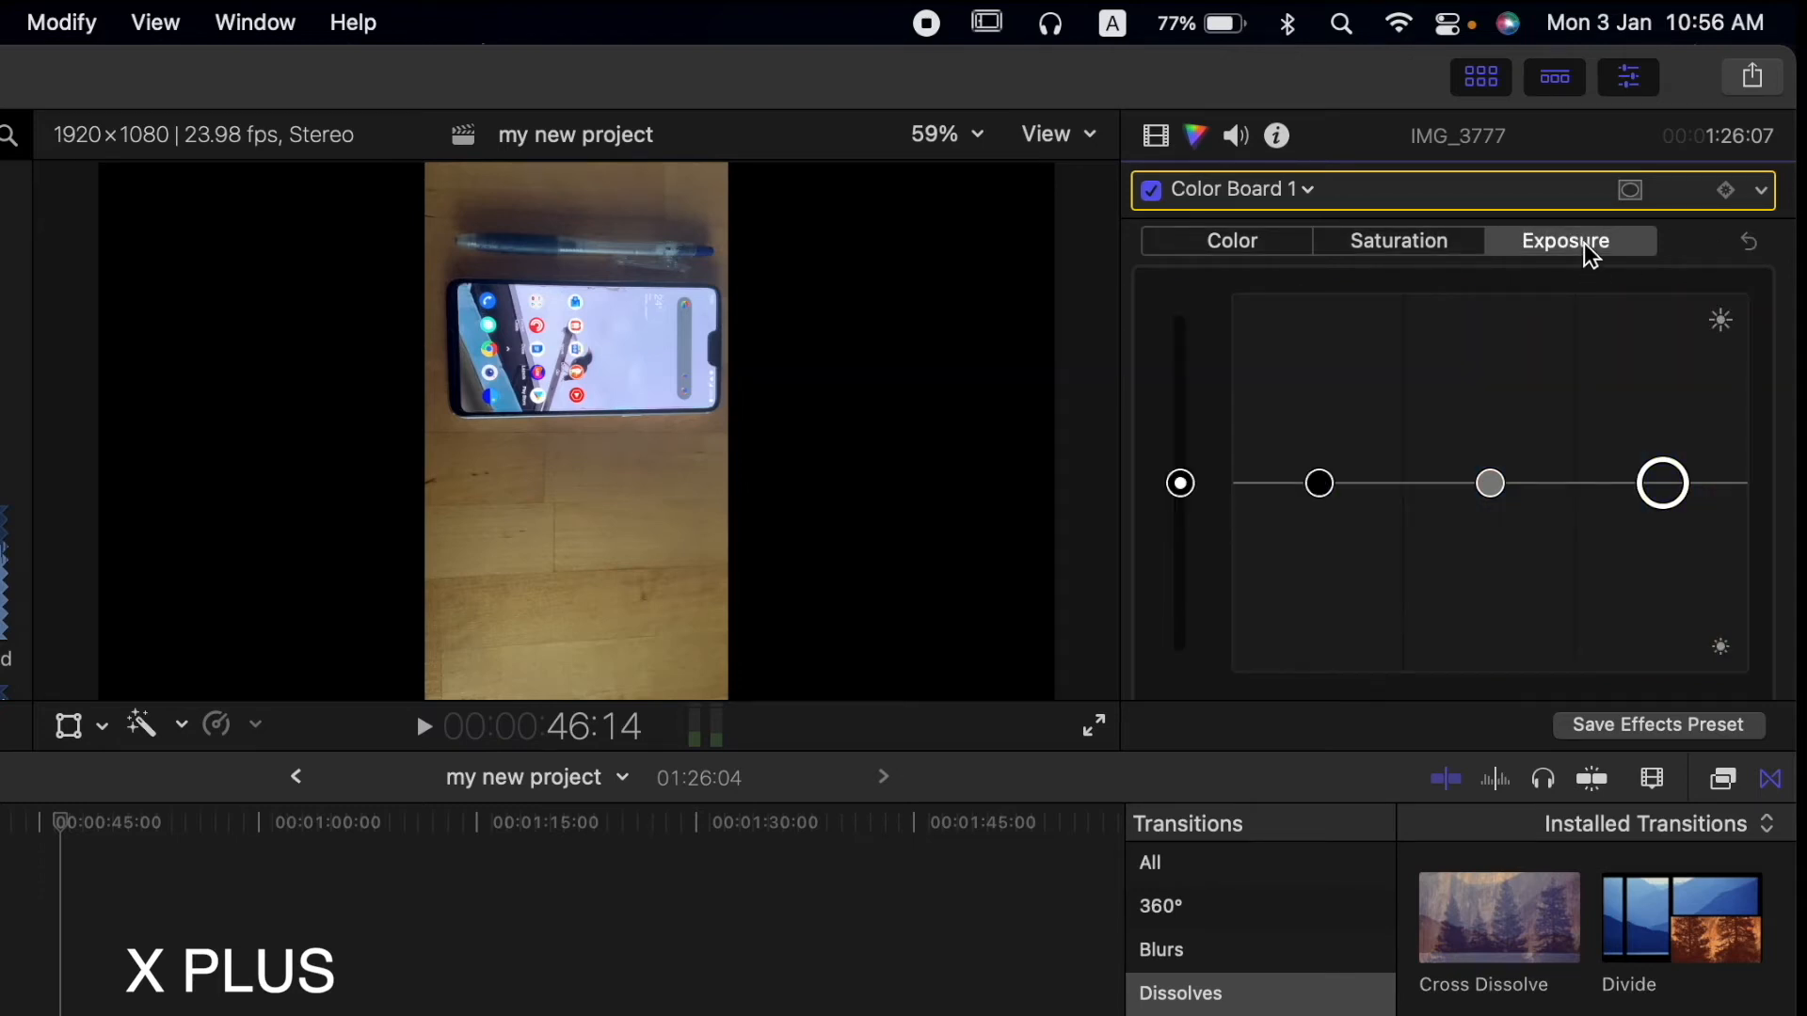
pyautogui.click(1306, 191)
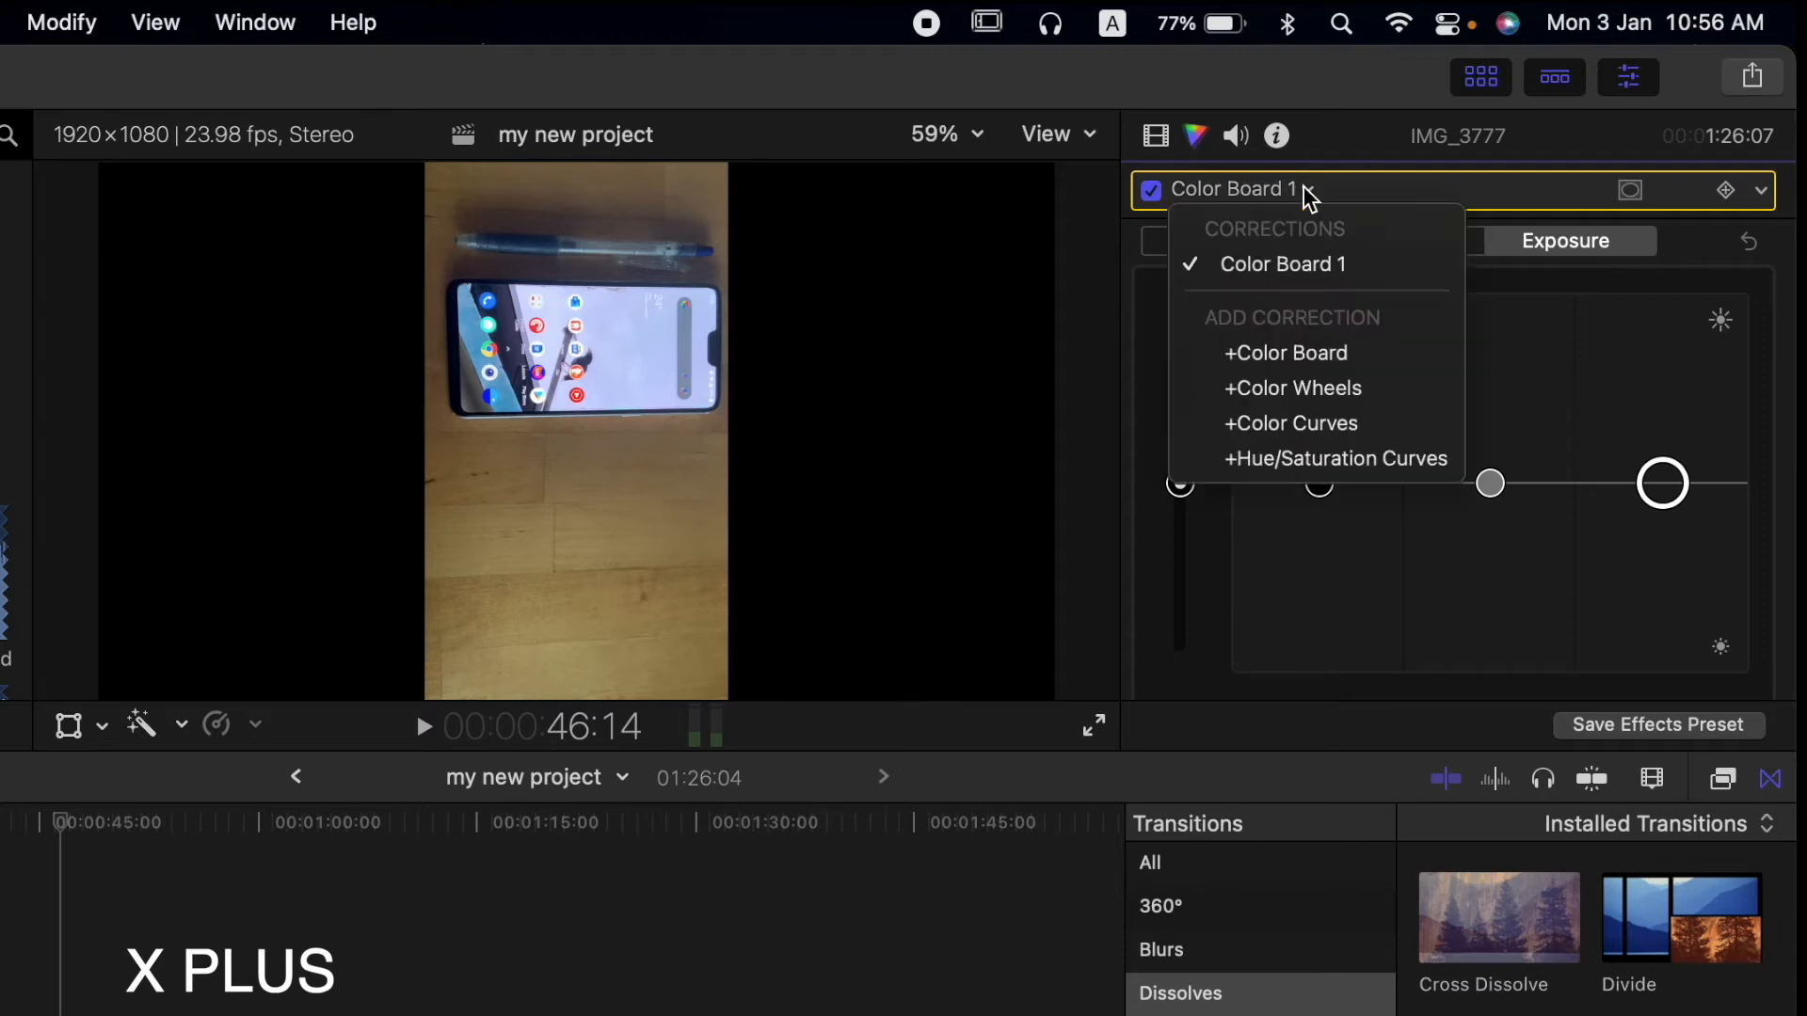
pyautogui.click(1342, 390)
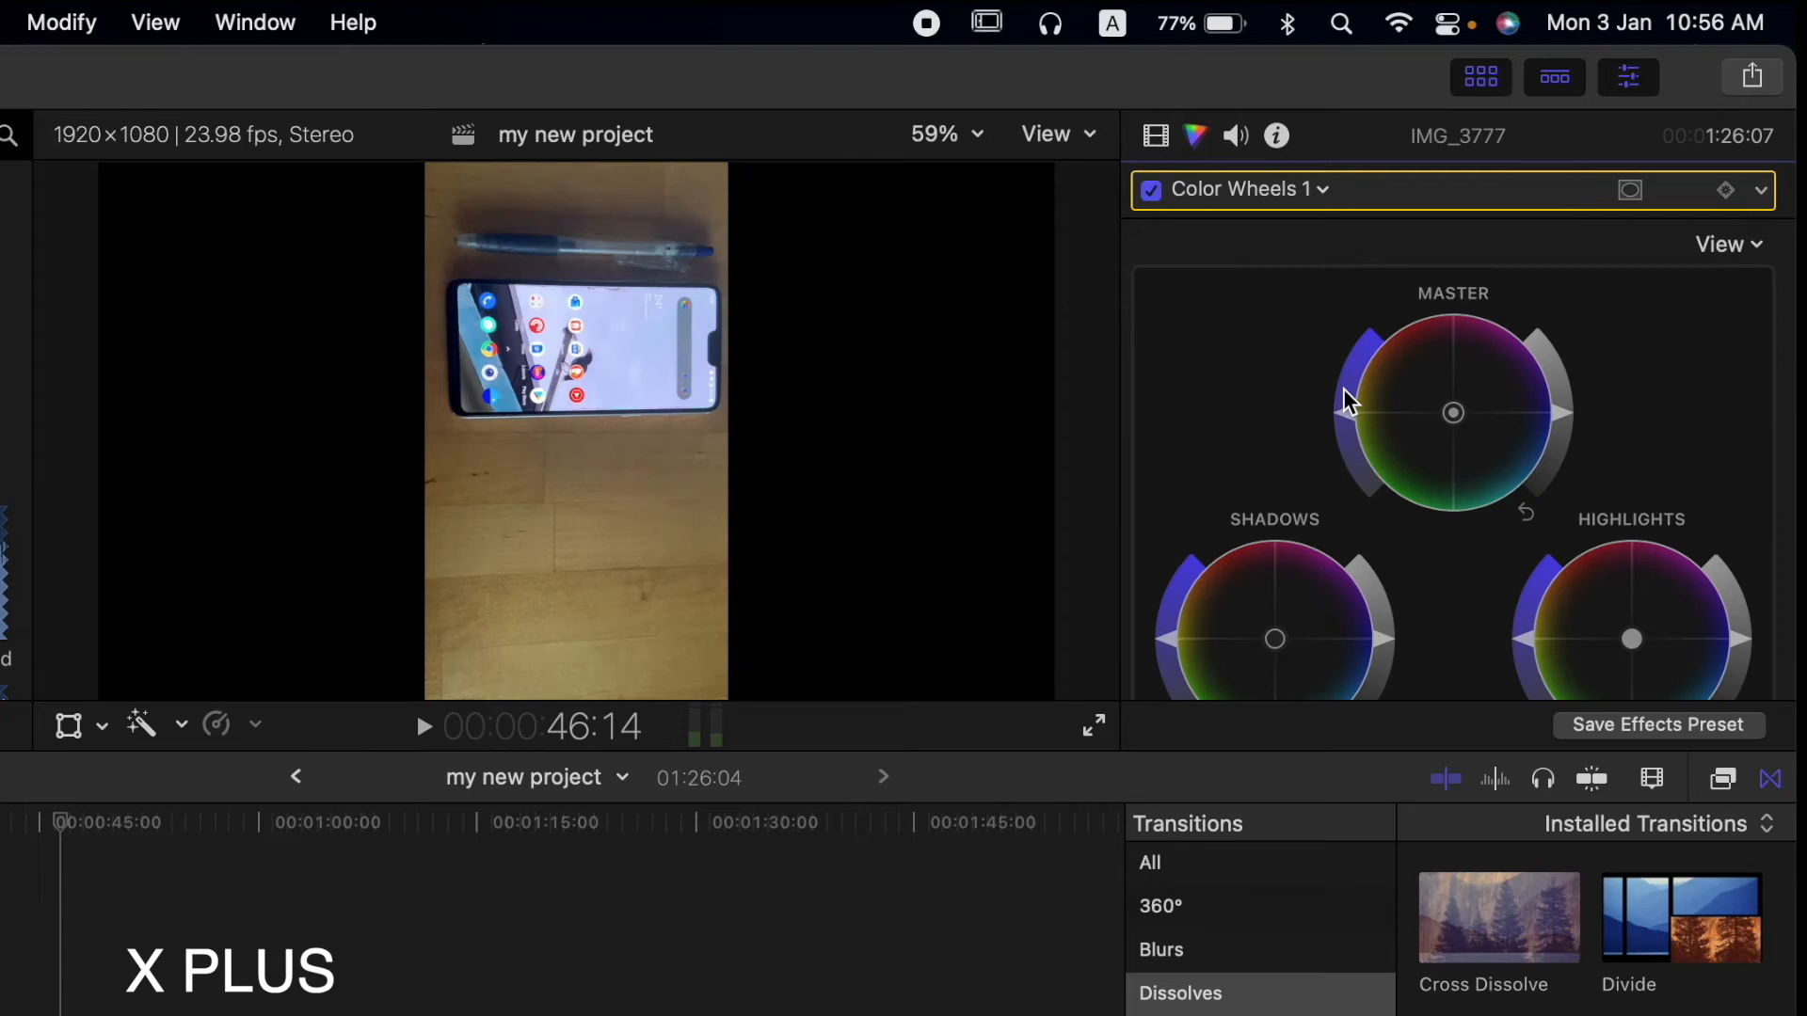
pyautogui.scroll(-3, 1395, 471)
pyautogui.scroll(-10, 1396, 475)
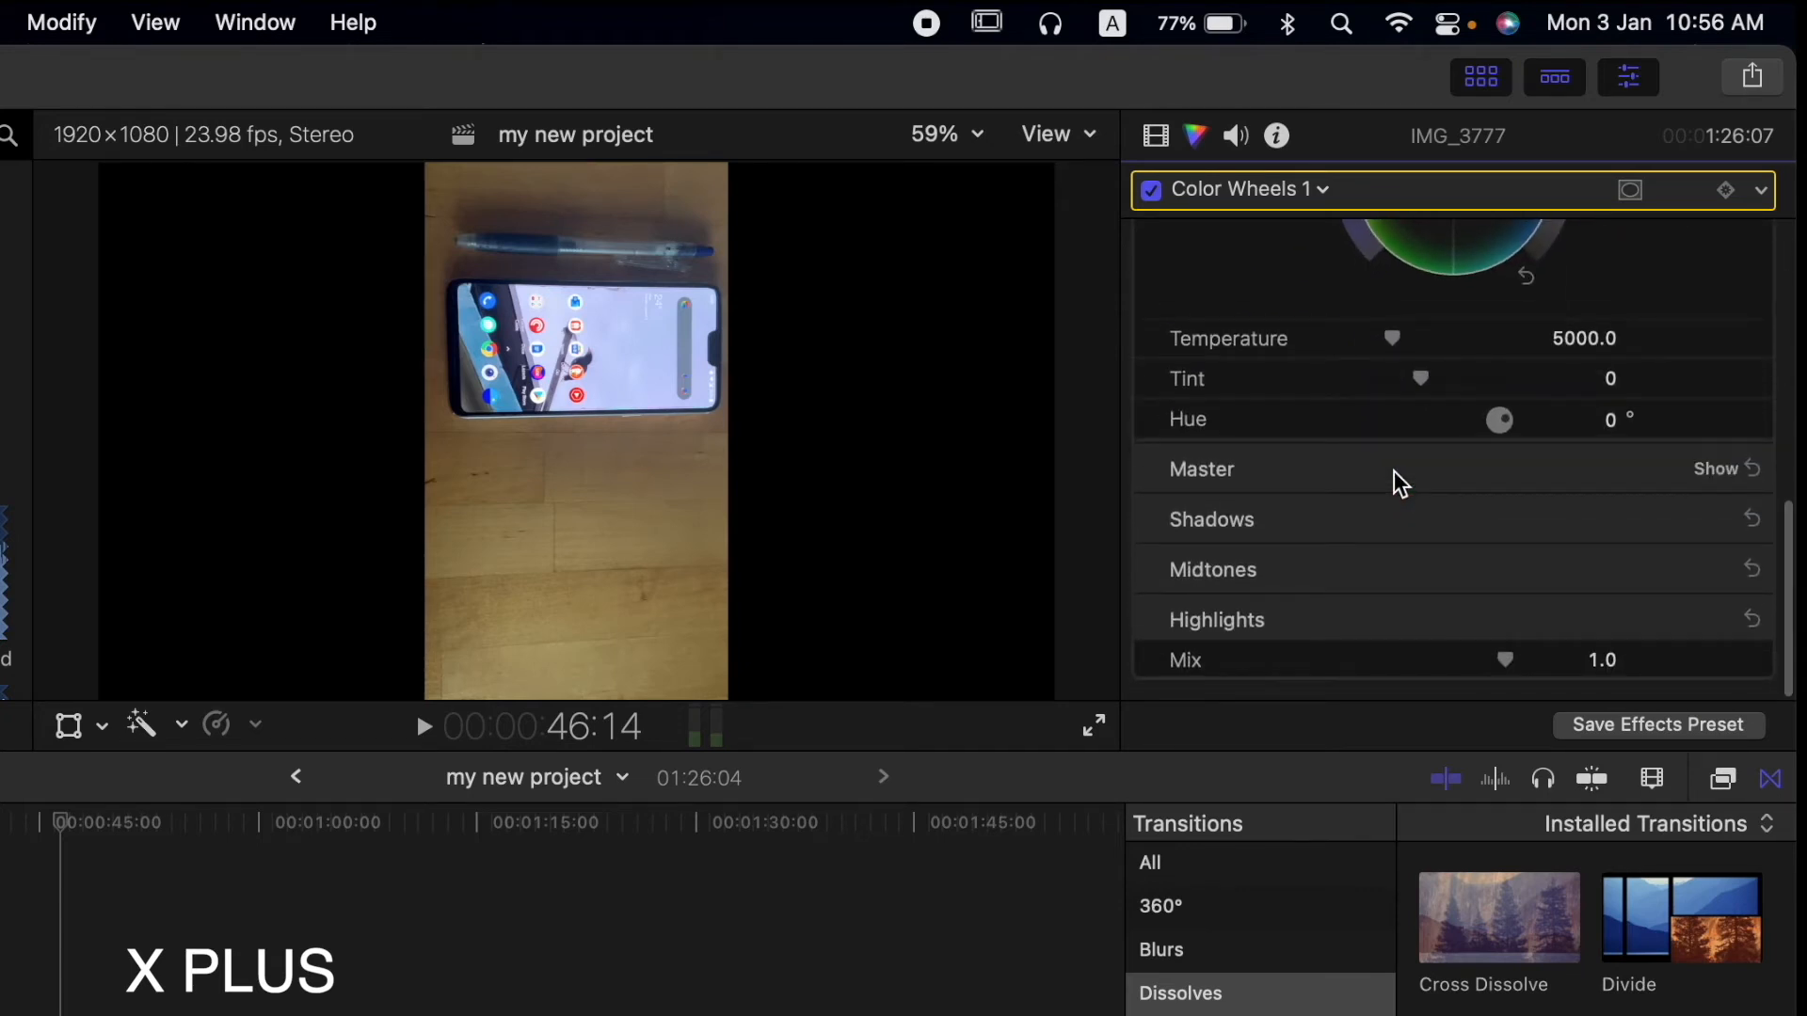
pyautogui.scroll(8, 1393, 480)
pyautogui.scroll(3, 1397, 482)
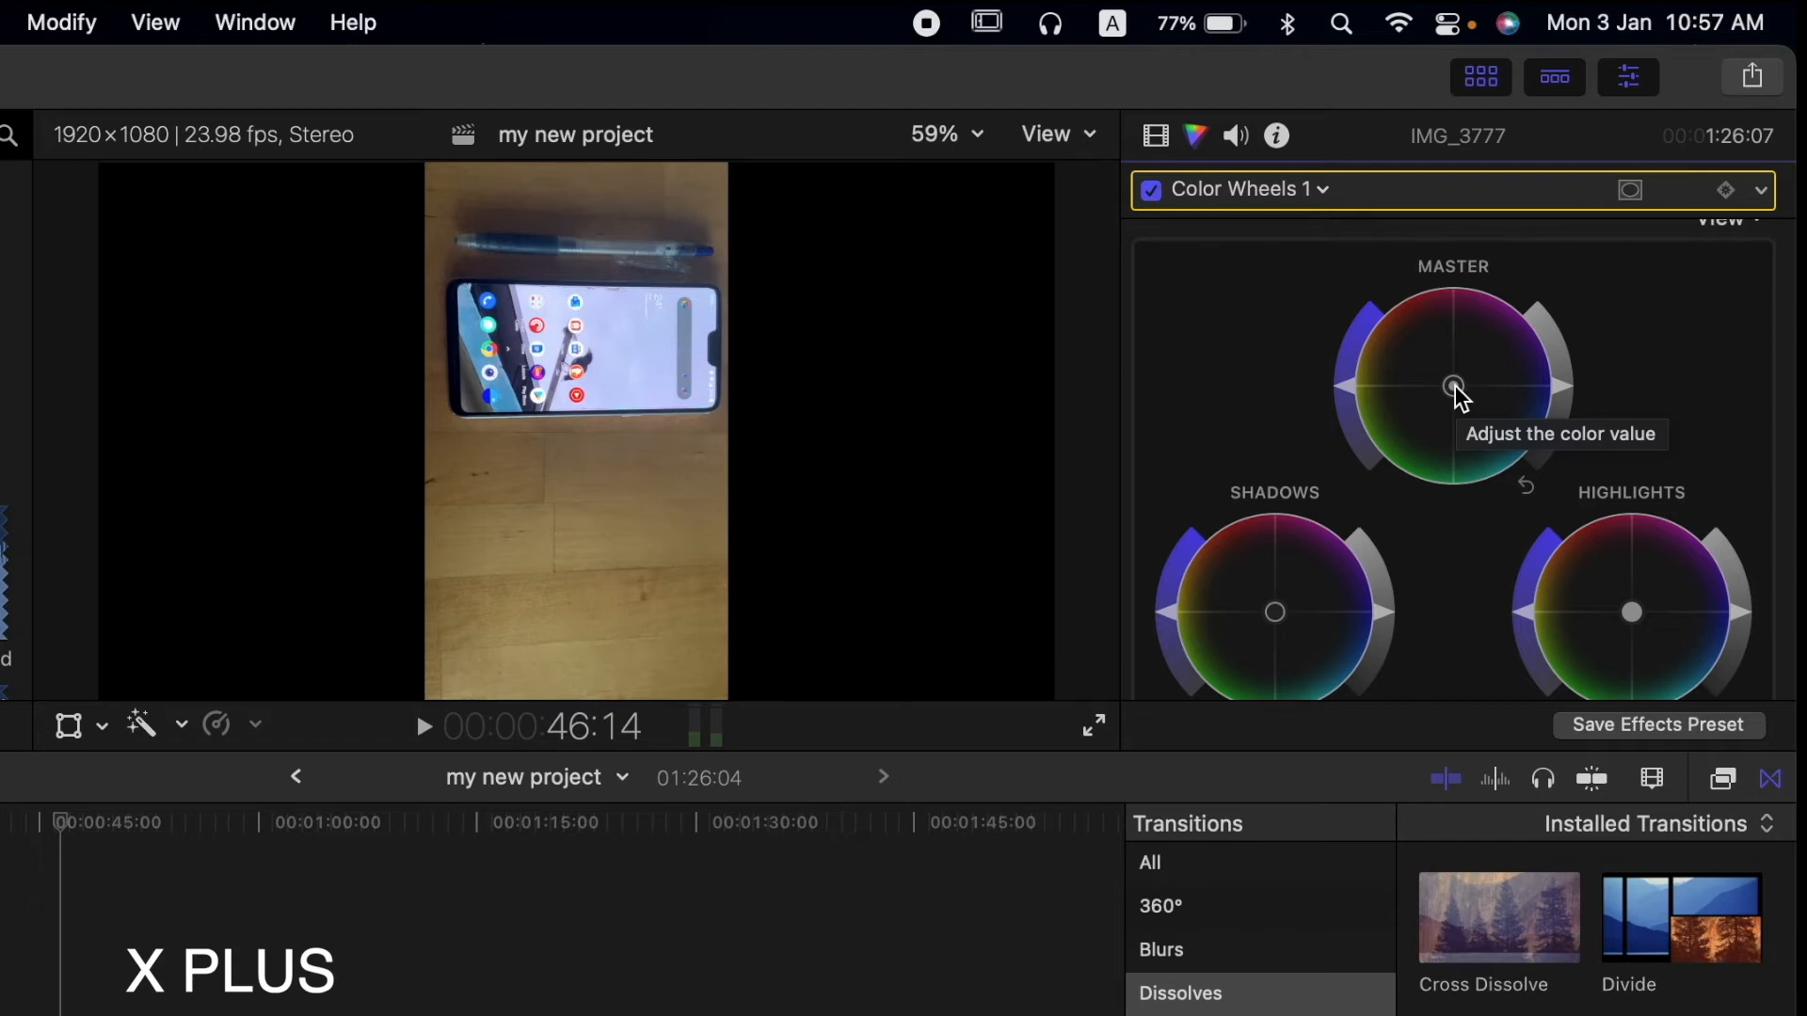
# - Try small color shifts on the Master color wheel, and leave it shifted toward orange at about R 16, G 8, B 0
pyautogui.moveTo(1455, 388); pyautogui.dragTo(1440, 437)
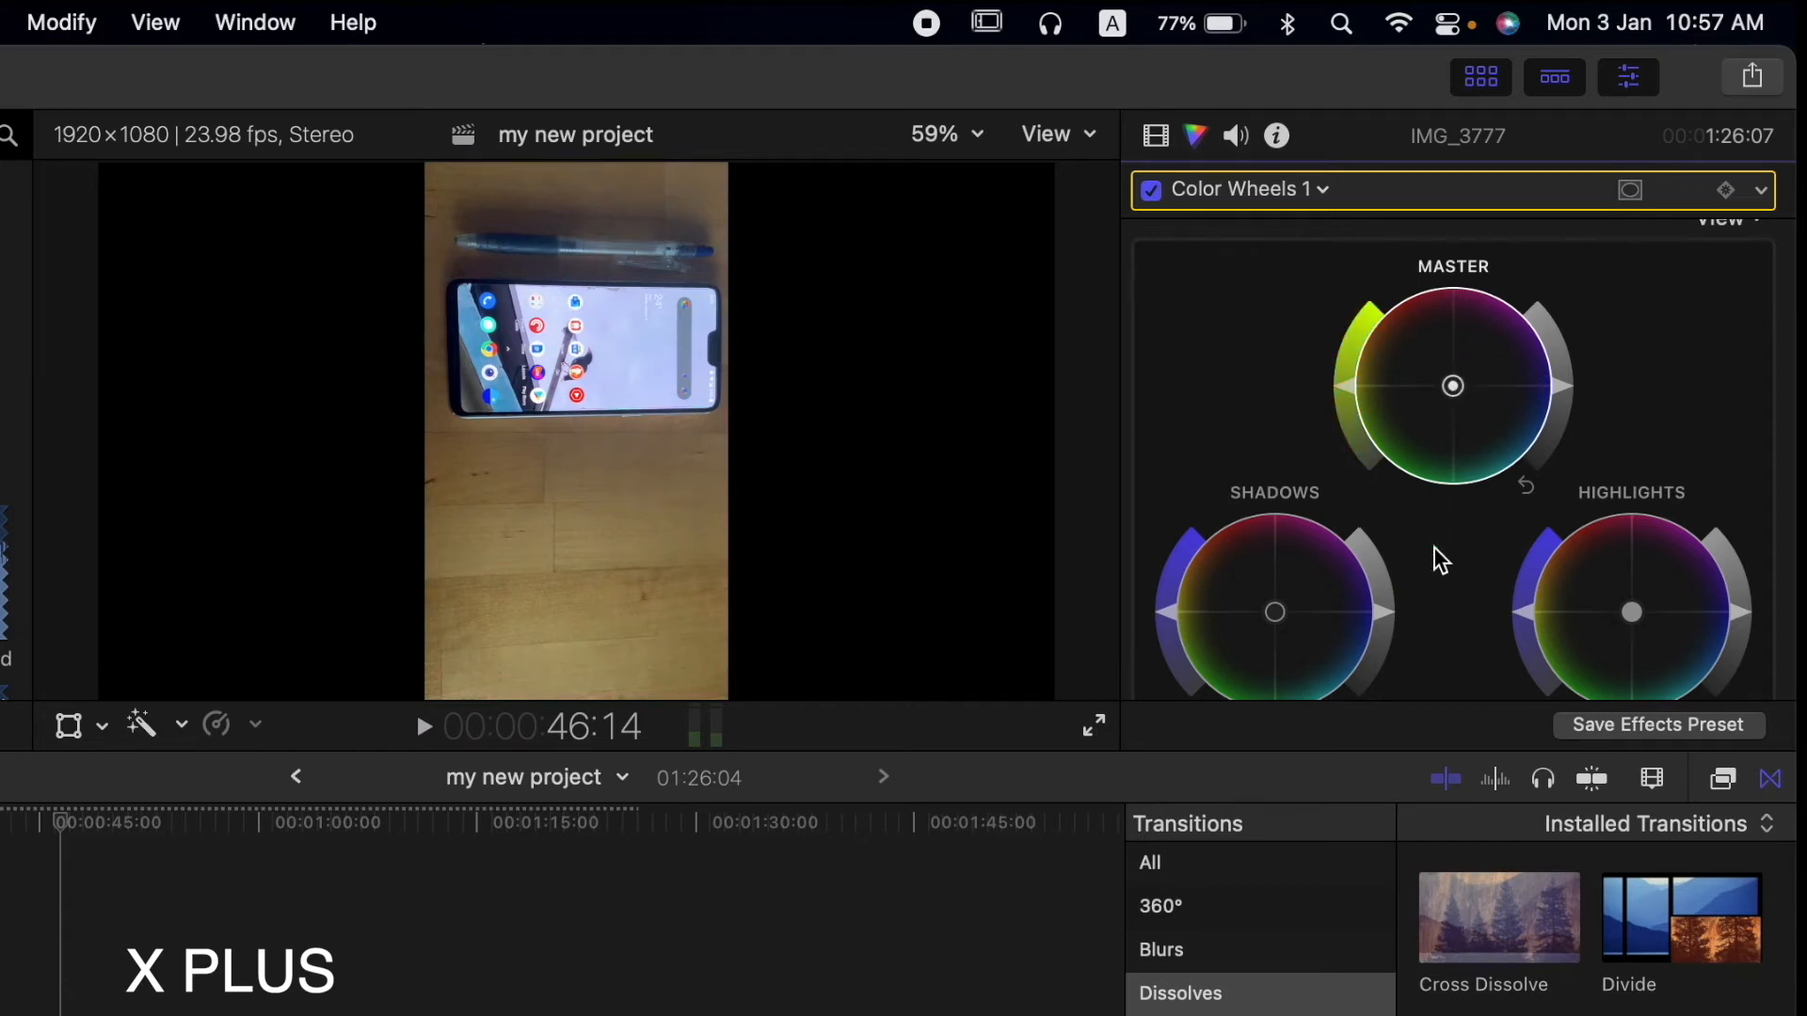
pyautogui.scroll(-3, 1440, 560)
pyautogui.scroll(3, 1440, 560)
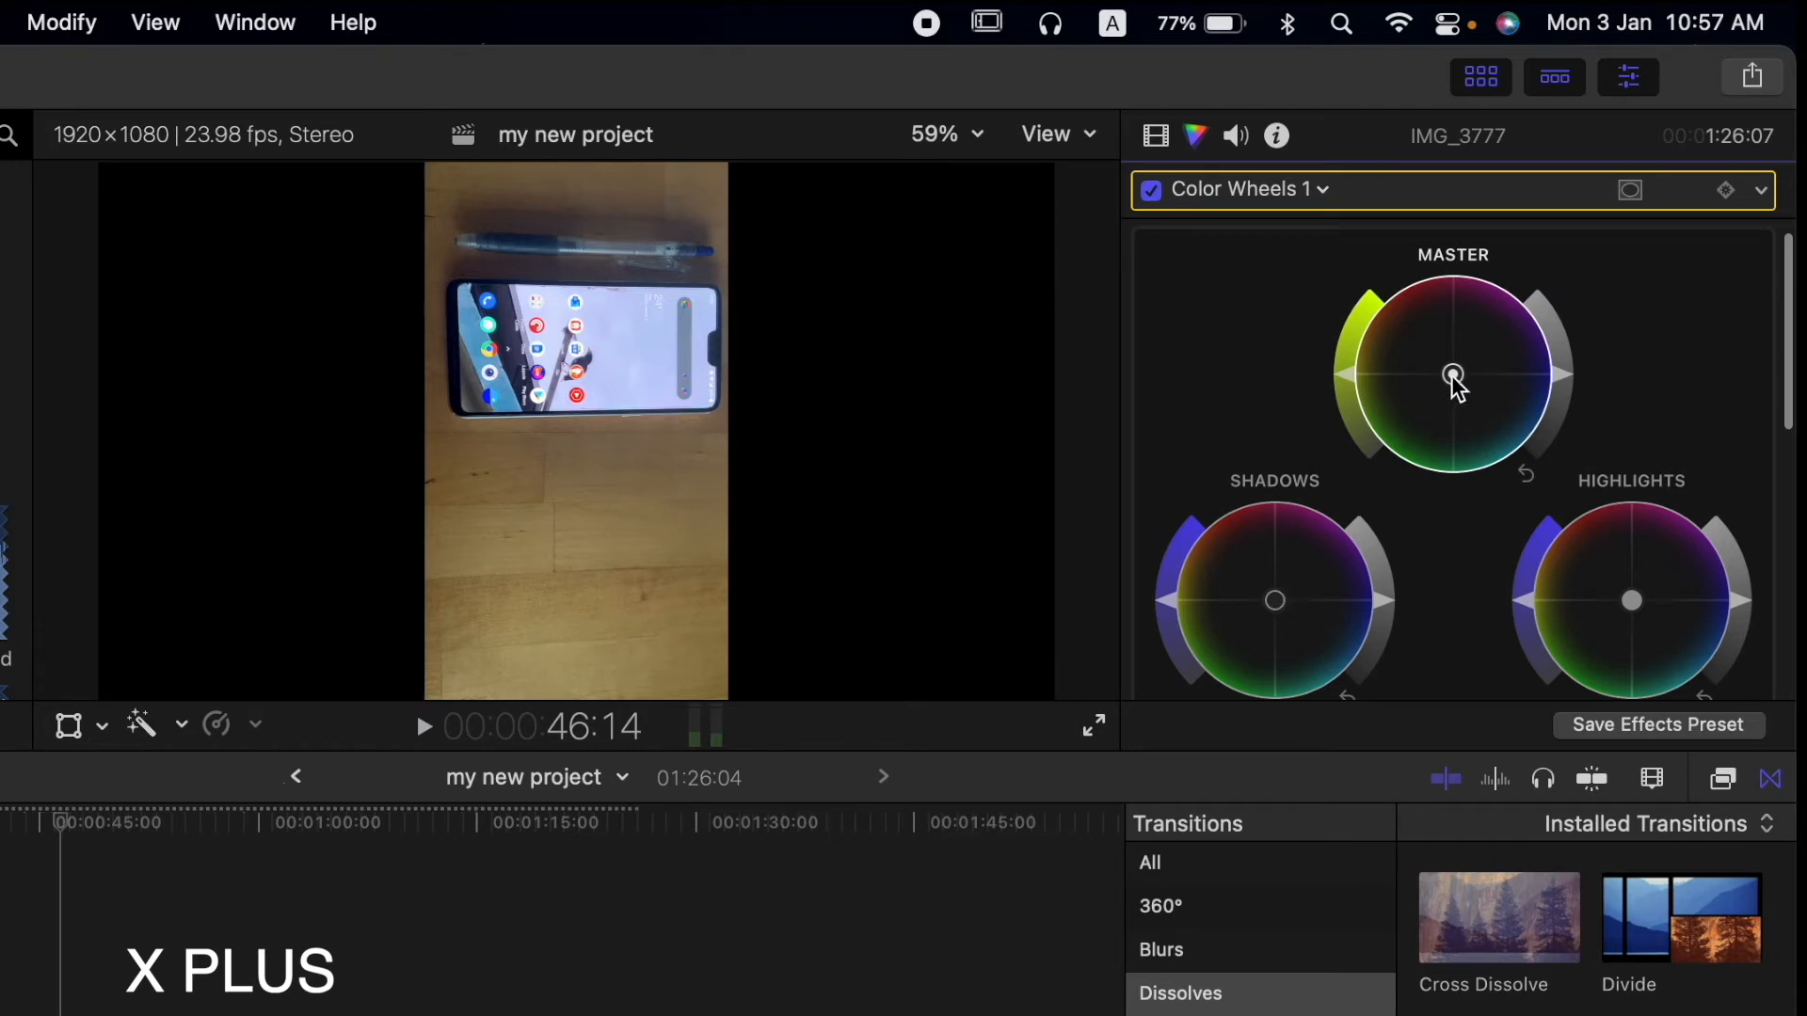
pyautogui.moveTo(1453, 374)
pyautogui.mouseDown()
pyautogui.moveTo(1432, 331)
pyautogui.moveTo(1483, 307)
pyautogui.moveTo(1525, 339)
pyautogui.moveTo(1534, 377)
pyautogui.moveTo(1470, 428)
pyautogui.moveTo(1452, 374)
pyautogui.mouseUp()
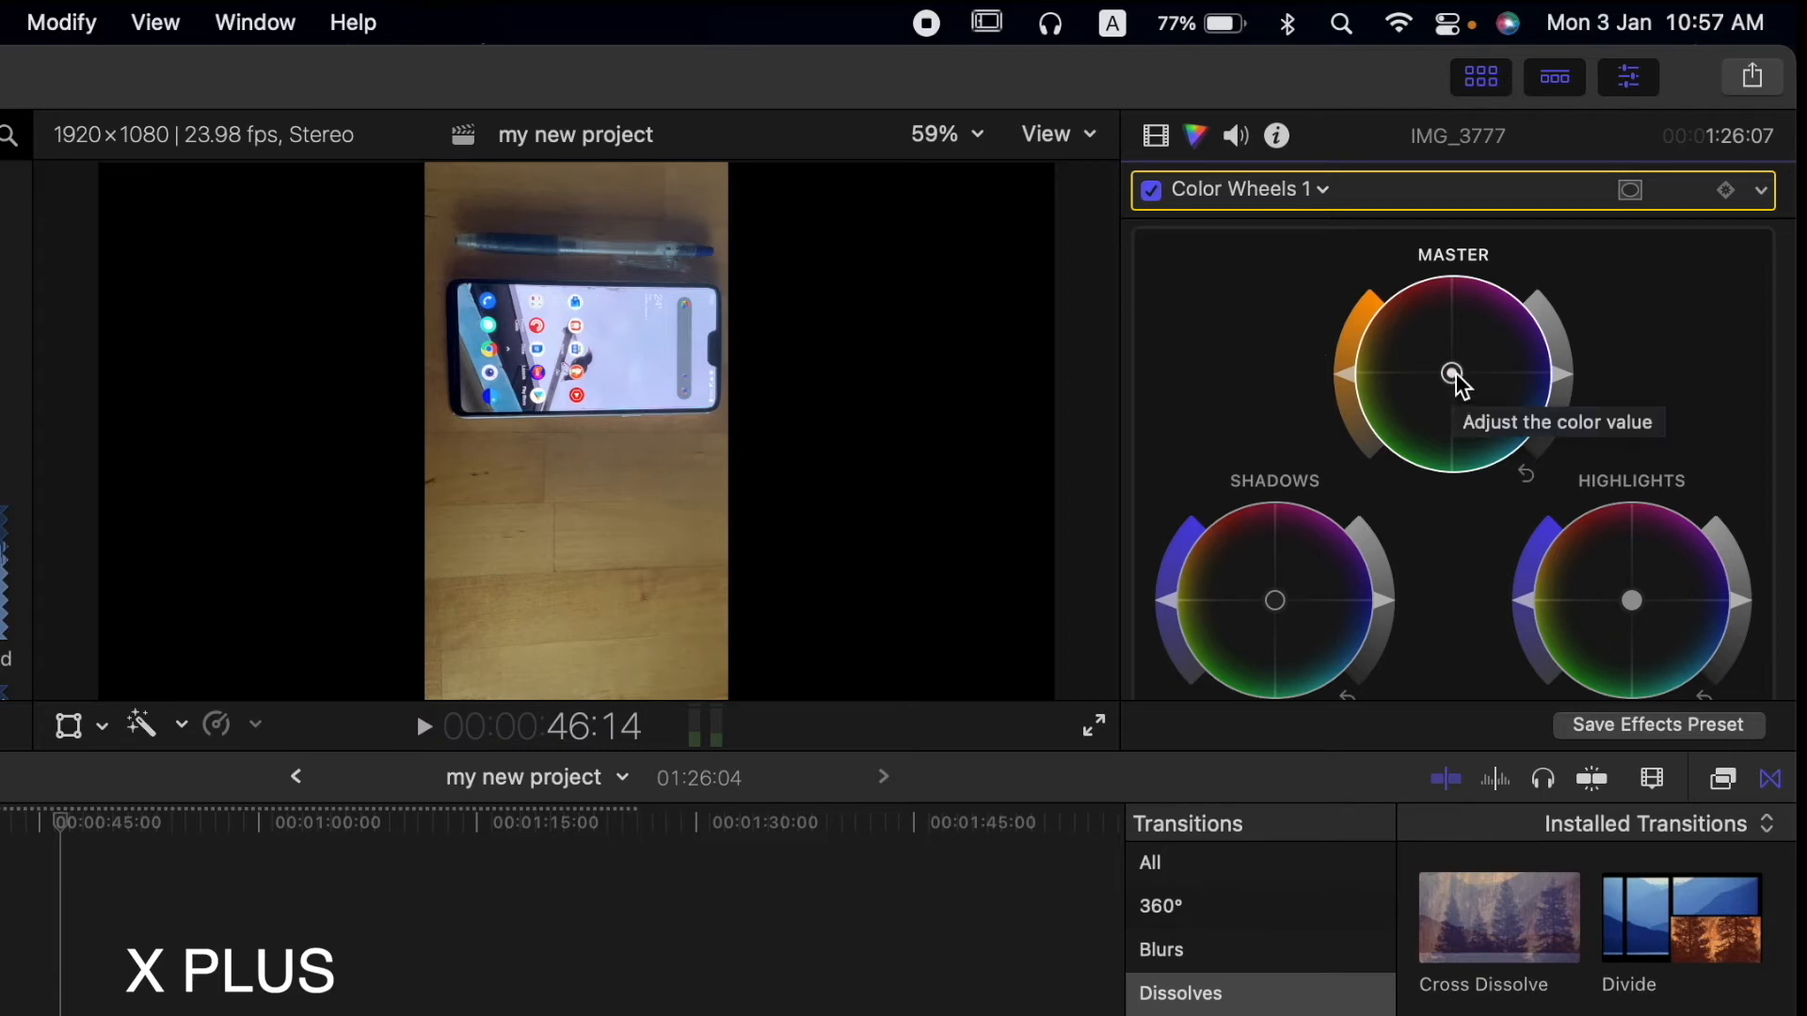
pyautogui.moveTo(1454, 375); pyautogui.dragTo(1383, 310)
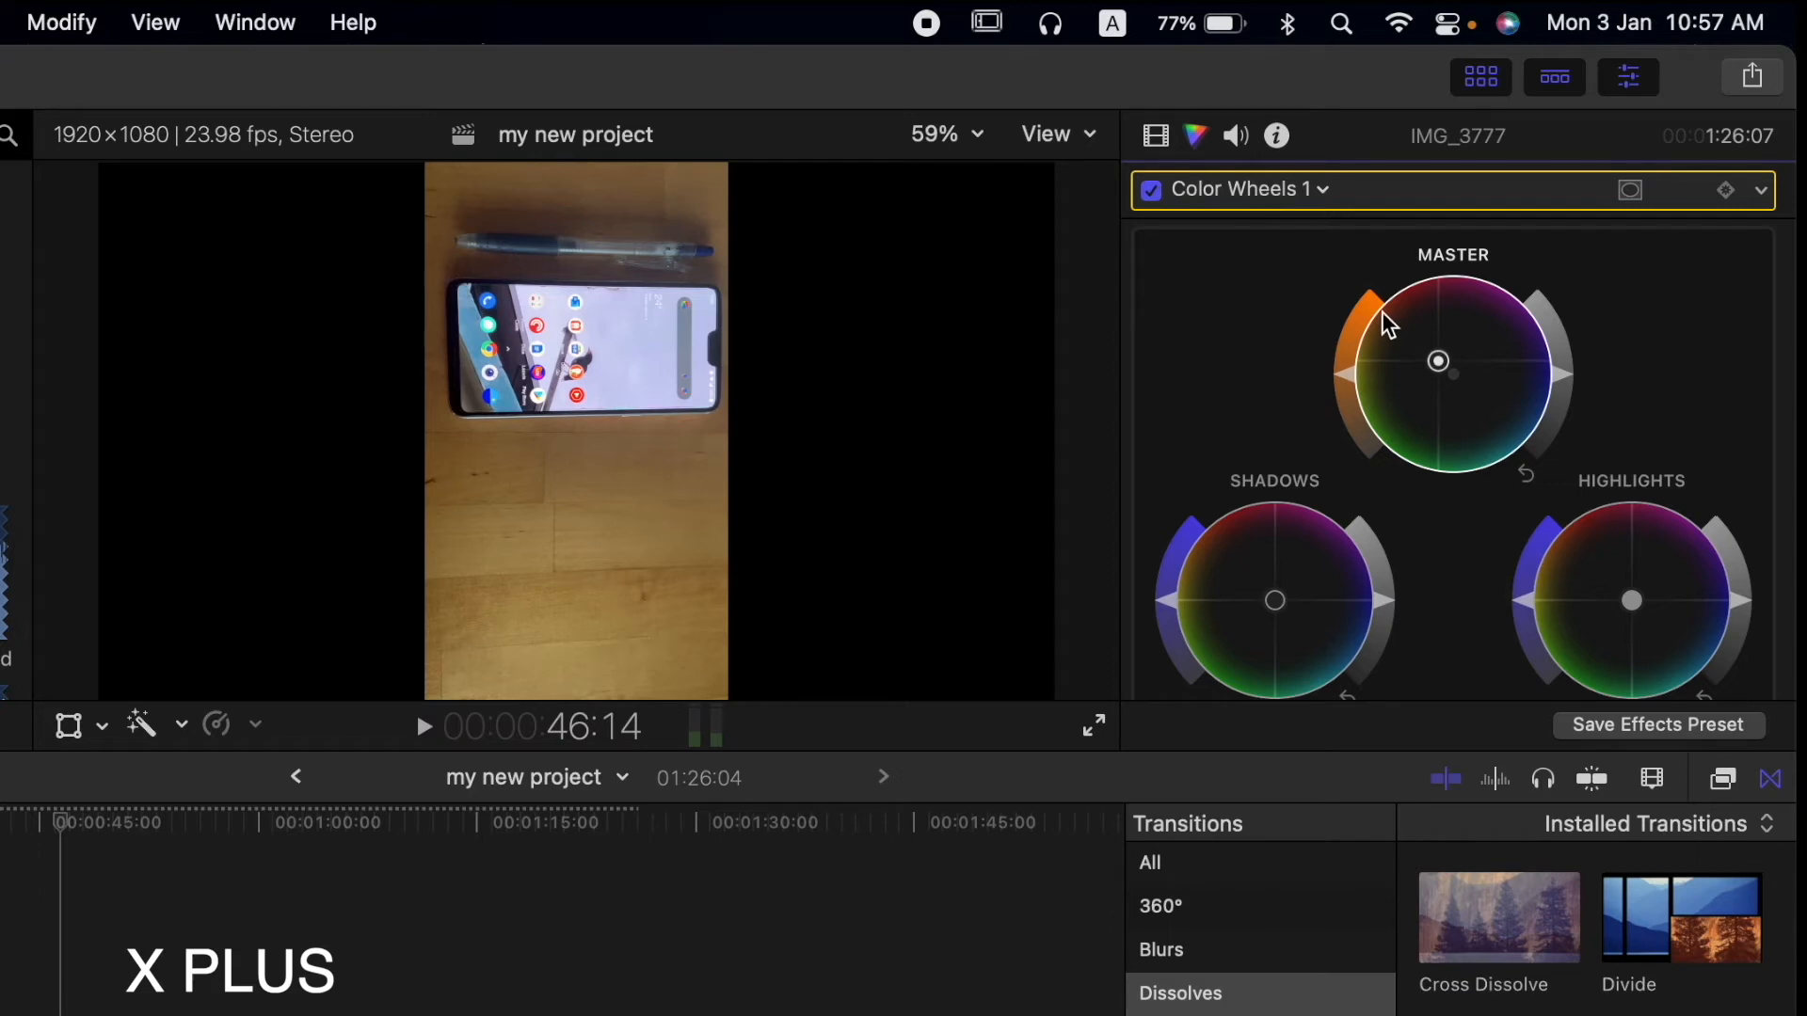
# - Try a Temperature of 5350, a Tint of 7.0 and a Hue of 39.8° in the color wheels correction, and reset all three
pyautogui.scroll(-8, 1657, 387)
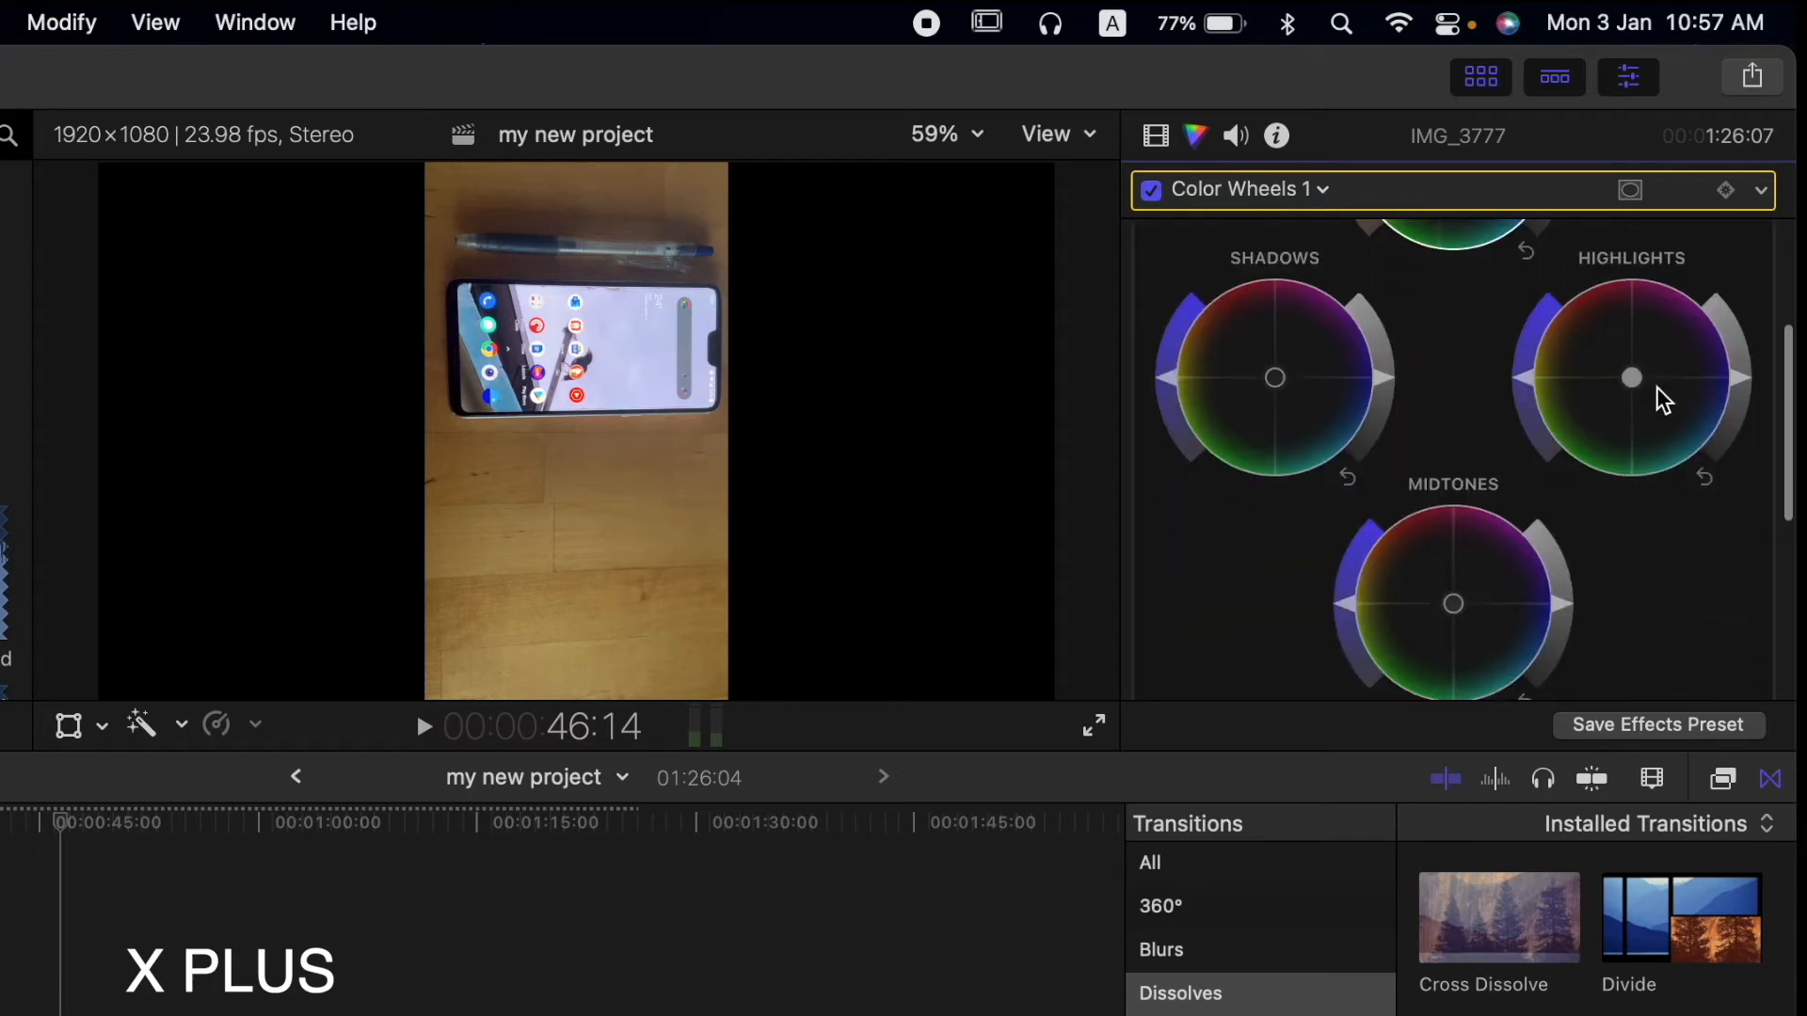
pyautogui.scroll(3, 1657, 387)
pyautogui.scroll(-1, 1657, 386)
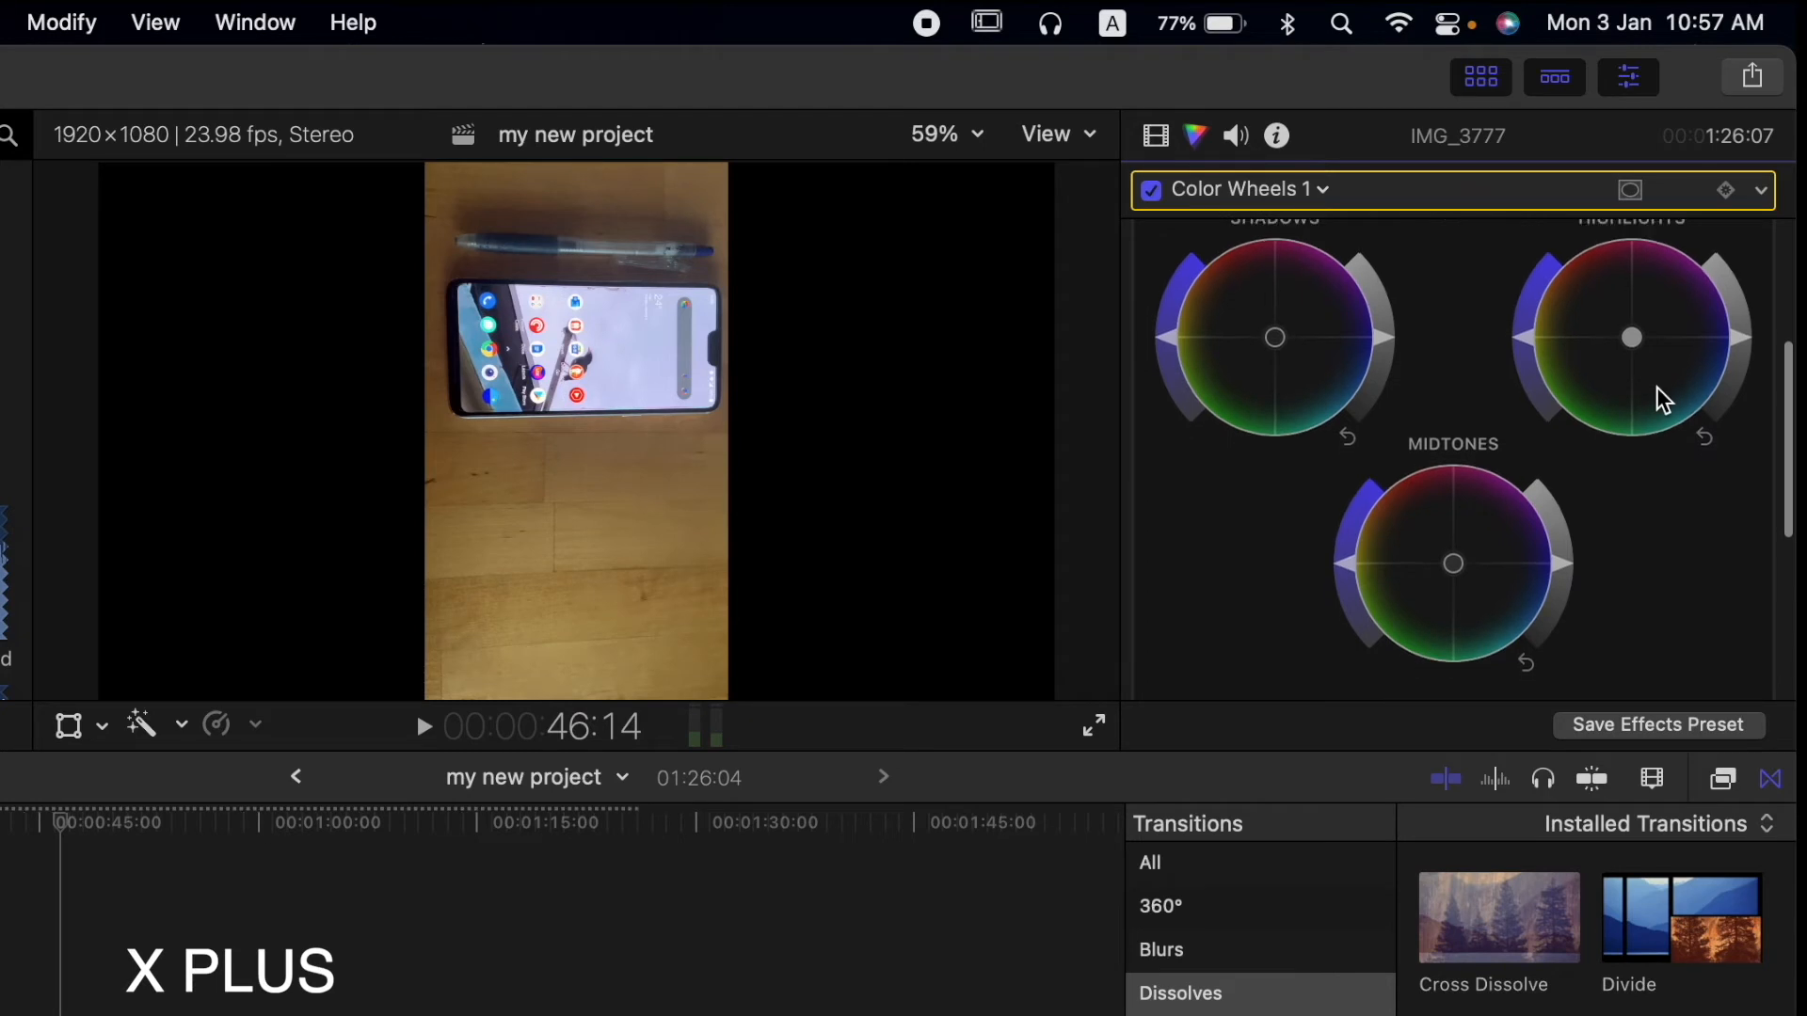
pyautogui.scroll(5, 1660, 371)
pyautogui.scroll(-10, 1666, 384)
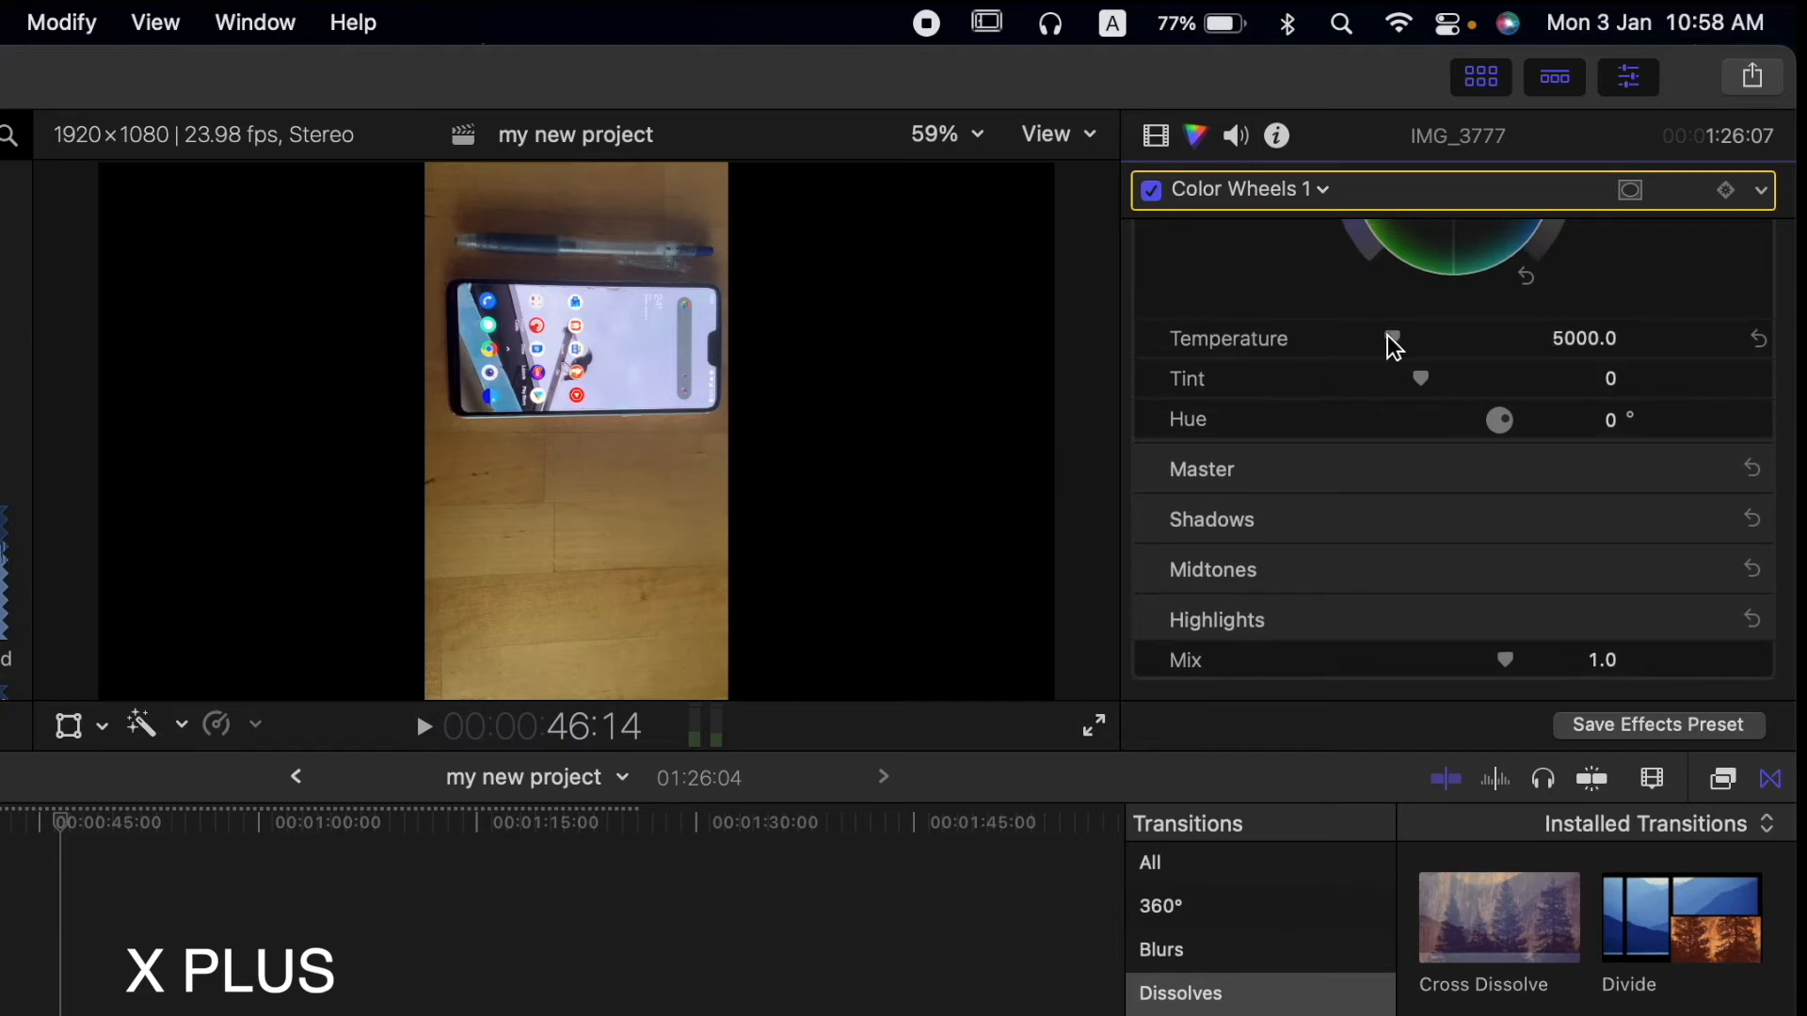
pyautogui.moveTo(1391, 338); pyautogui.dragTo(1536, 382)
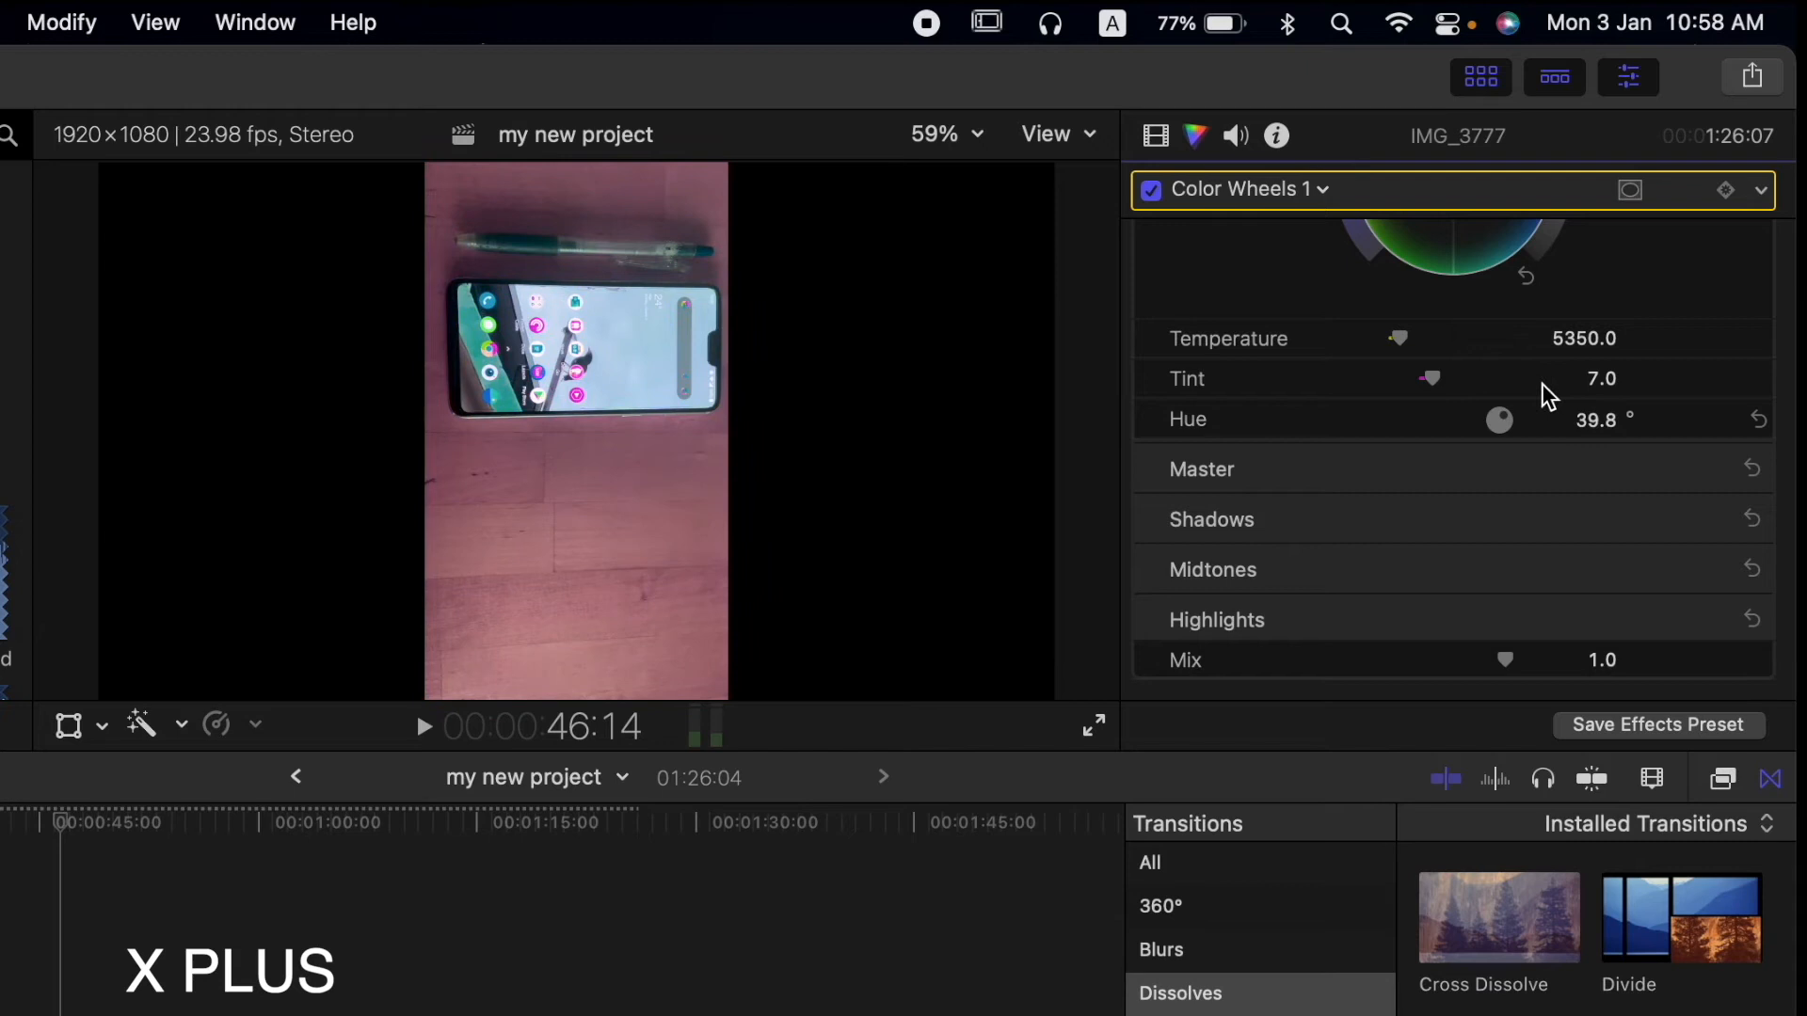
pyautogui.click(1758, 420)
pyautogui.click(1758, 380)
pyautogui.click(1756, 339)
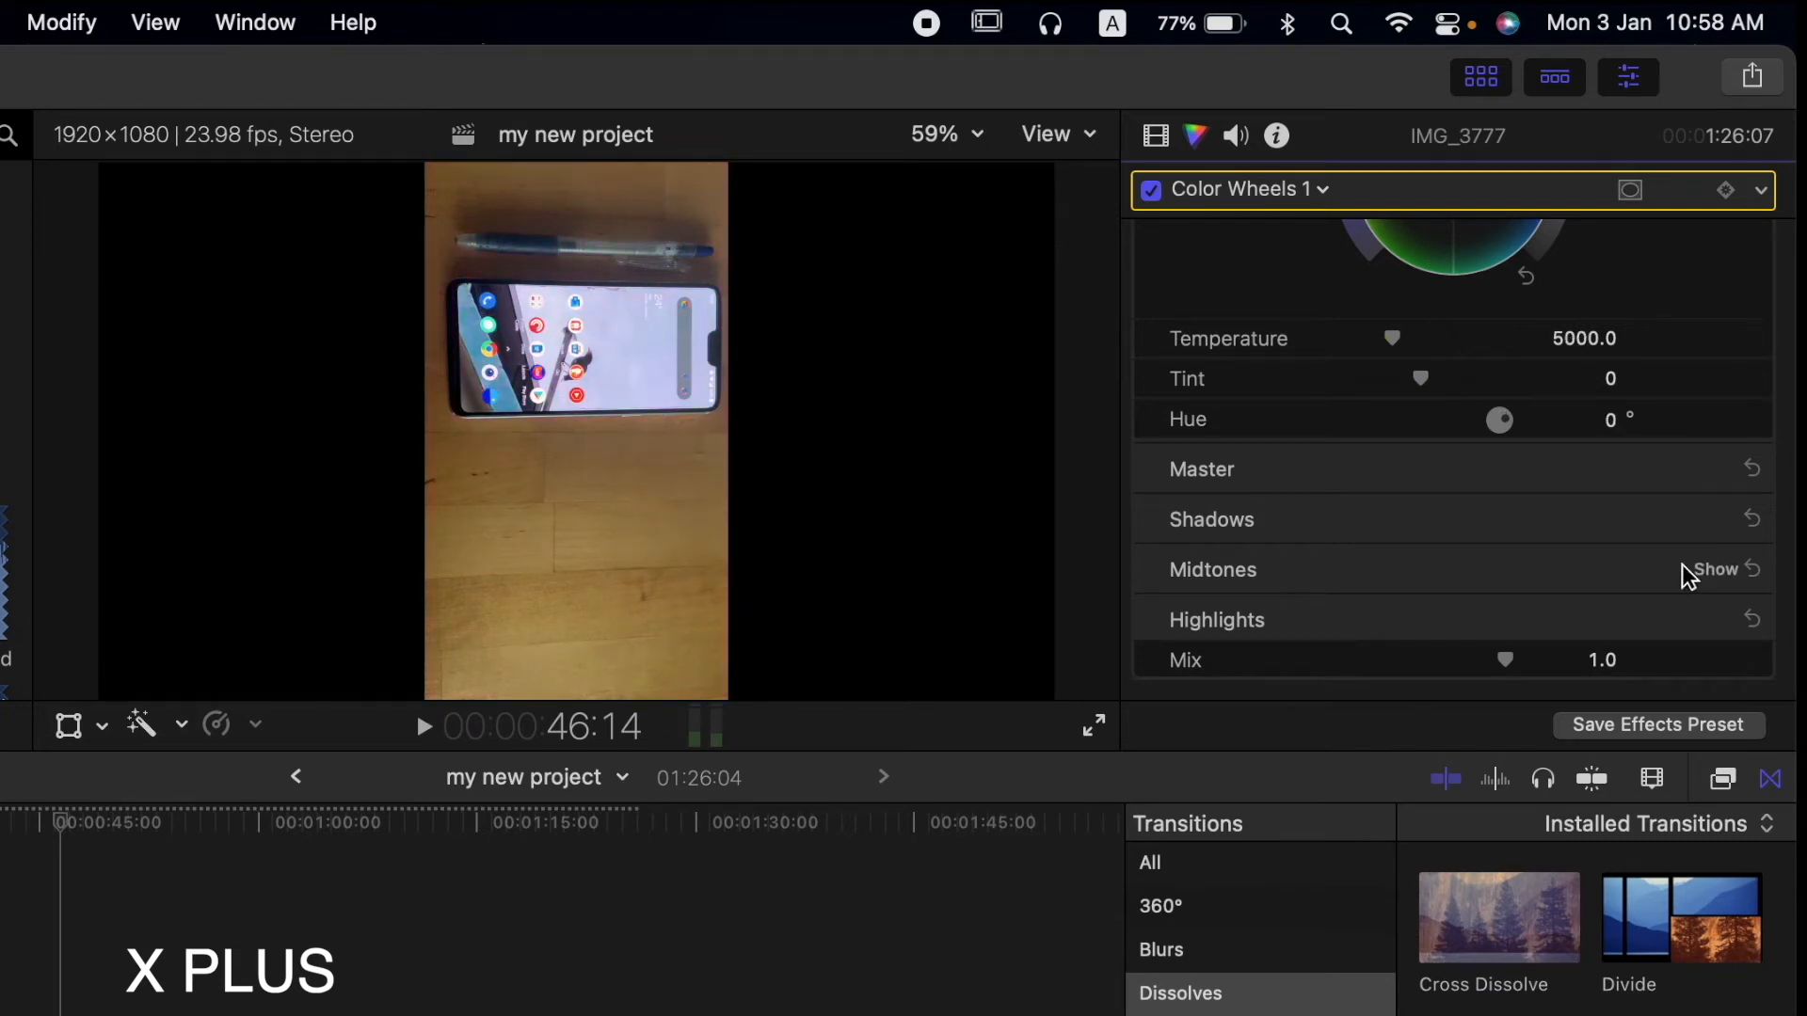
# - Expand the Master, Shadows, Midtones and Highlights groups and examine their Color, Saturation and Brightness values
pyautogui.click(1720, 470)
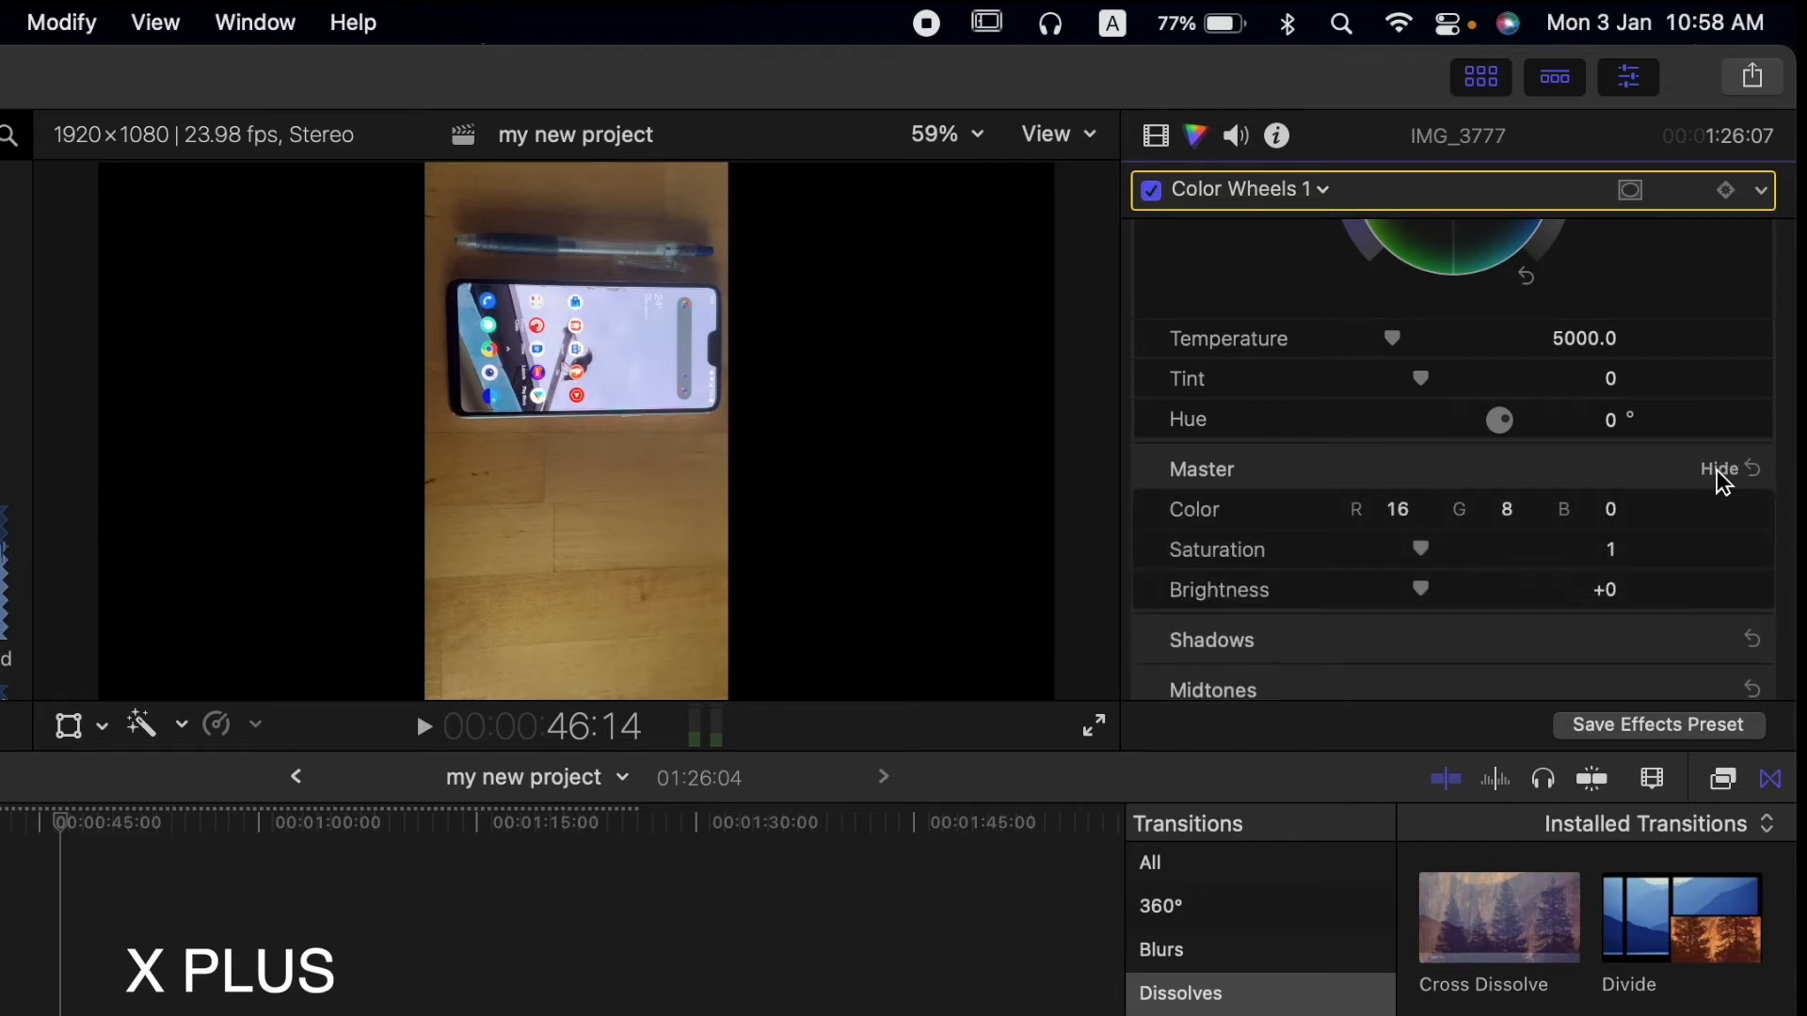
pyautogui.scroll(-3, 1722, 478)
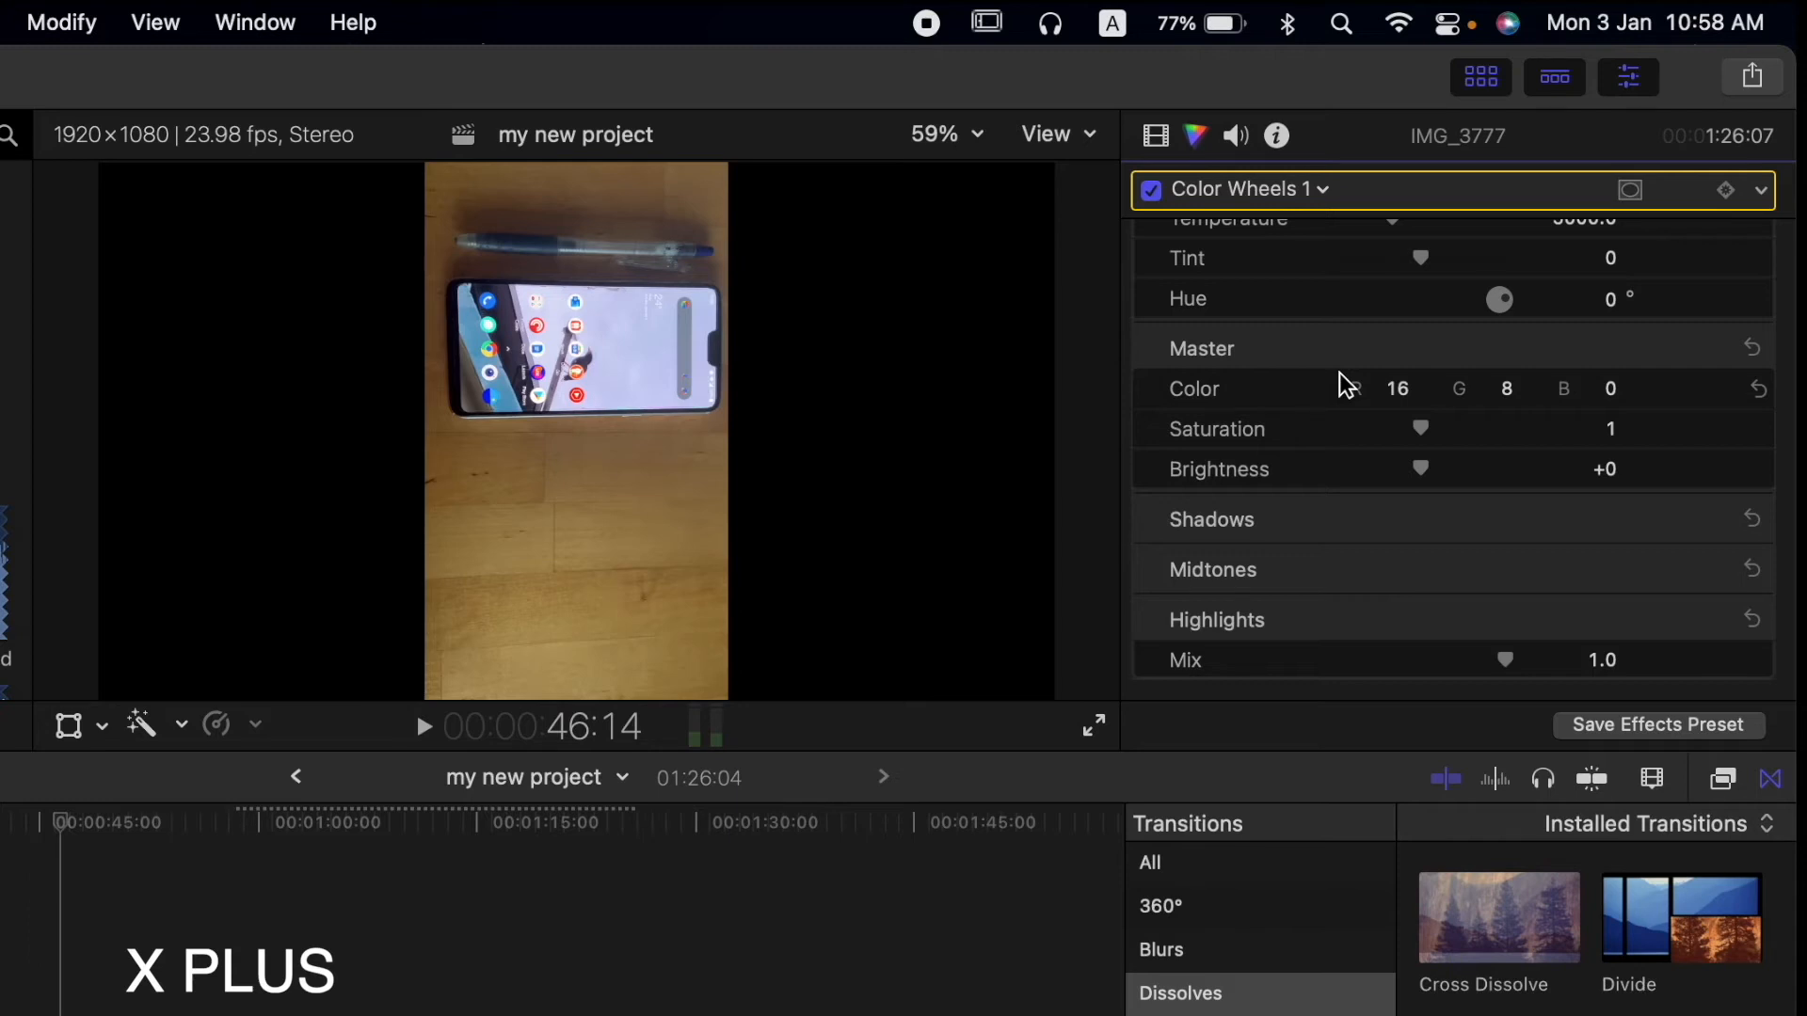
pyautogui.click(1706, 519)
pyautogui.scroll(-3, 1706, 523)
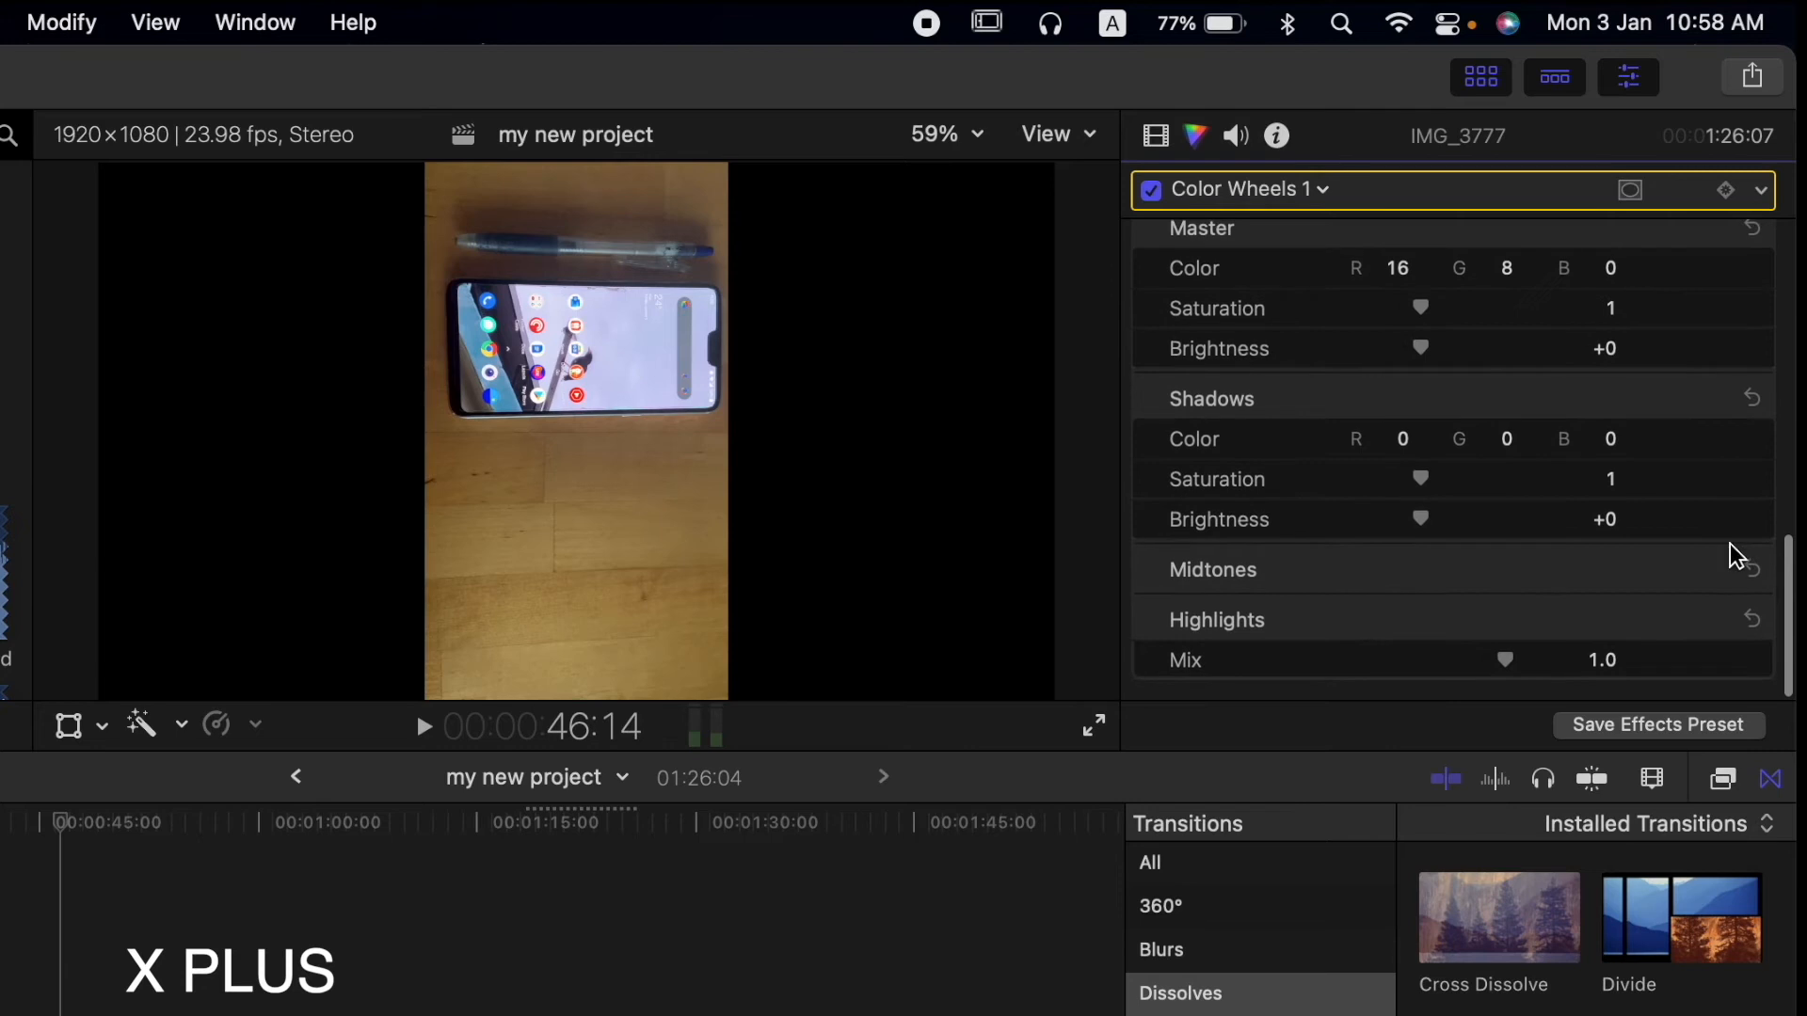
pyautogui.click(1730, 571)
pyautogui.scroll(-3, 1732, 576)
pyautogui.click(1718, 621)
pyautogui.scroll(-3, 1718, 623)
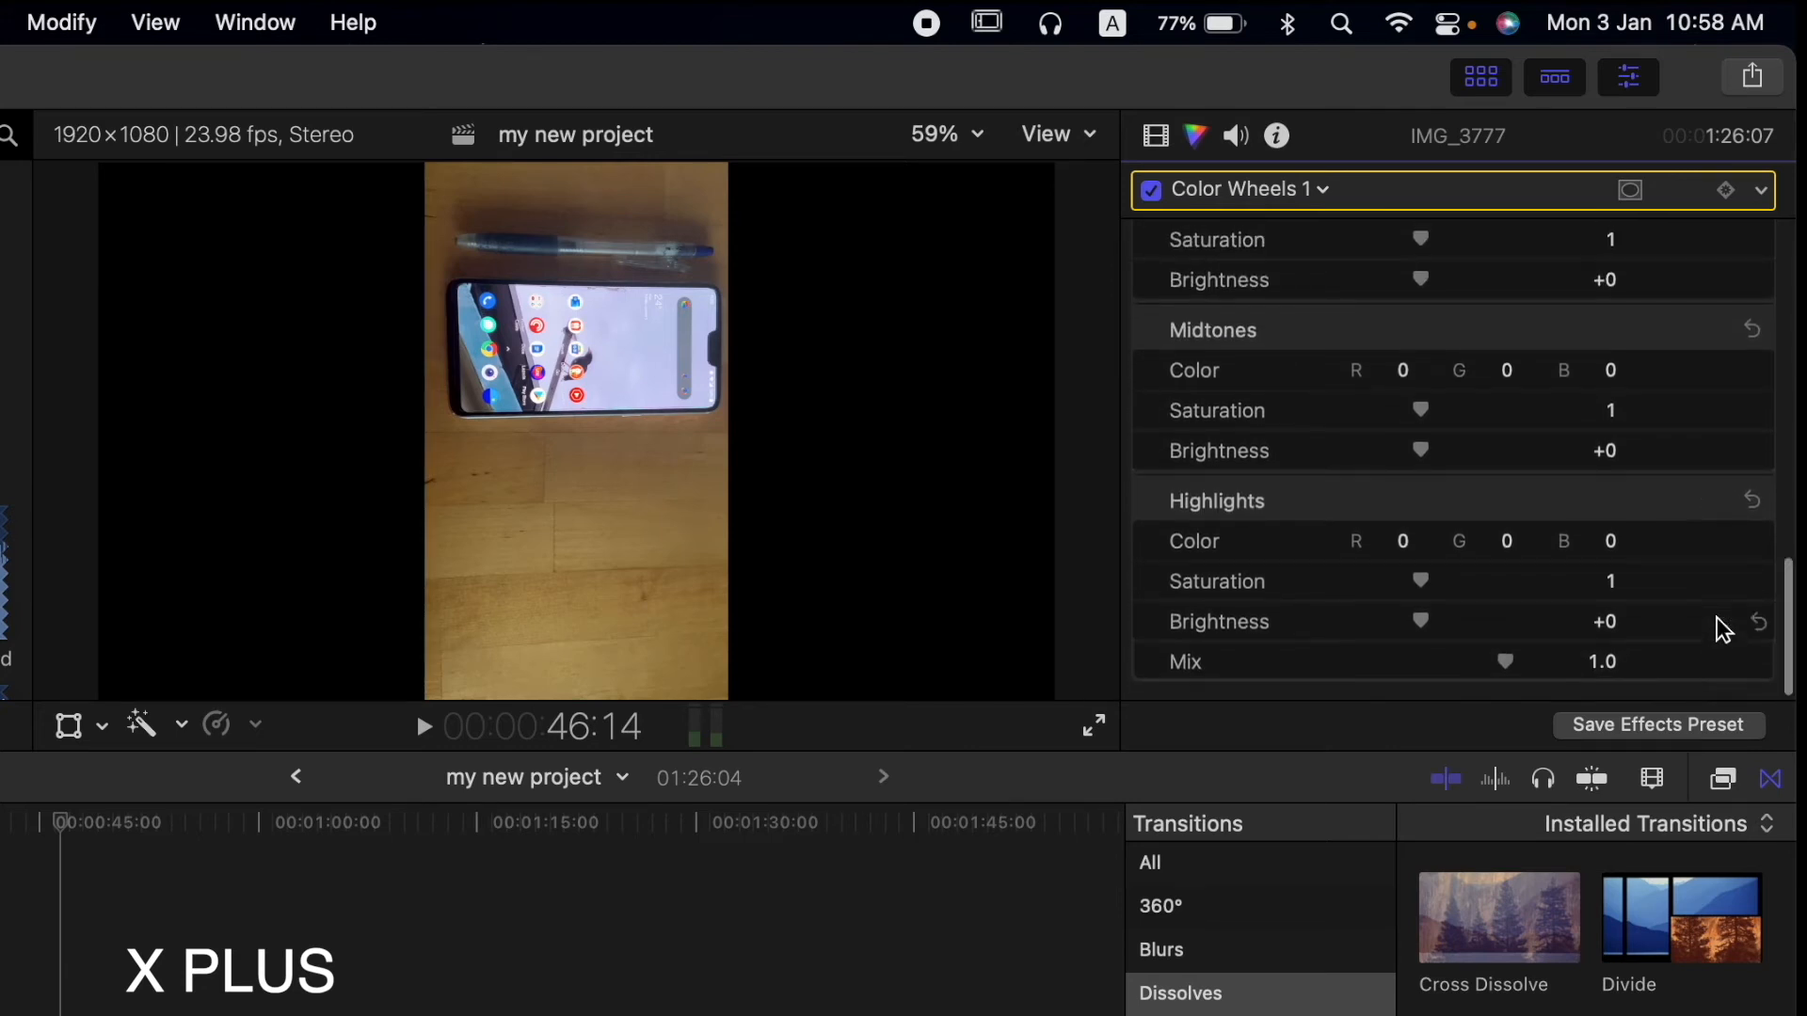
pyautogui.scroll(10, 1721, 625)
pyautogui.scroll(2, 1726, 636)
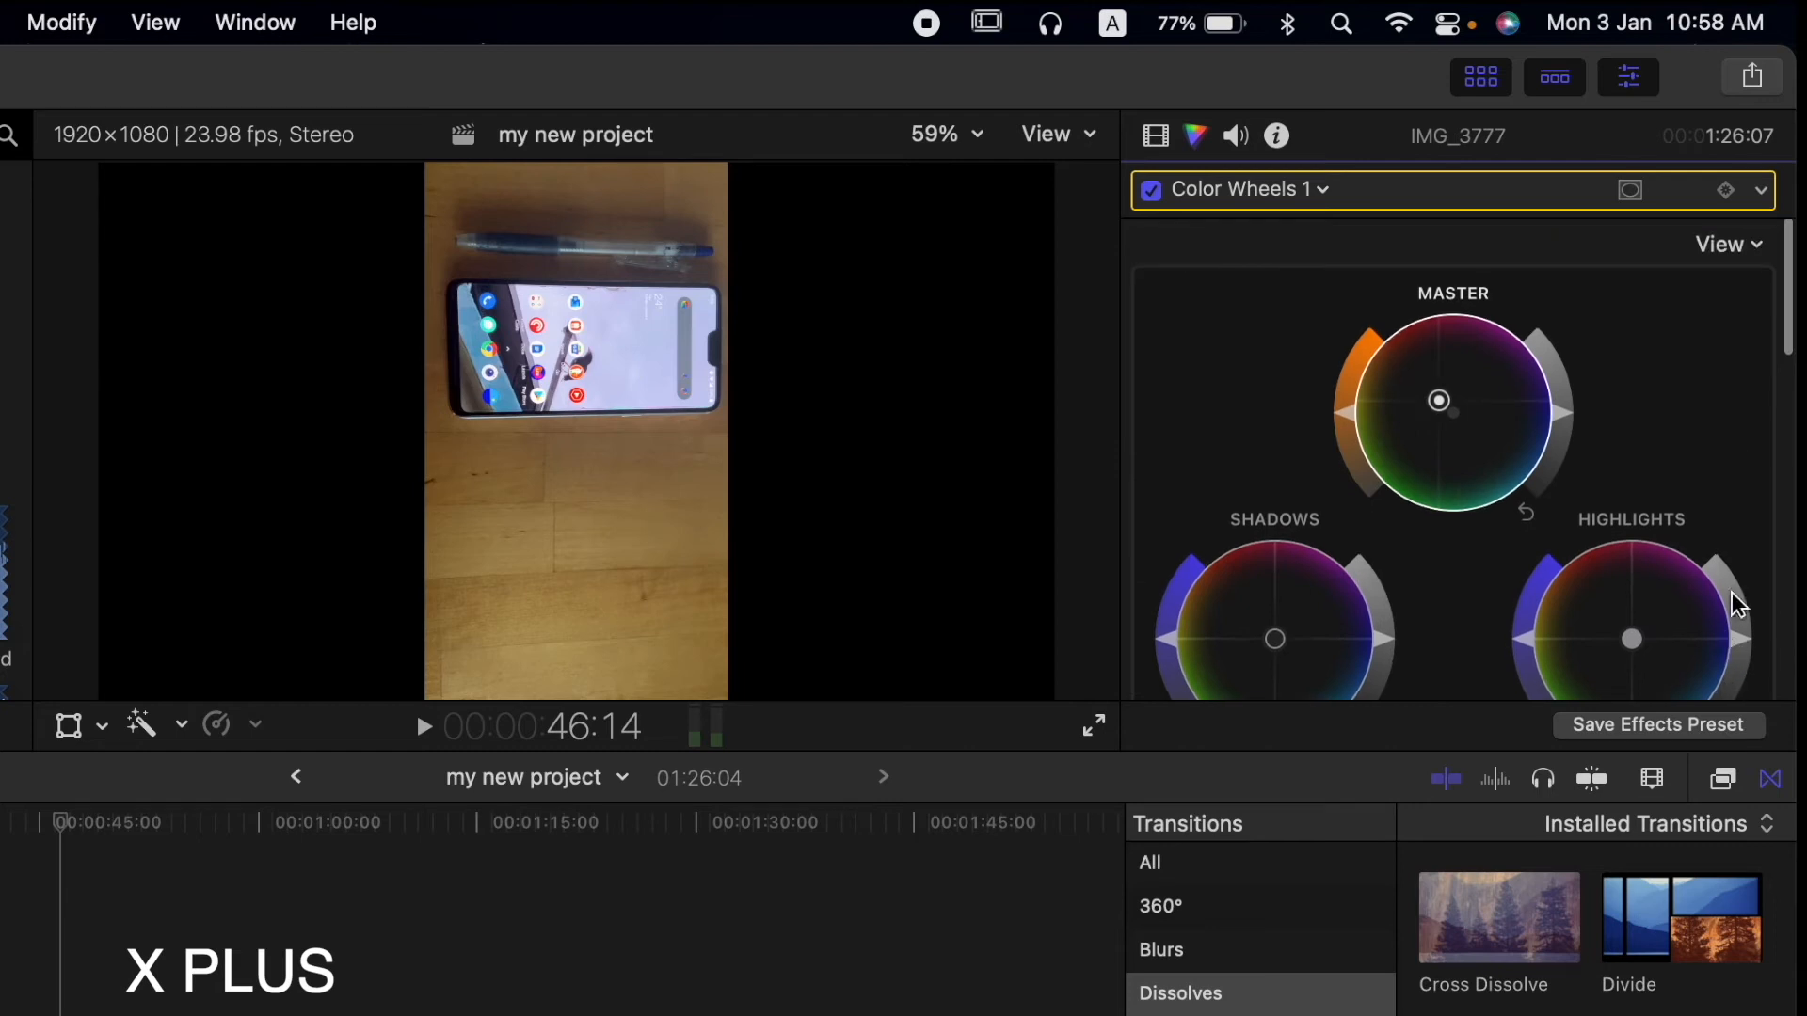
# - Add a Color Curves correction to the clip and look through its Luma, Red, Green and Blue curves
pyautogui.click(1323, 192)
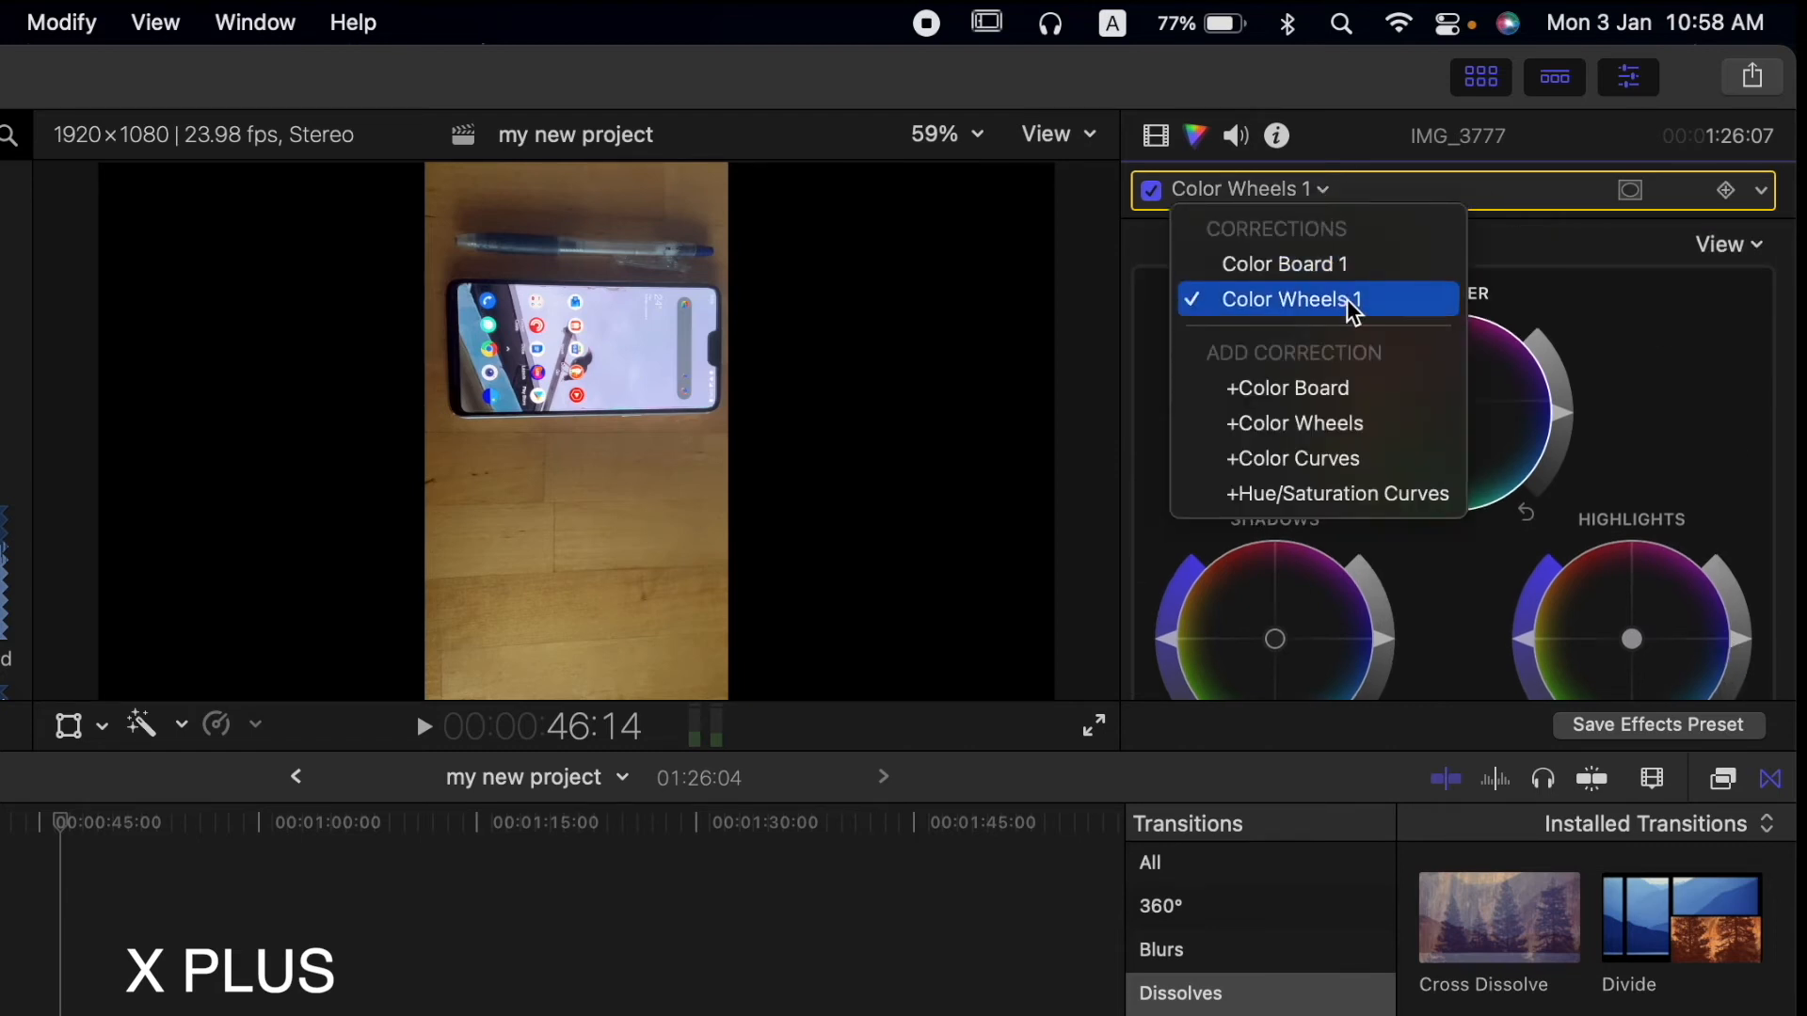
pyautogui.click(1392, 449)
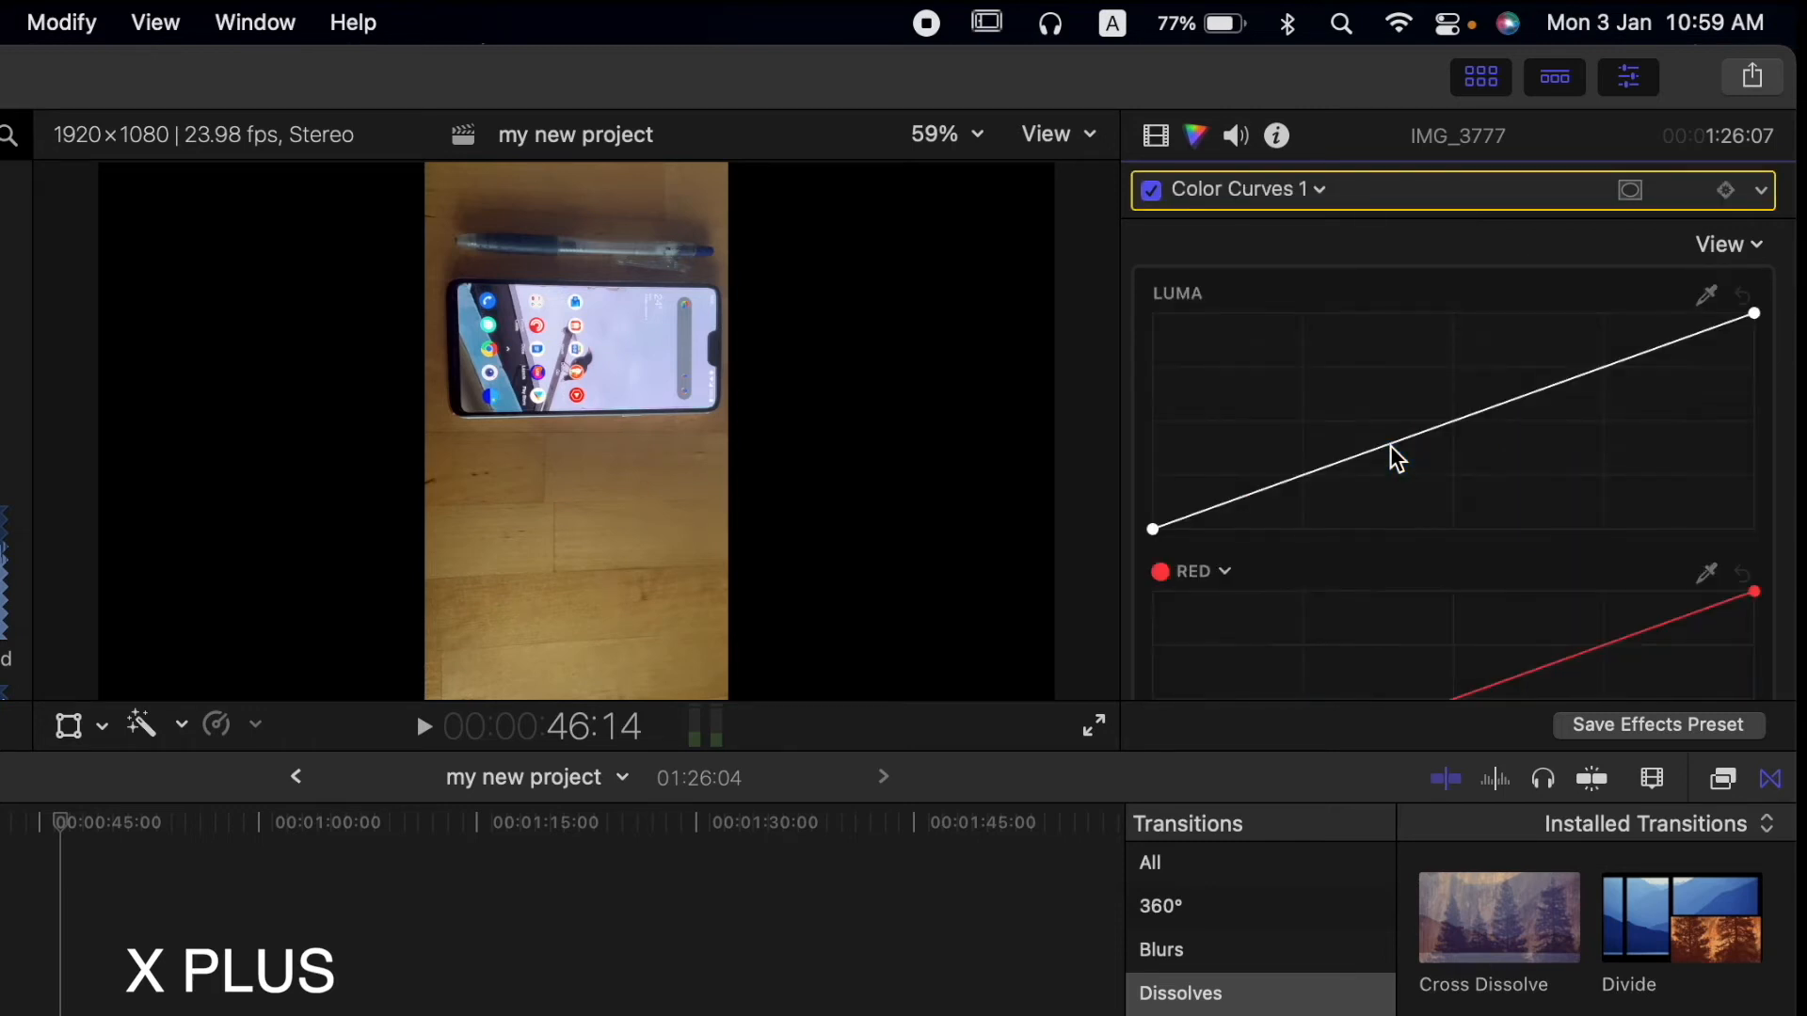
pyautogui.scroll(-2, 1616, 545)
pyautogui.scroll(2, 1616, 545)
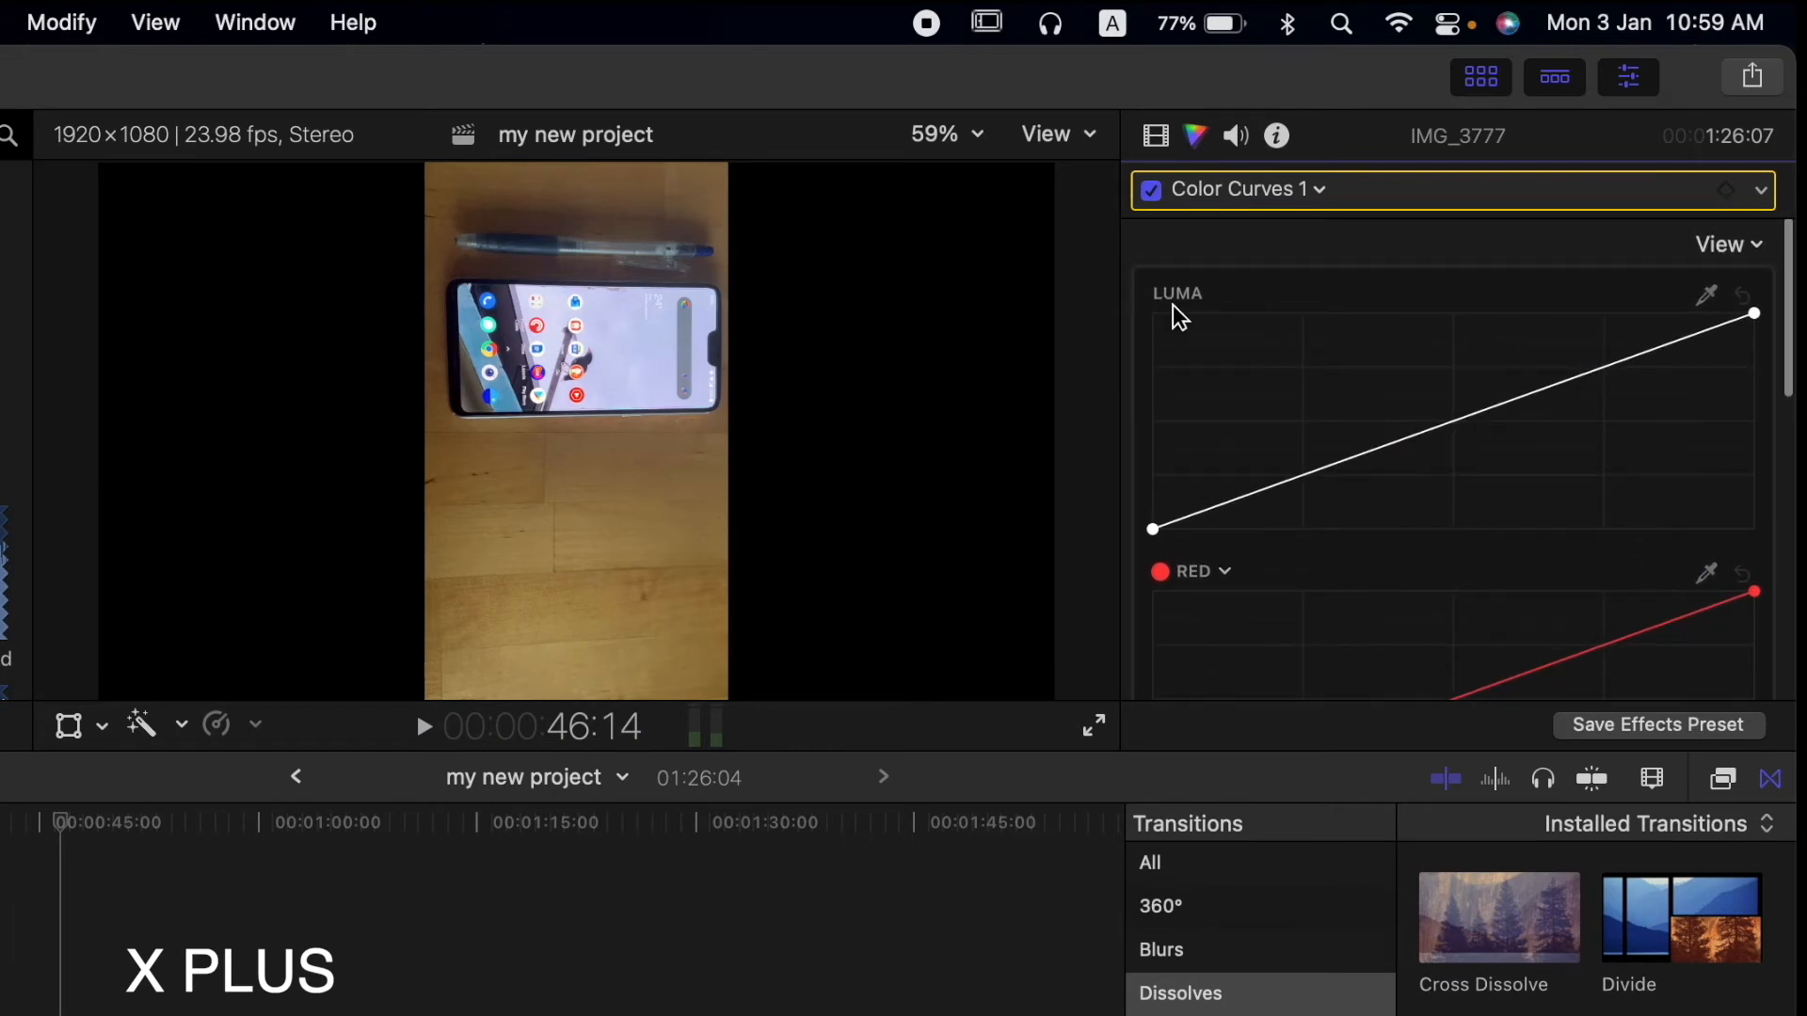
pyautogui.scroll(-10, 1415, 448)
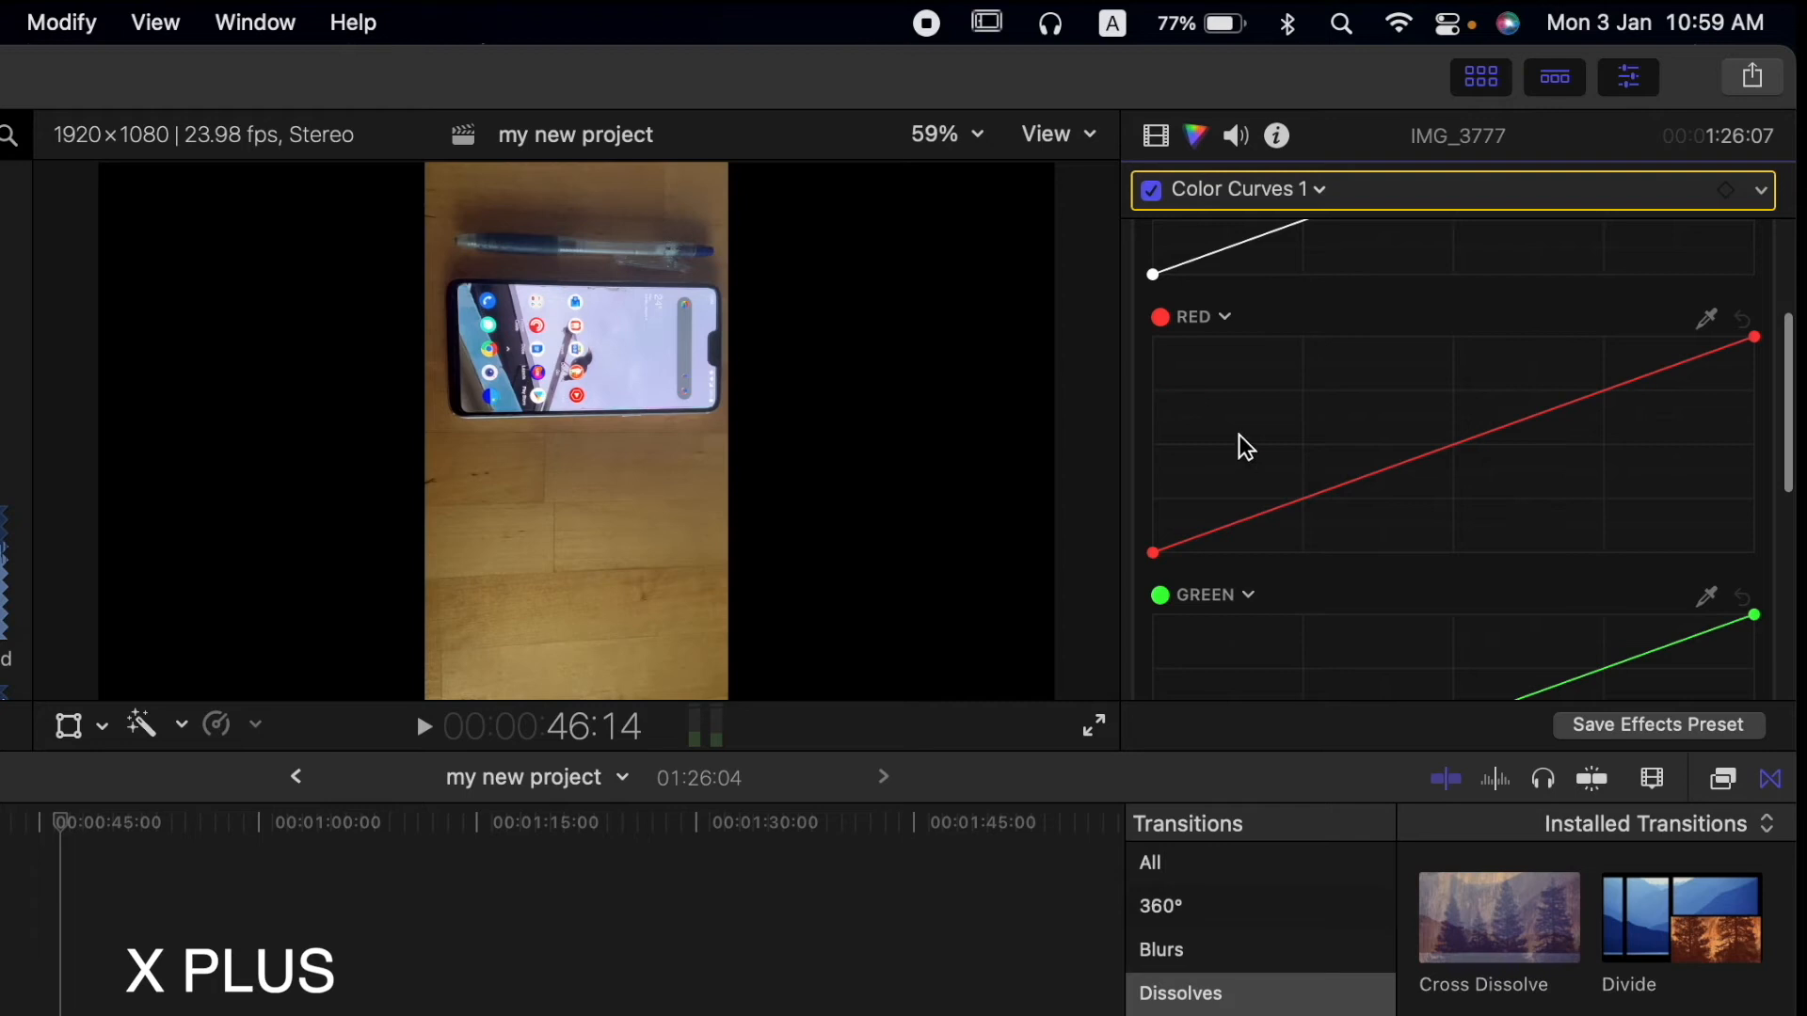
pyautogui.scroll(-8, 1364, 530)
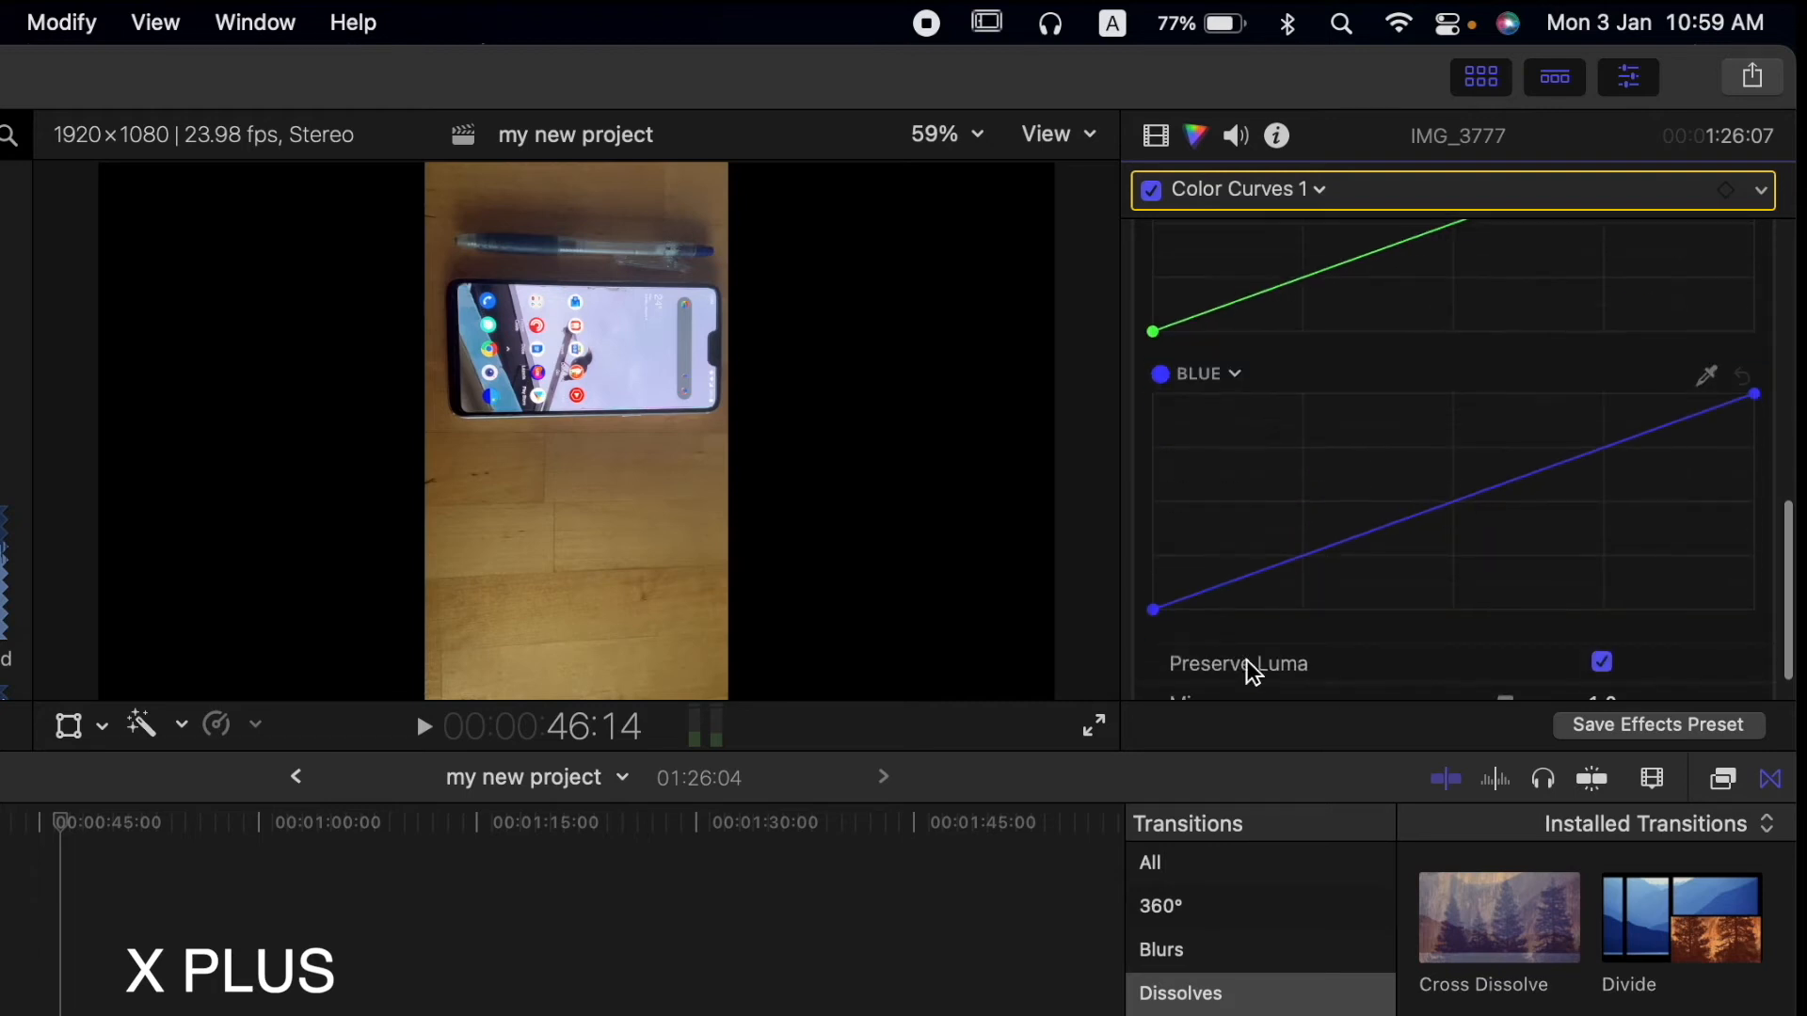
pyautogui.scroll(15, 1460, 456)
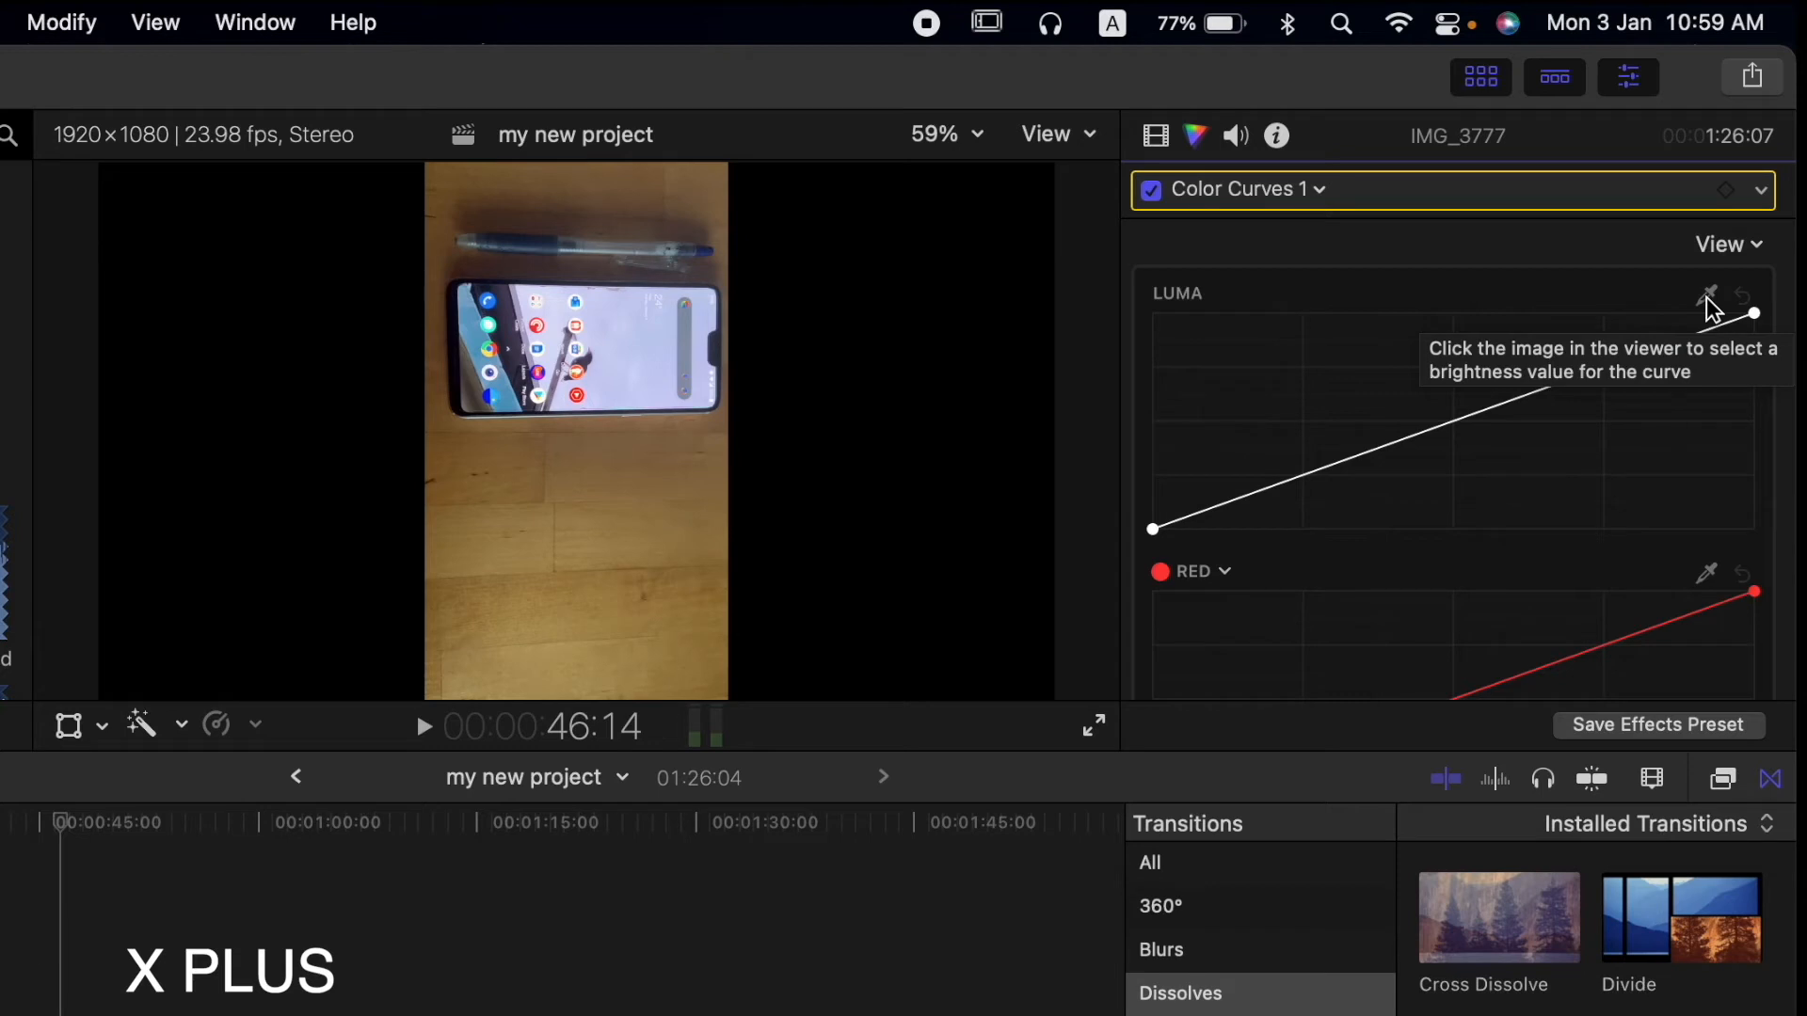
# - Sample the phone's screen for the Luma curve and place a control point near the middle of the curve
pyautogui.click(1706, 296)
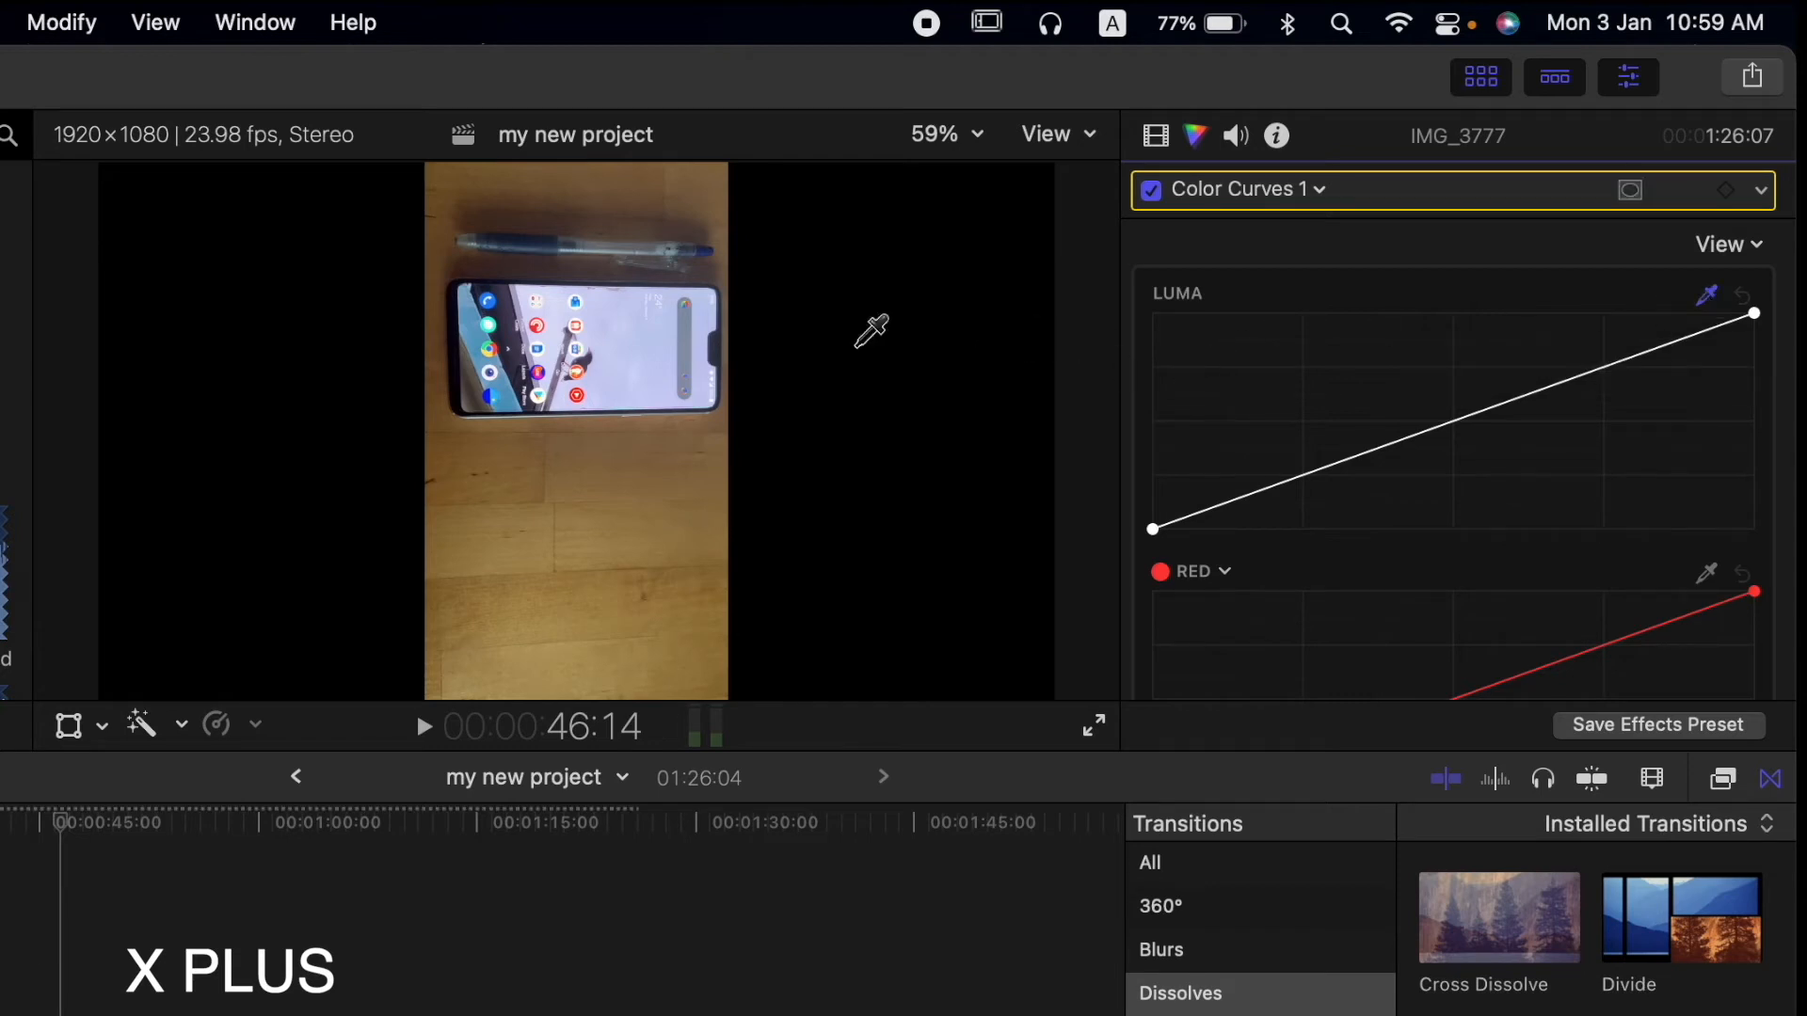
pyautogui.click(623, 331)
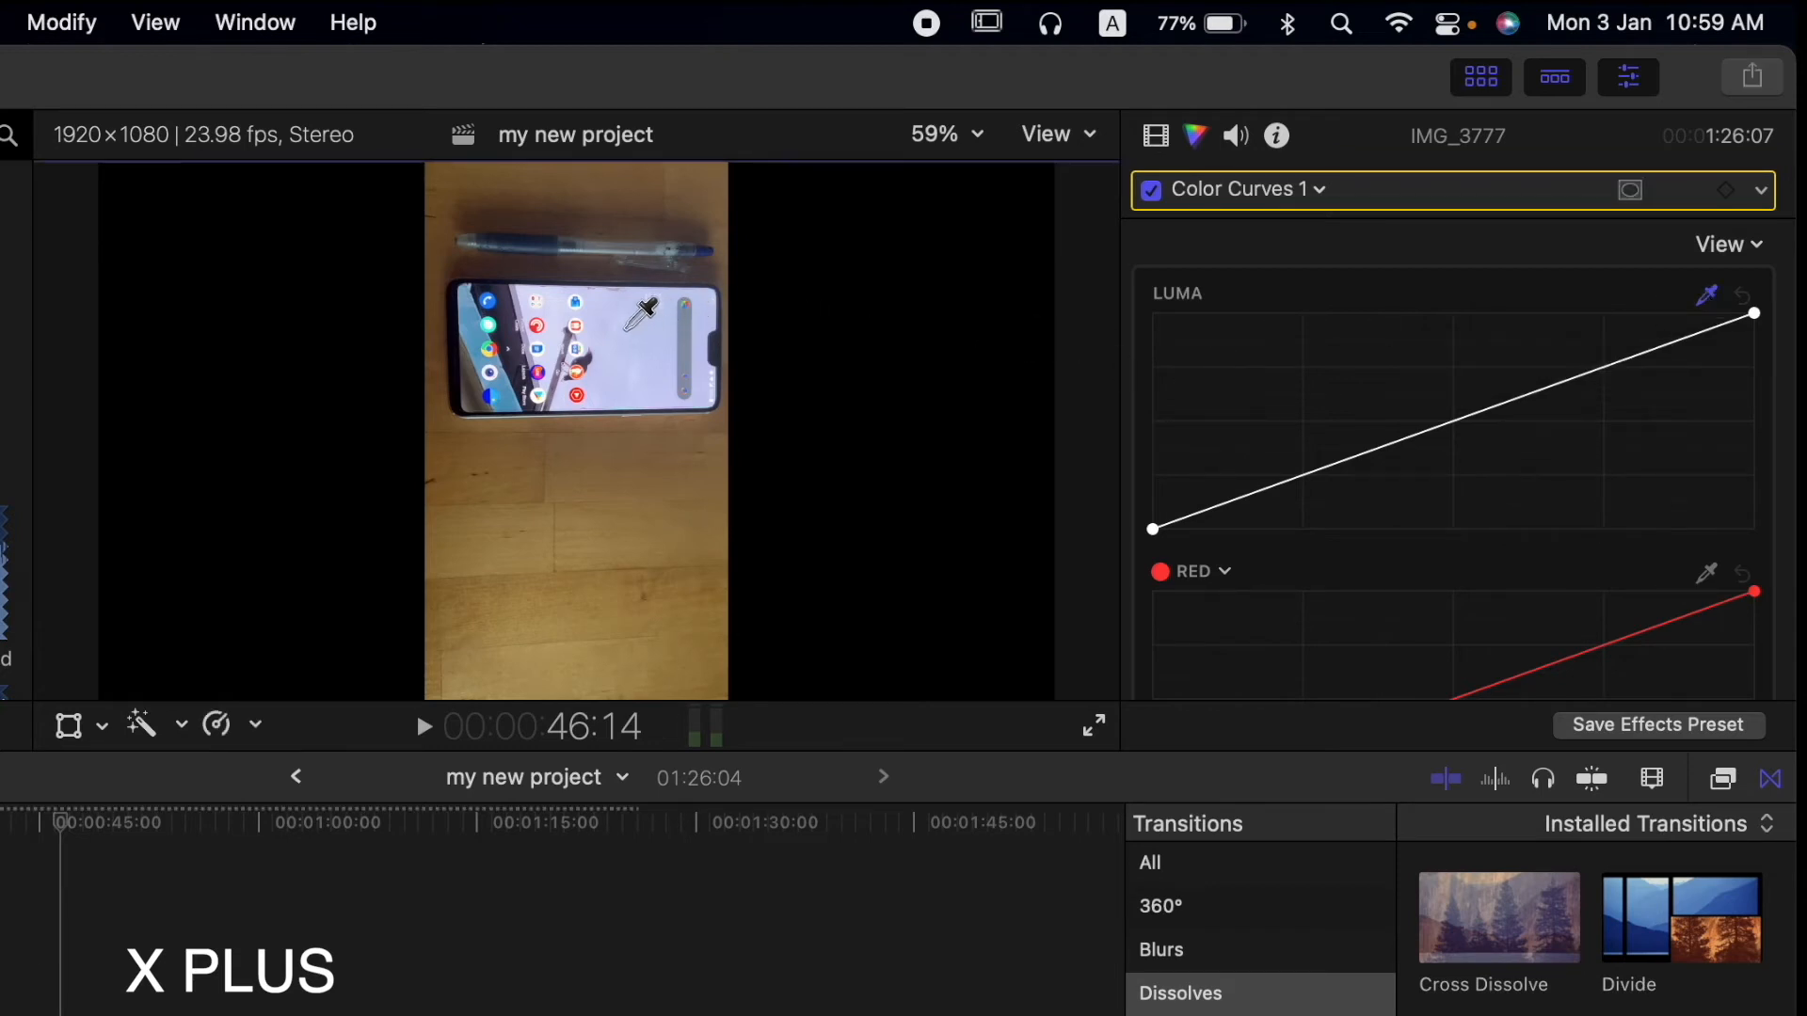
pyautogui.moveTo(1428, 441)
pyautogui.mouseDown()
pyautogui.moveTo(1440, 505)
pyautogui.moveTo(1408, 399)
pyautogui.moveTo(1453, 460)
pyautogui.moveTo(1415, 411)
pyautogui.moveTo(1435, 439)
pyautogui.mouseUp()
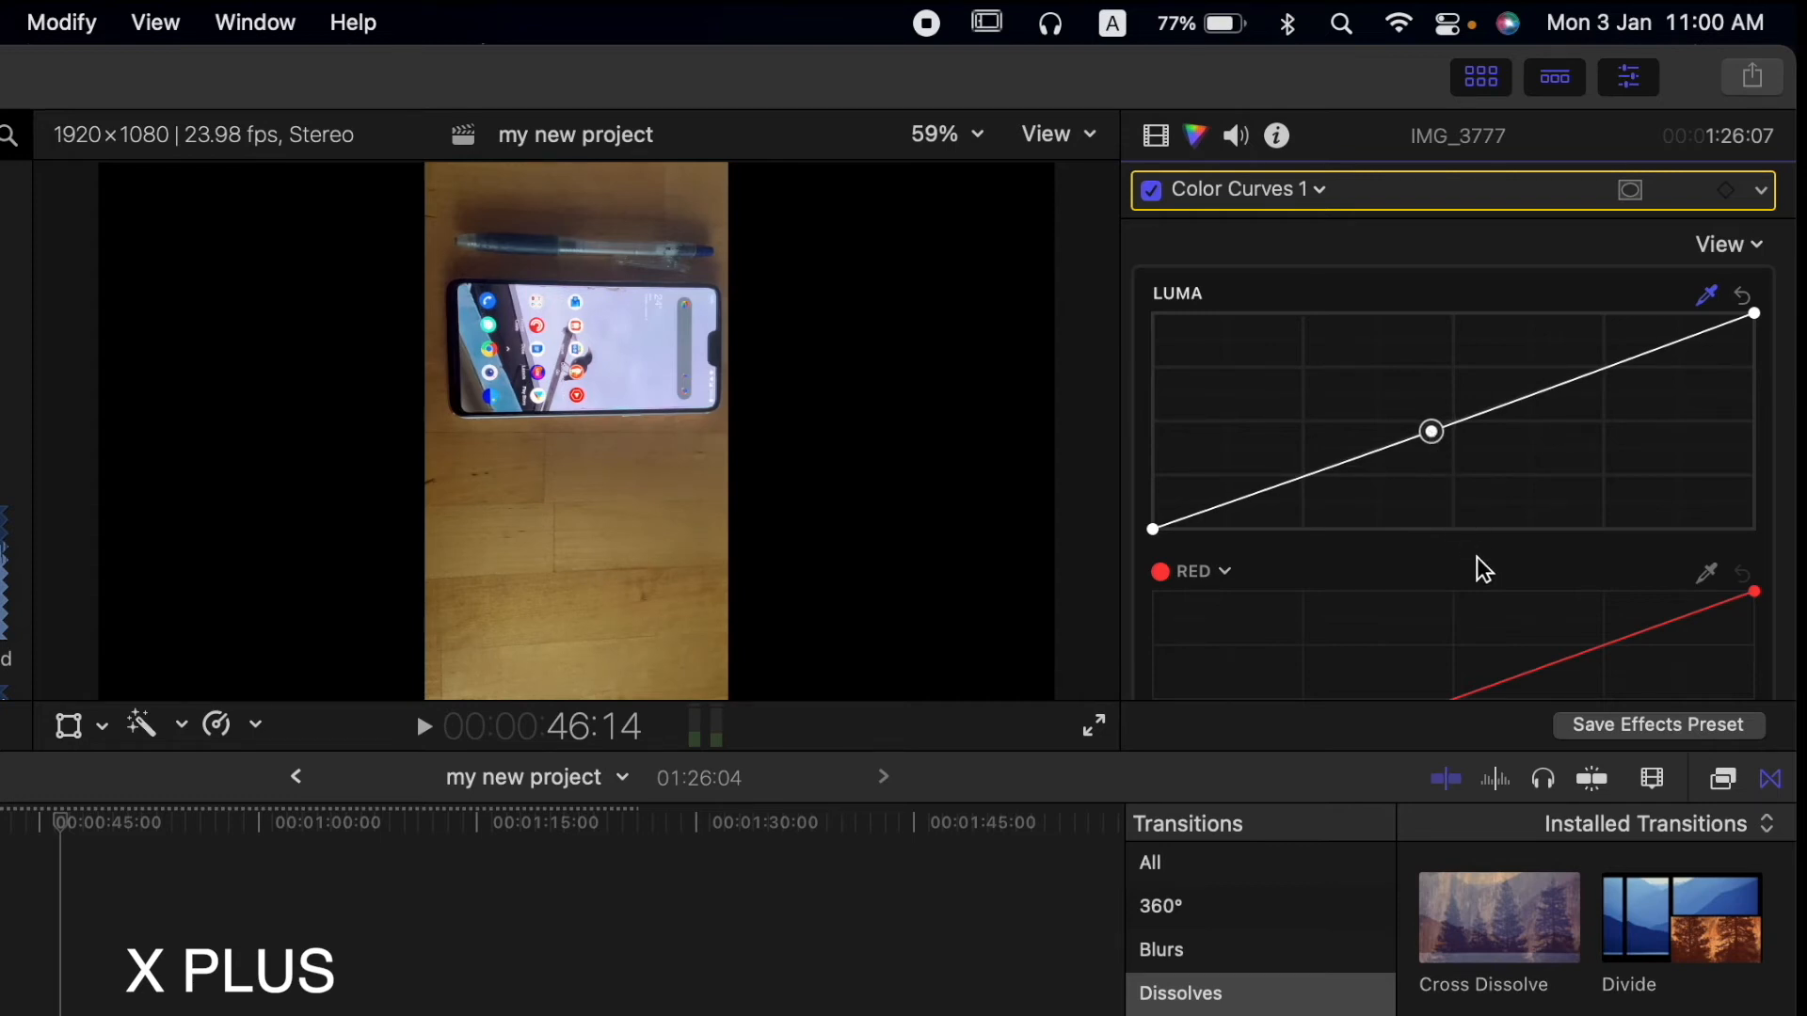
# - Sample the wooden surface for the Red curve, try lowering a control point near its middle, and bring it back to the diagonal
pyautogui.scroll(-5, 1484, 570)
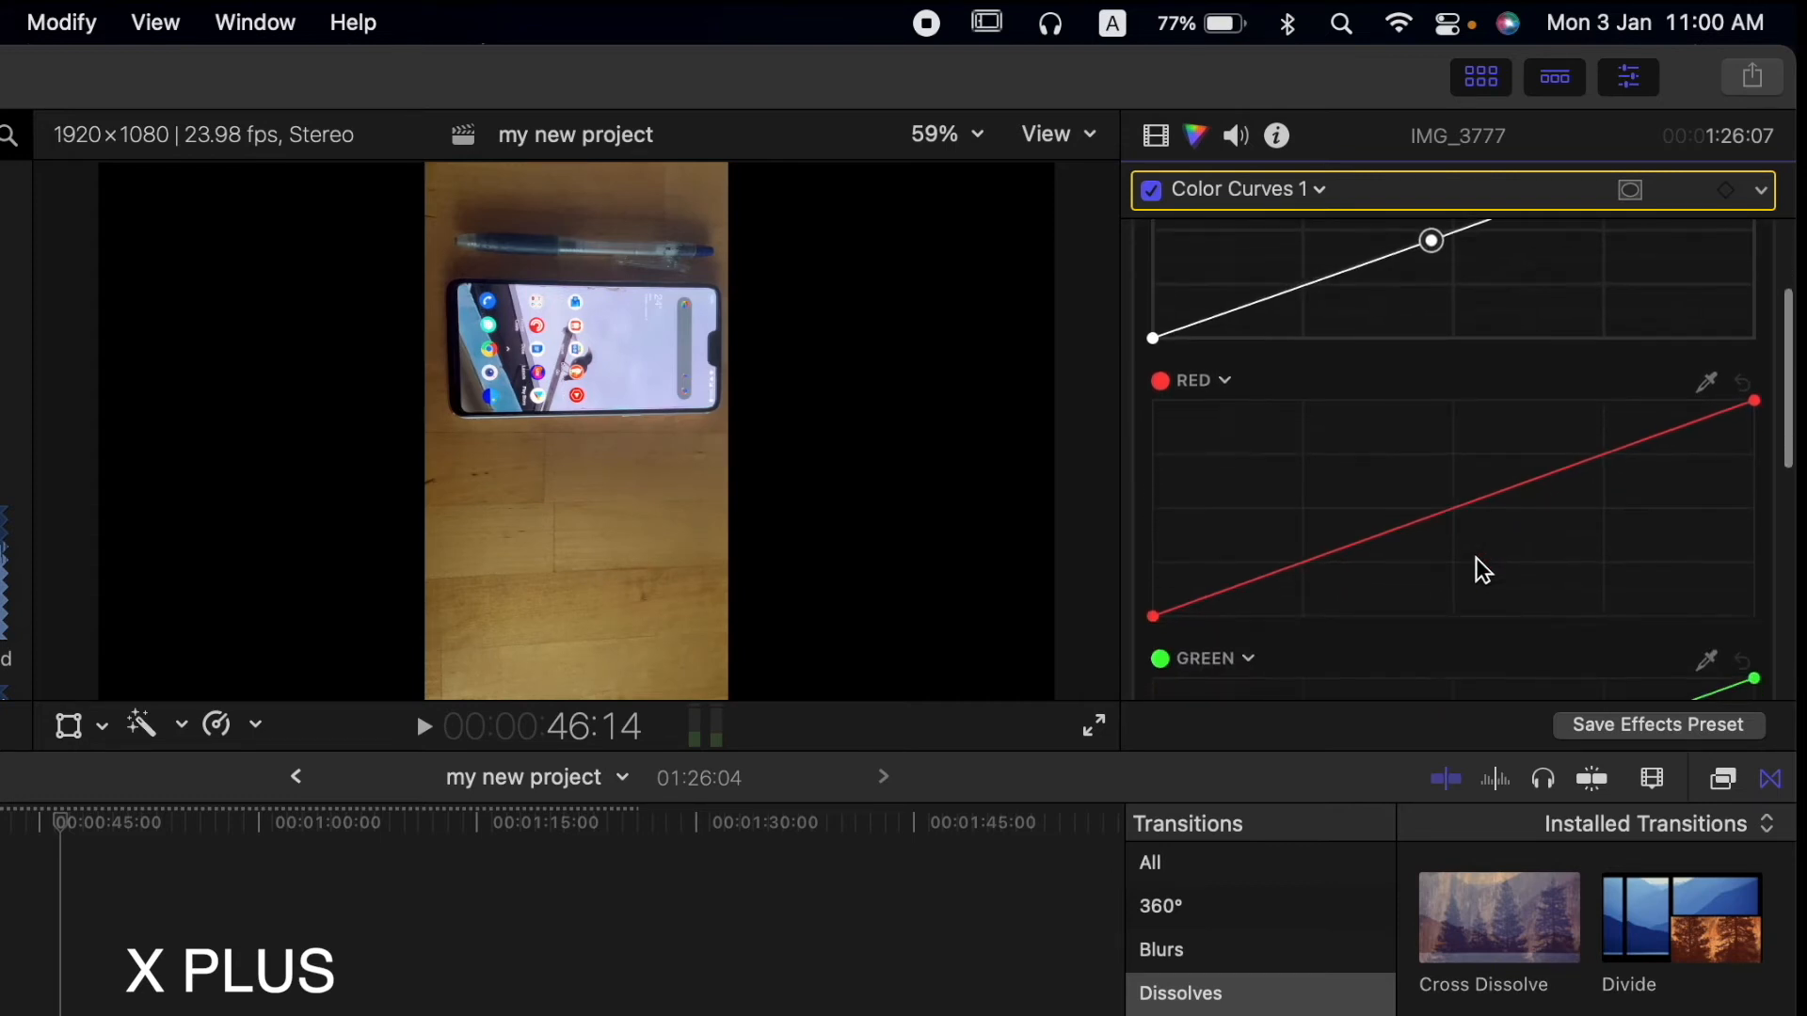
pyautogui.click(1703, 384)
pyautogui.click(596, 478)
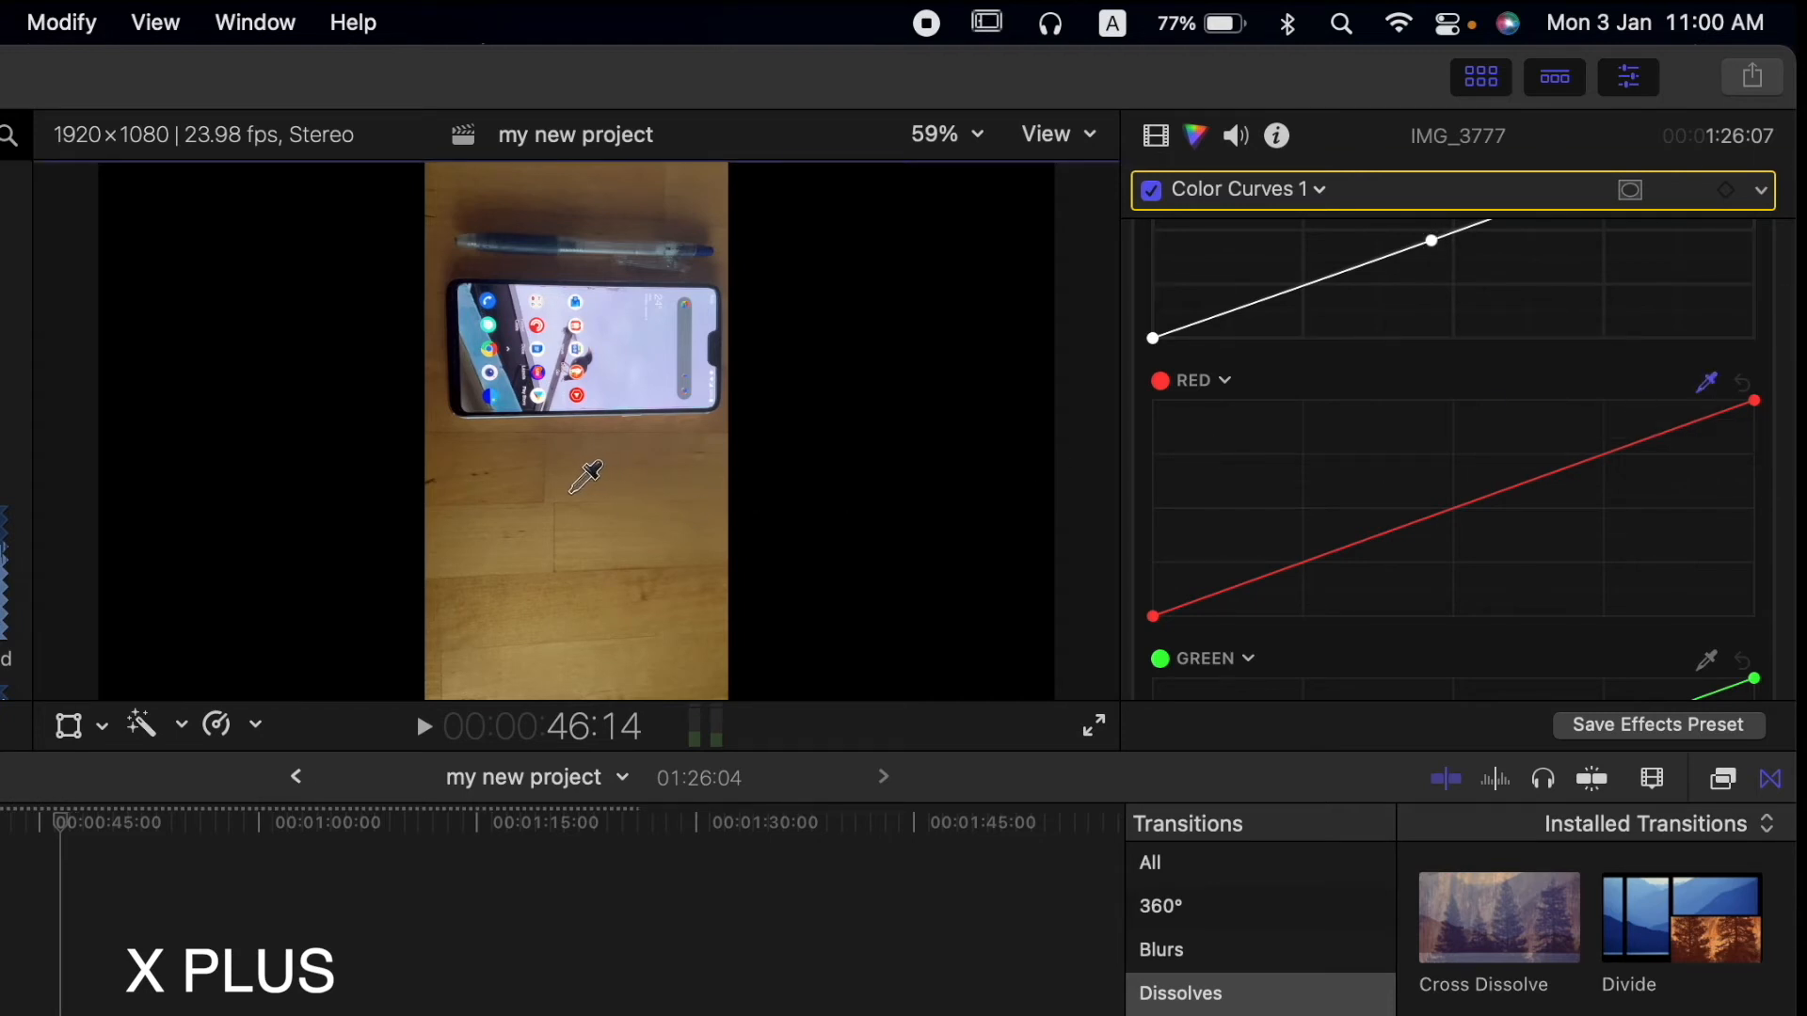
pyautogui.moveTo(1428, 518); pyautogui.dragTo(1459, 572)
pyautogui.moveTo(1419, 585); pyautogui.dragTo(1414, 523)
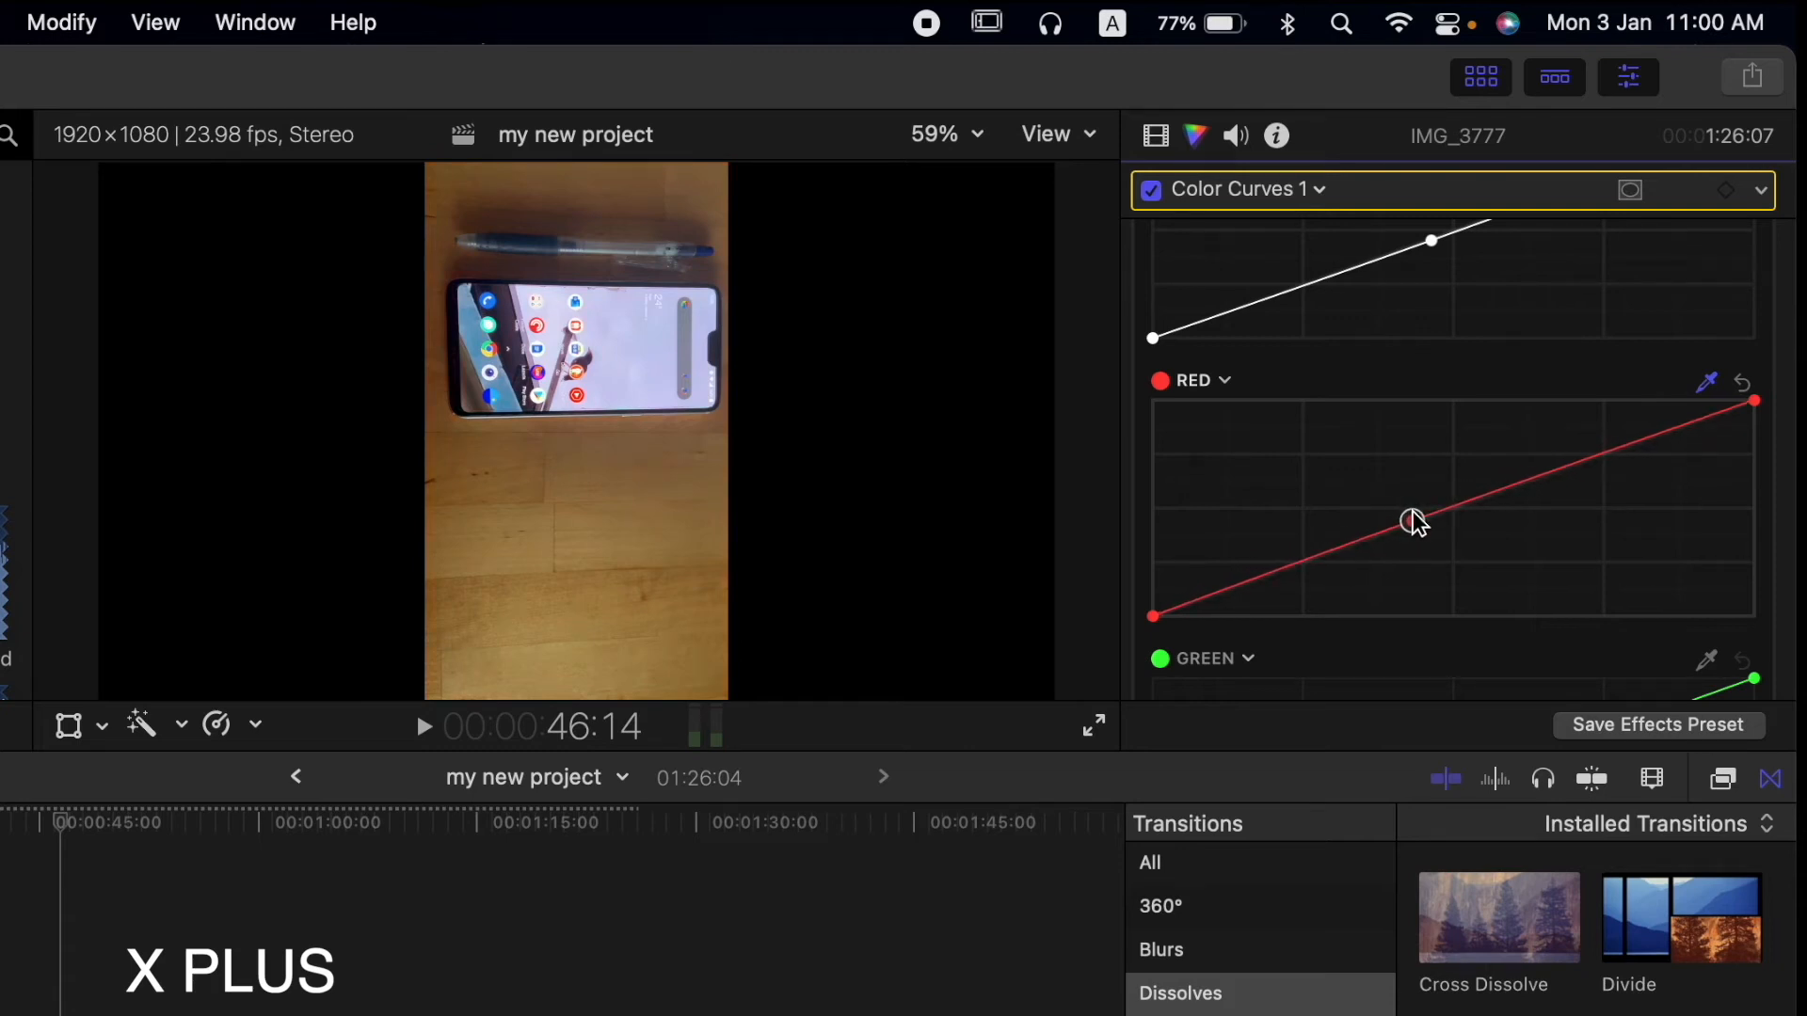
# - Look through the Green and Blue curves and the Preserve Luma and Mix settings of the Color Curves correction
pyautogui.scroll(-5, 1409, 508)
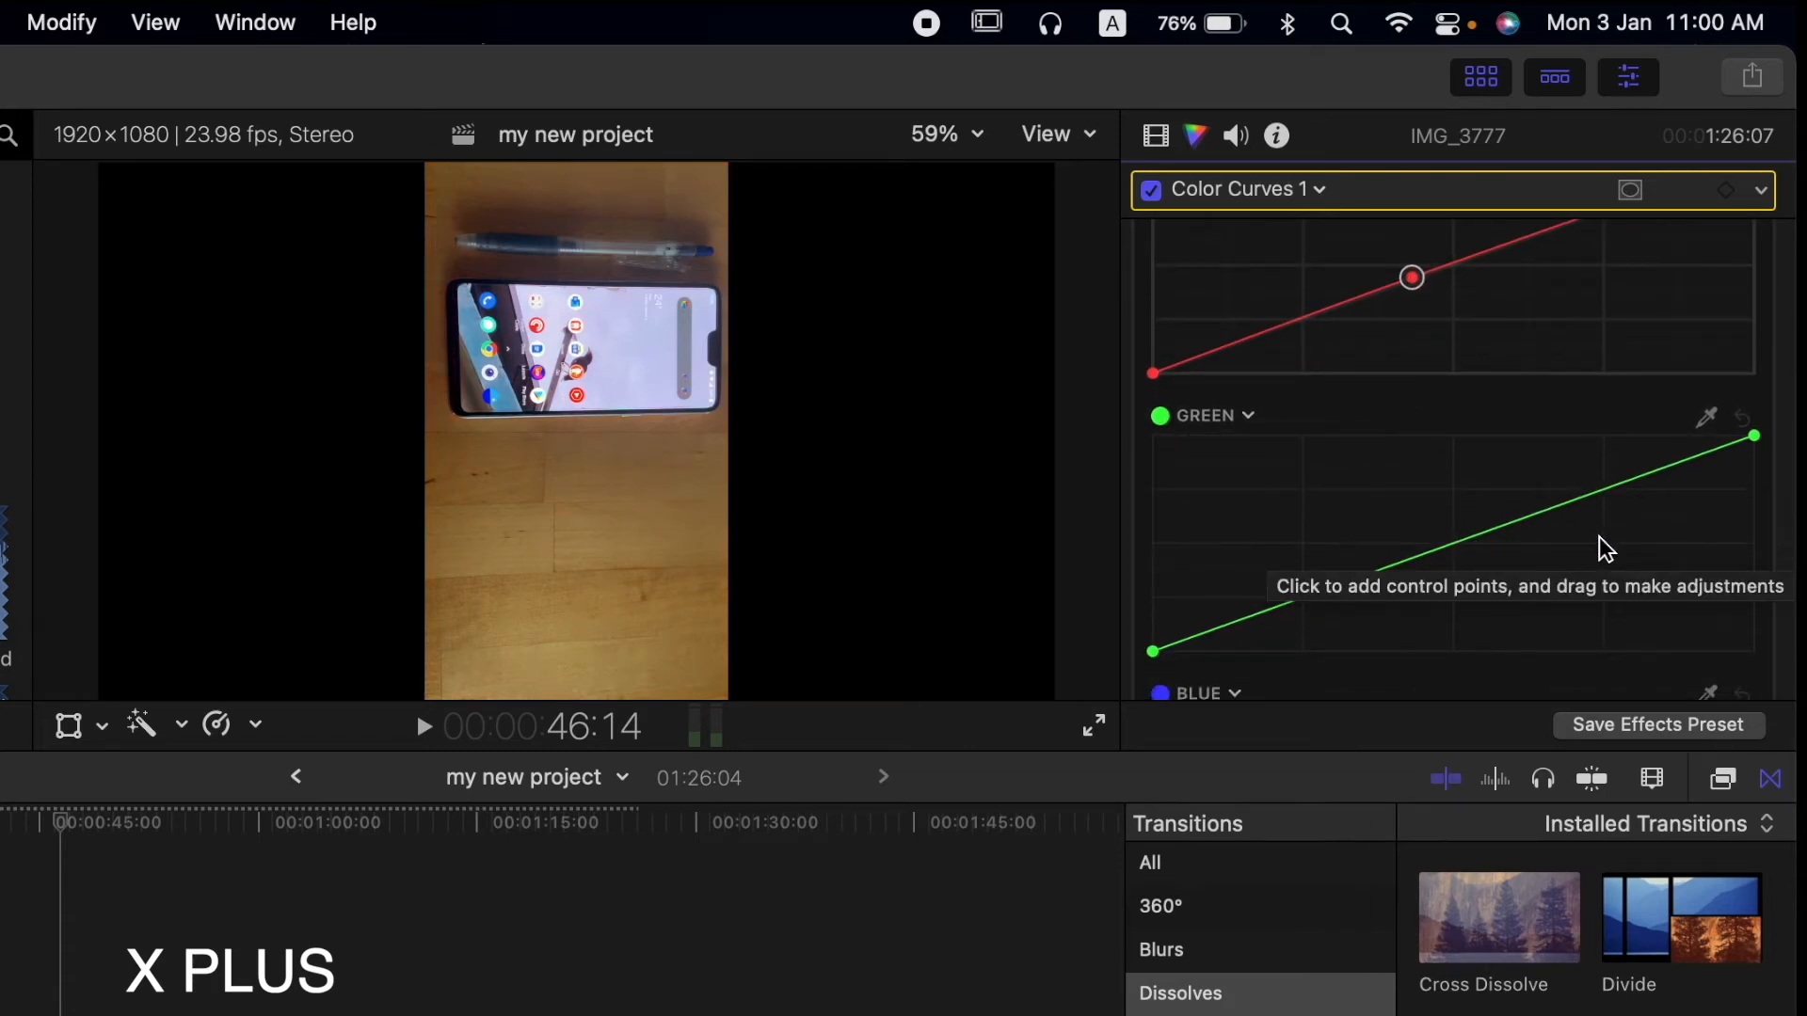
pyautogui.scroll(-3, 1497, 545)
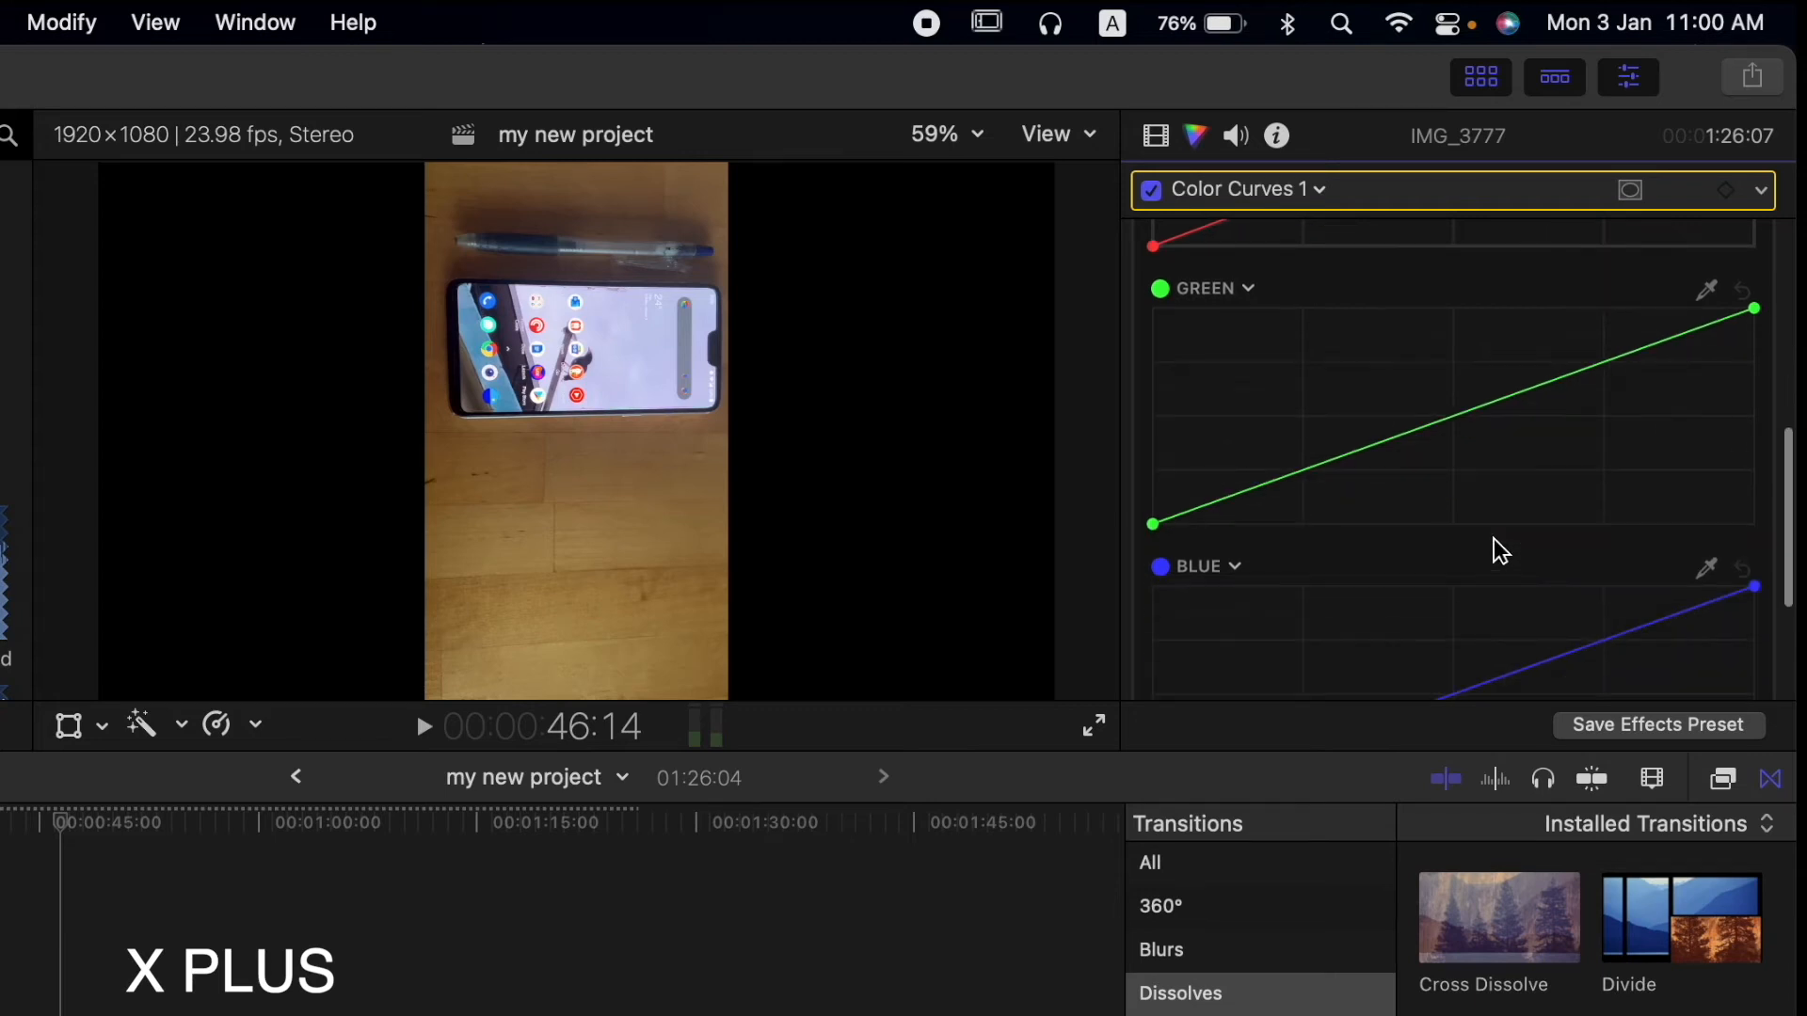
pyautogui.scroll(-3, 1493, 538)
pyautogui.scroll(-3, 1493, 538)
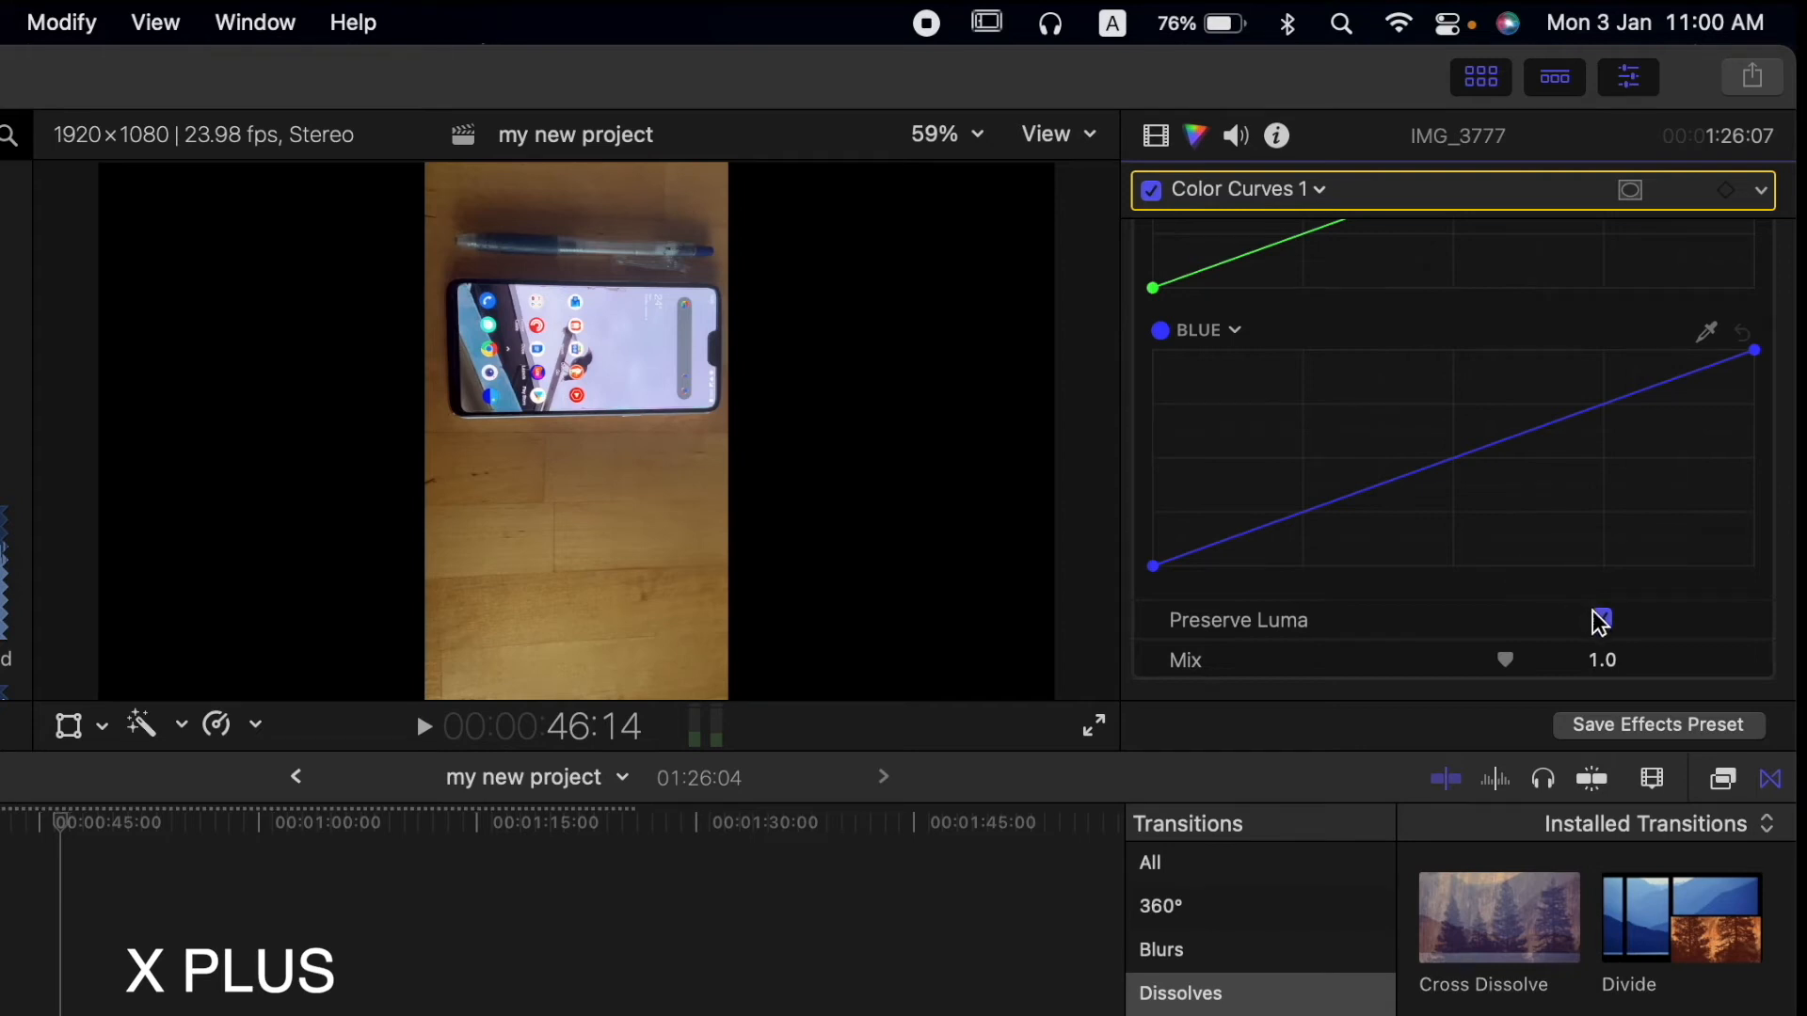
# - Add a Hue/Saturation Curves correction to the clip and look through its hue, luma and saturation curves
pyautogui.click(1319, 189)
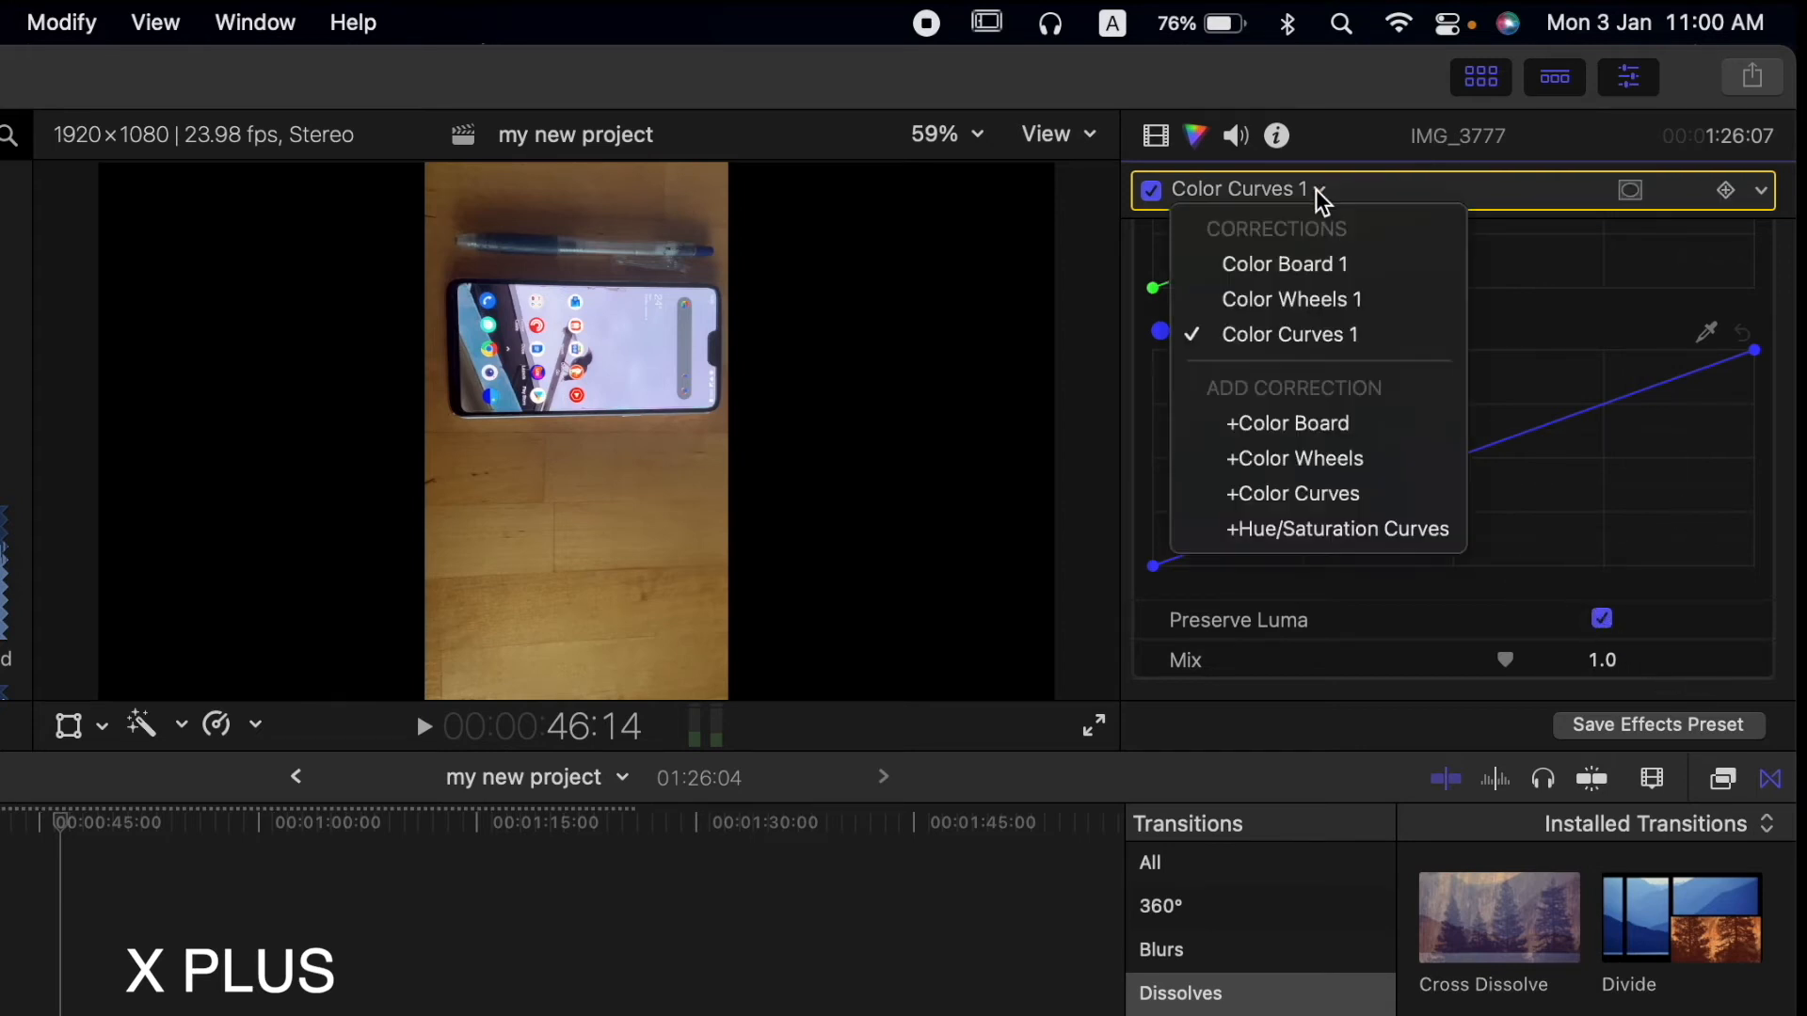
pyautogui.click(1369, 539)
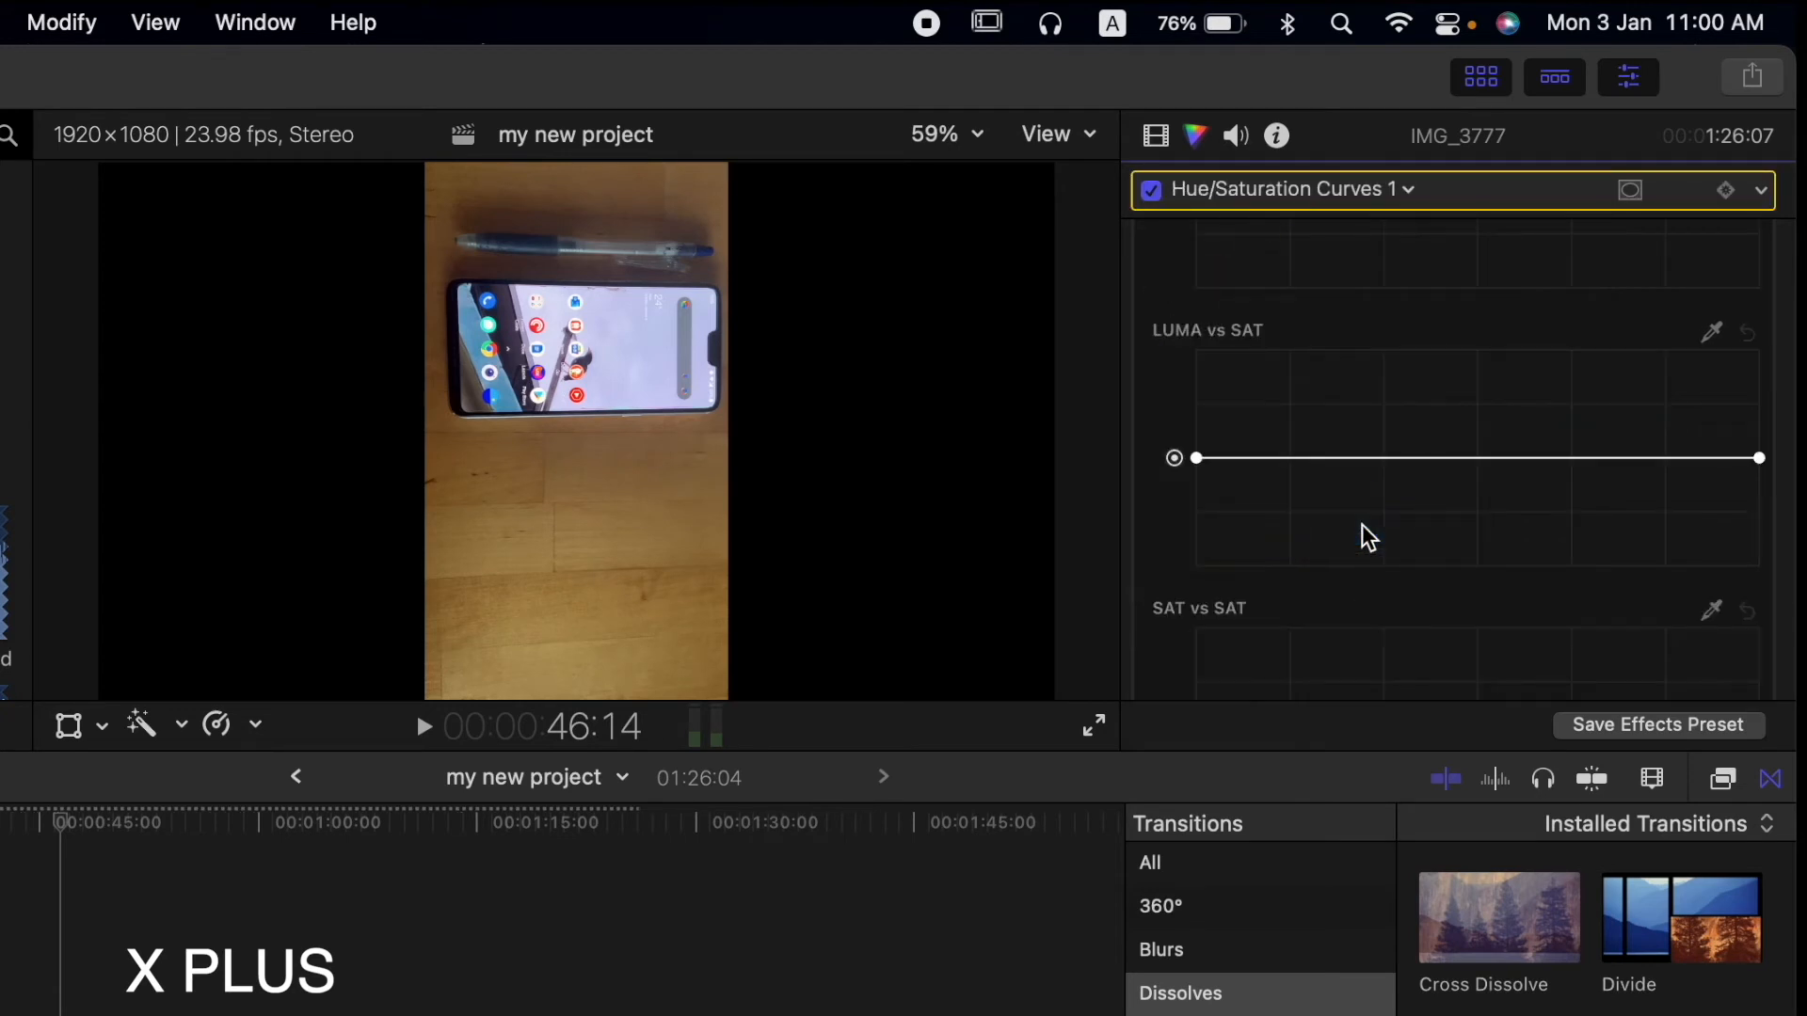
pyautogui.scroll(10, 1363, 526)
pyautogui.scroll(5, 1362, 524)
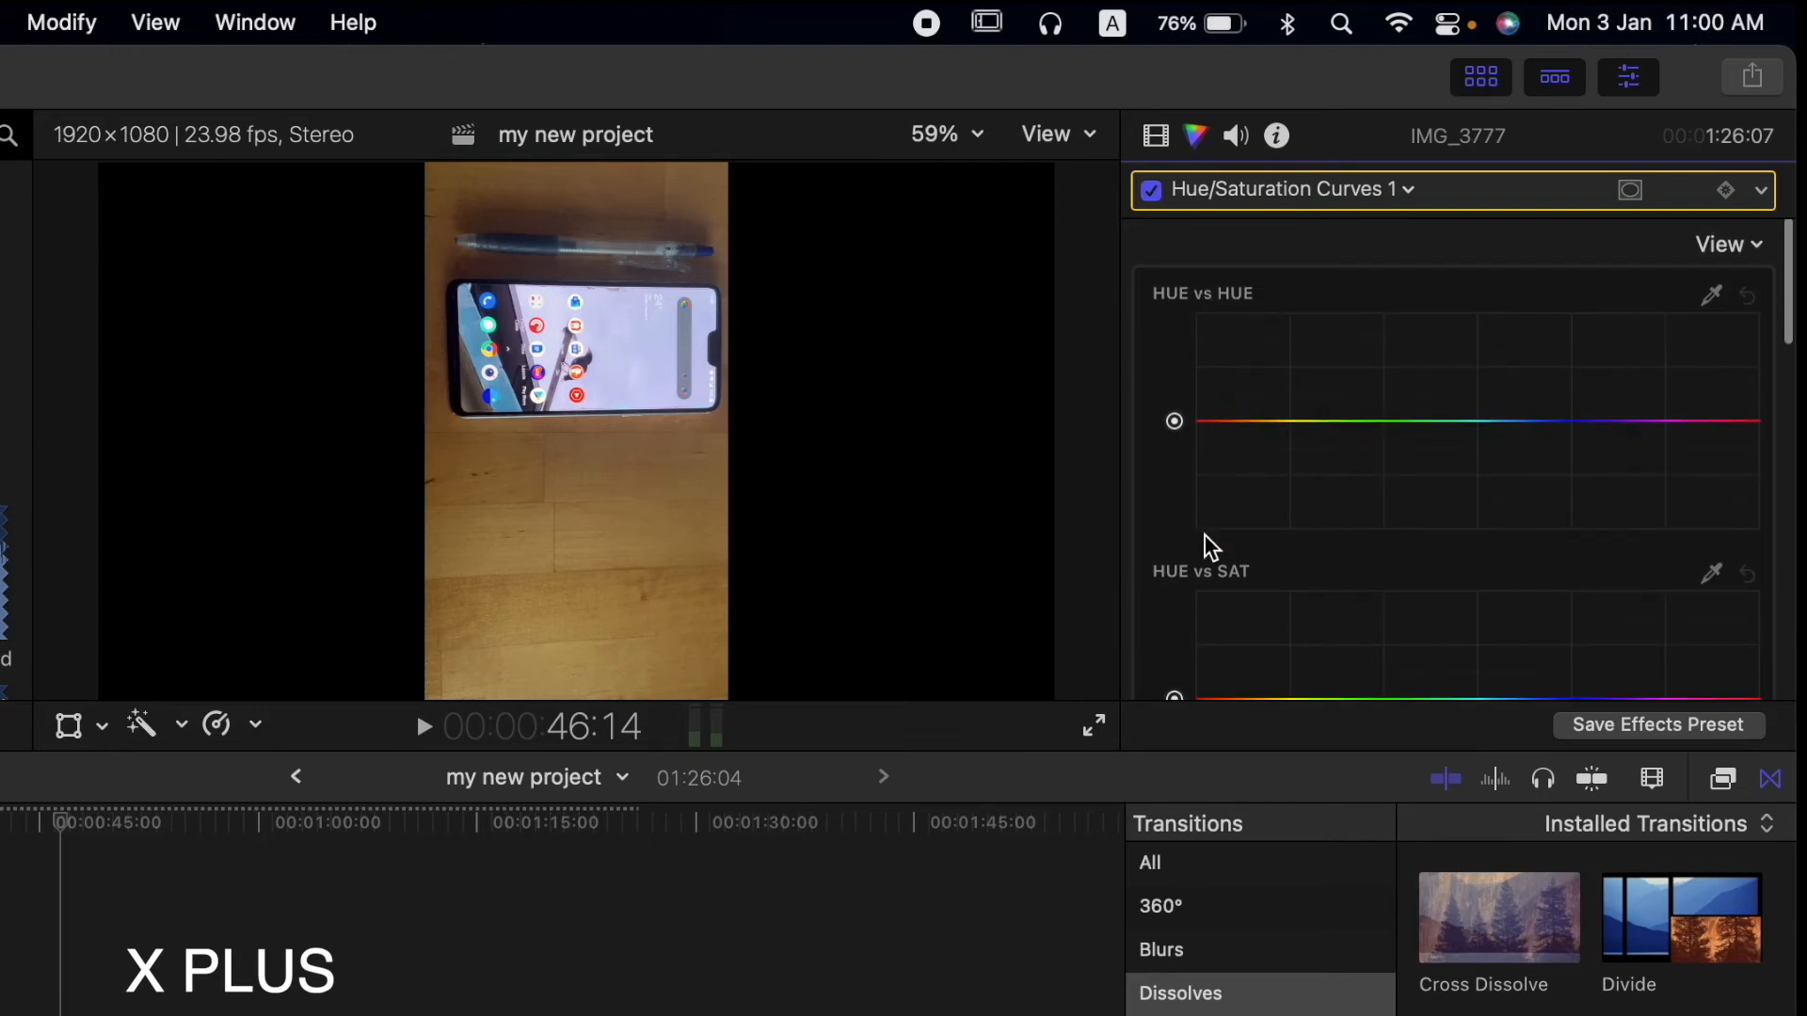
pyautogui.scroll(-5, 1299, 593)
pyautogui.scroll(-3, 1270, 565)
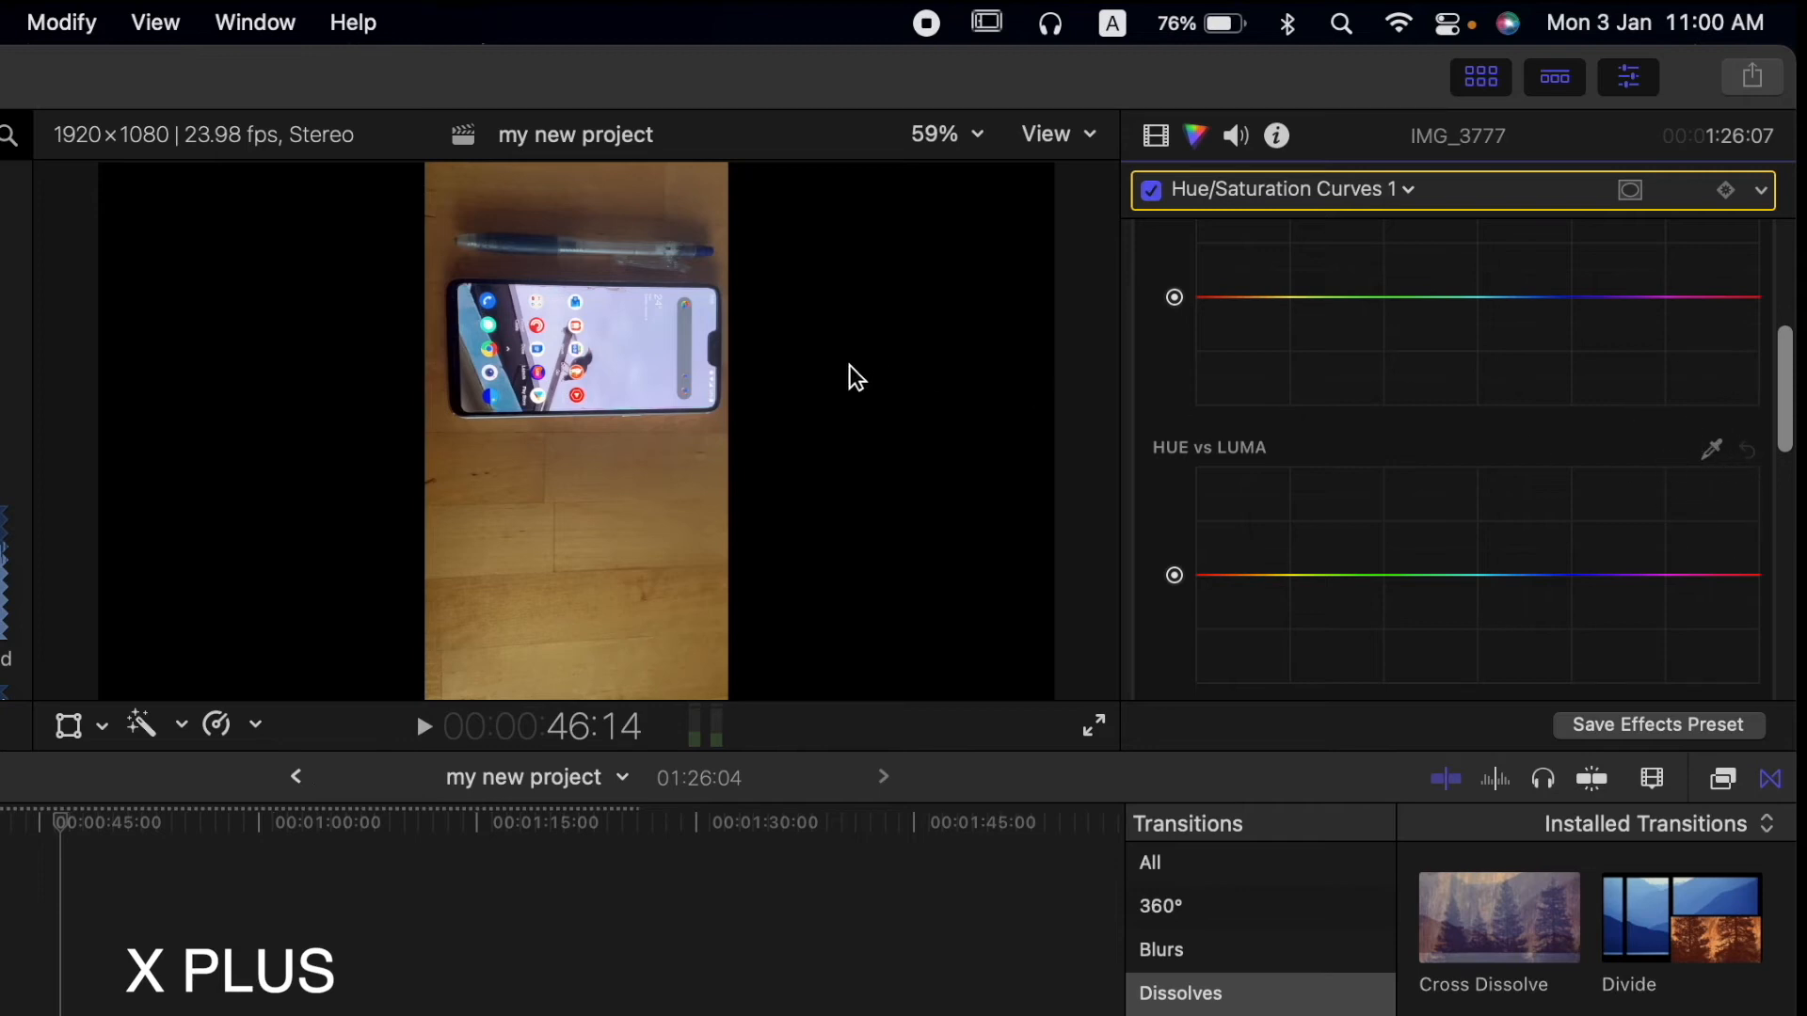
pyautogui.scroll(-4, 1216, 522)
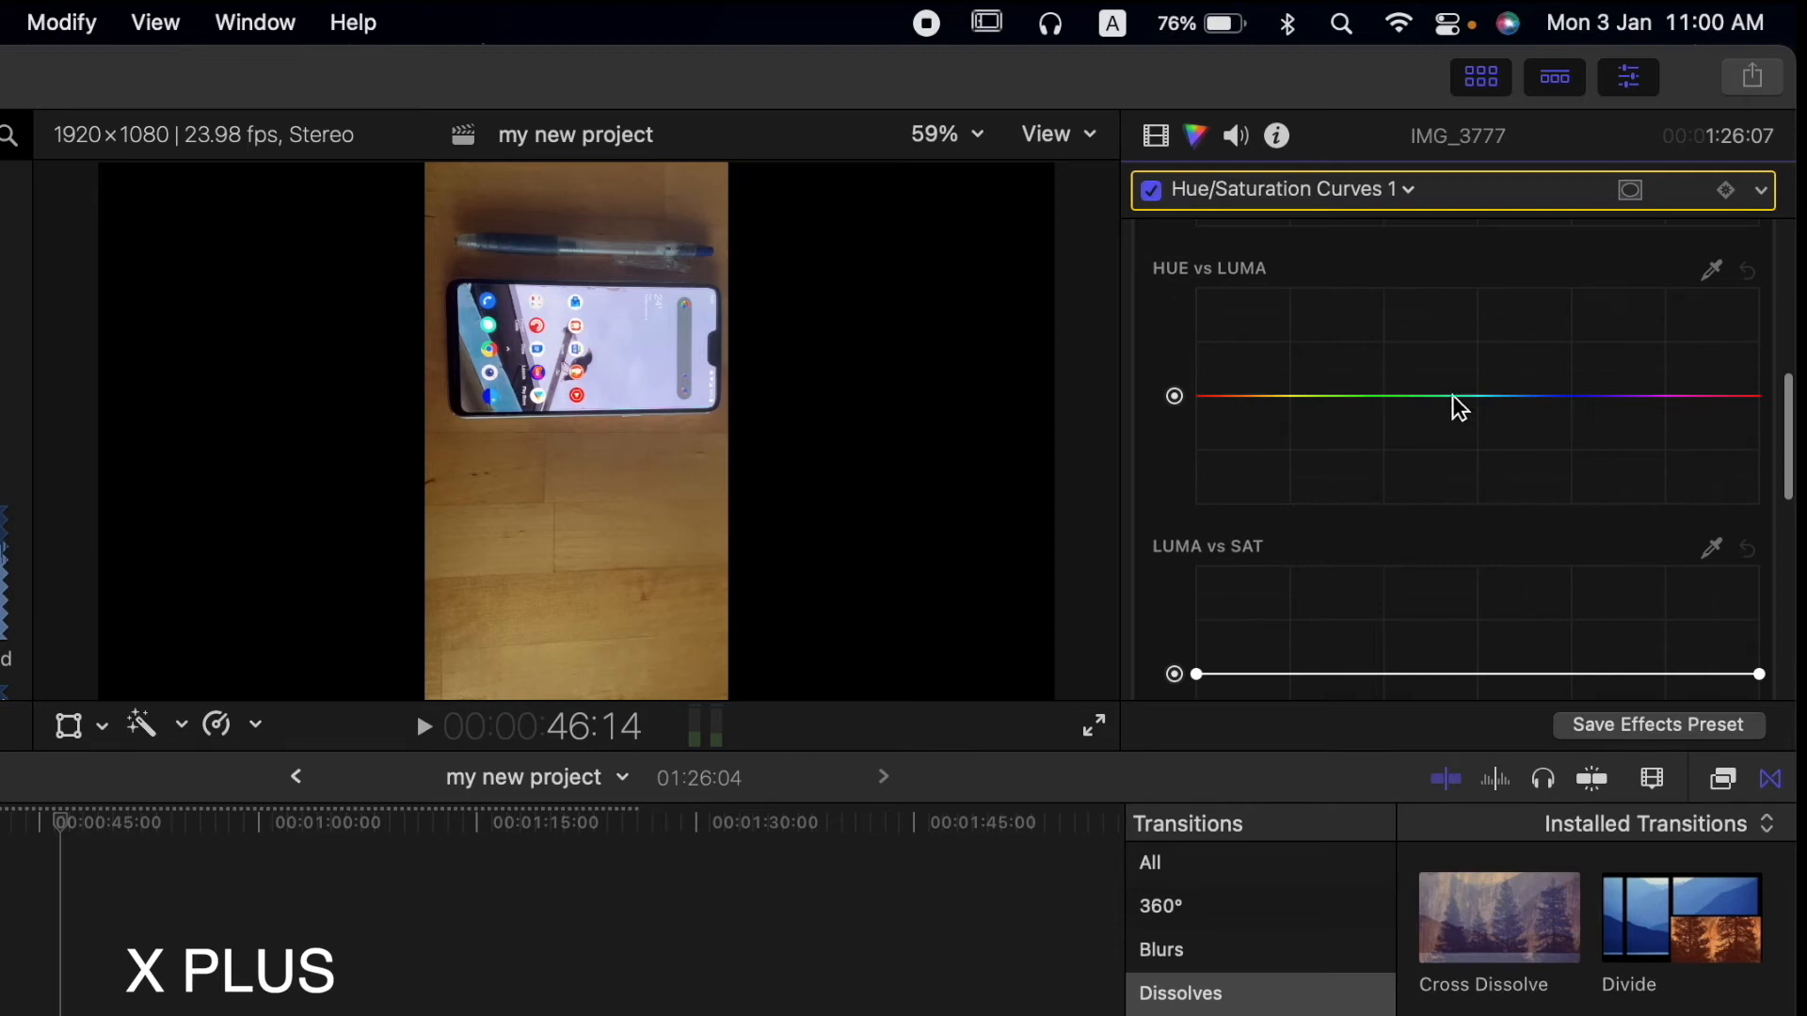
pyautogui.scroll(-8, 1450, 572)
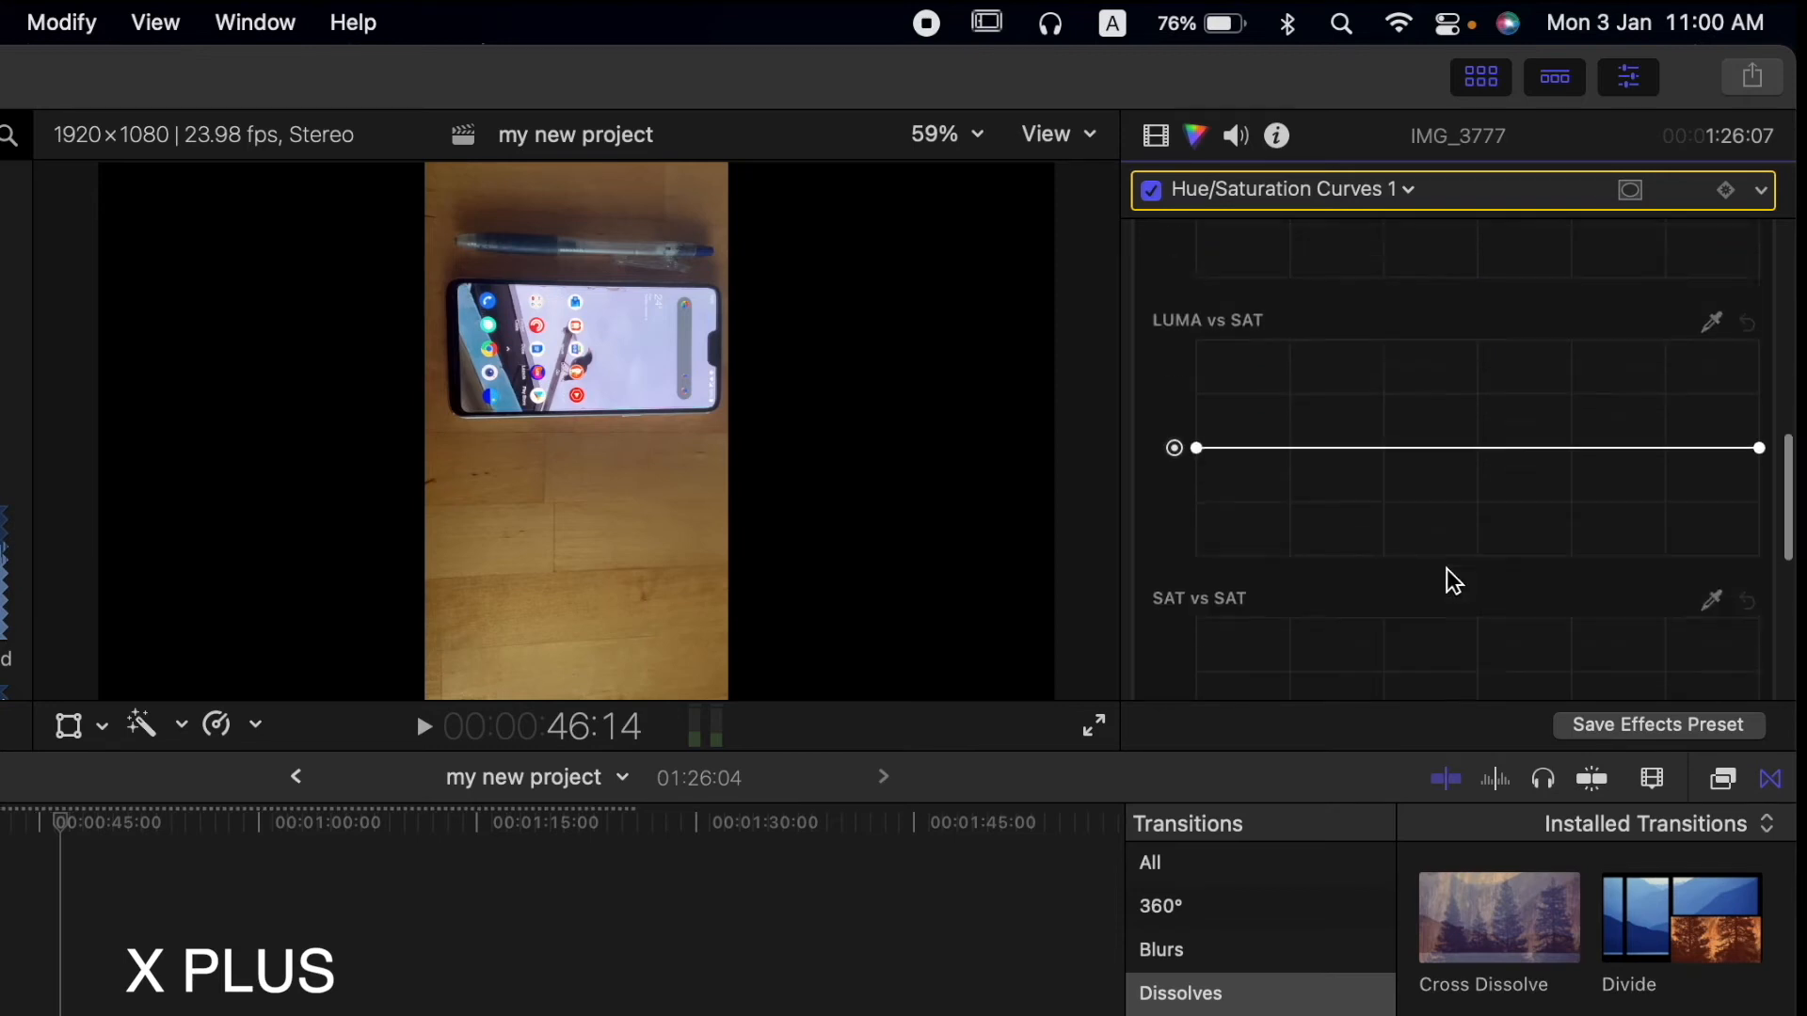
# - Sample the phone's screen for the Hue vs Luma curve and raise a control point in the yellow-green range slightly
pyautogui.scroll(10, 1447, 573)
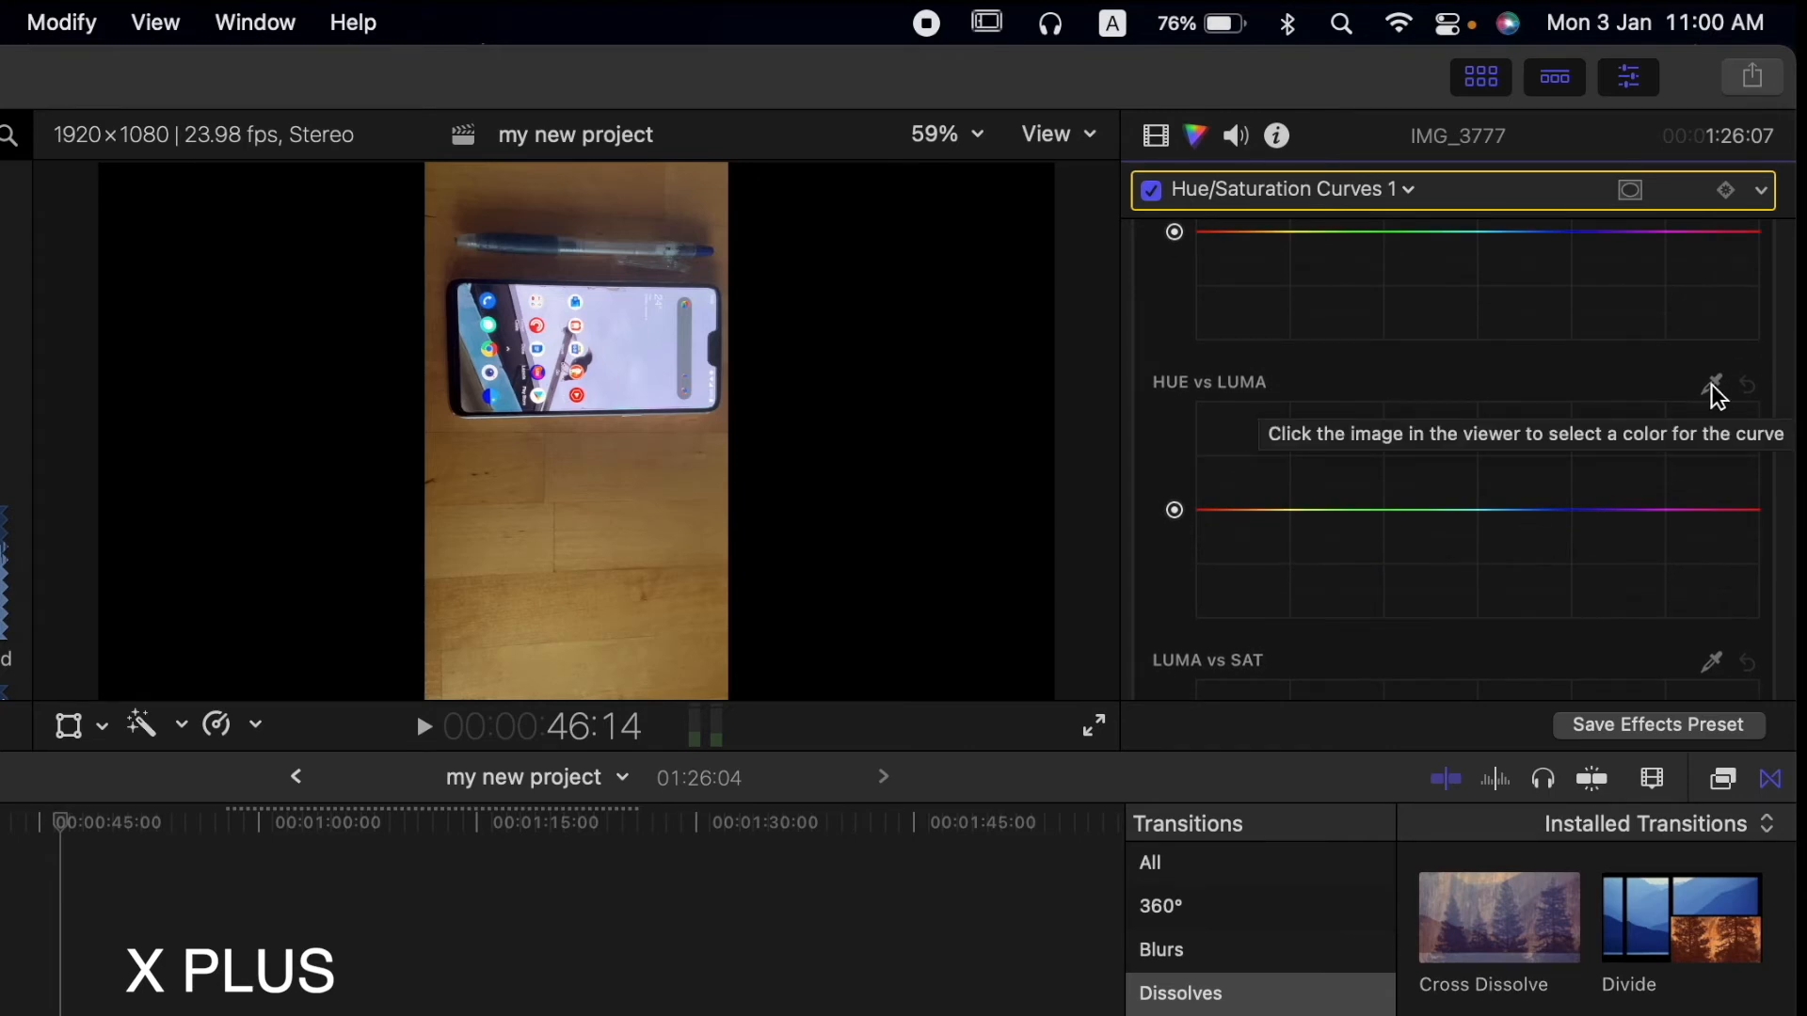
pyautogui.click(1712, 385)
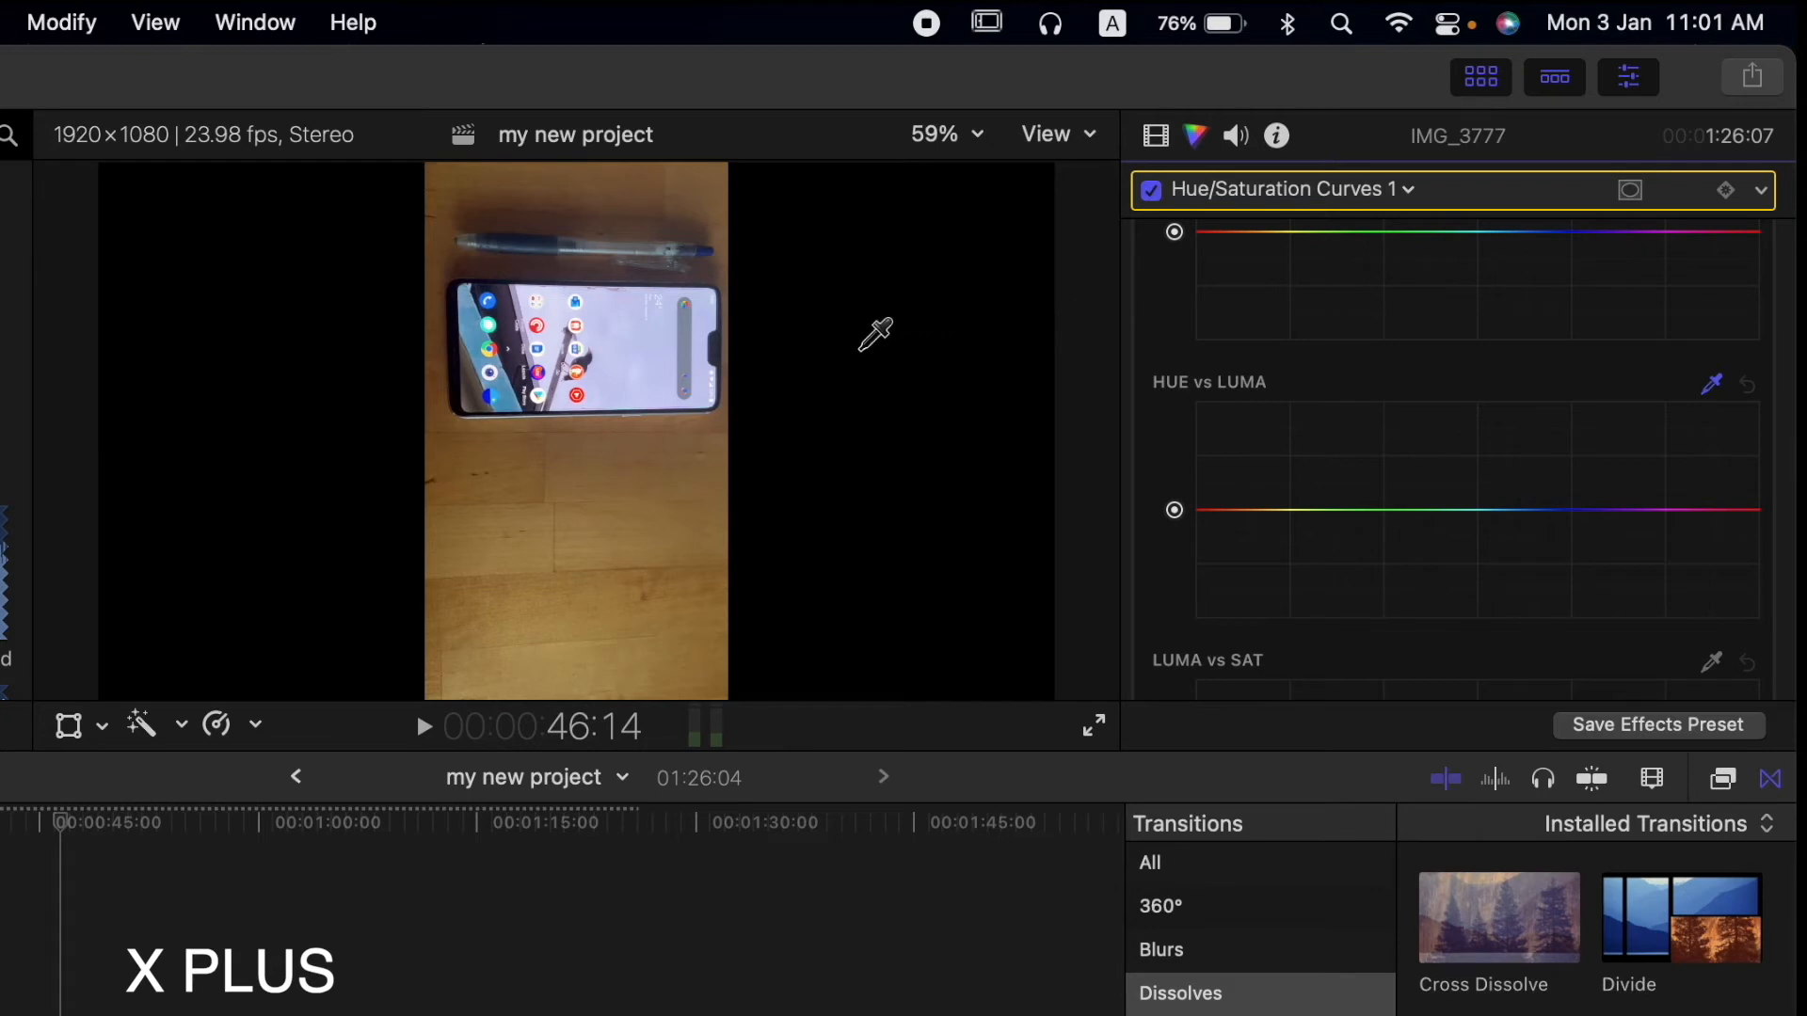
pyautogui.click(629, 345)
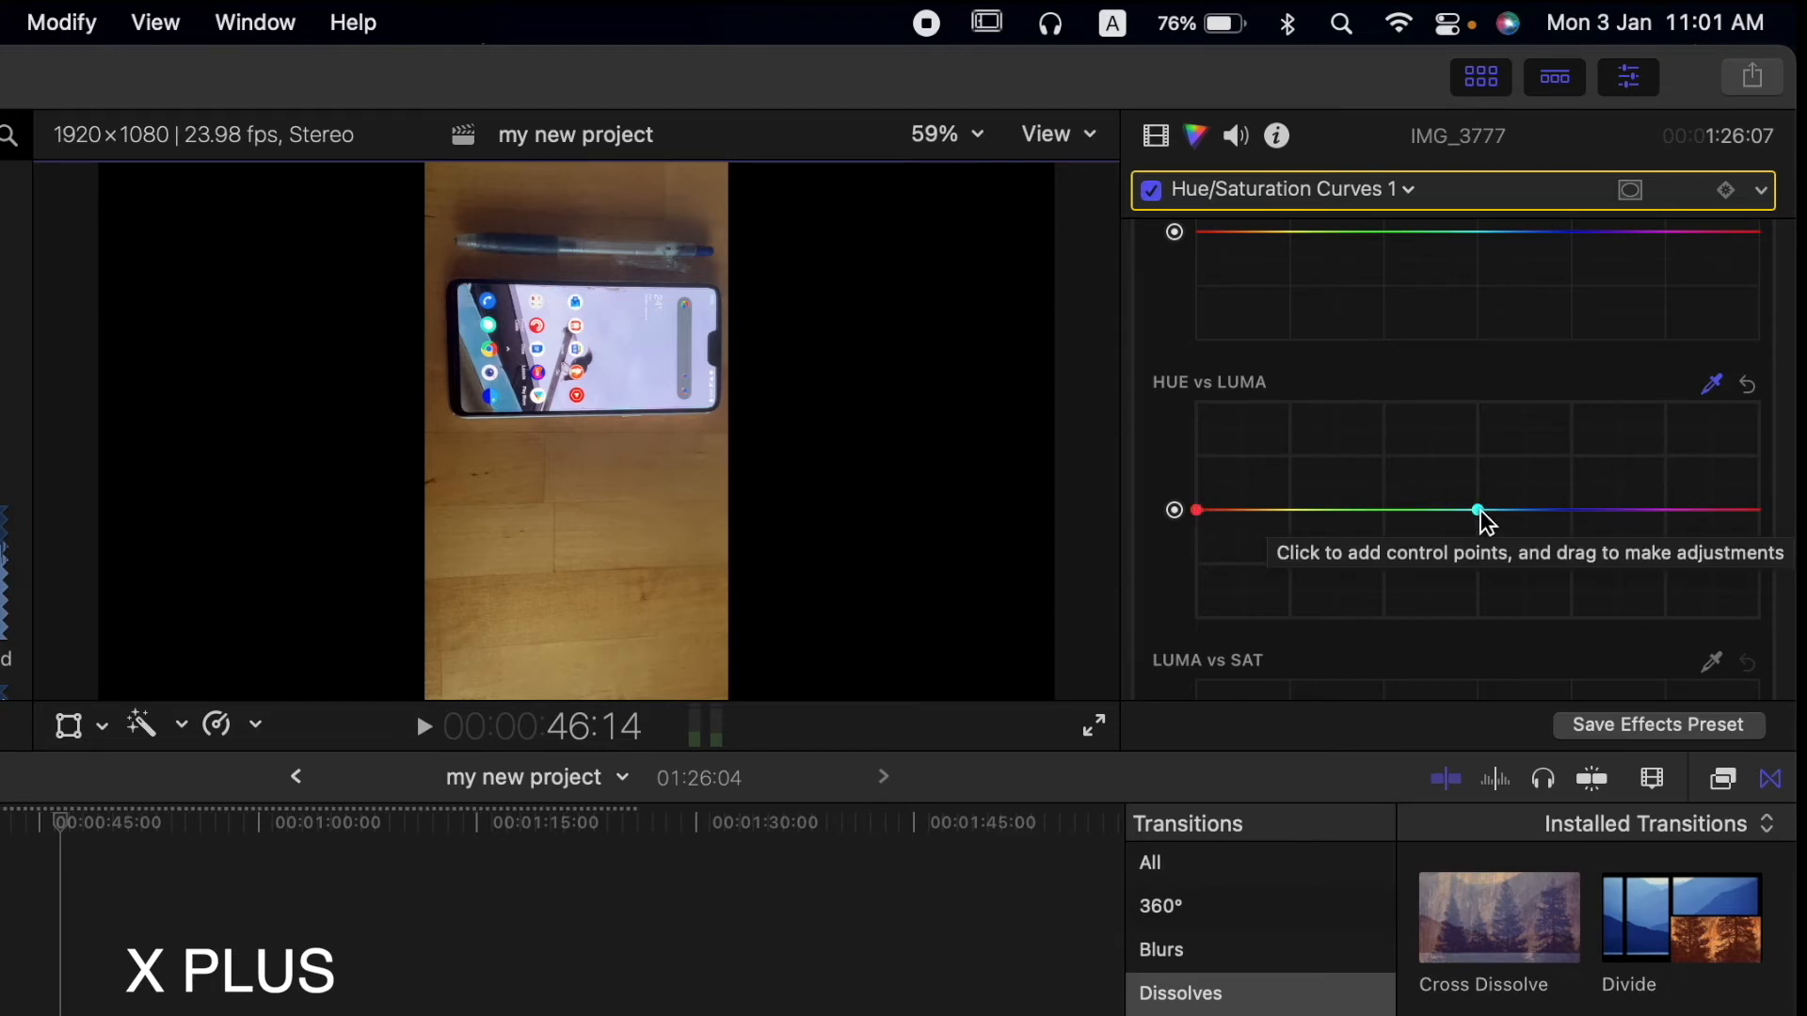
pyautogui.moveTo(1480, 512); pyautogui.dragTo(1337, 487)
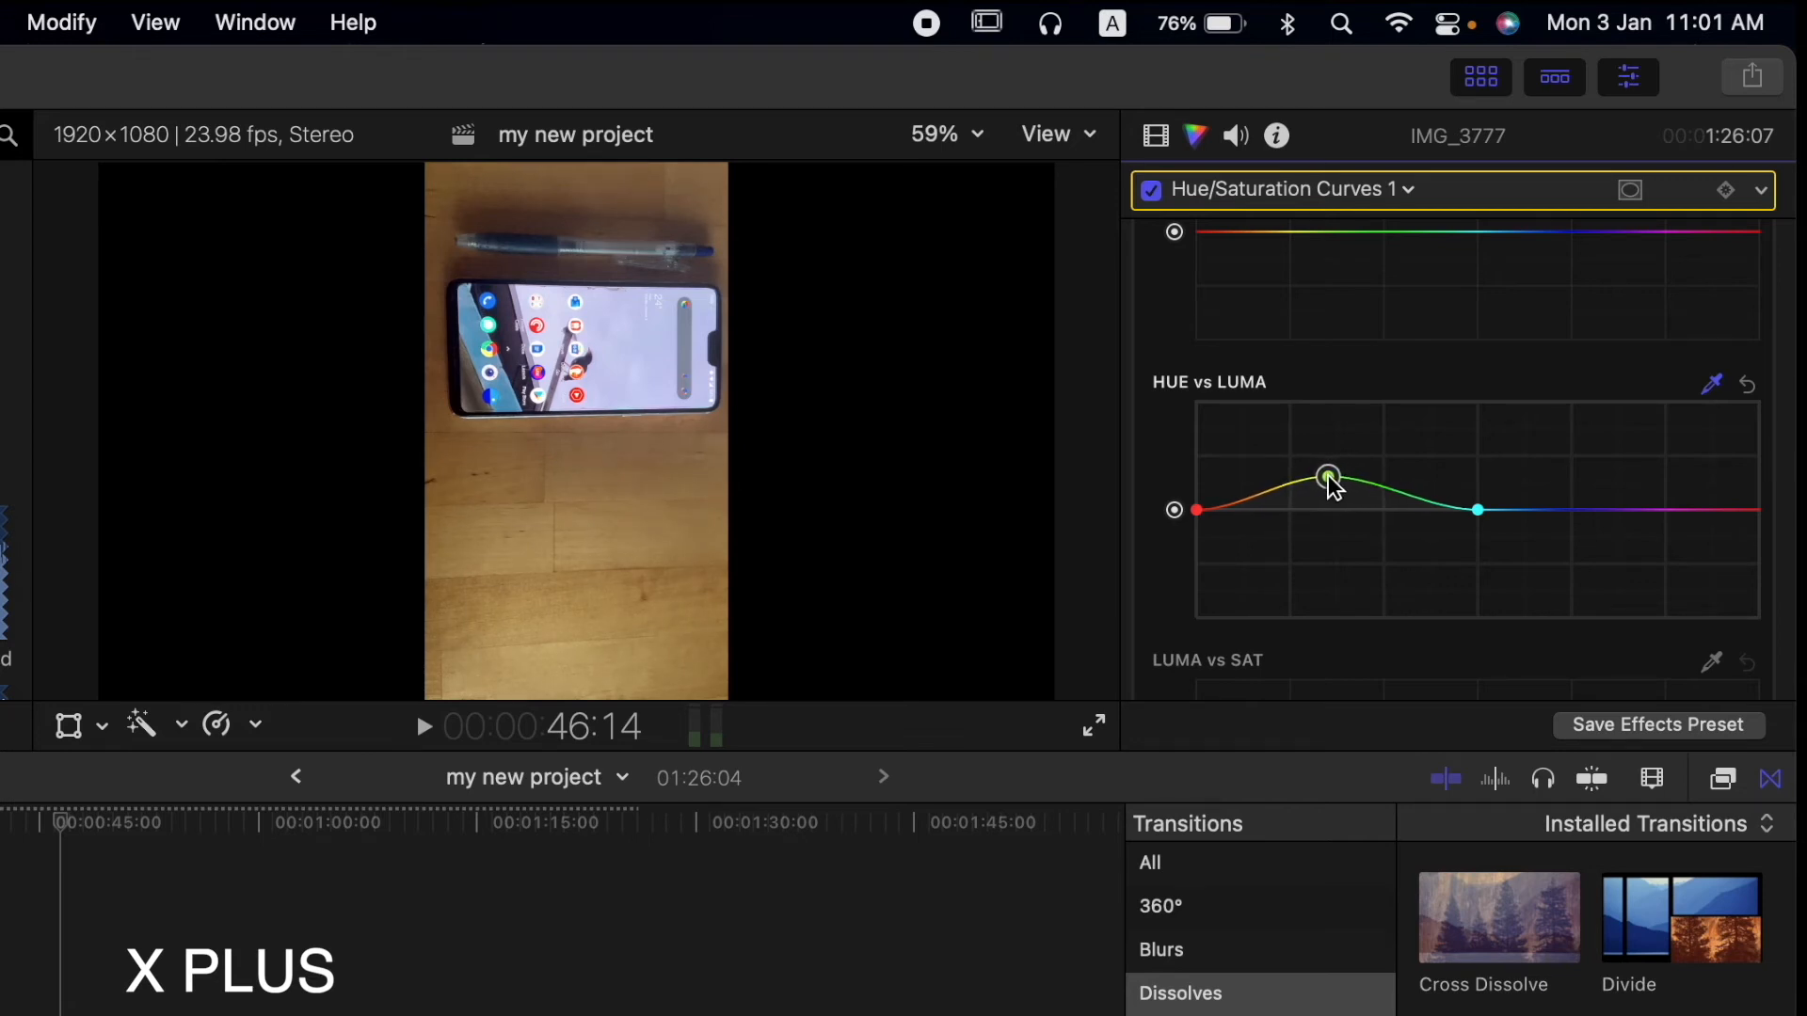
pyautogui.scroll(-5, 1330, 480)
pyautogui.scroll(1, 1329, 476)
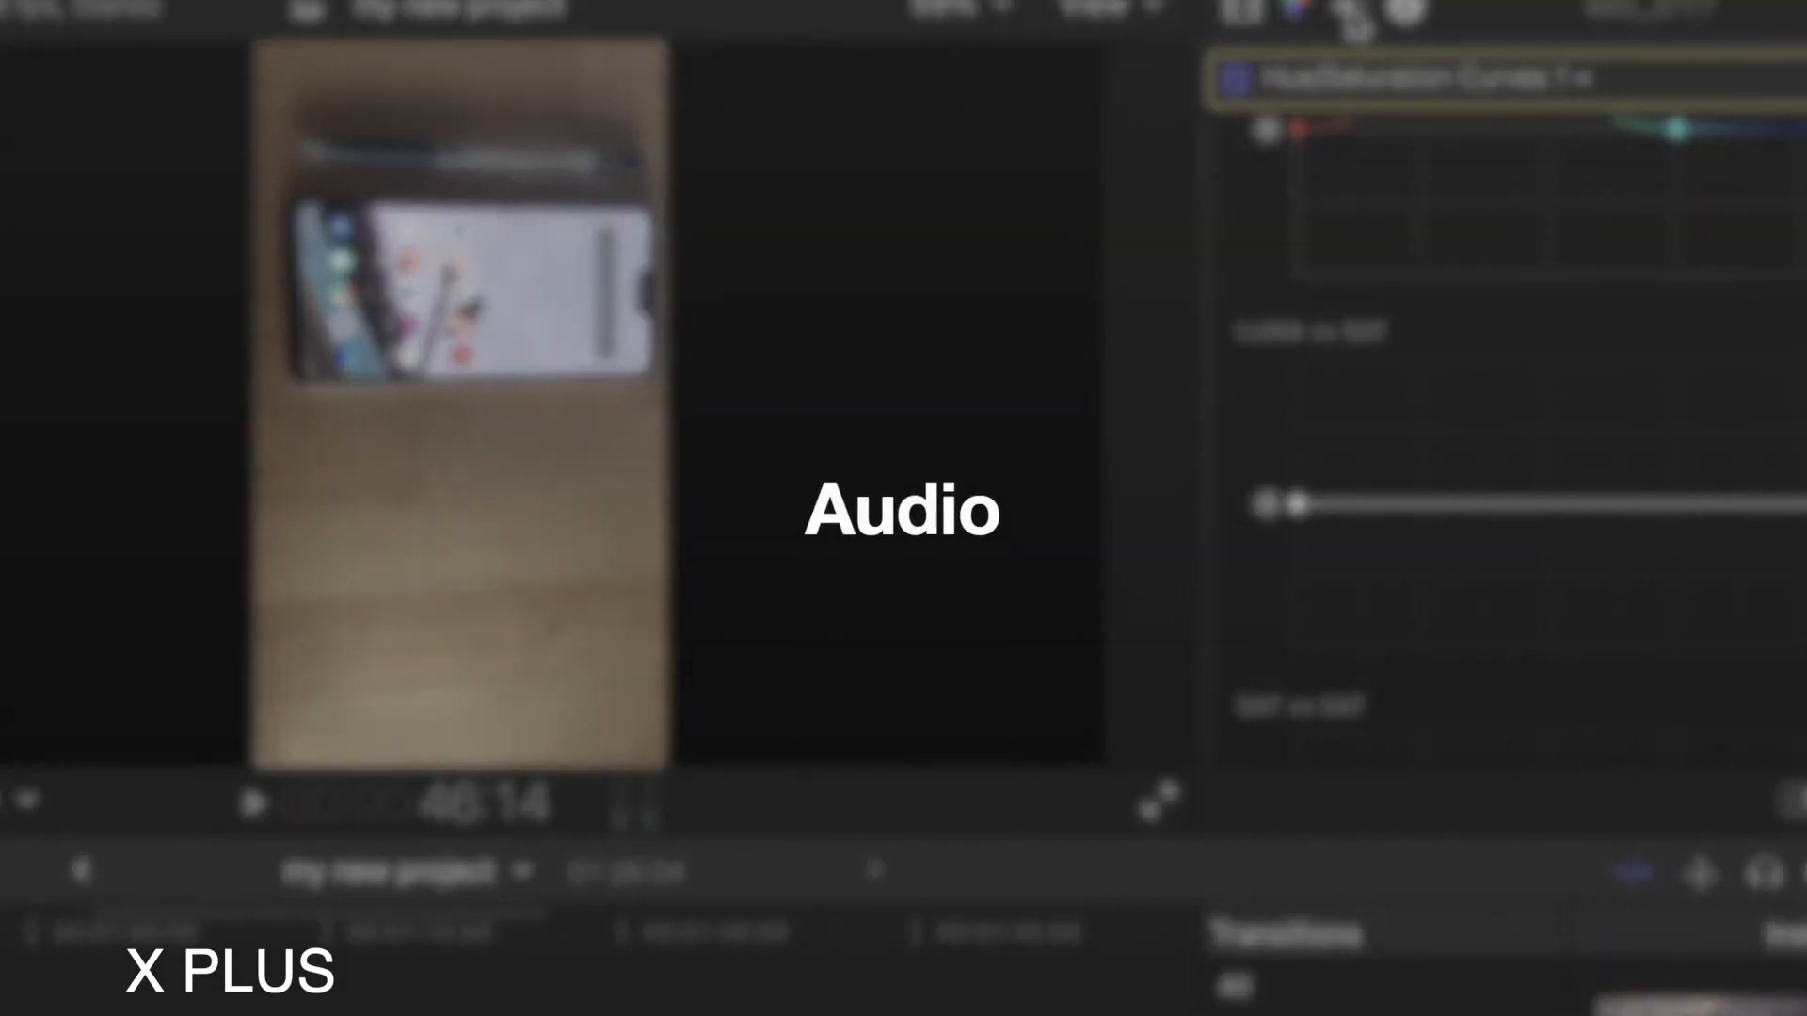
# - Try raising the clip's audio volume to 12 dB and reset it to the default
pyautogui.click(1349, 11)
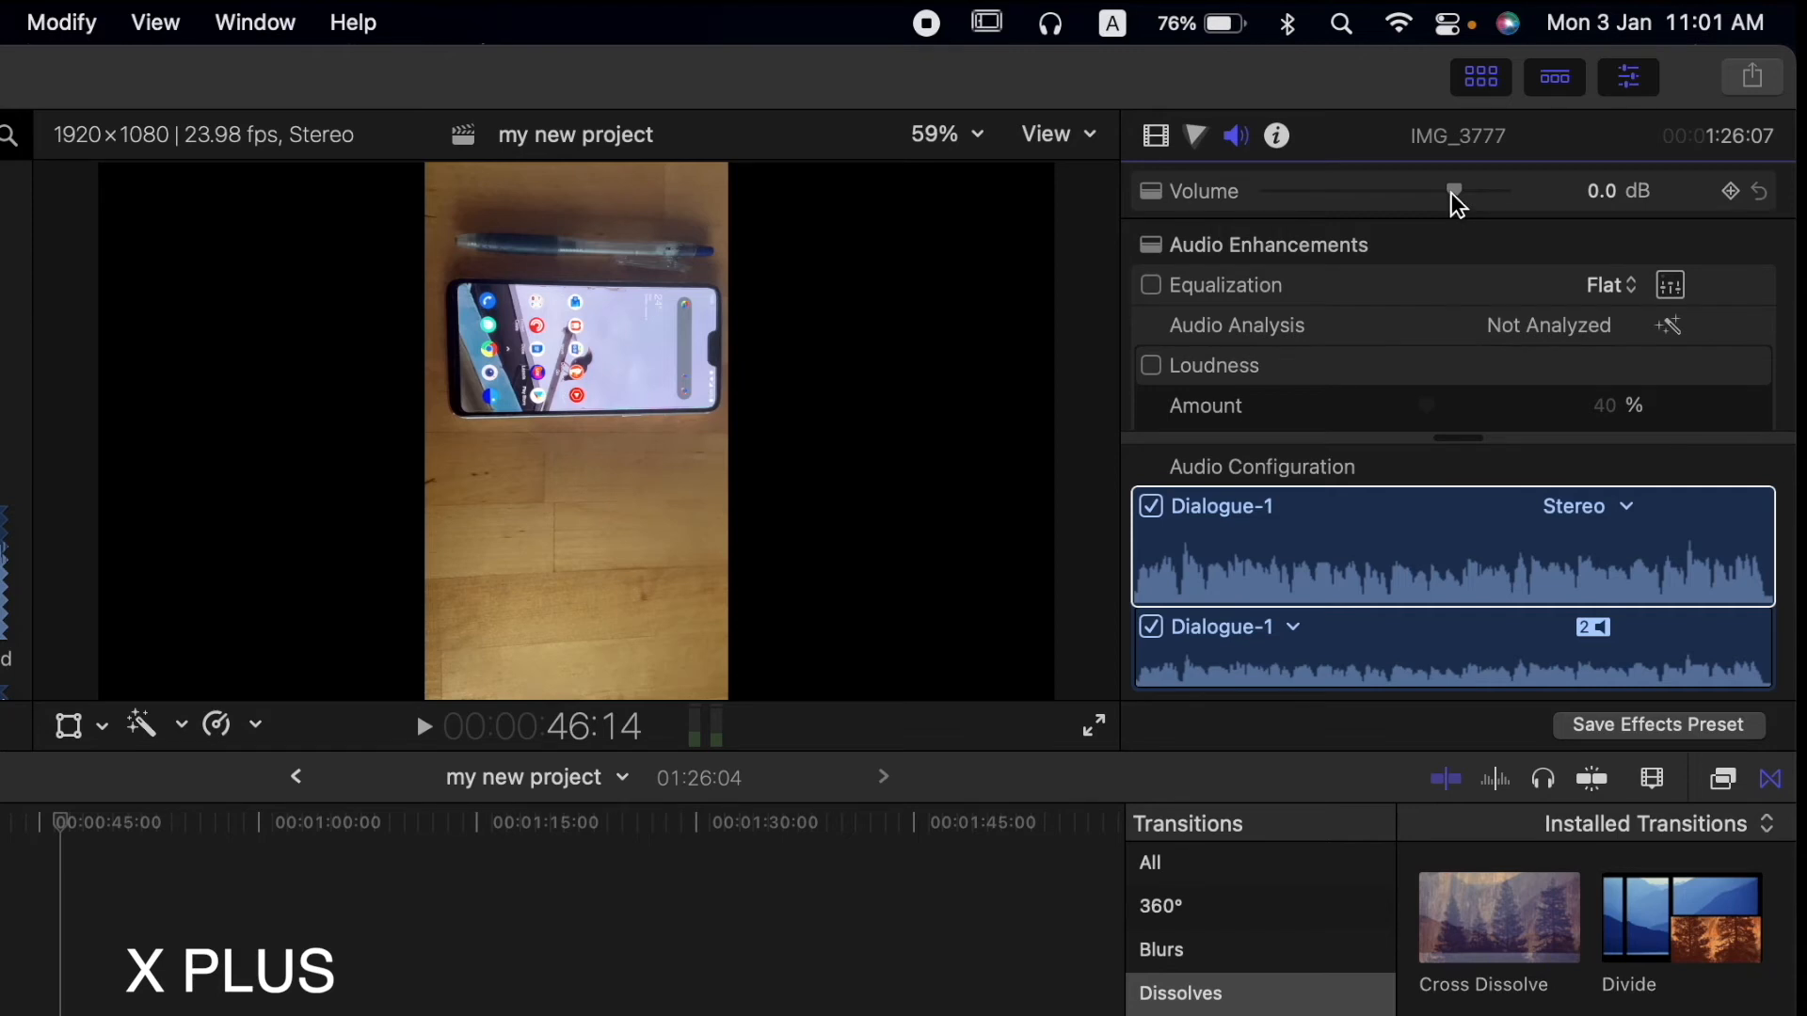
pyautogui.moveTo(1454, 193); pyautogui.dragTo(1549, 197)
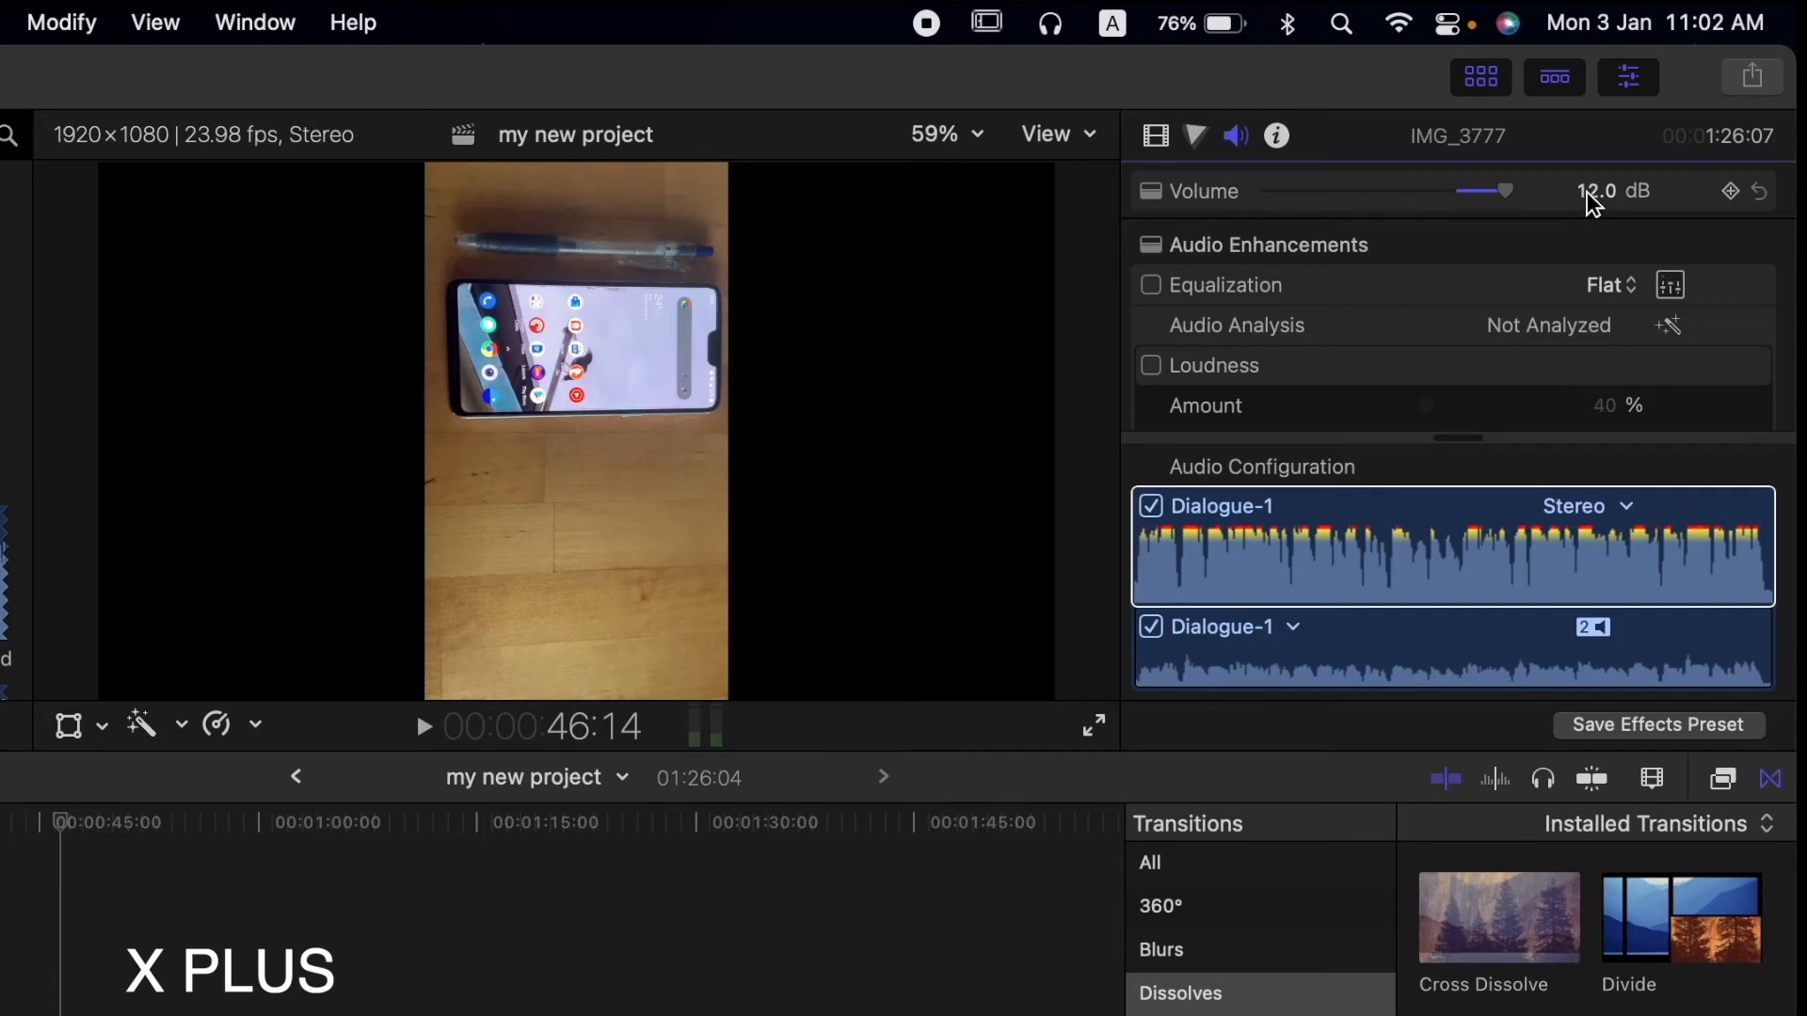
pyautogui.click(1762, 193)
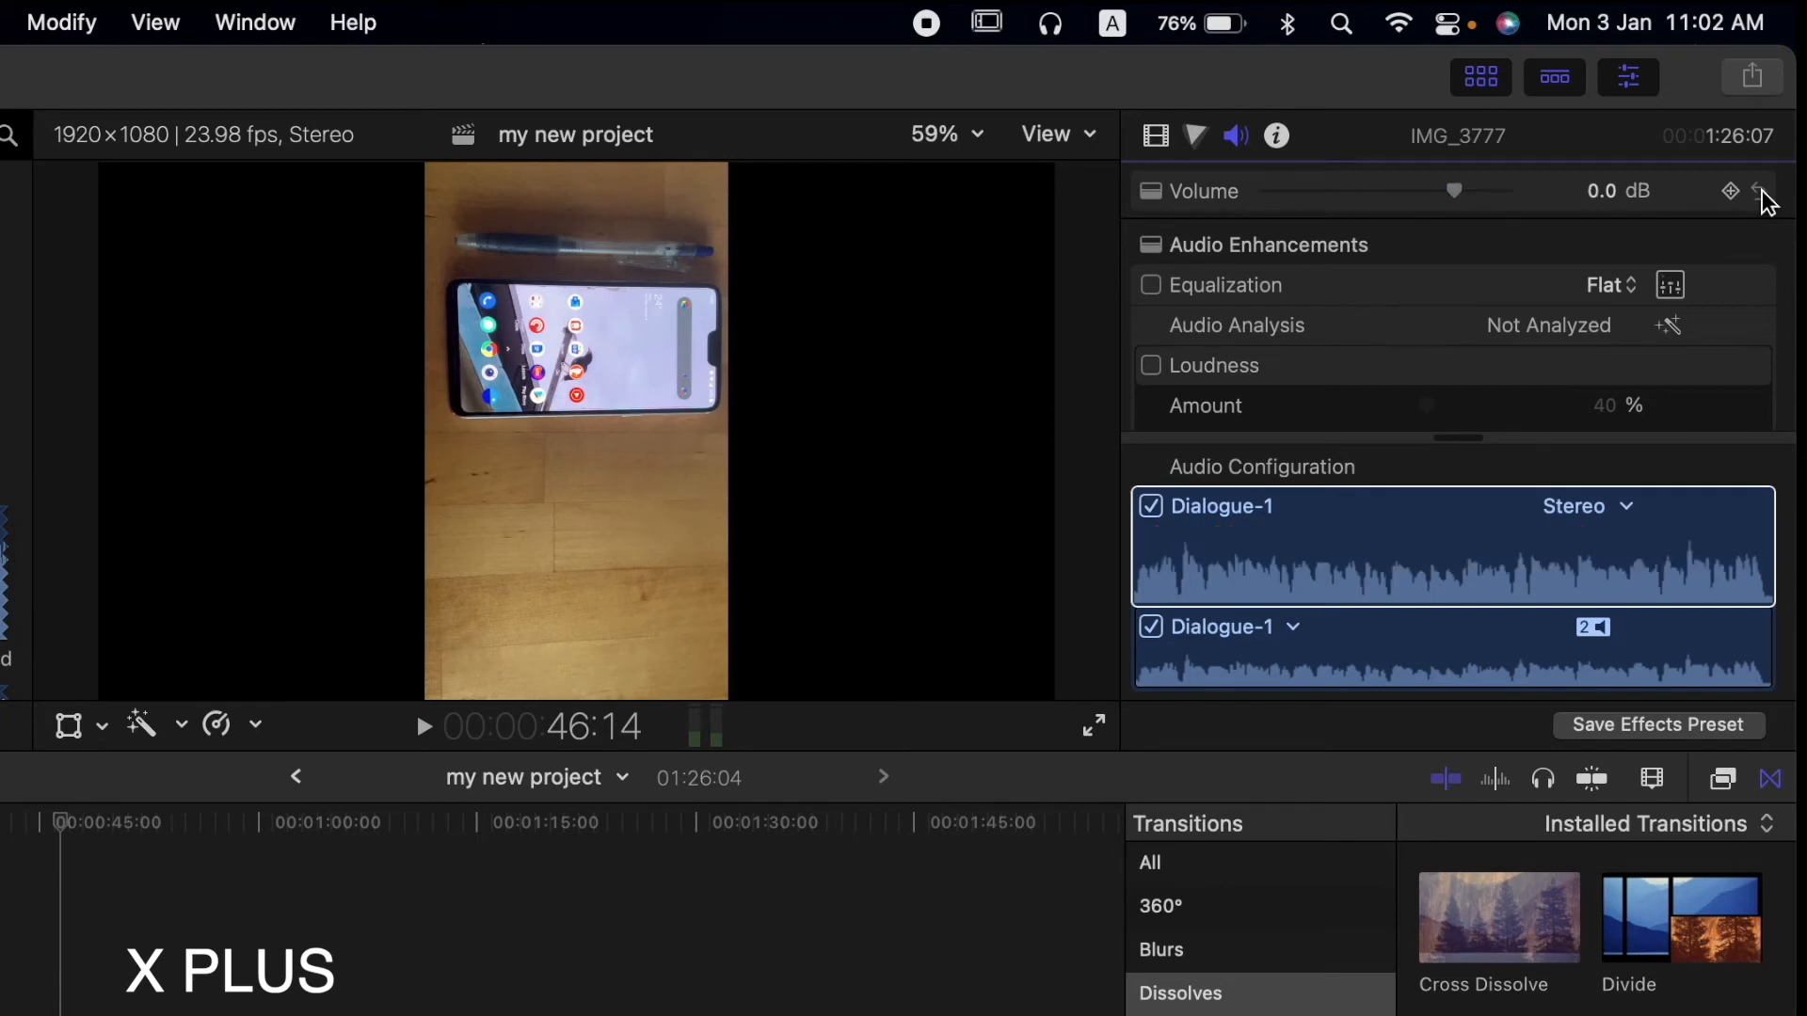
# - Turn on the Loudness enhancement for the clip's audio and set its Amount to 40%
pyautogui.scroll(-1, 1221, 278)
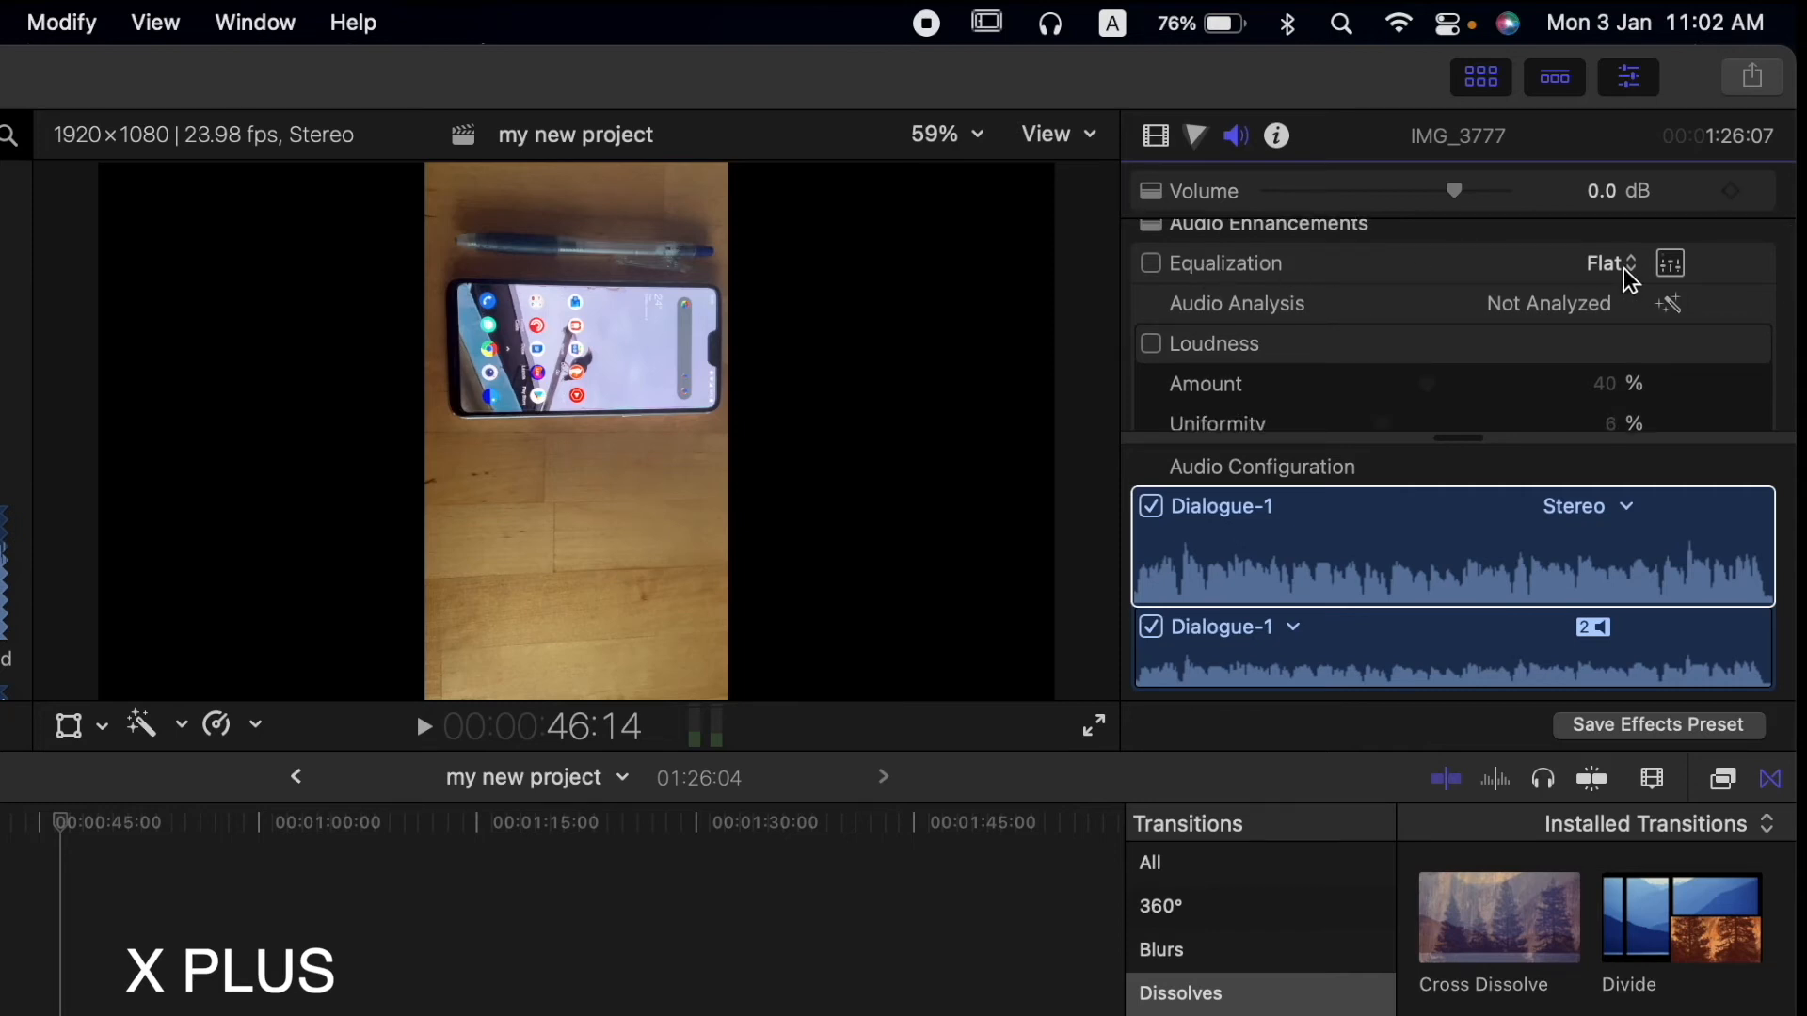
pyautogui.scroll(1, 1631, 279)
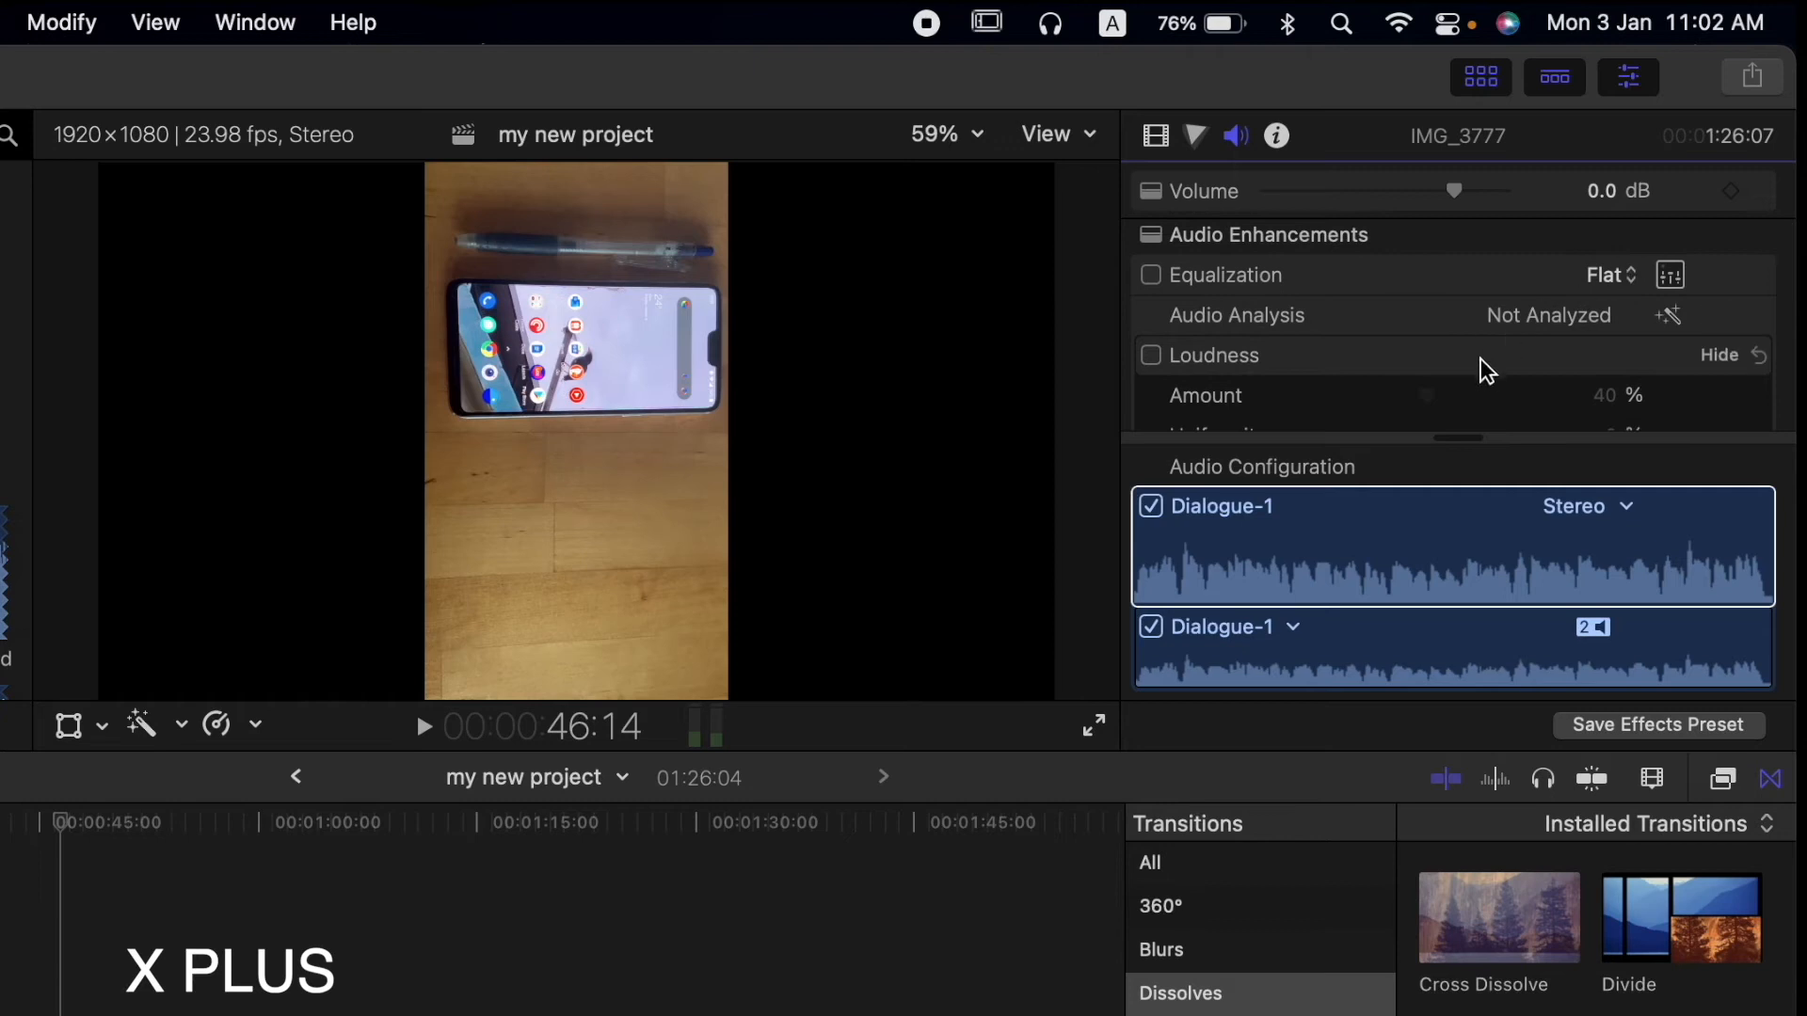
pyautogui.scroll(-3, 1326, 367)
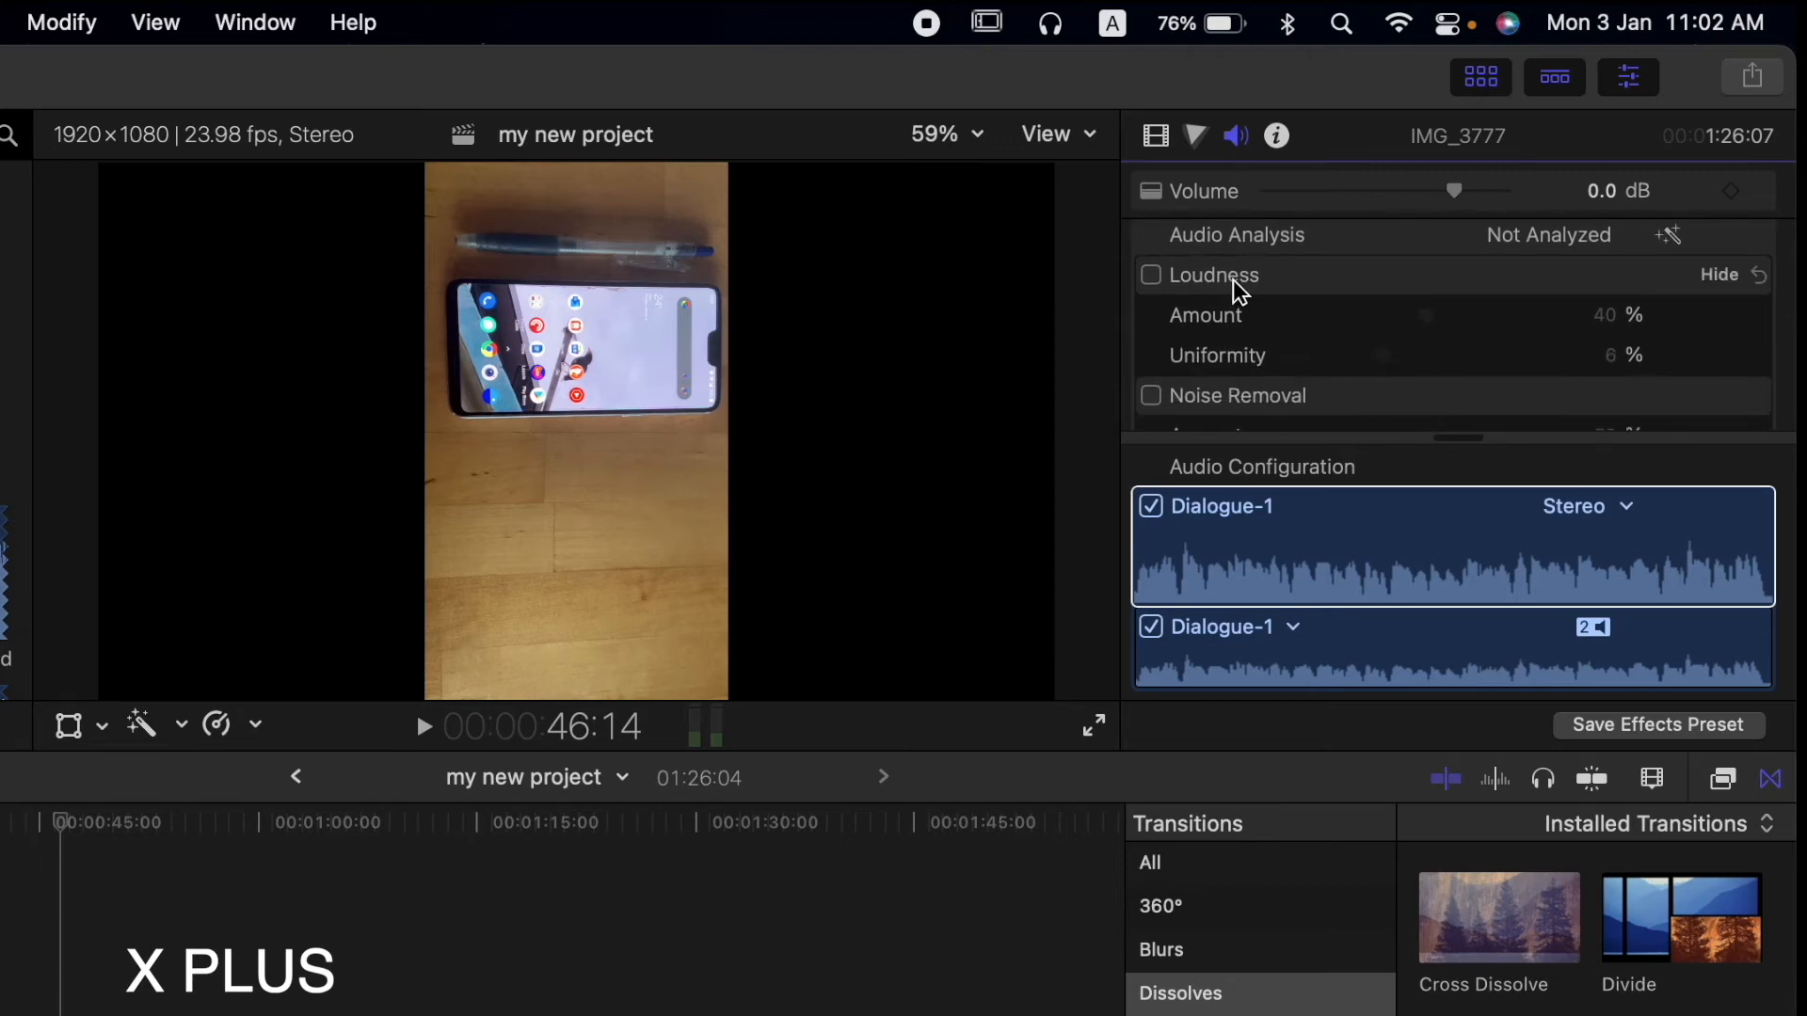
pyautogui.click(1150, 276)
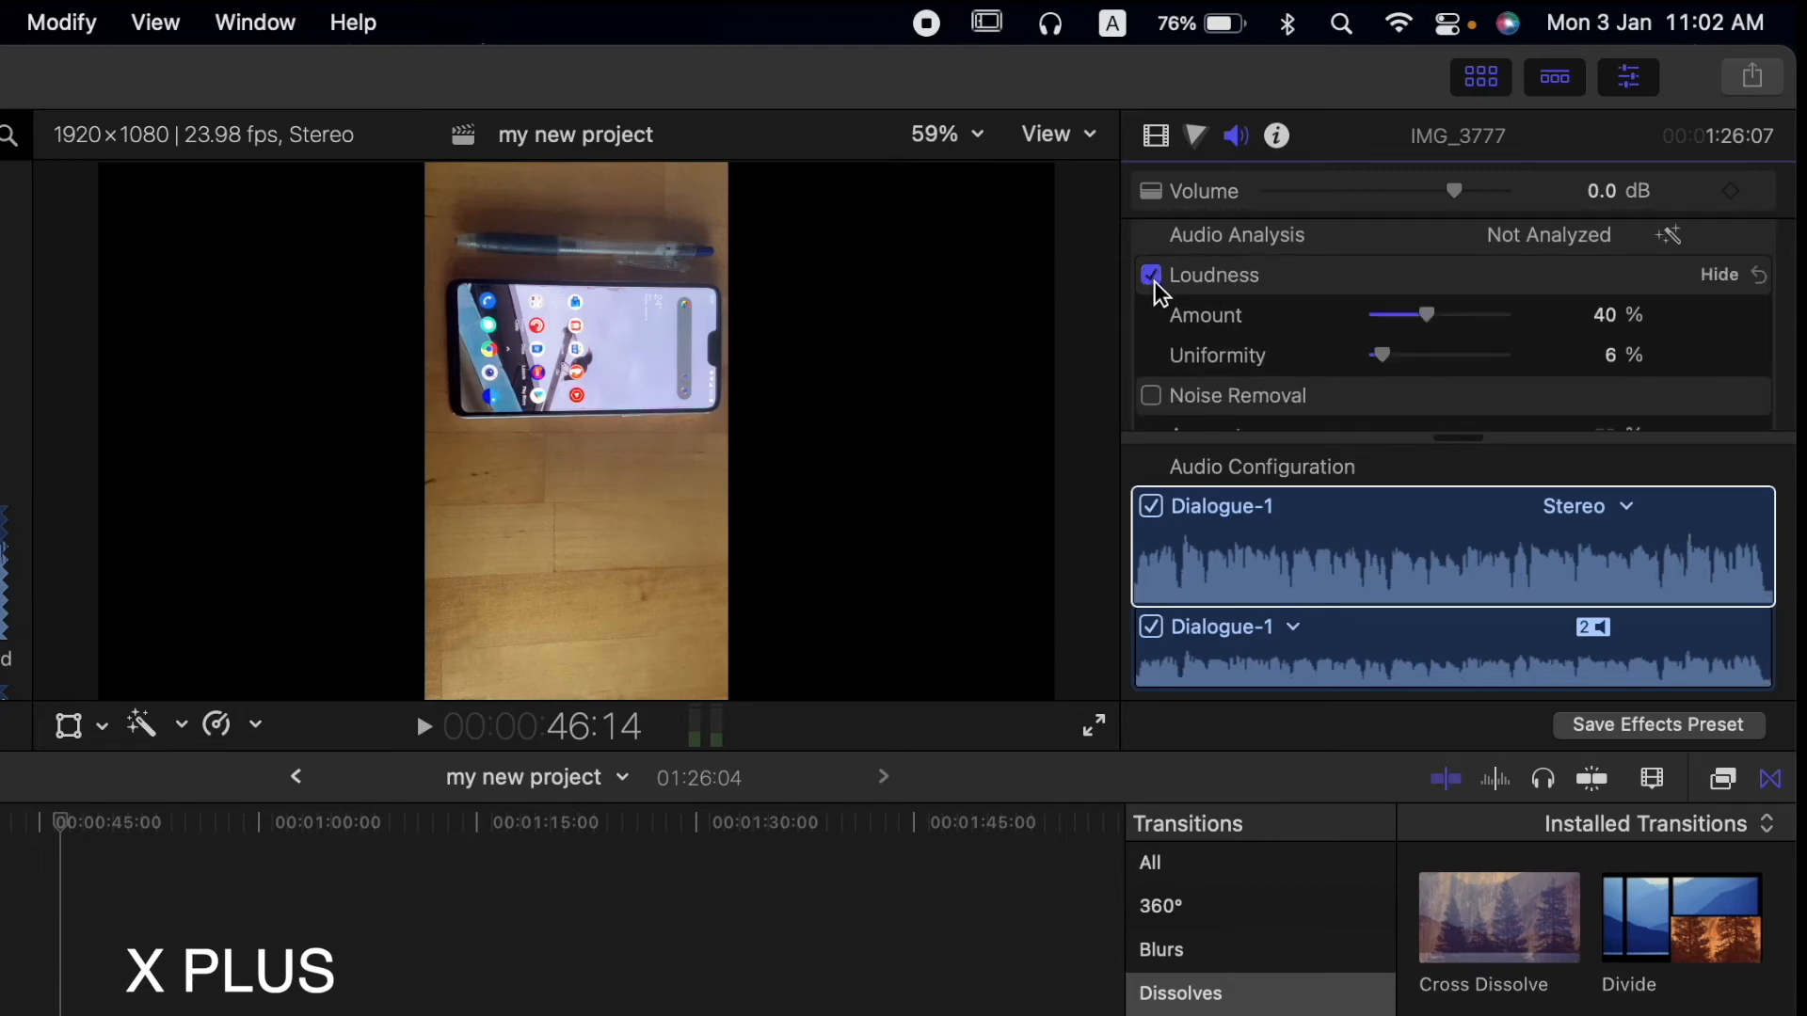
pyautogui.moveTo(1429, 317)
pyautogui.mouseDown()
pyautogui.moveTo(1539, 326)
pyautogui.moveTo(1437, 318)
pyautogui.mouseUp()
pyautogui.click(1599, 316)
pyautogui.write('40')
pyautogui.press('Return')
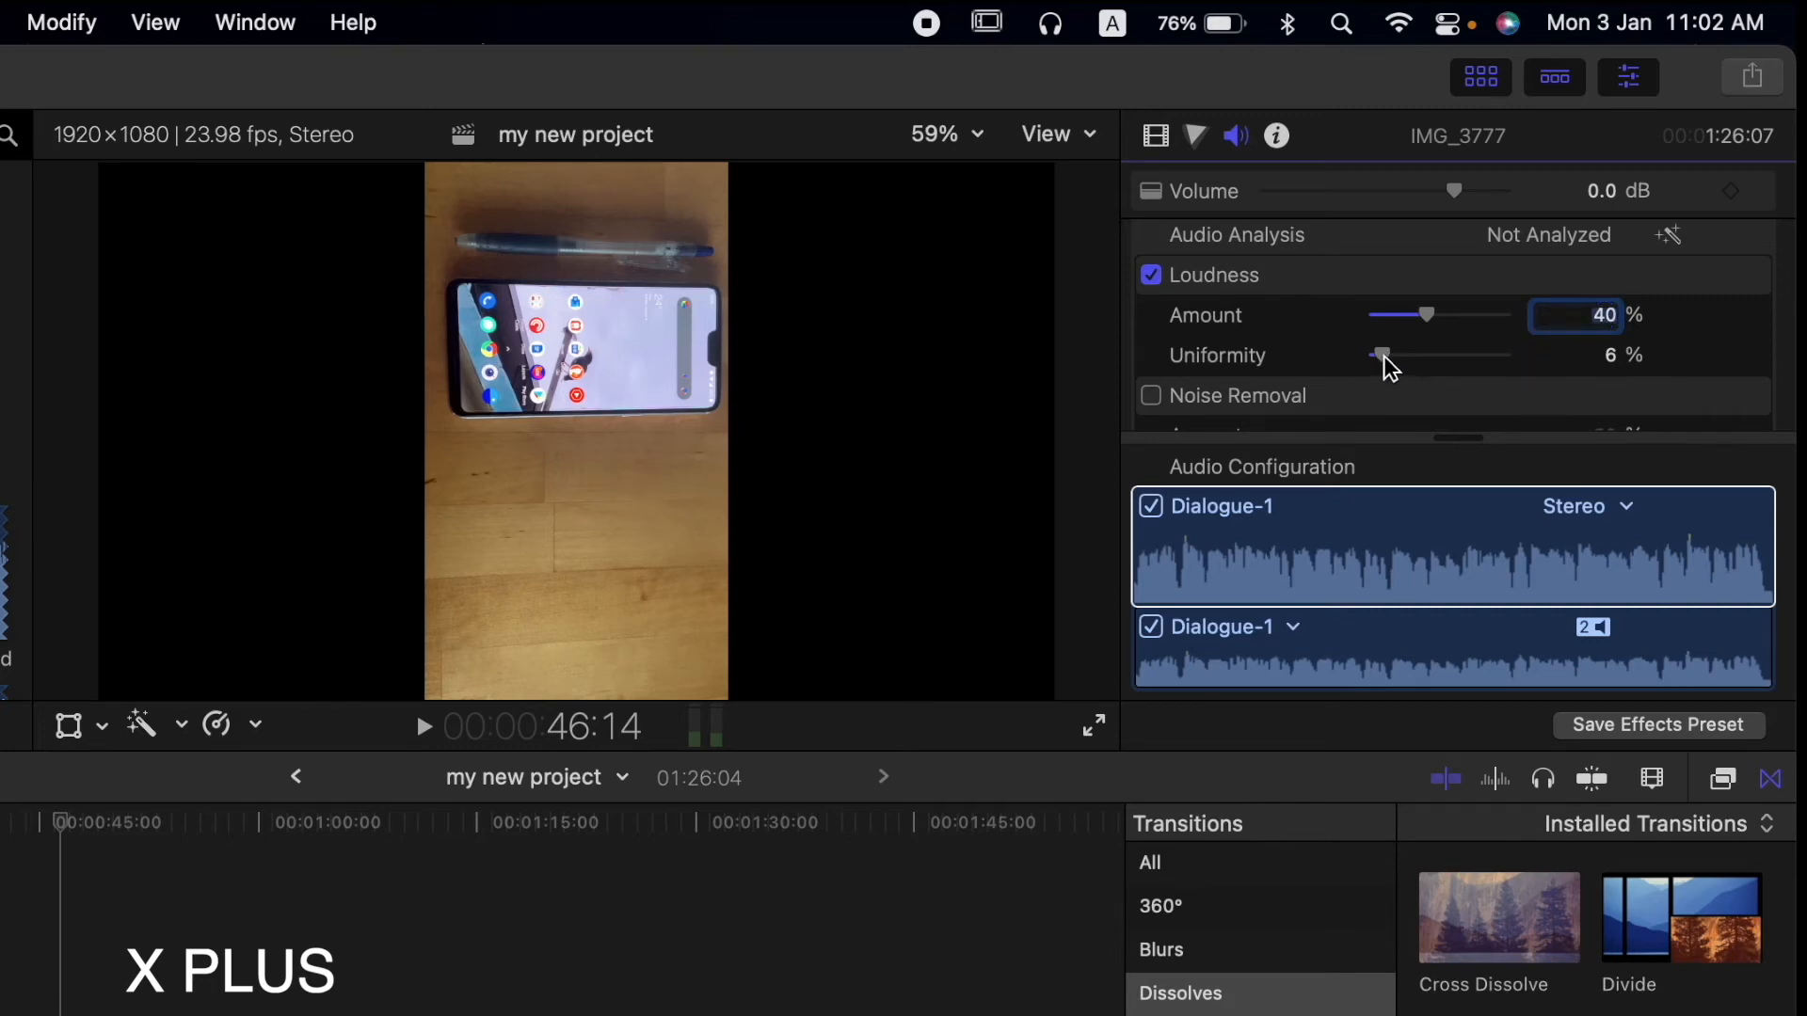
# - Turn on Noise Removal for the clip's audio, keeping its Amount at 50%
pyautogui.scroll(-3, 1391, 369)
pyautogui.scroll(2, 1391, 369)
pyautogui.scroll(-2, 1391, 369)
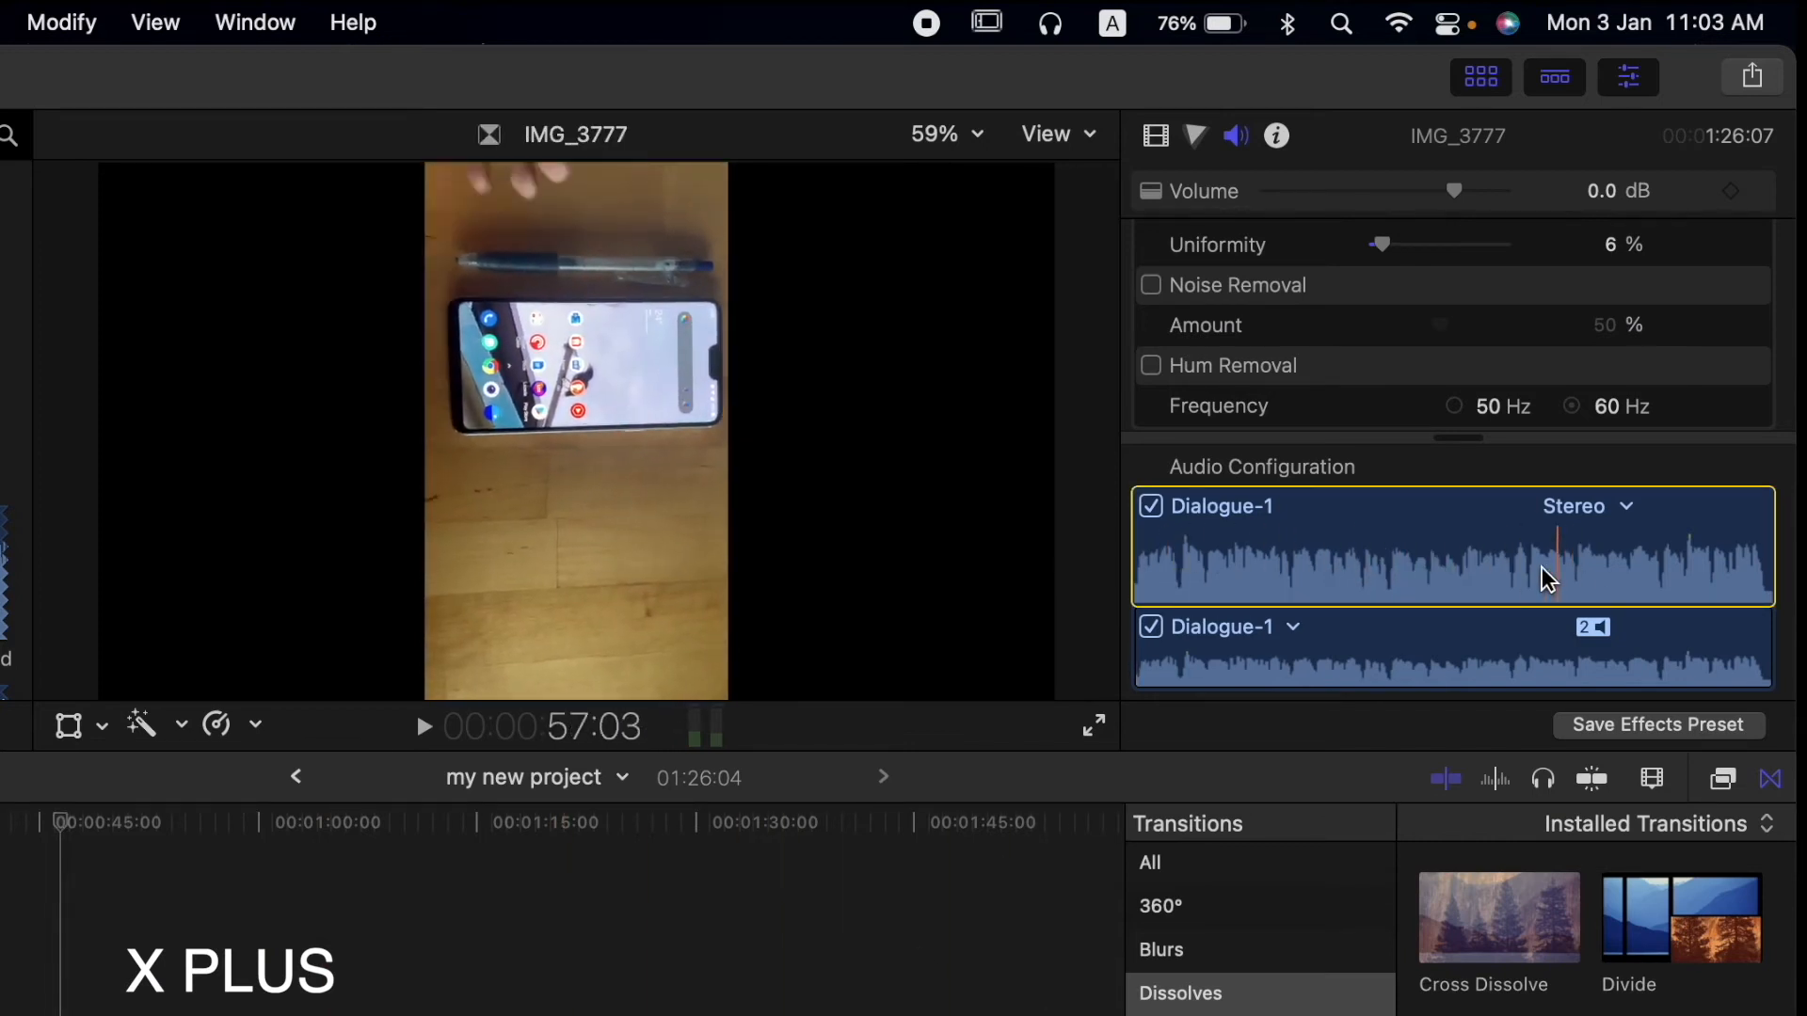
pyautogui.click(1152, 286)
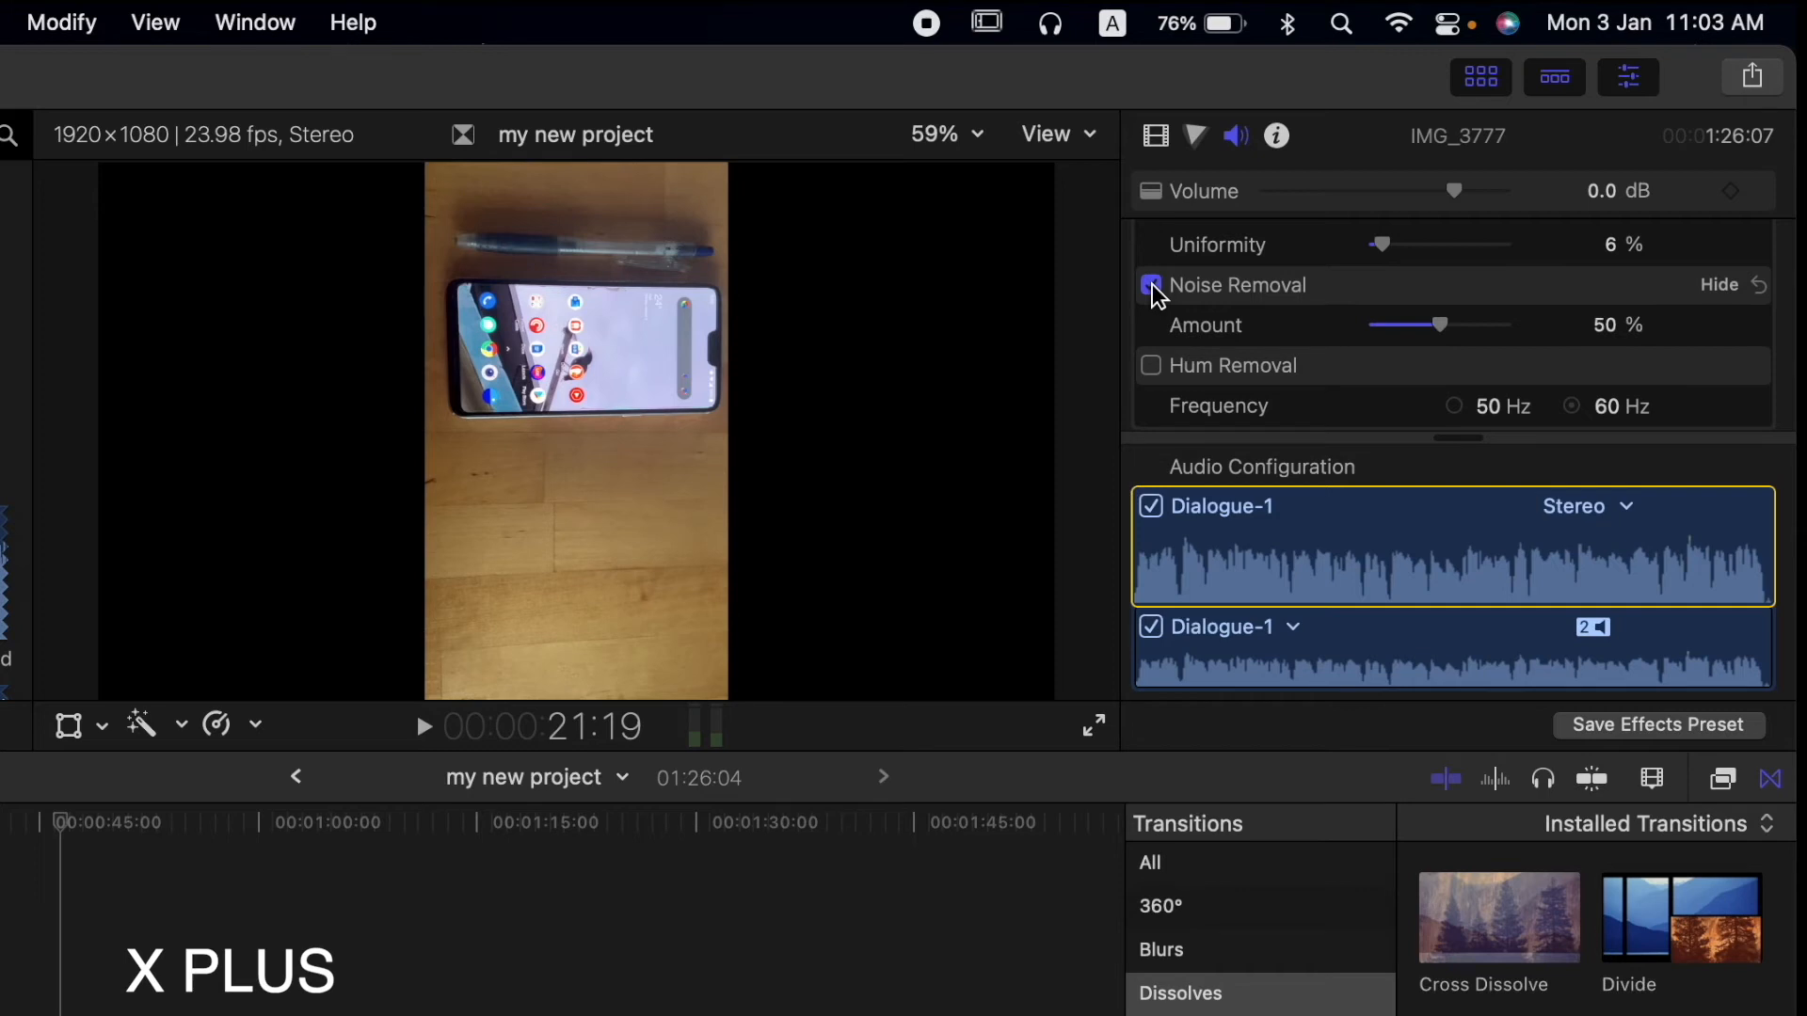
pyautogui.scroll(-1, 1159, 298)
pyautogui.scroll(1, 1160, 298)
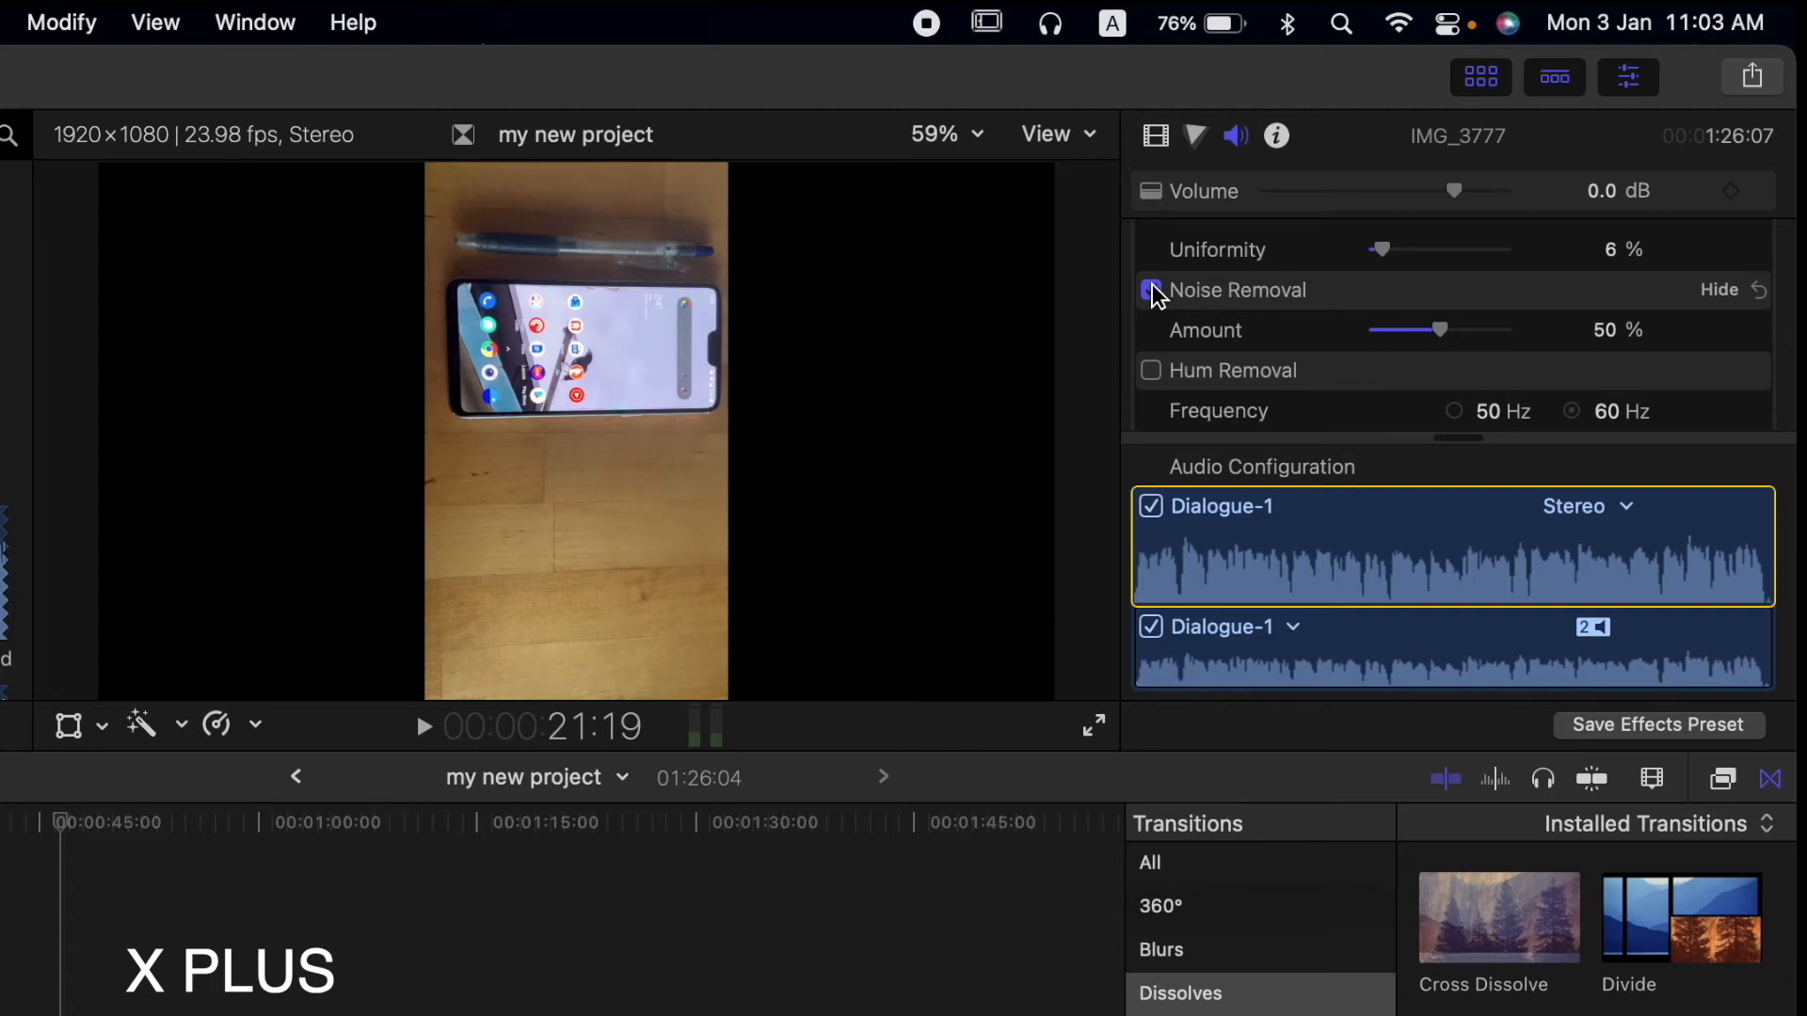
pyautogui.scroll(-1, 1294, 357)
pyautogui.scroll(1, 1294, 357)
pyautogui.scroll(-1, 1266, 381)
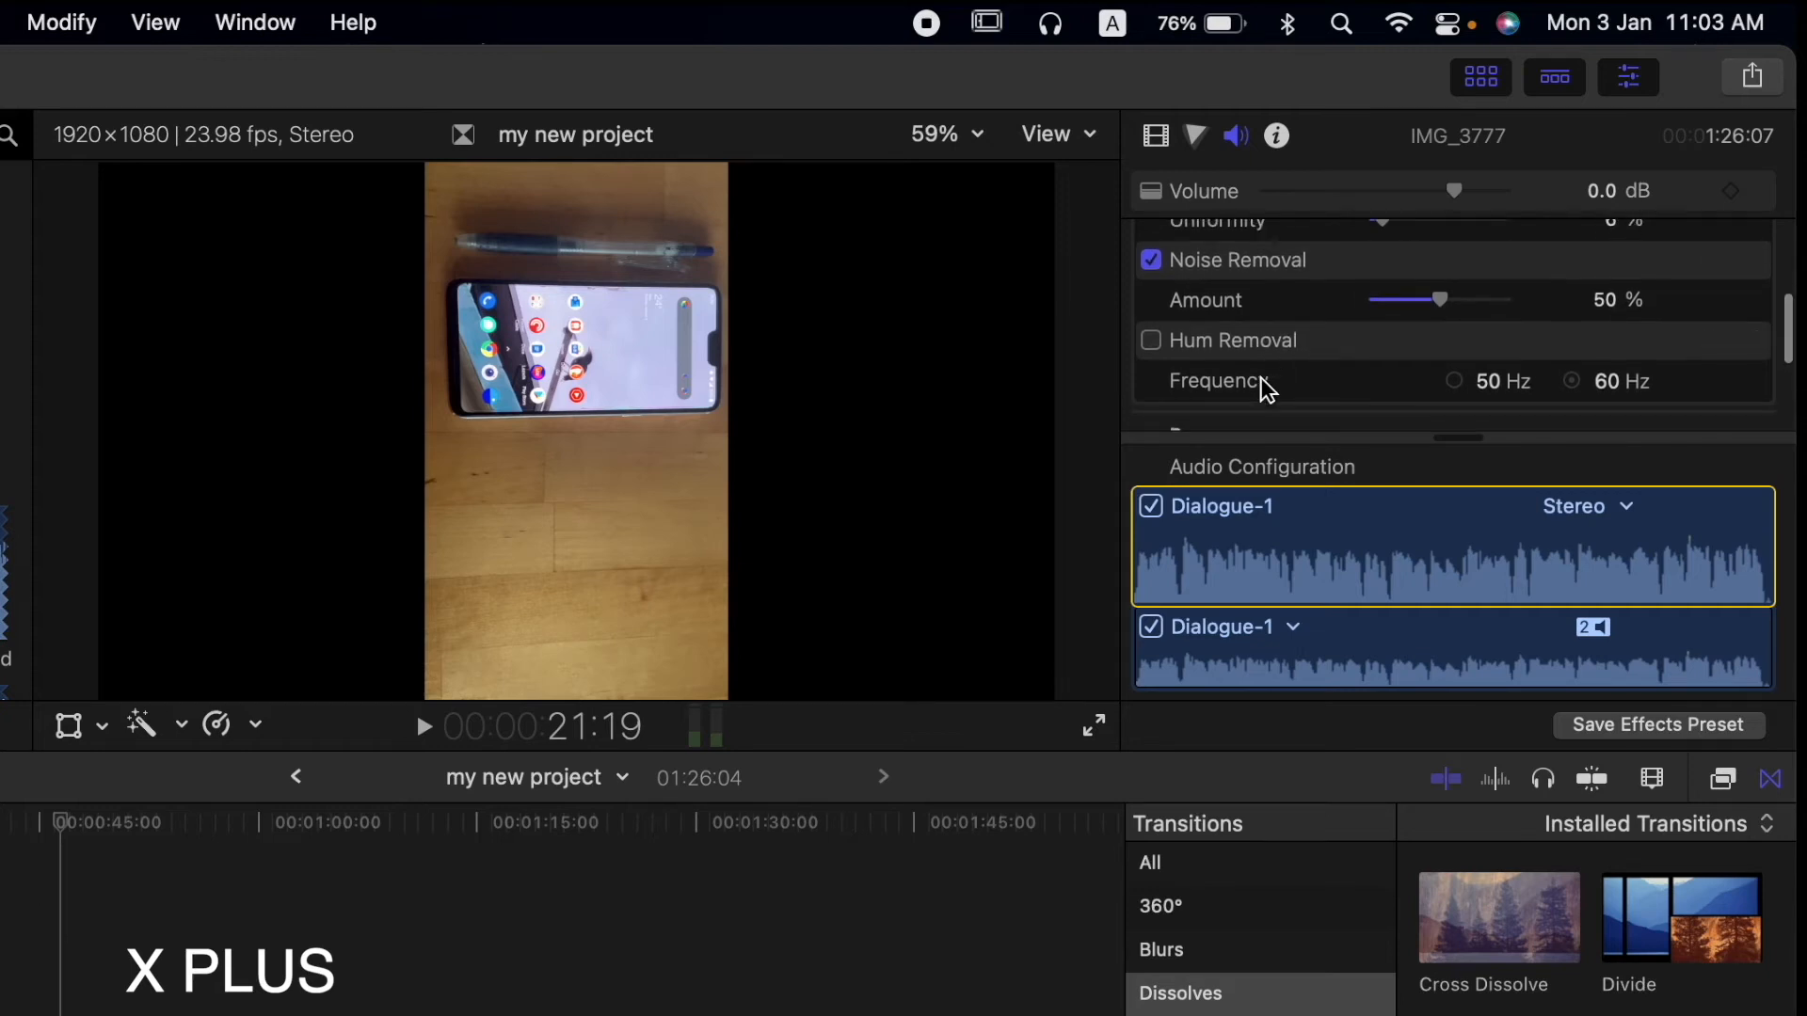
# - Examine the Hum Removal, Pan and Effects settings and the channel configuration options for the Dialogue-1 audio
pyautogui.scroll(-1, 1266, 381)
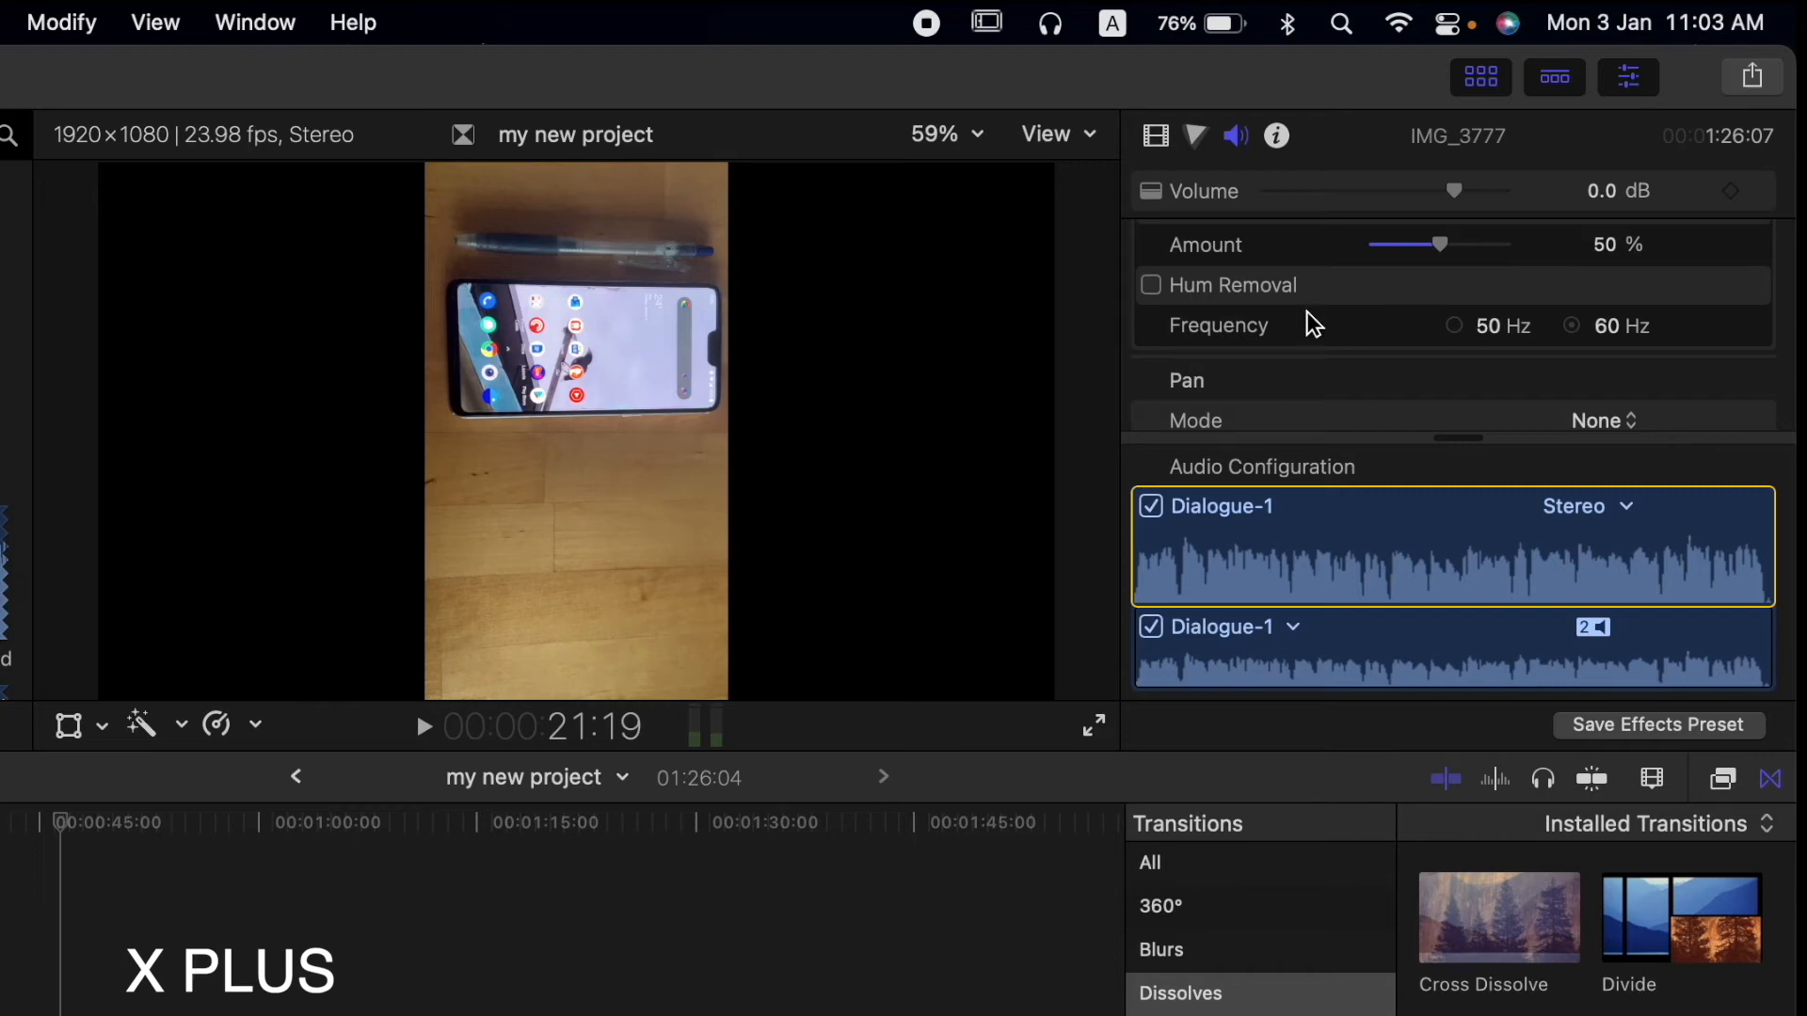
pyautogui.scroll(-1, 1315, 325)
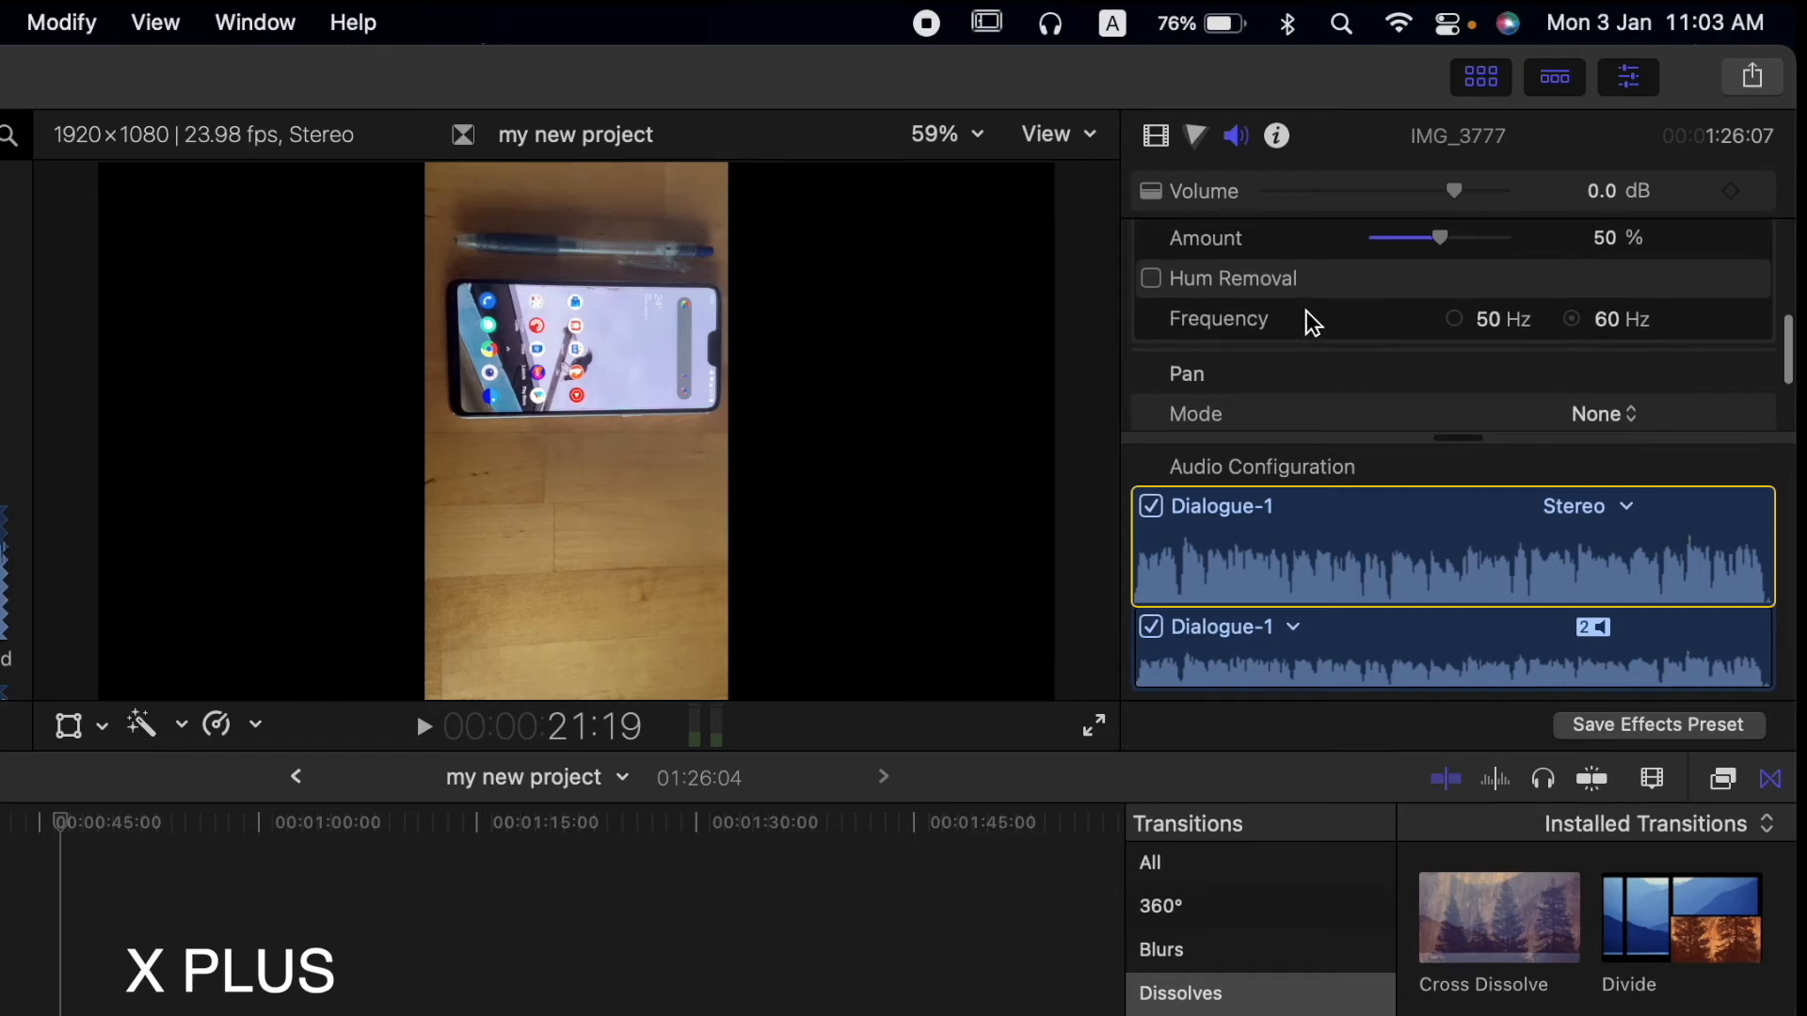
pyautogui.scroll(-2, 1396, 367)
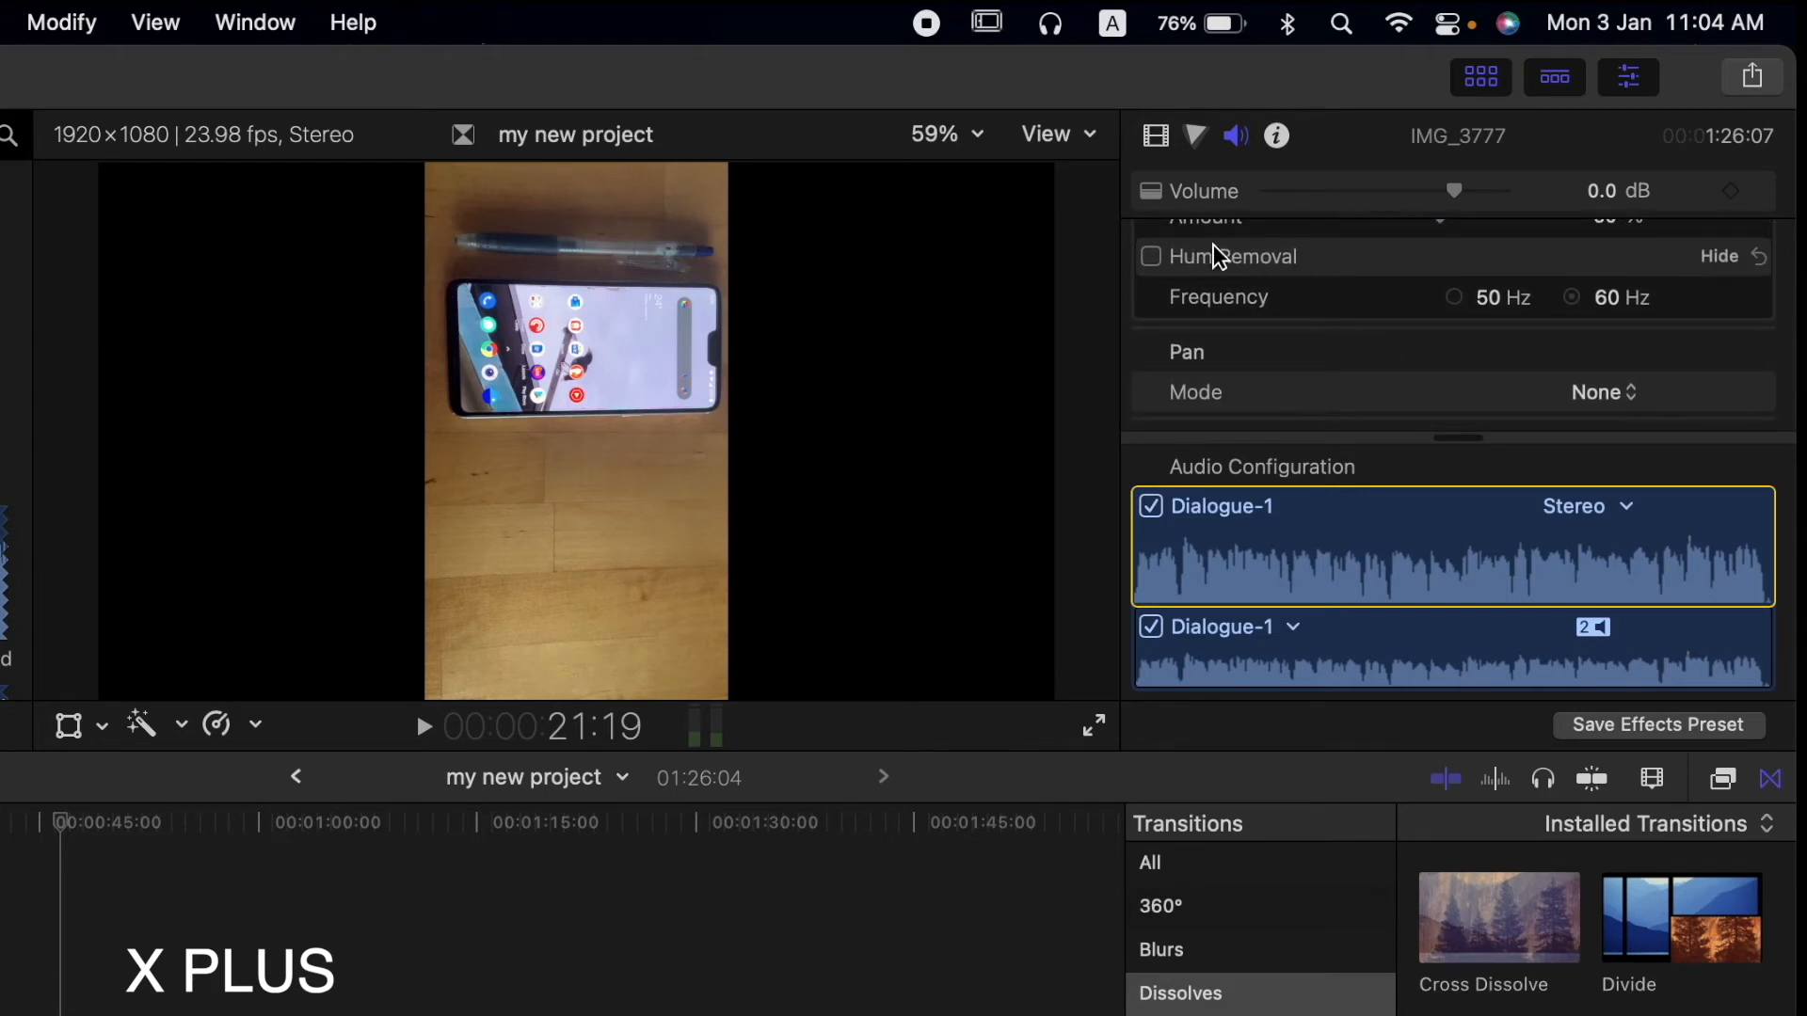
pyautogui.scroll(-3, 1393, 362)
pyautogui.click(1570, 268)
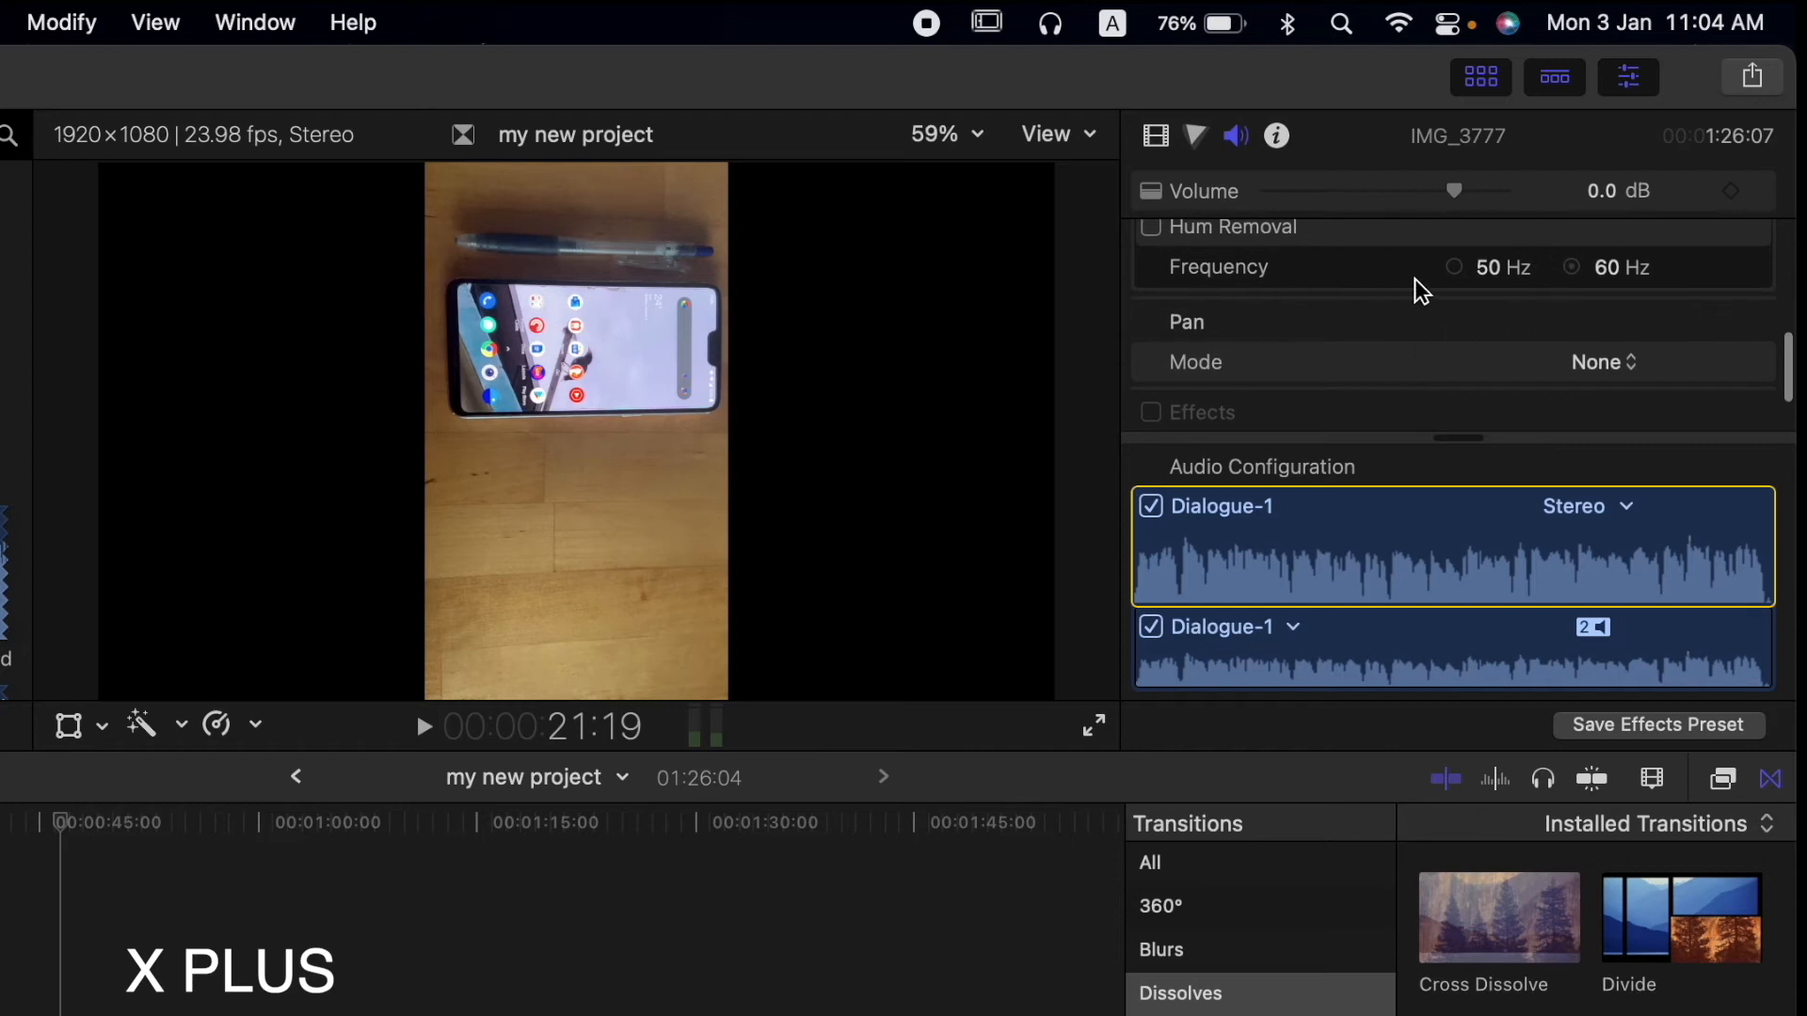
pyautogui.scroll(-3, 1536, 350)
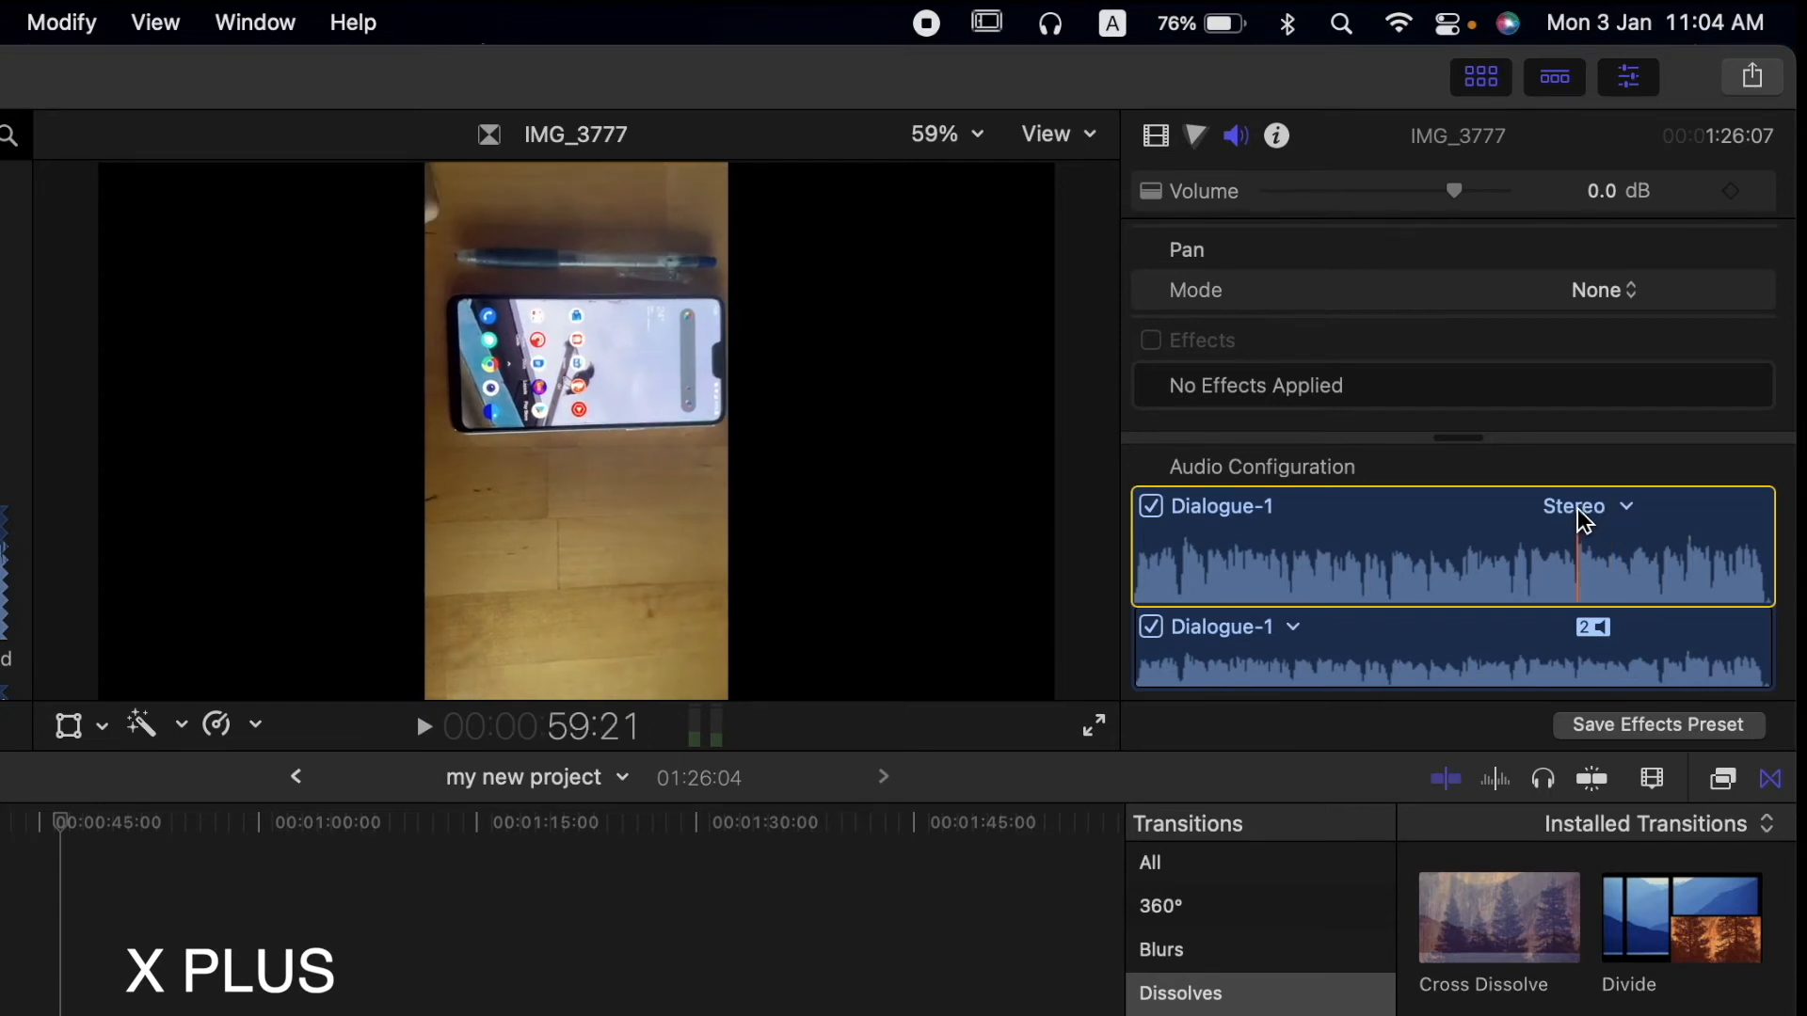
pyautogui.click(1582, 508)
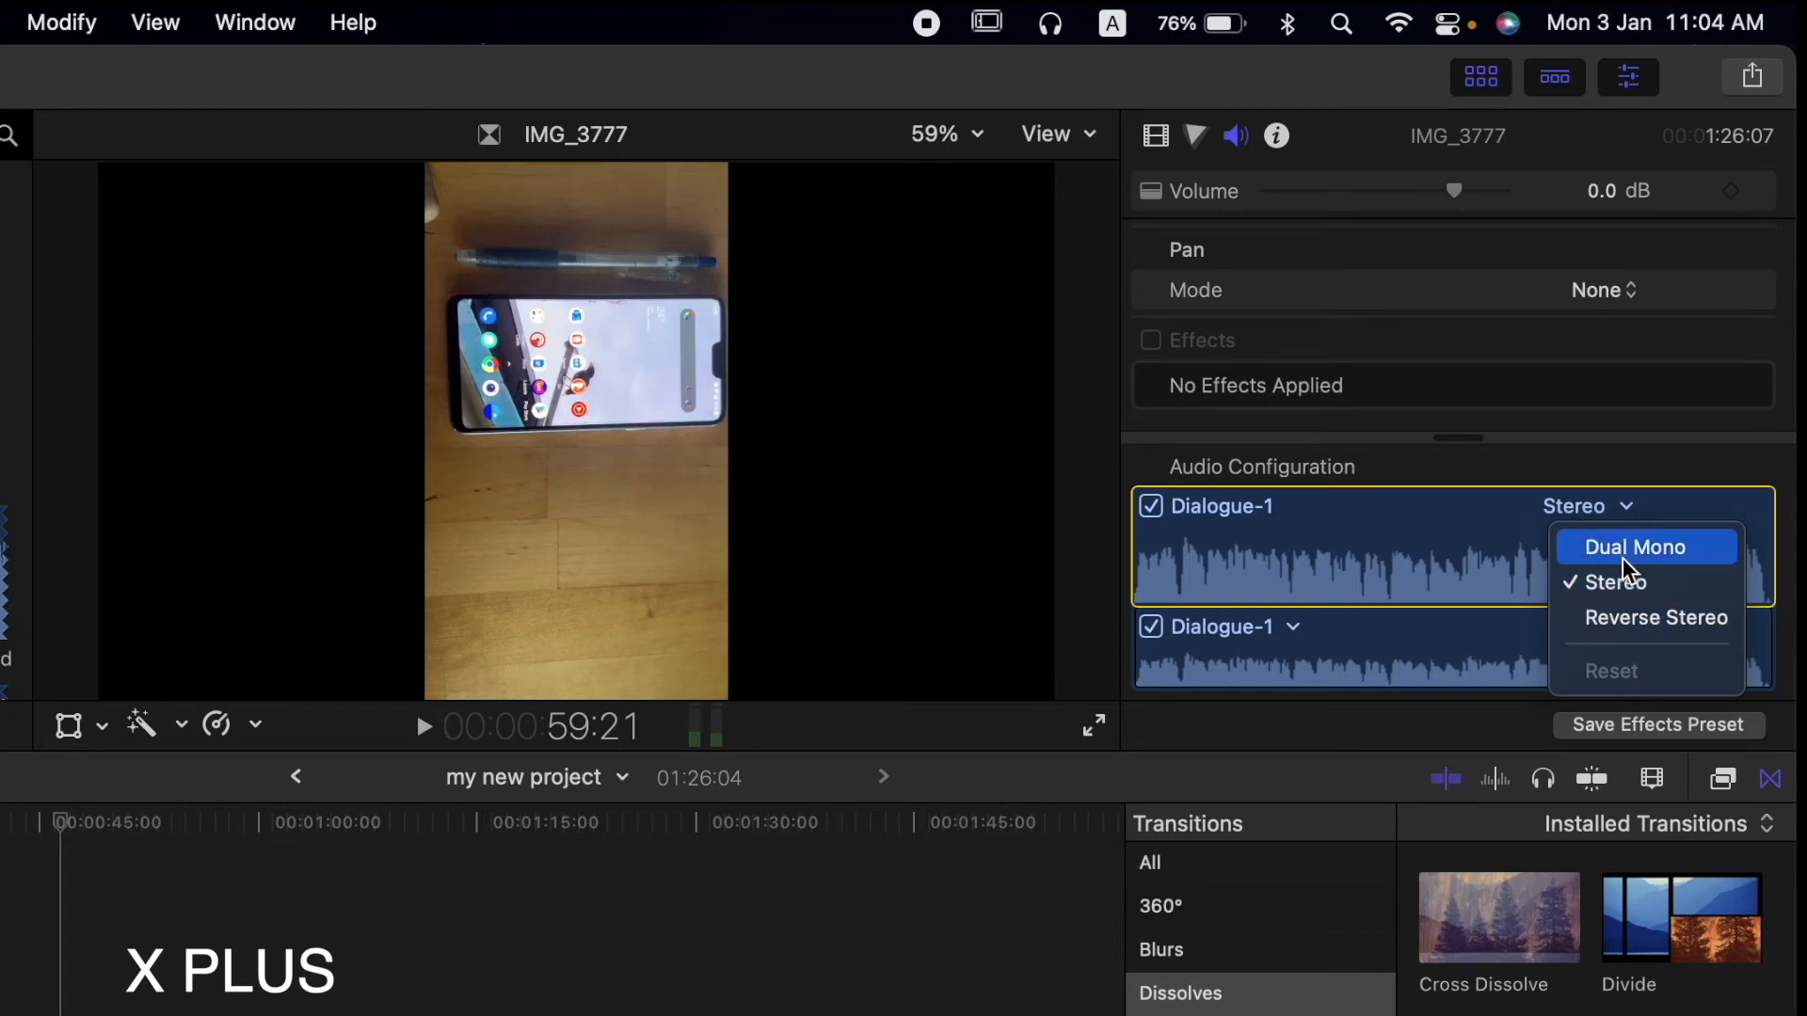
pyautogui.click(1607, 505)
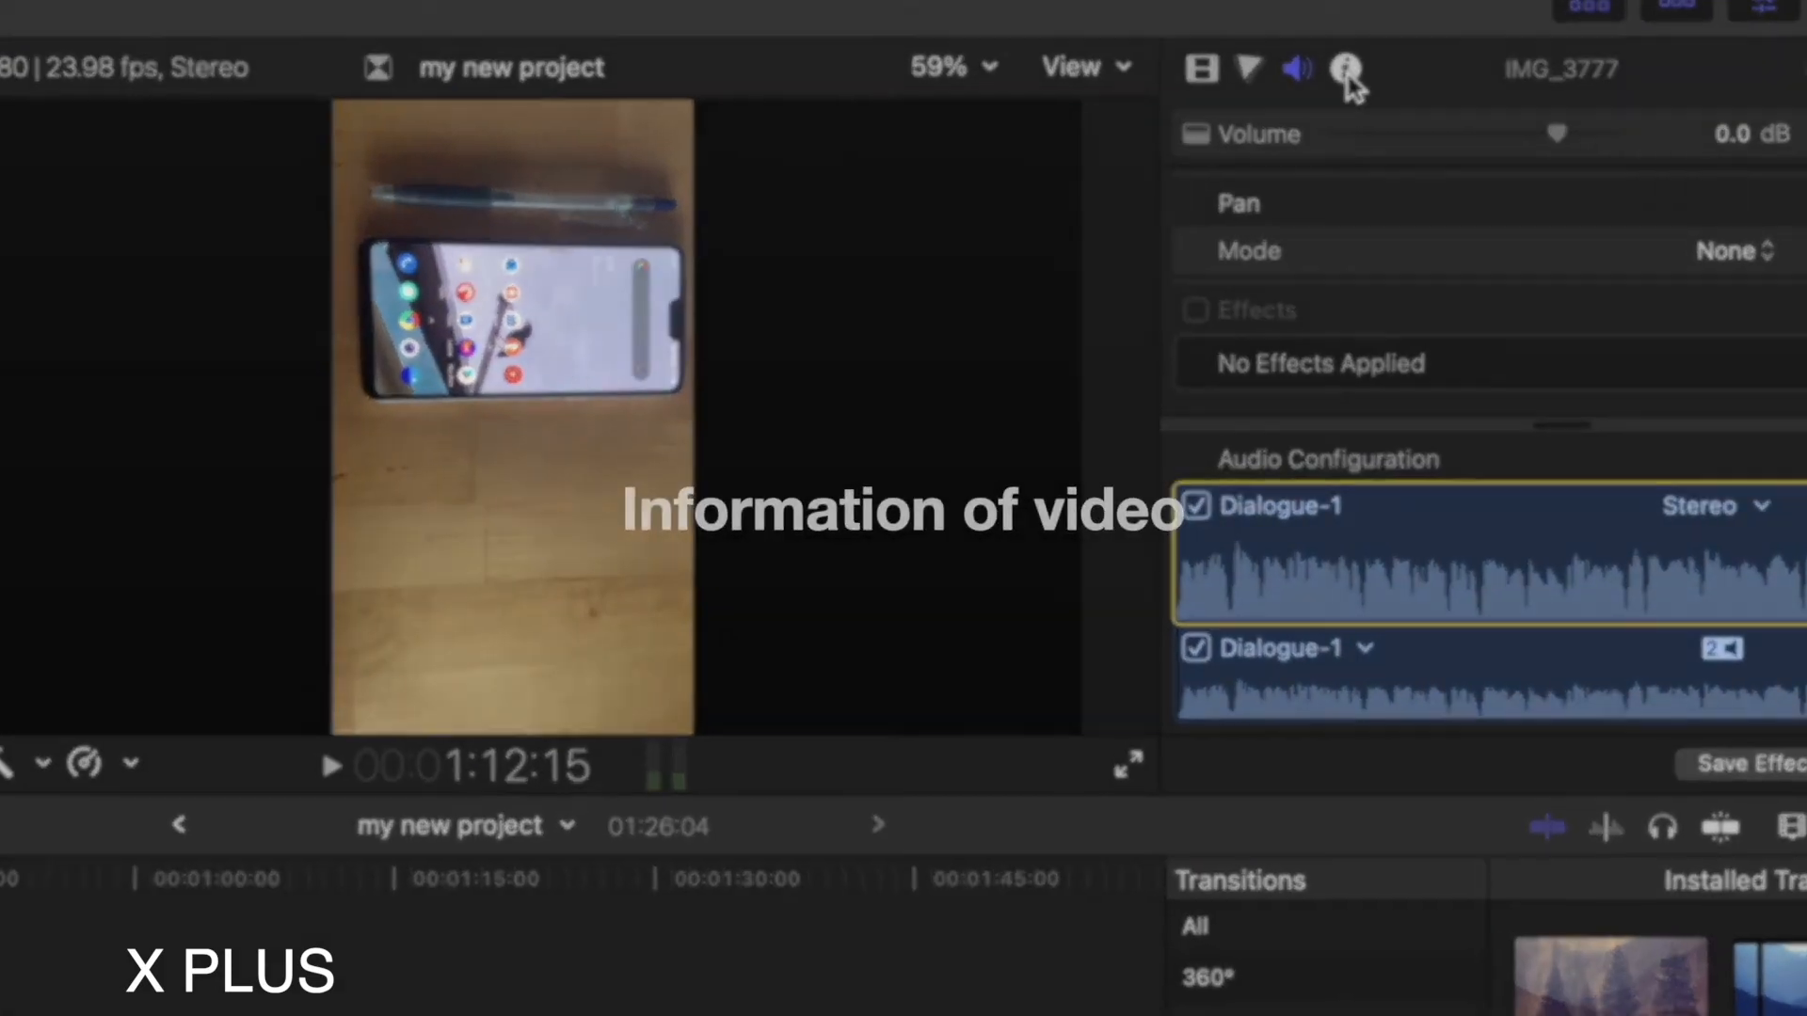
# - Examine the role, color space, event and location information of the IMG_3777 clip
pyautogui.click(1277, 136)
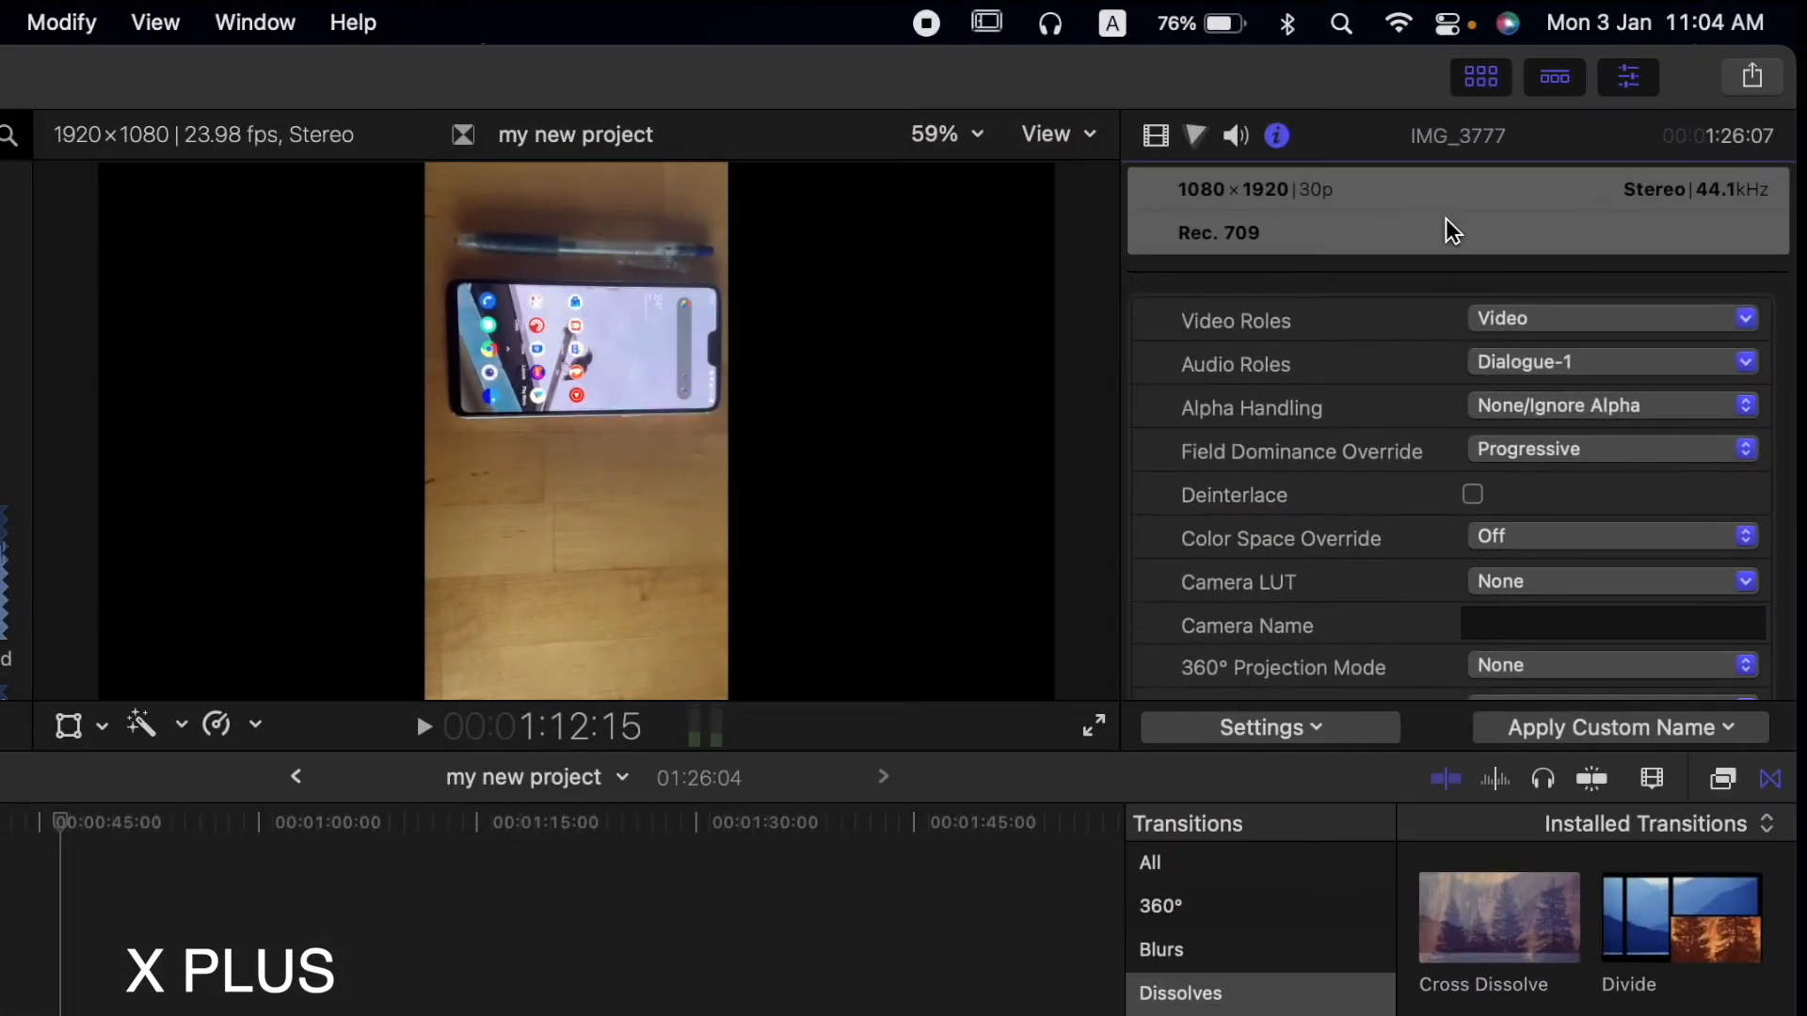
pyautogui.scroll(-5, 1703, 417)
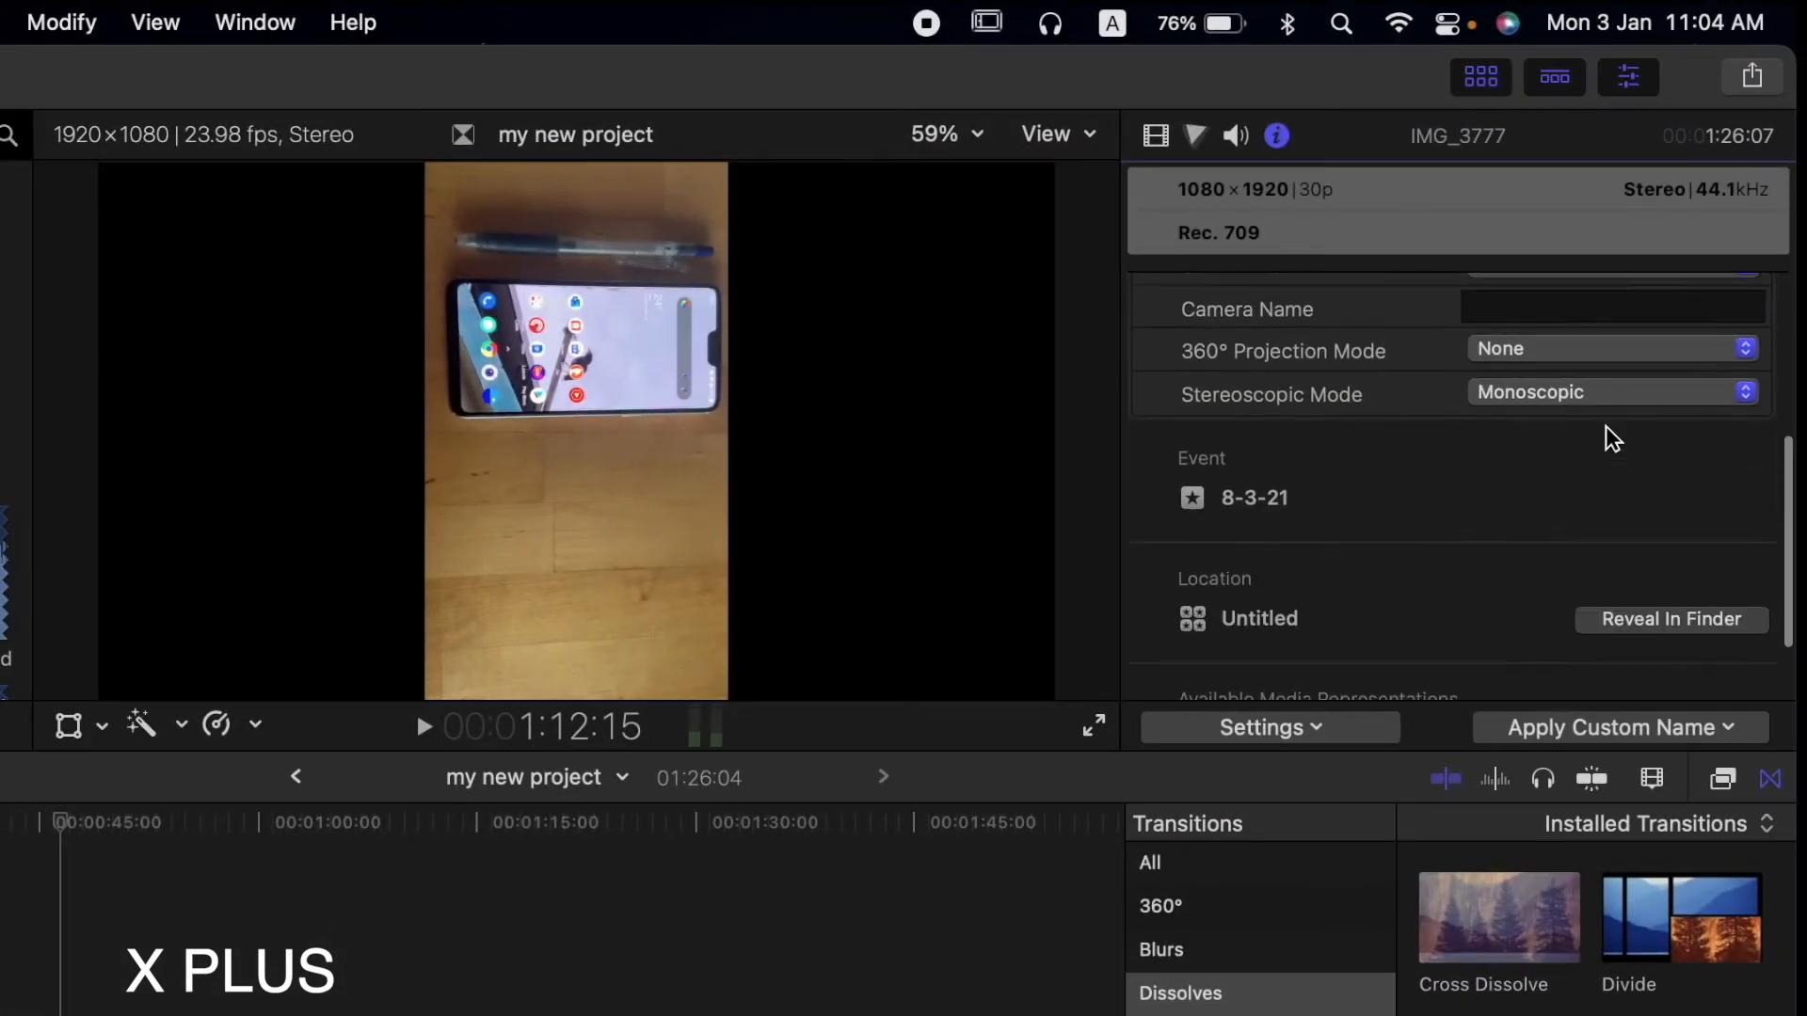
pyautogui.scroll(5, 1703, 417)
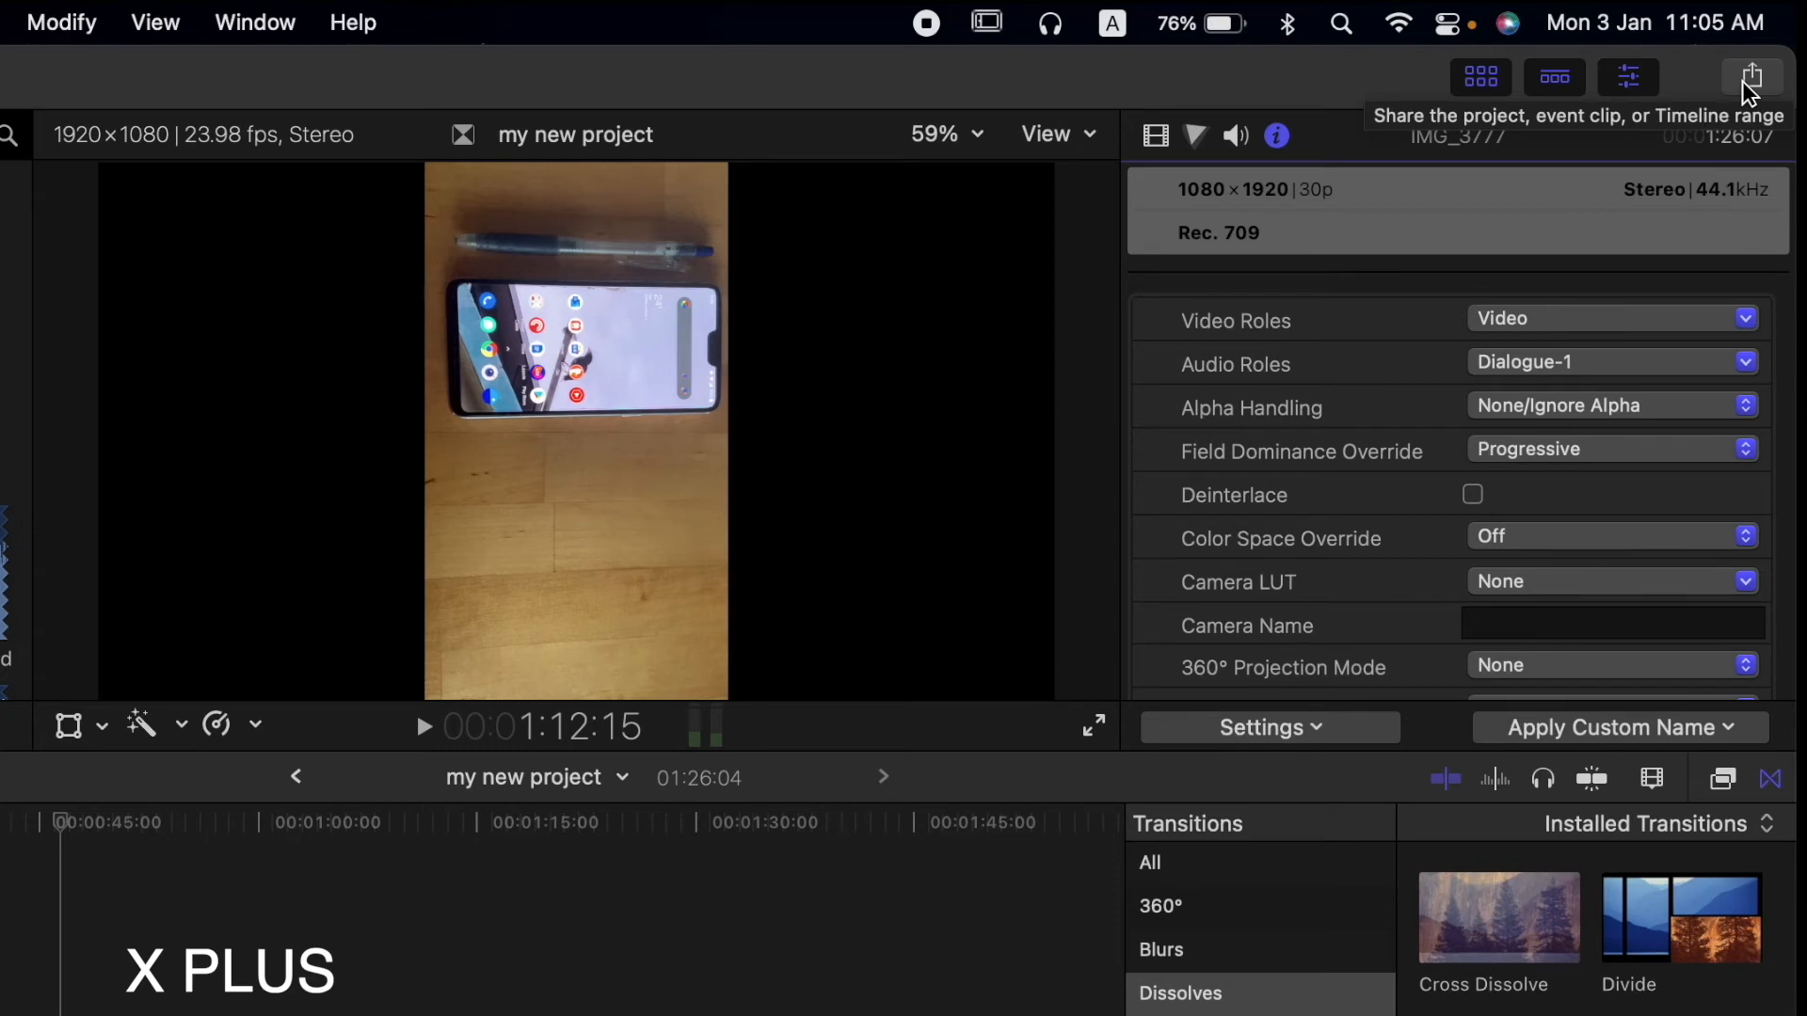
# - Start a Master File export of the project and change its title to "test"
pyautogui.click(1742, 81)
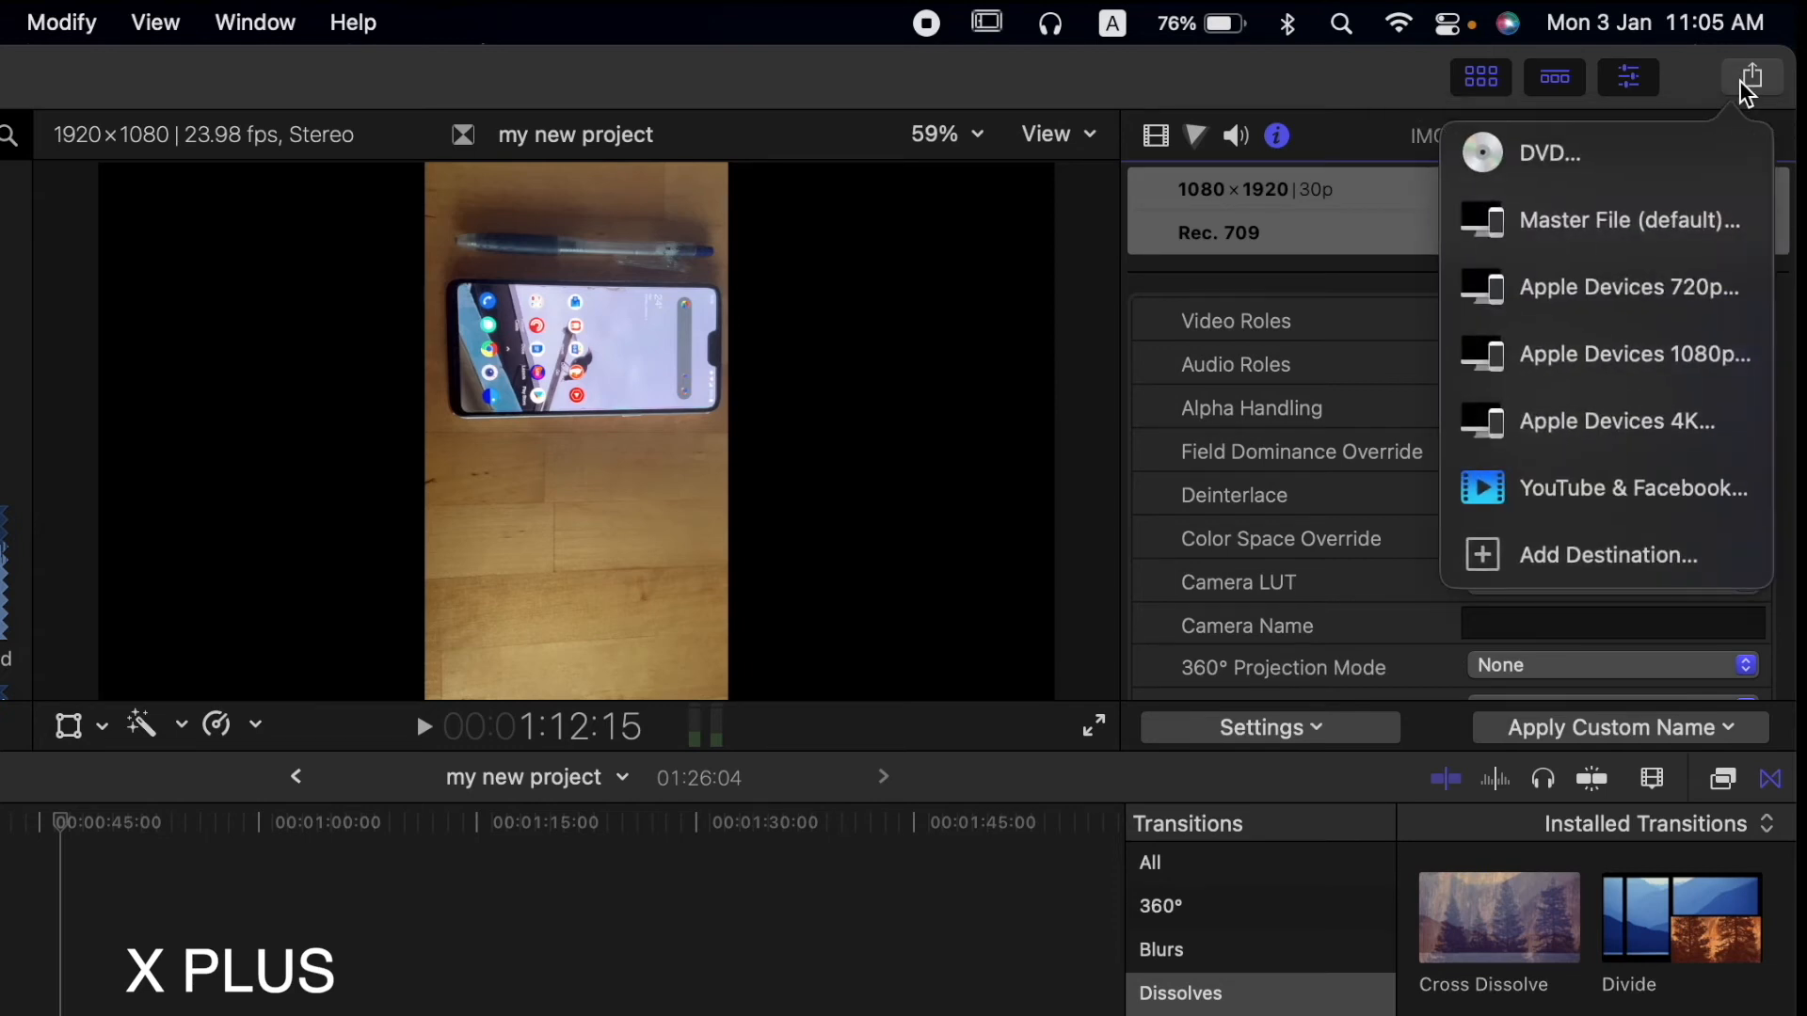
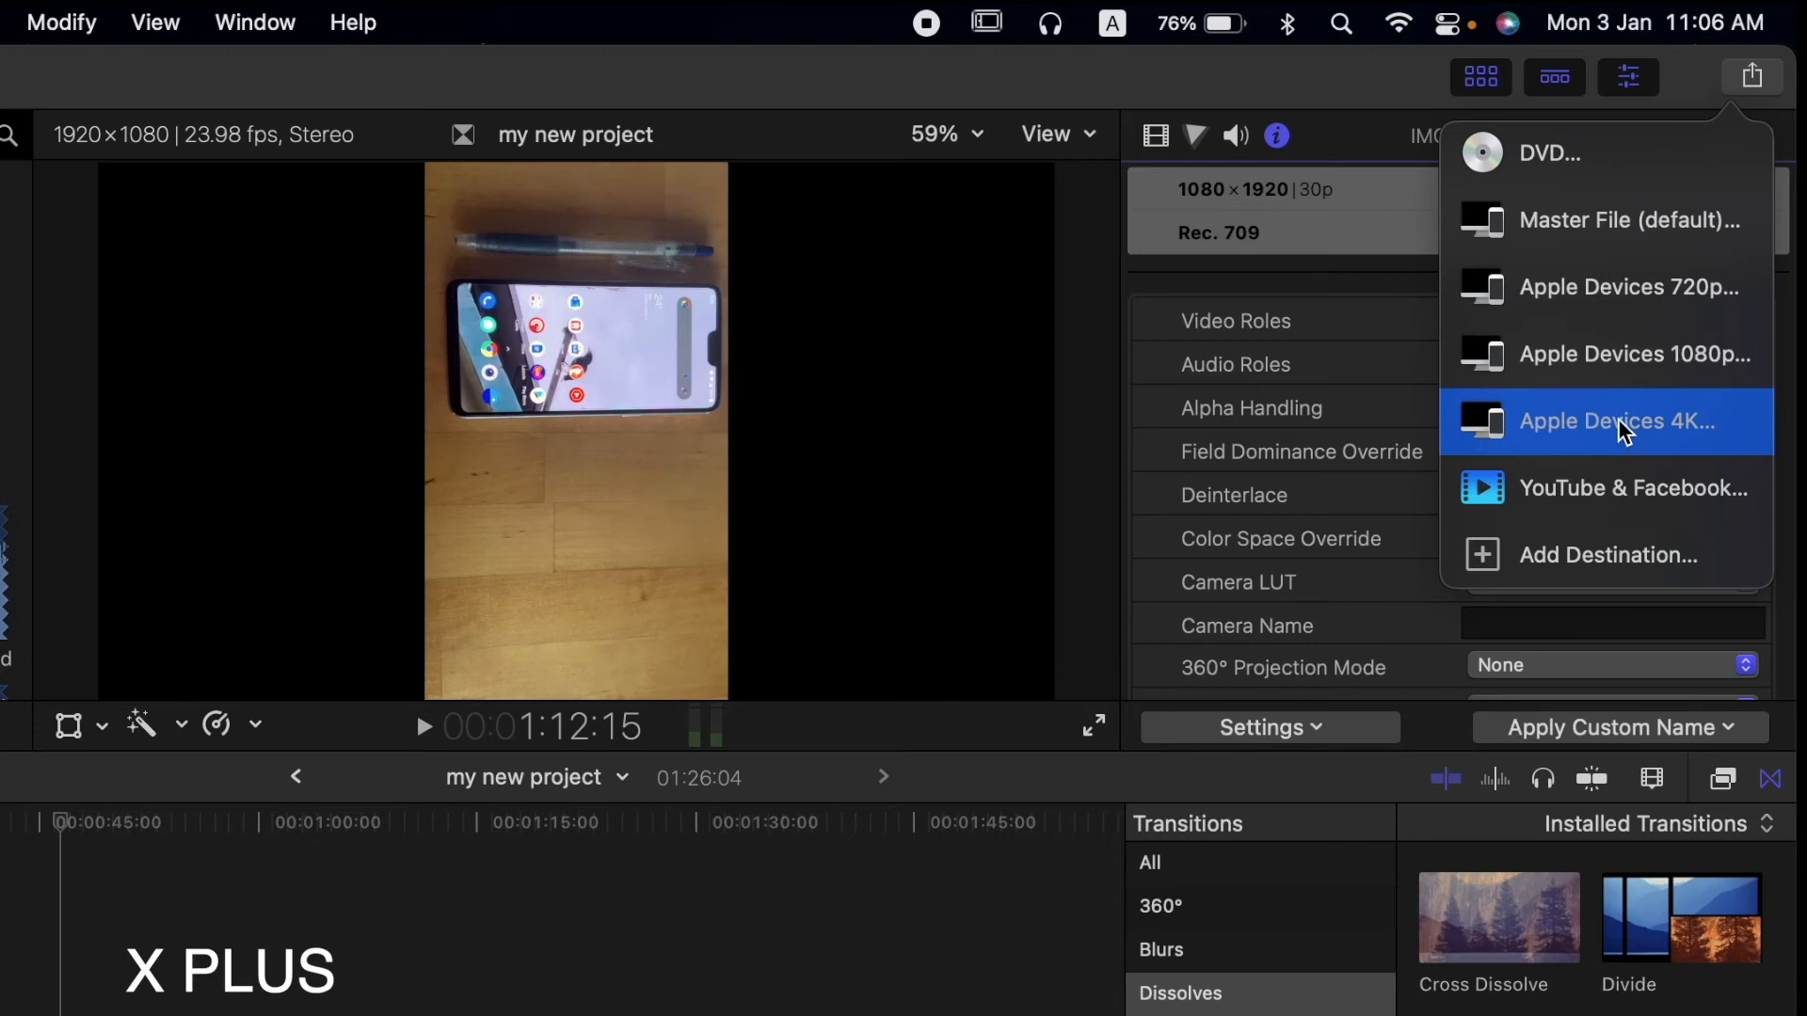
pyautogui.click(1631, 237)
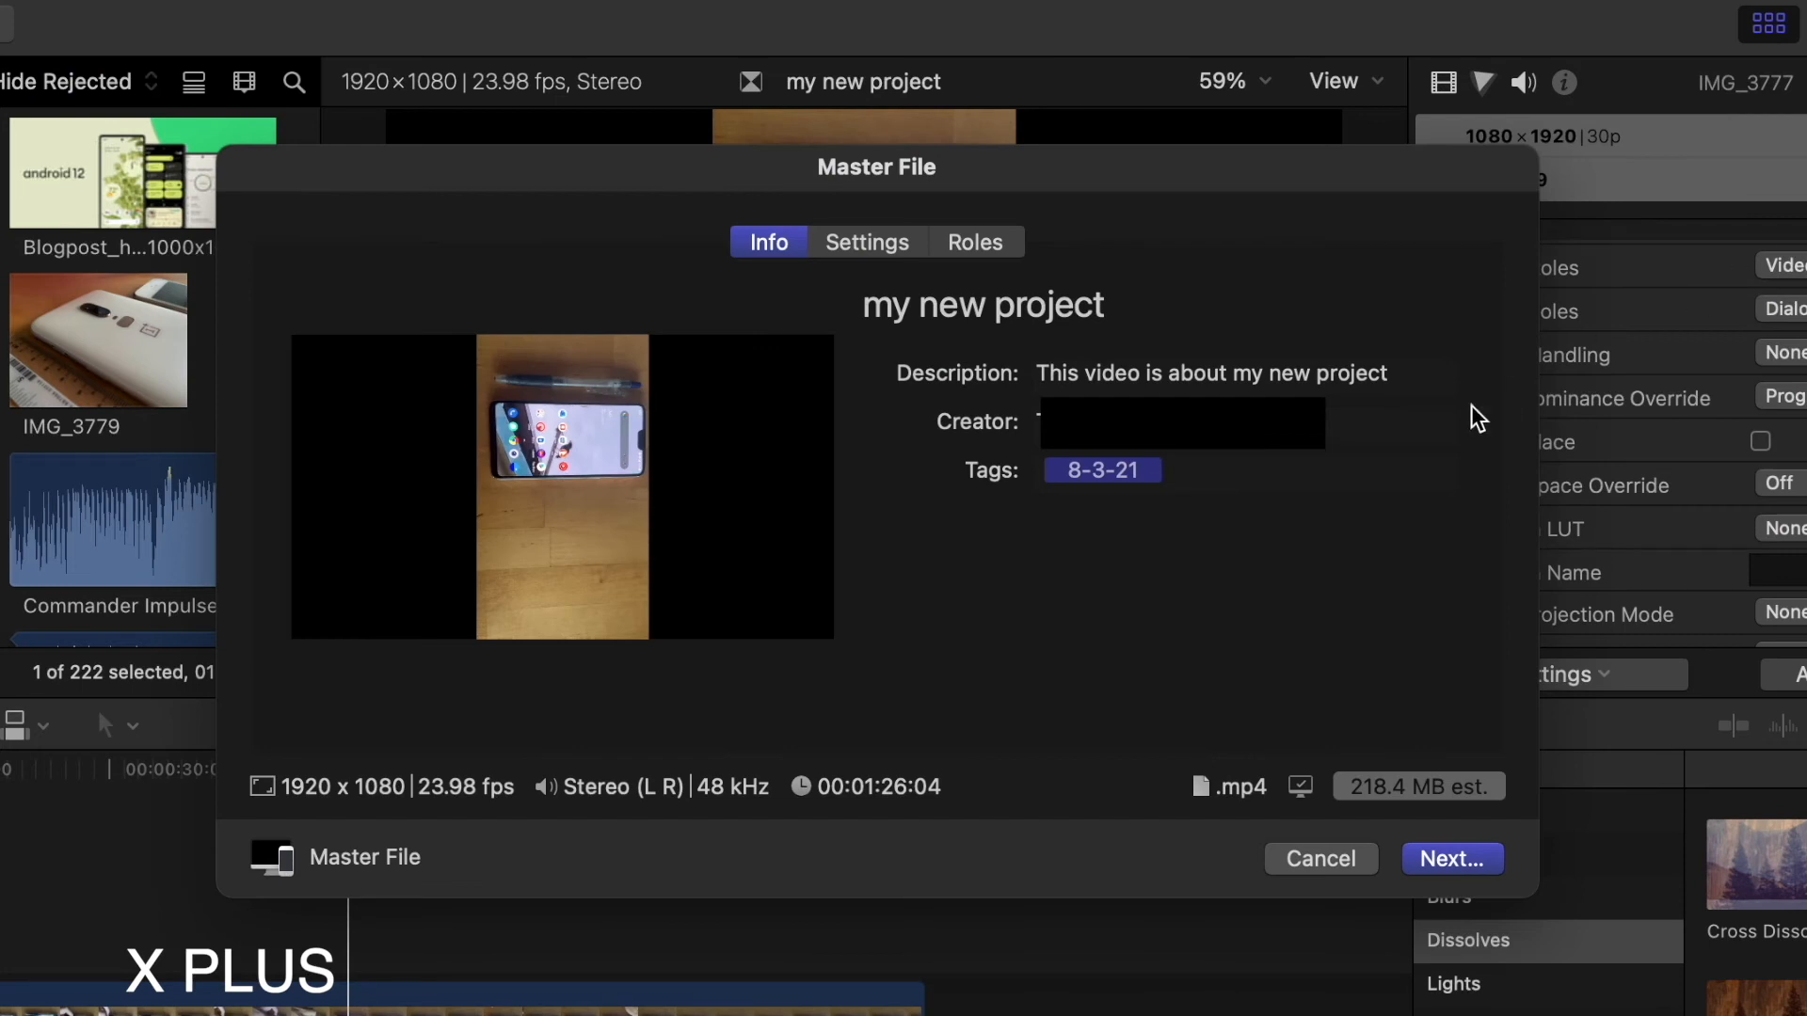
pyautogui.click(1093, 305)
pyautogui.click(1102, 373)
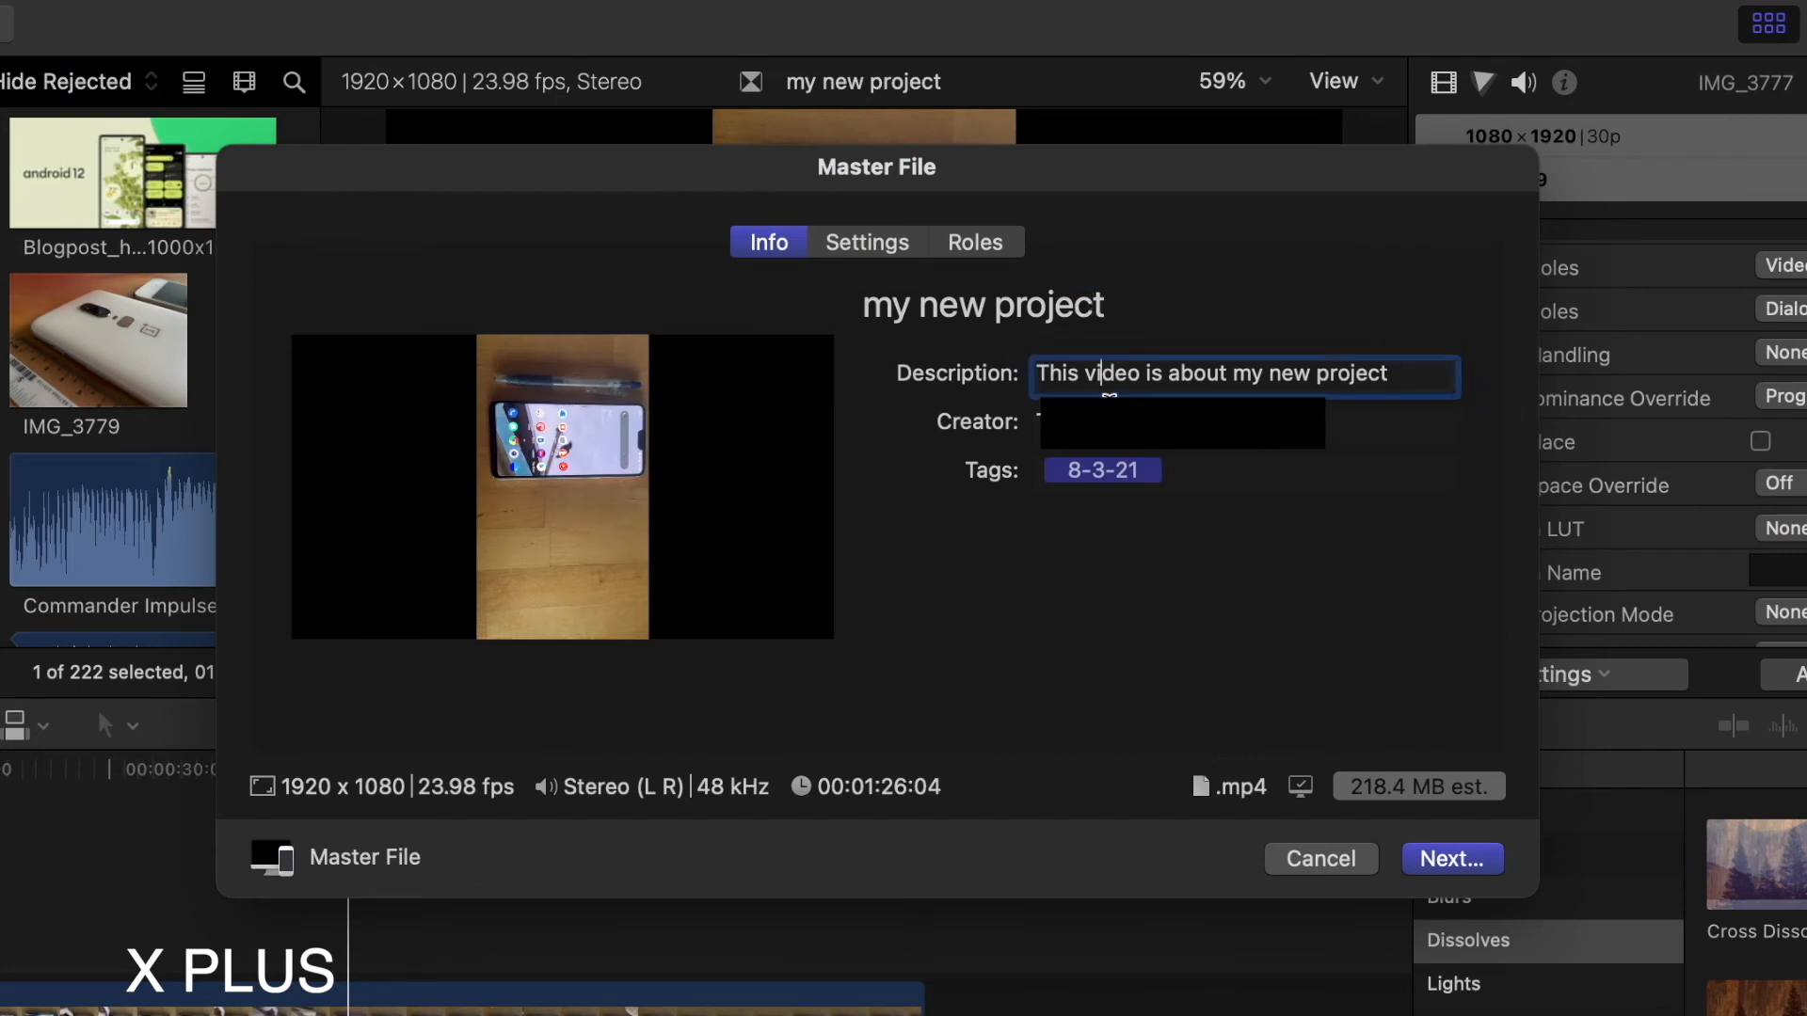
pyautogui.press('Tab')
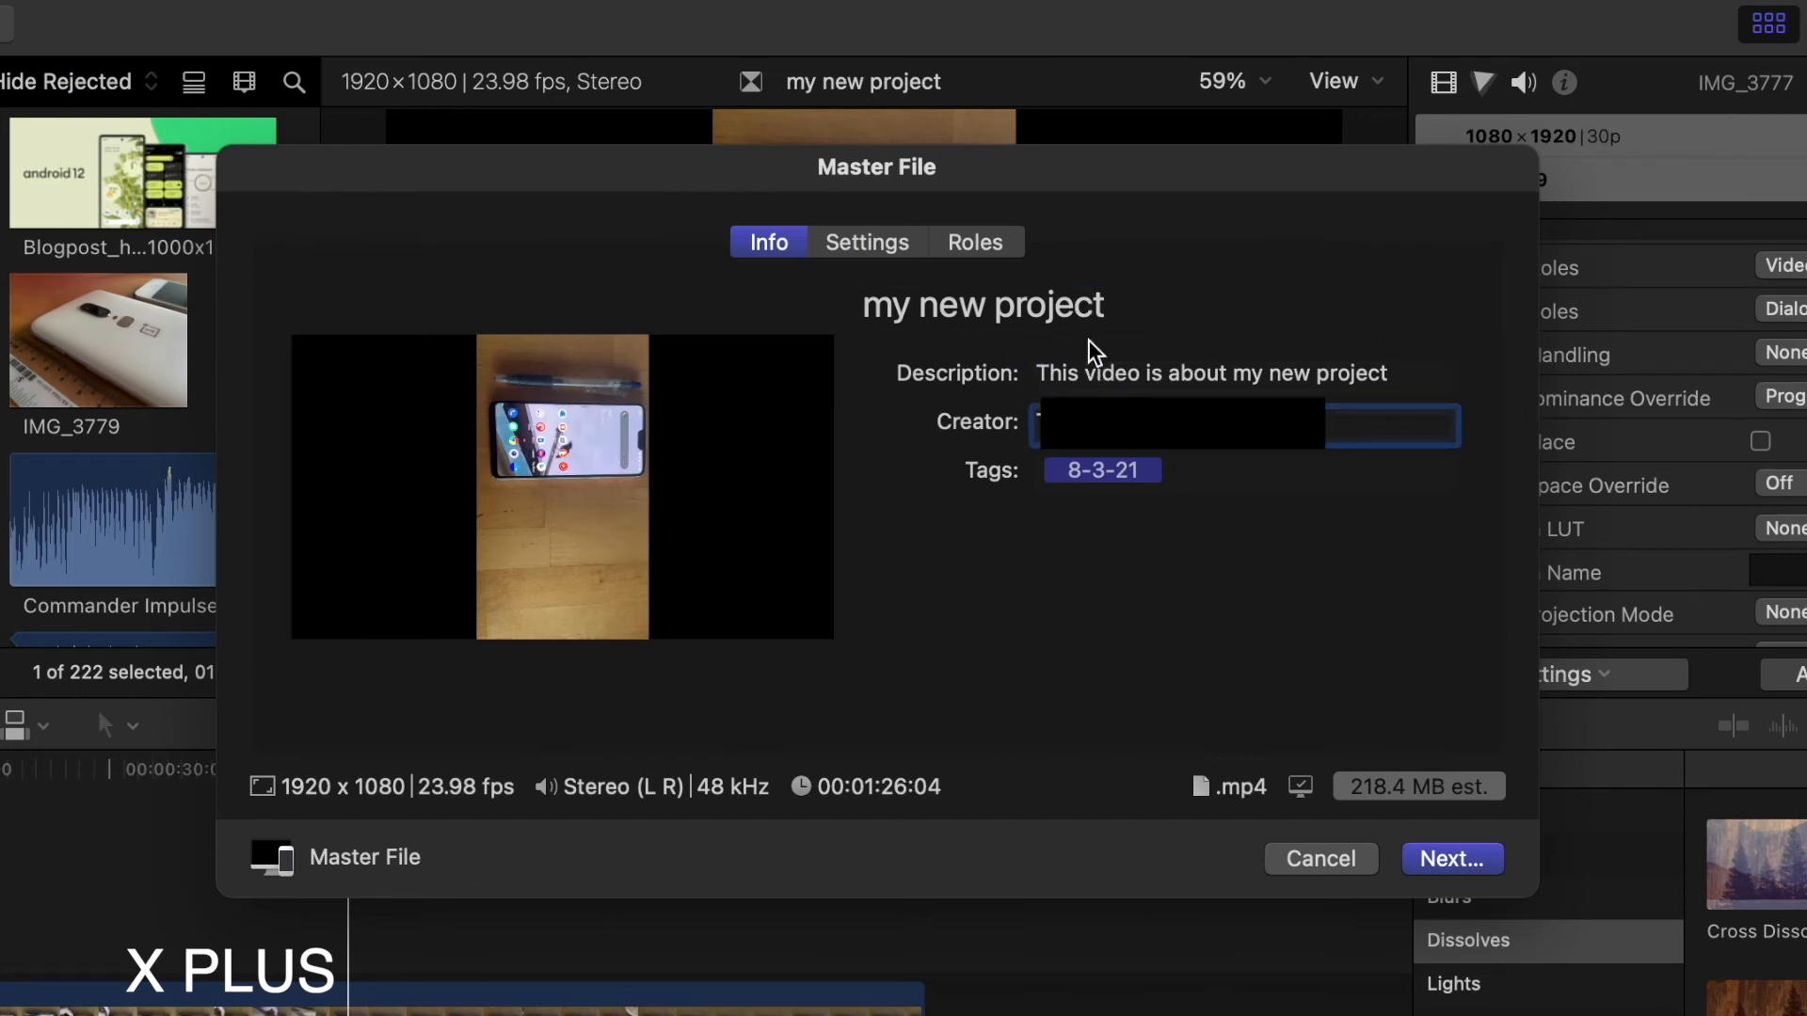
pyautogui.moveTo(864, 305); pyautogui.dragTo(1141, 302)
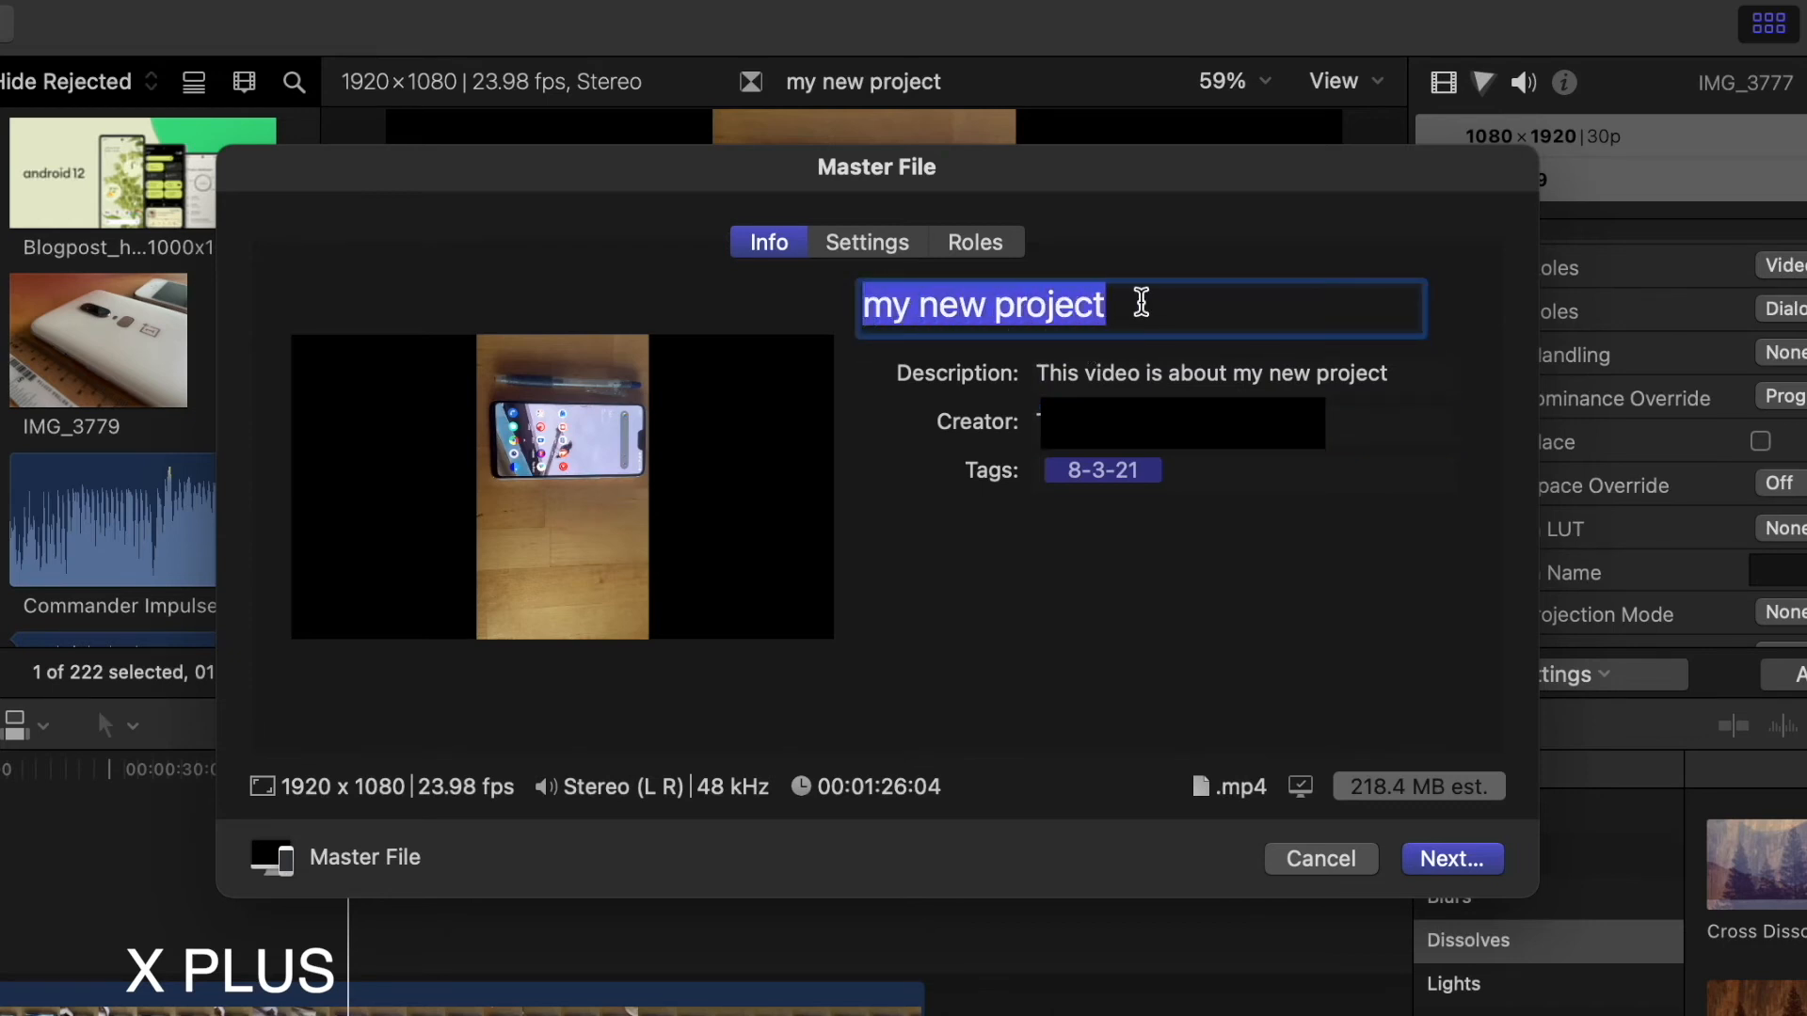
pyautogui.write('test')
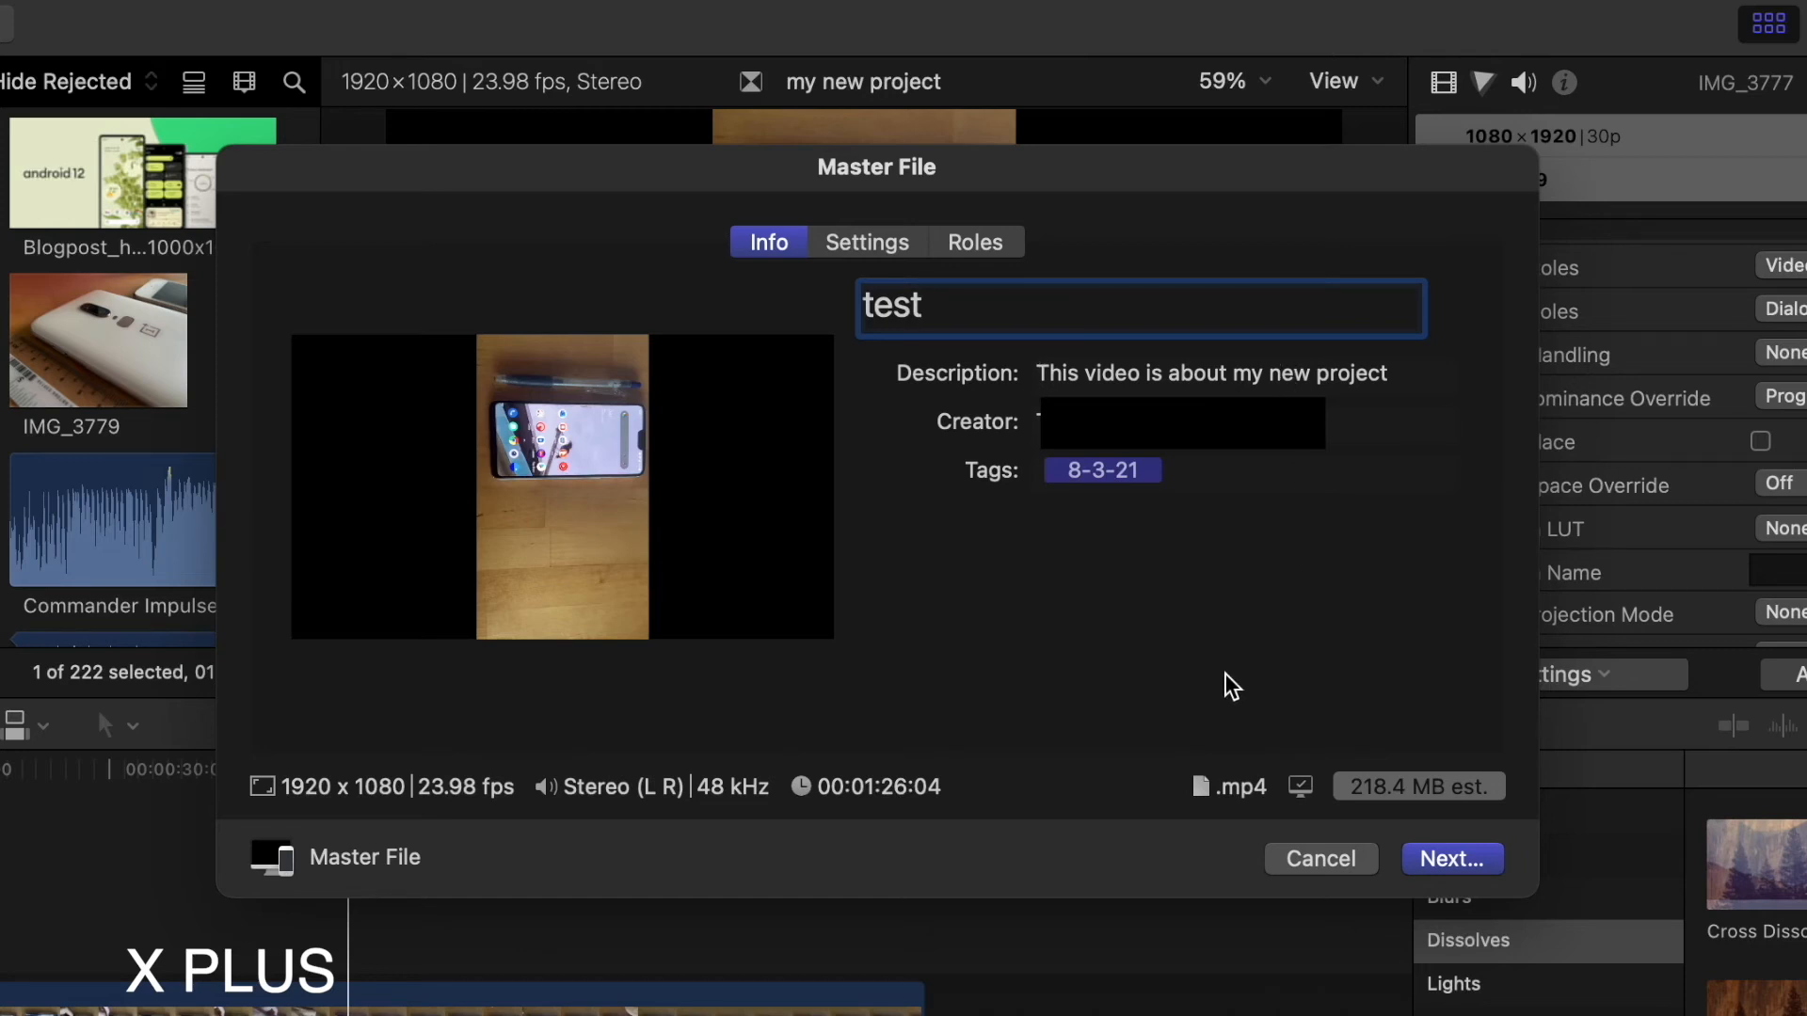
# - Examine the Master File export's format settings and roles, and cancel the export
pyautogui.click(875, 241)
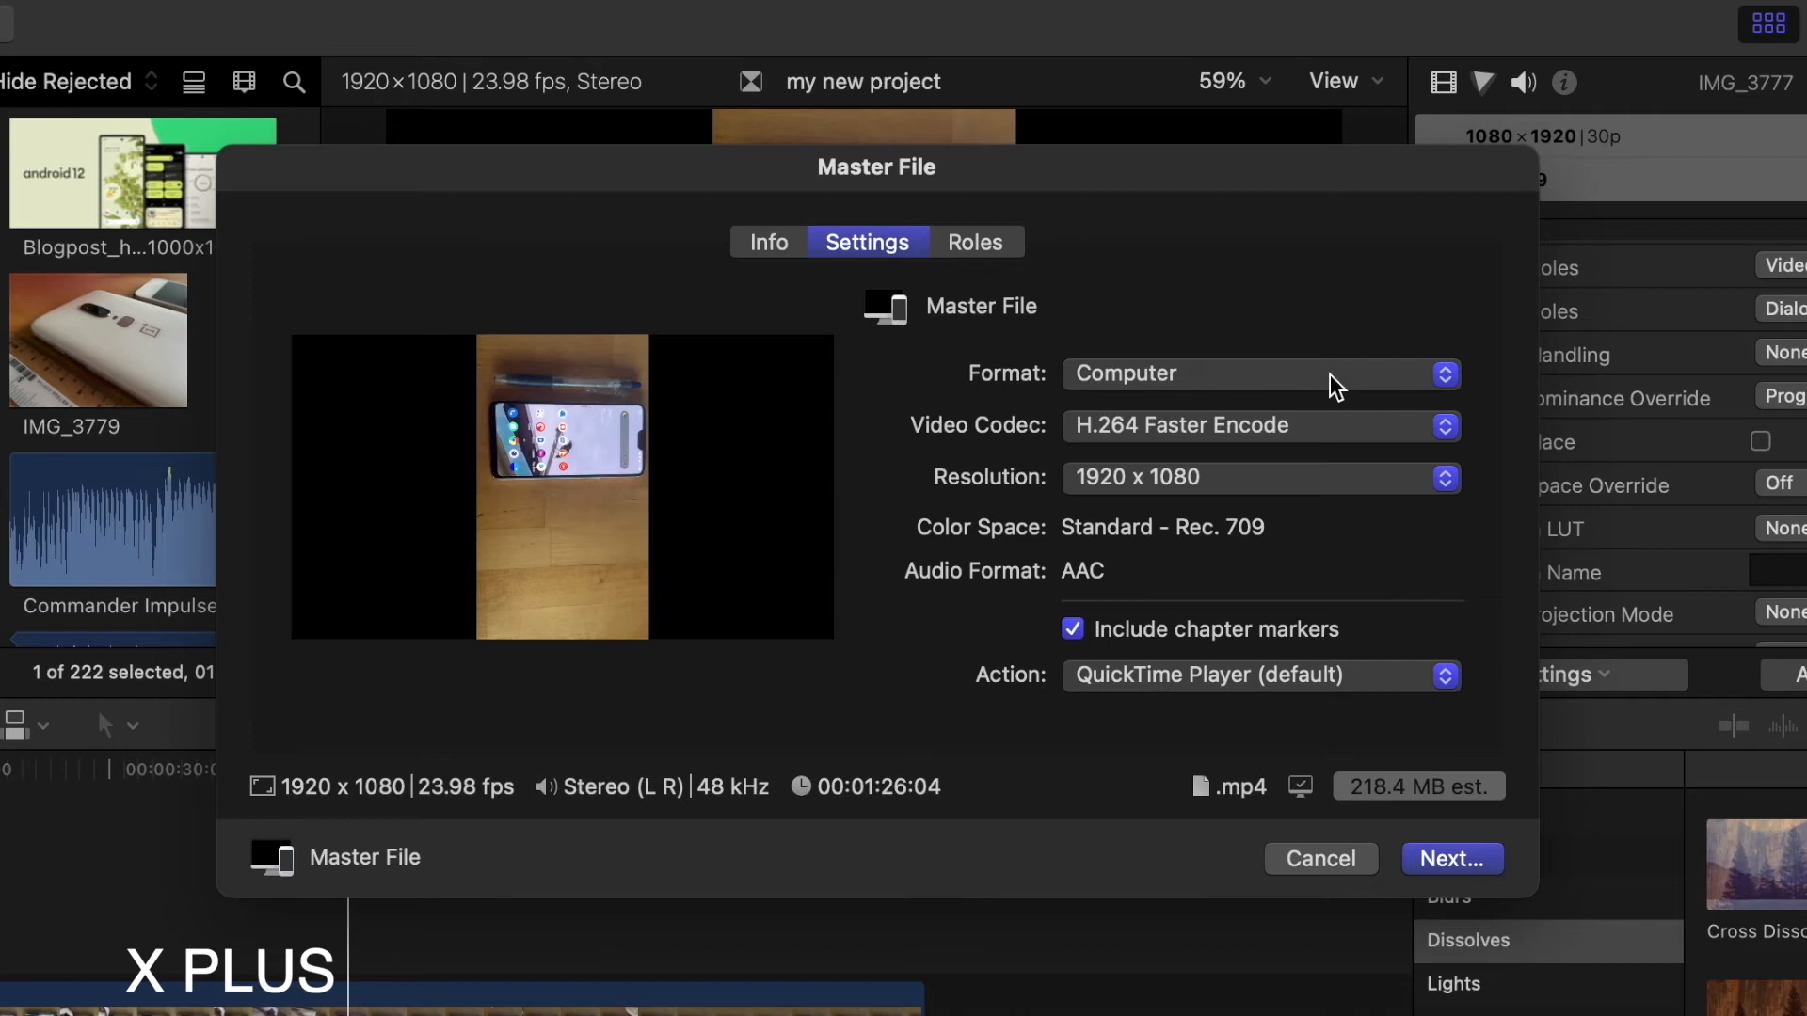
pyautogui.click(1007, 242)
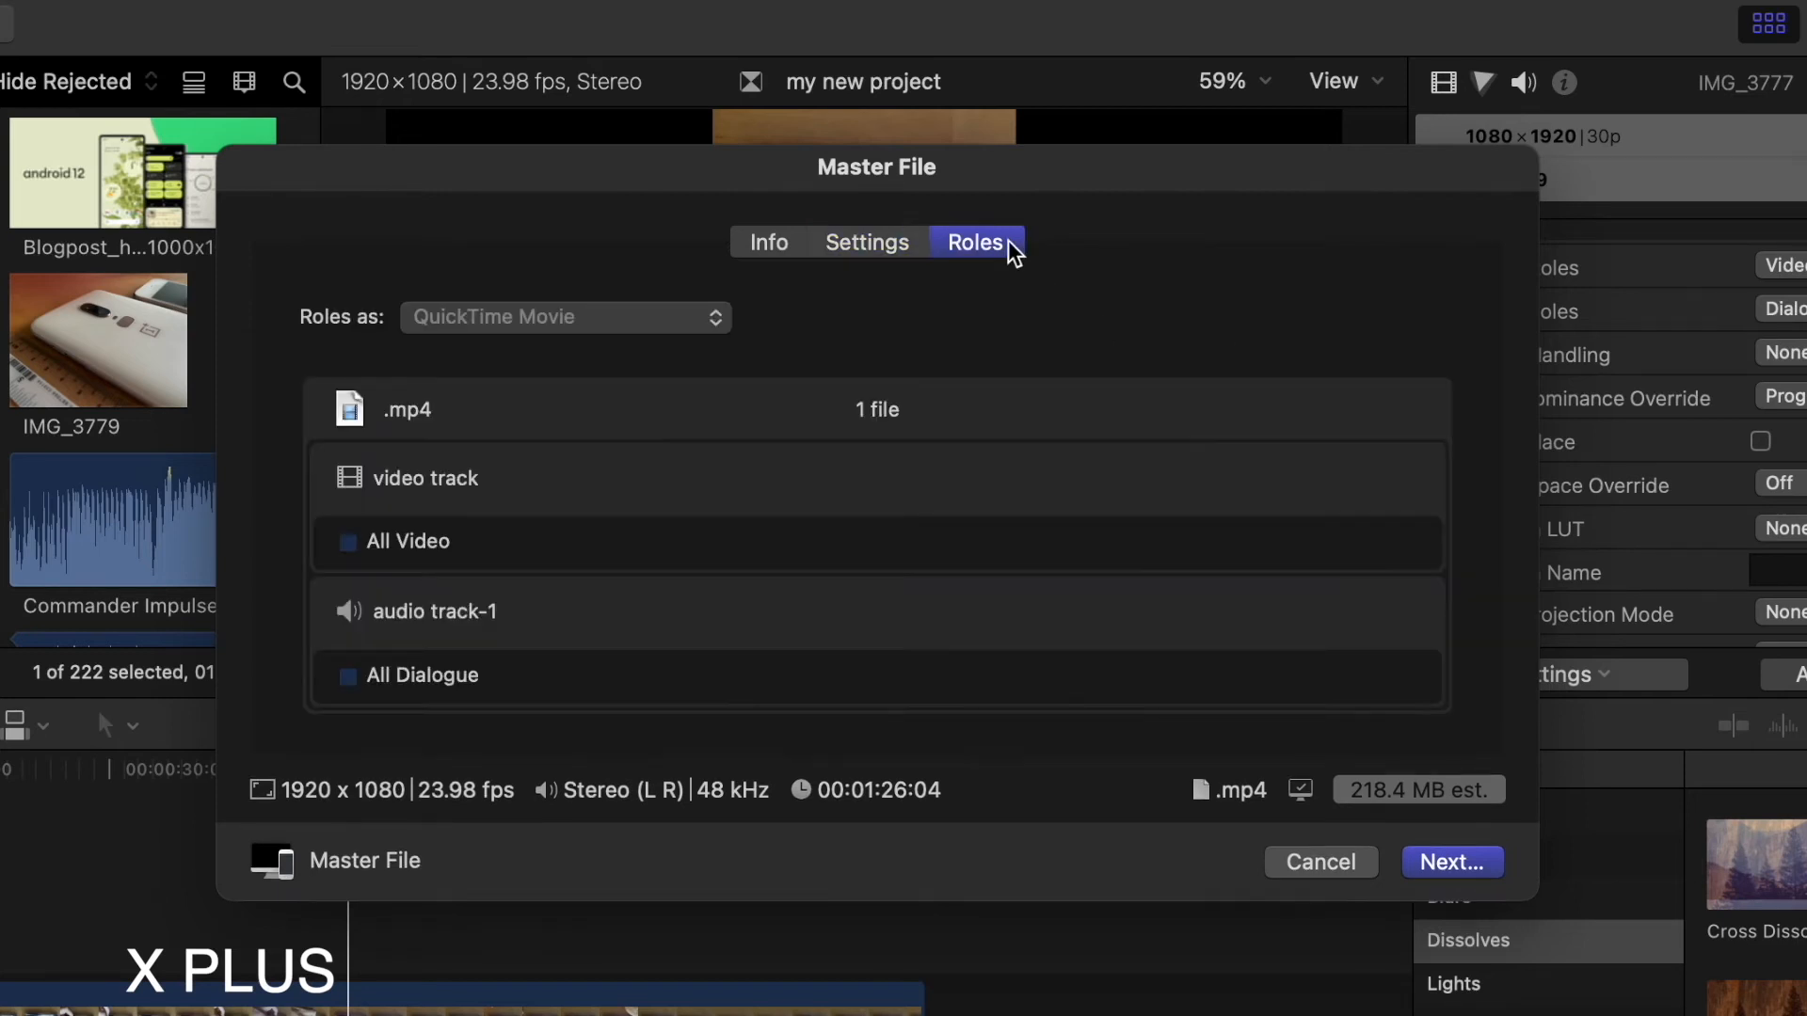
pyautogui.click(847, 242)
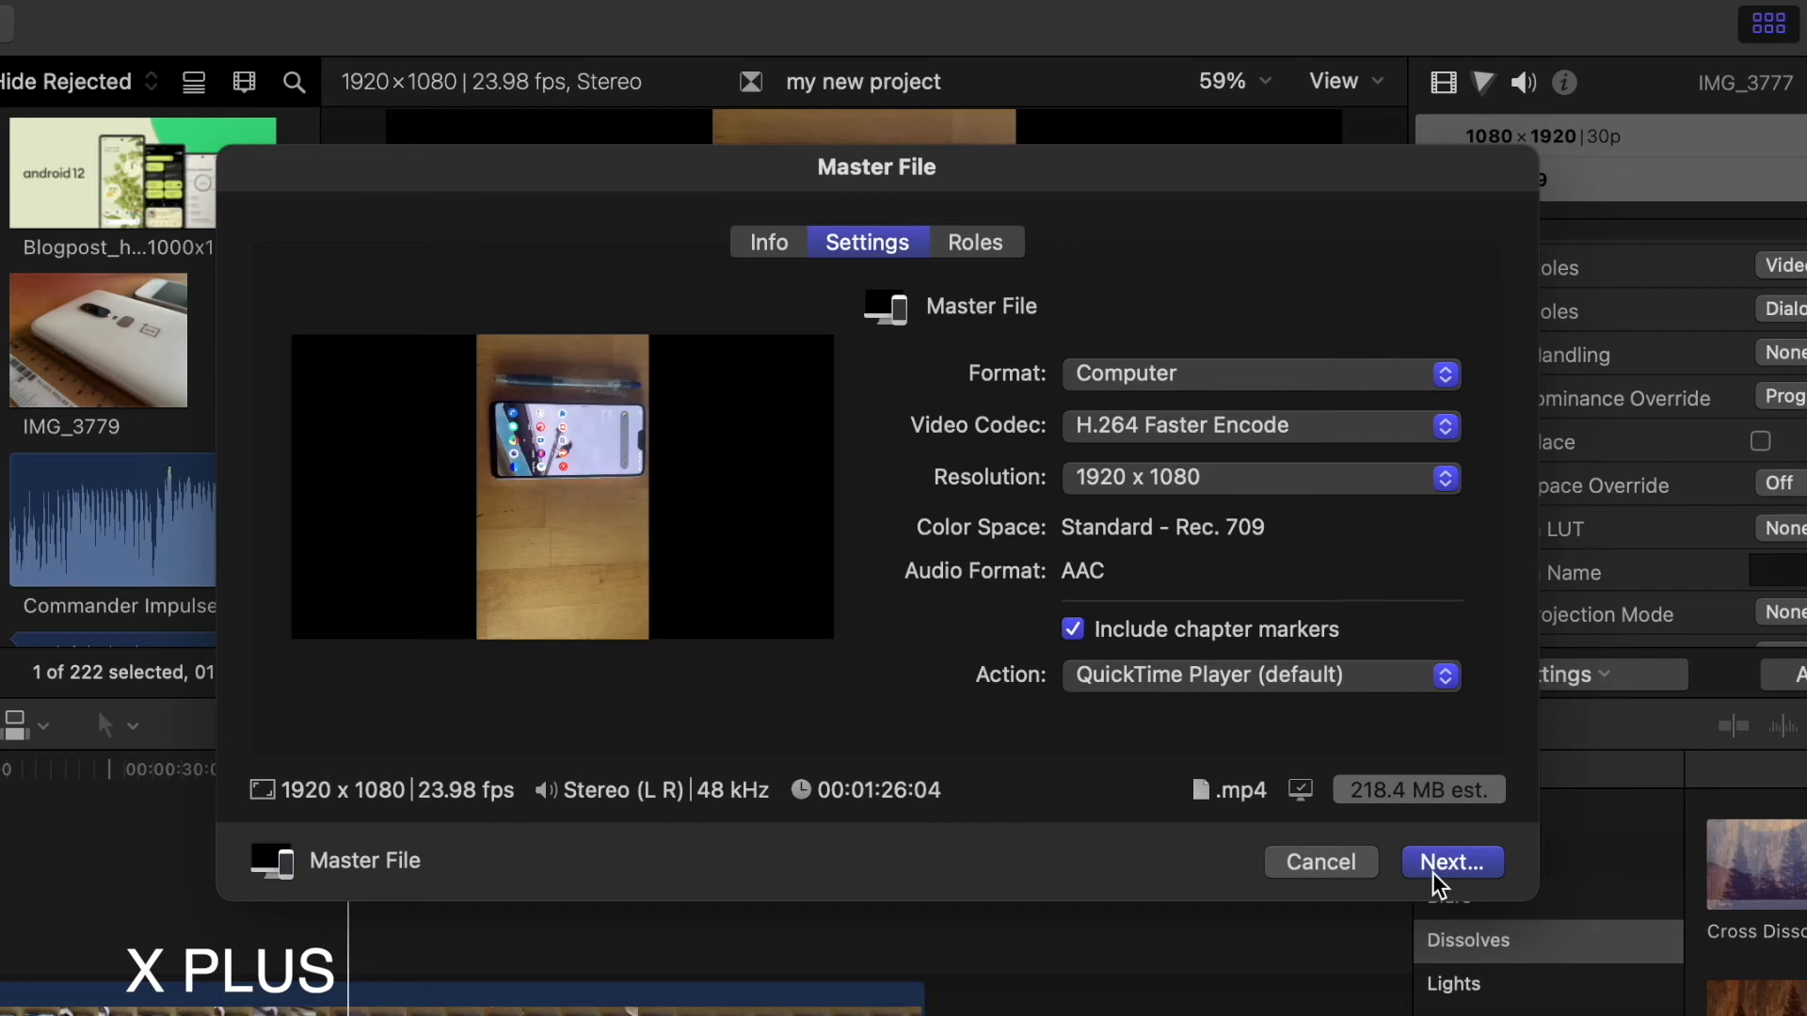
pyautogui.click(1336, 862)
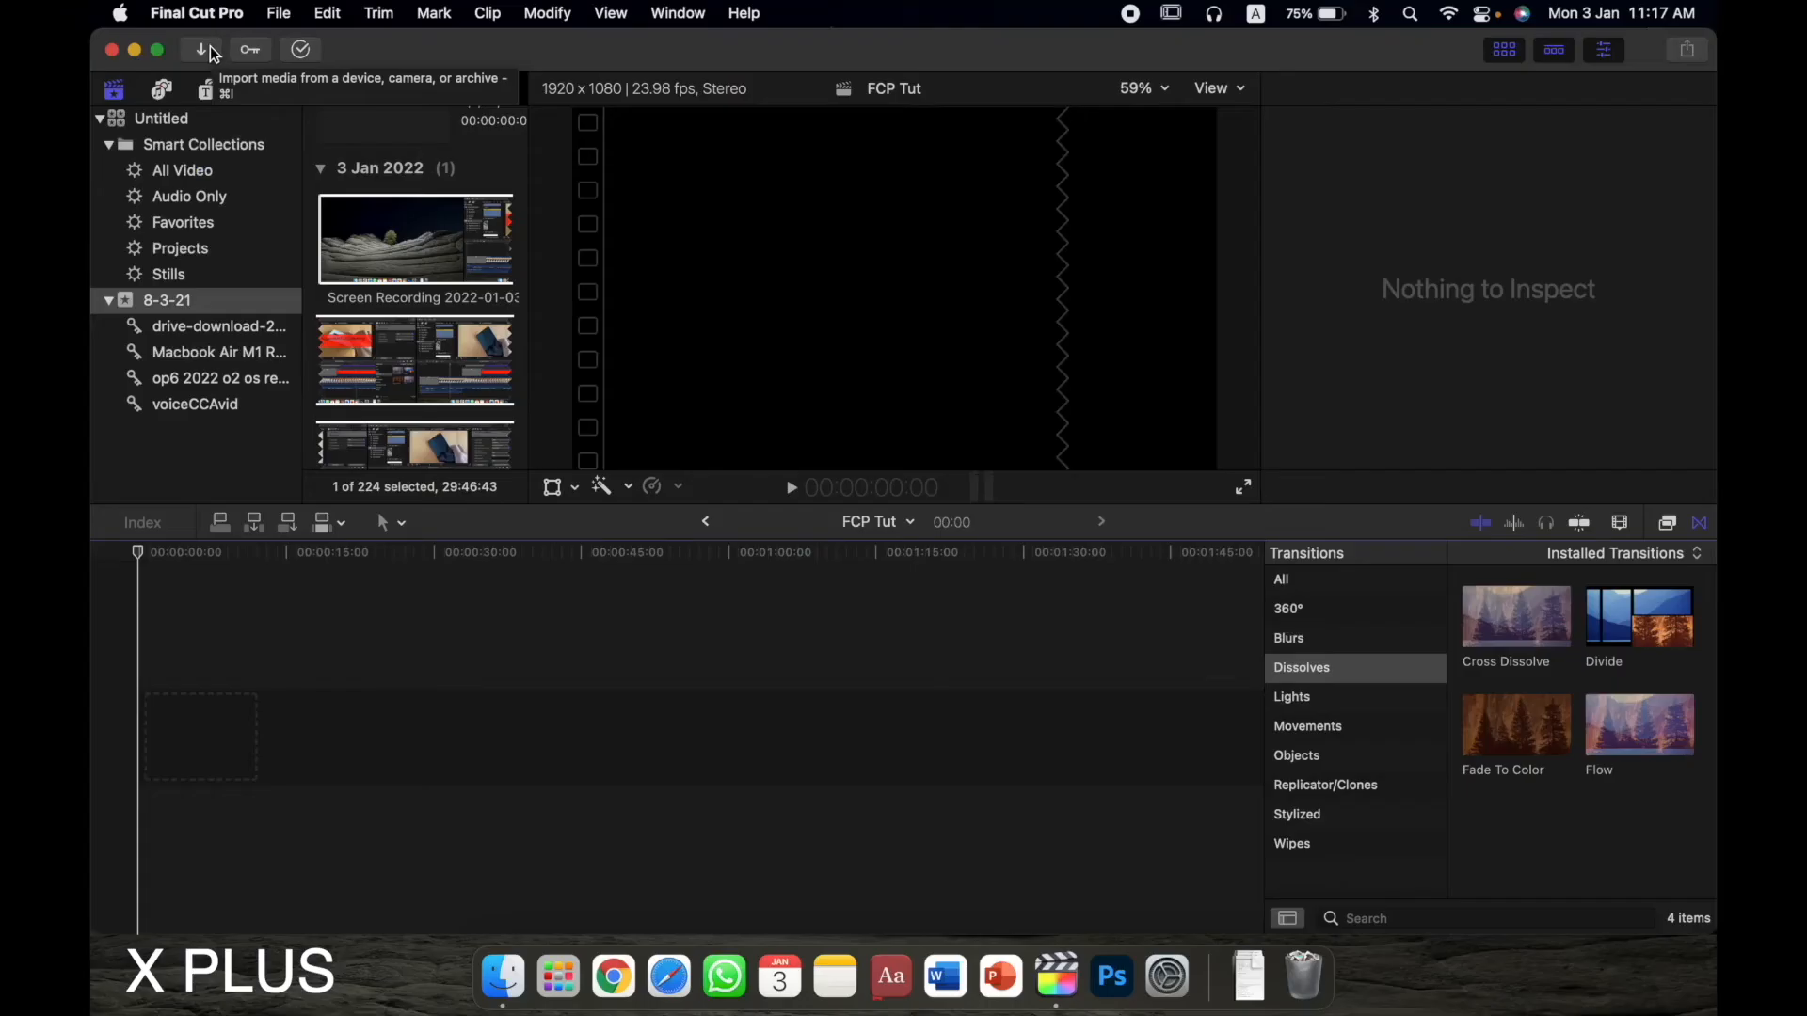
# - Import the Screen Recording movie from the Desktop into the 8-3-21 event and add it to the start of the FCP Tut timeline
pyautogui.click(222, 104)
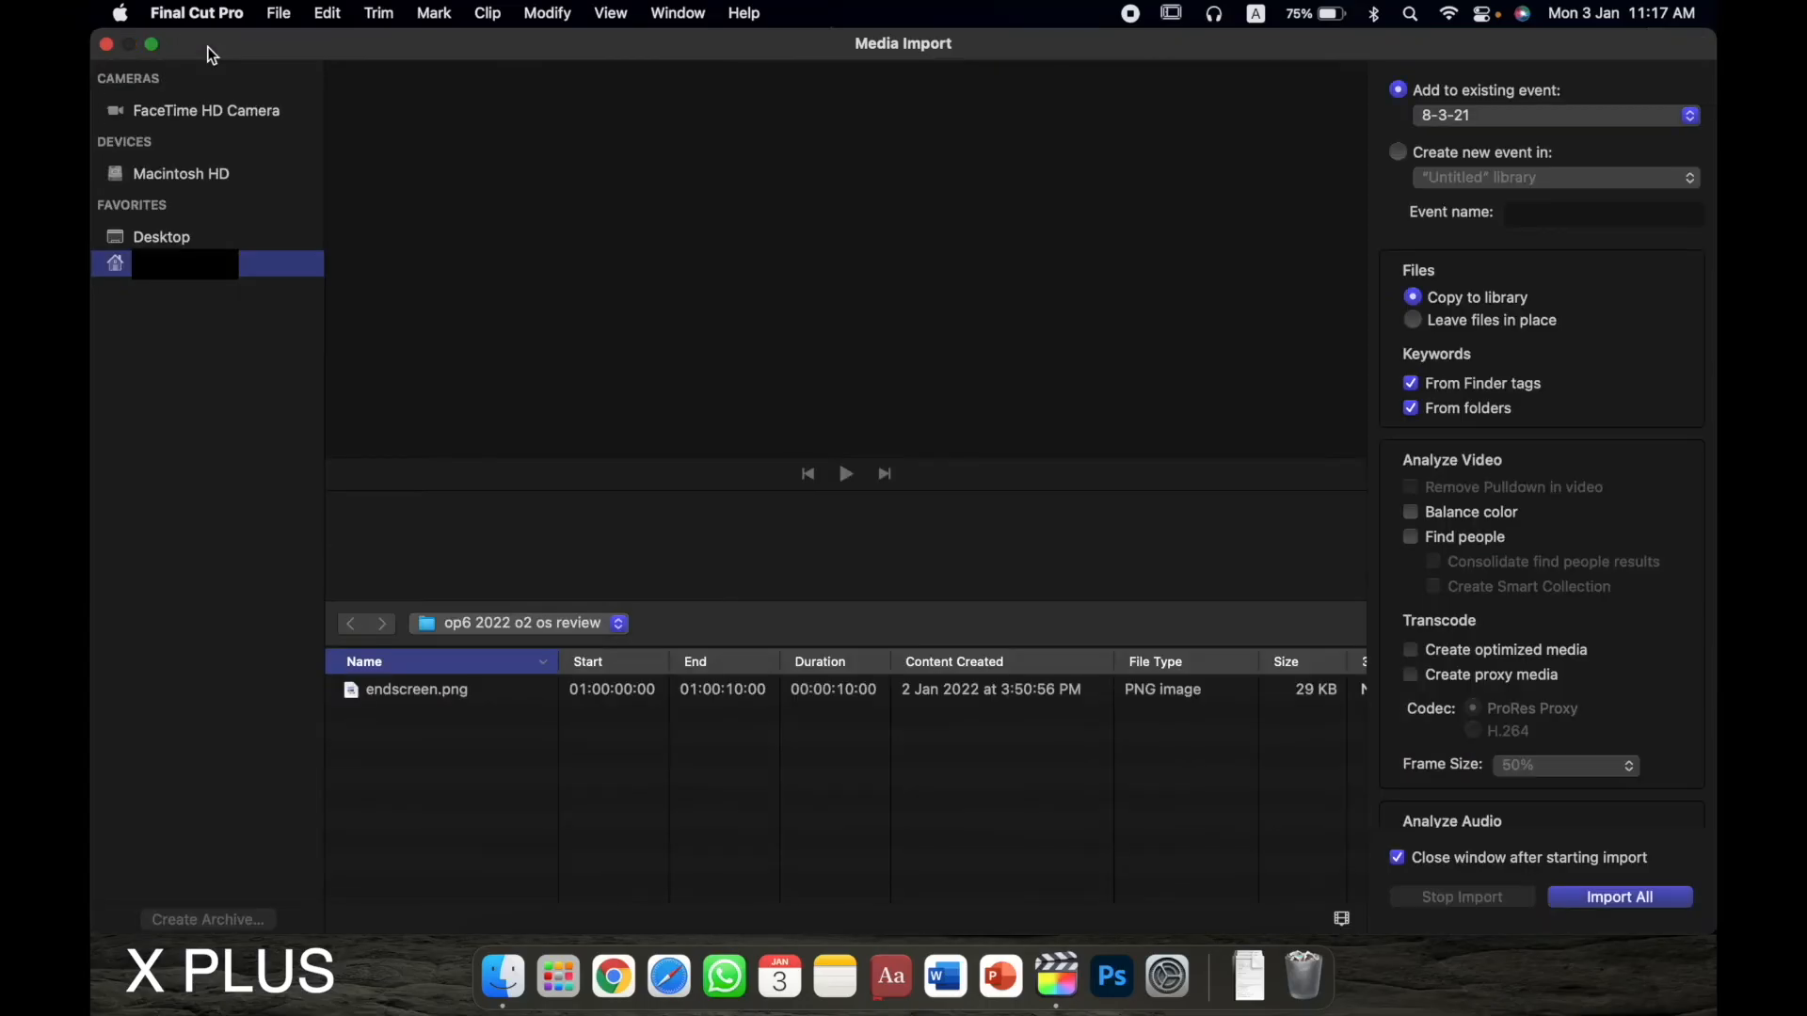
pyautogui.click(216, 240)
pyautogui.click(480, 695)
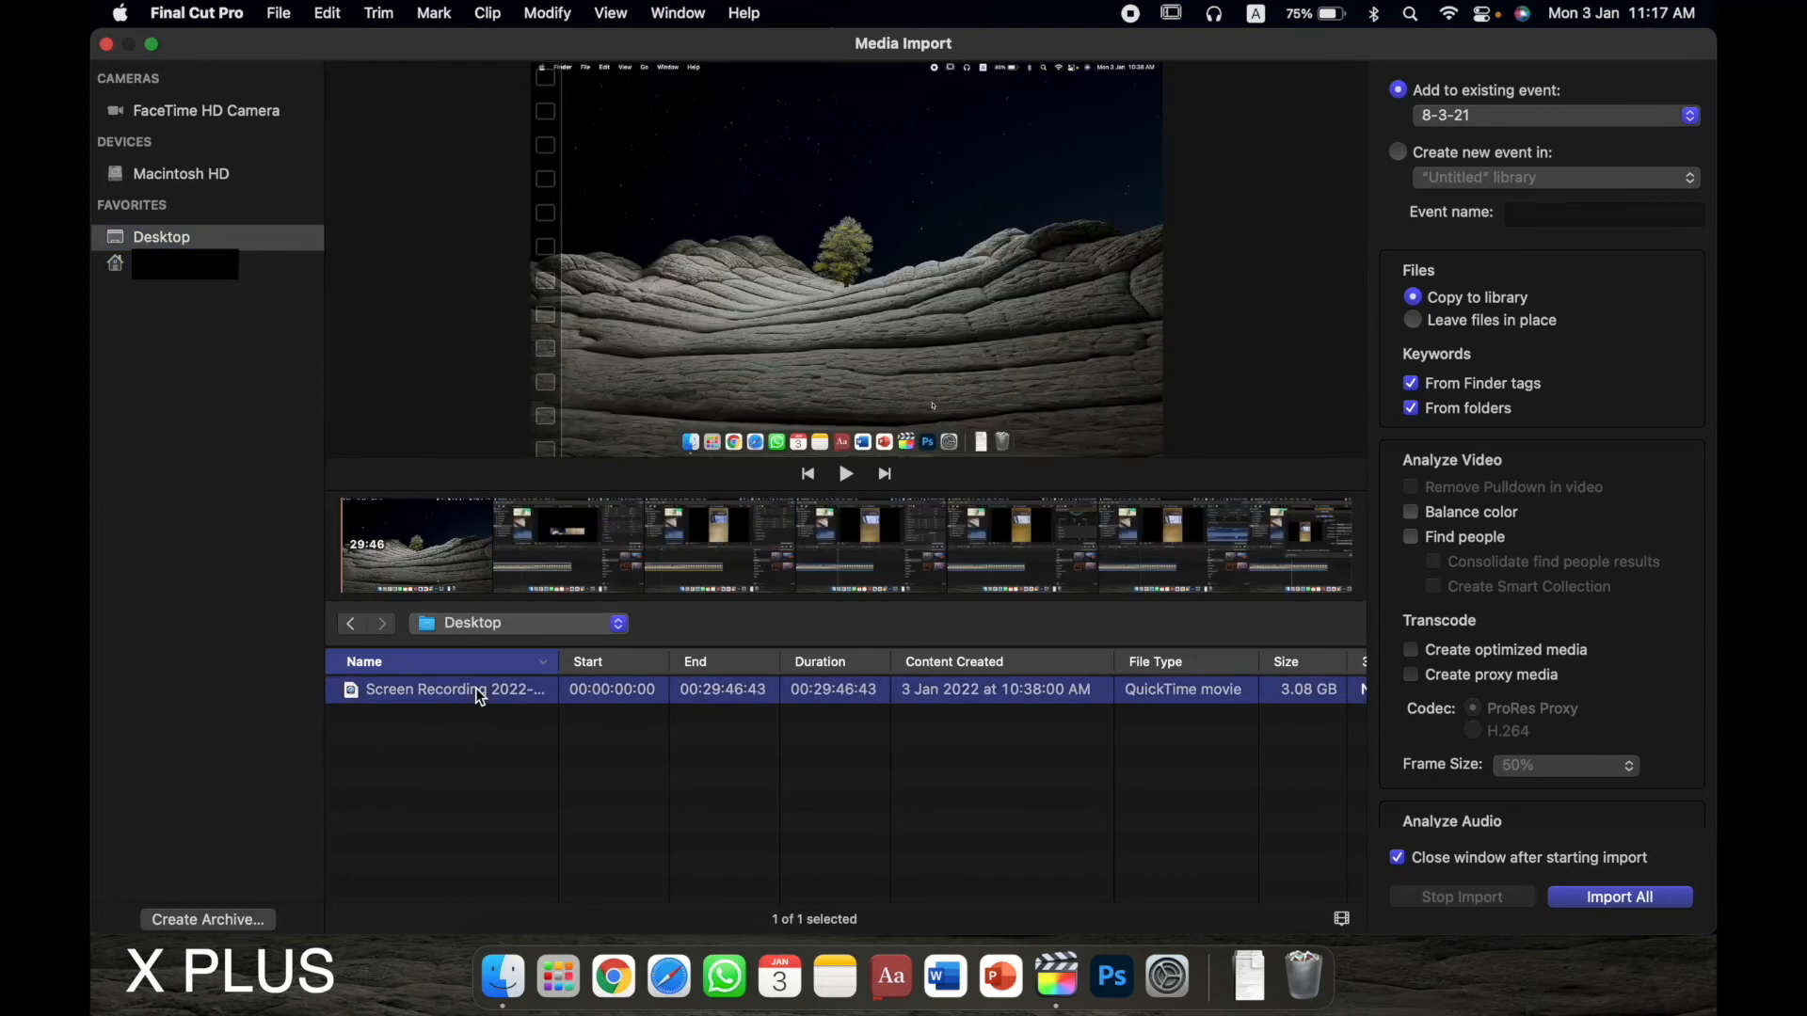
pyautogui.click(1597, 897)
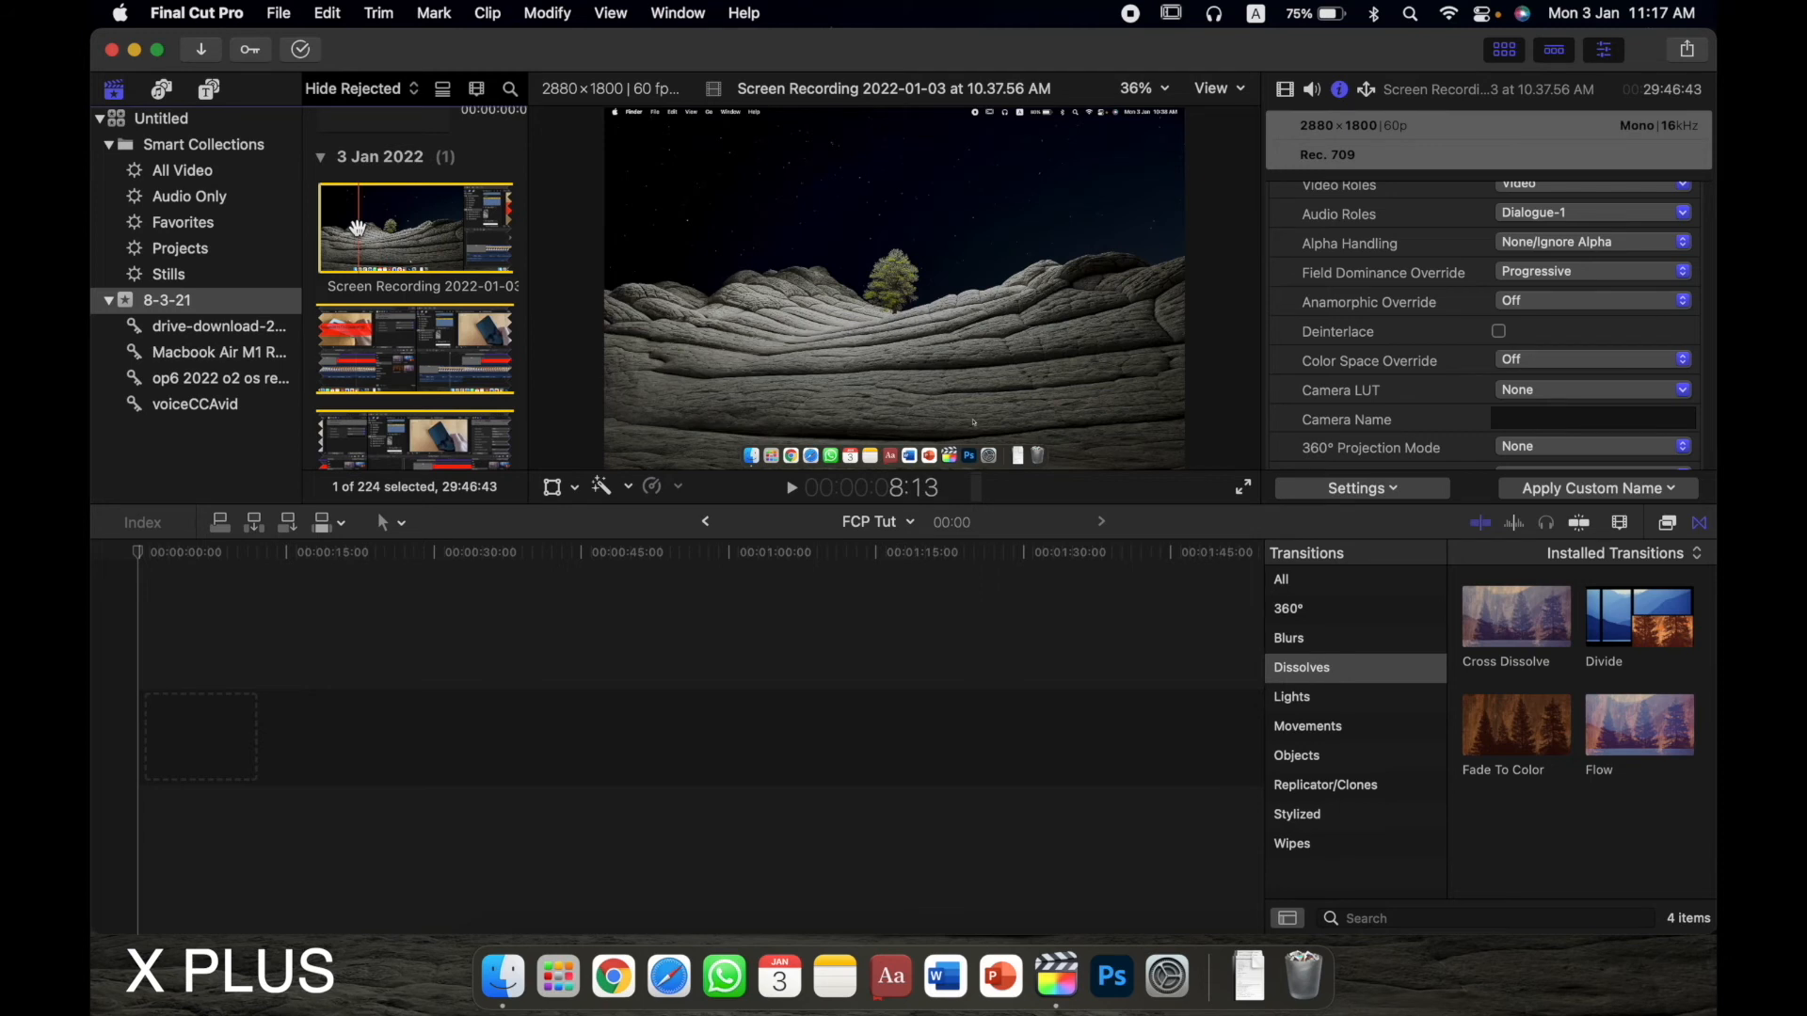
pyautogui.moveTo(358, 228); pyautogui.dragTo(165, 742)
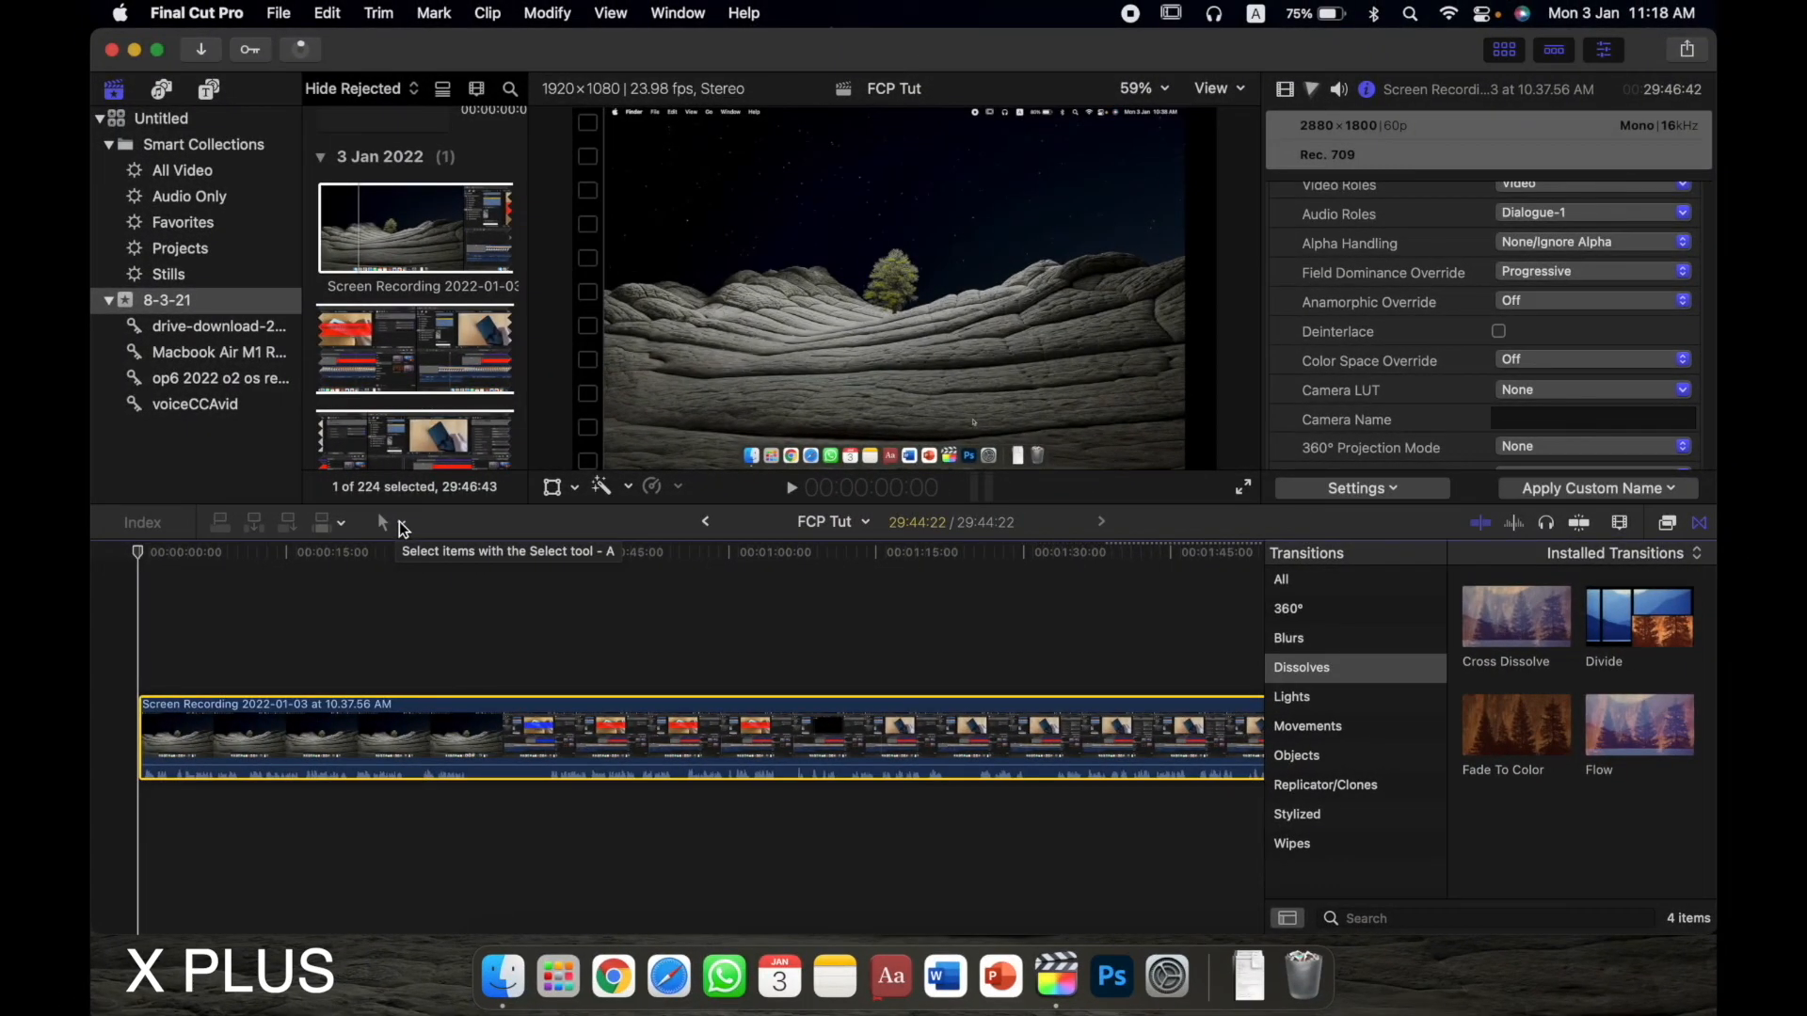
# - Choose the Select tool and place the playhead at 28:09 in the FCP Tut timeline
pyautogui.click(251, 528)
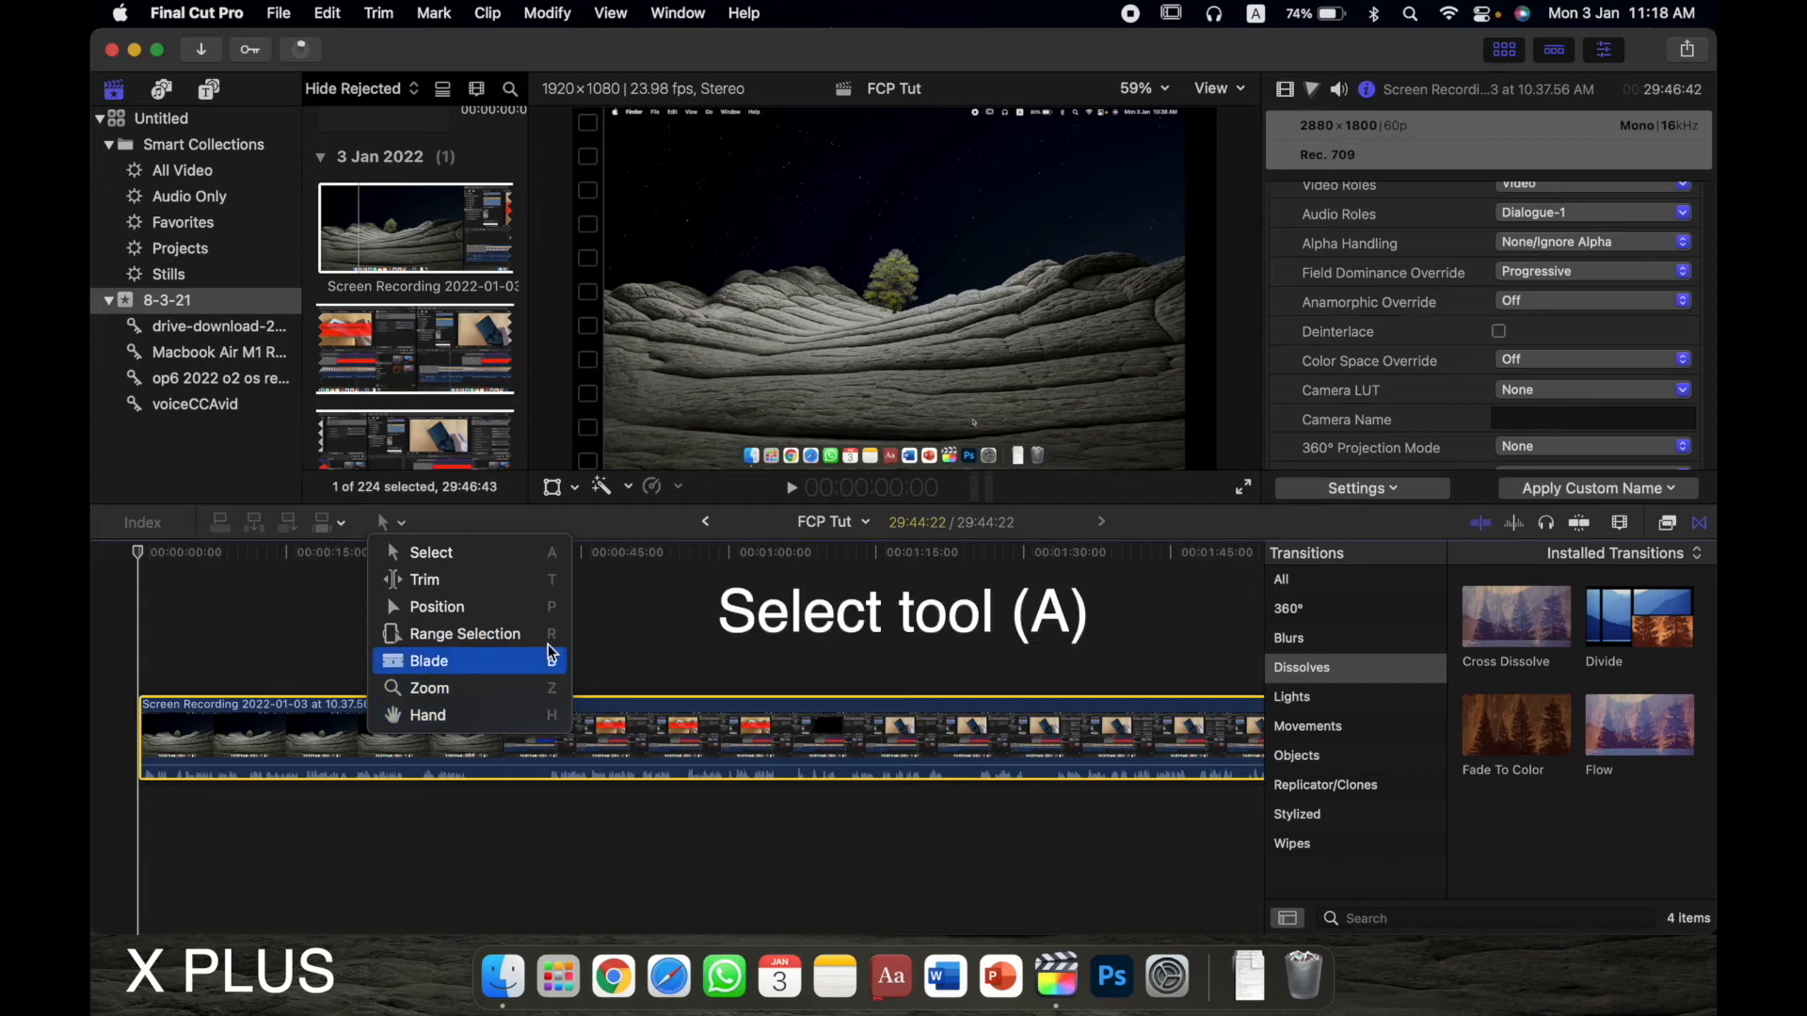
pyautogui.click(550, 553)
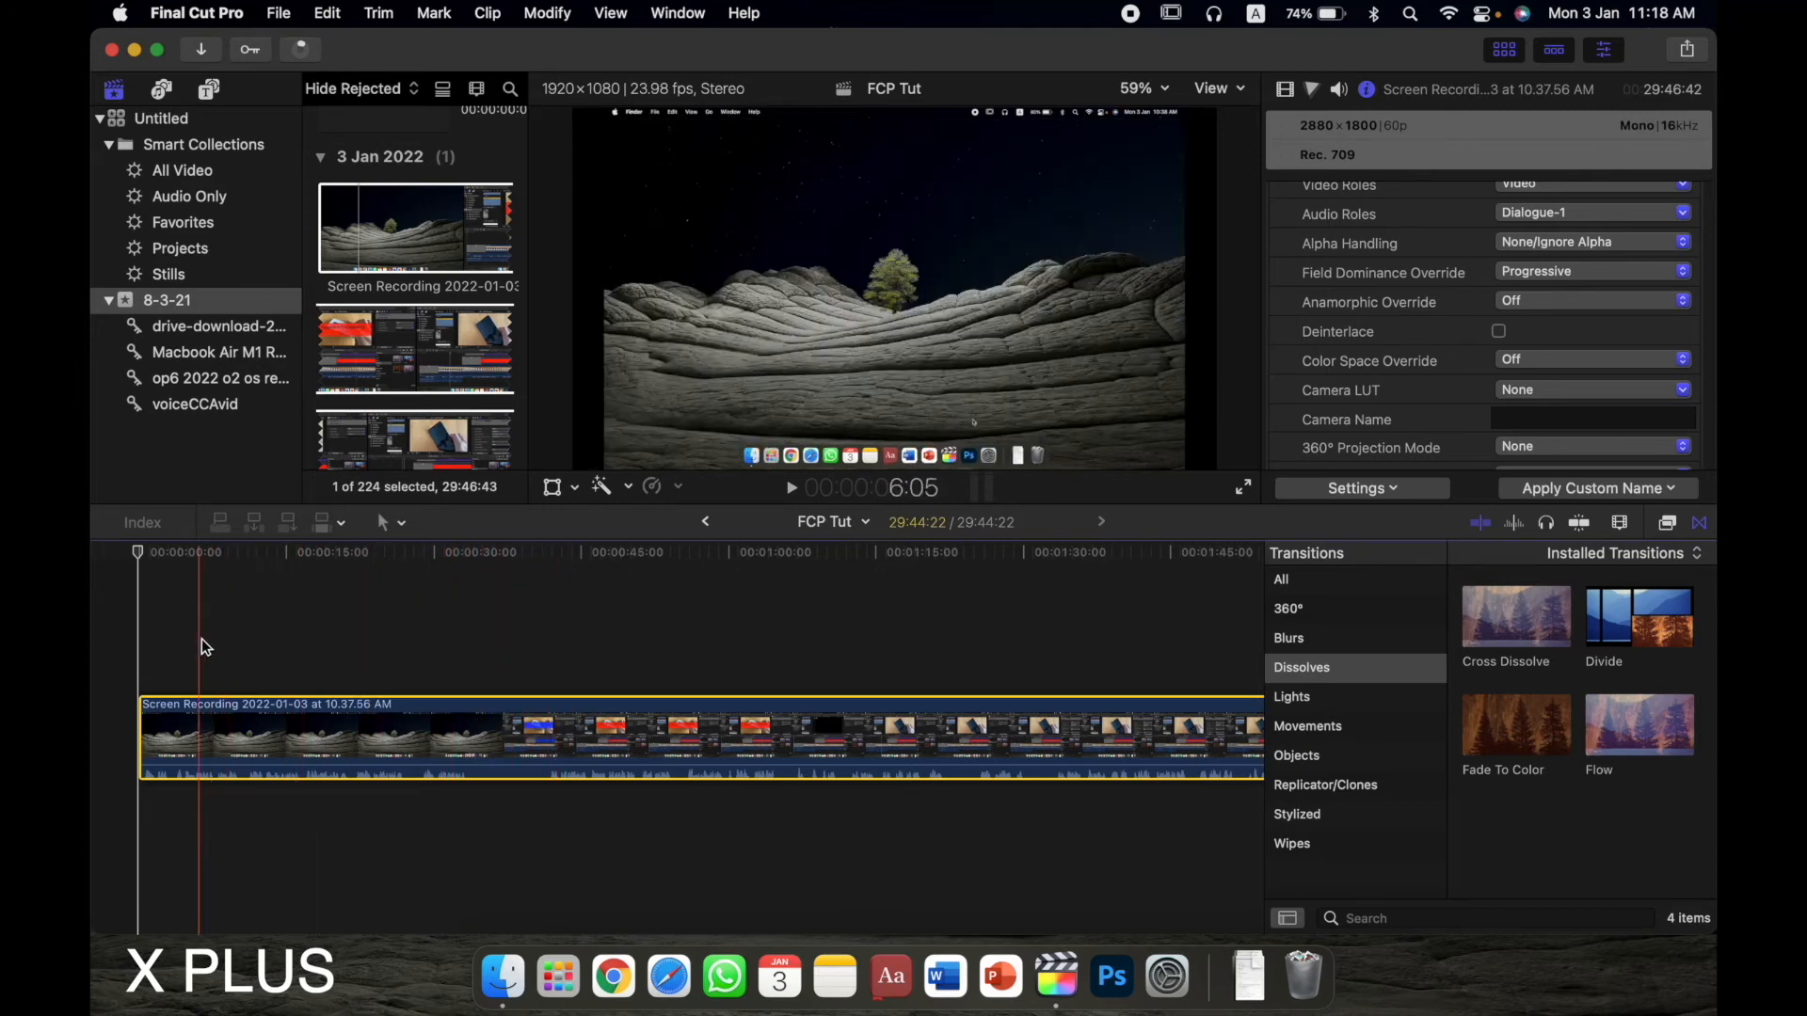
pyautogui.click(418, 648)
# - Split the screen recording at 28:09 and try adjusting the cut with the Trim tool
pyautogui.click(389, 522)
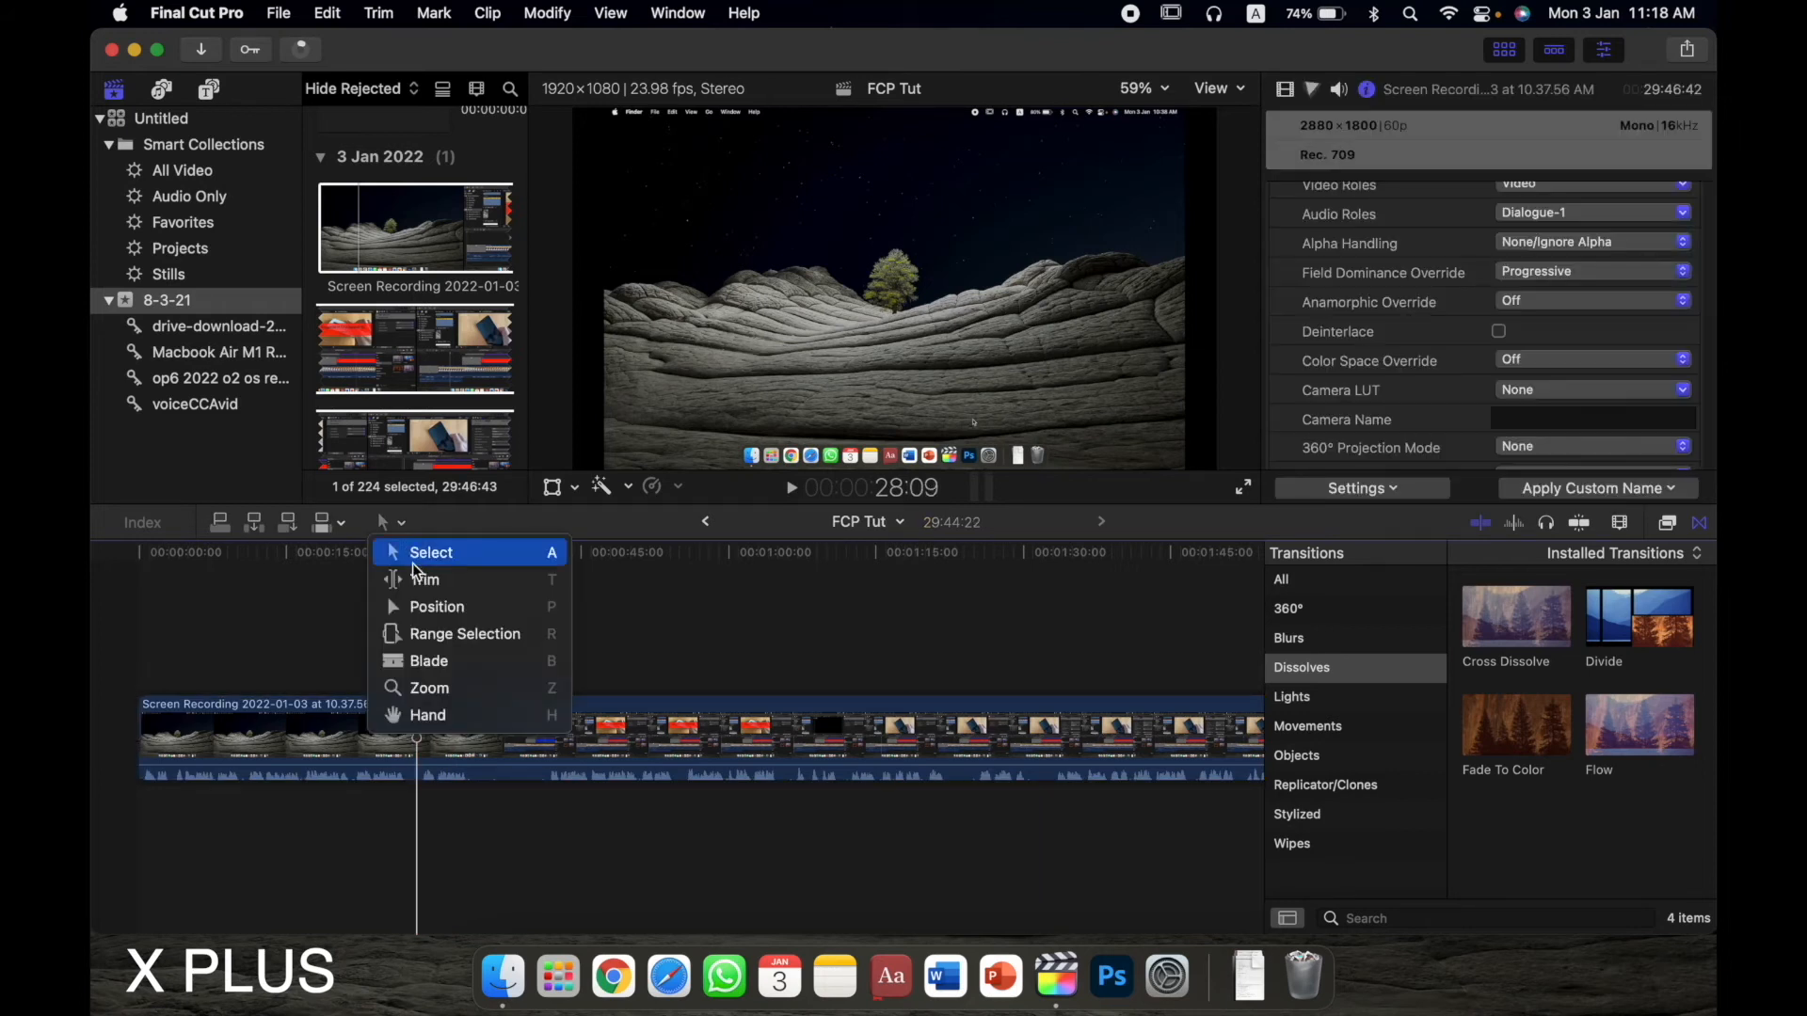
pyautogui.click(419, 585)
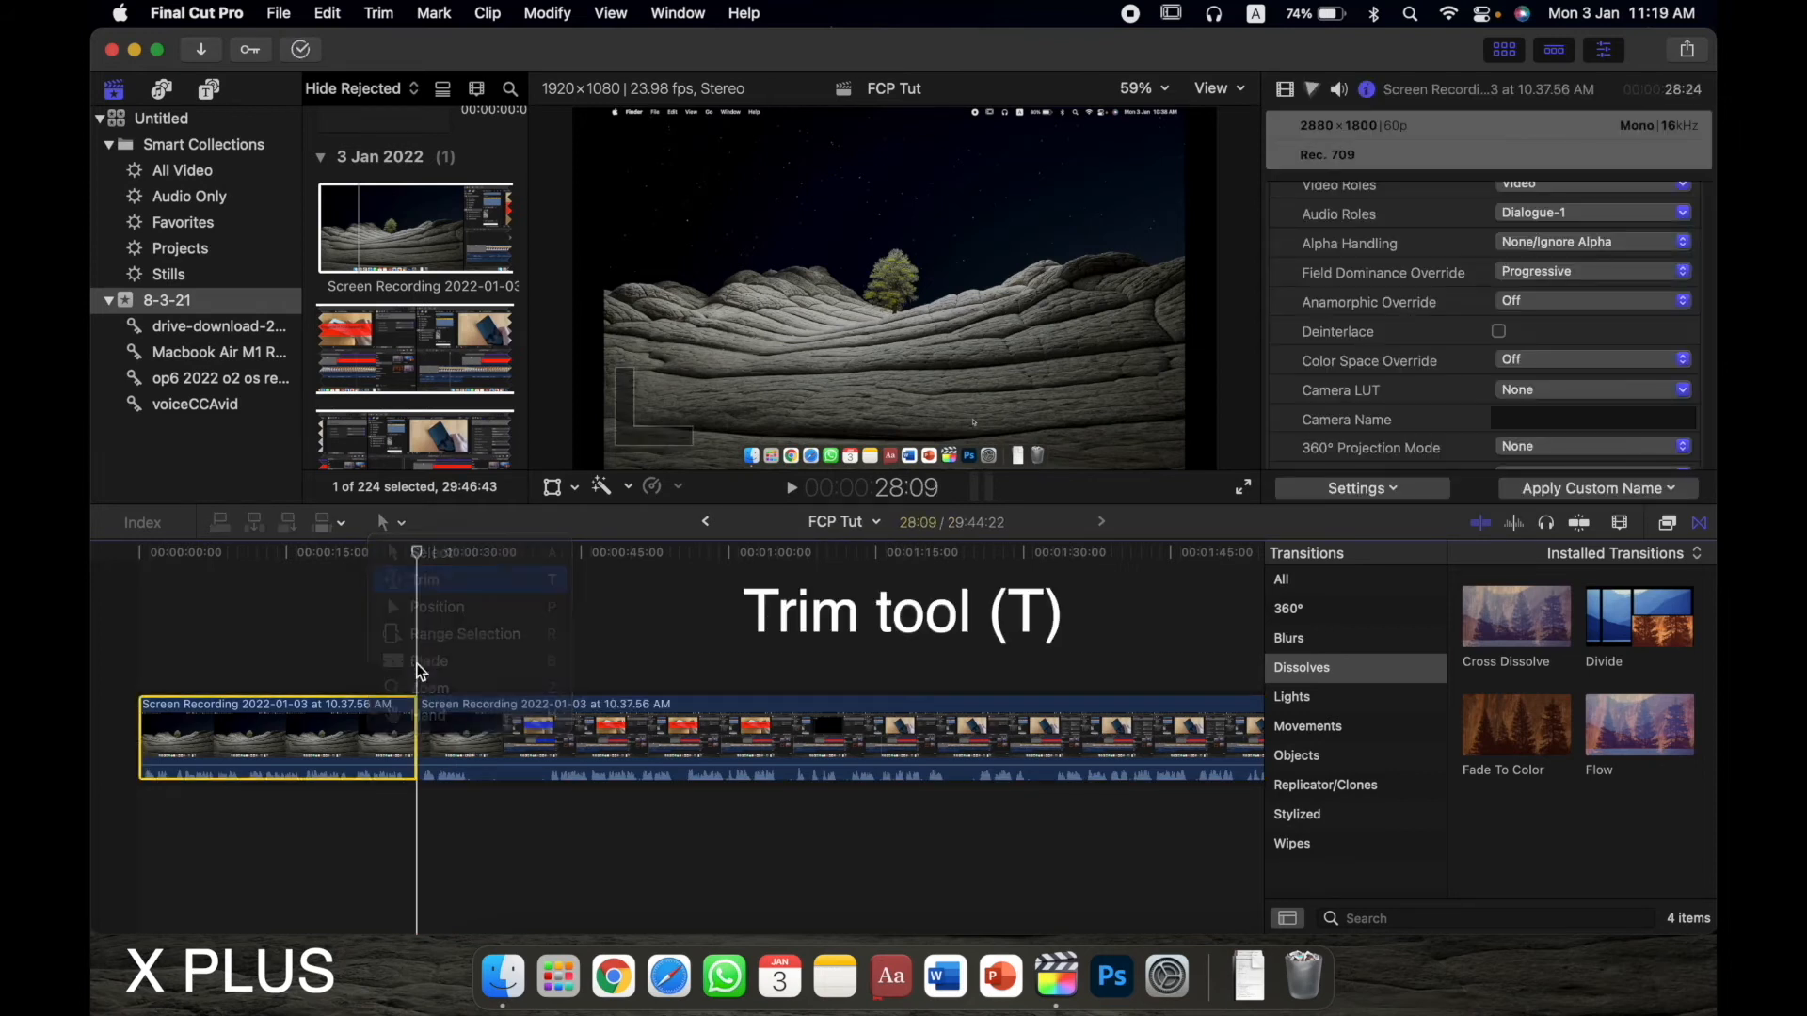
pyautogui.moveTo(415, 725)
pyautogui.mouseDown()
pyautogui.moveTo(345, 721)
pyautogui.moveTo(410, 722)
pyautogui.mouseUp()
# - Try moving the first segment later in the timeline with the Position tool, and undo the move
pyautogui.click(399, 523)
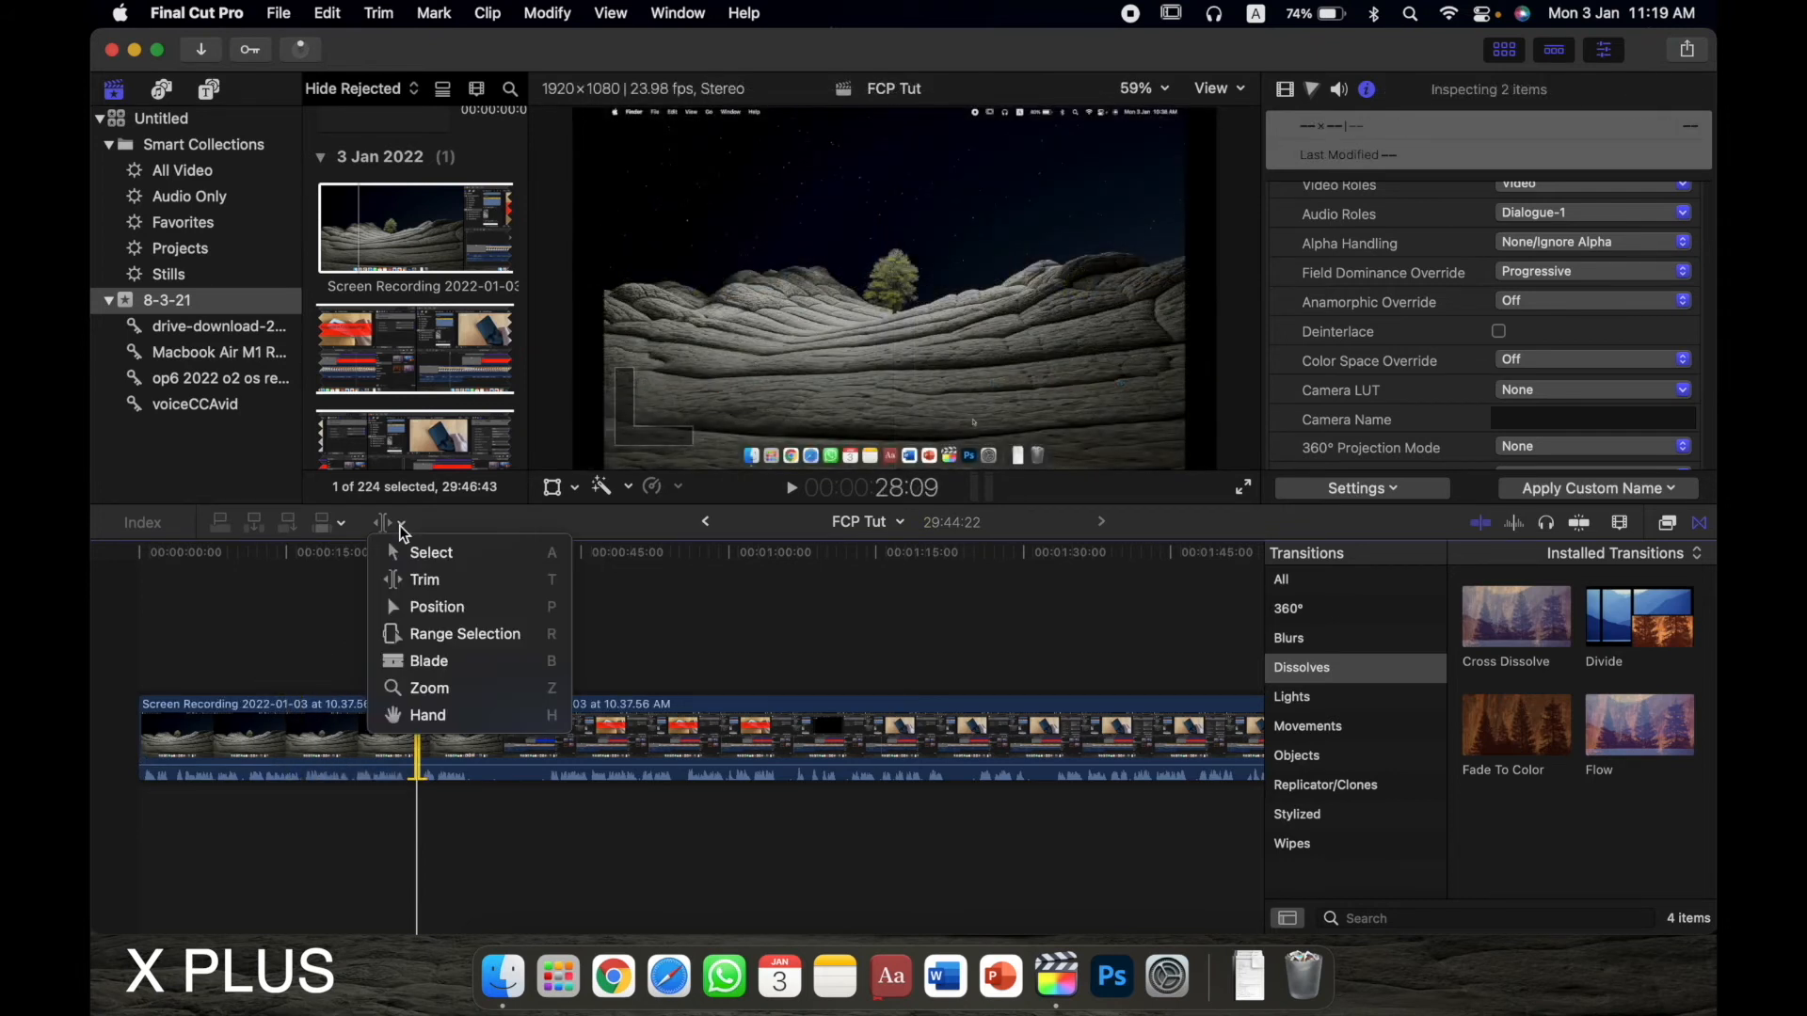
pyautogui.click(452, 610)
pyautogui.click(366, 738)
pyautogui.moveTo(366, 739); pyautogui.dragTo(460, 748)
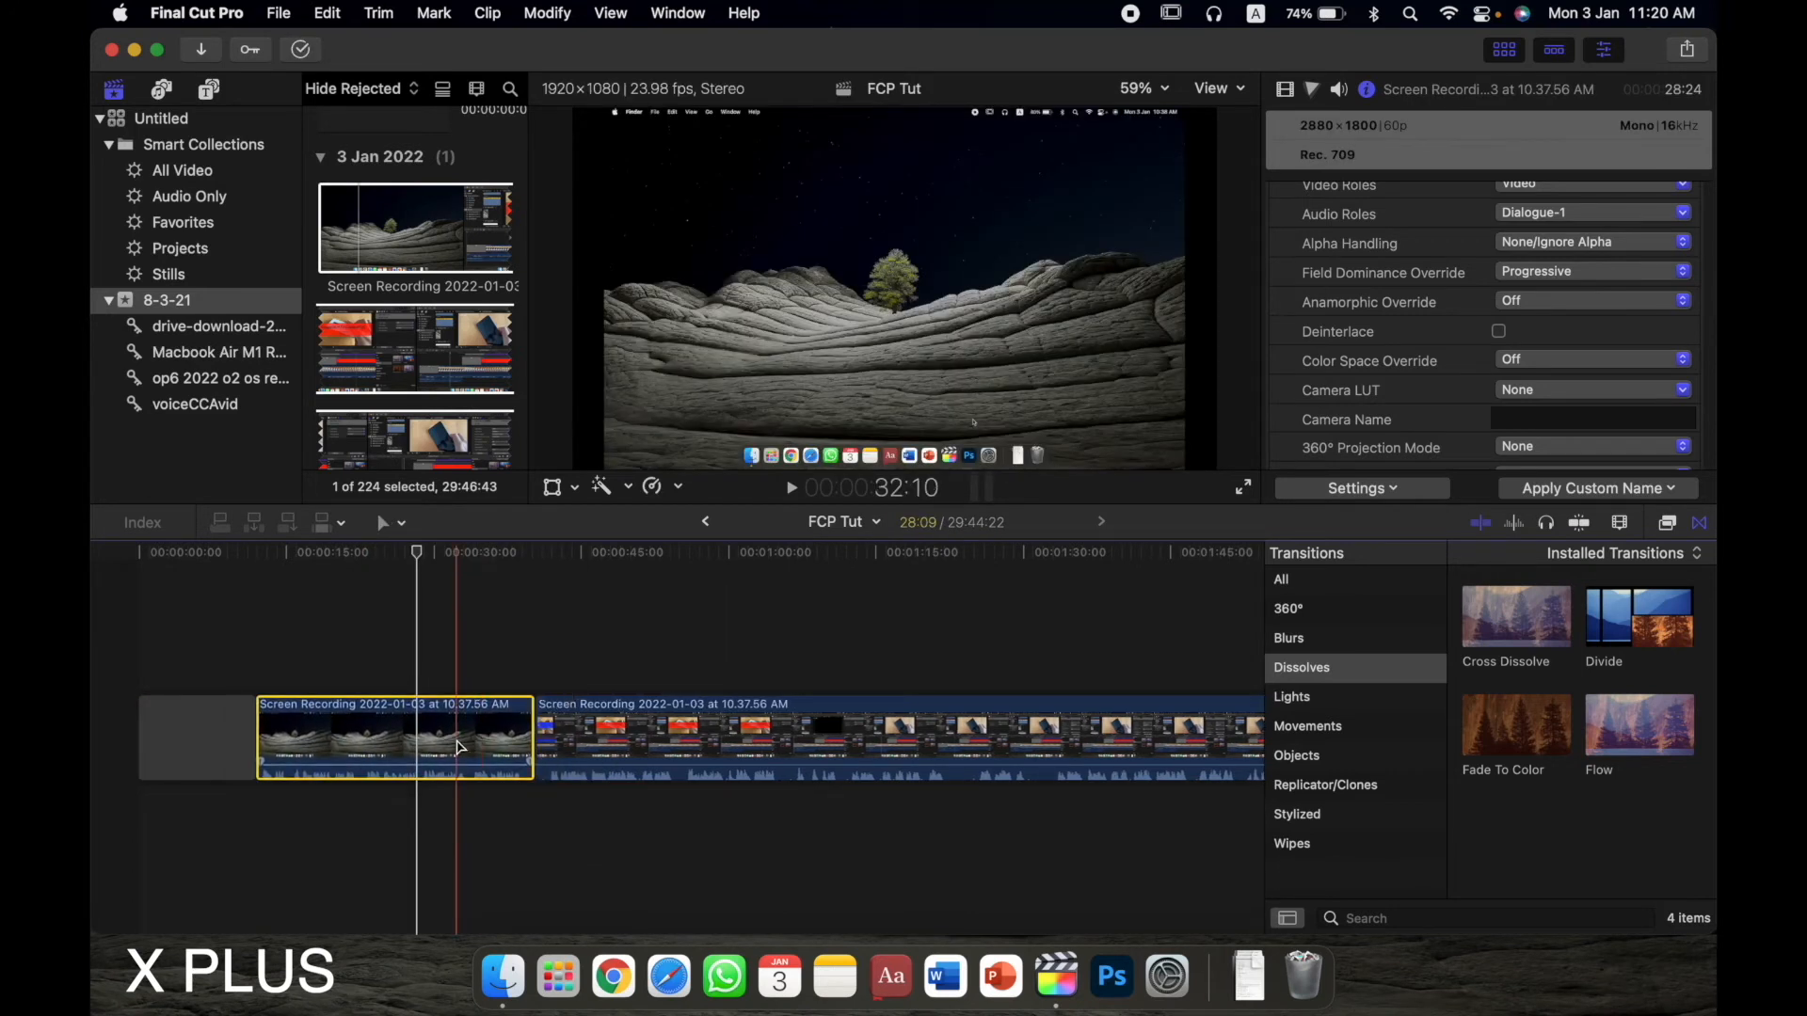
pyautogui.press('super+z')
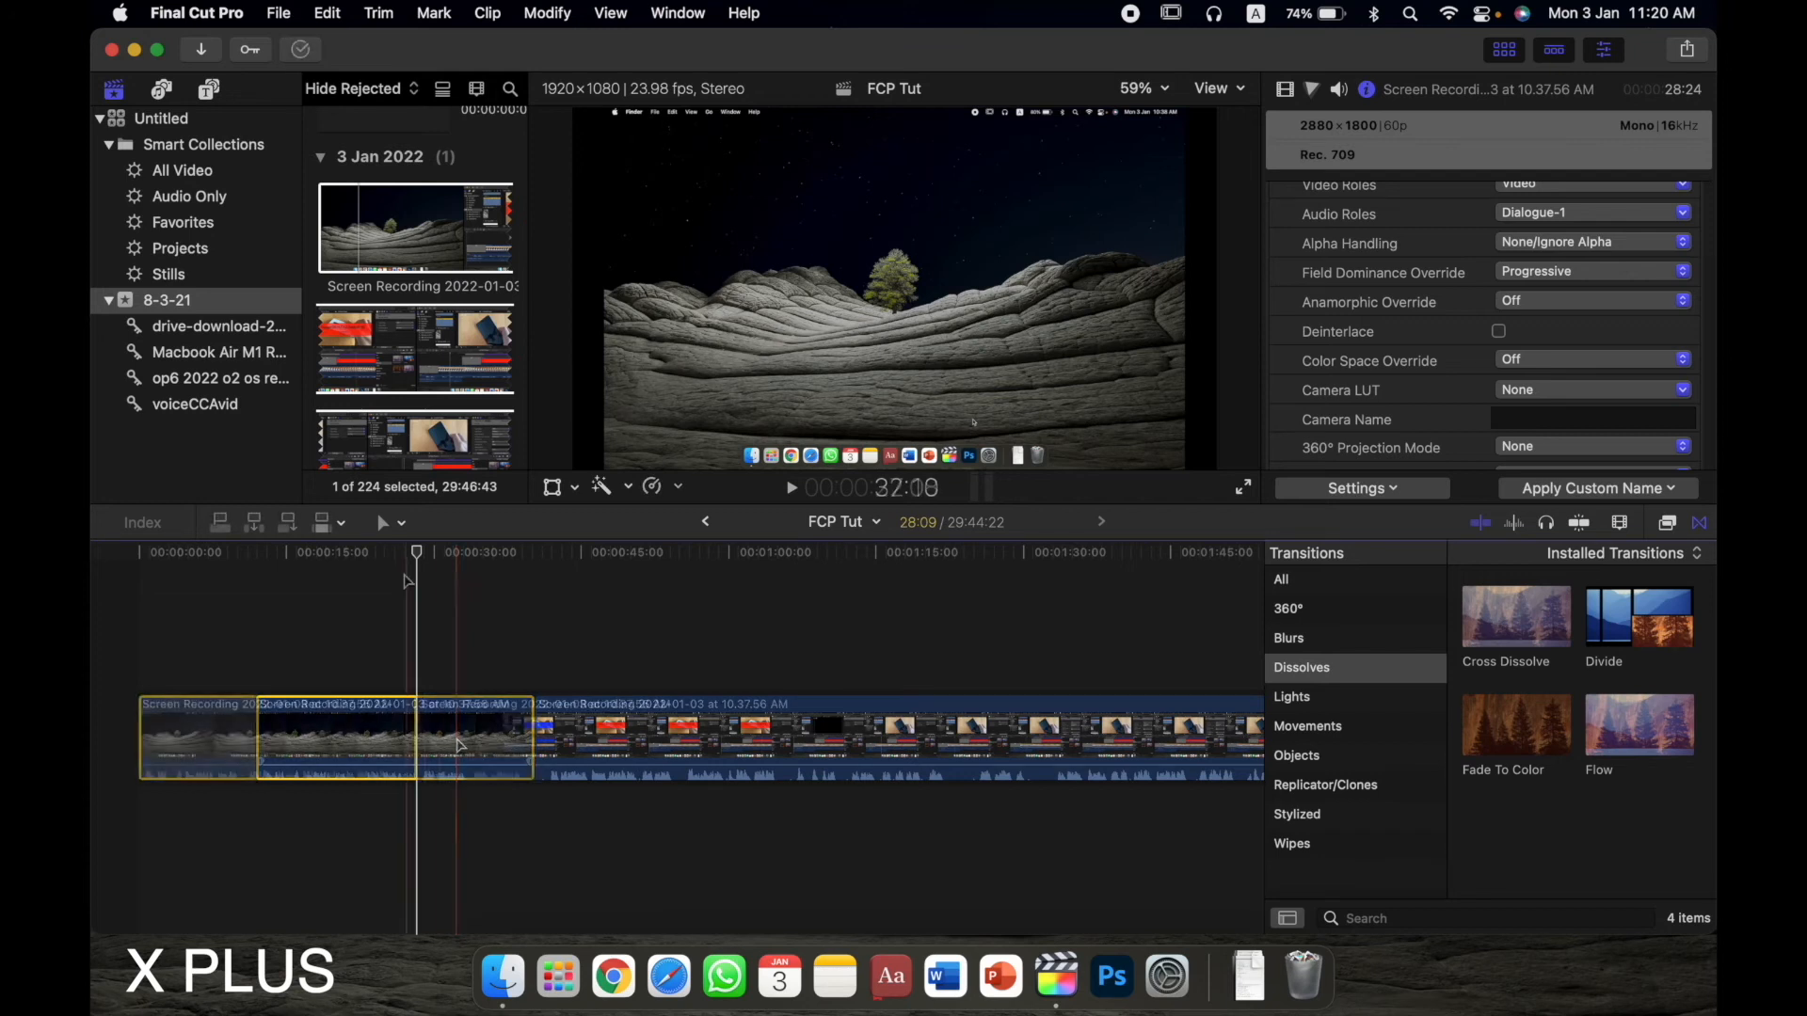
# - Mark a range inside the first segment of the recording with the Range Selection tool
pyautogui.click(386, 522)
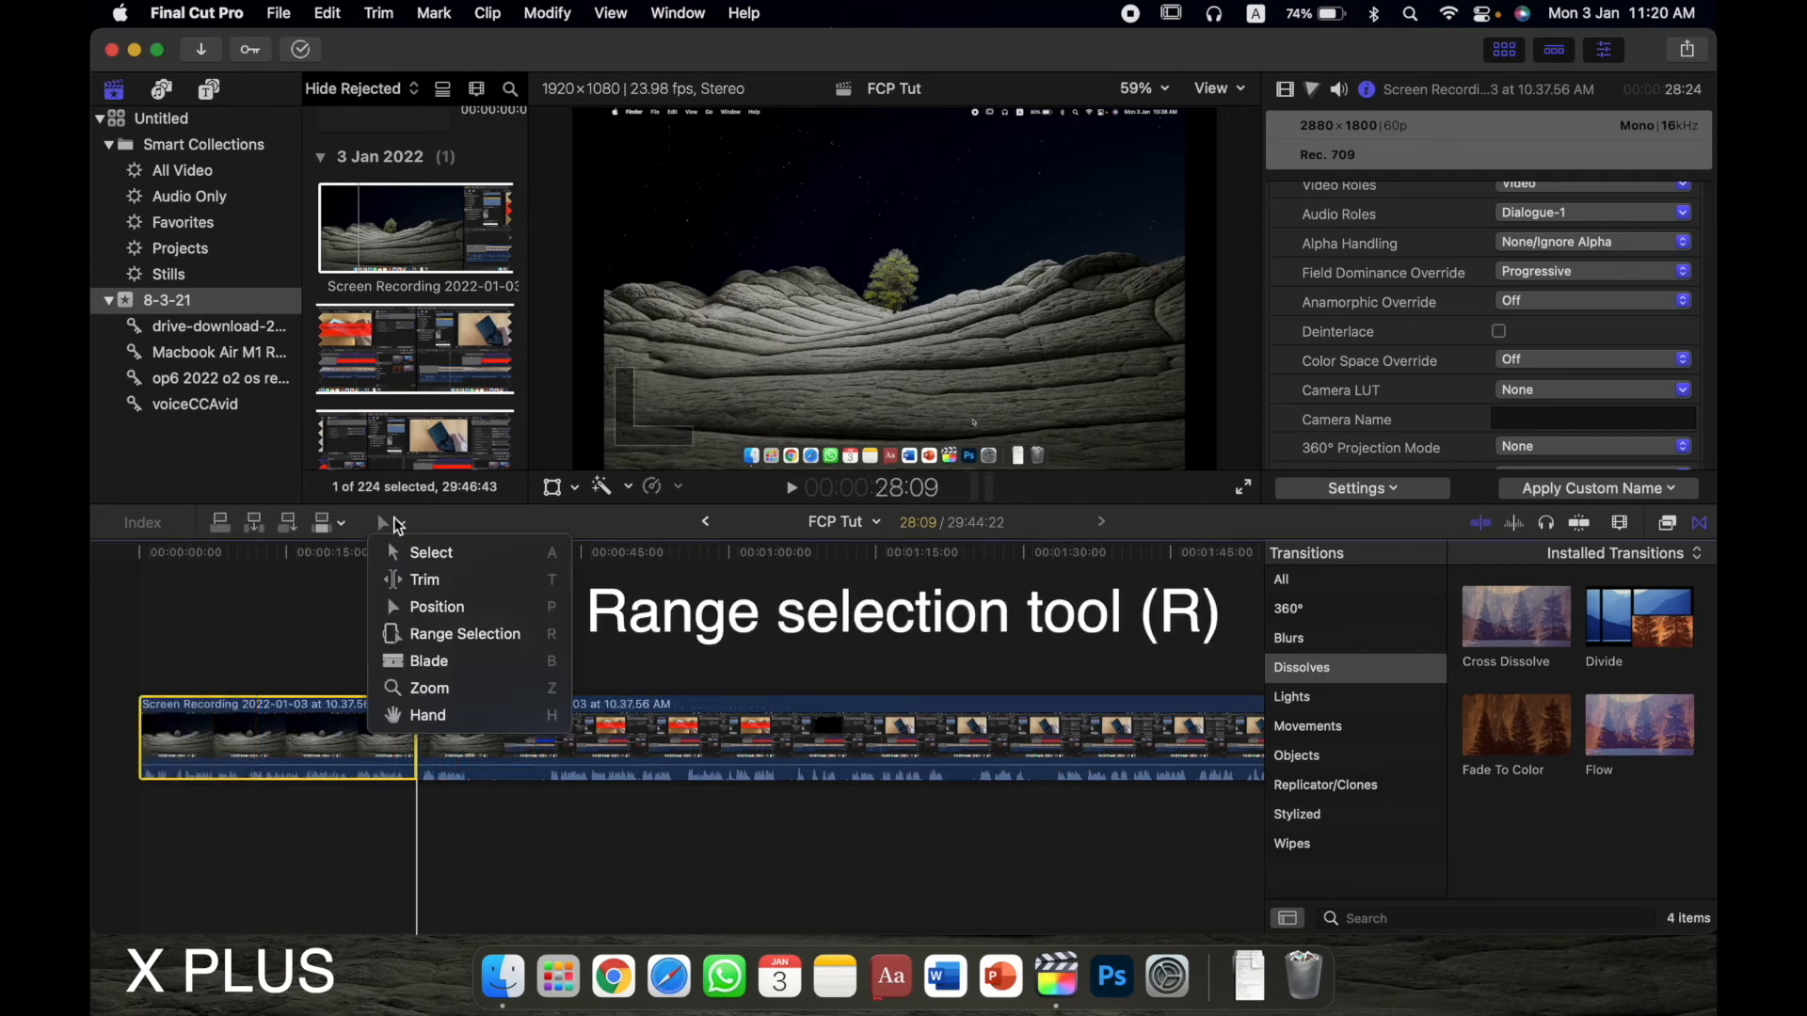
pyautogui.click(421, 635)
pyautogui.moveTo(226, 743); pyautogui.dragTo(346, 738)
# - Cut the screen recording at about 20:14 with the Blade tool
pyautogui.click(386, 522)
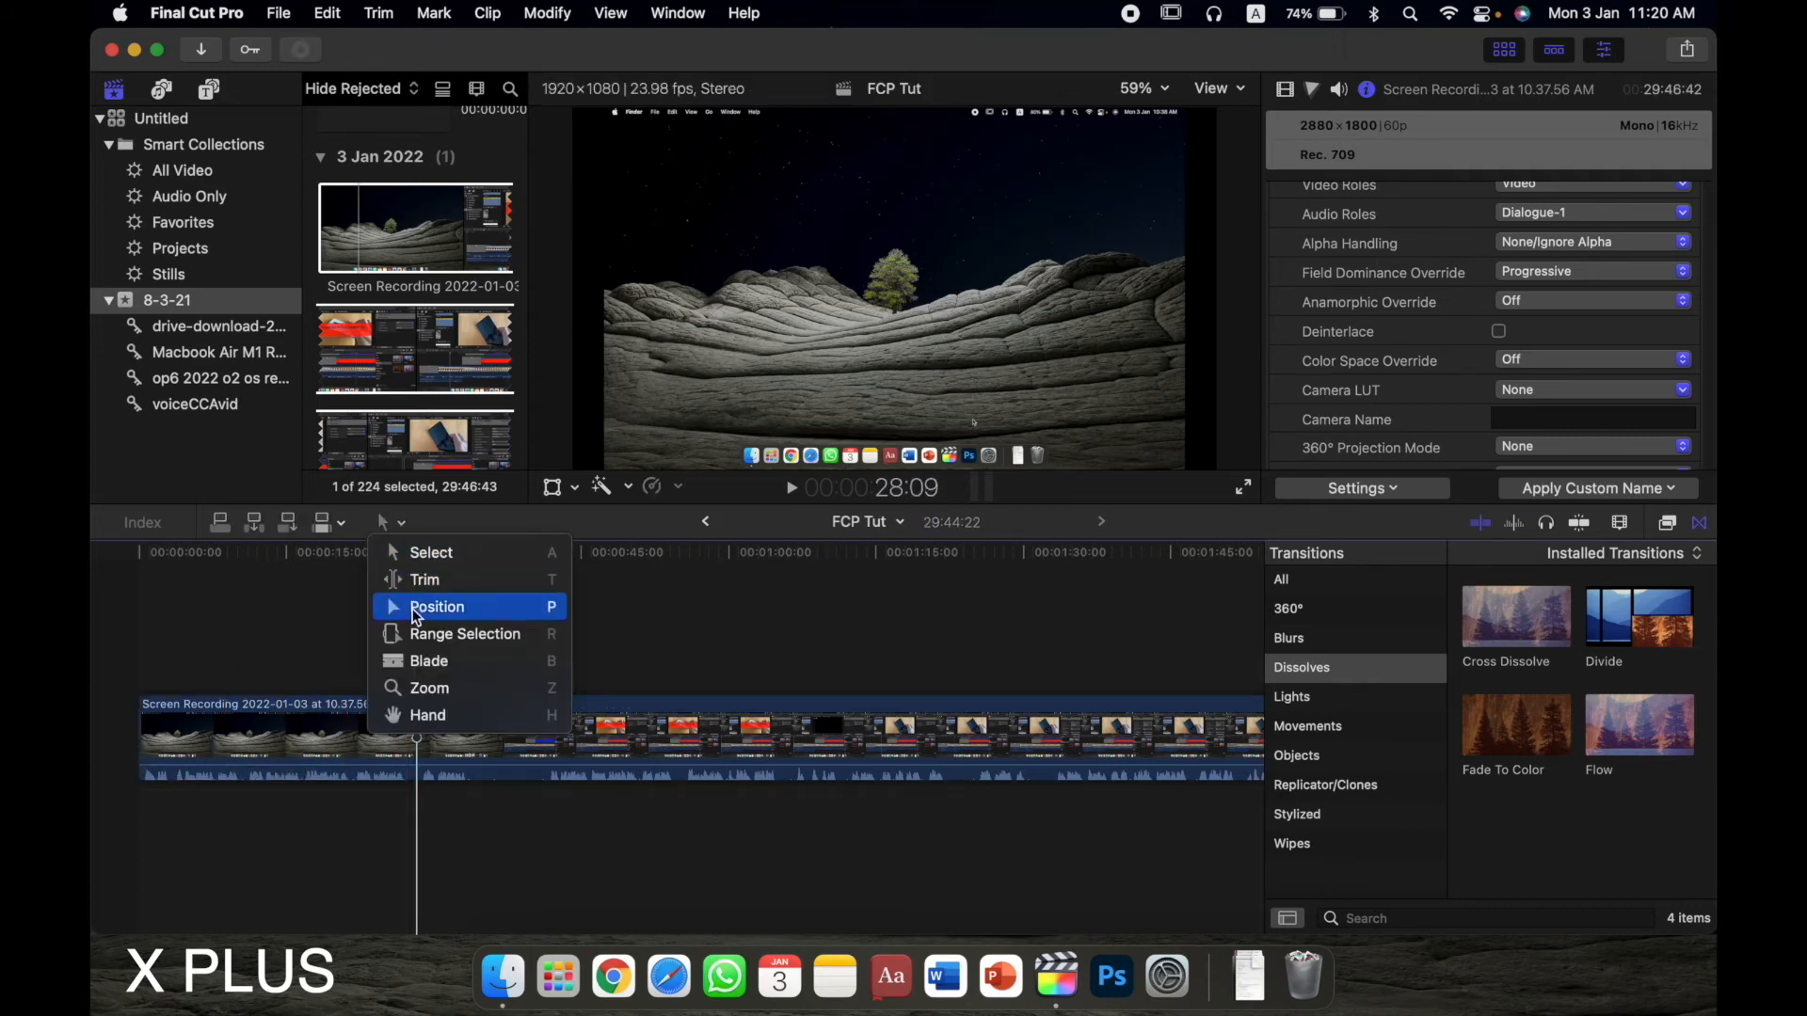
pyautogui.click(431, 666)
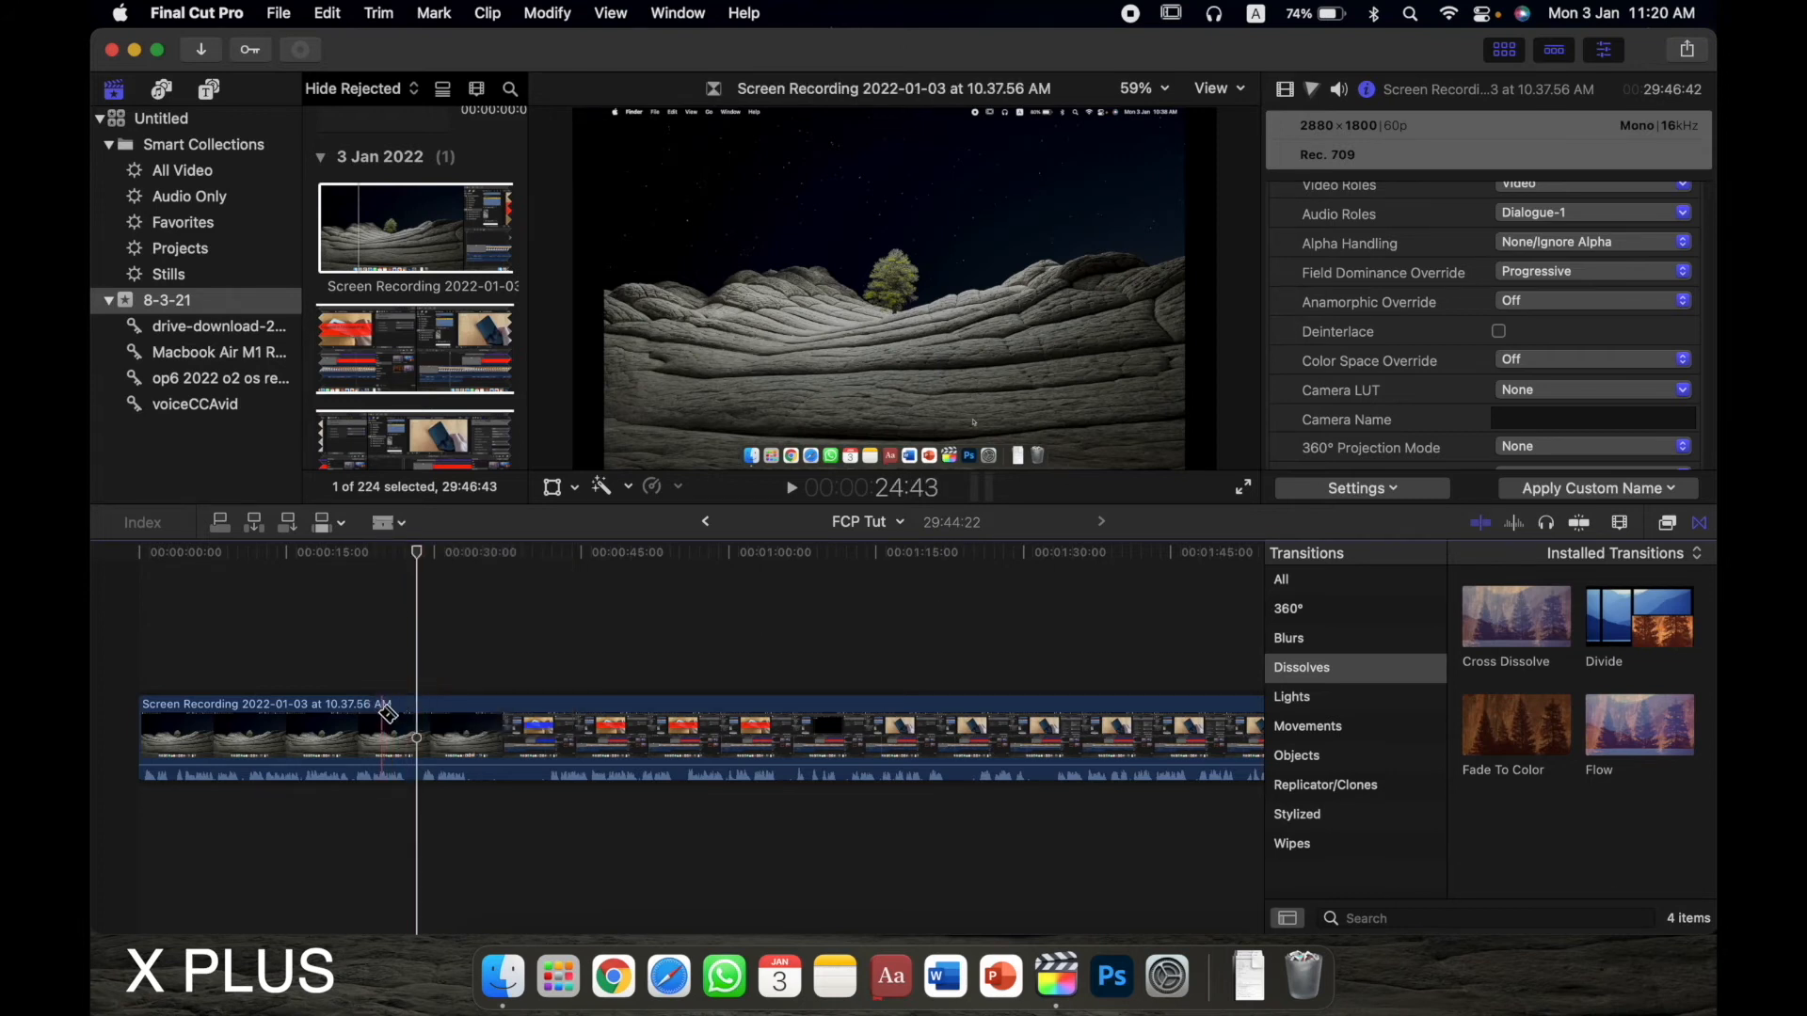
pyautogui.click(344, 737)
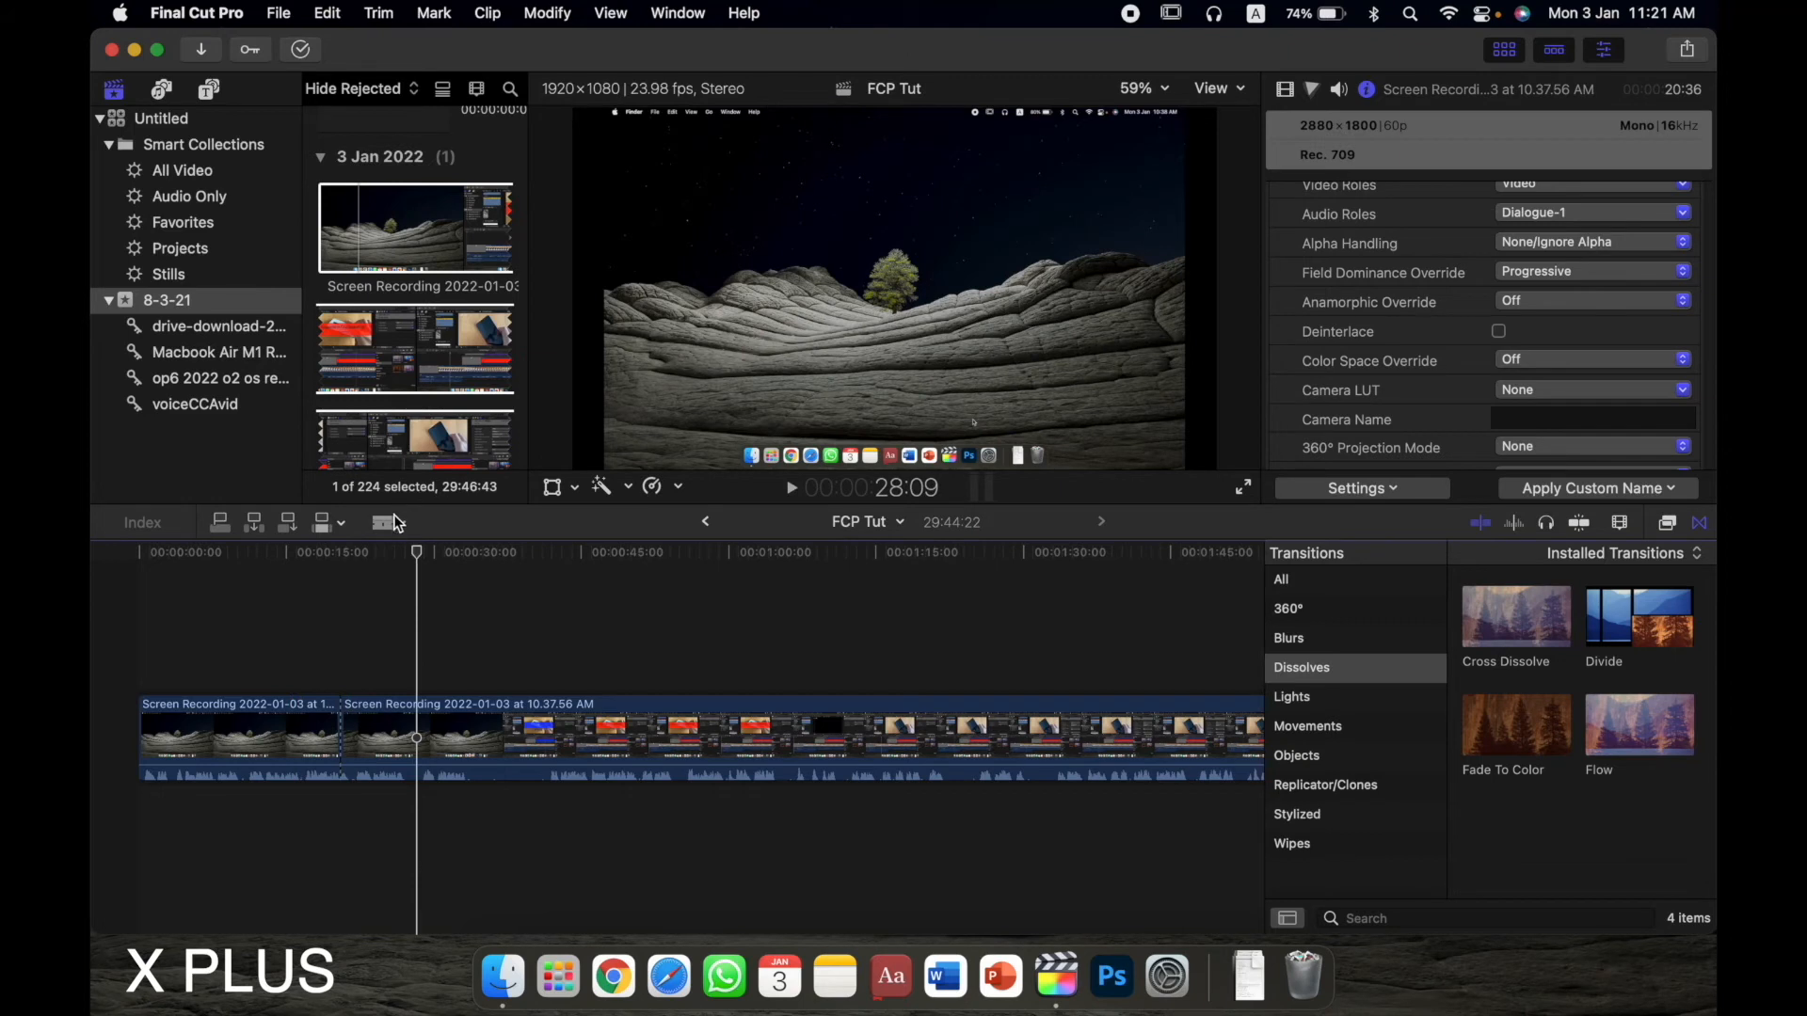
# - With the Select tool, split the recording's second segment at 31:20 and delete the part before that cut
pyautogui.press('a')
pyautogui.moveTo(417, 555); pyautogui.dragTo(451, 579)
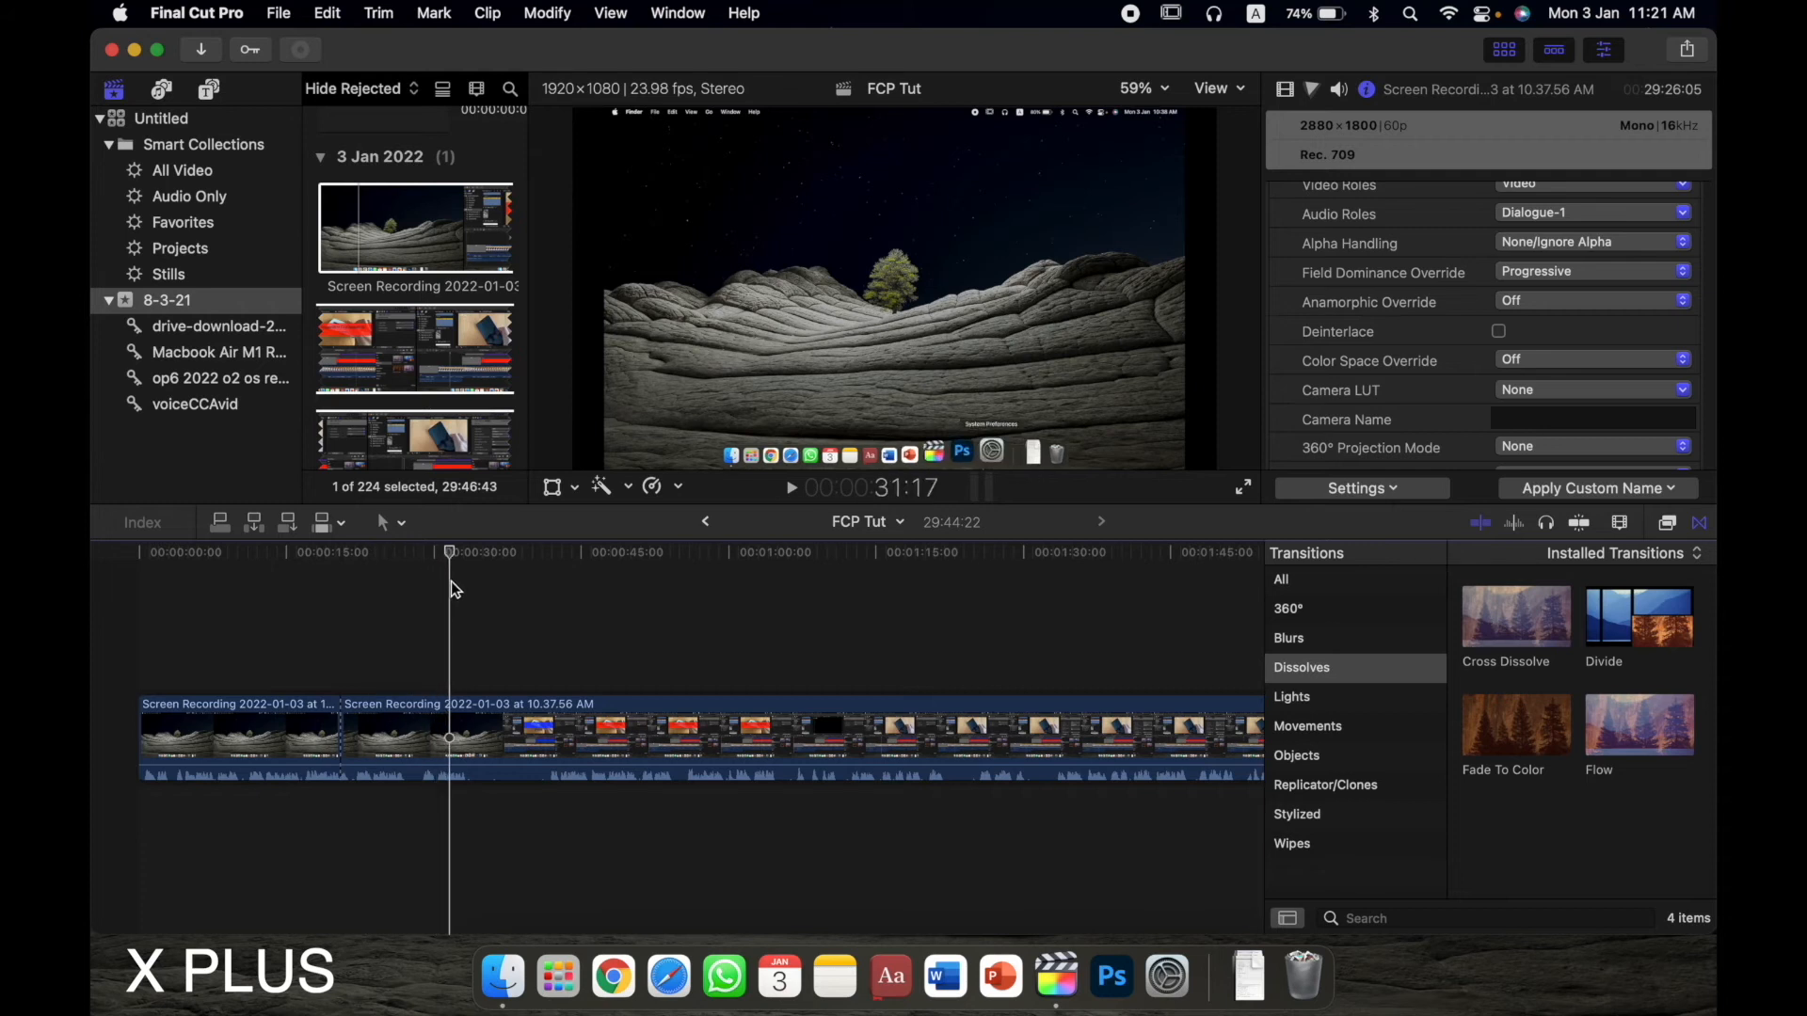
pyautogui.click(454, 715)
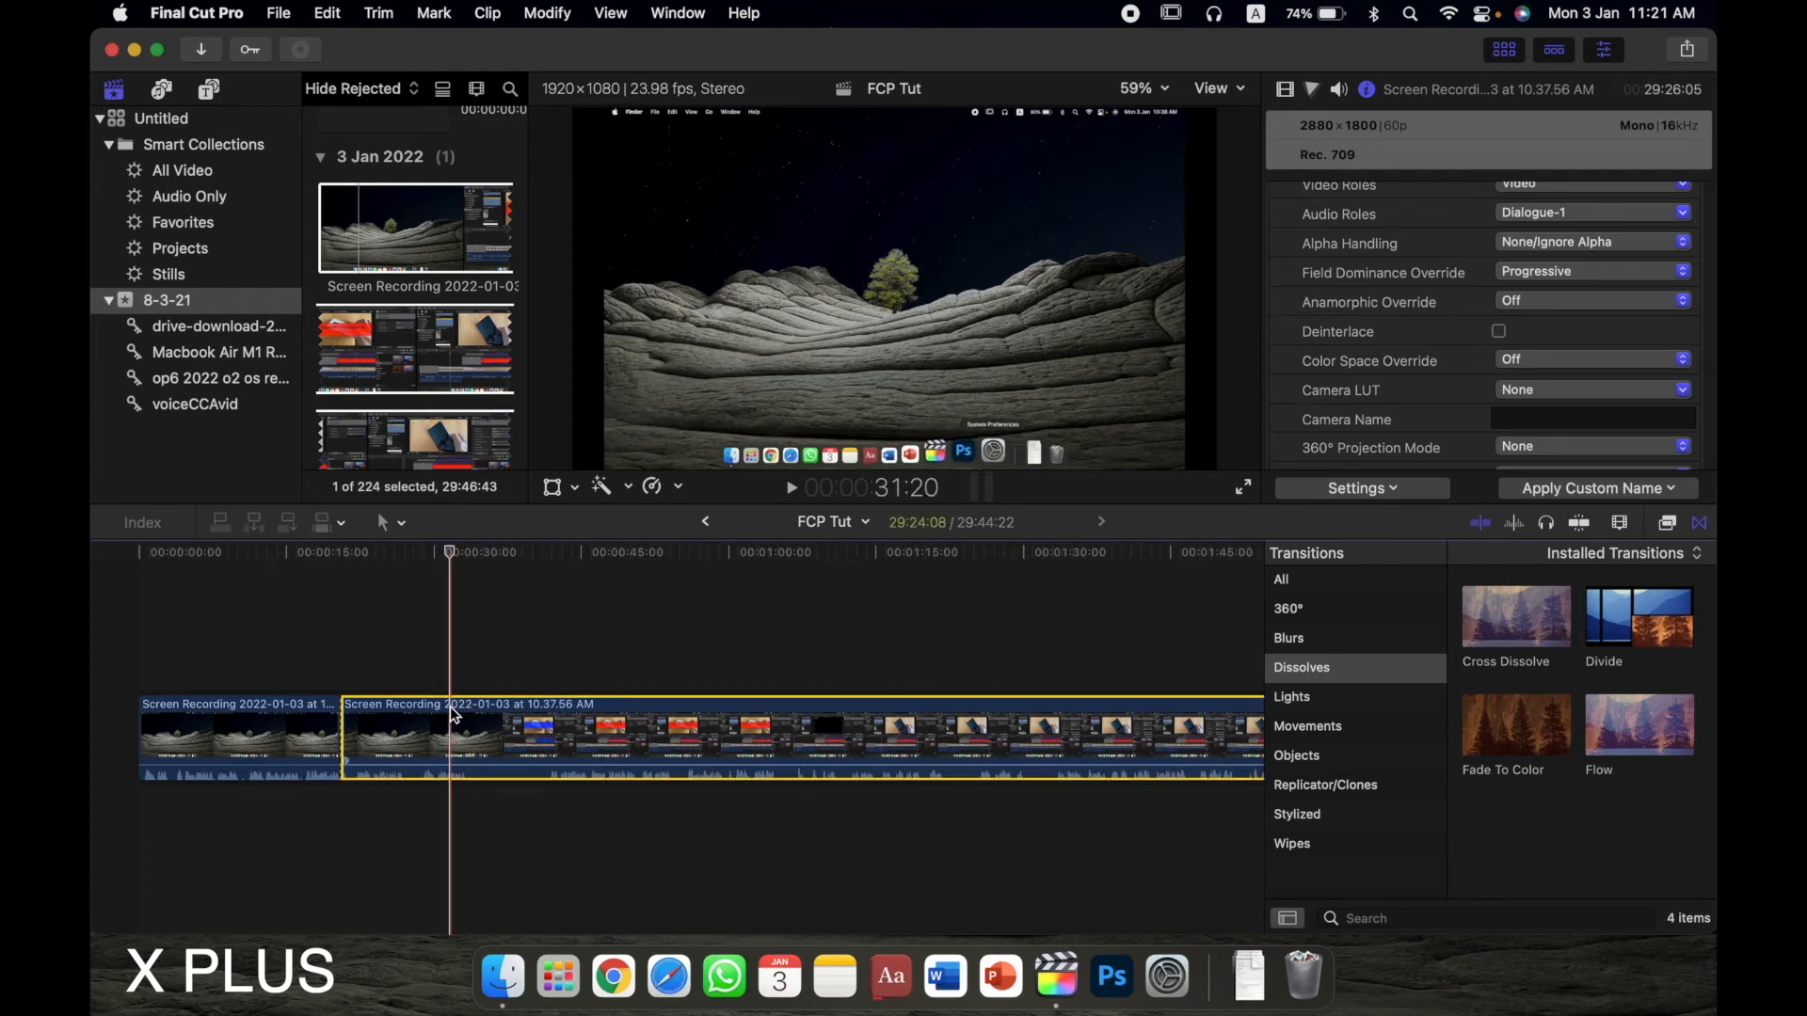
pyautogui.press('super+b')
pyautogui.press('super+b')
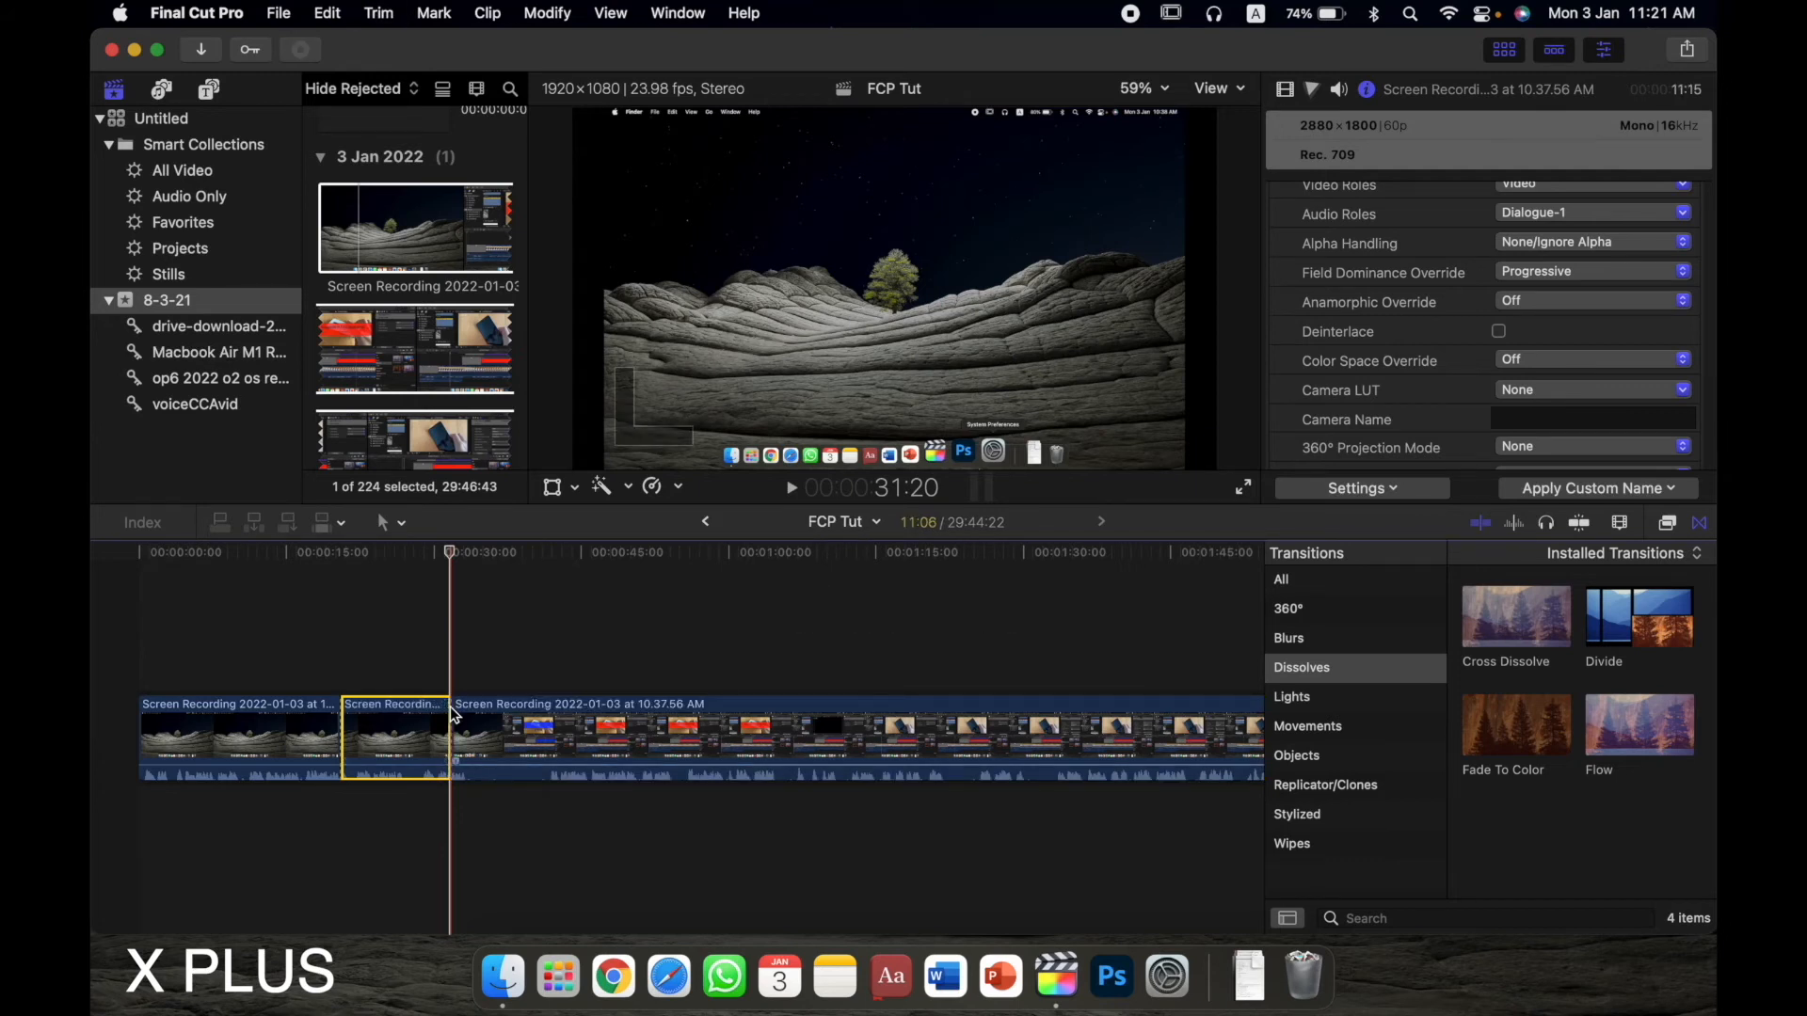
pyautogui.press('BackSpace')
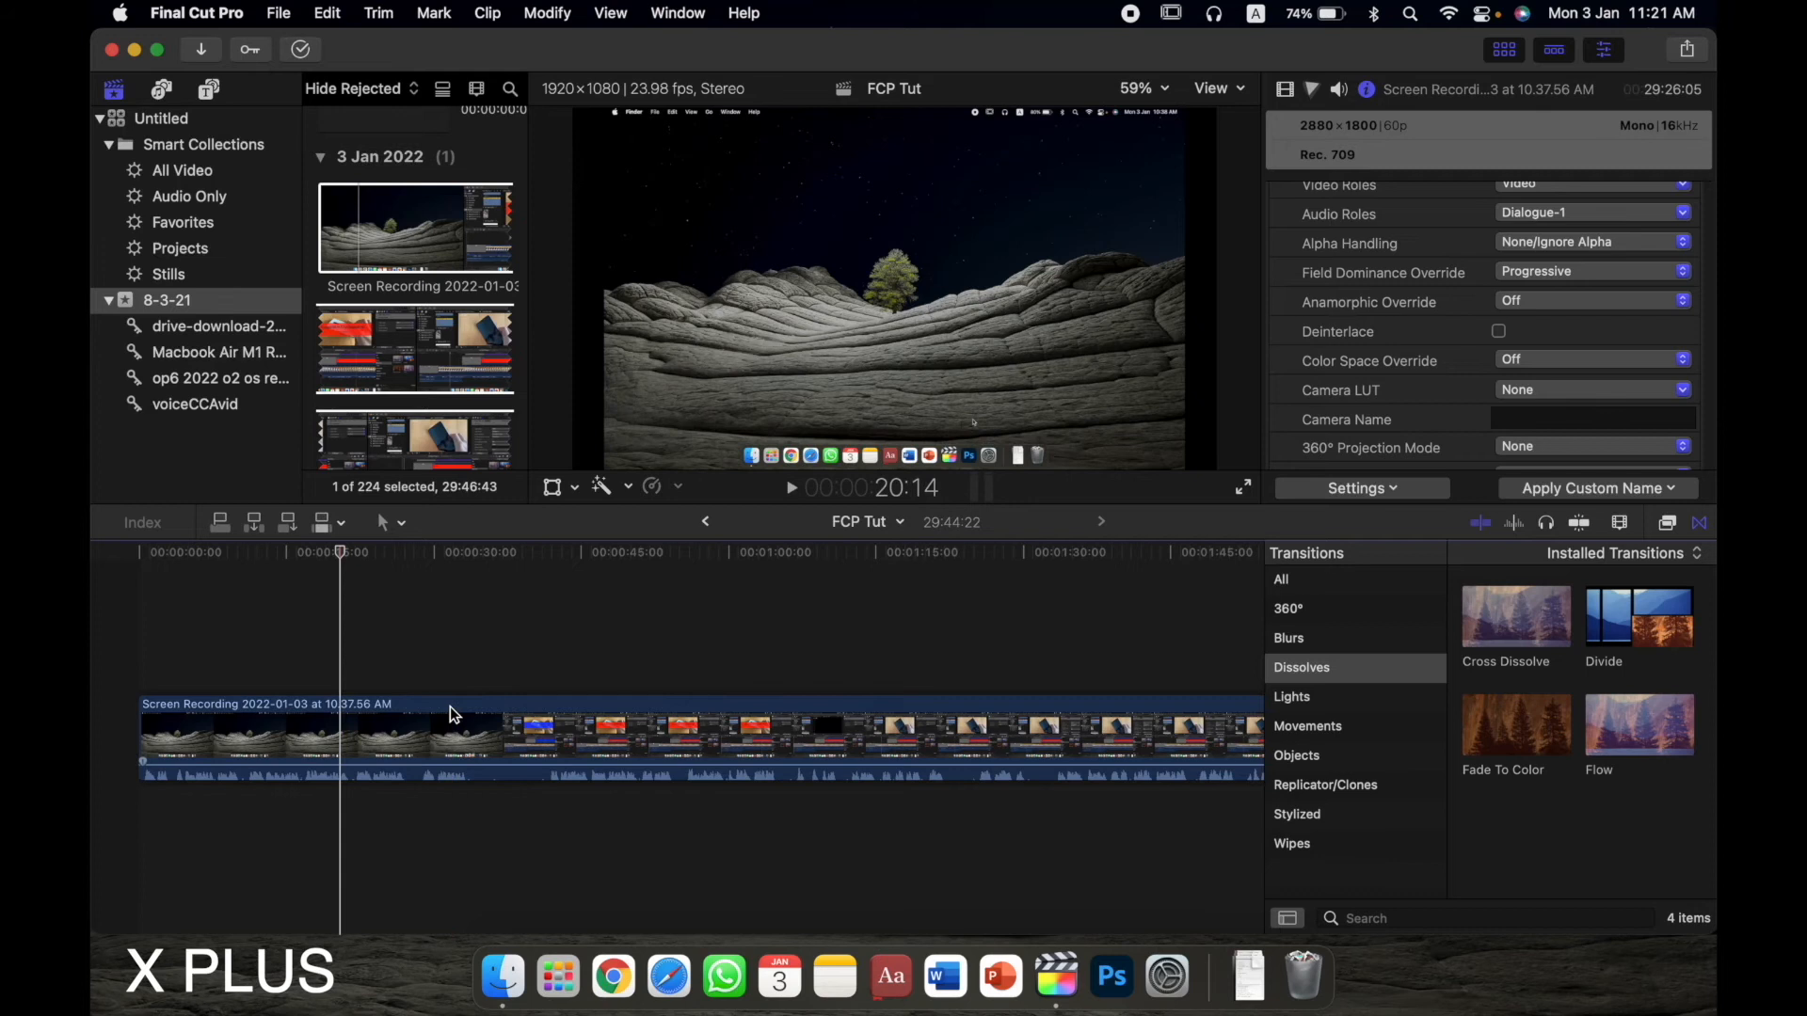
# - Magnify the timeline around the 20-second mark of the recording with the Zoom tool
pyautogui.click(403, 524)
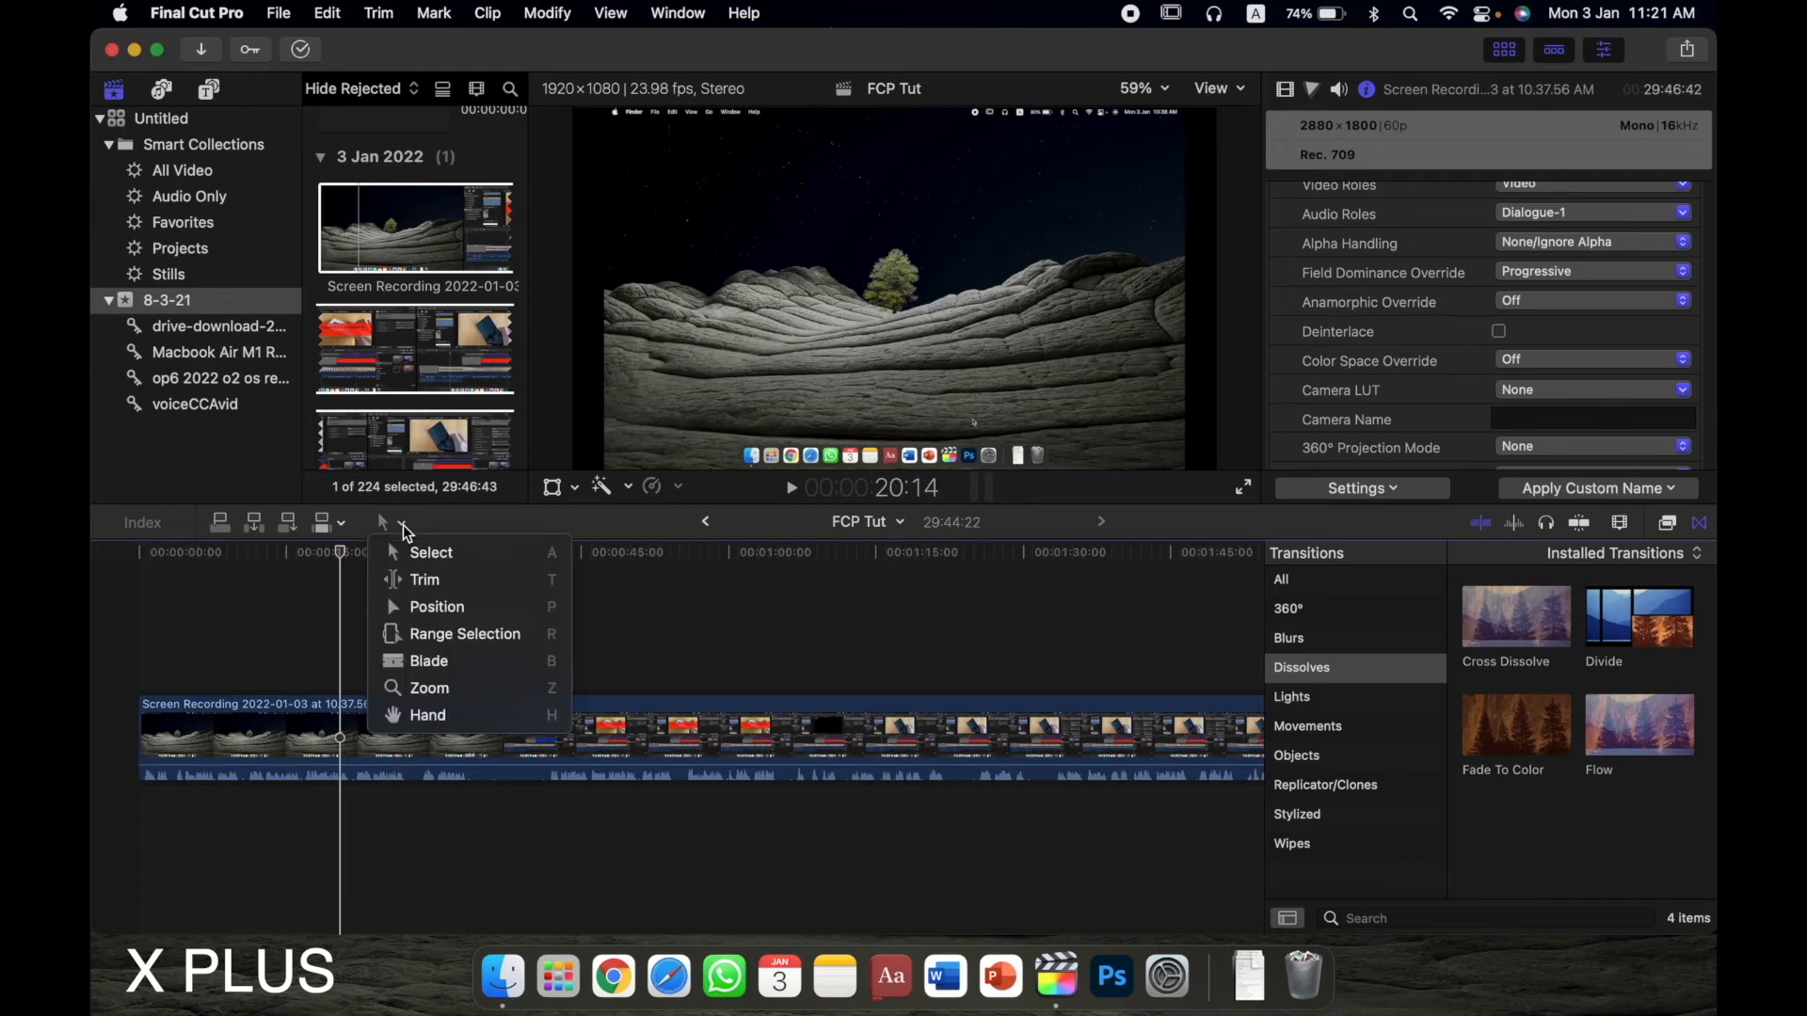
pyautogui.click(439, 696)
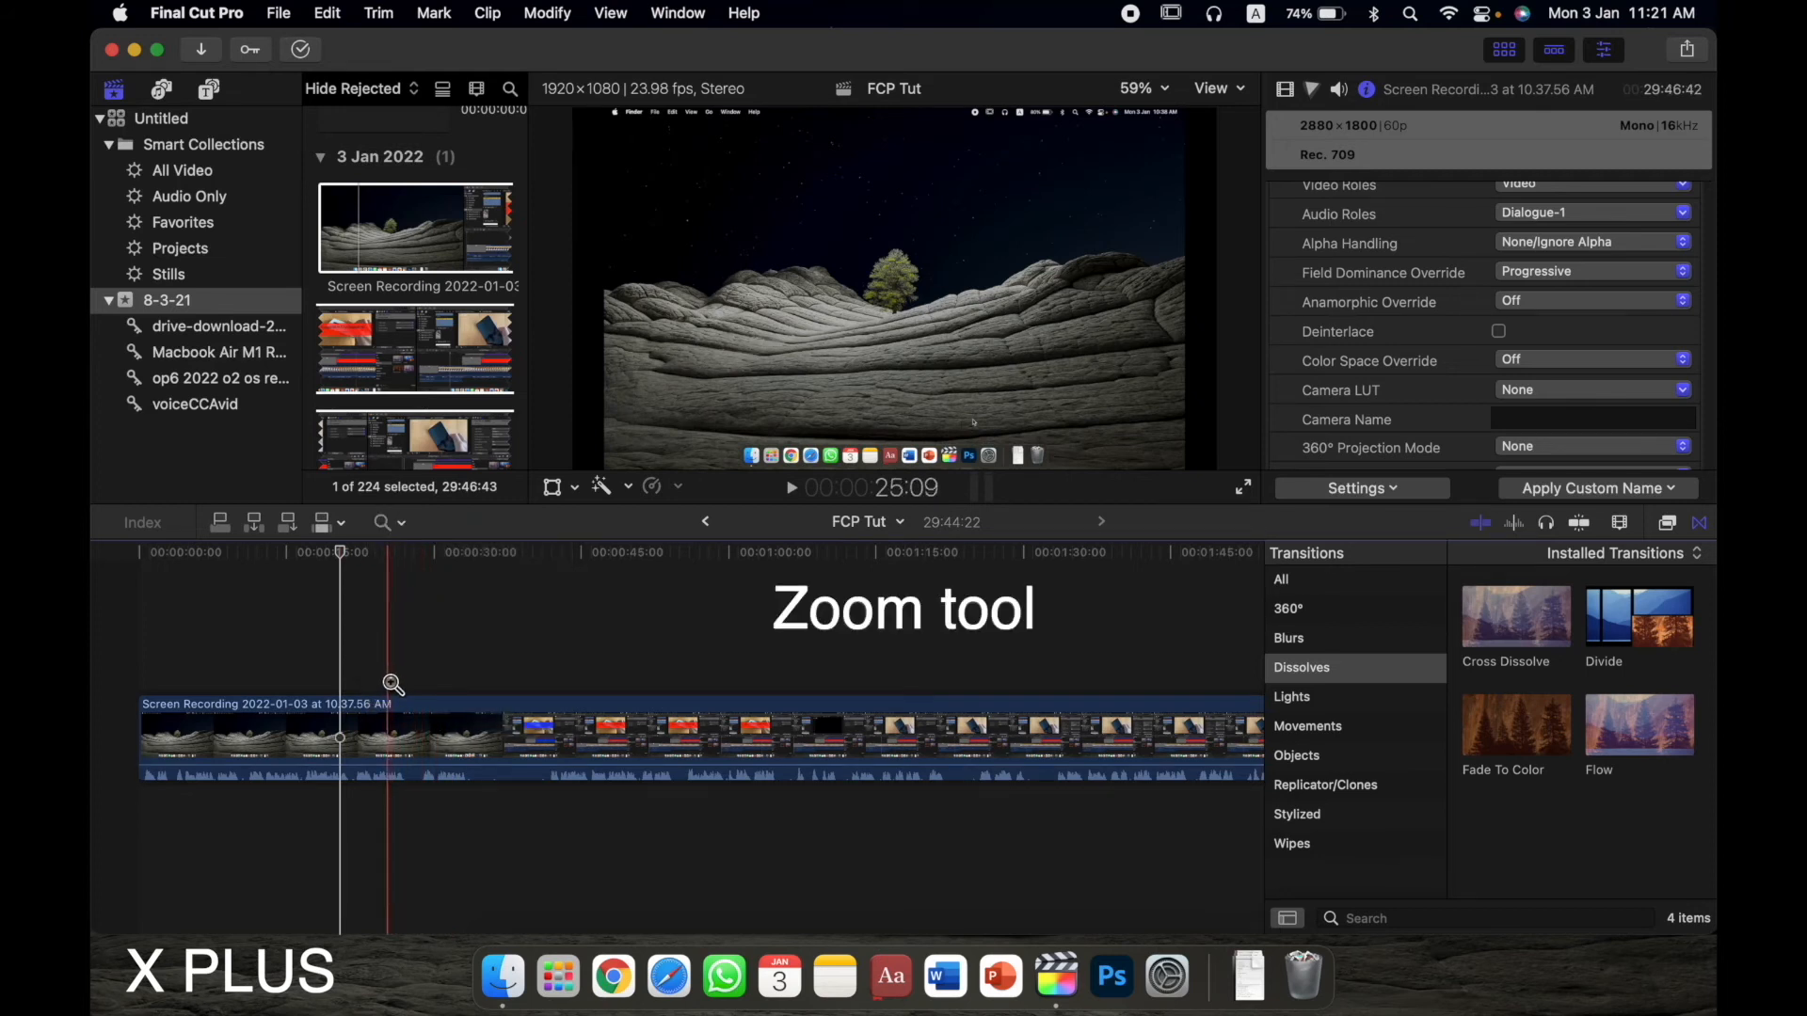
pyautogui.click(389, 689)
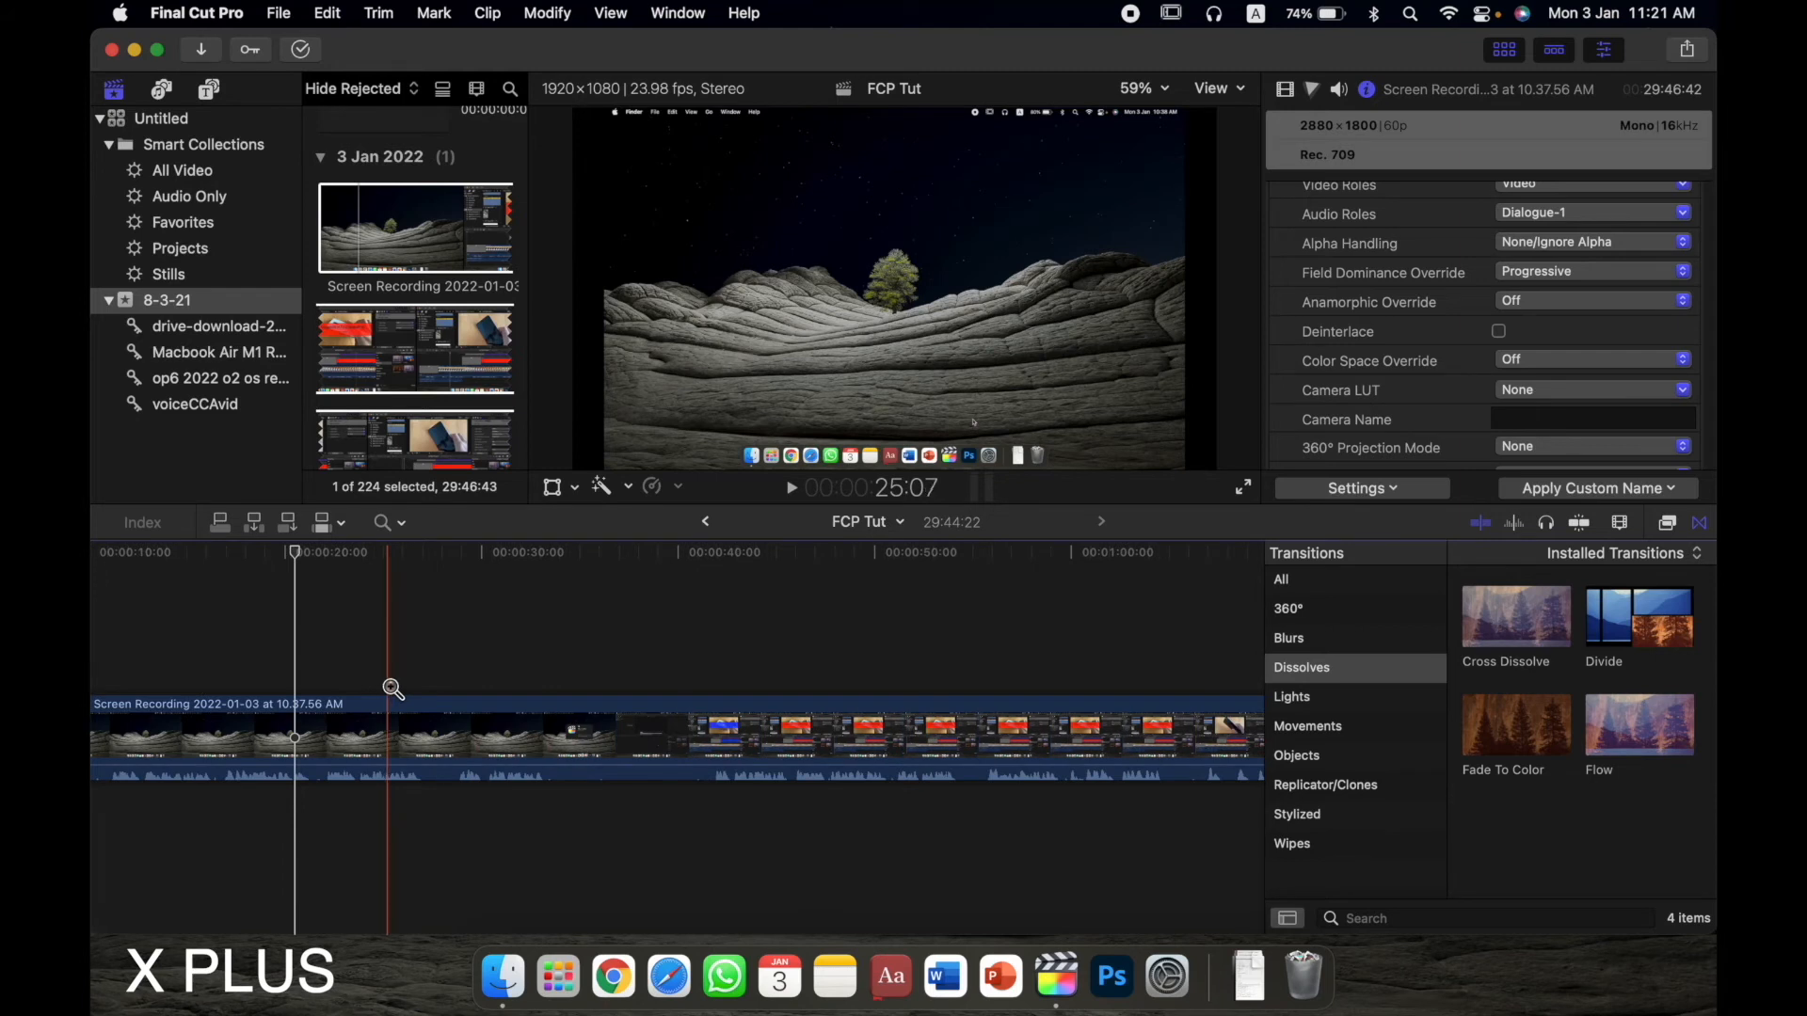
pyautogui.hscroll(-5, 393, 706)
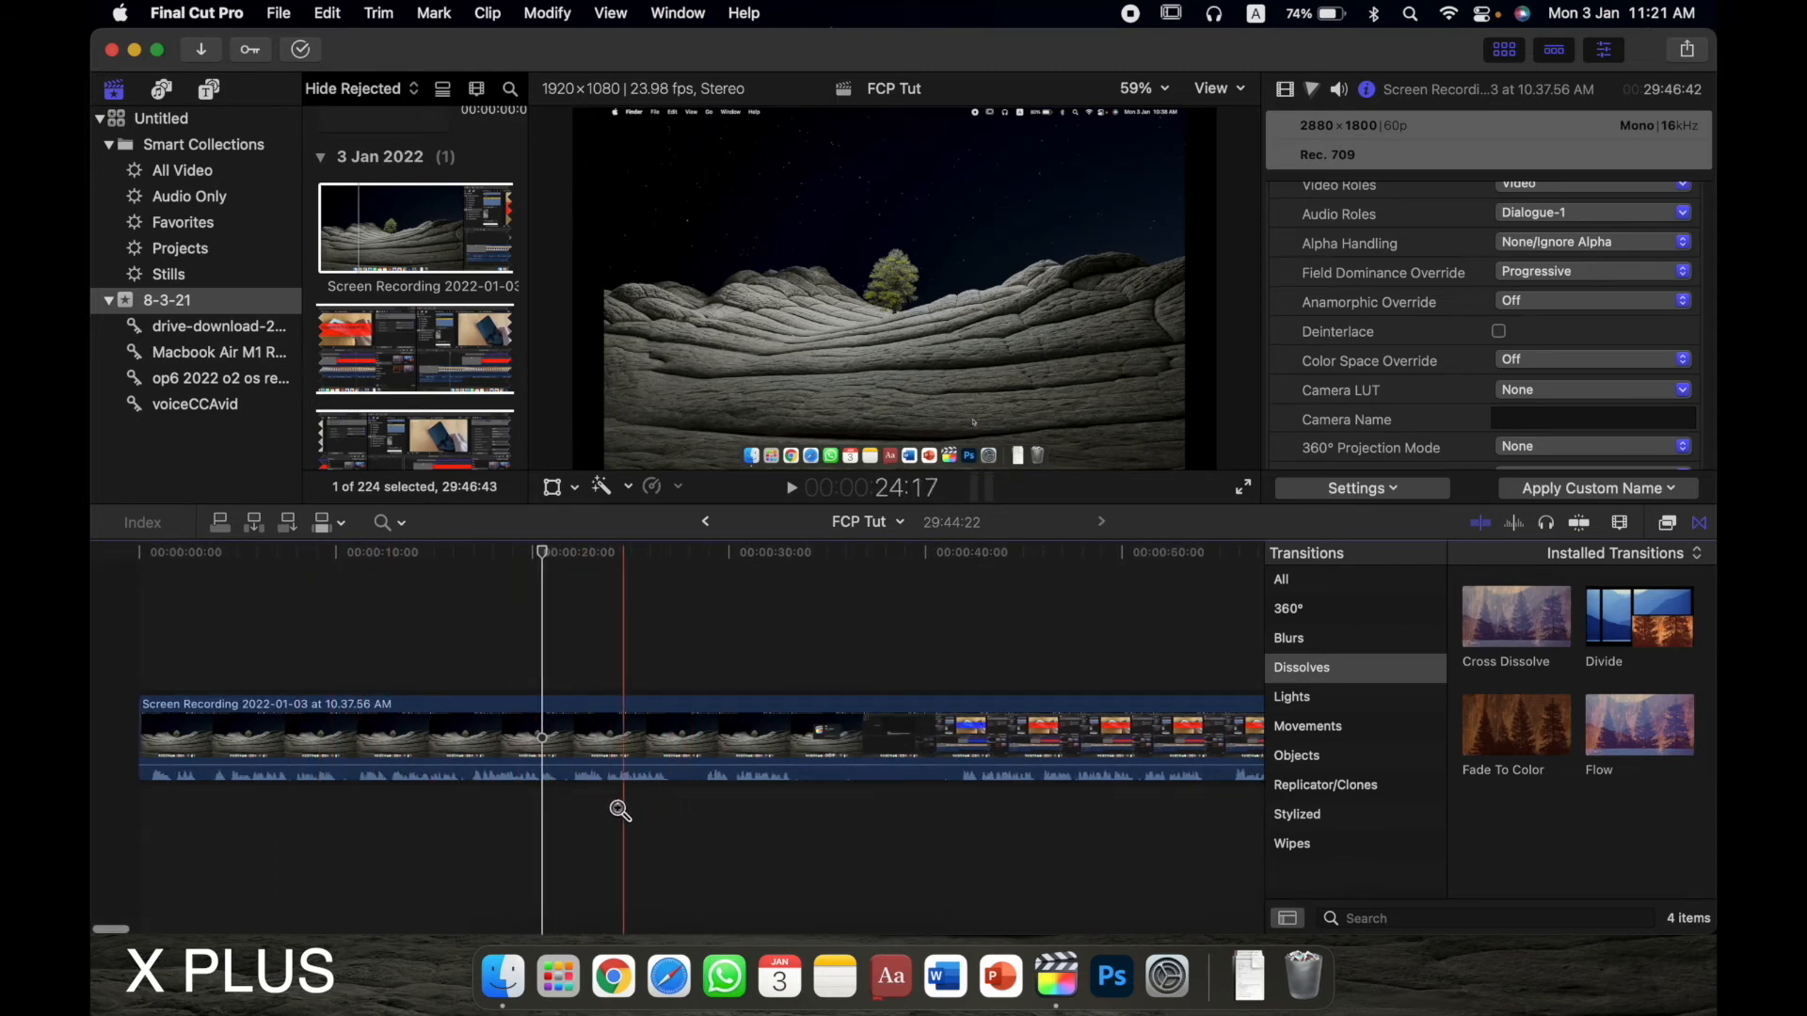
pyautogui.click(577, 815)
pyautogui.click(580, 818)
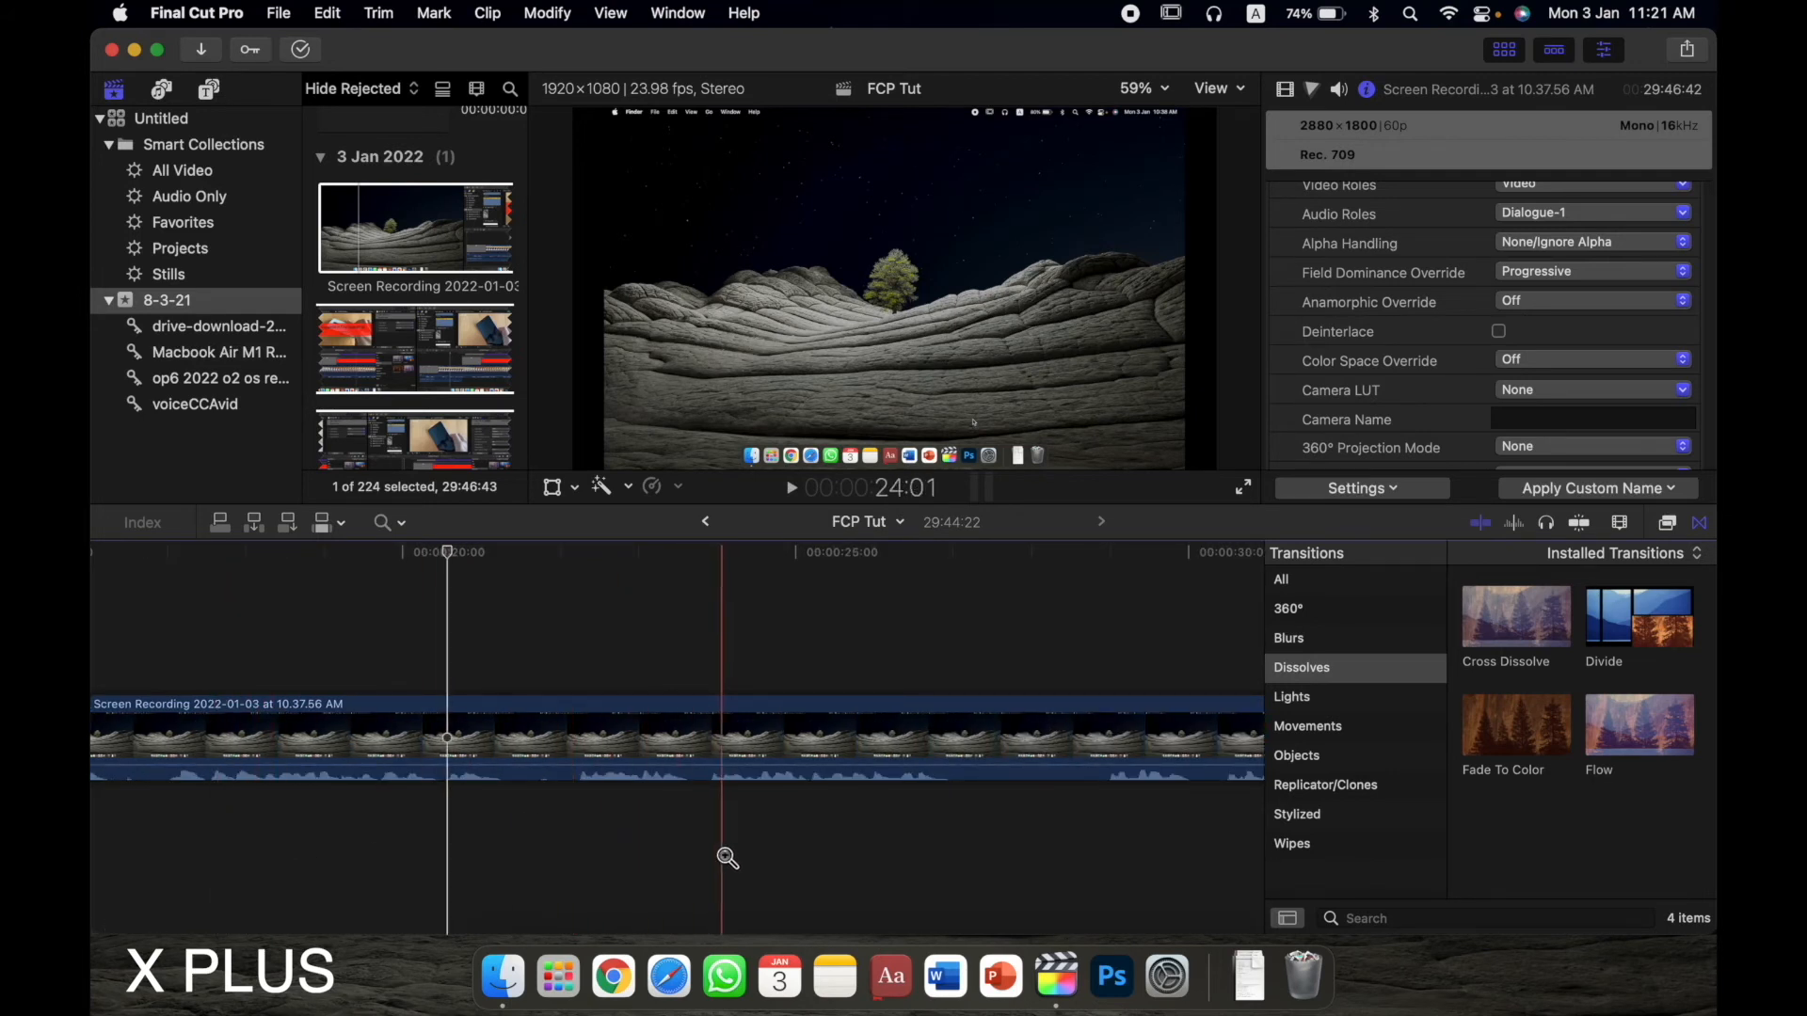
# - Pan the timeline to the beginning of the recording with the Hand tool, and return to the Select tool
pyautogui.click(389, 525)
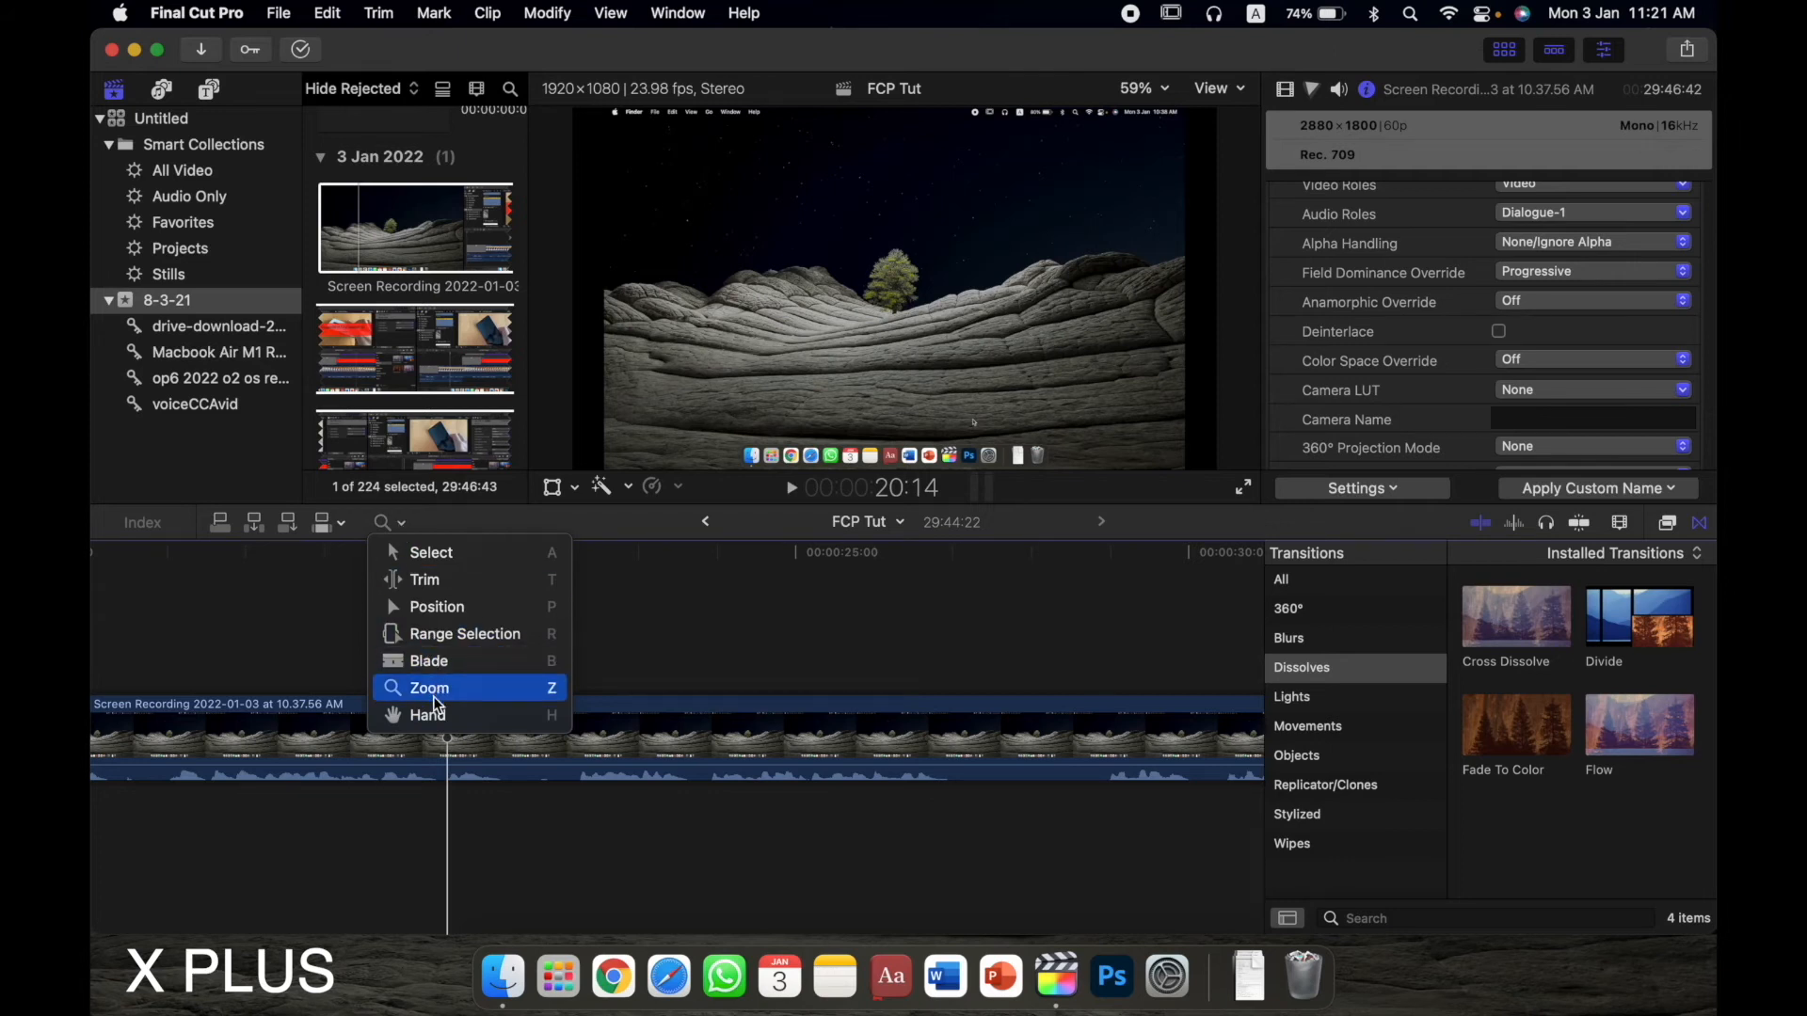
pyautogui.click(437, 720)
pyautogui.moveTo(414, 820); pyautogui.dragTo(809, 826)
pyautogui.moveTo(456, 844); pyautogui.dragTo(1082, 823)
pyautogui.moveTo(540, 850); pyautogui.dragTo(1097, 834)
pyautogui.moveTo(606, 838); pyautogui.dragTo(446, 851)
pyautogui.moveTo(798, 863); pyautogui.dragTo(1327, 883)
pyautogui.moveTo(461, 844); pyautogui.dragTo(1074, 844)
pyautogui.click(388, 522)
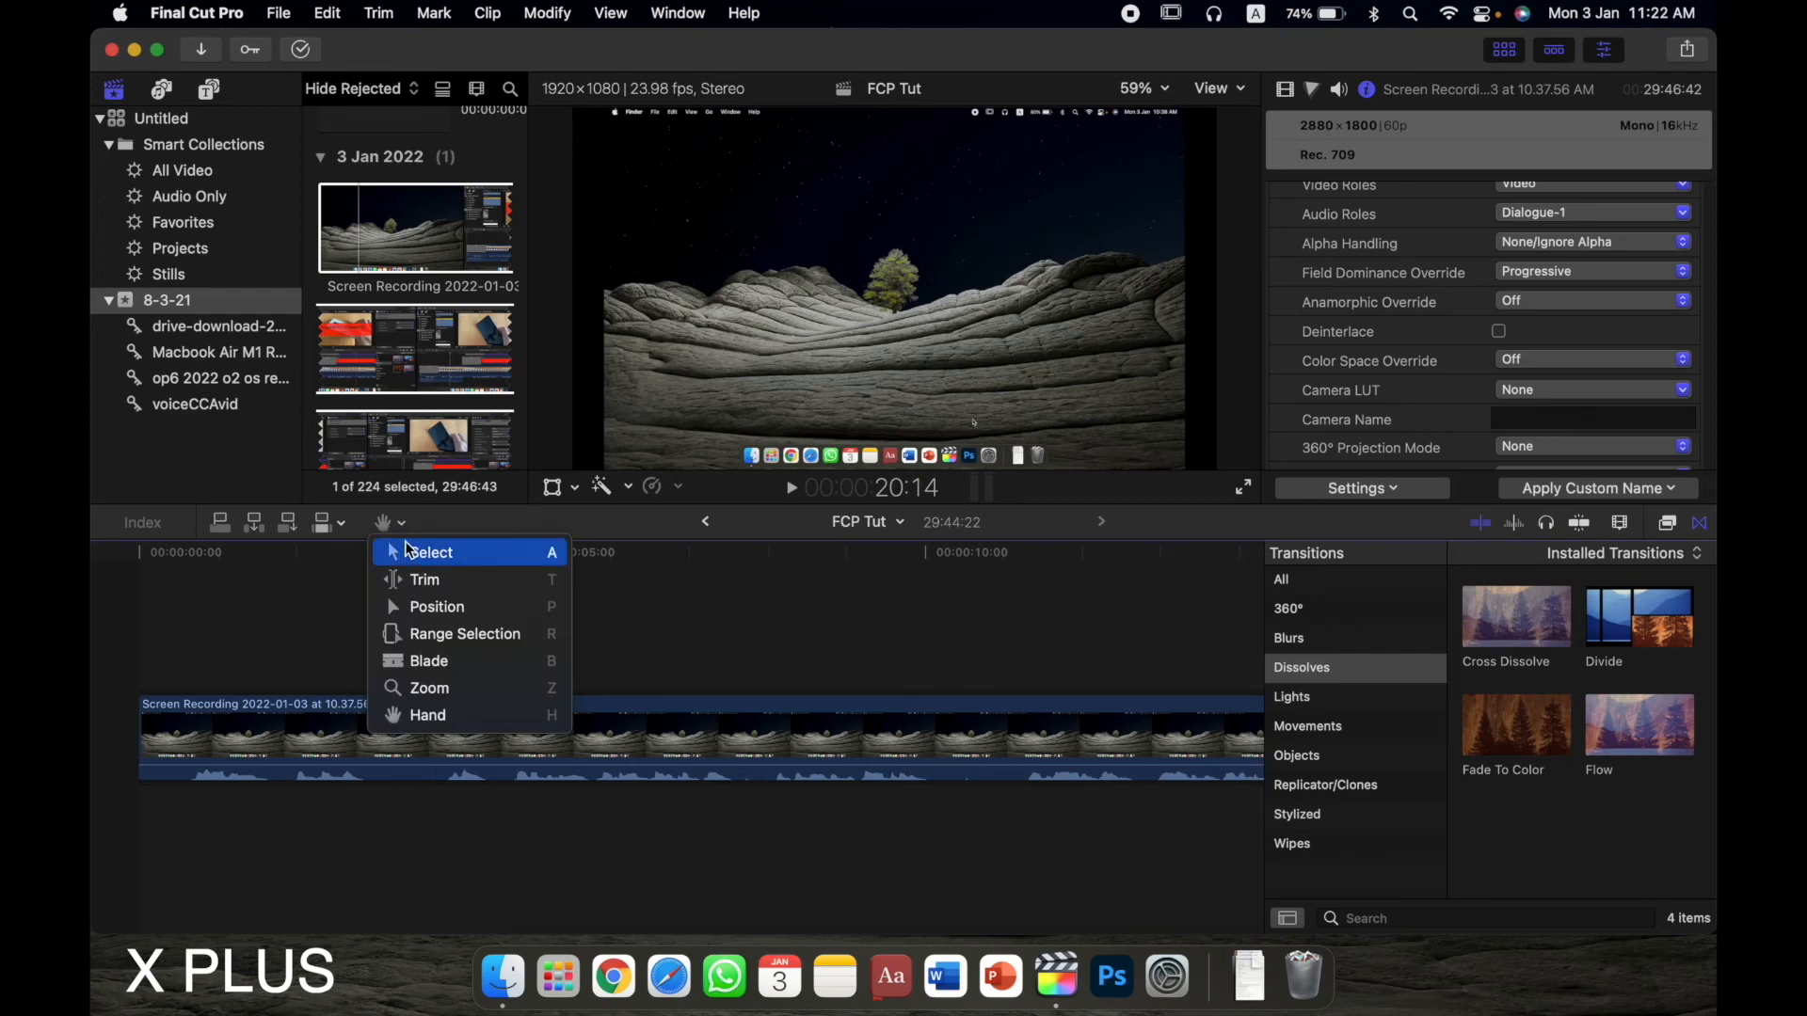
pyautogui.click(410, 552)
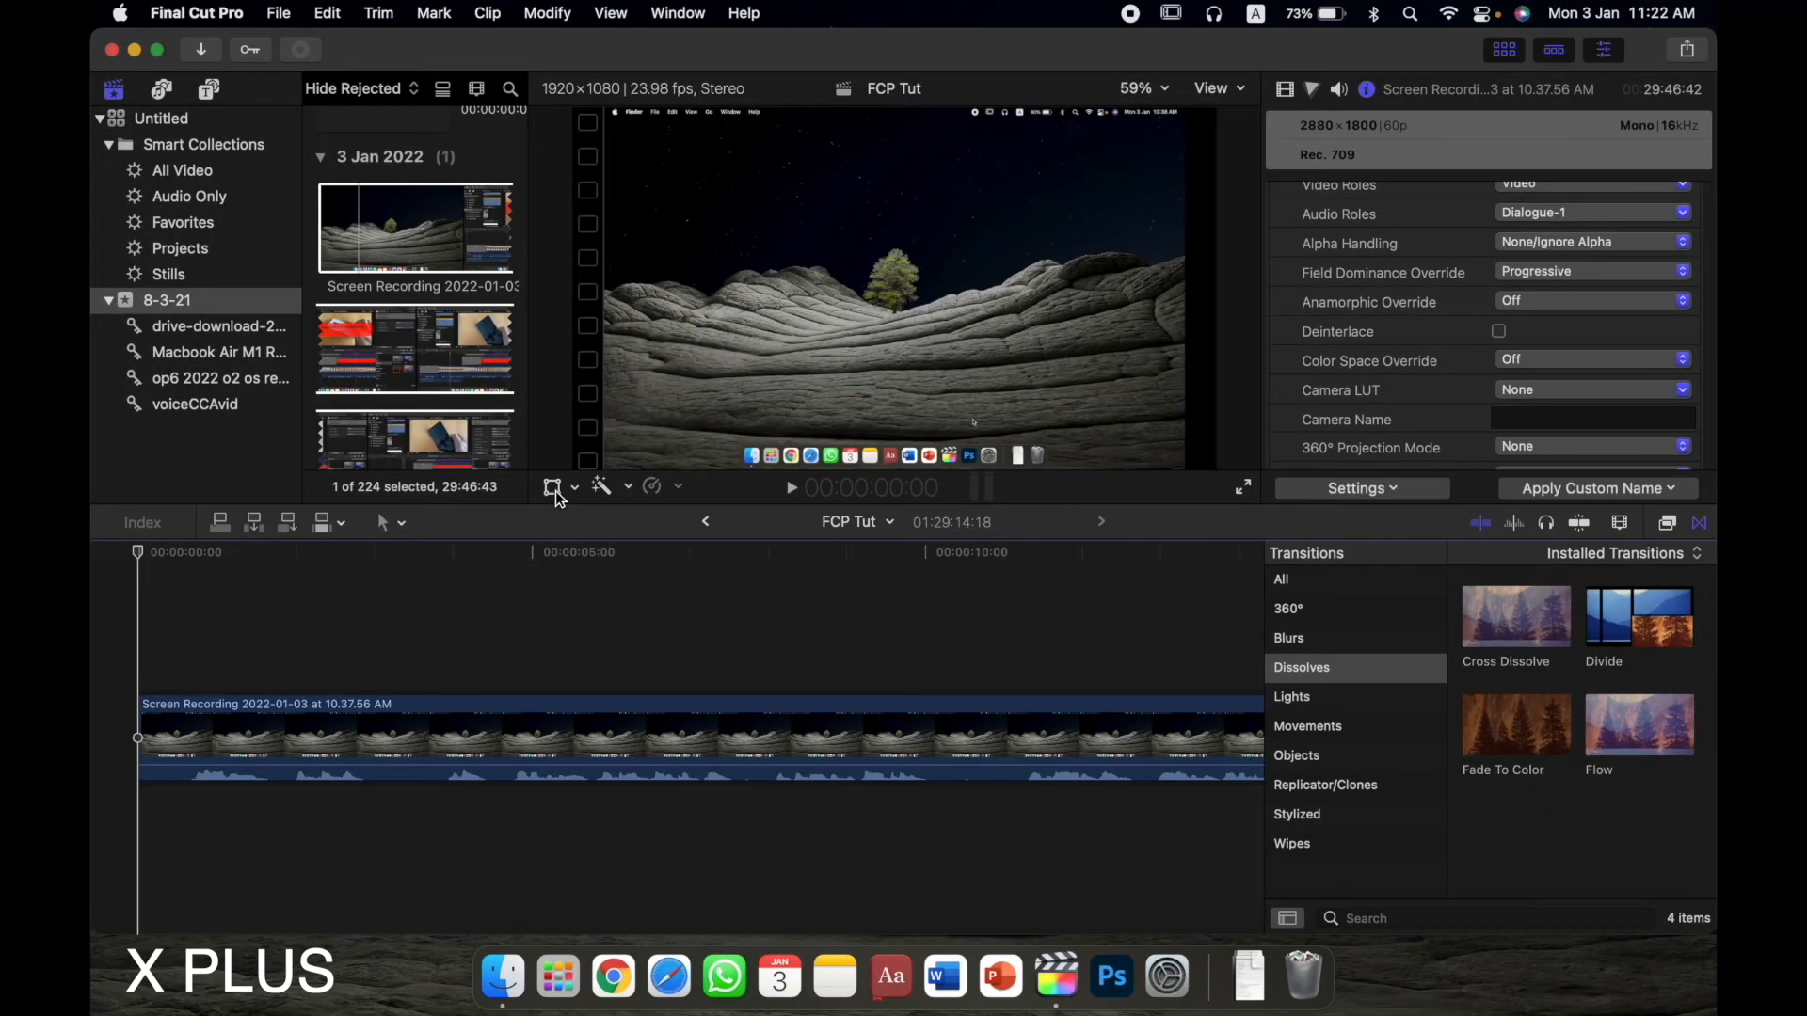
# - Show the recording's video properties and examine its Transform, Crop and Distort options
pyautogui.click(574, 488)
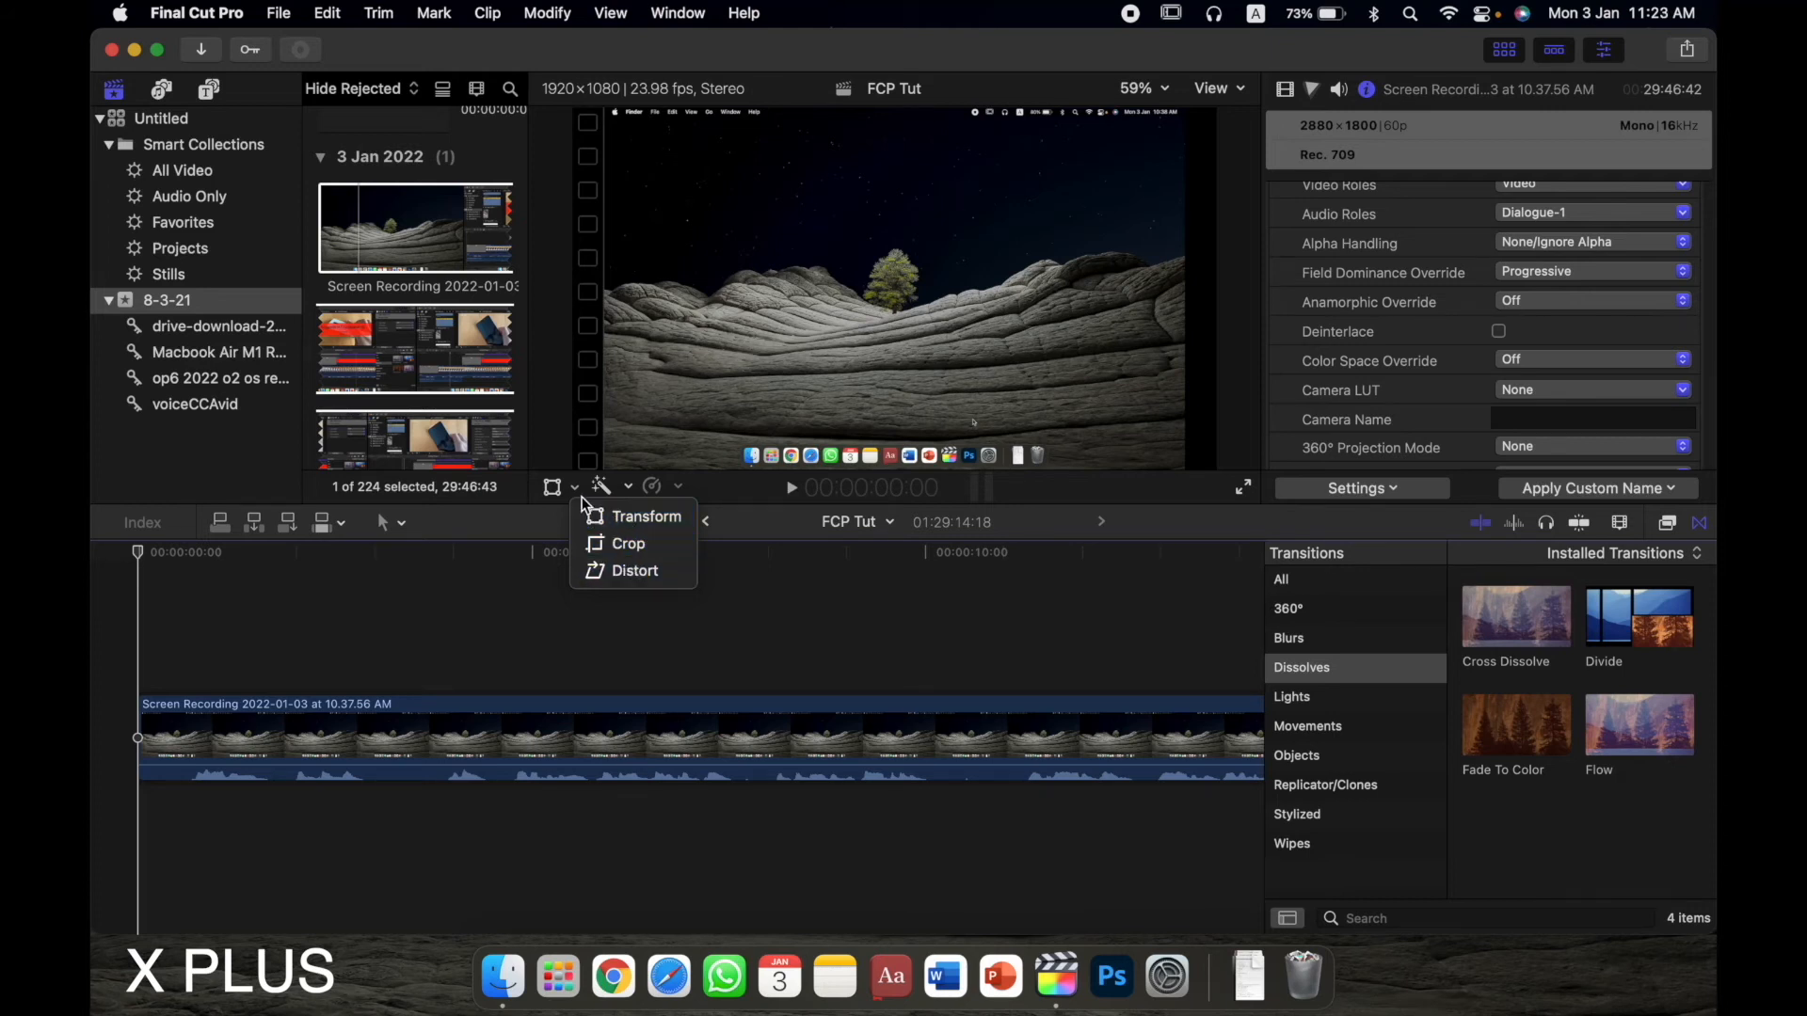
pyautogui.click(576, 491)
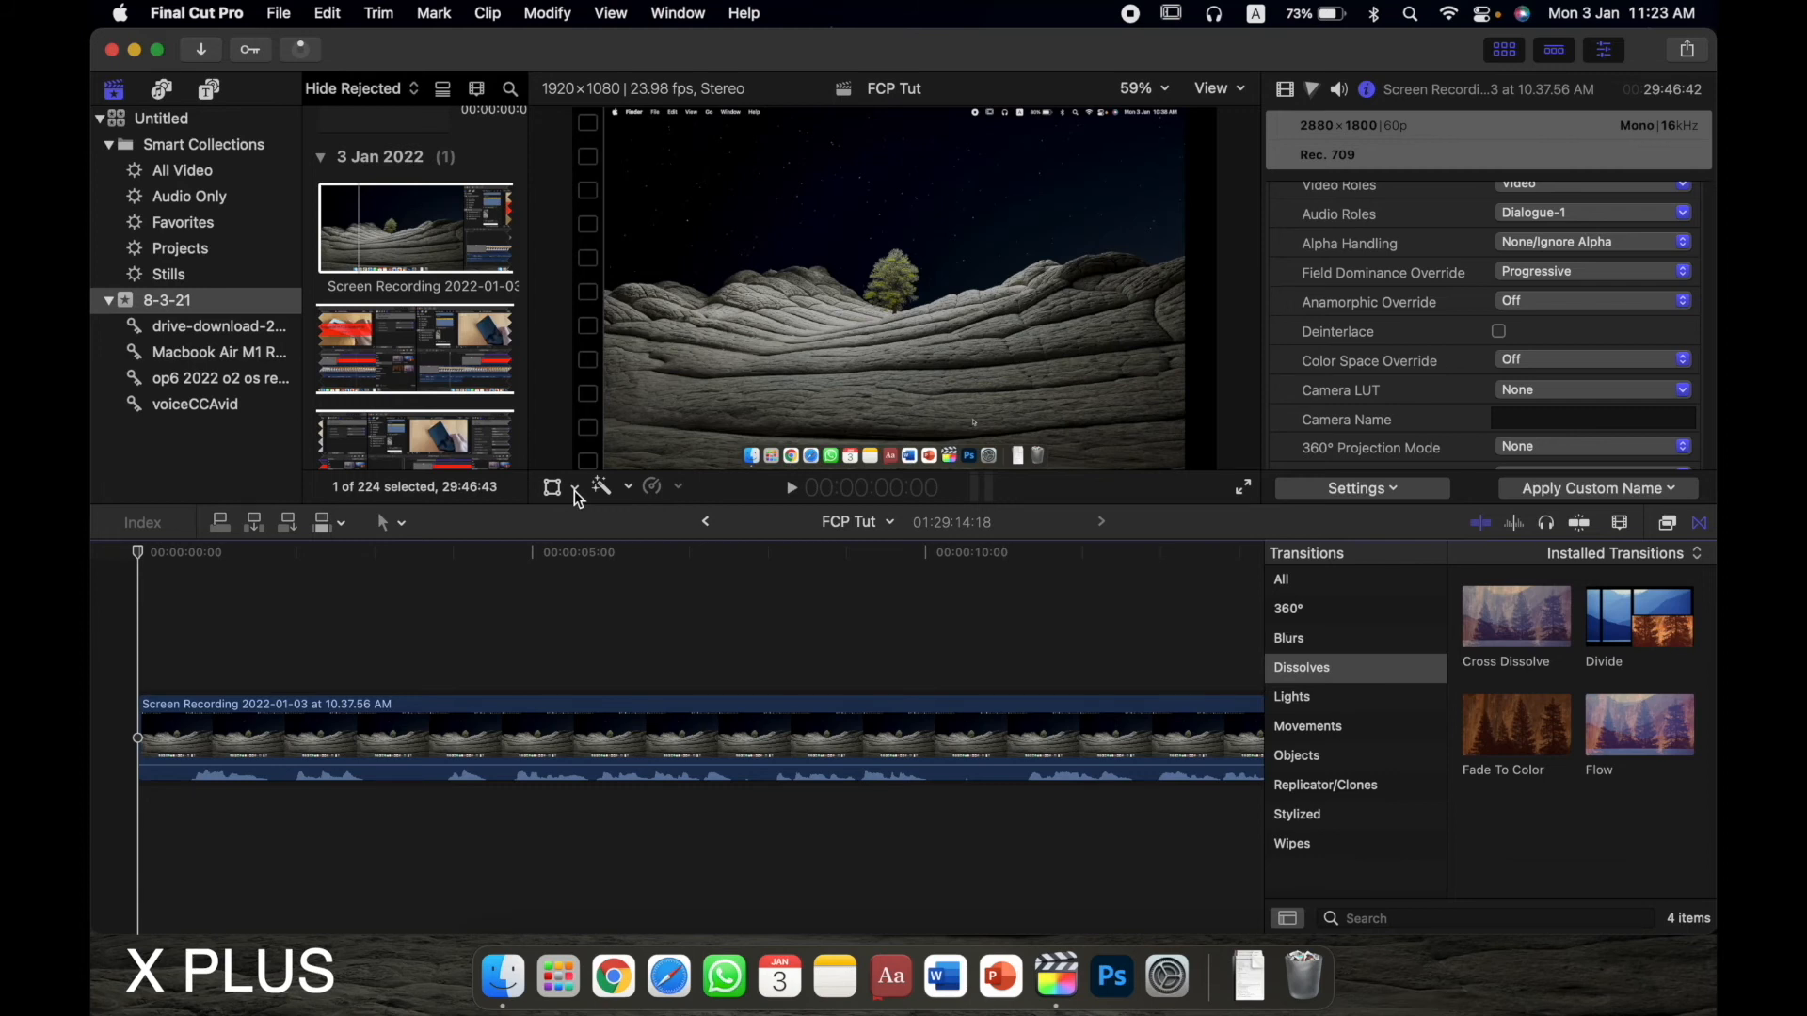
pyautogui.click(1286, 91)
pyautogui.scroll(-3, 1440, 311)
pyautogui.scroll(-4, 1450, 299)
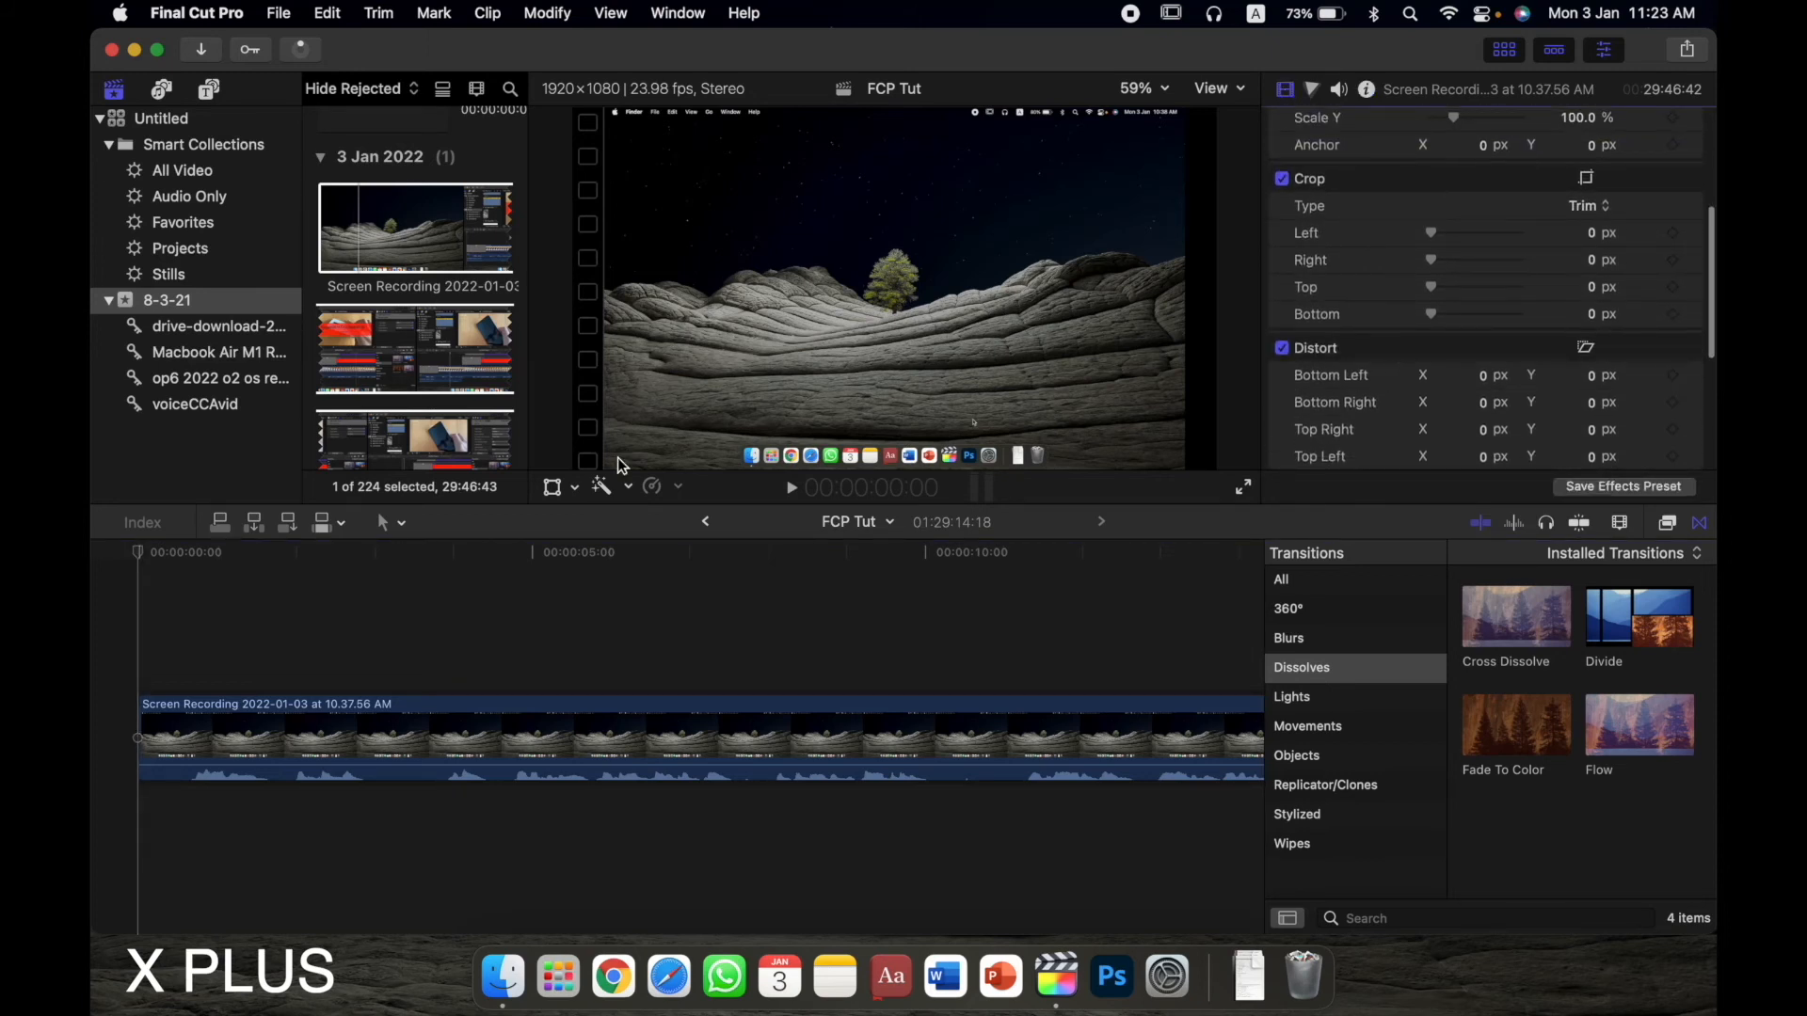
pyautogui.click(577, 489)
pyautogui.click(574, 490)
# - Turn on the Transform controls for the first clip in the timeline and set the viewer zoom to 50%
pyautogui.click(377, 722)
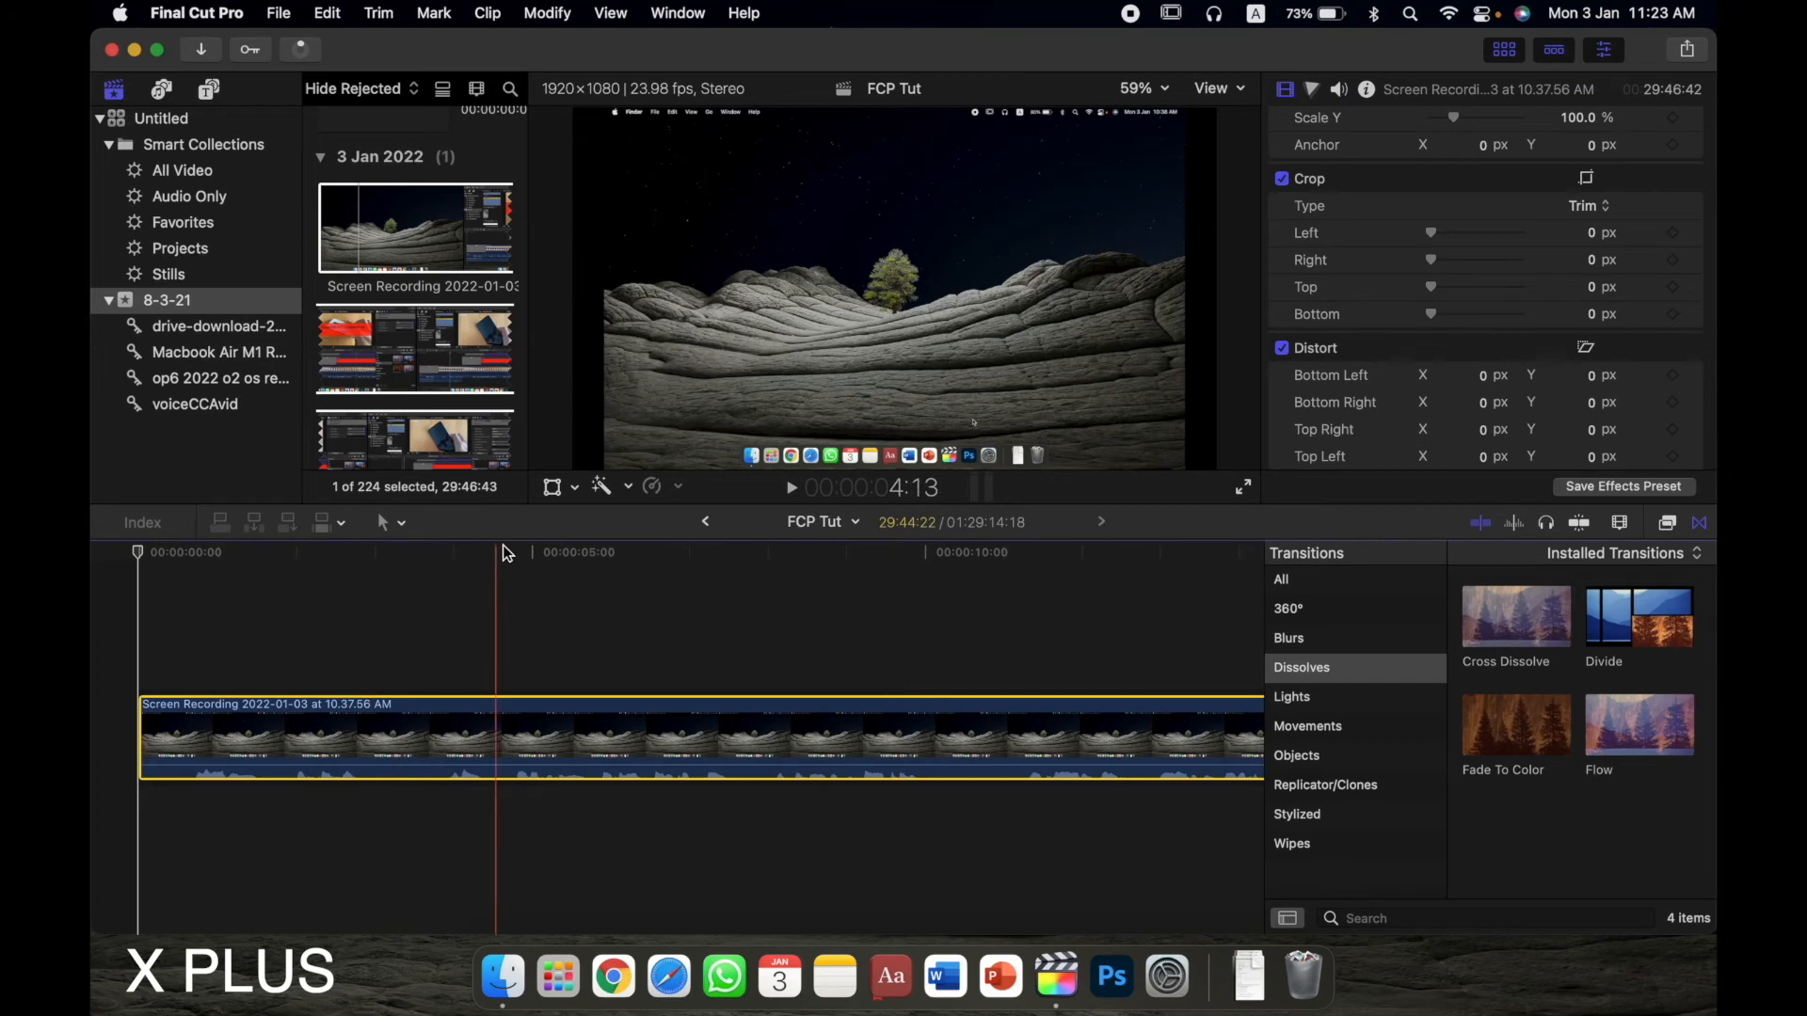
pyautogui.click(570, 491)
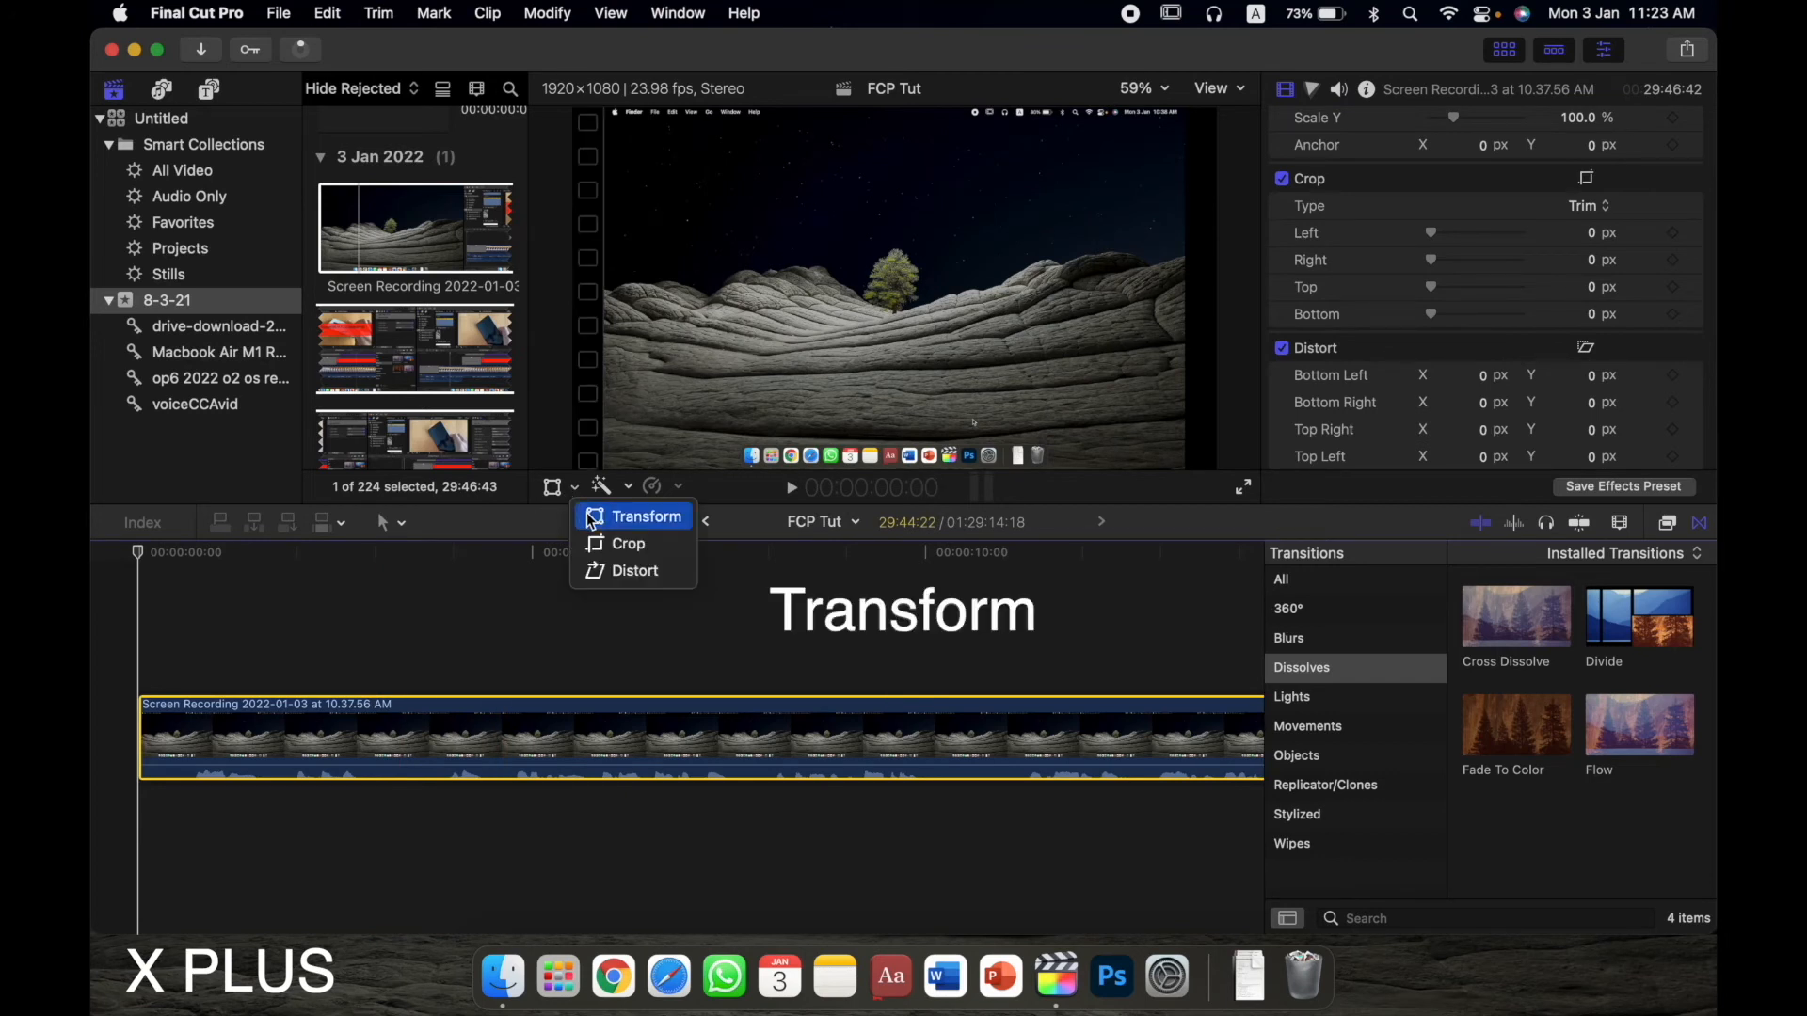
pyautogui.click(591, 511)
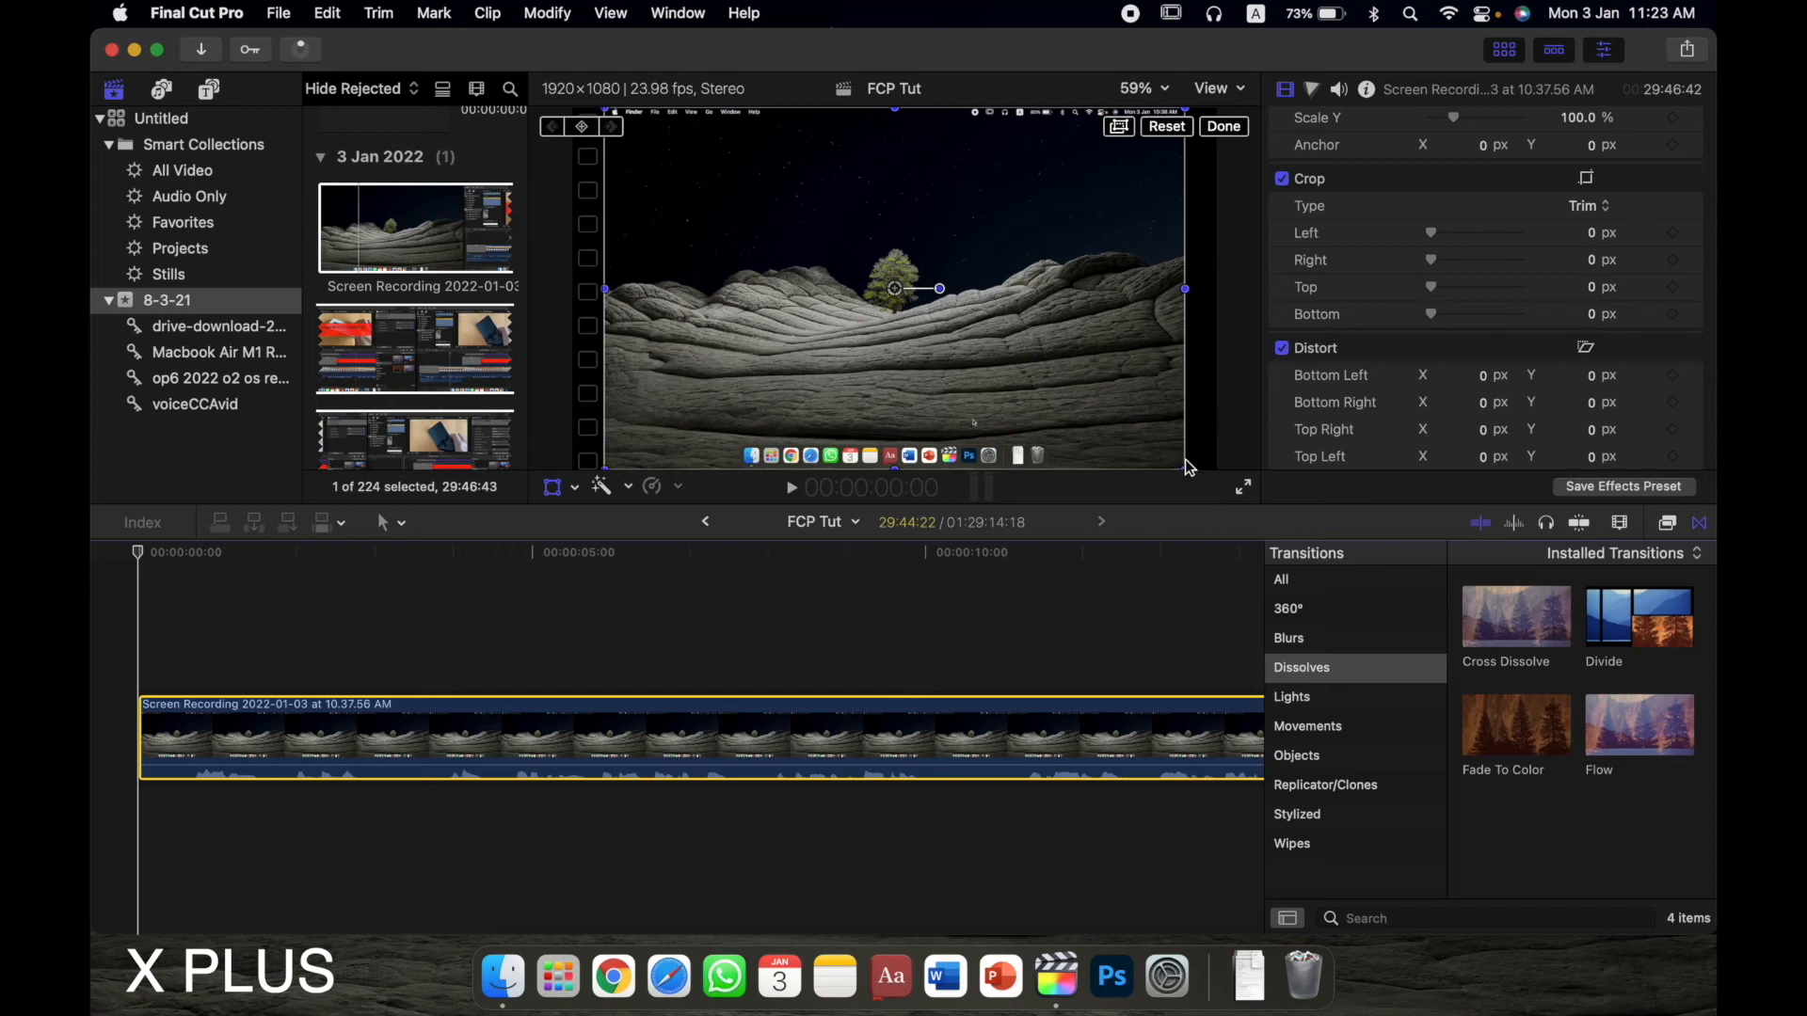
pyautogui.click(1165, 90)
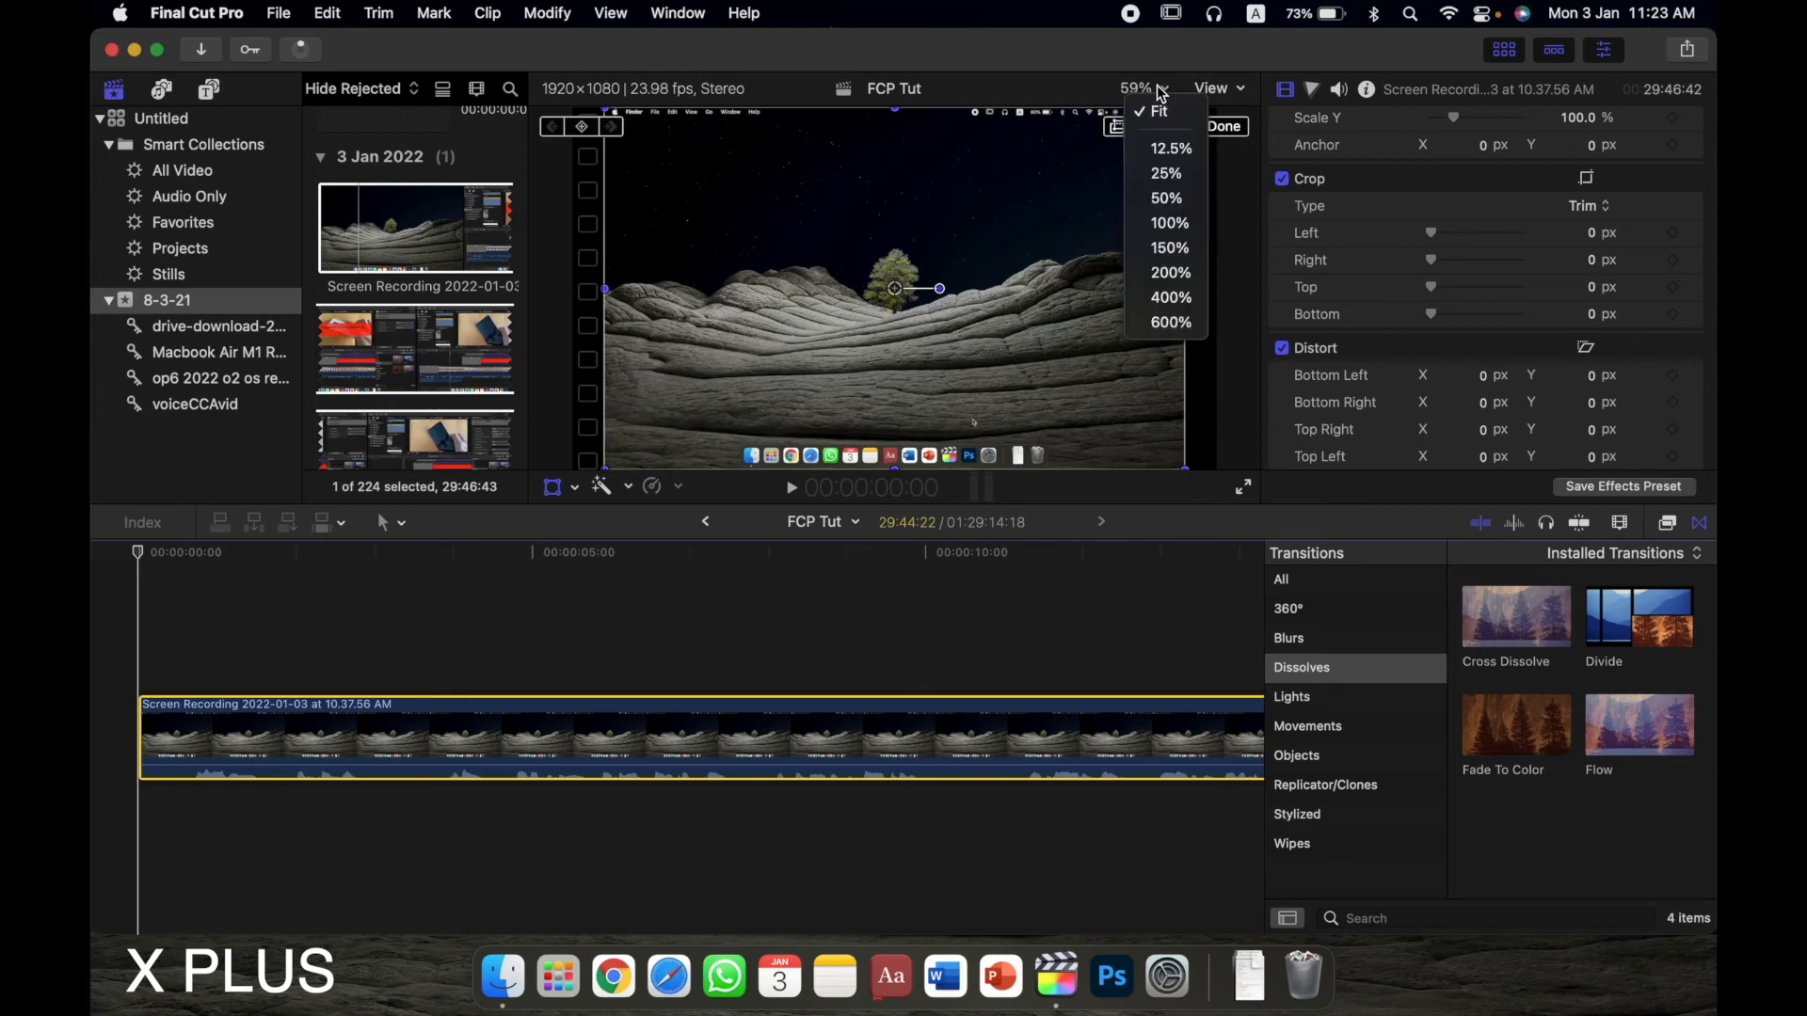
pyautogui.click(1183, 202)
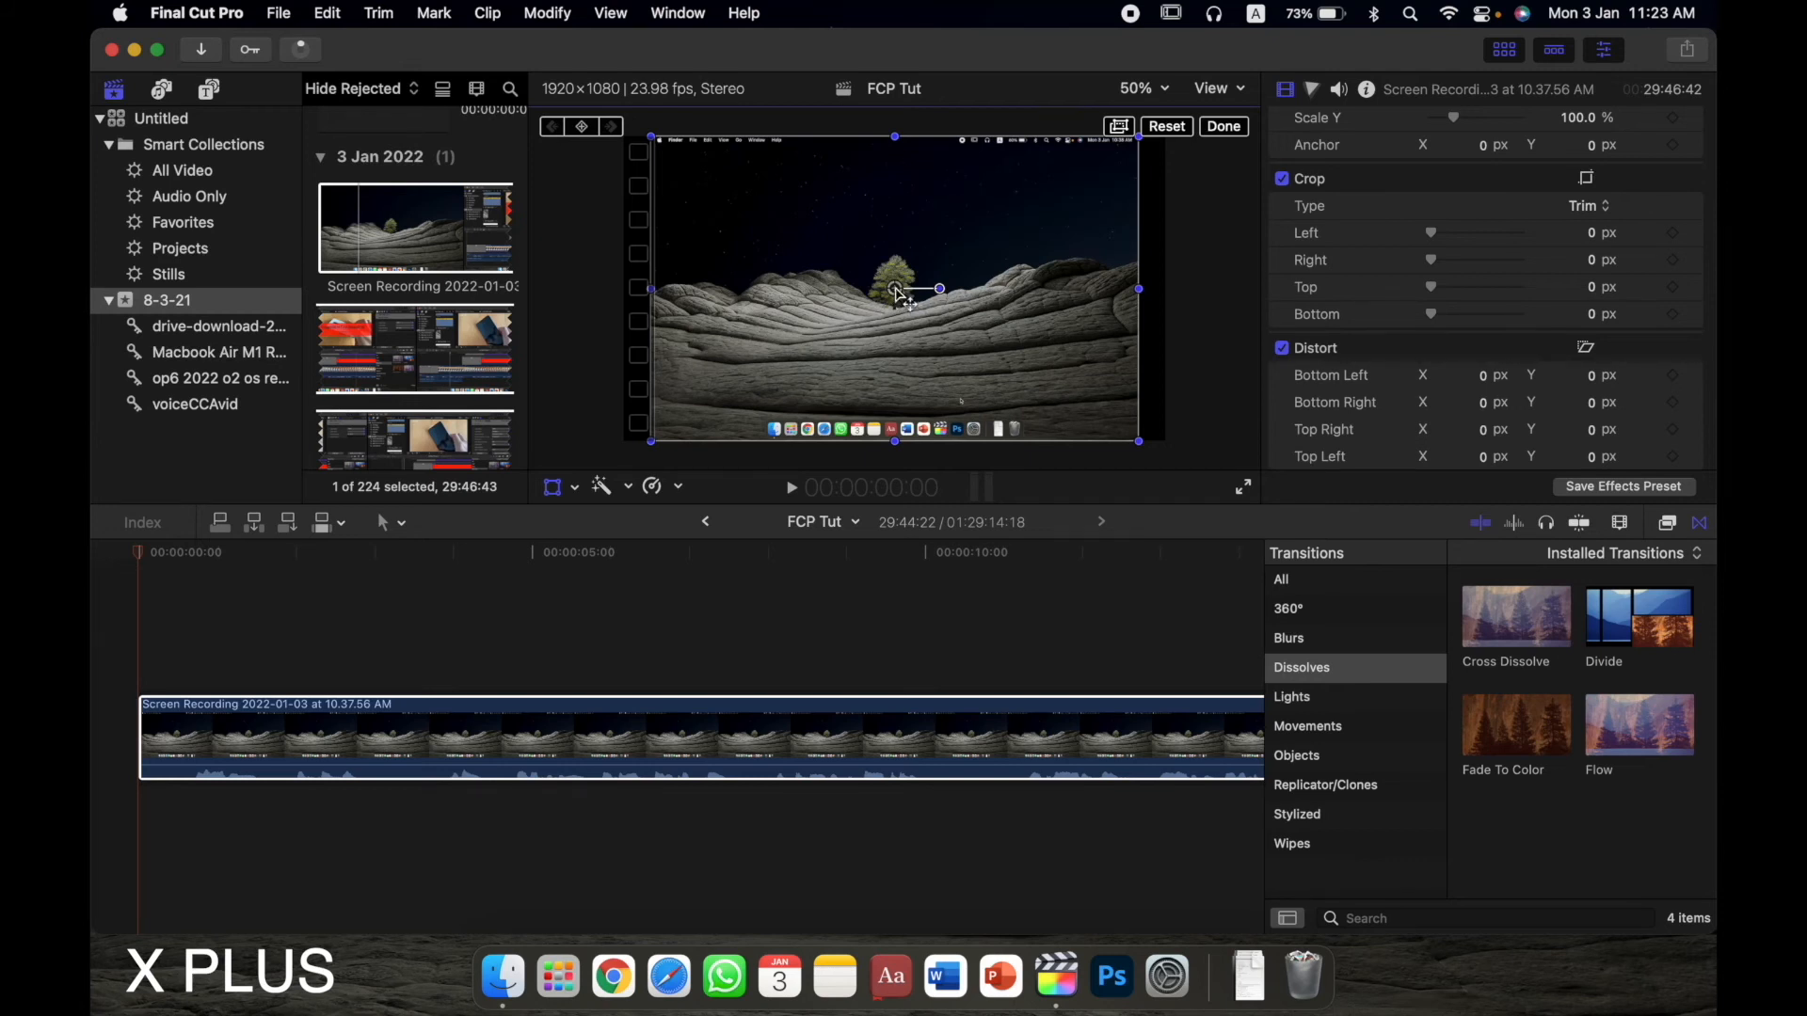
# - Try moving and slightly rotating the clip with the on-screen Transform handles, and reset the transformation
pyautogui.moveTo(904, 300)
pyautogui.mouseDown()
pyautogui.moveTo(879, 291)
pyautogui.moveTo(907, 273)
pyautogui.moveTo(895, 311)
pyautogui.moveTo(903, 282)
pyautogui.moveTo(899, 297)
pyautogui.mouseUp()
pyautogui.moveTo(946, 295)
pyautogui.mouseDown()
pyautogui.moveTo(969, 331)
pyautogui.moveTo(925, 369)
pyautogui.moveTo(865, 369)
pyautogui.moveTo(820, 328)
pyautogui.moveTo(833, 266)
pyautogui.moveTo(913, 243)
pyautogui.moveTo(944, 293)
pyautogui.mouseUp()
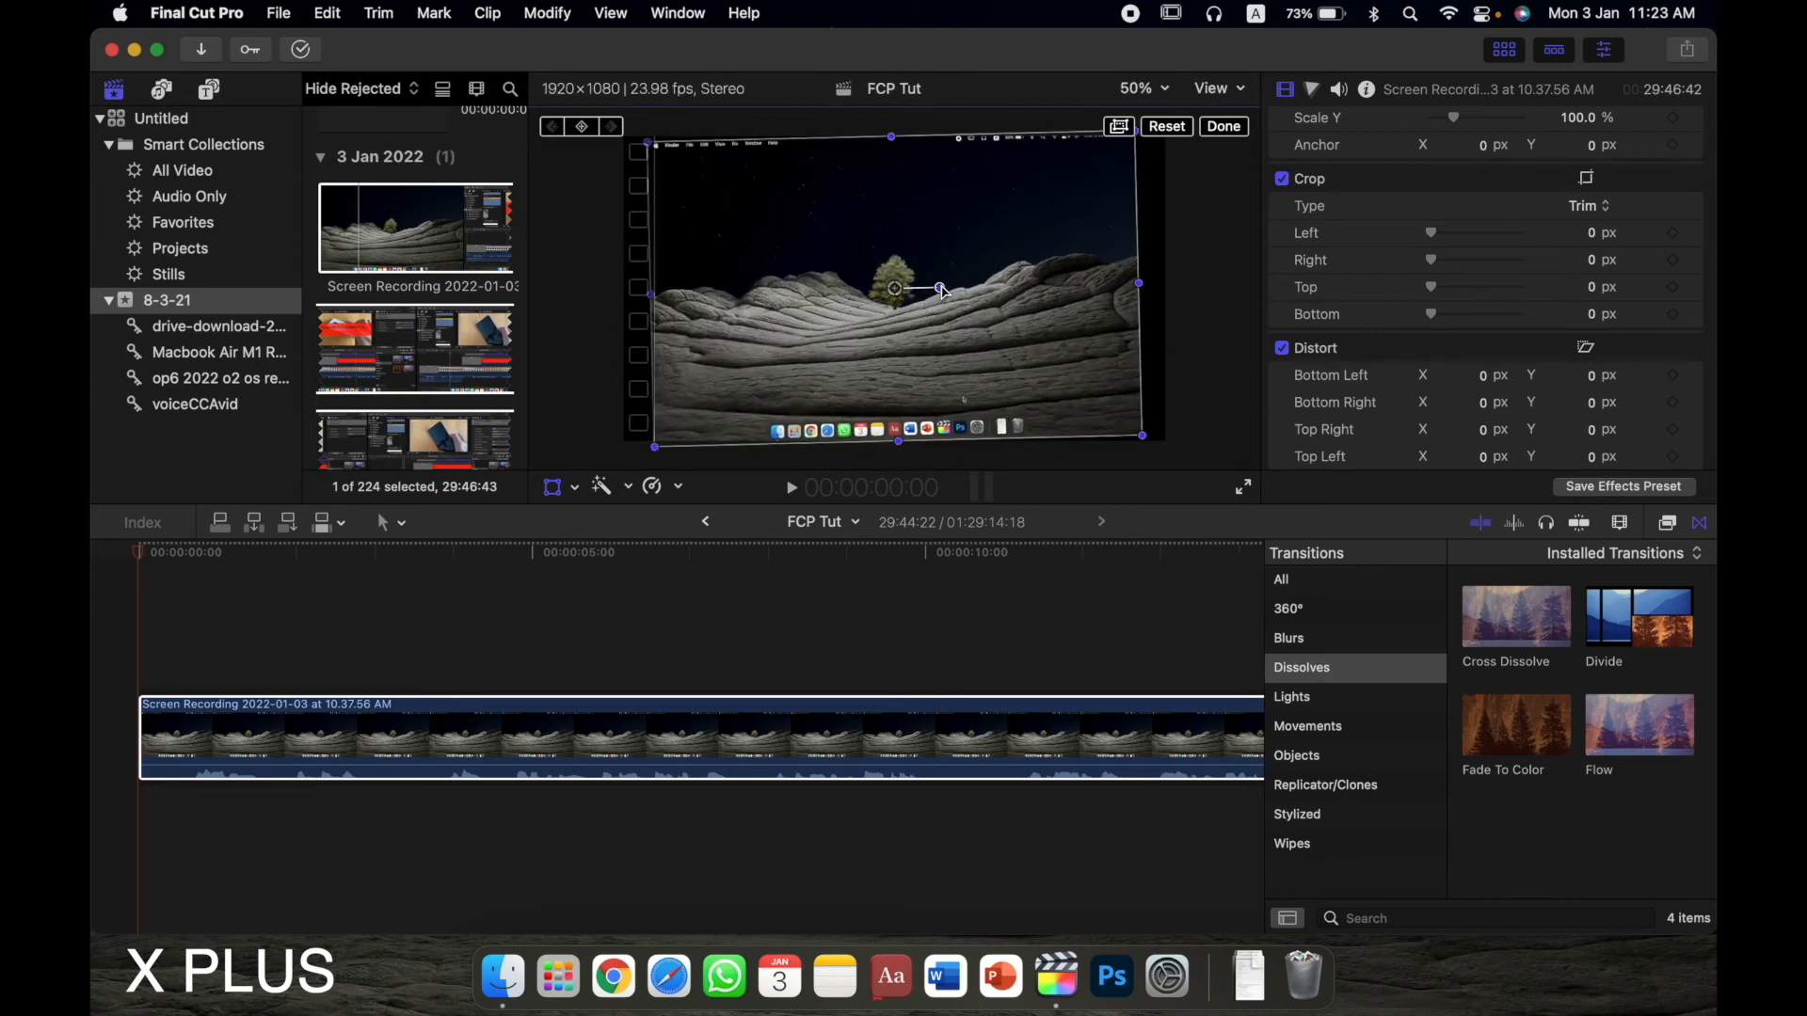
pyautogui.click(1172, 129)
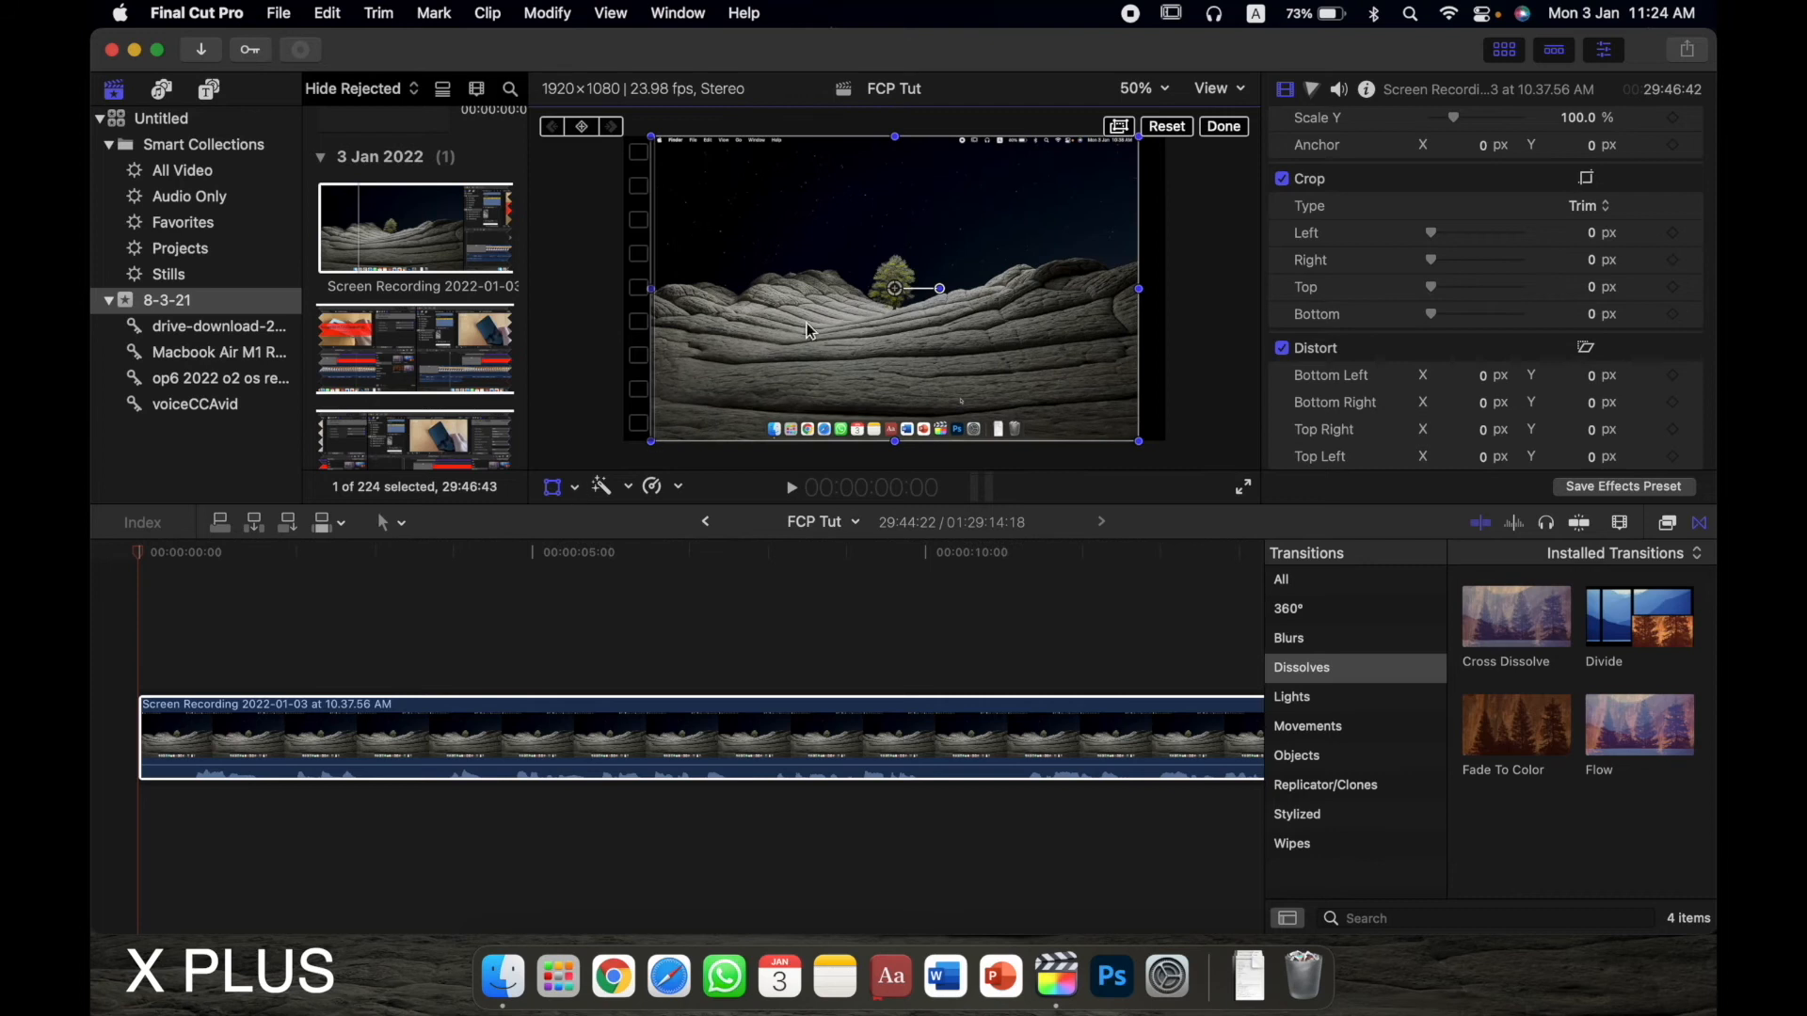
# - Try trimming the left edge of the clip's picture with the Crop tool's Trim mode, and reset the trim
pyautogui.click(575, 487)
pyautogui.click(617, 544)
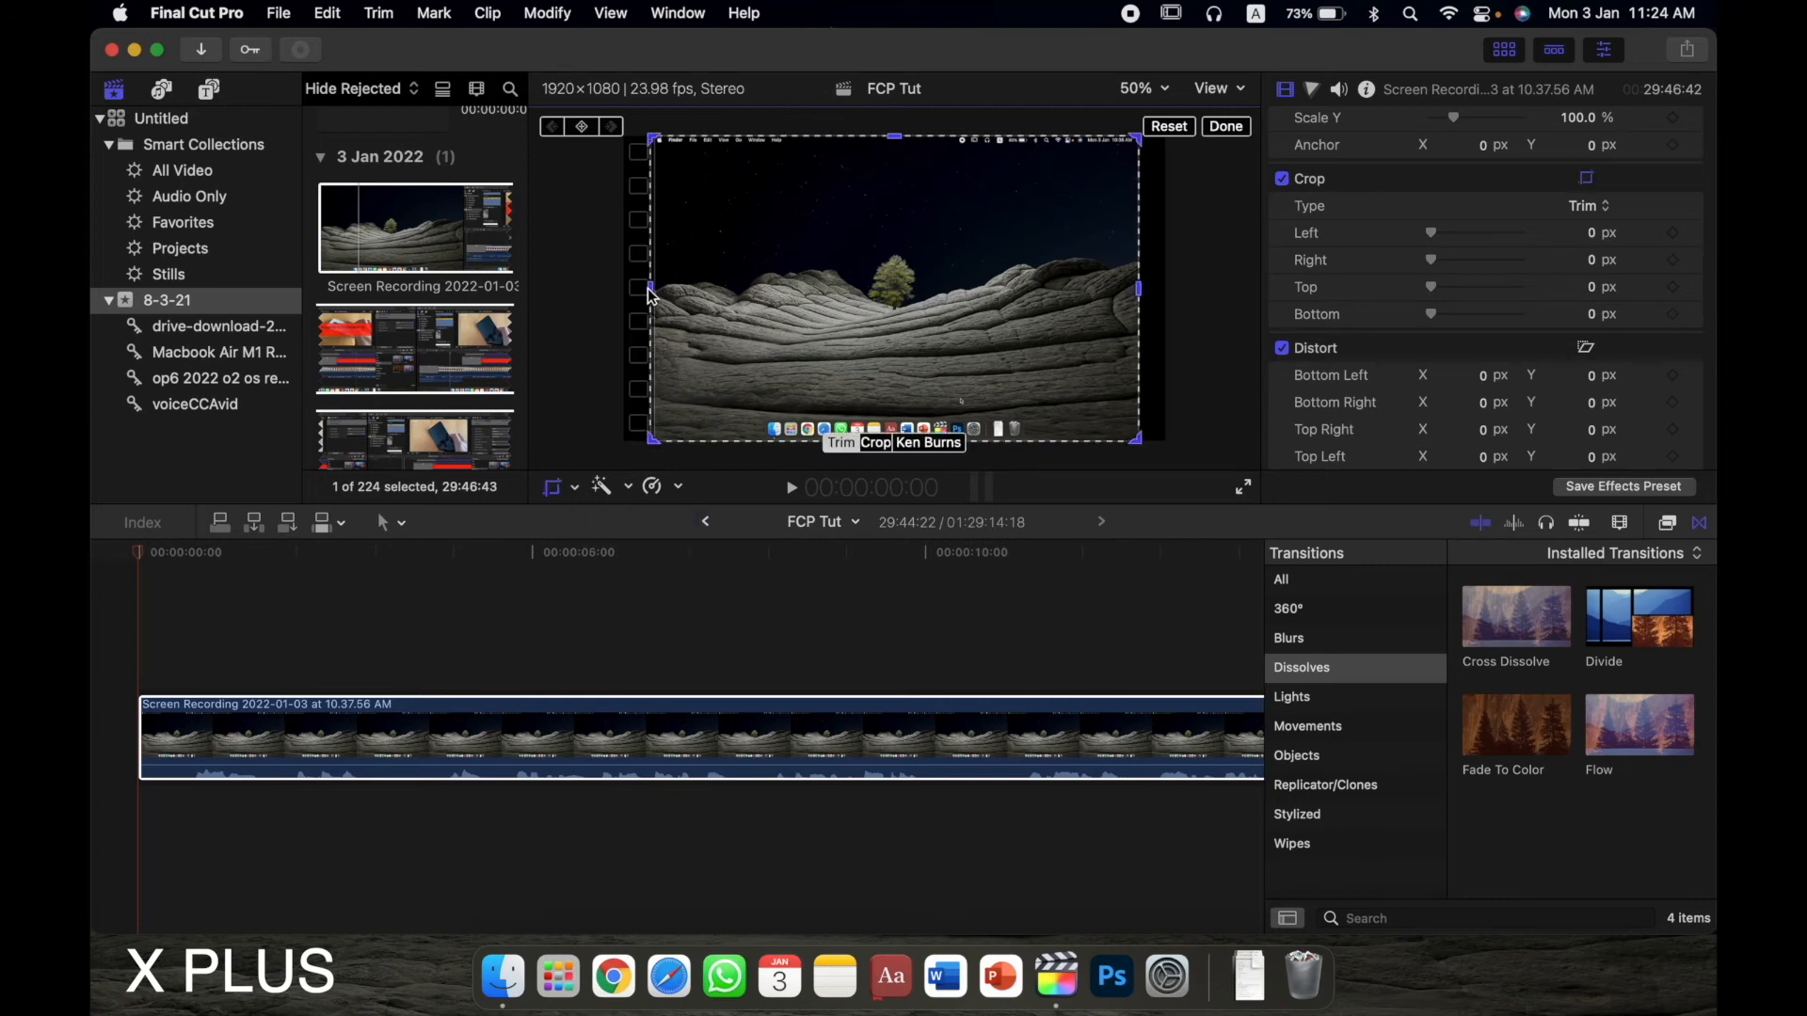
pyautogui.moveTo(656, 299)
pyautogui.mouseDown()
pyautogui.moveTo(825, 301)
pyautogui.moveTo(674, 301)
pyautogui.mouseUp()
pyautogui.click(1173, 127)
# - Switch the clip's crop type to Crop and reset the frame after trying a slightly smaller crop from its lower-right corner
pyautogui.click(892, 449)
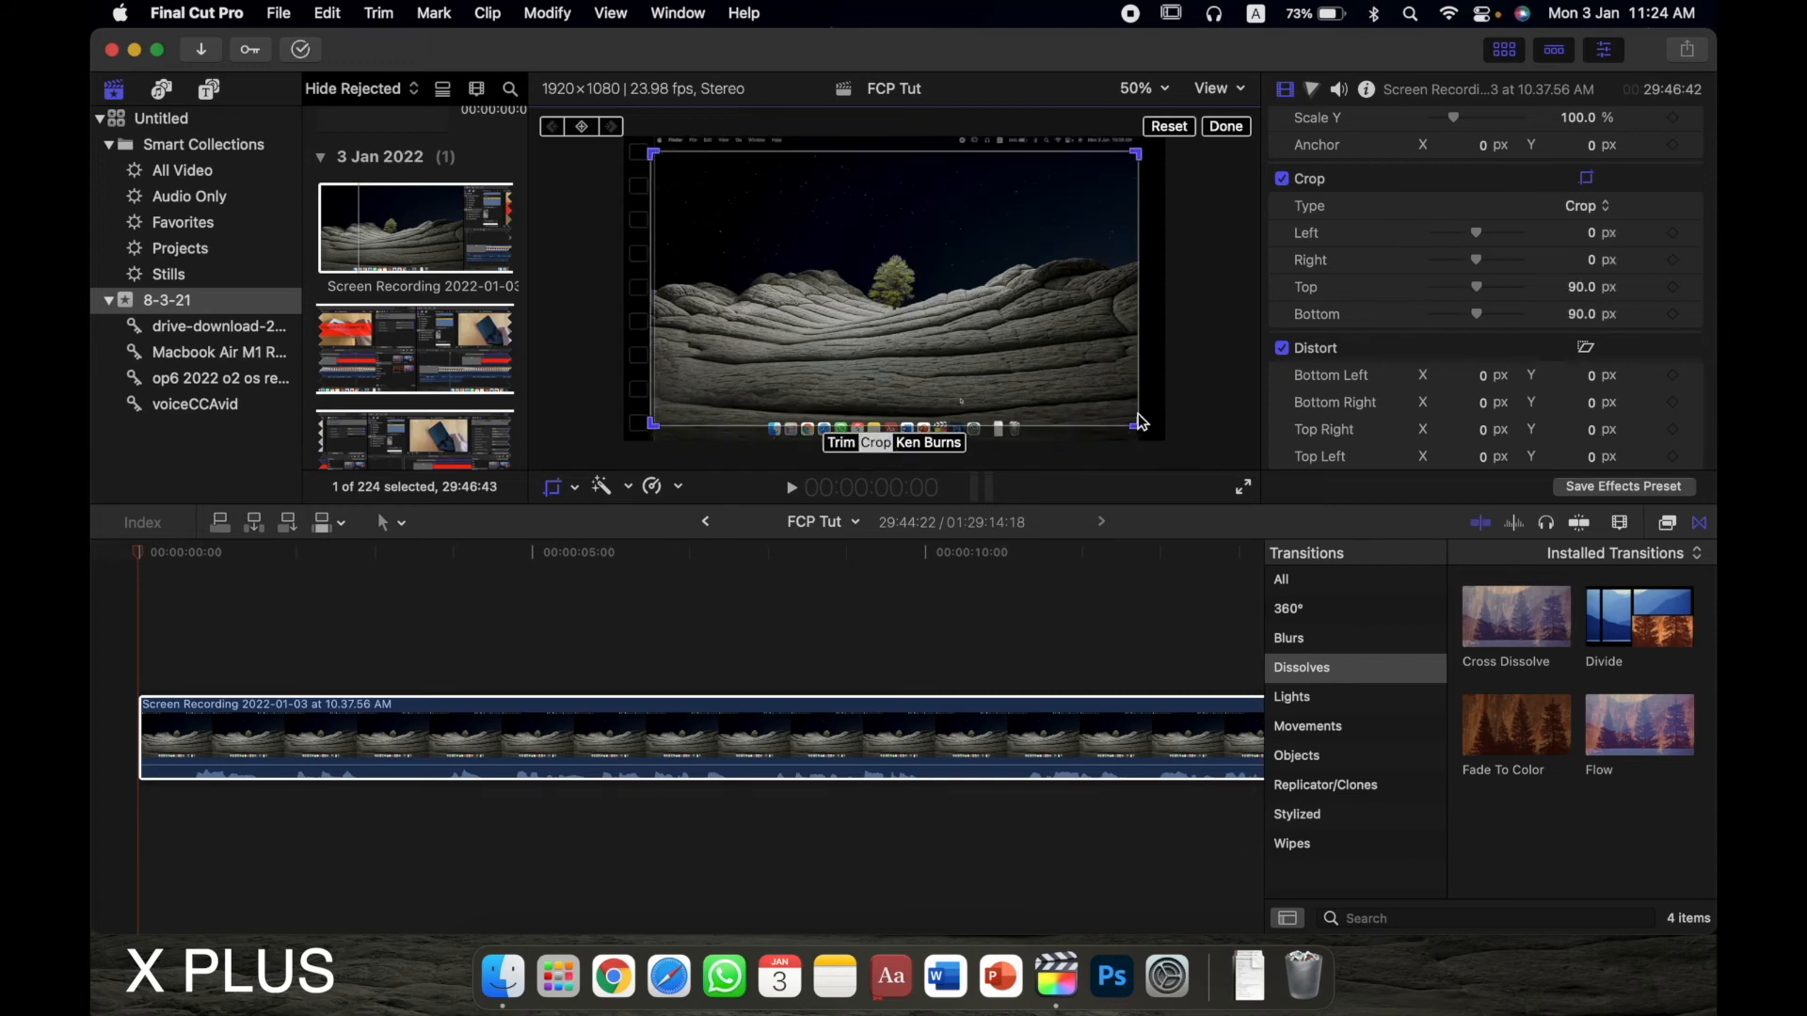
pyautogui.moveTo(1139, 426)
pyautogui.mouseDown()
pyautogui.moveTo(1005, 341)
pyautogui.moveTo(1176, 450)
pyautogui.moveTo(1103, 414)
pyautogui.moveTo(1126, 417)
pyautogui.mouseUp()
pyautogui.click(1170, 128)
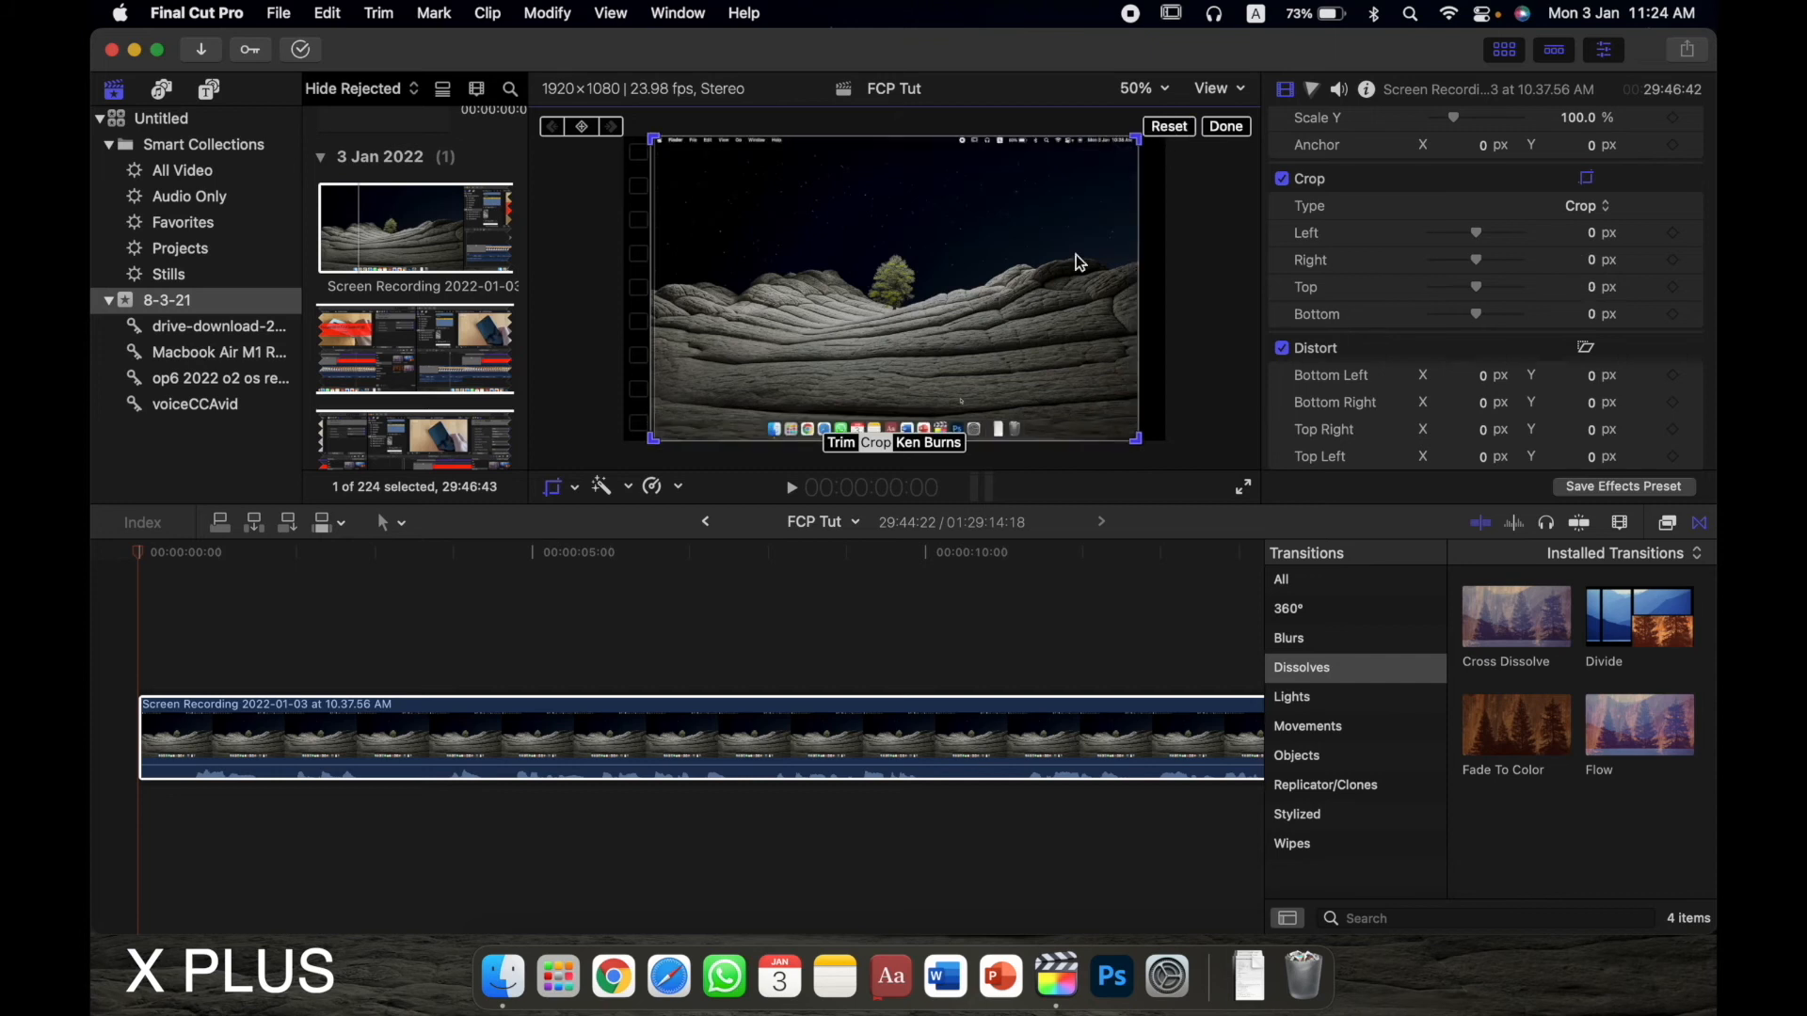
pyautogui.click(955, 440)
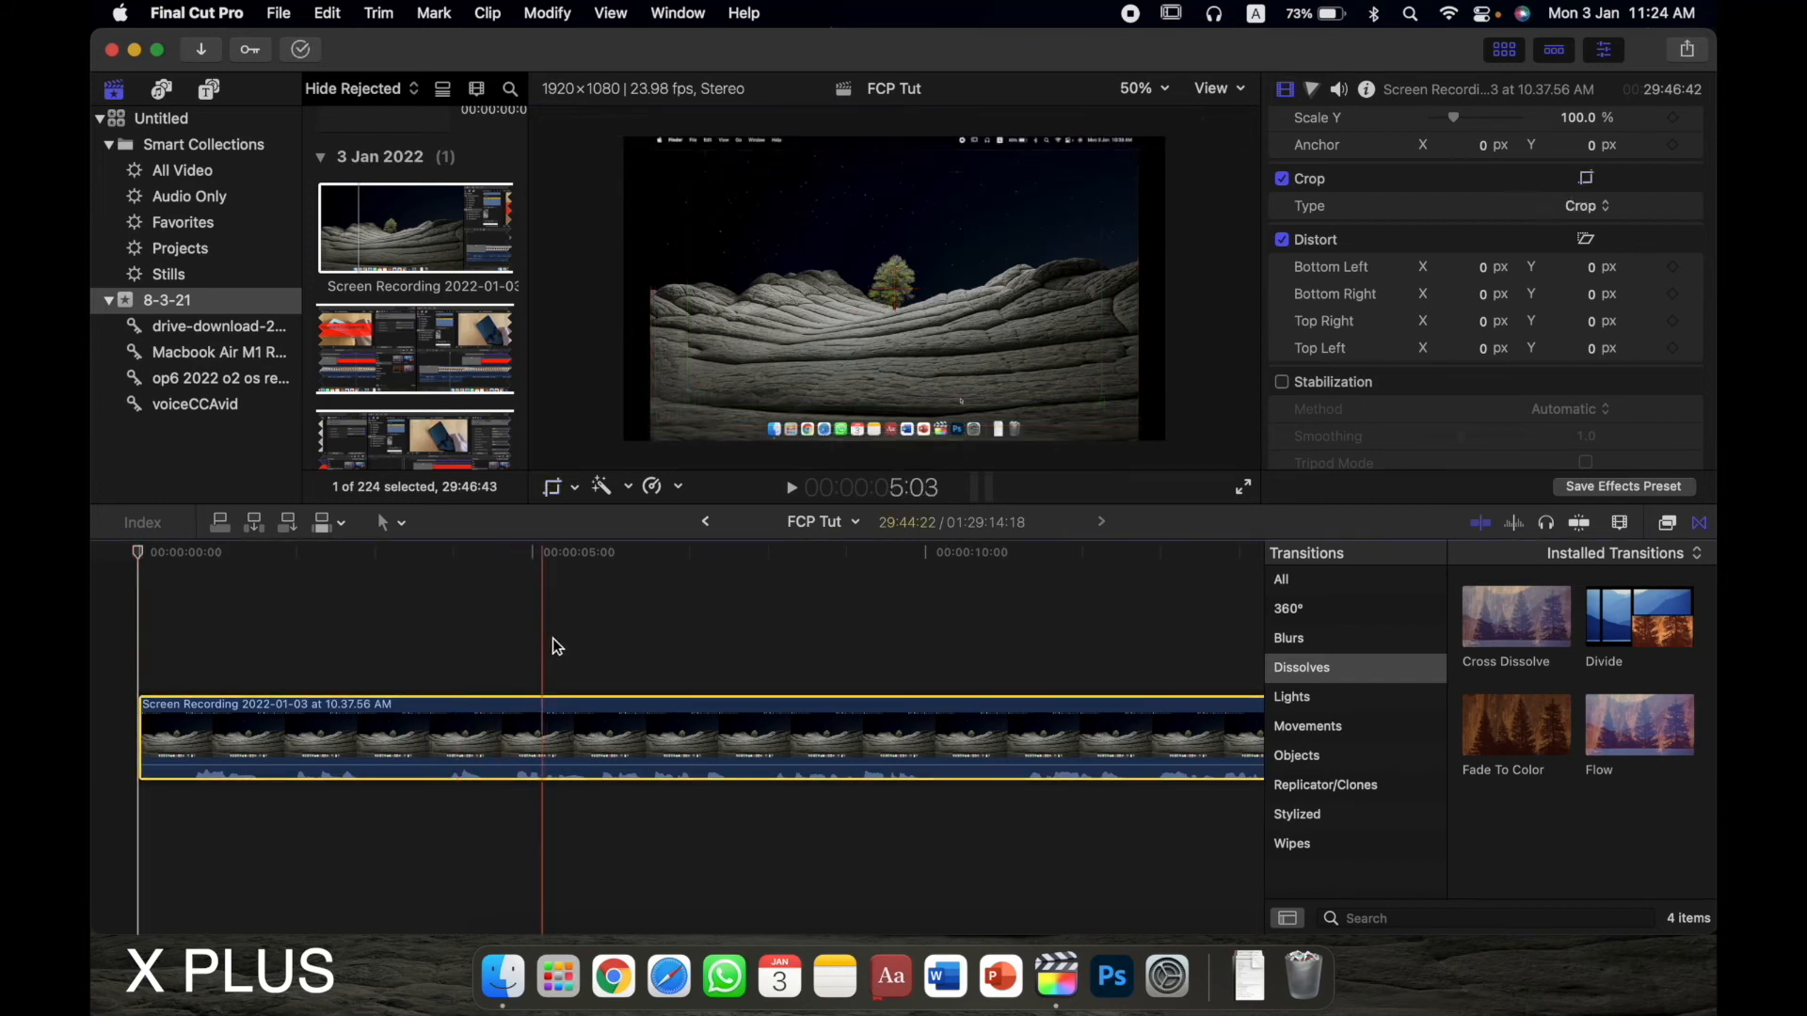
# - Split the first clip of the screen recording at 6:06
pyautogui.click(637, 652)
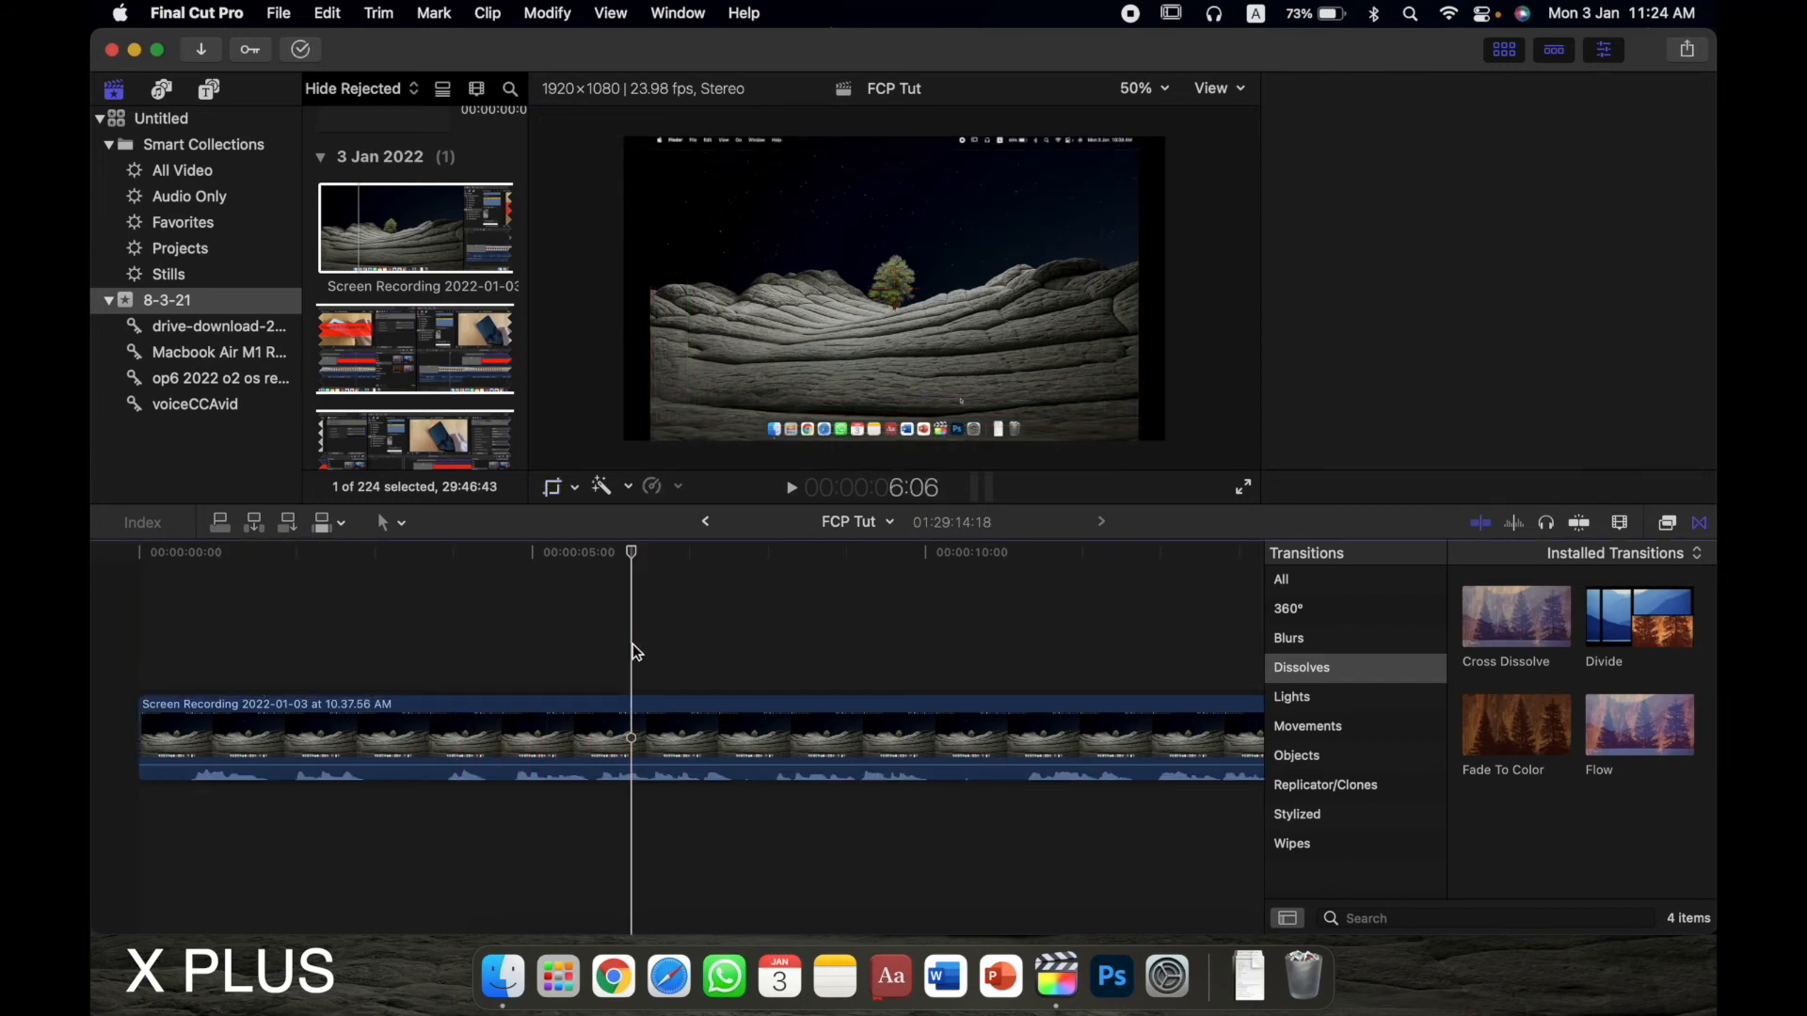
pyautogui.click(634, 713)
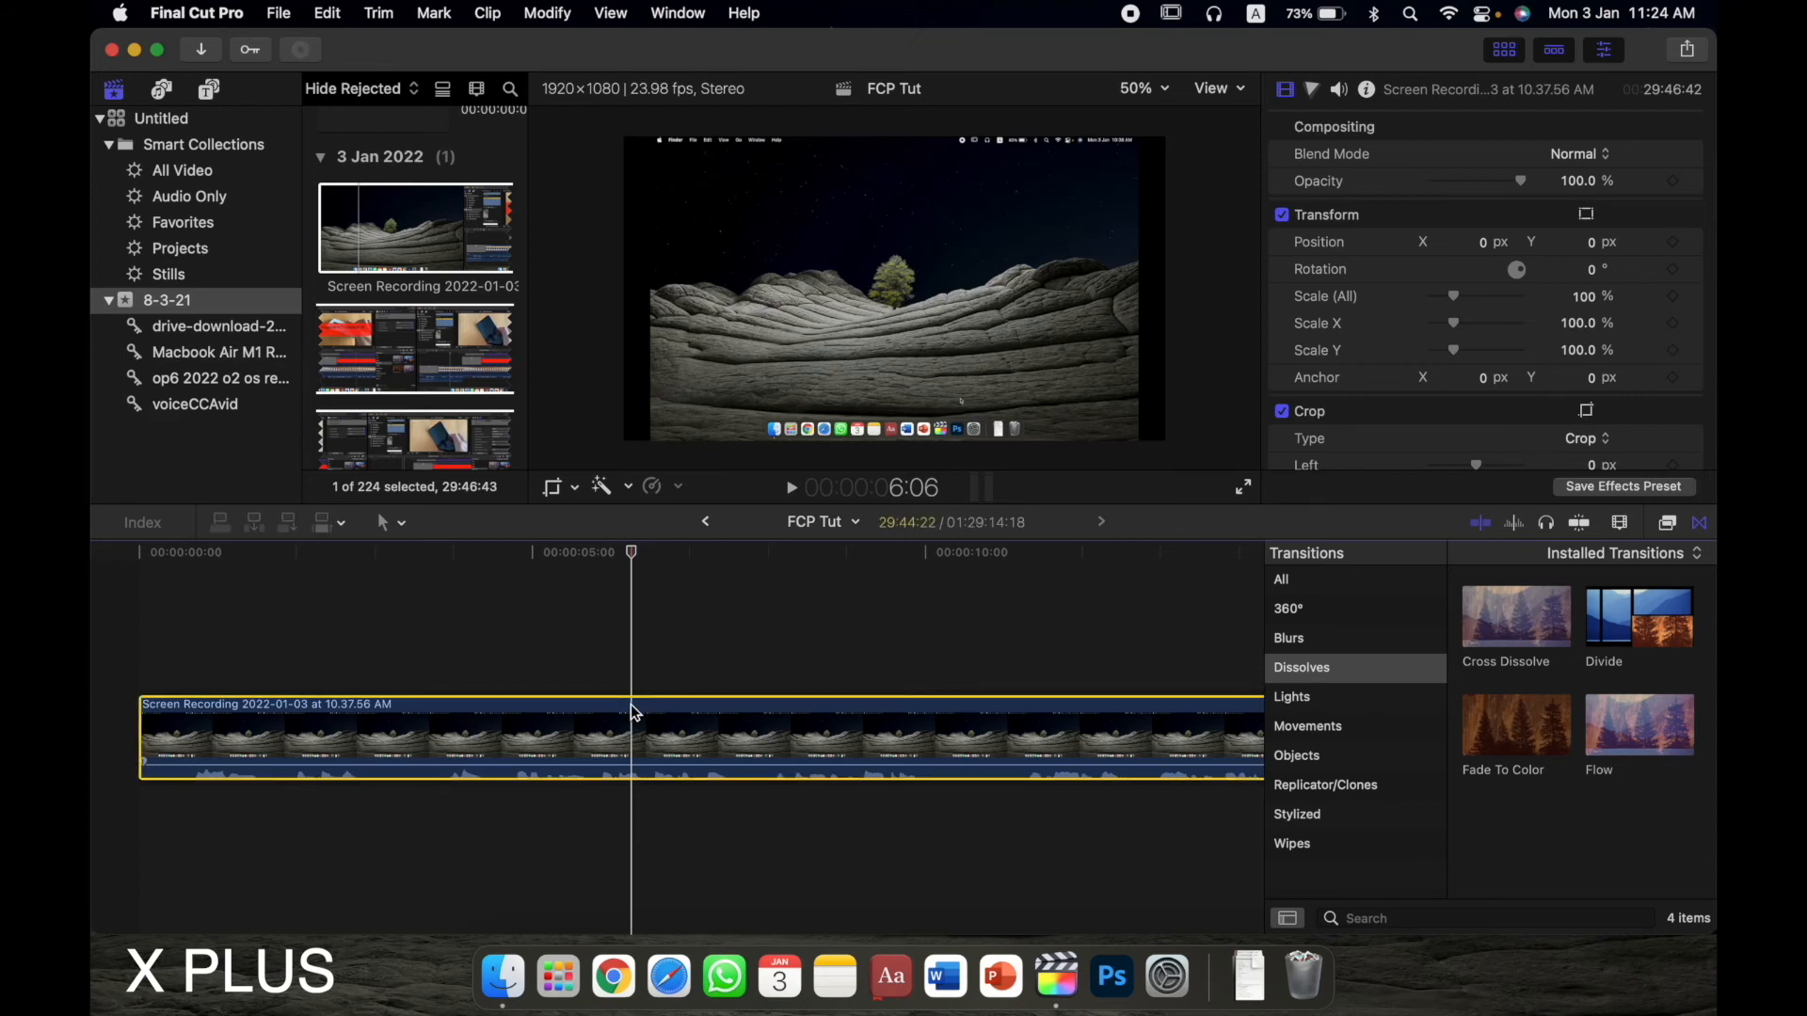
pyautogui.press('super+b')
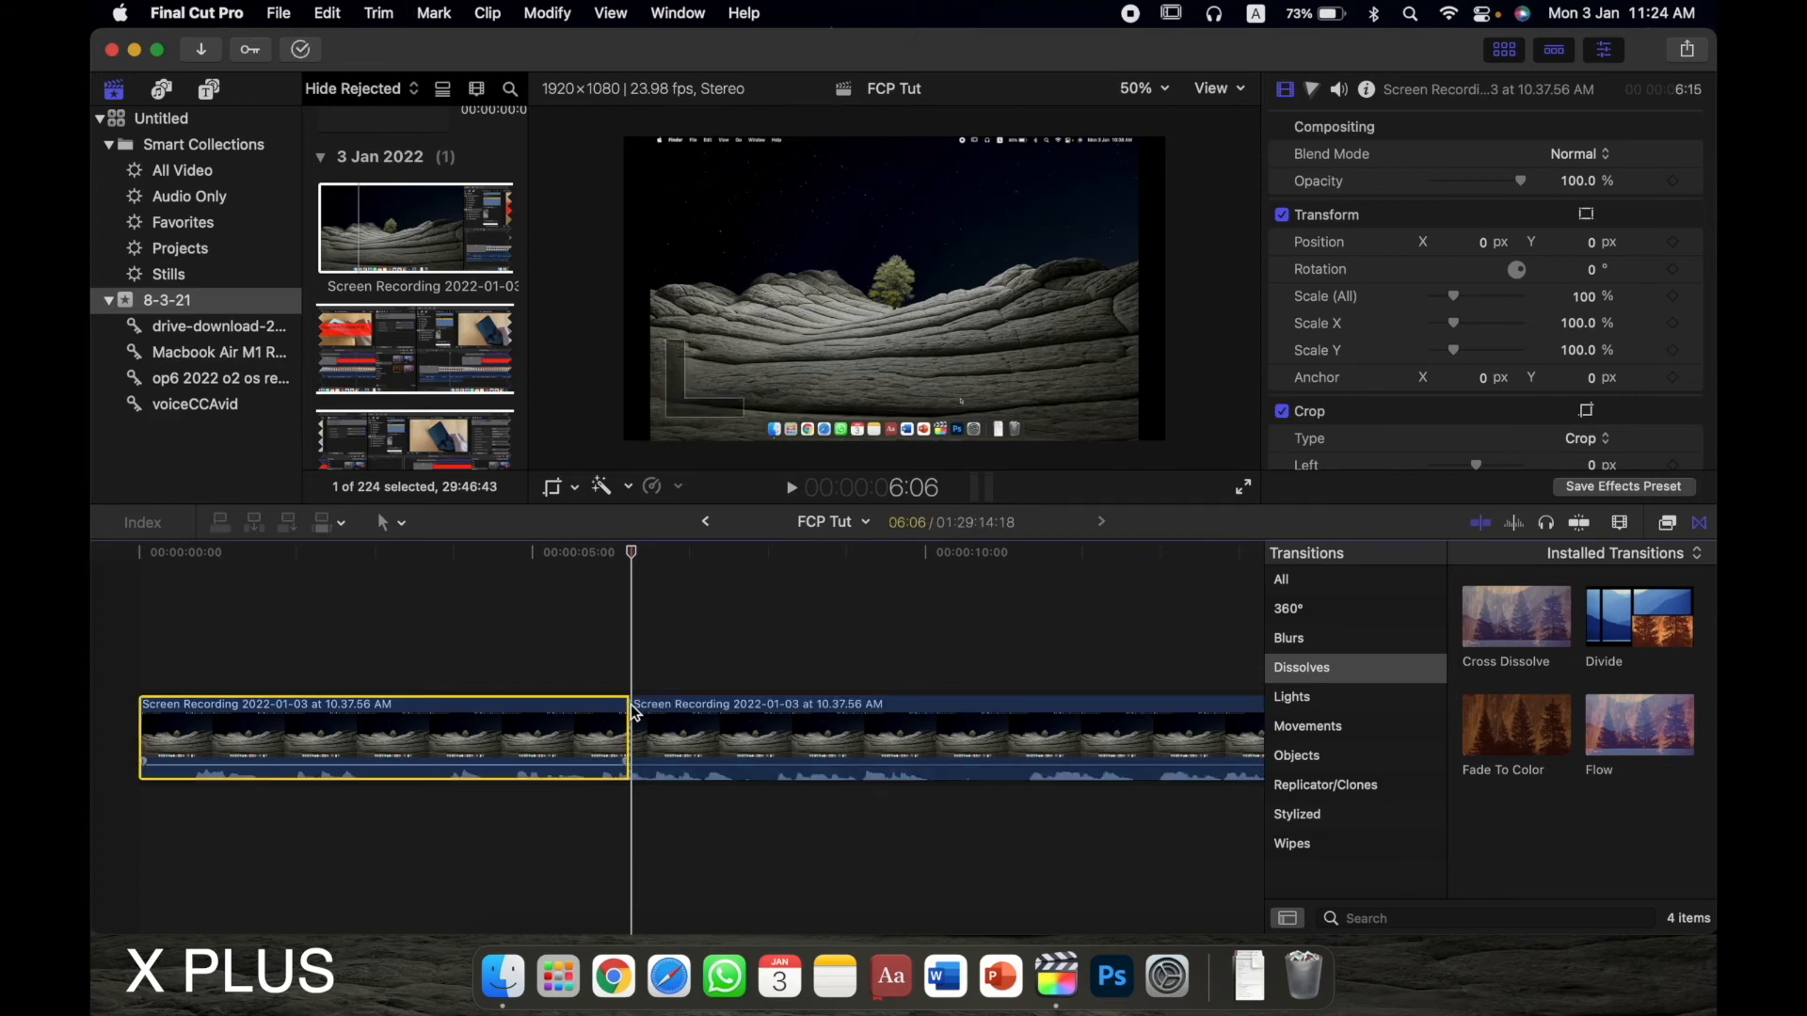
# - Apply a Ken Burns crop to the first segment, with a smaller Start frame centred on the tree inside the End frame
pyautogui.click(493, 638)
pyautogui.click(494, 728)
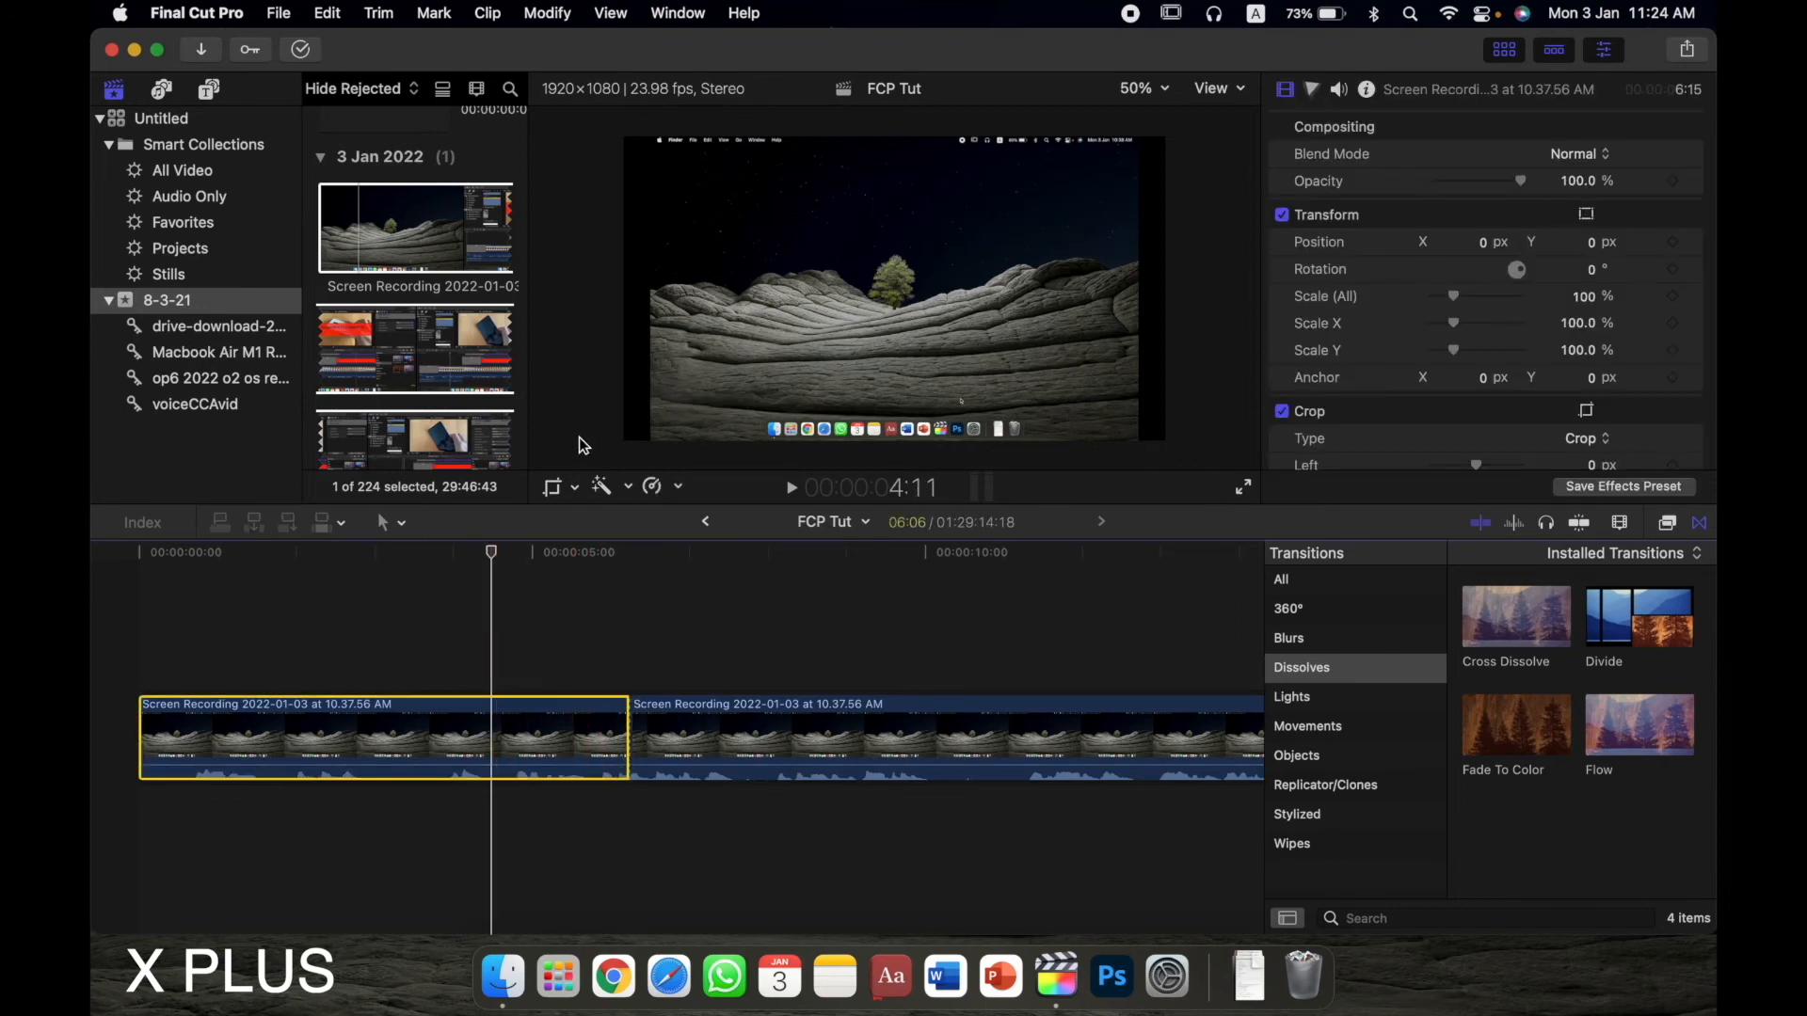
pyautogui.click(575, 486)
pyautogui.click(605, 544)
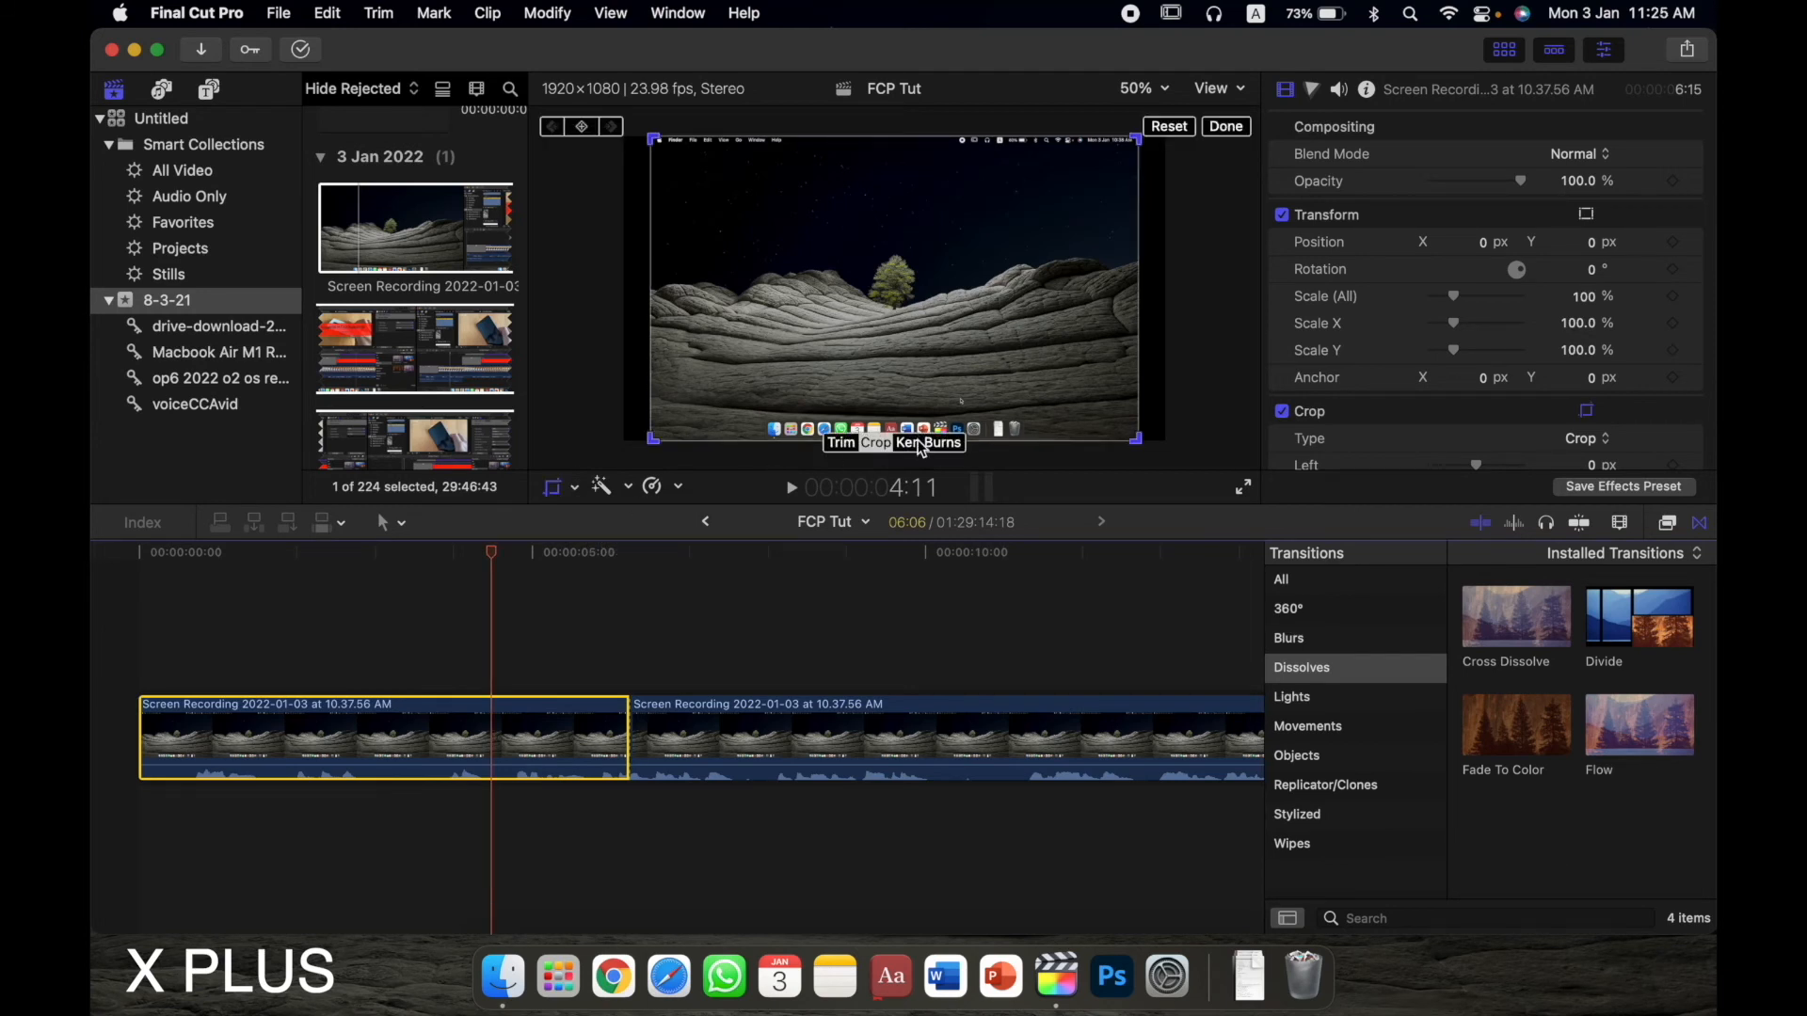
pyautogui.click(922, 448)
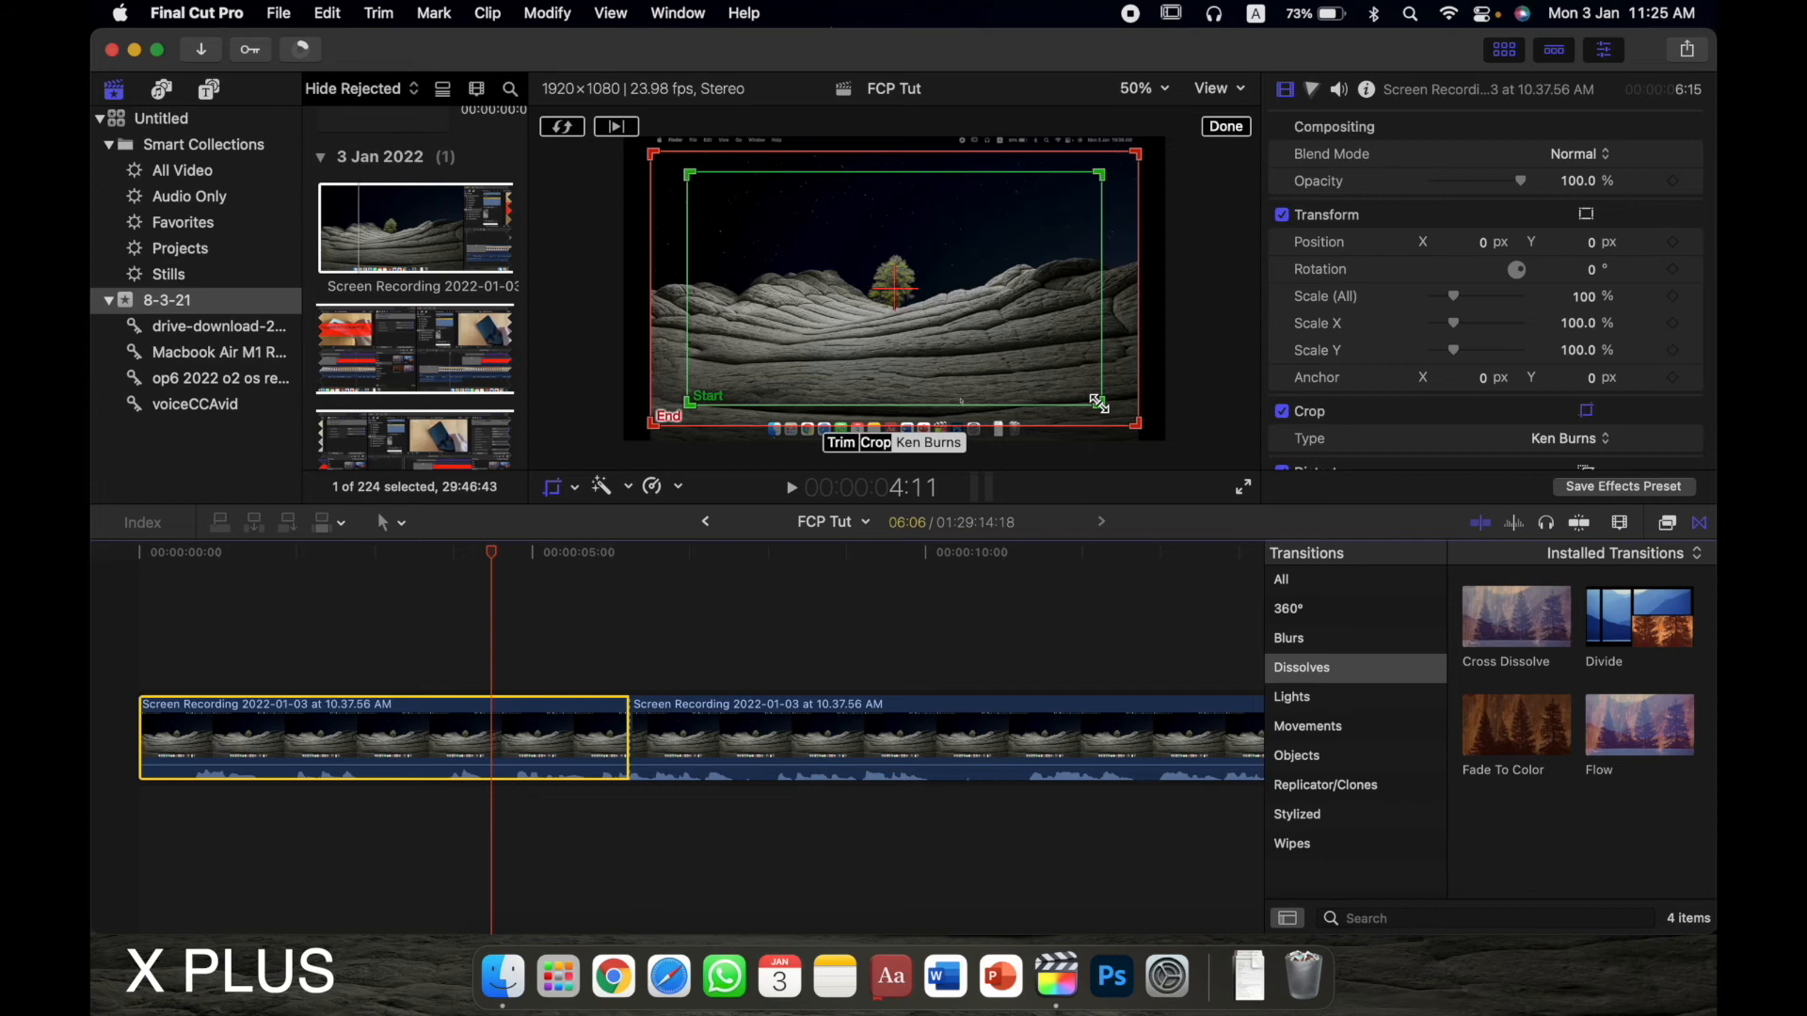
pyautogui.moveTo(1099, 404); pyautogui.dragTo(1001, 344)
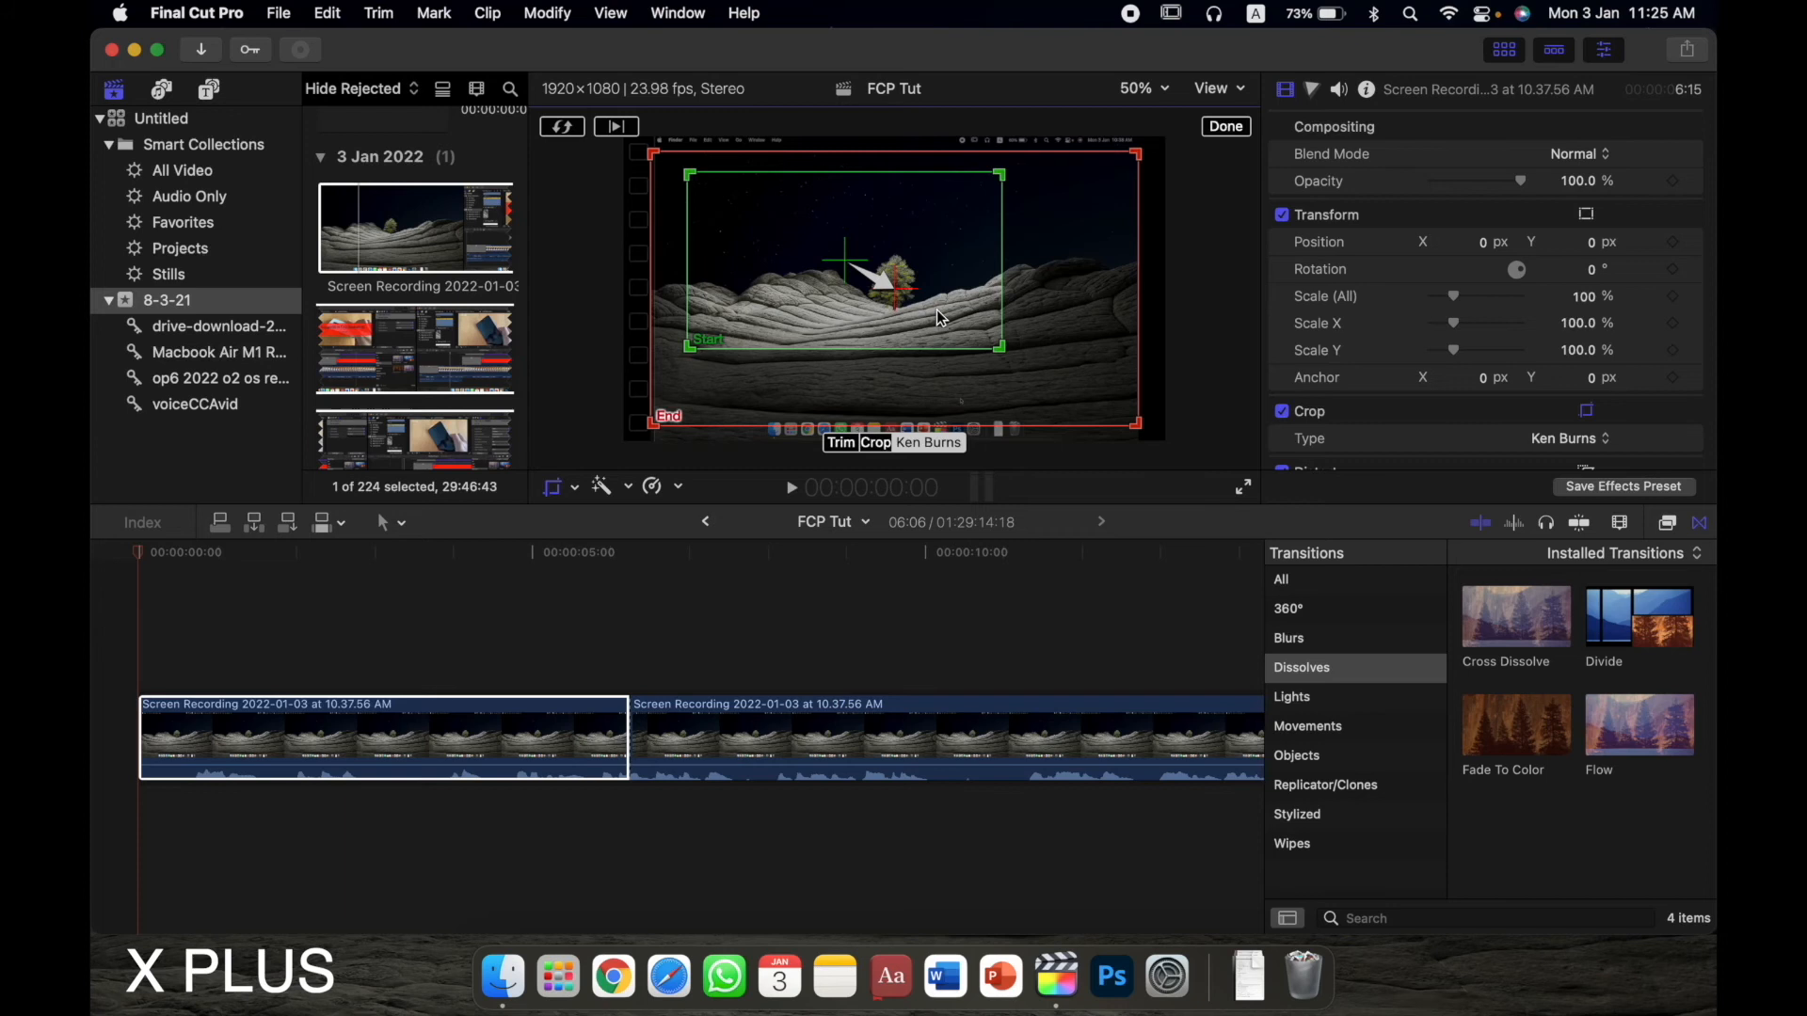
pyautogui.moveTo(941, 286); pyautogui.dragTo(993, 315)
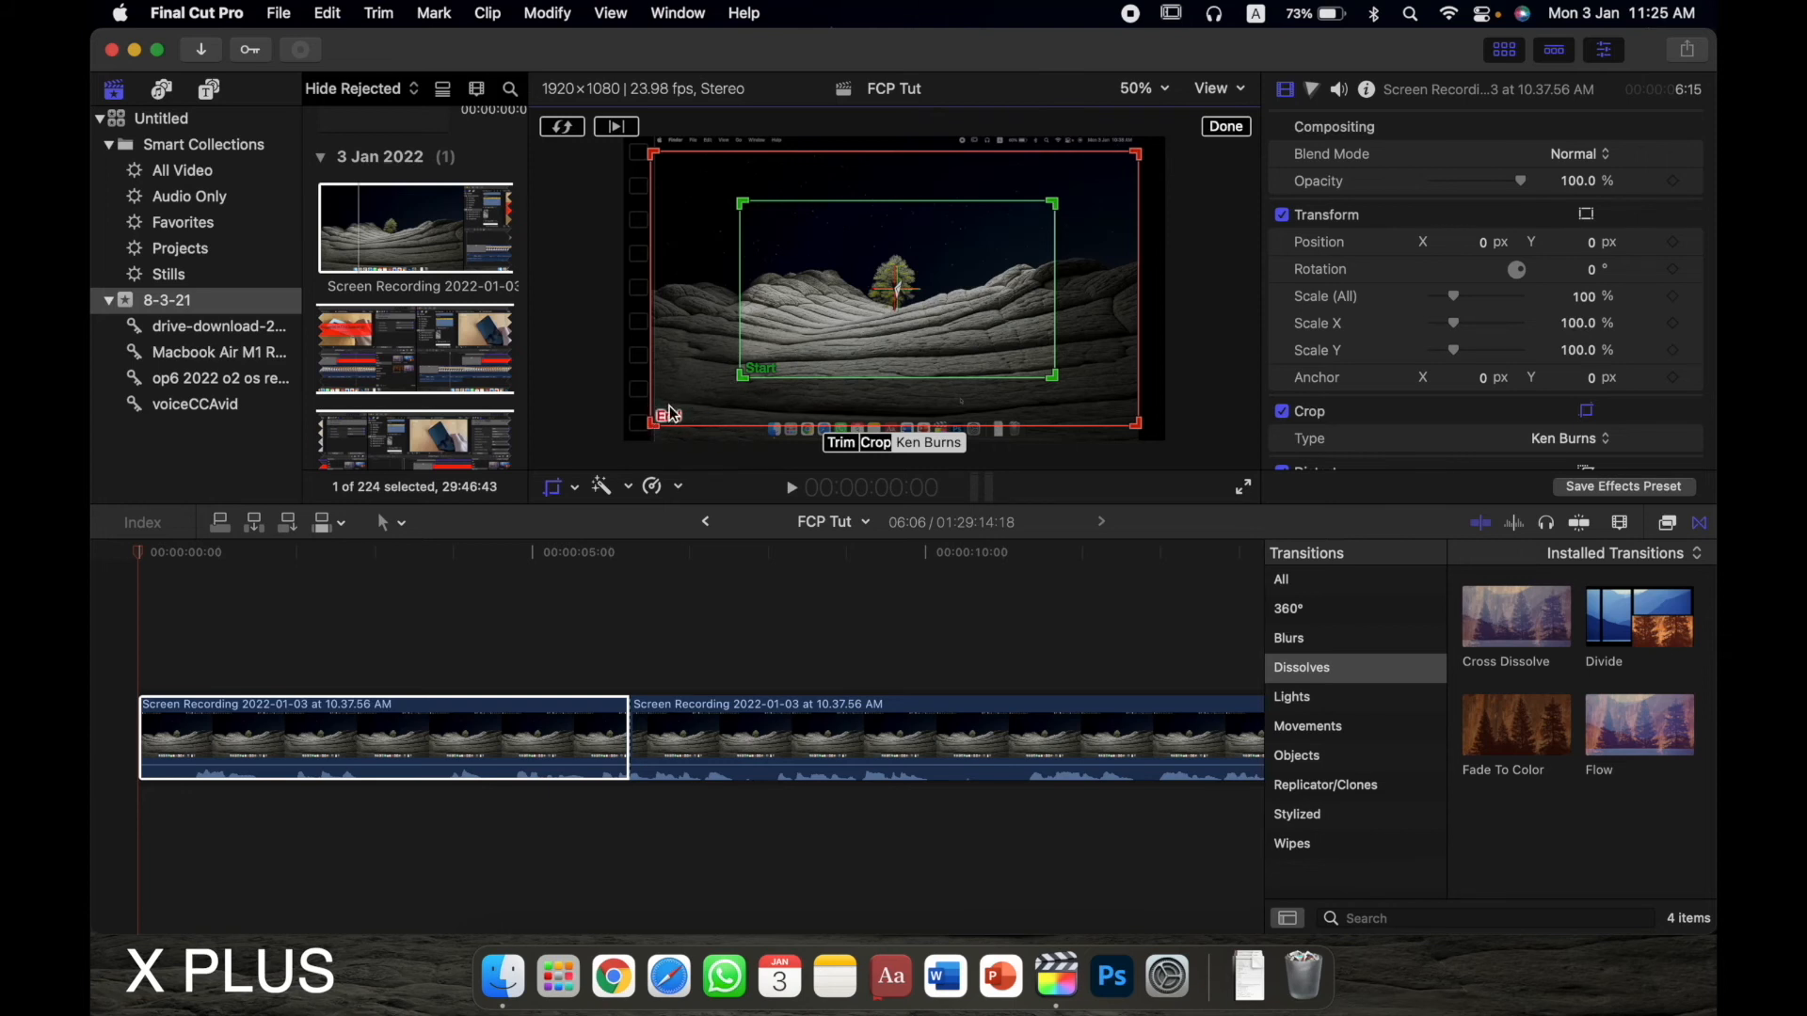
pyautogui.click(1222, 128)
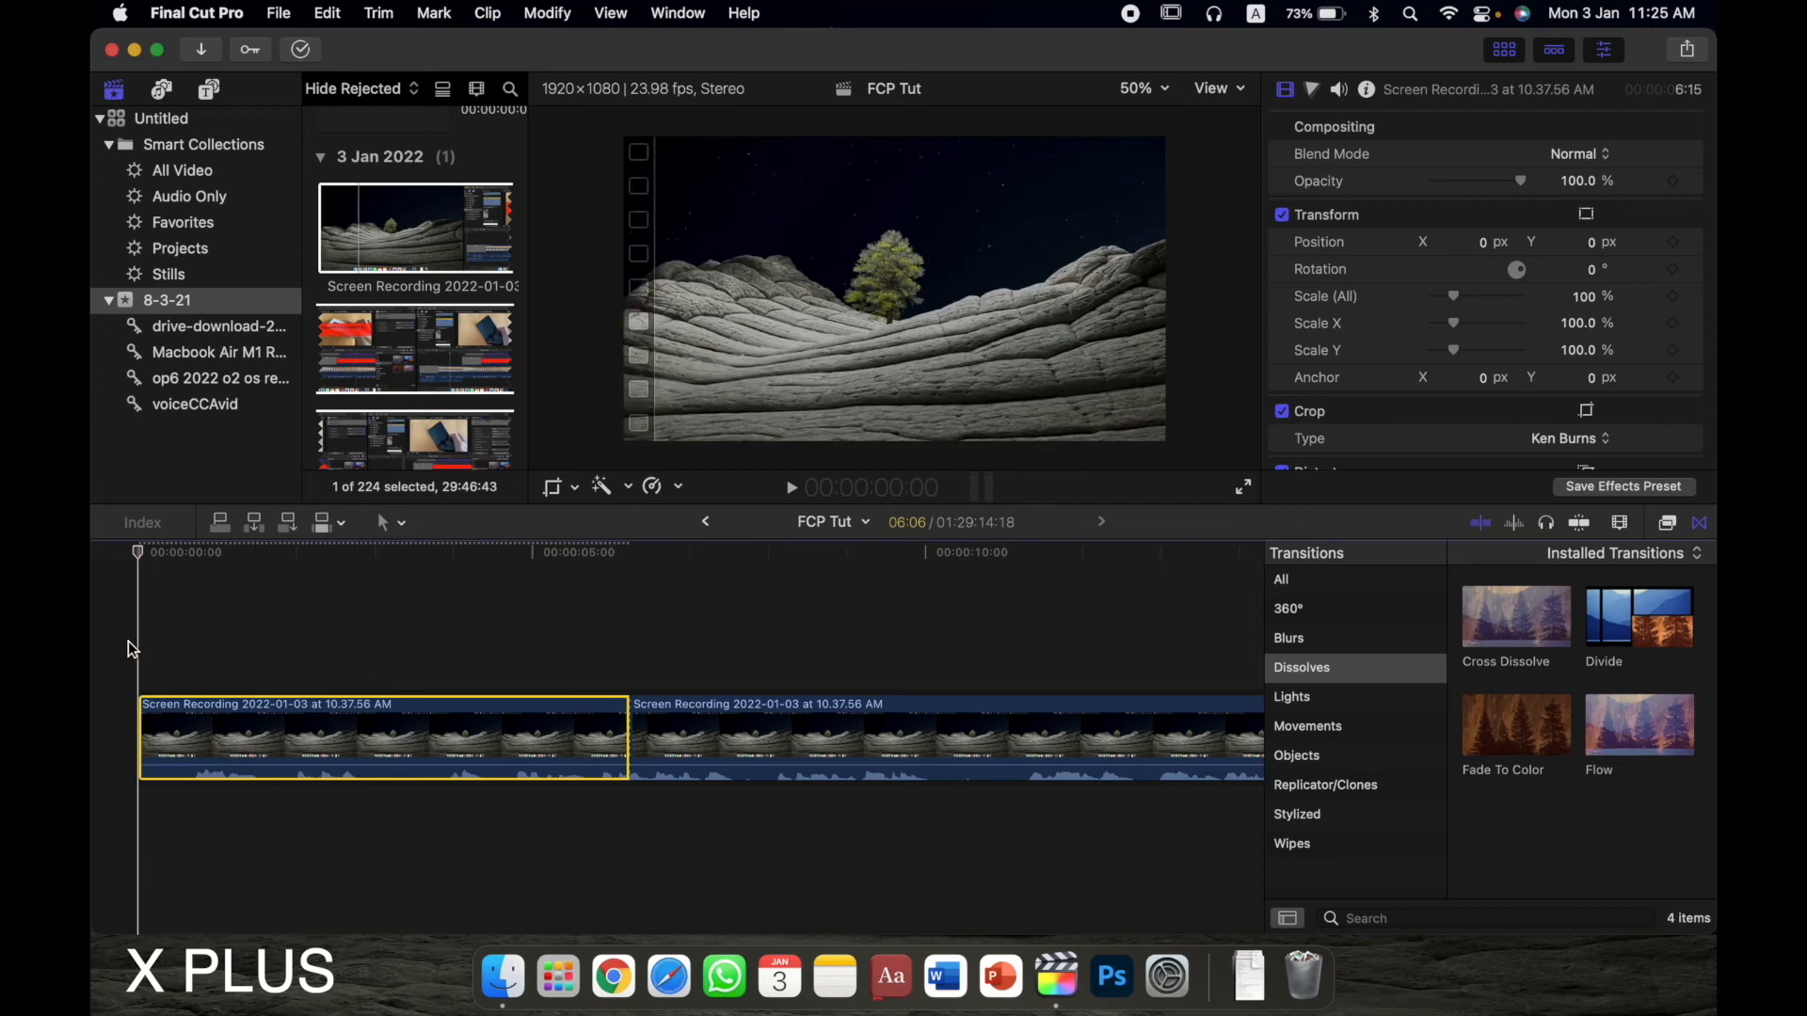
# - Play back the Ken Burns move on the first segment, and undo both the effect and the split at 6:06
pyautogui.press('space')
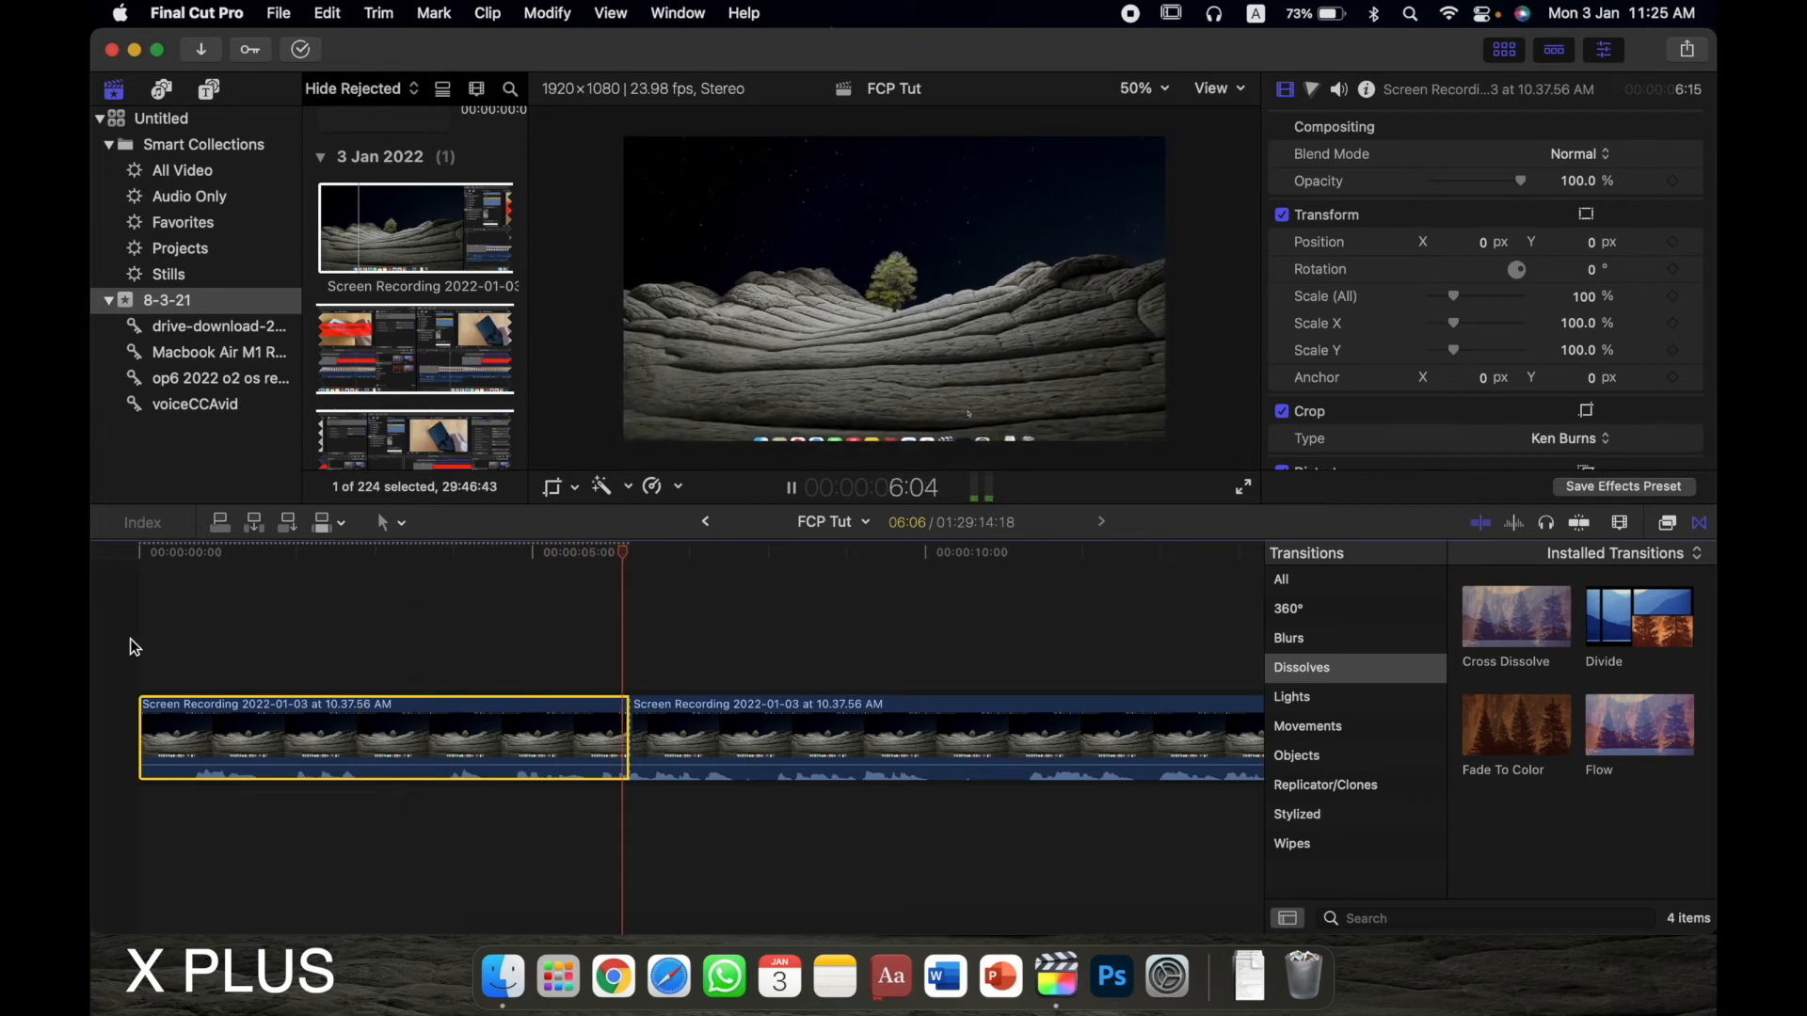
pyautogui.press('space')
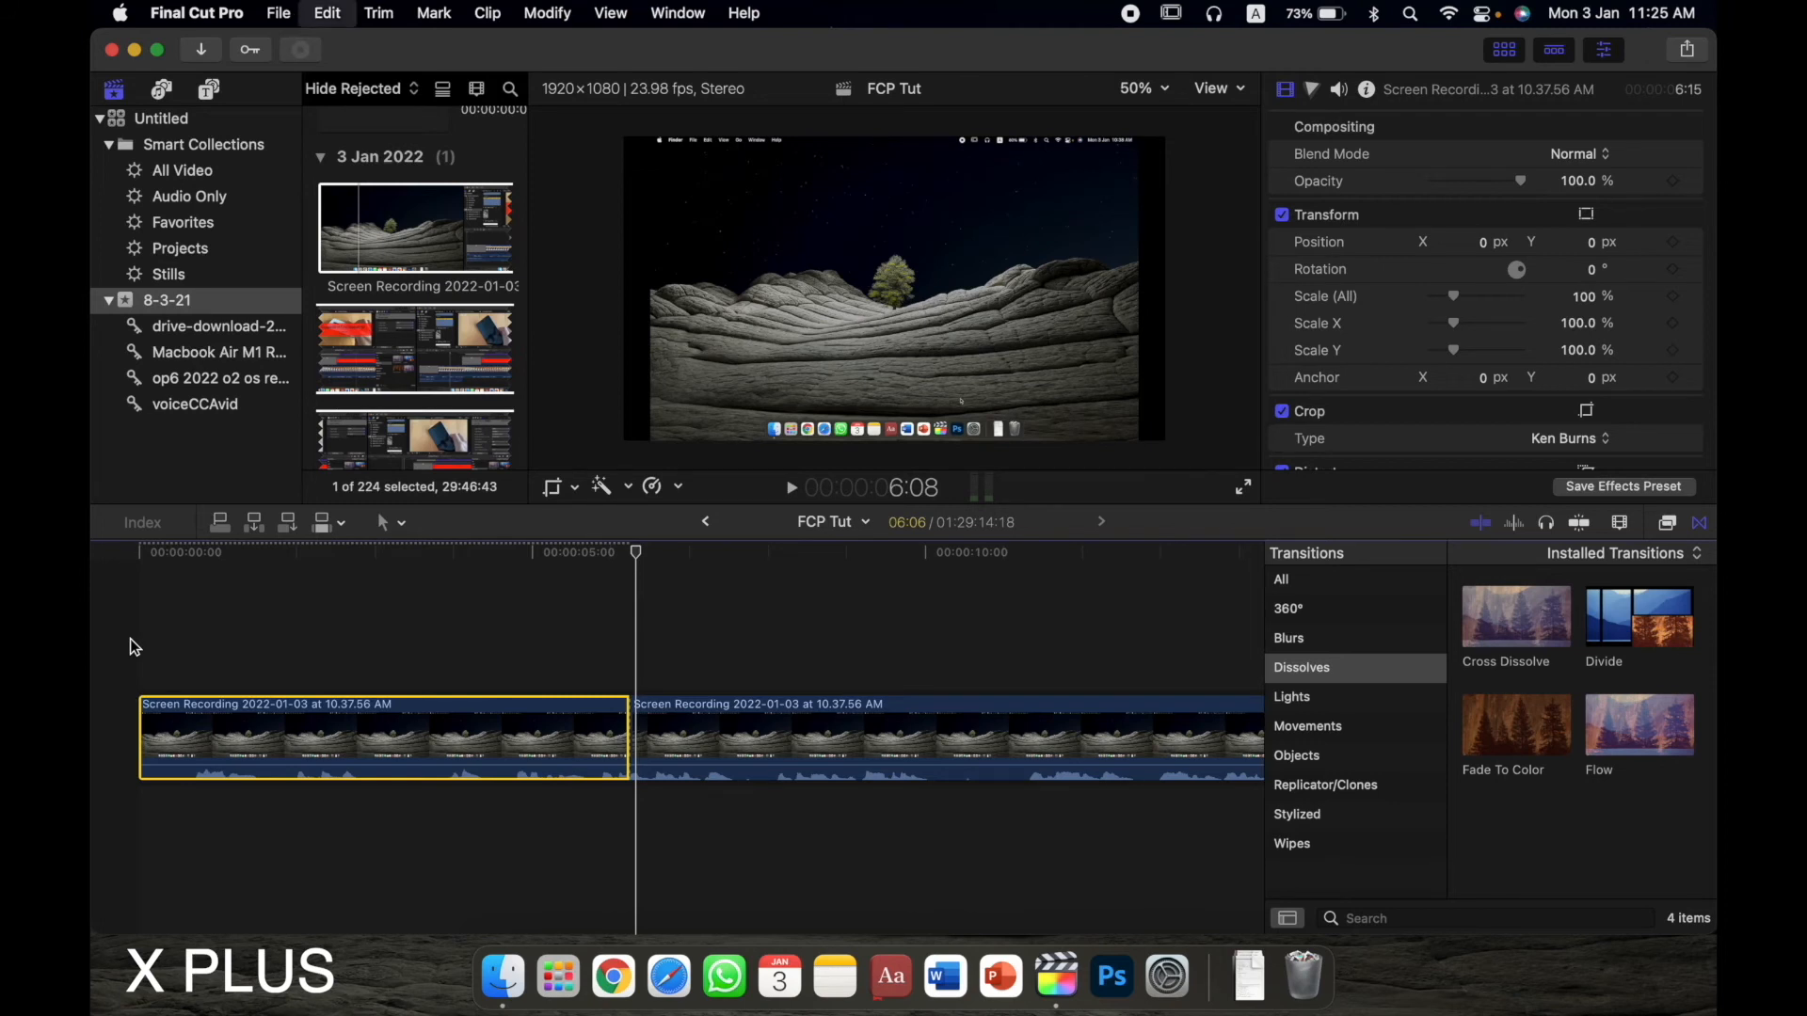
pyautogui.press('super+z')
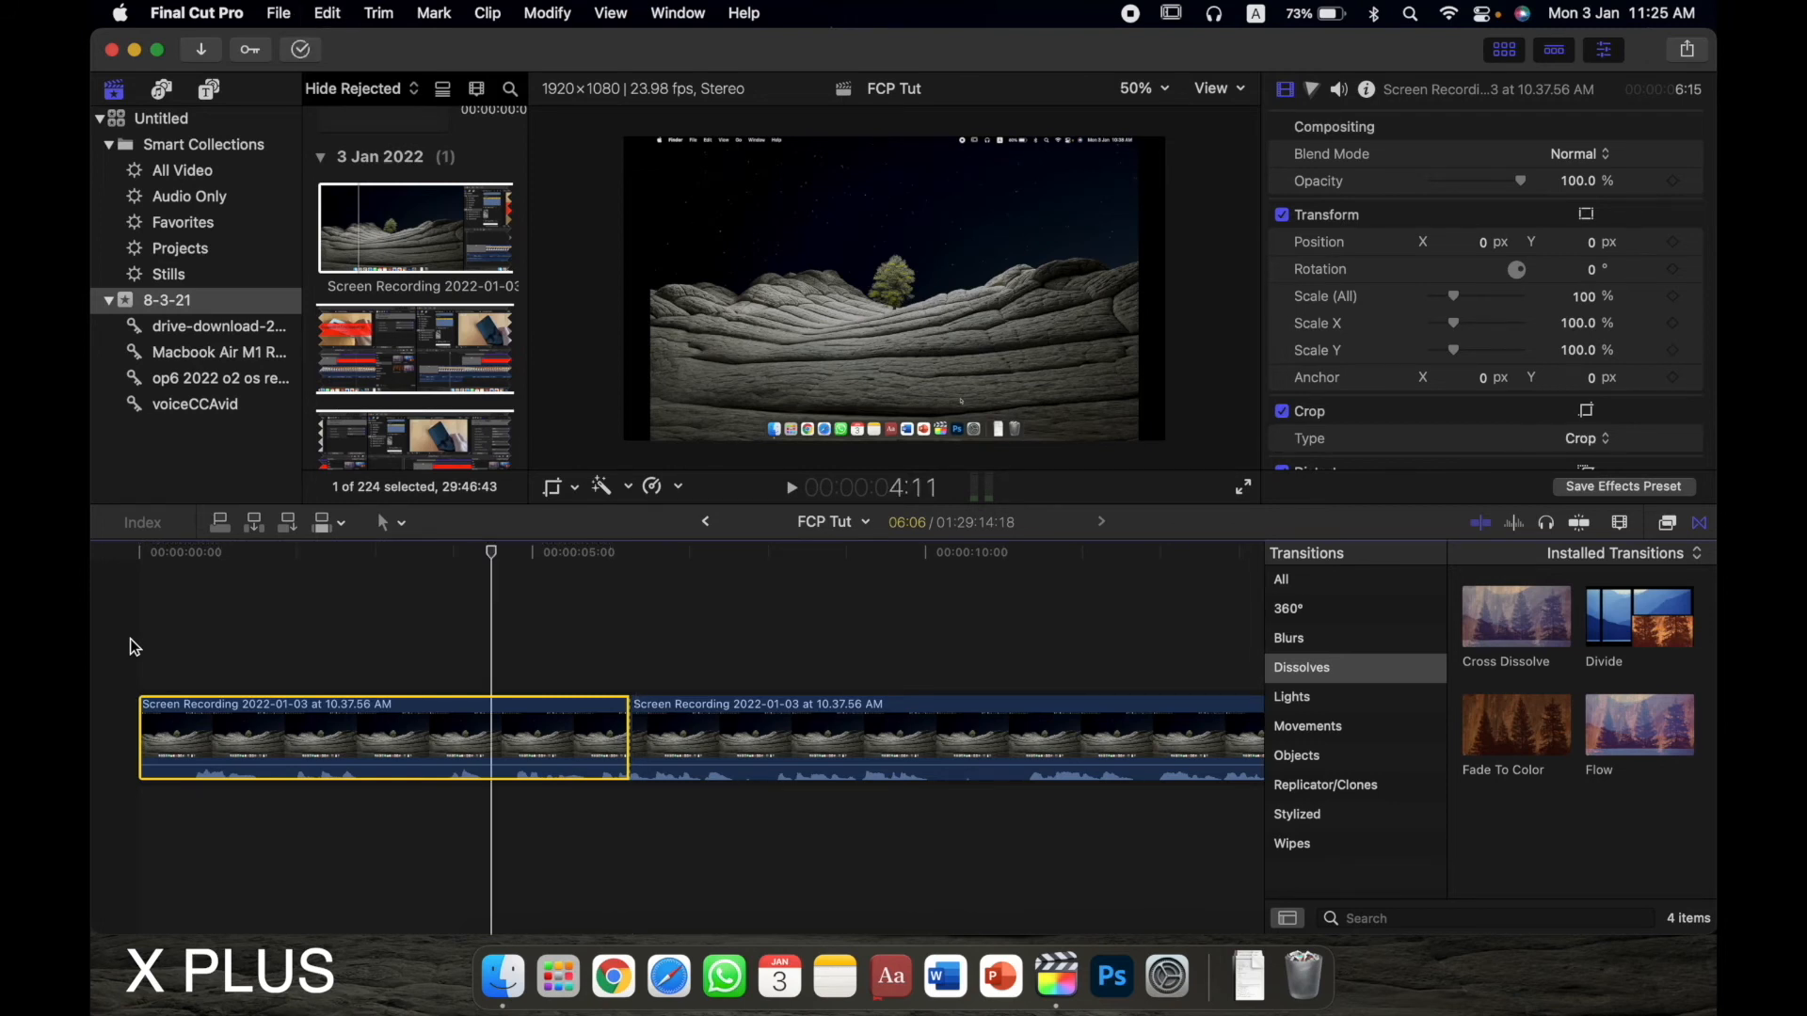
pyautogui.press('super+z')
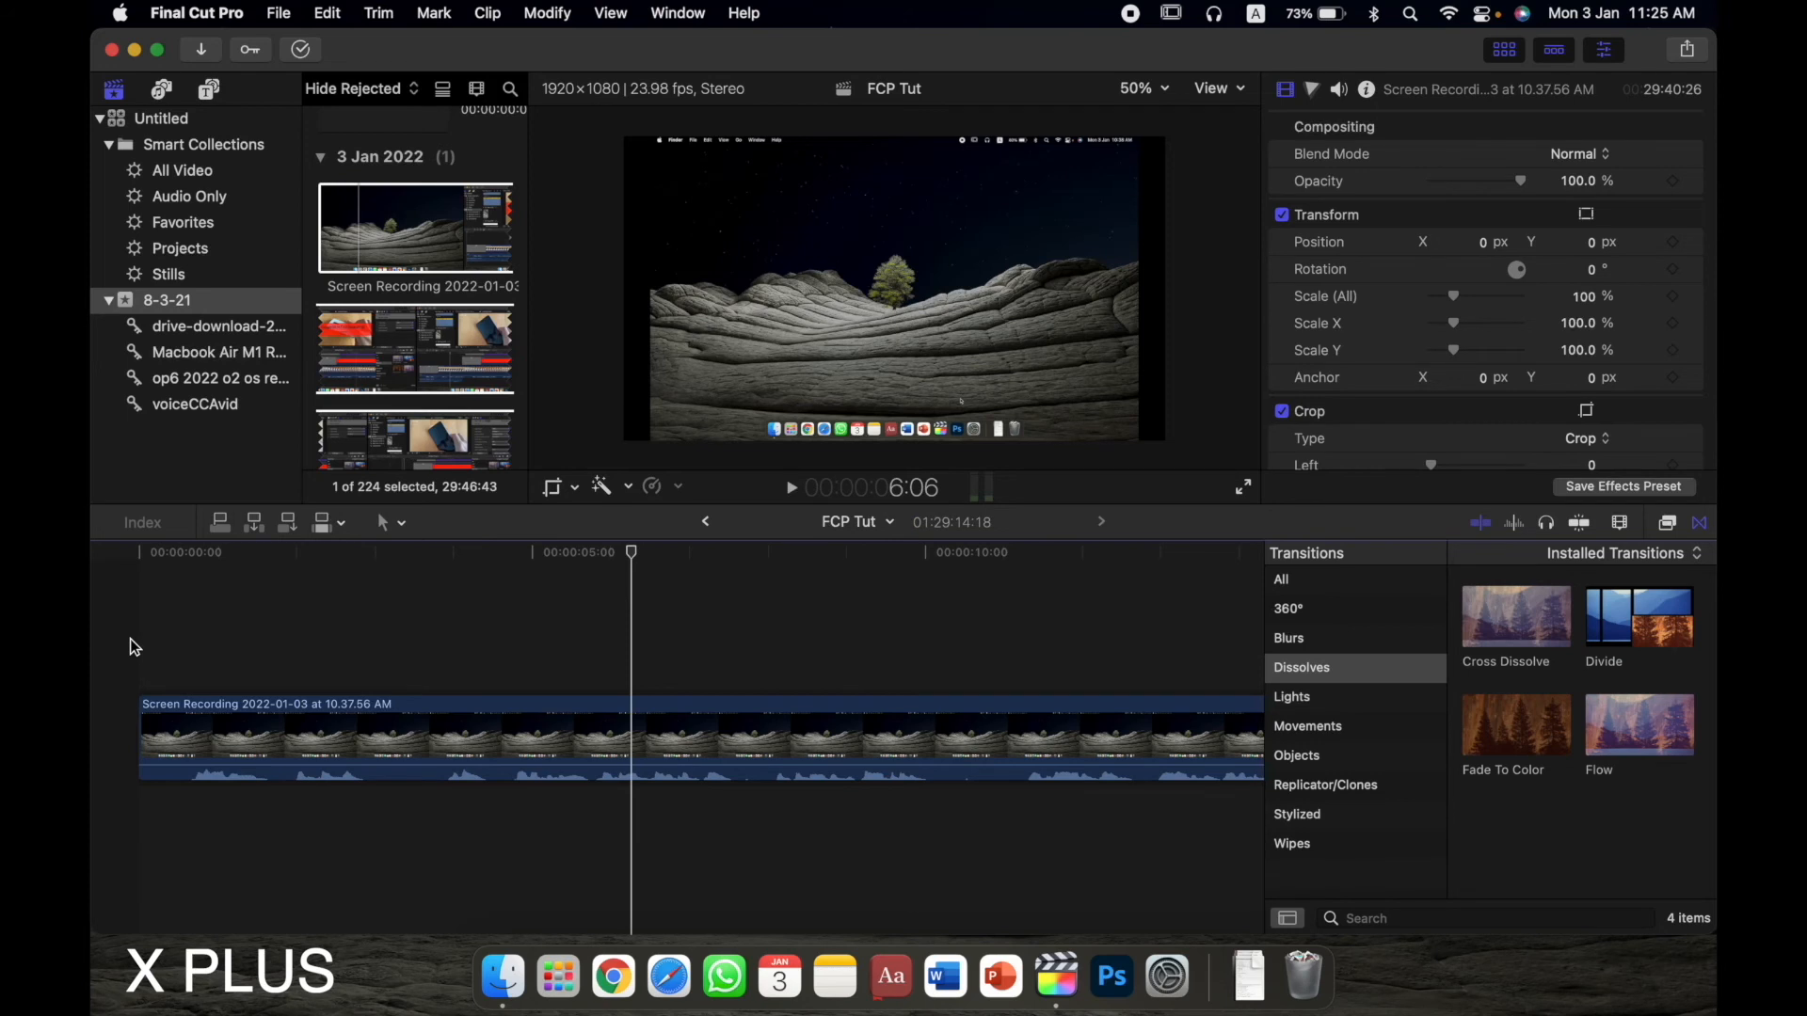
# - Distort the clip by pulling its lower-left corner inward in the viewer, and reset the distortion
pyautogui.click(634, 720)
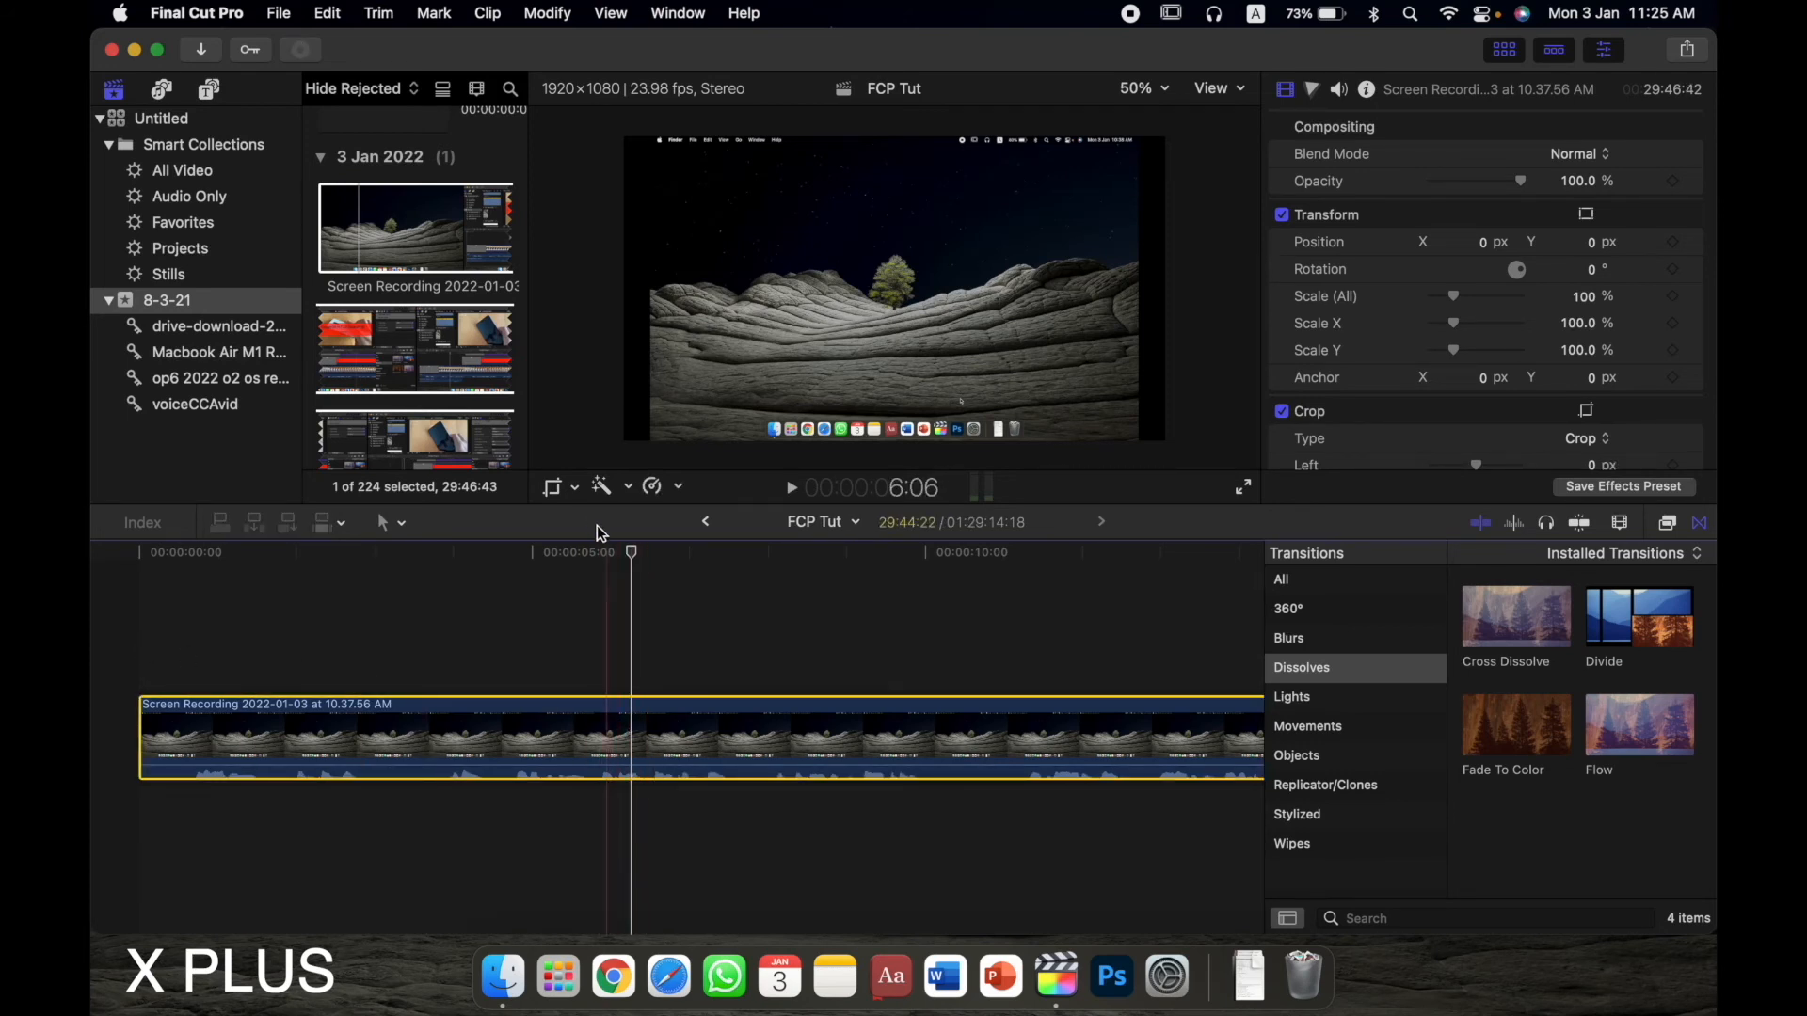
pyautogui.click(576, 488)
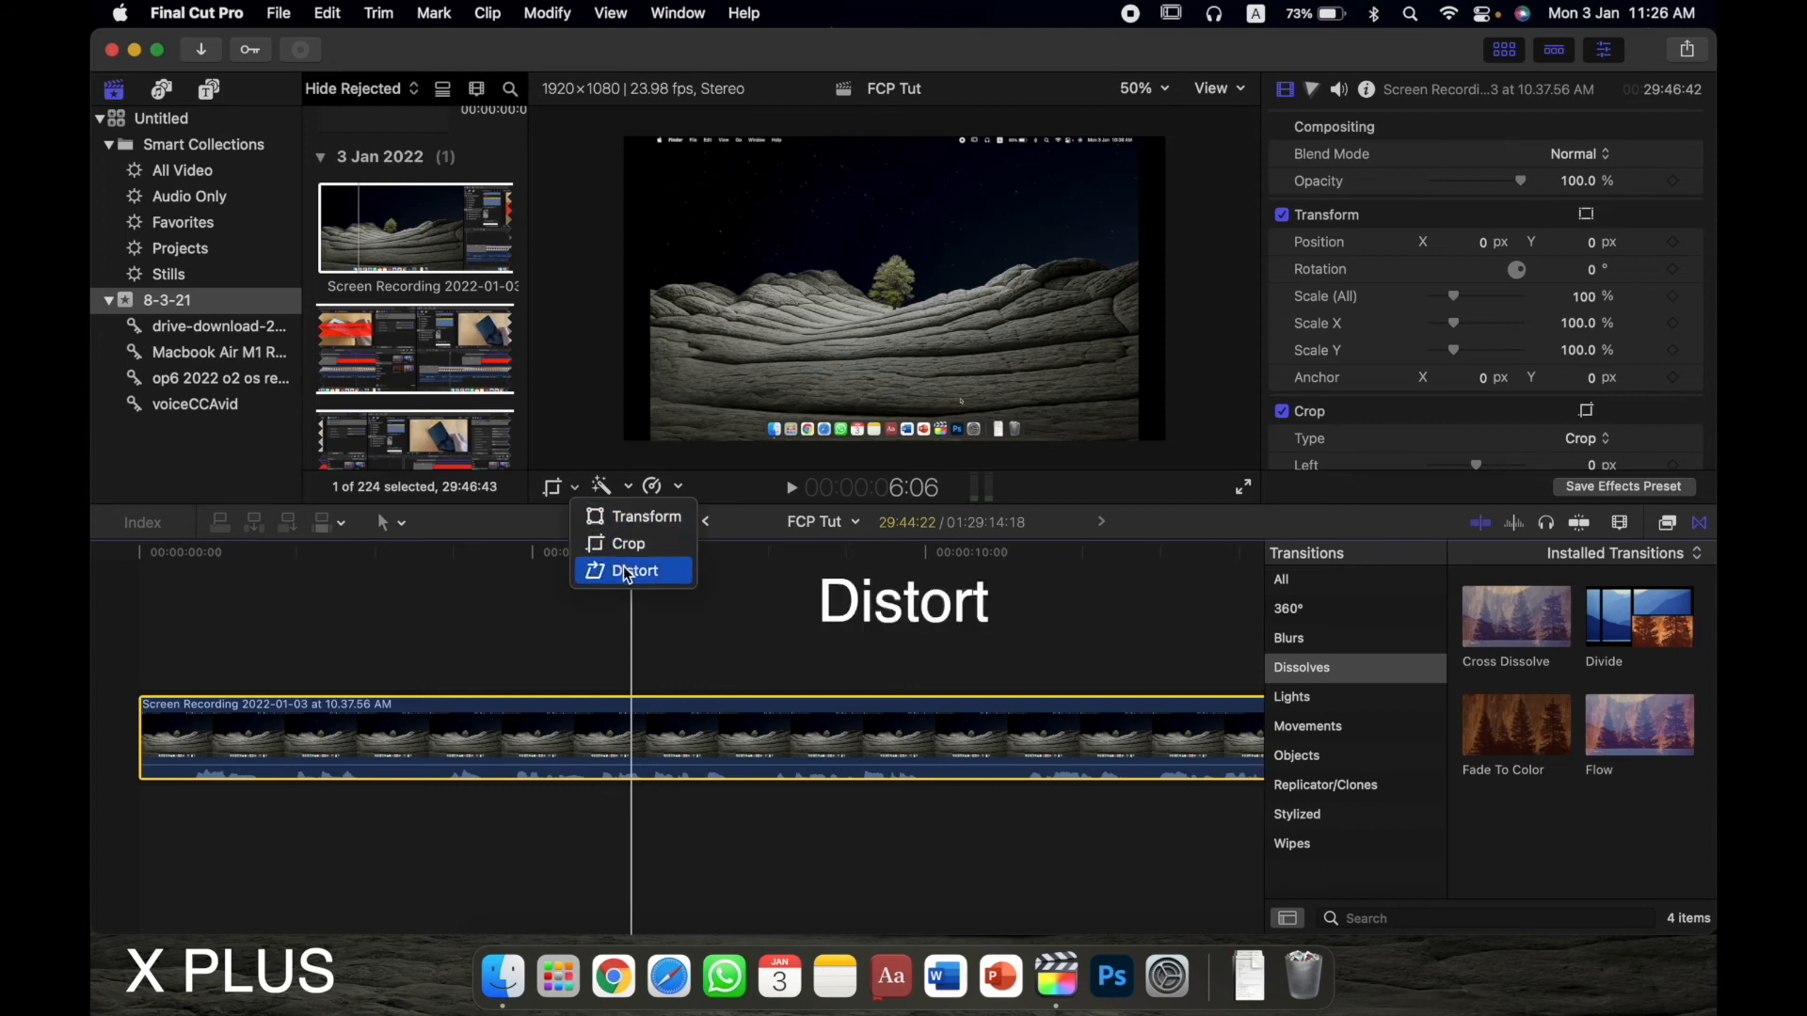
pyautogui.click(628, 571)
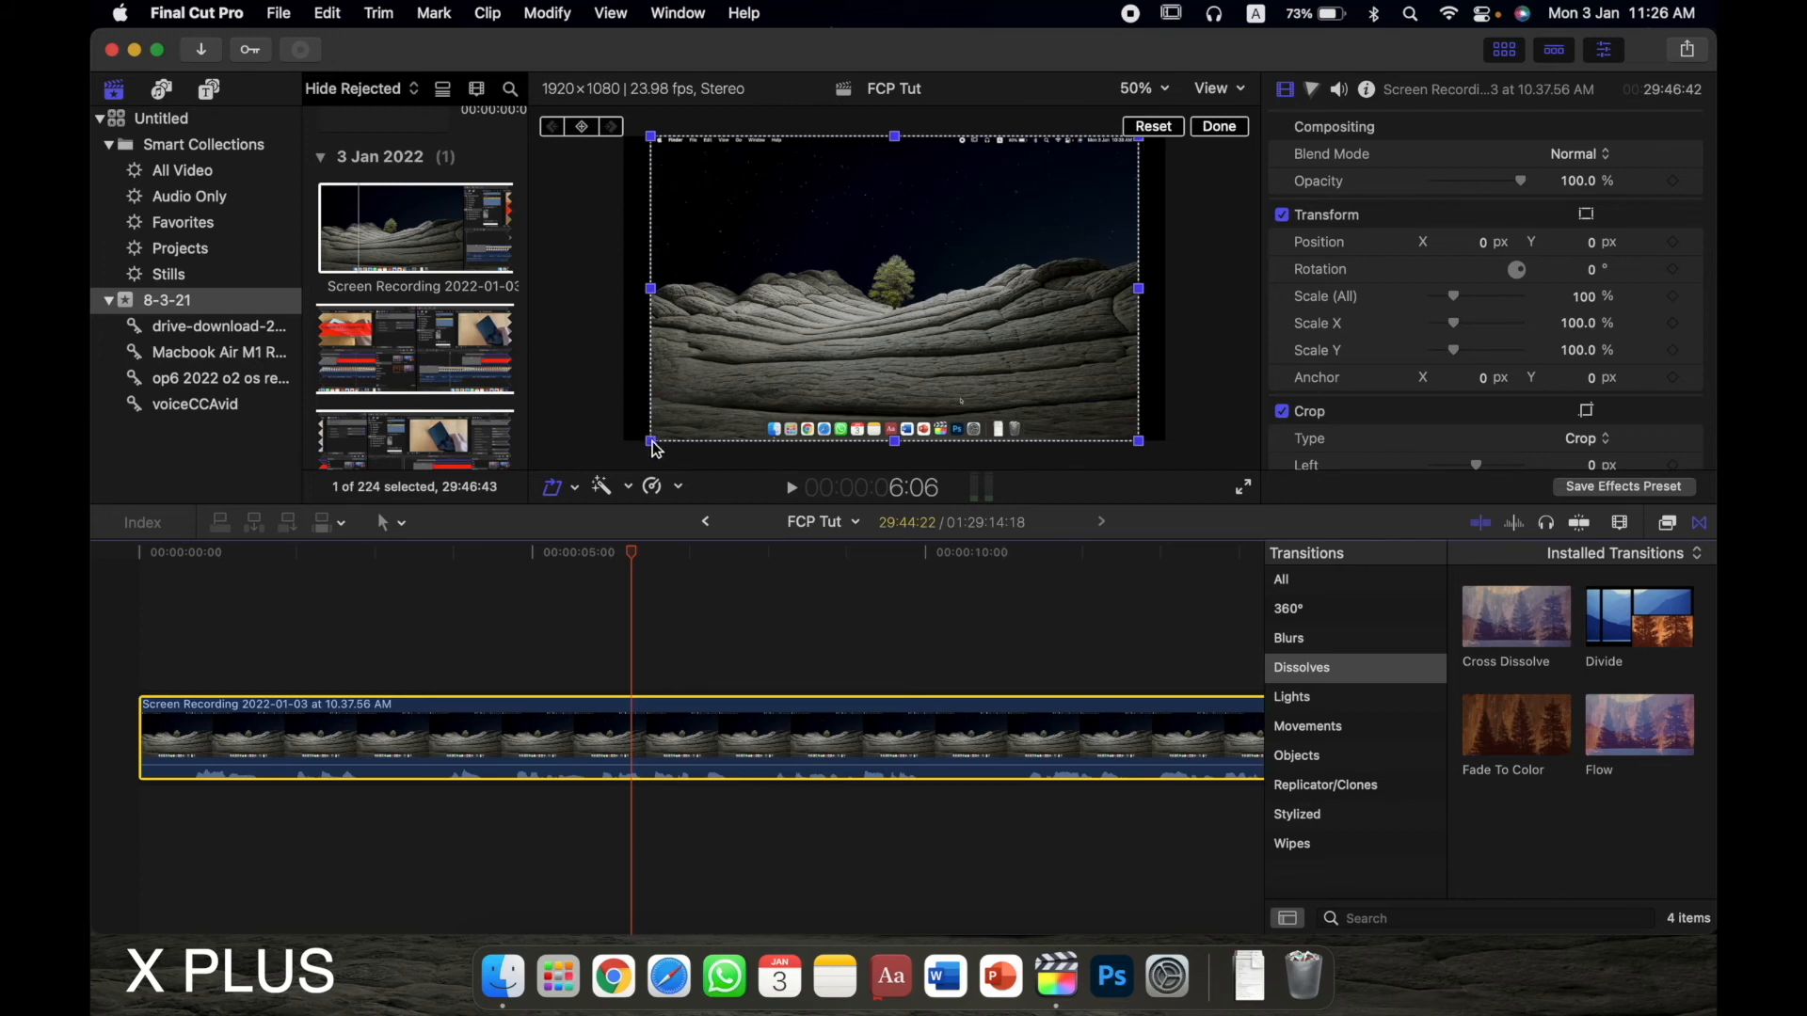
pyautogui.moveTo(652, 441); pyautogui.dragTo(677, 402)
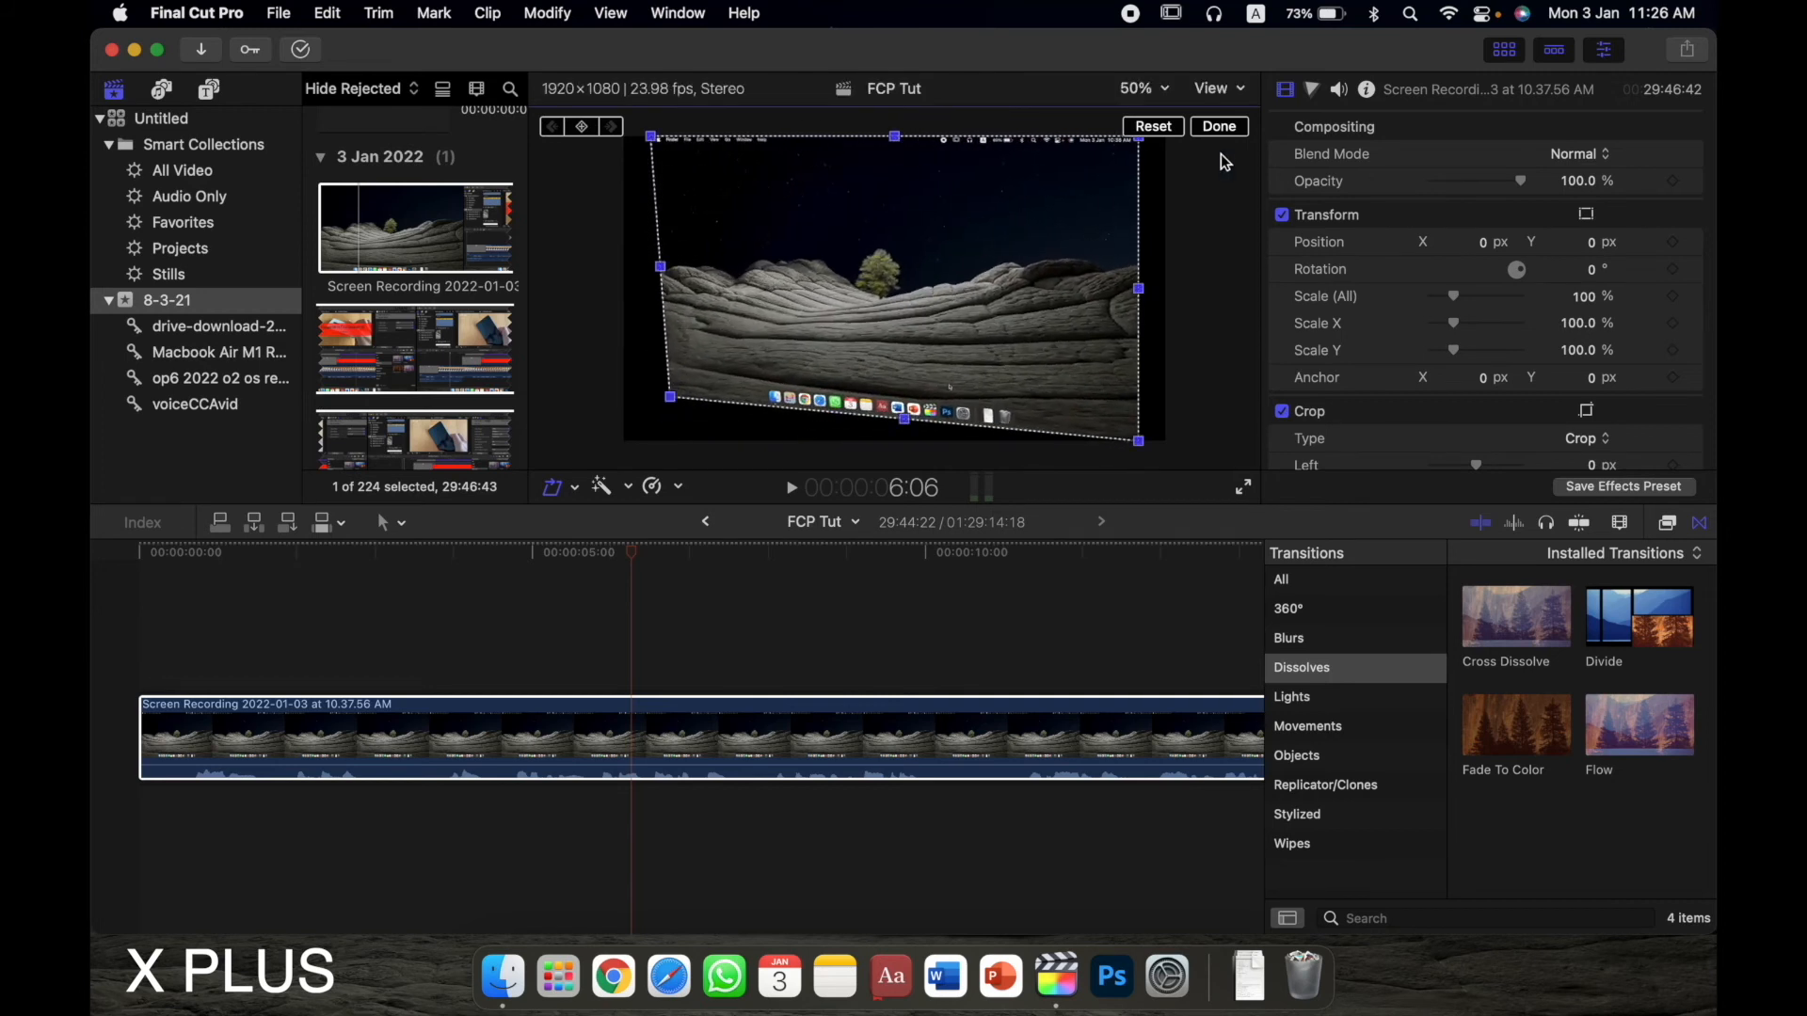
pyautogui.click(1176, 132)
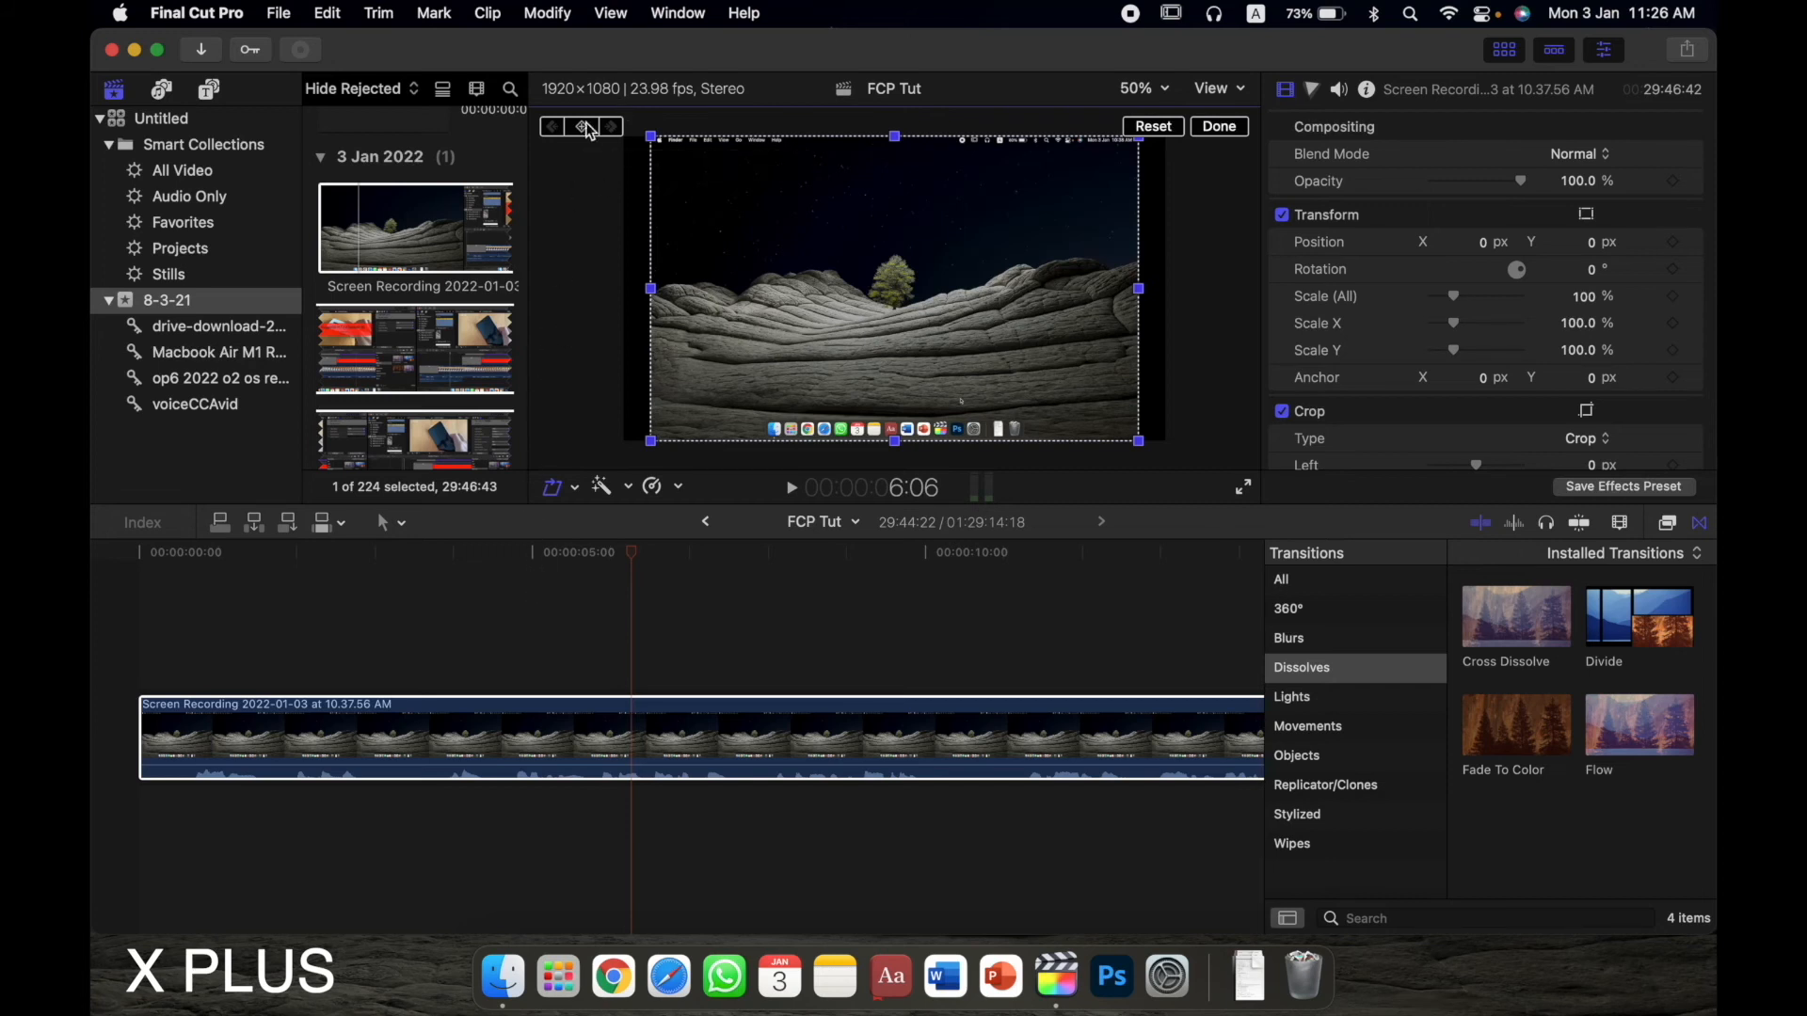
pyautogui.click(1221, 127)
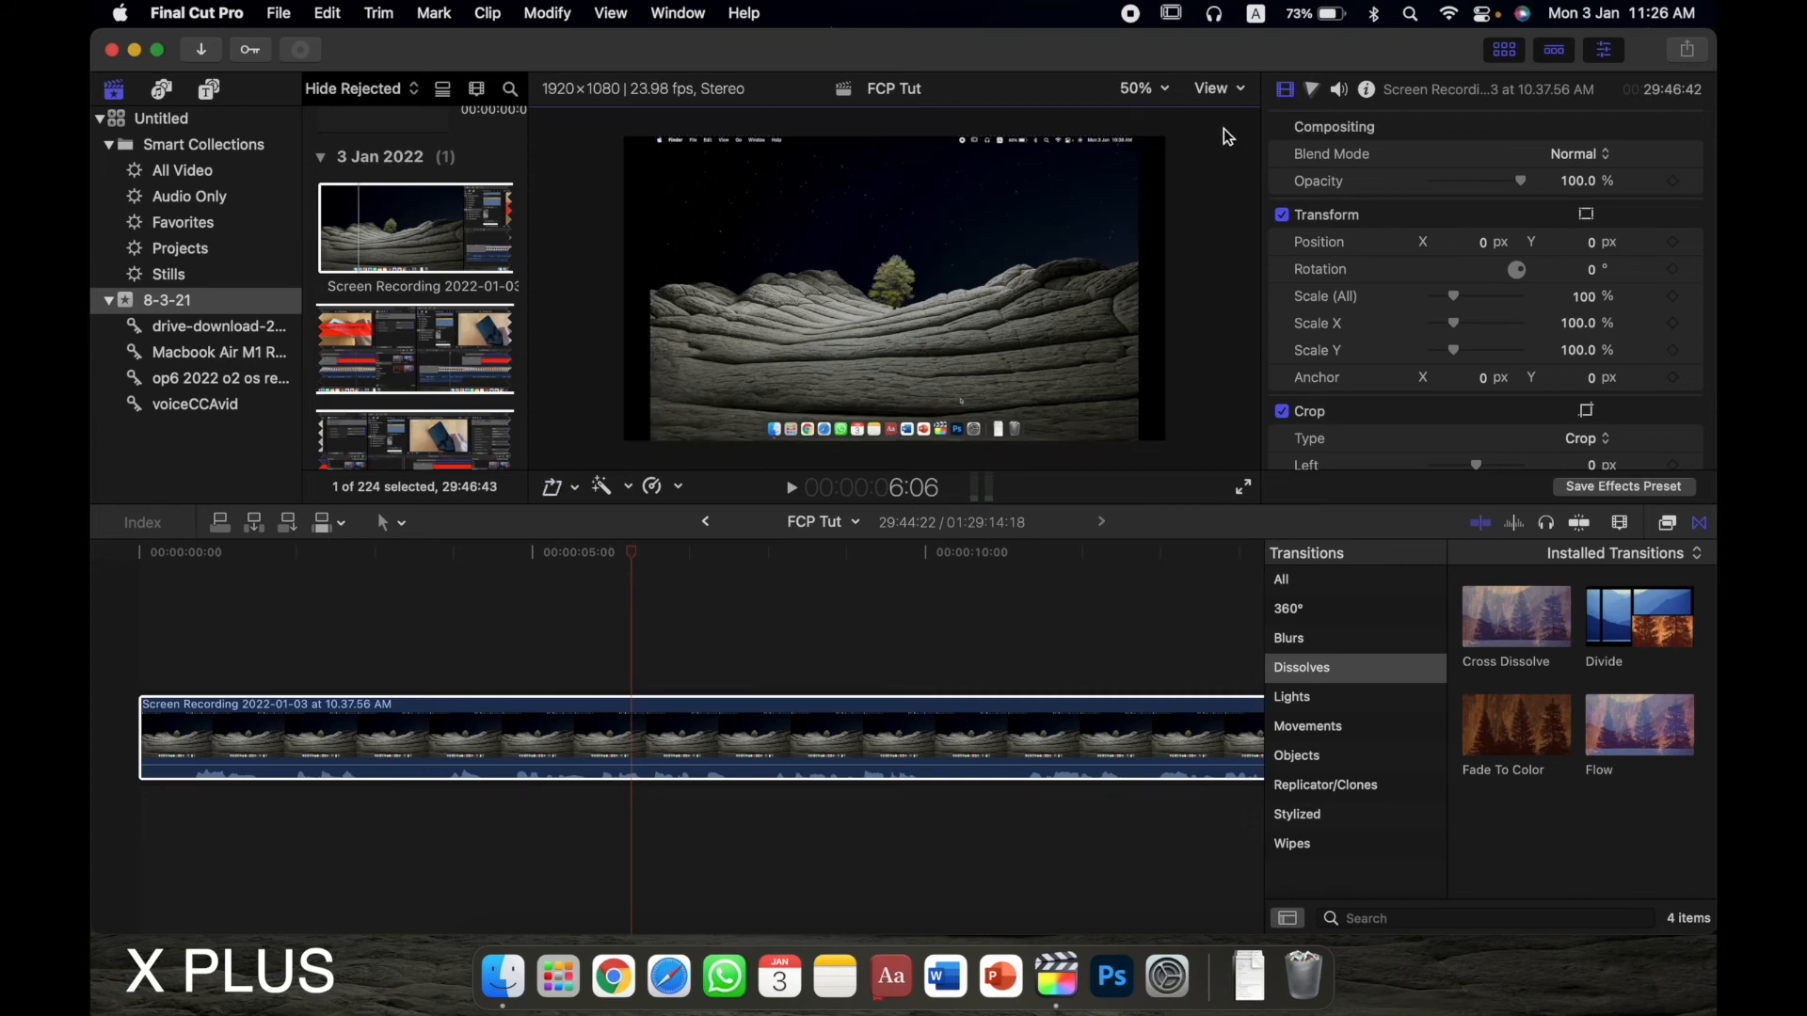
# - Play the clip briefly from 6:06, and examine the color and audio enhancement options and the clip retiming options
pyautogui.click(793, 489)
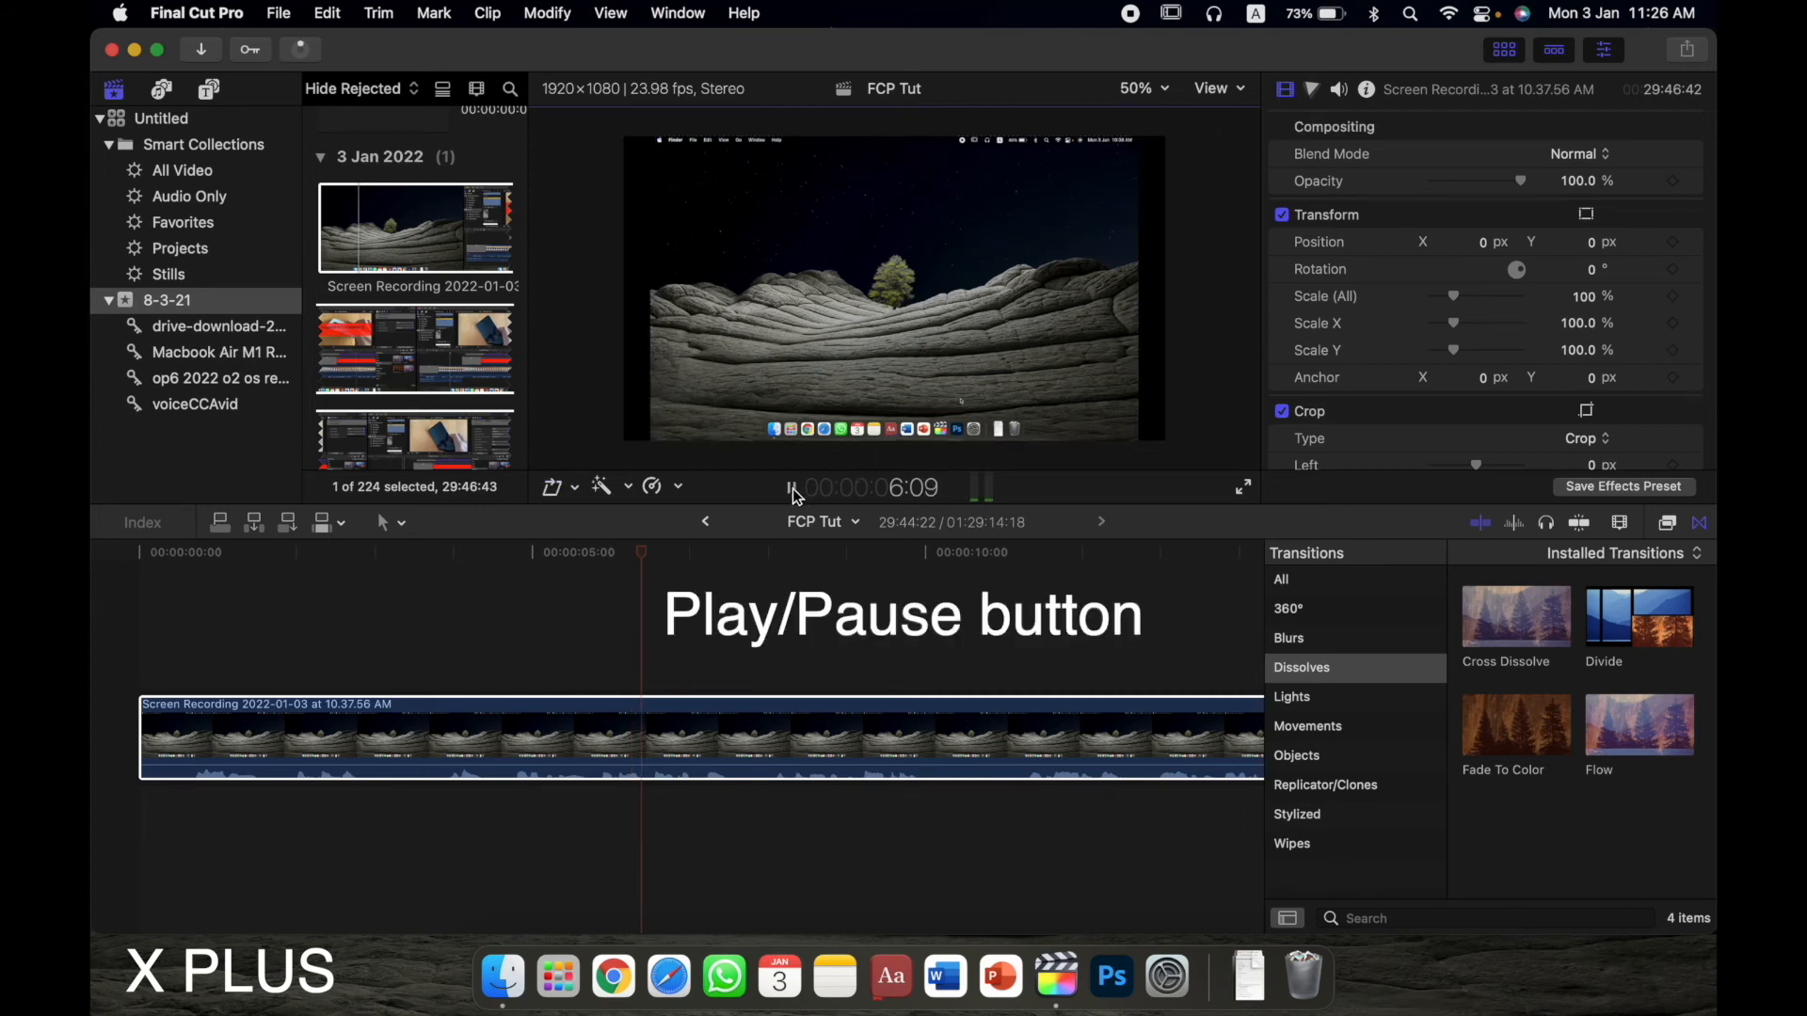
pyautogui.click(793, 489)
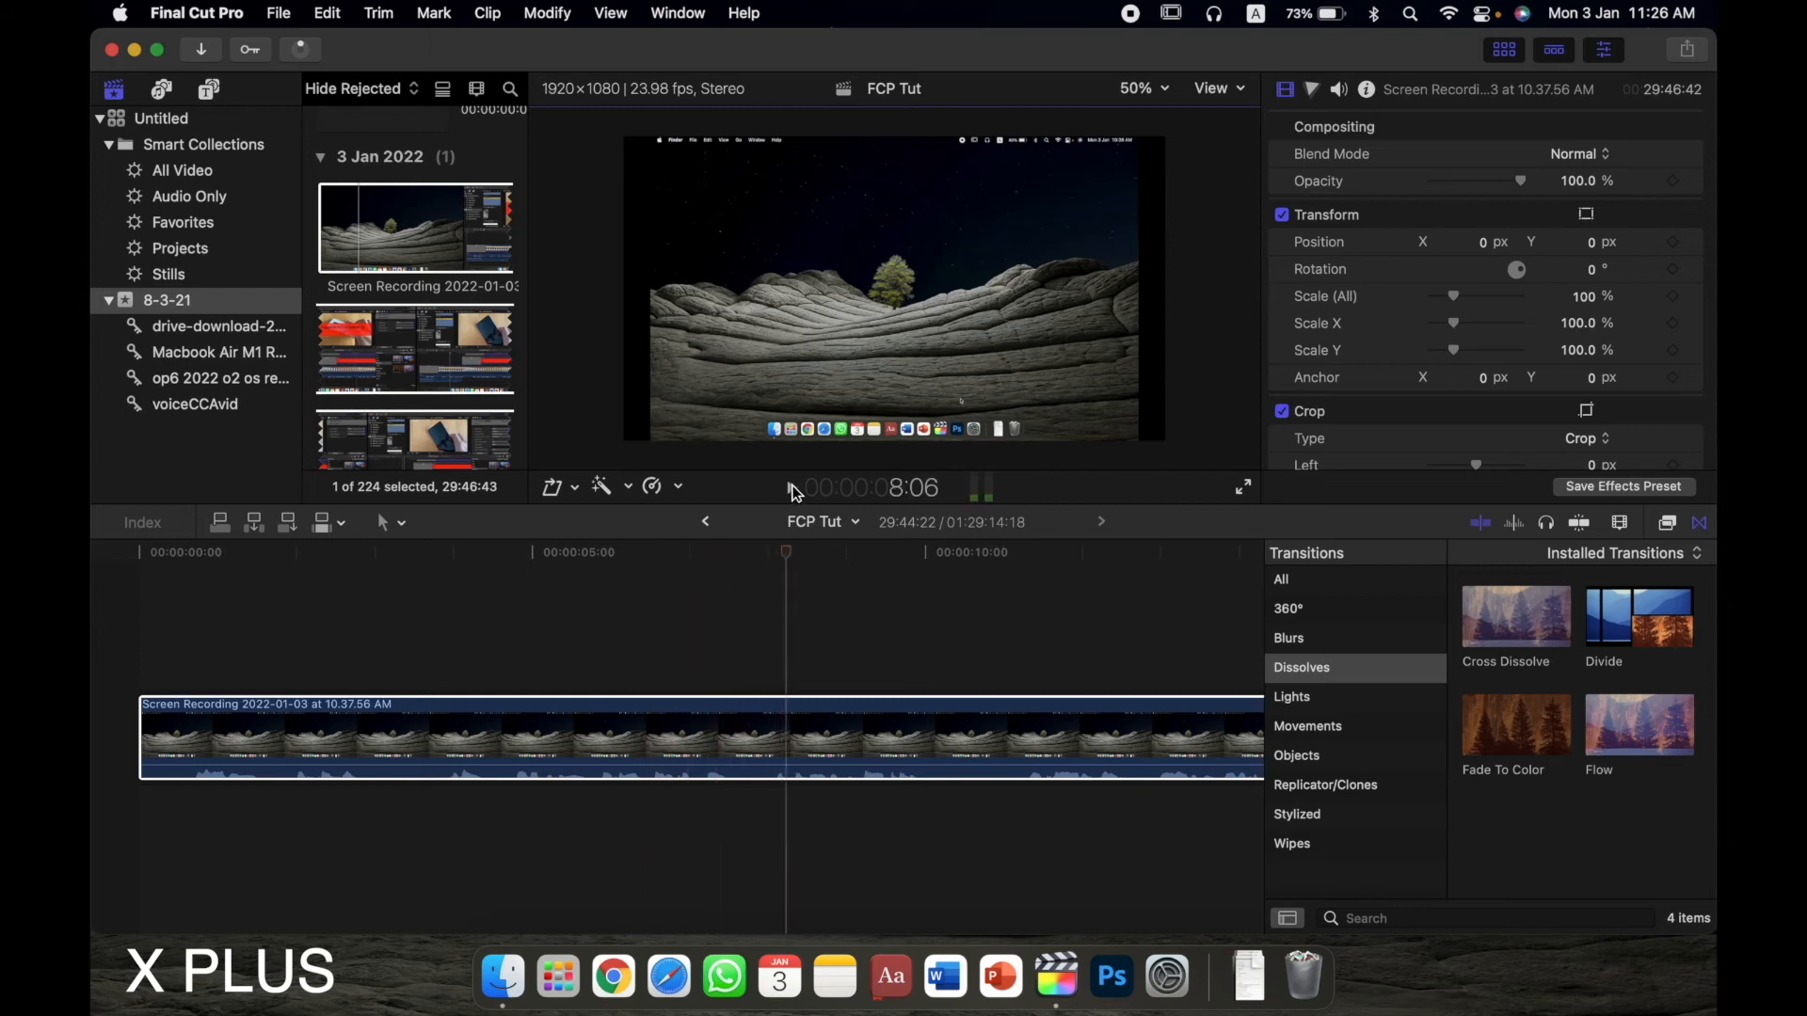
pyautogui.click(765, 753)
pyautogui.click(608, 487)
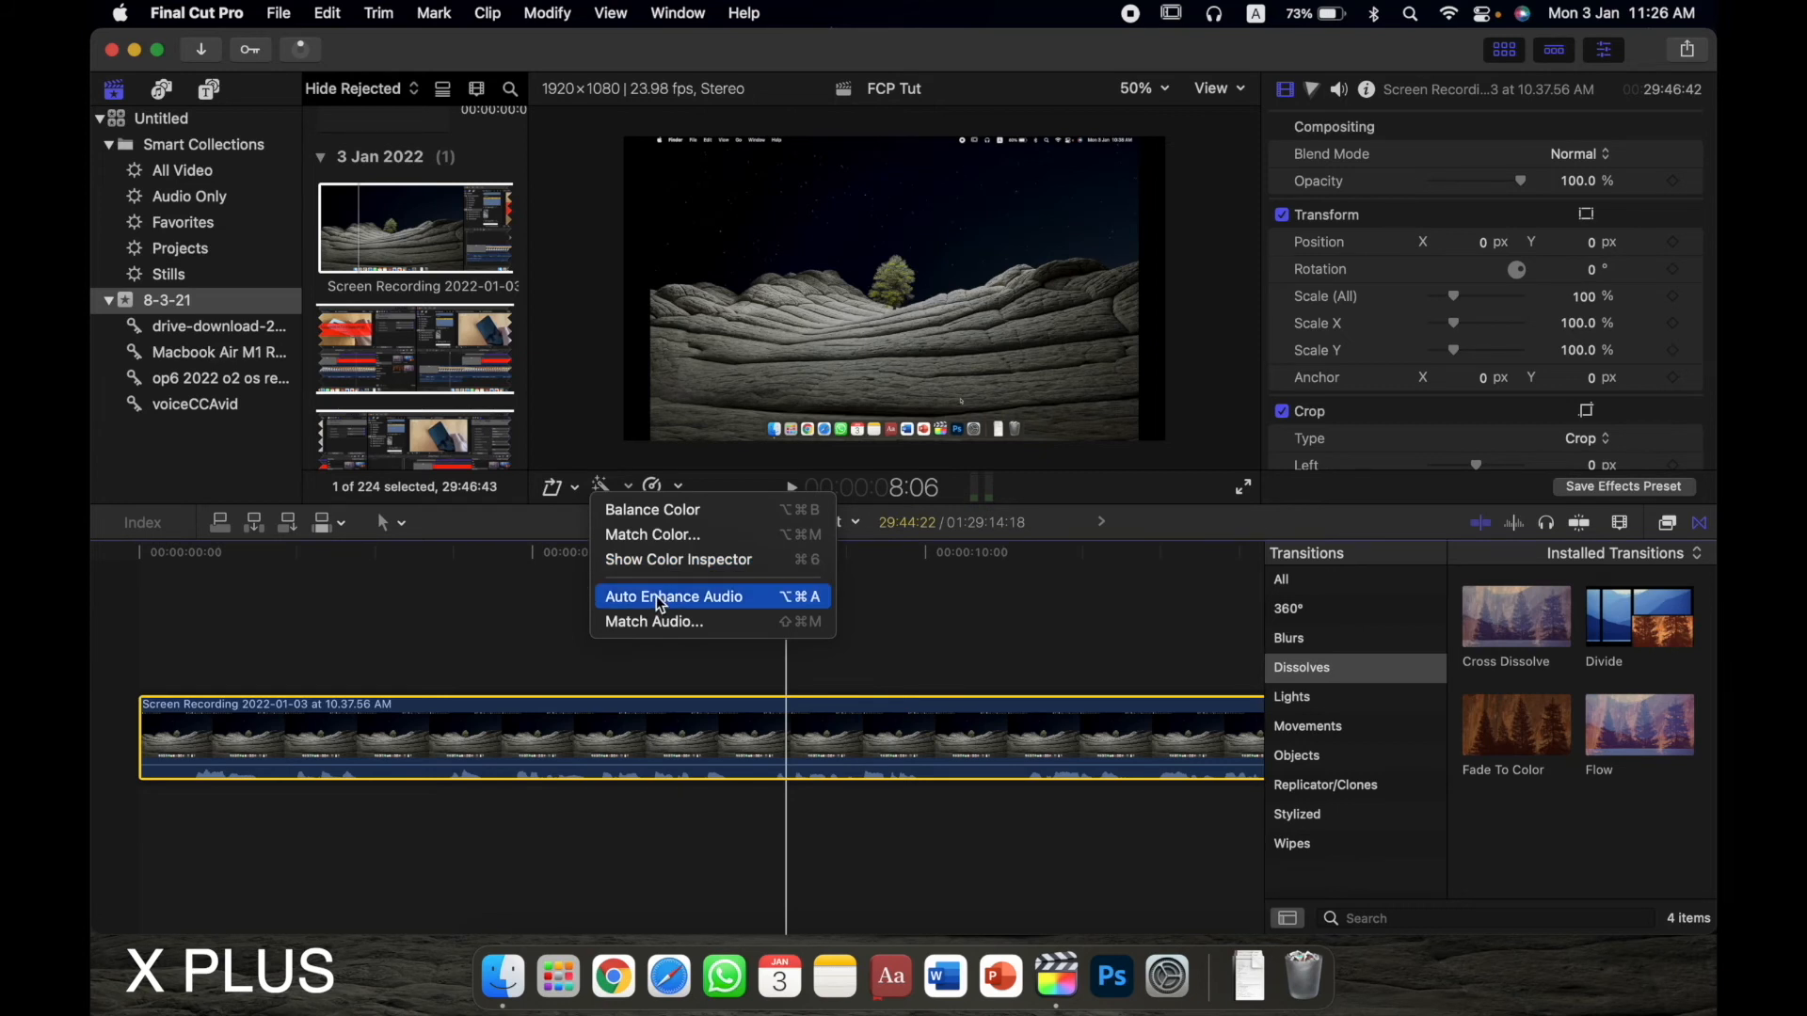
pyautogui.click(680, 488)
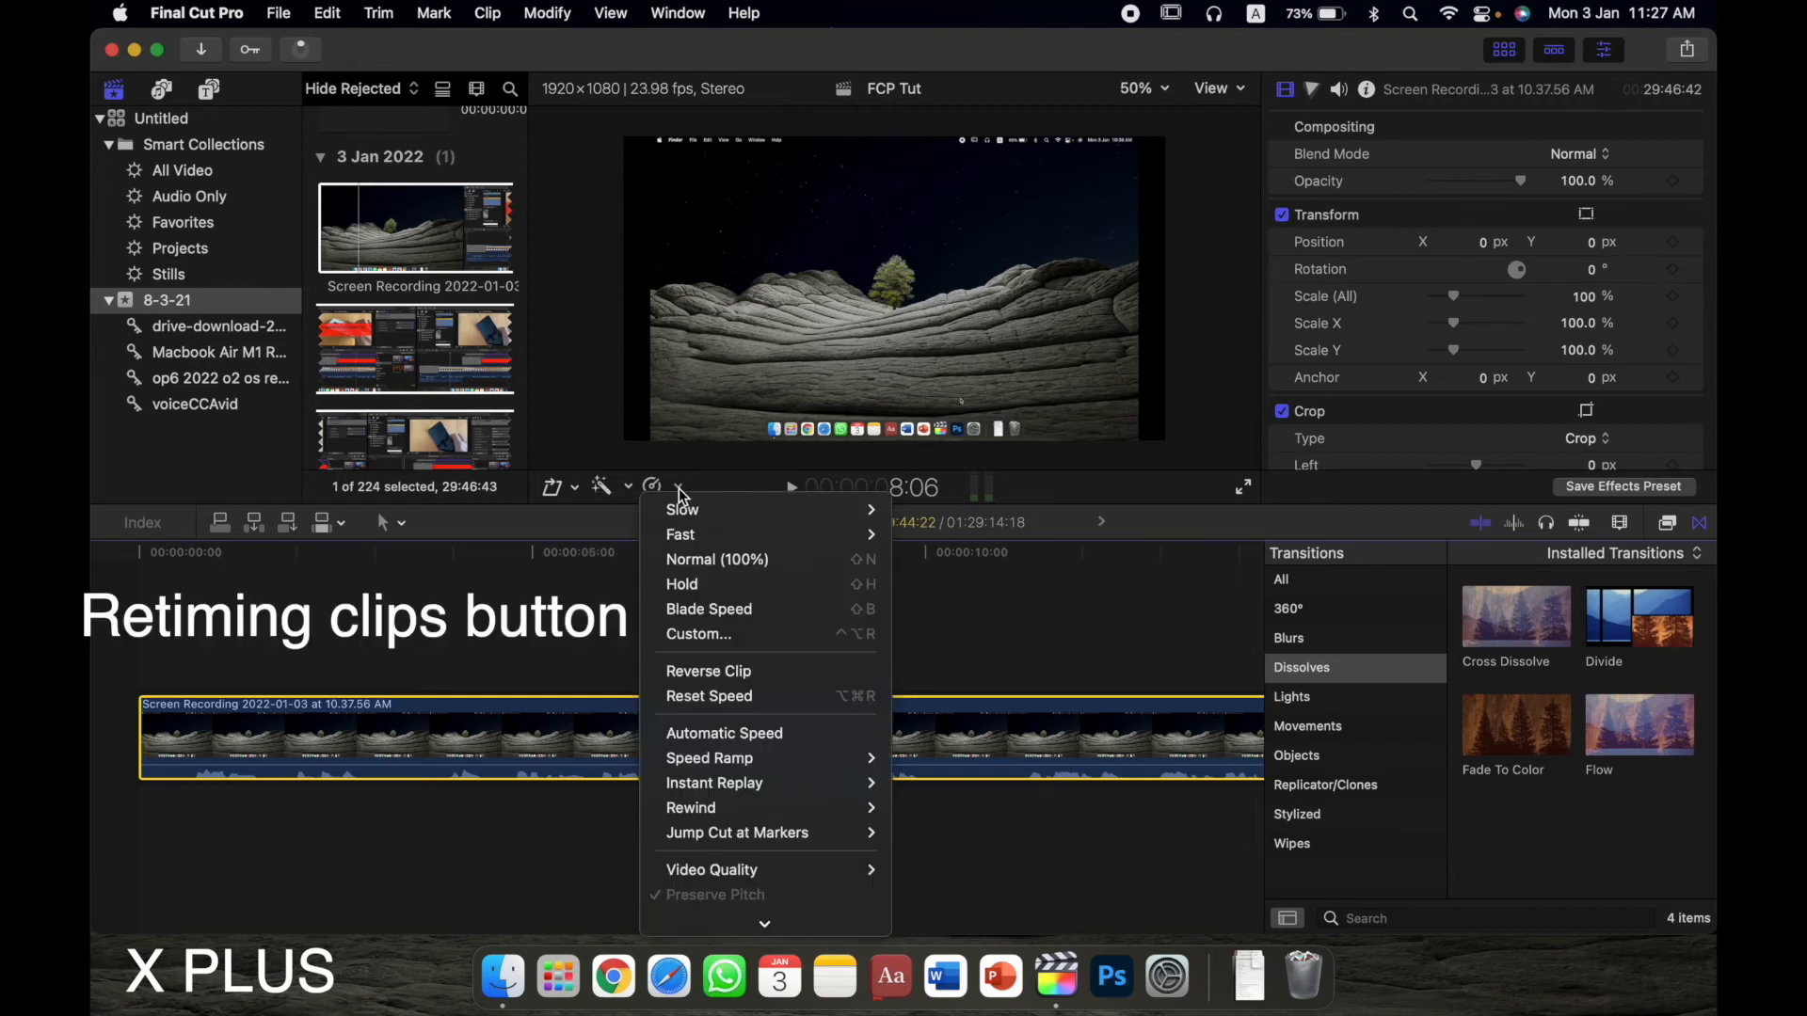
pyautogui.moveTo(694, 515)
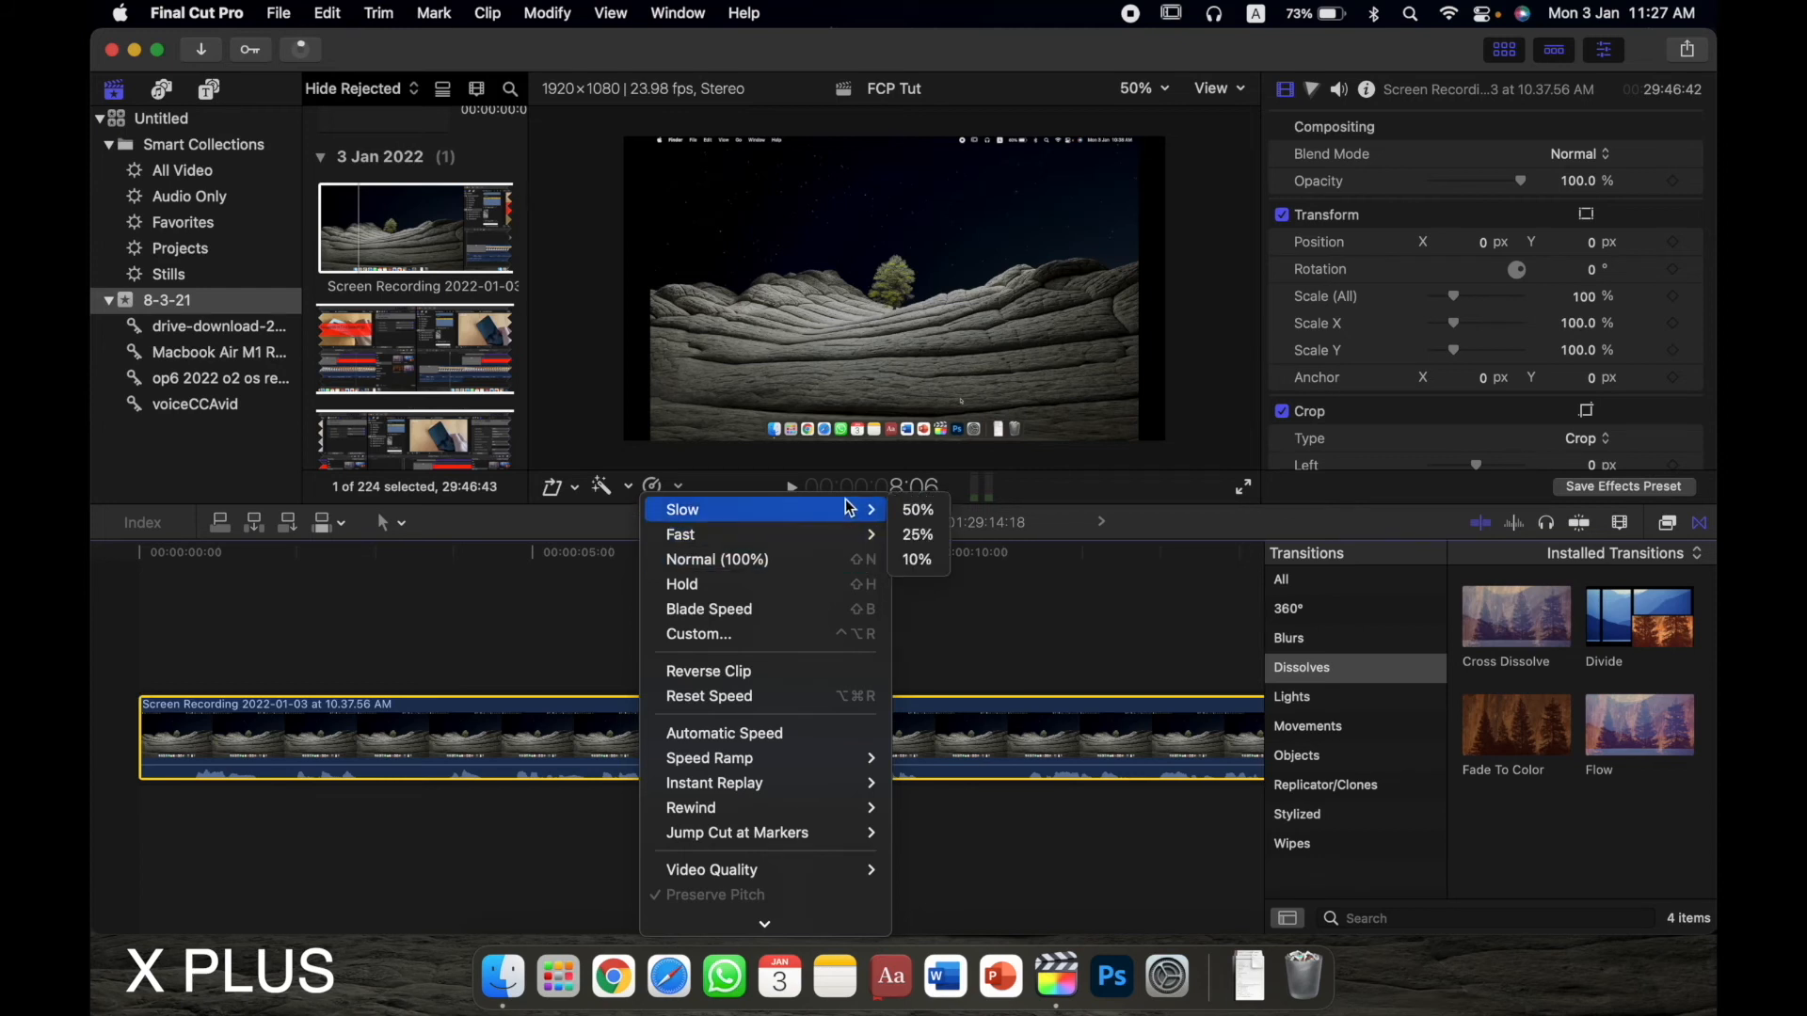
pyautogui.moveTo(881, 548)
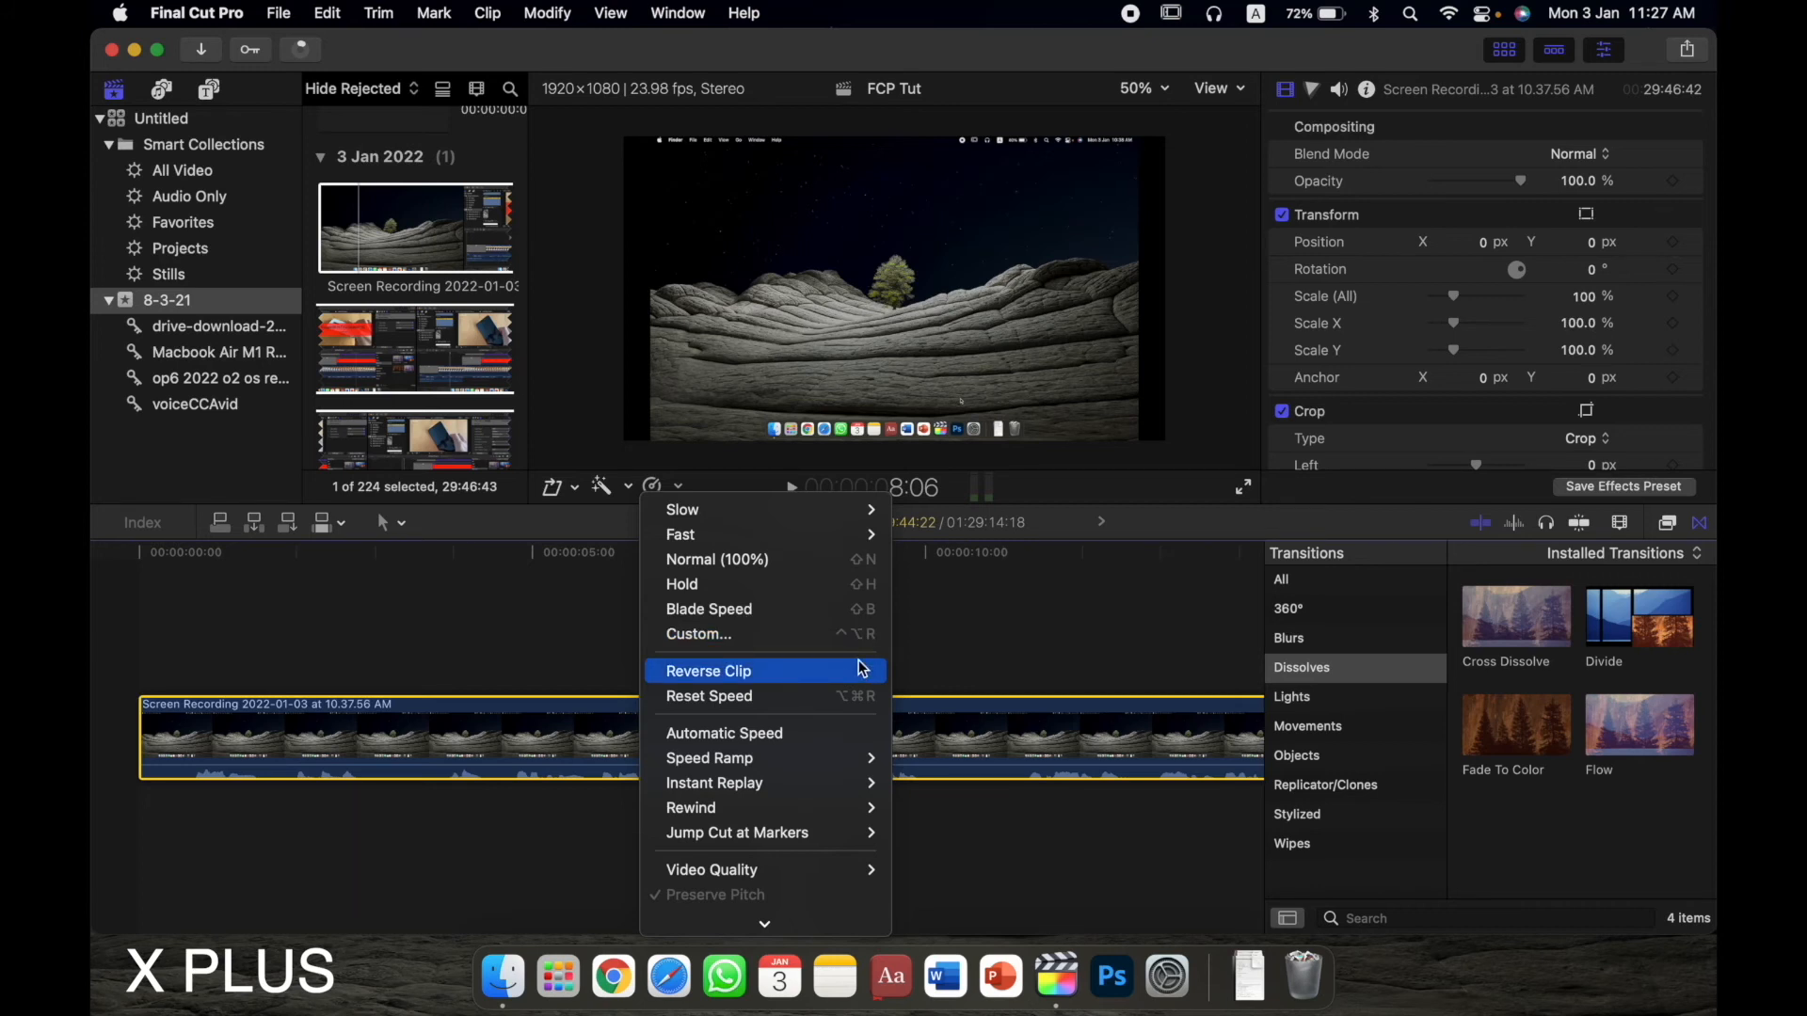
pyautogui.click(466, 624)
# - Split the screen recording at 6:09 and speed up its first segment with the Fast 8x retiming preset
pyautogui.click(643, 648)
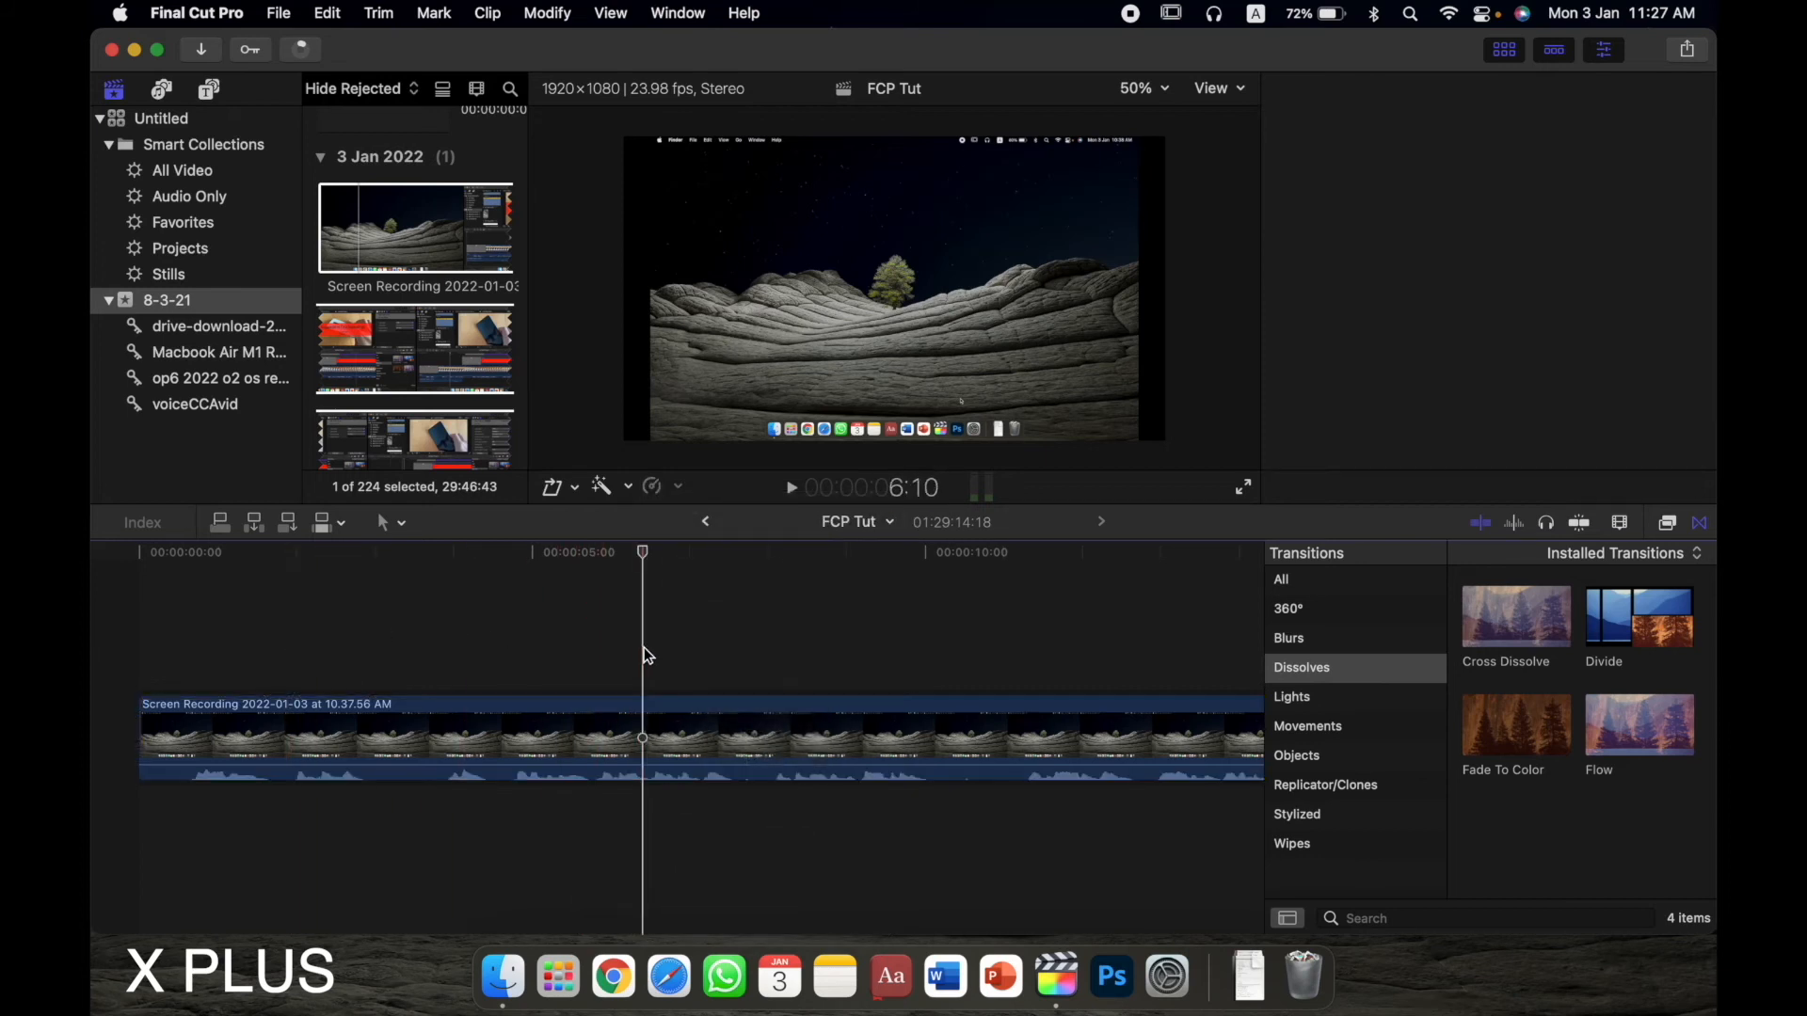
pyautogui.click(641, 724)
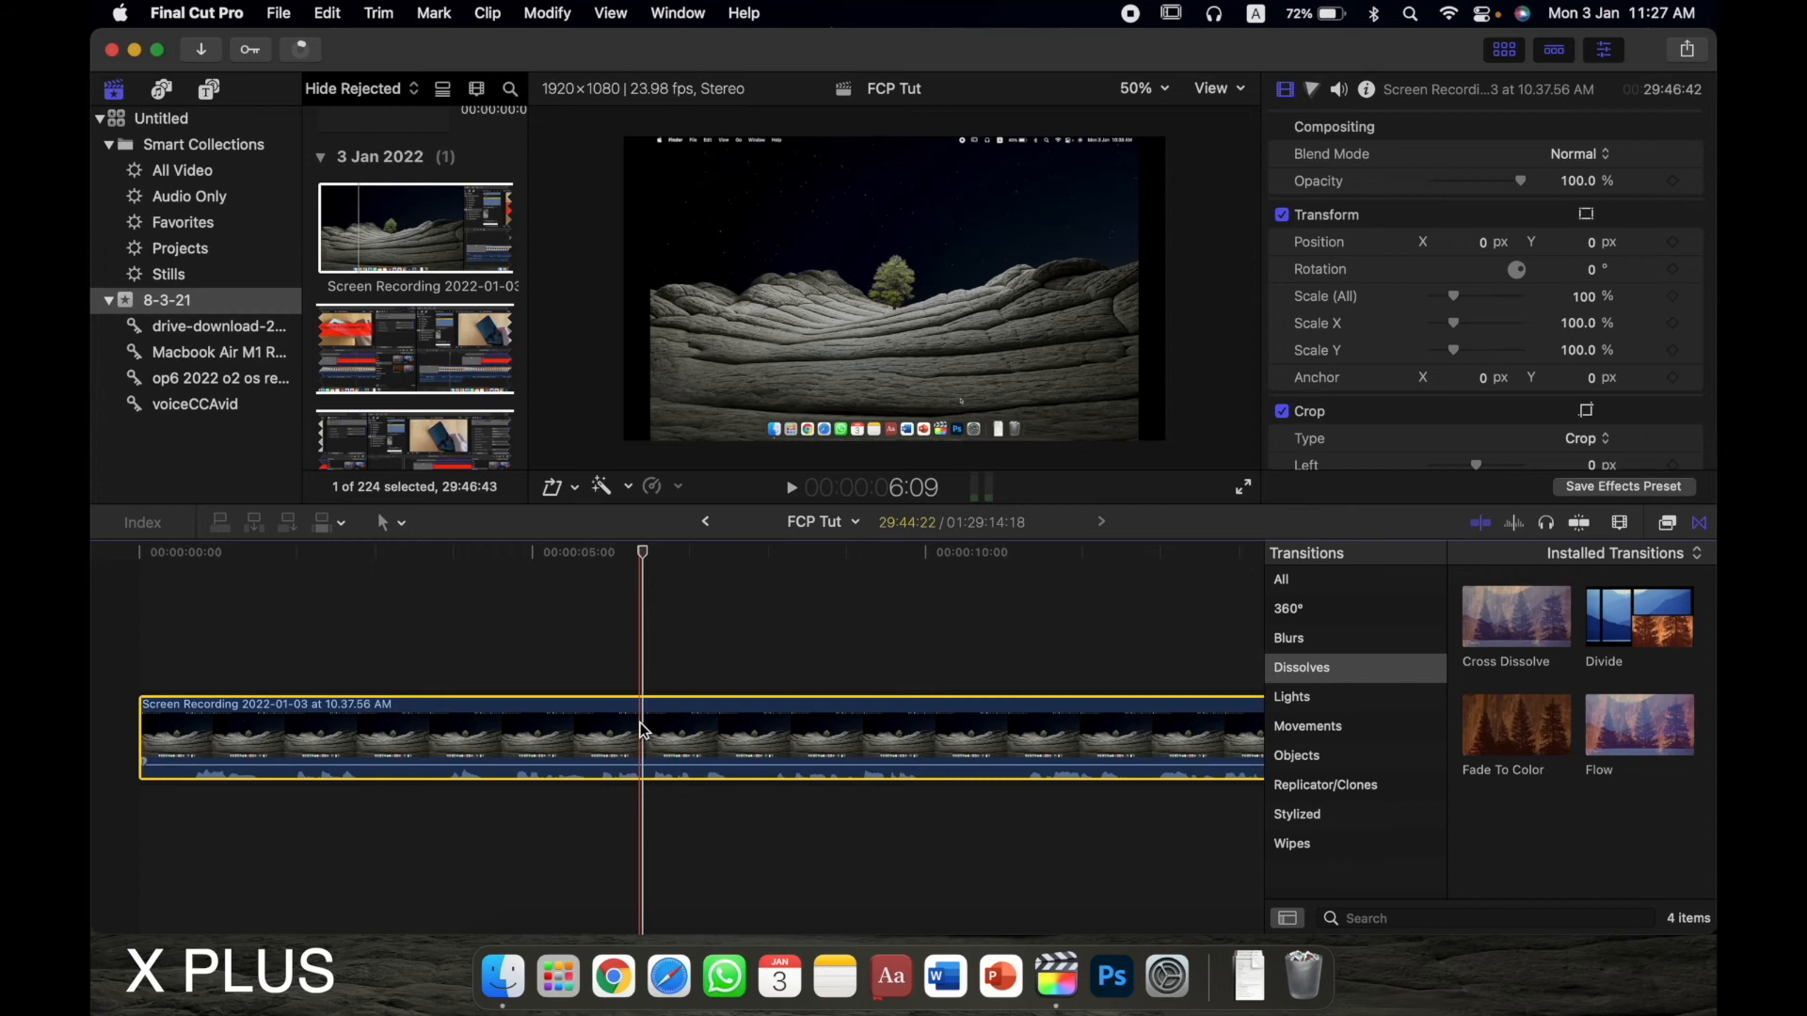
pyautogui.click(662, 486)
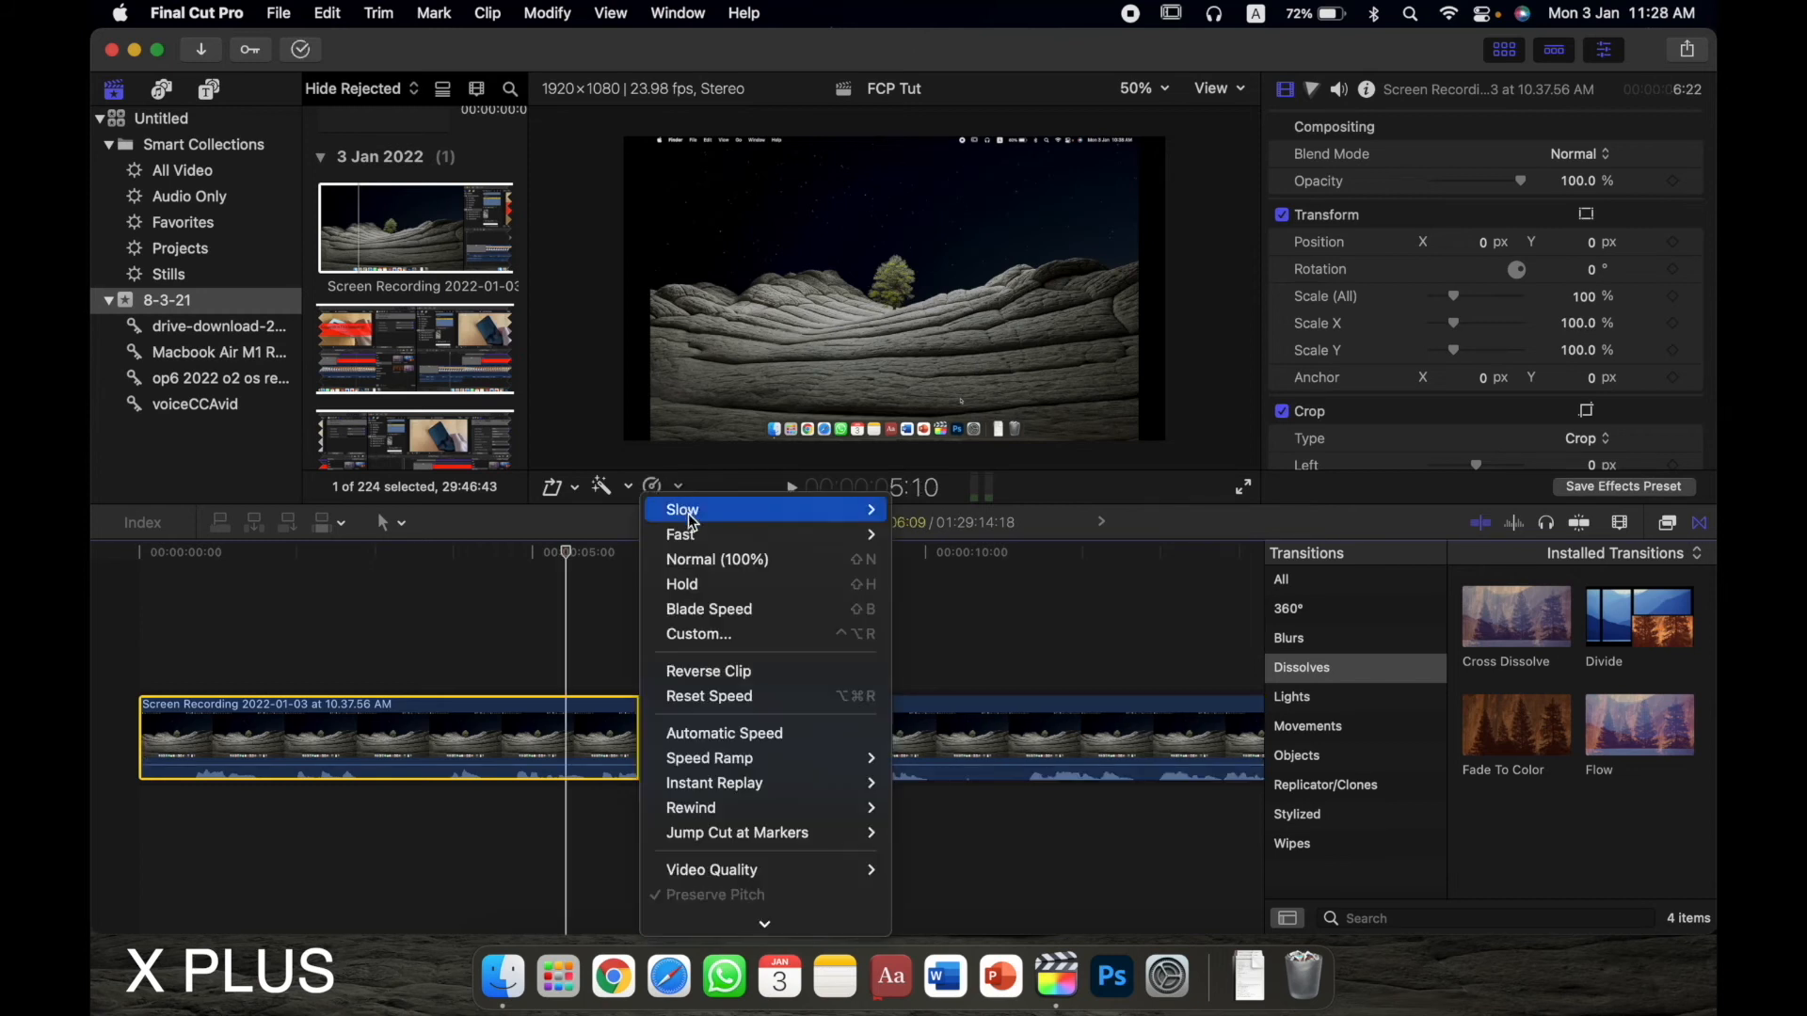
pyautogui.moveTo(777, 516)
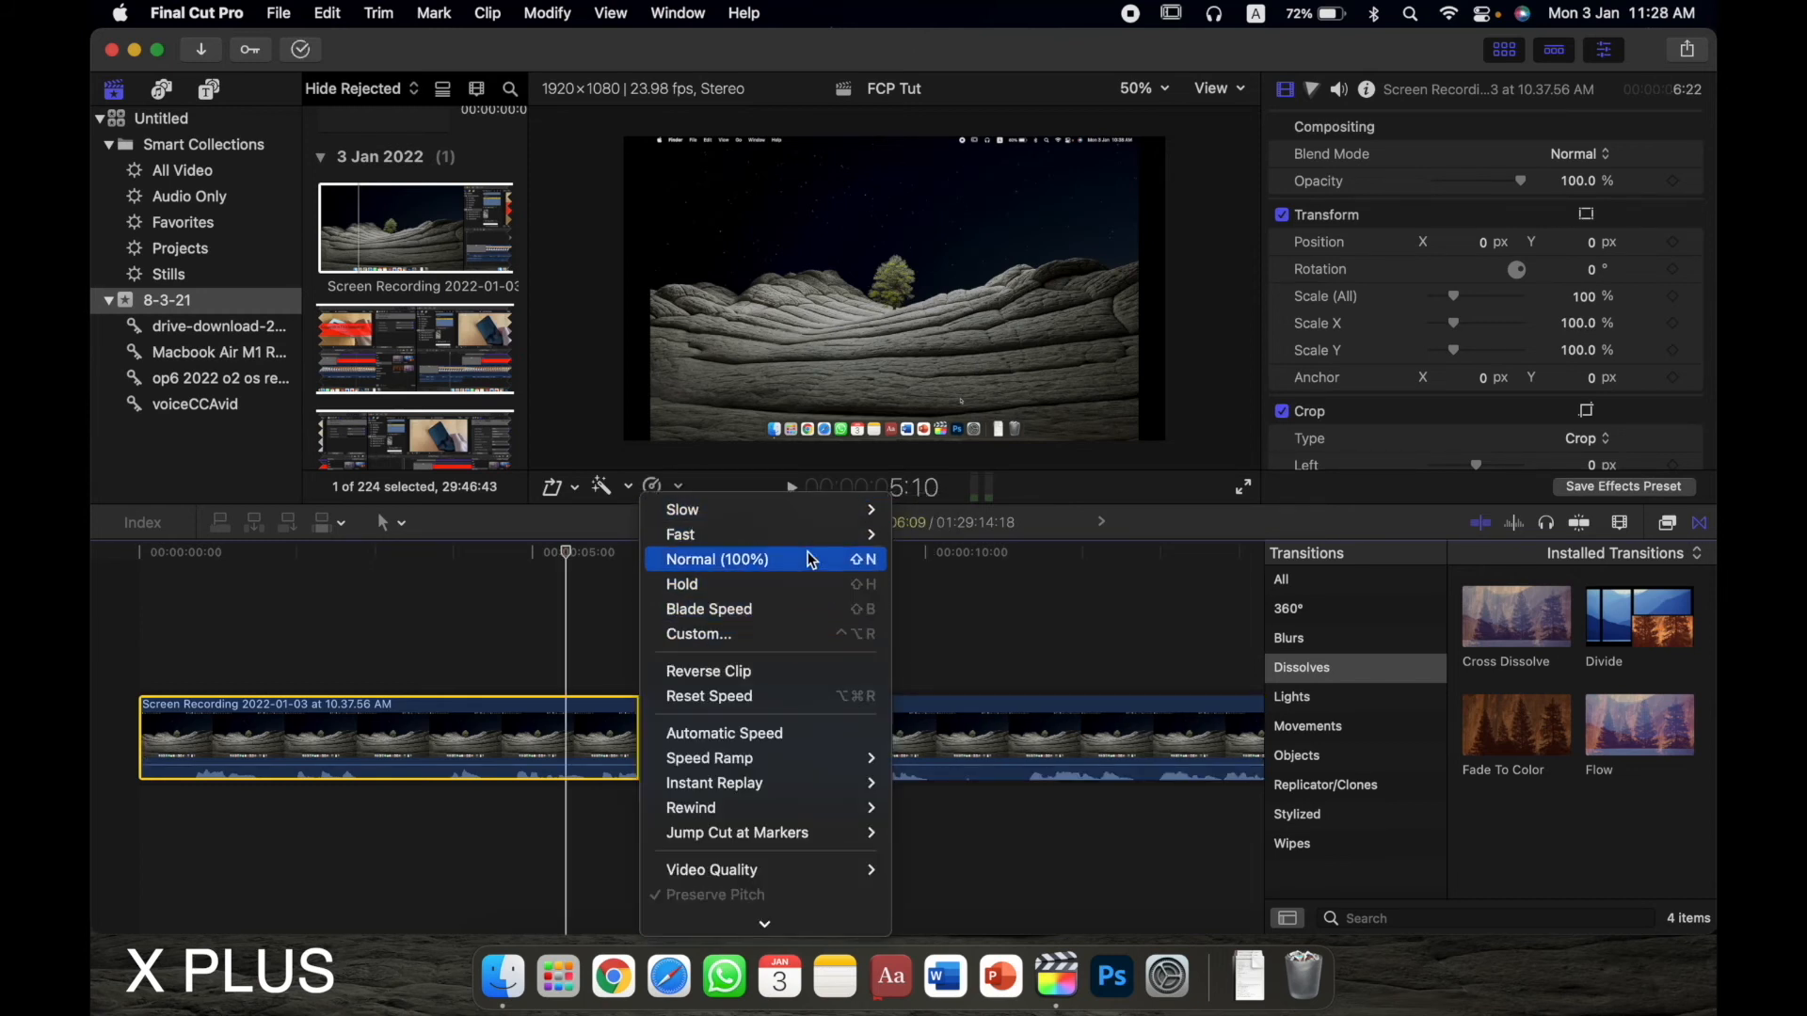
pyautogui.moveTo(831, 508)
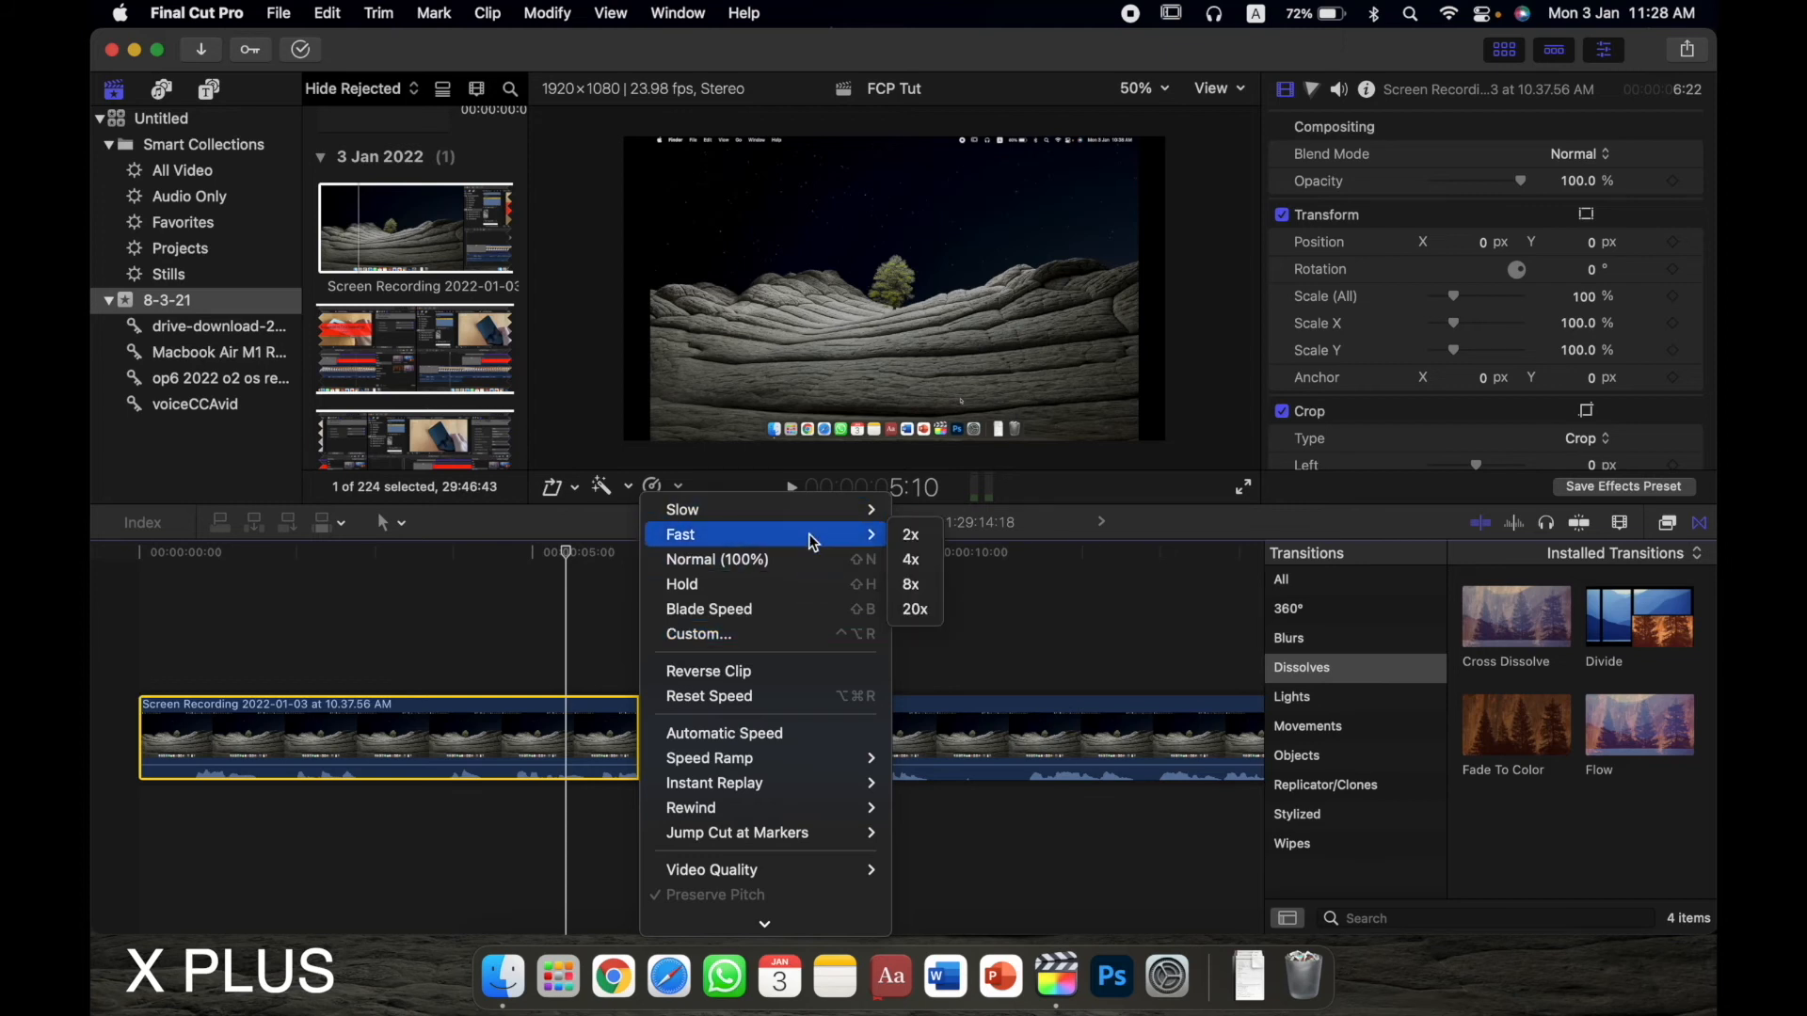
pyautogui.click(912, 585)
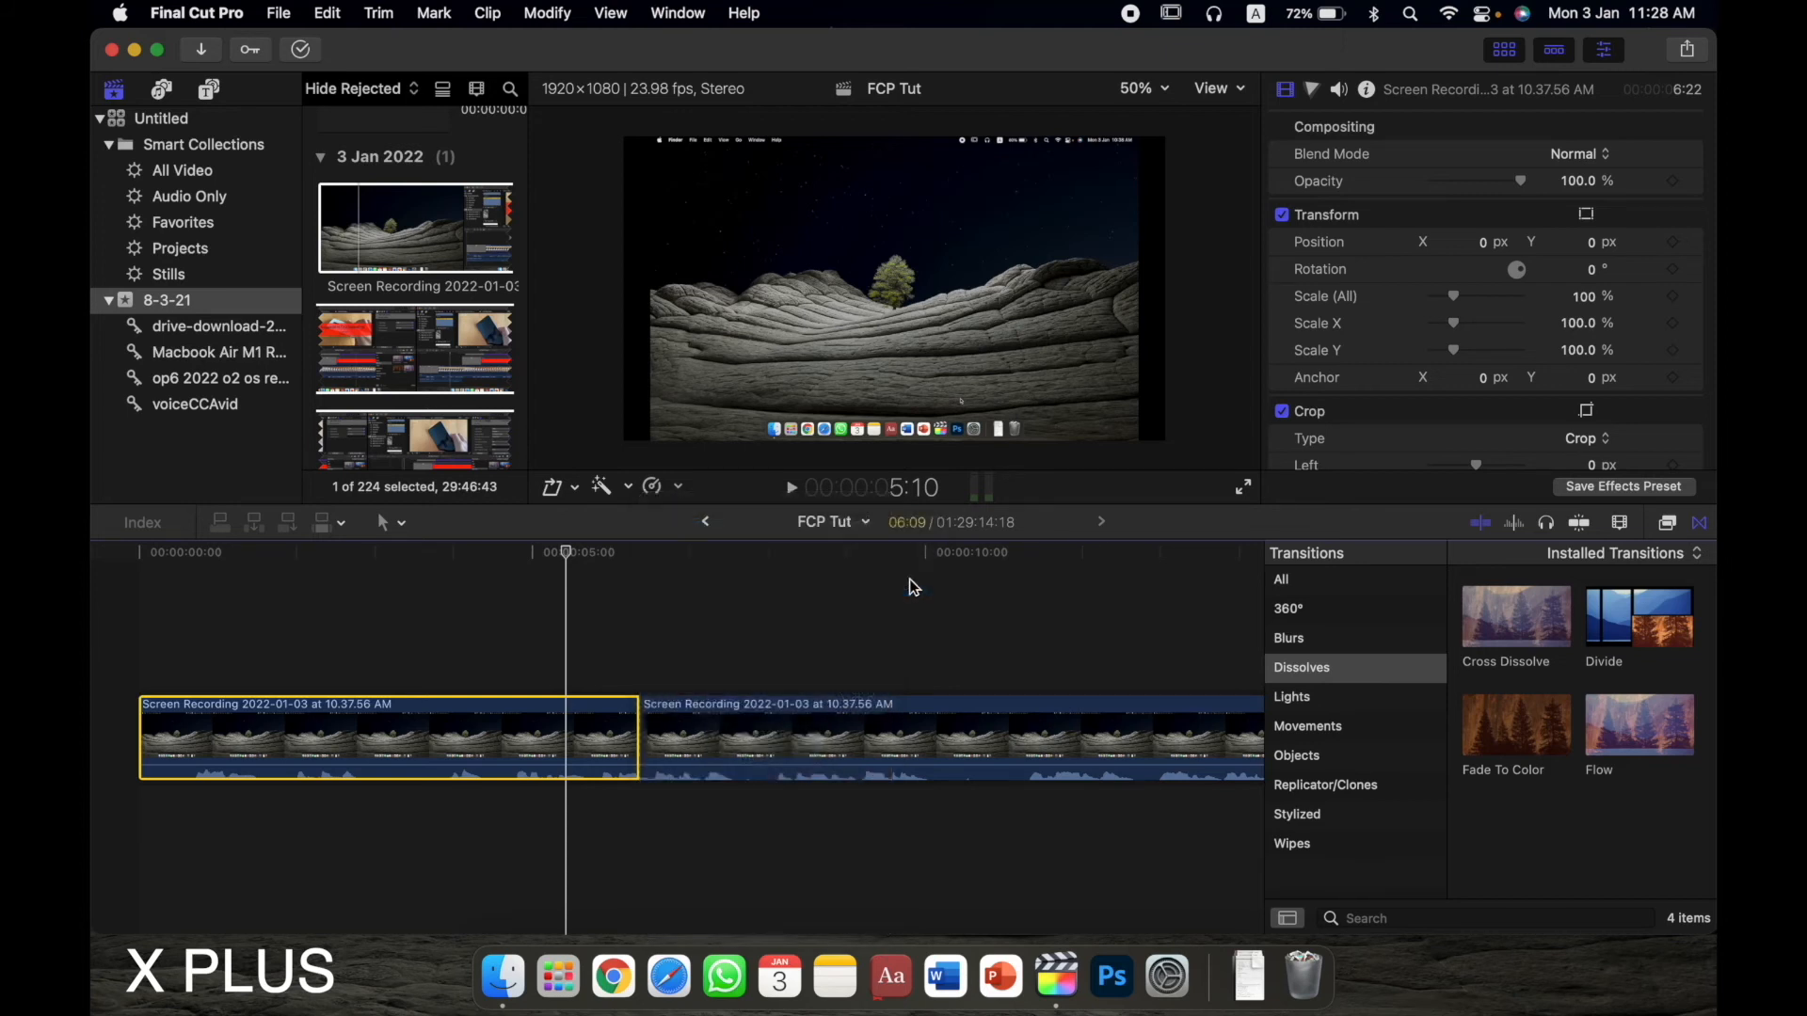
# - Play back the sped-up first segment from the start of the timeline
pyautogui.click(143, 609)
pyautogui.press('space')
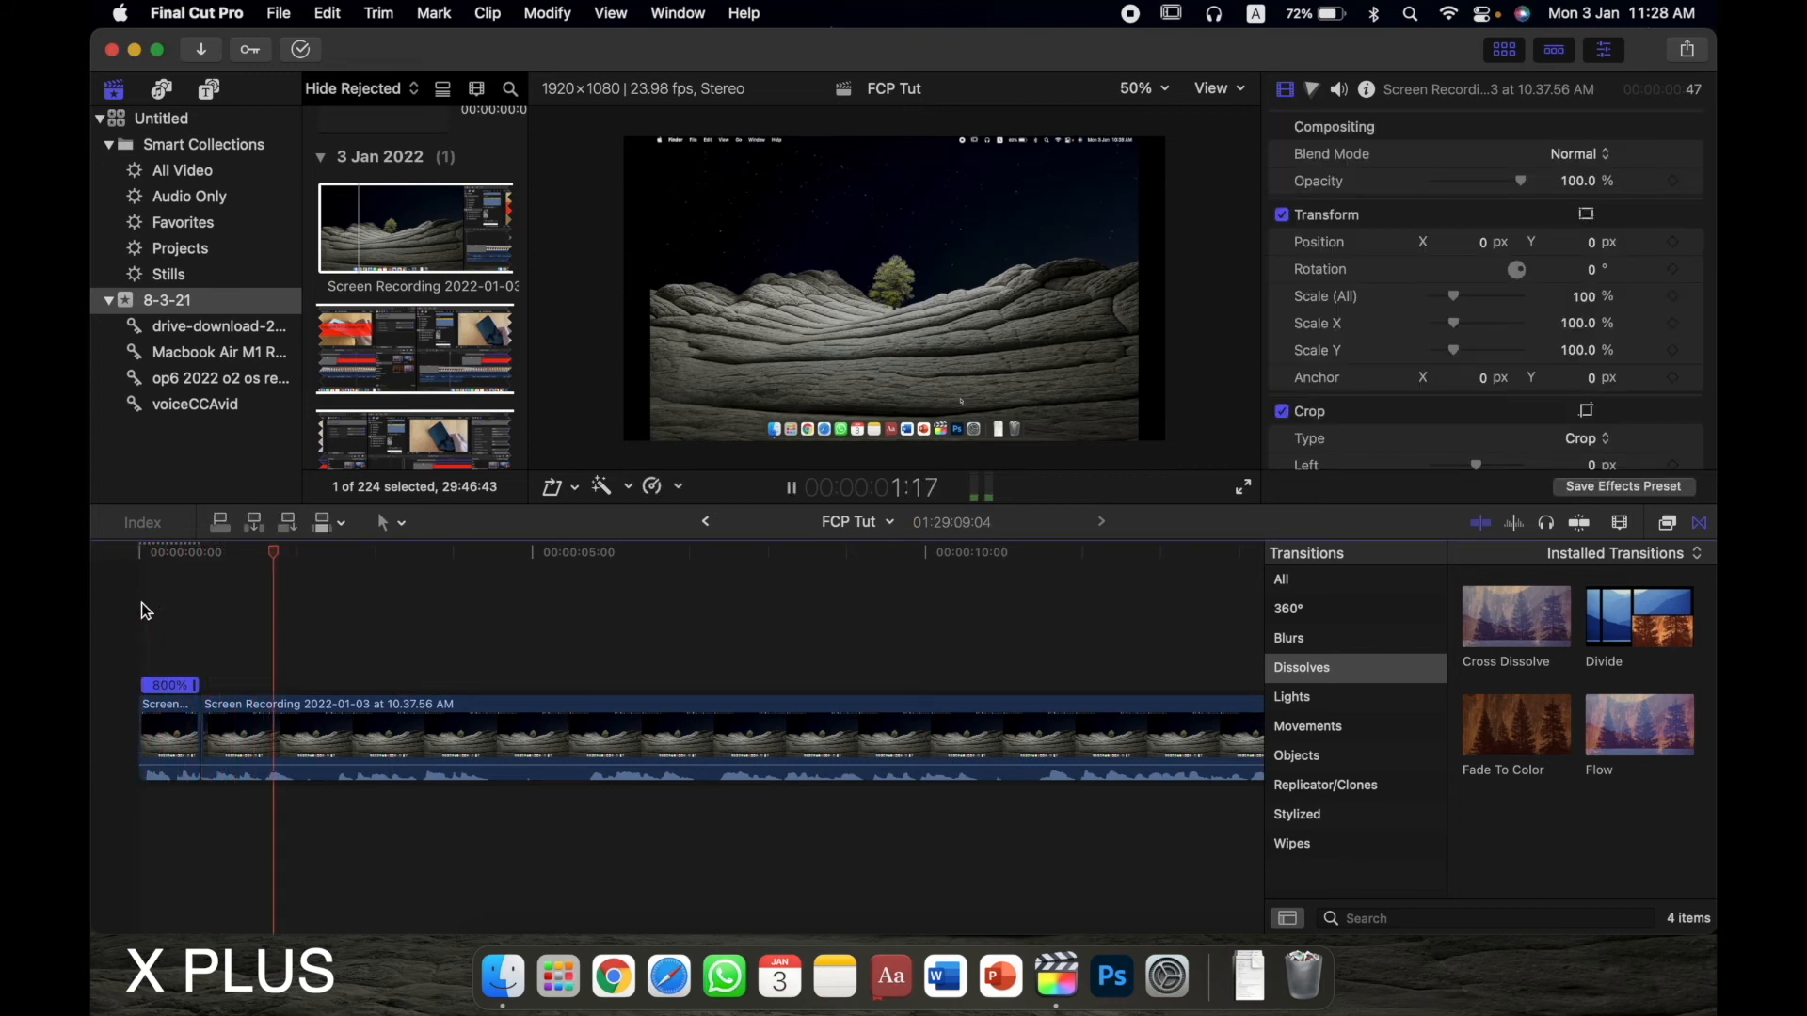
pyautogui.press('space')
# - Set the first segment's custom speed rate to 625% after trying 795%
pyautogui.click(182, 609)
pyautogui.click(192, 694)
pyautogui.click(653, 486)
pyautogui.click(724, 636)
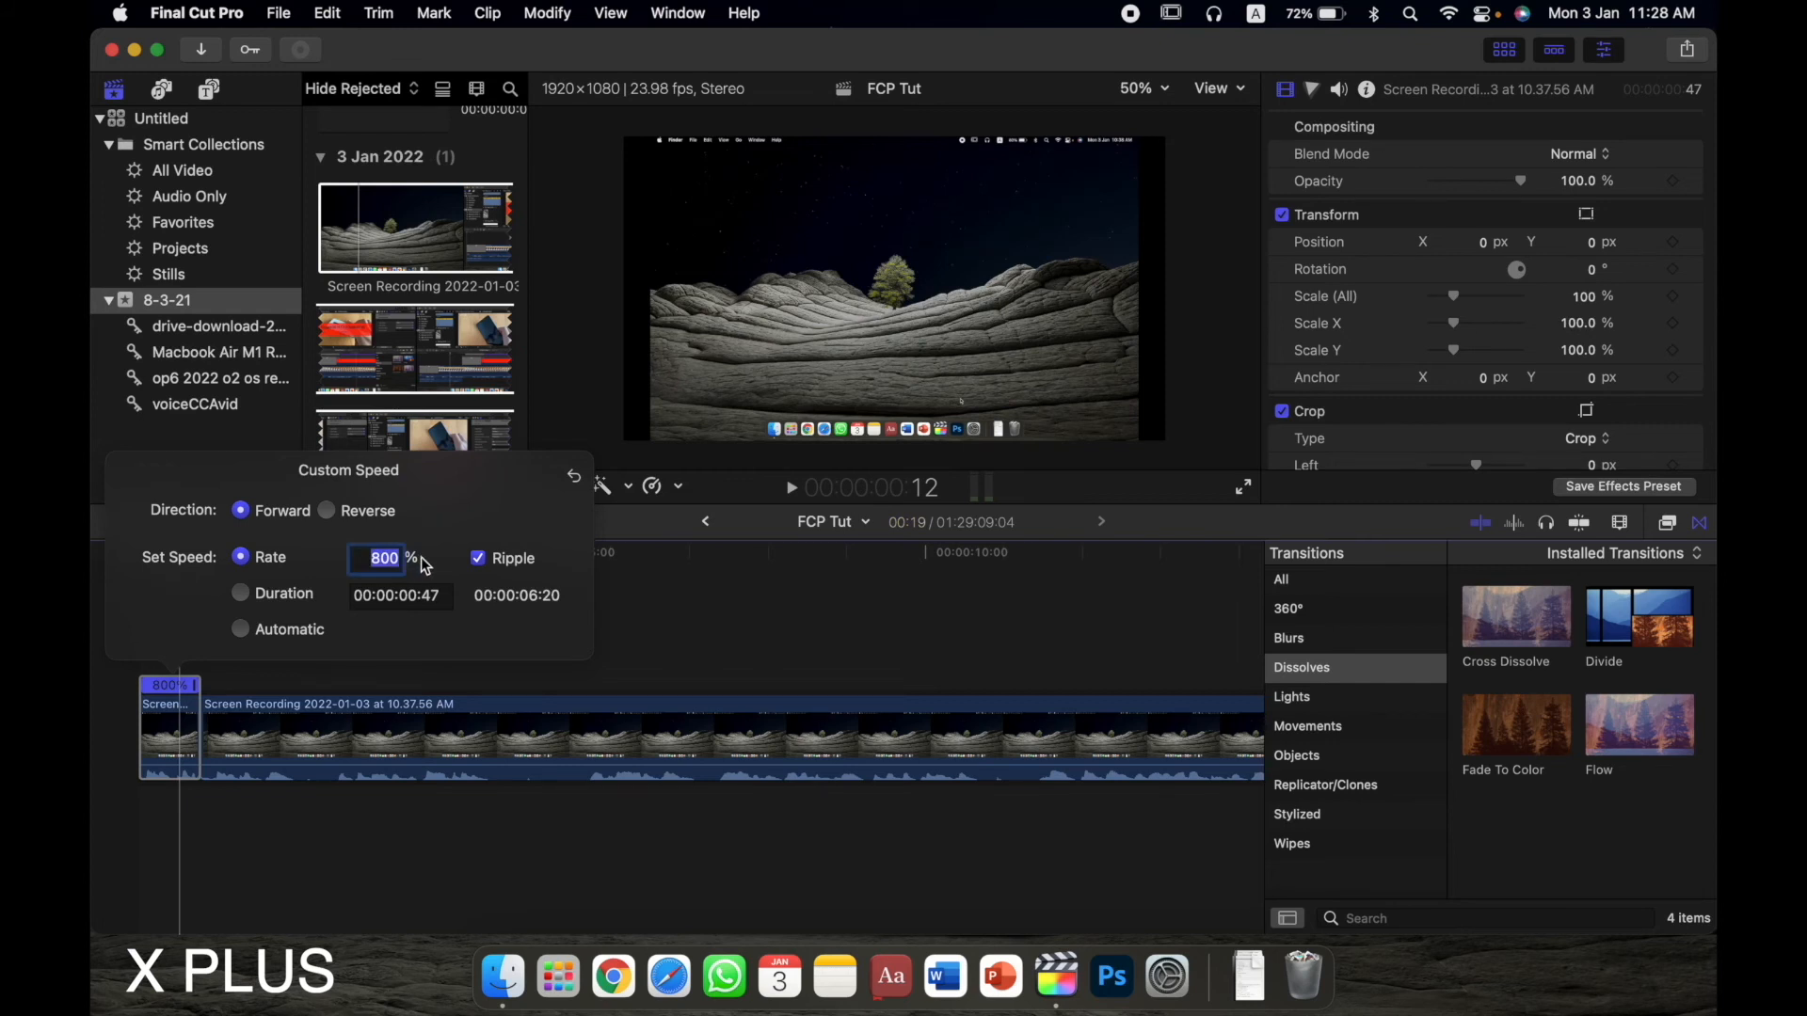
pyautogui.write('795')
pyautogui.press('Return')
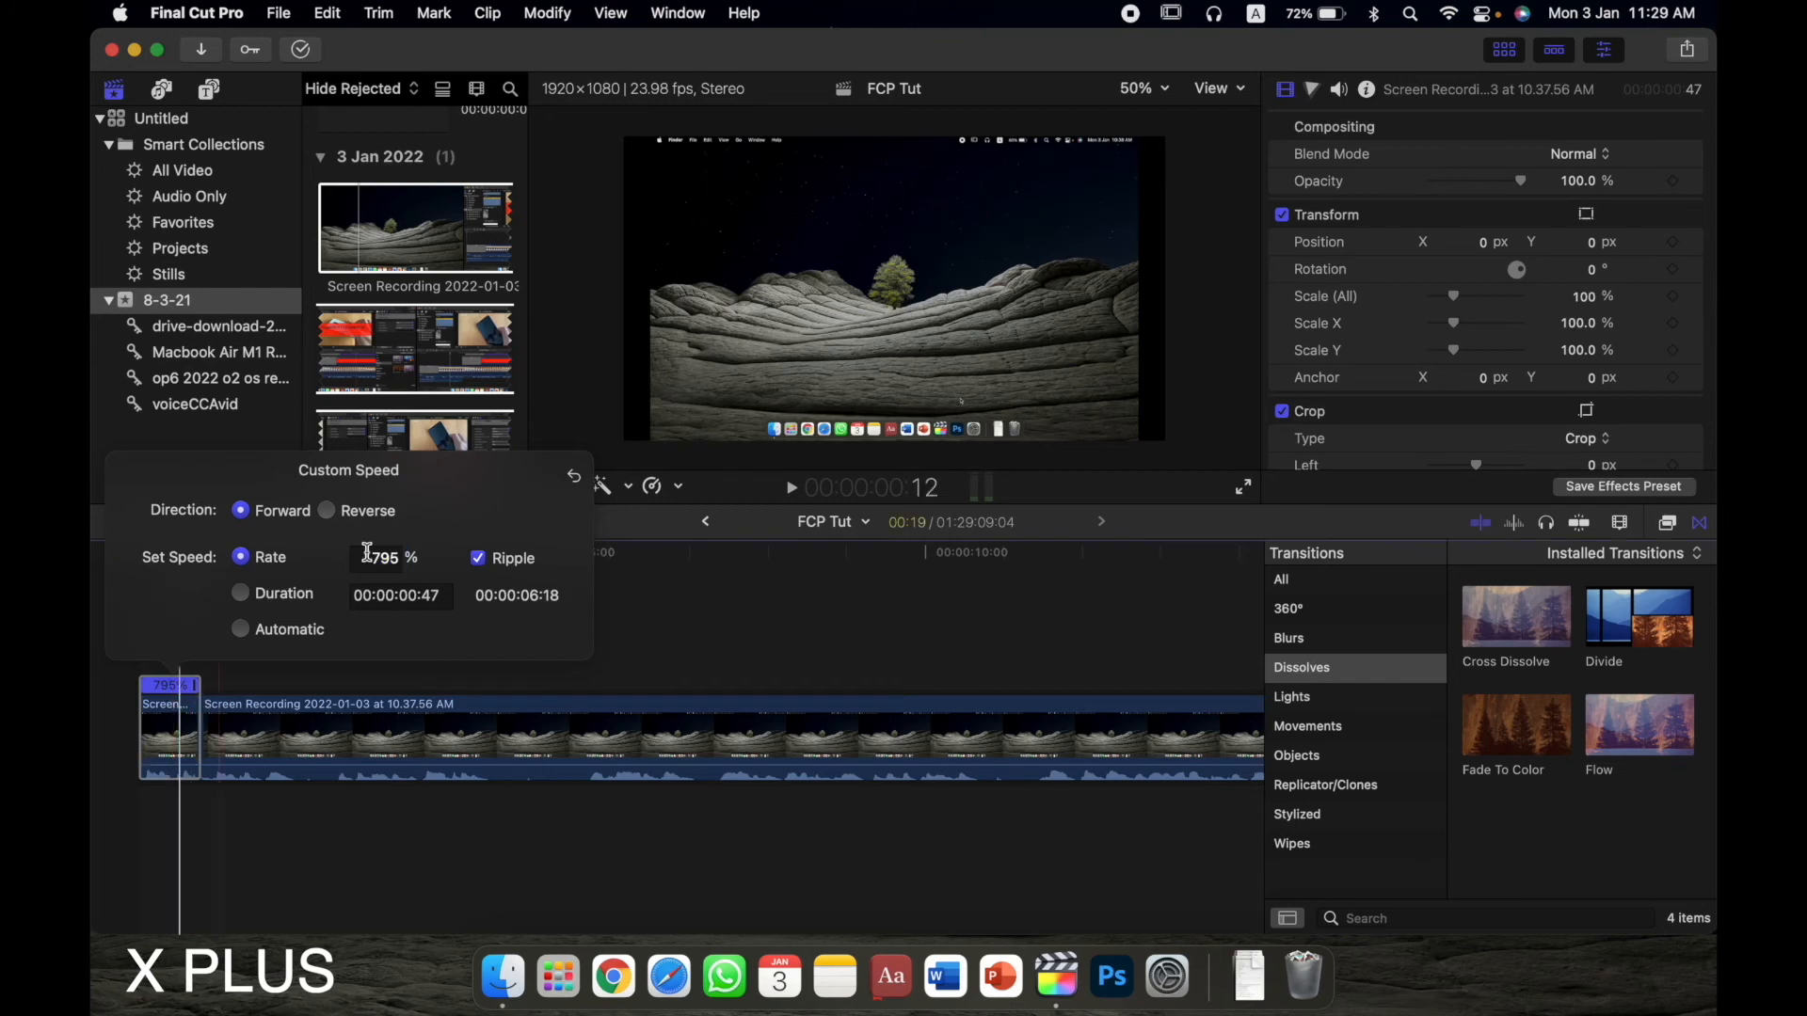
pyautogui.write('625')
pyautogui.press('Return')
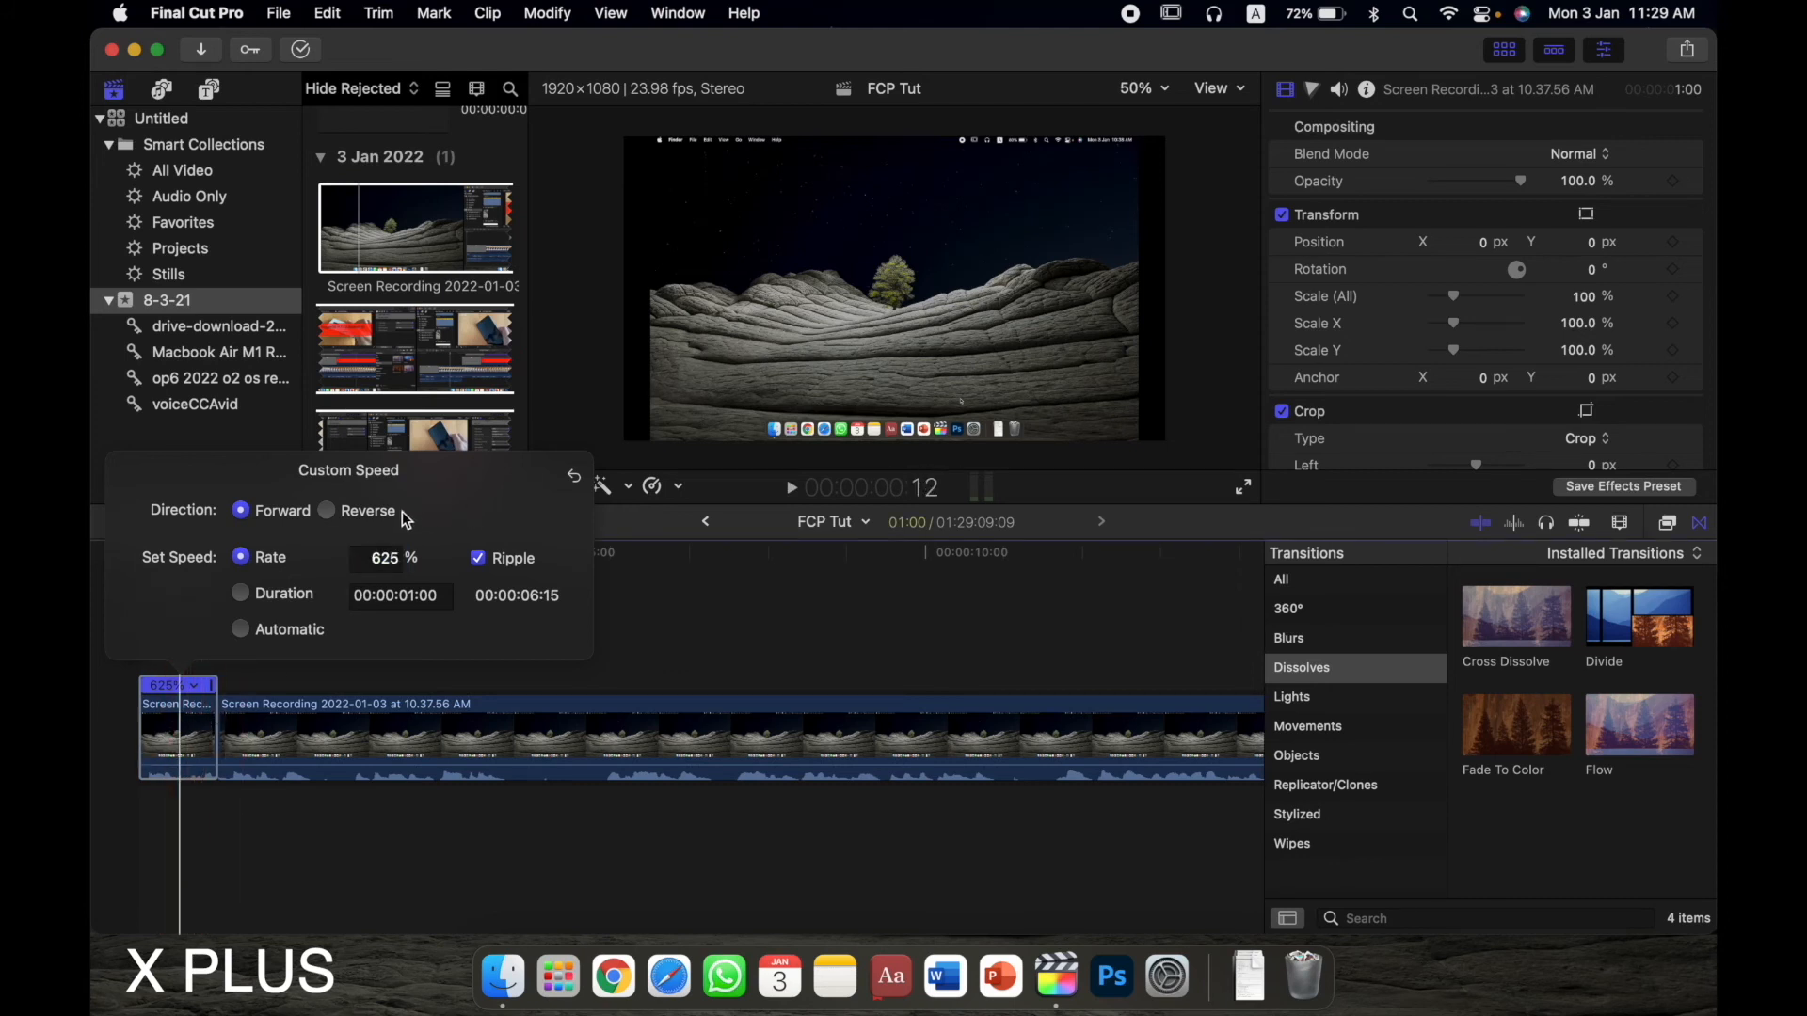
# - Reverse the first segment's playback direction and retime it to Reverse Normal (-100%)
pyautogui.click(330, 512)
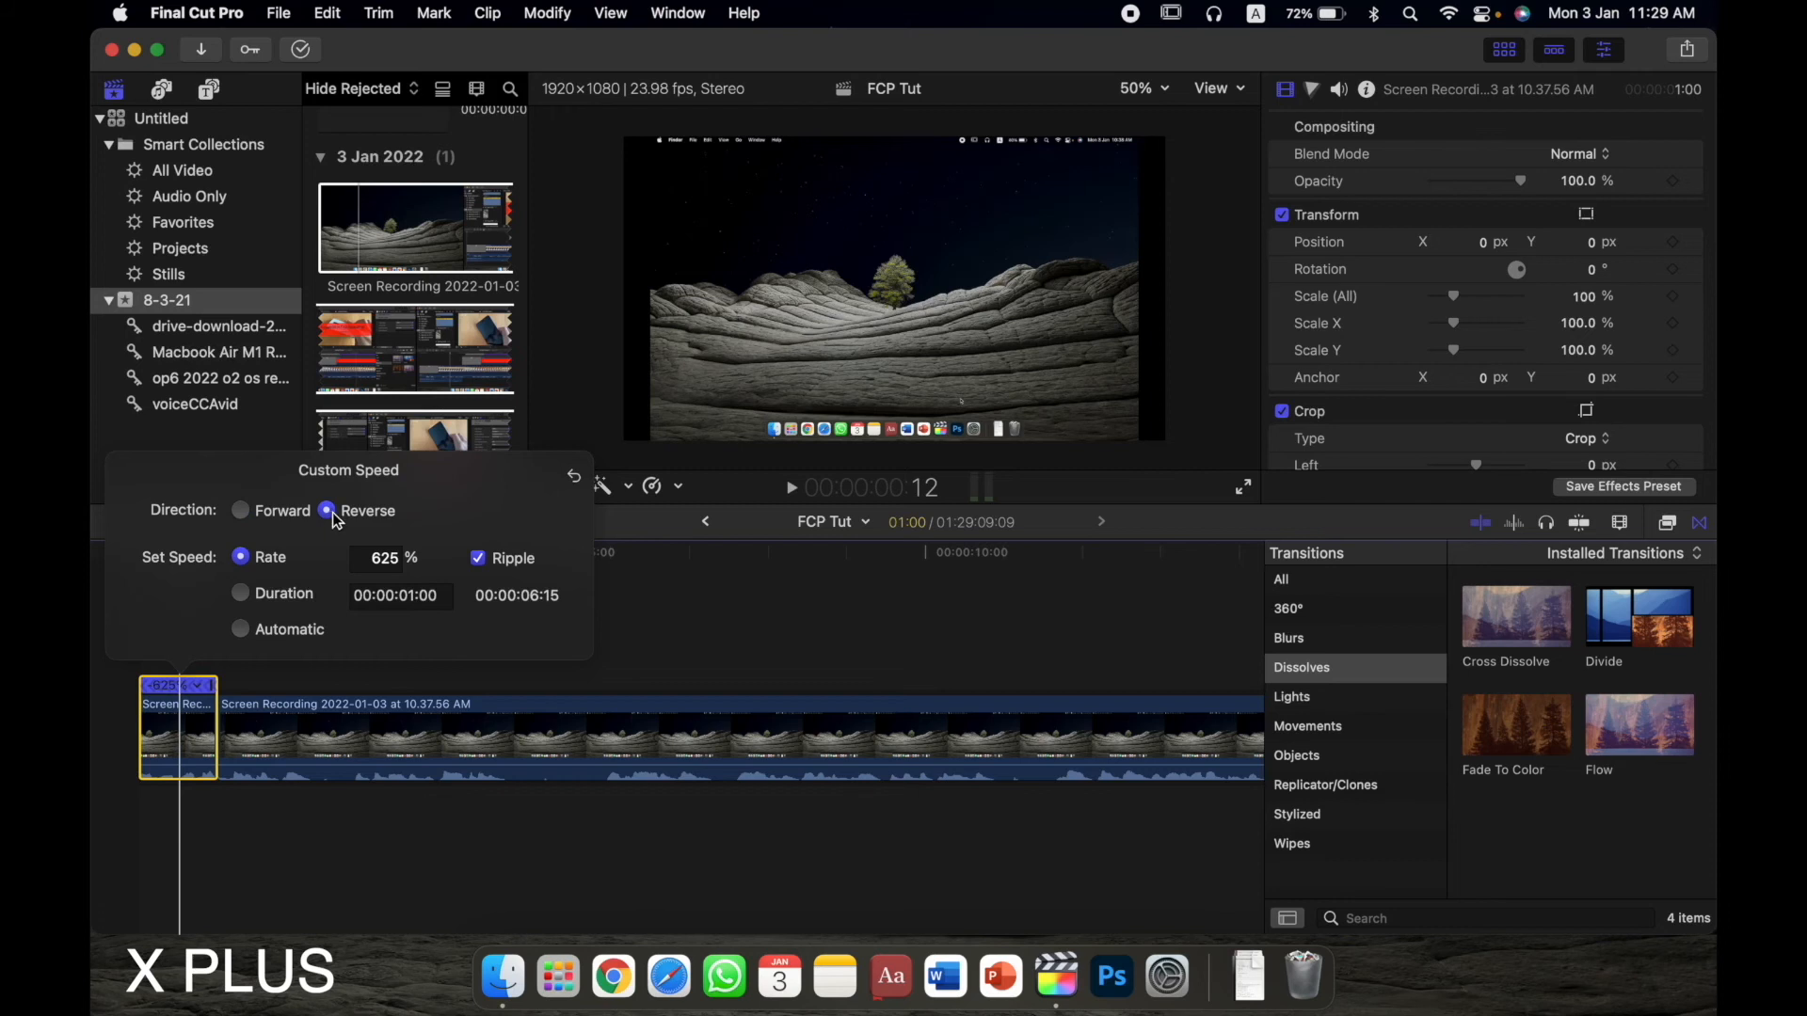
pyautogui.click(197, 845)
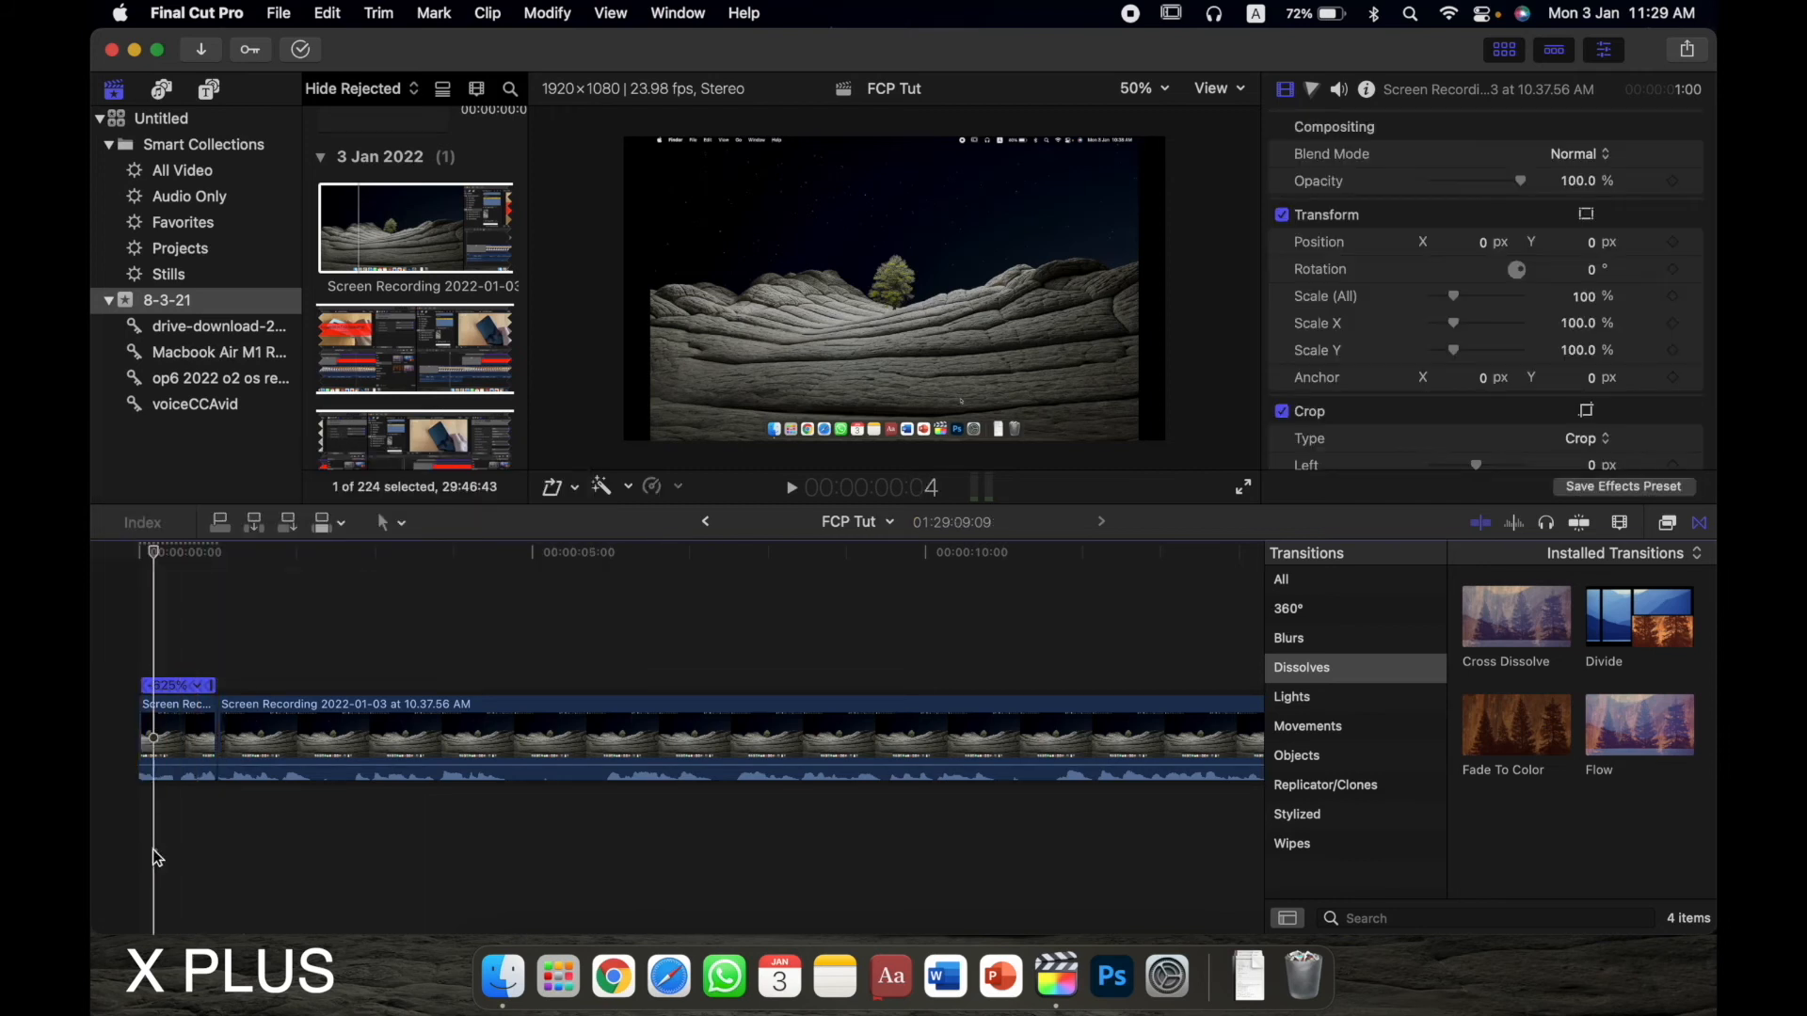
pyautogui.click(659, 485)
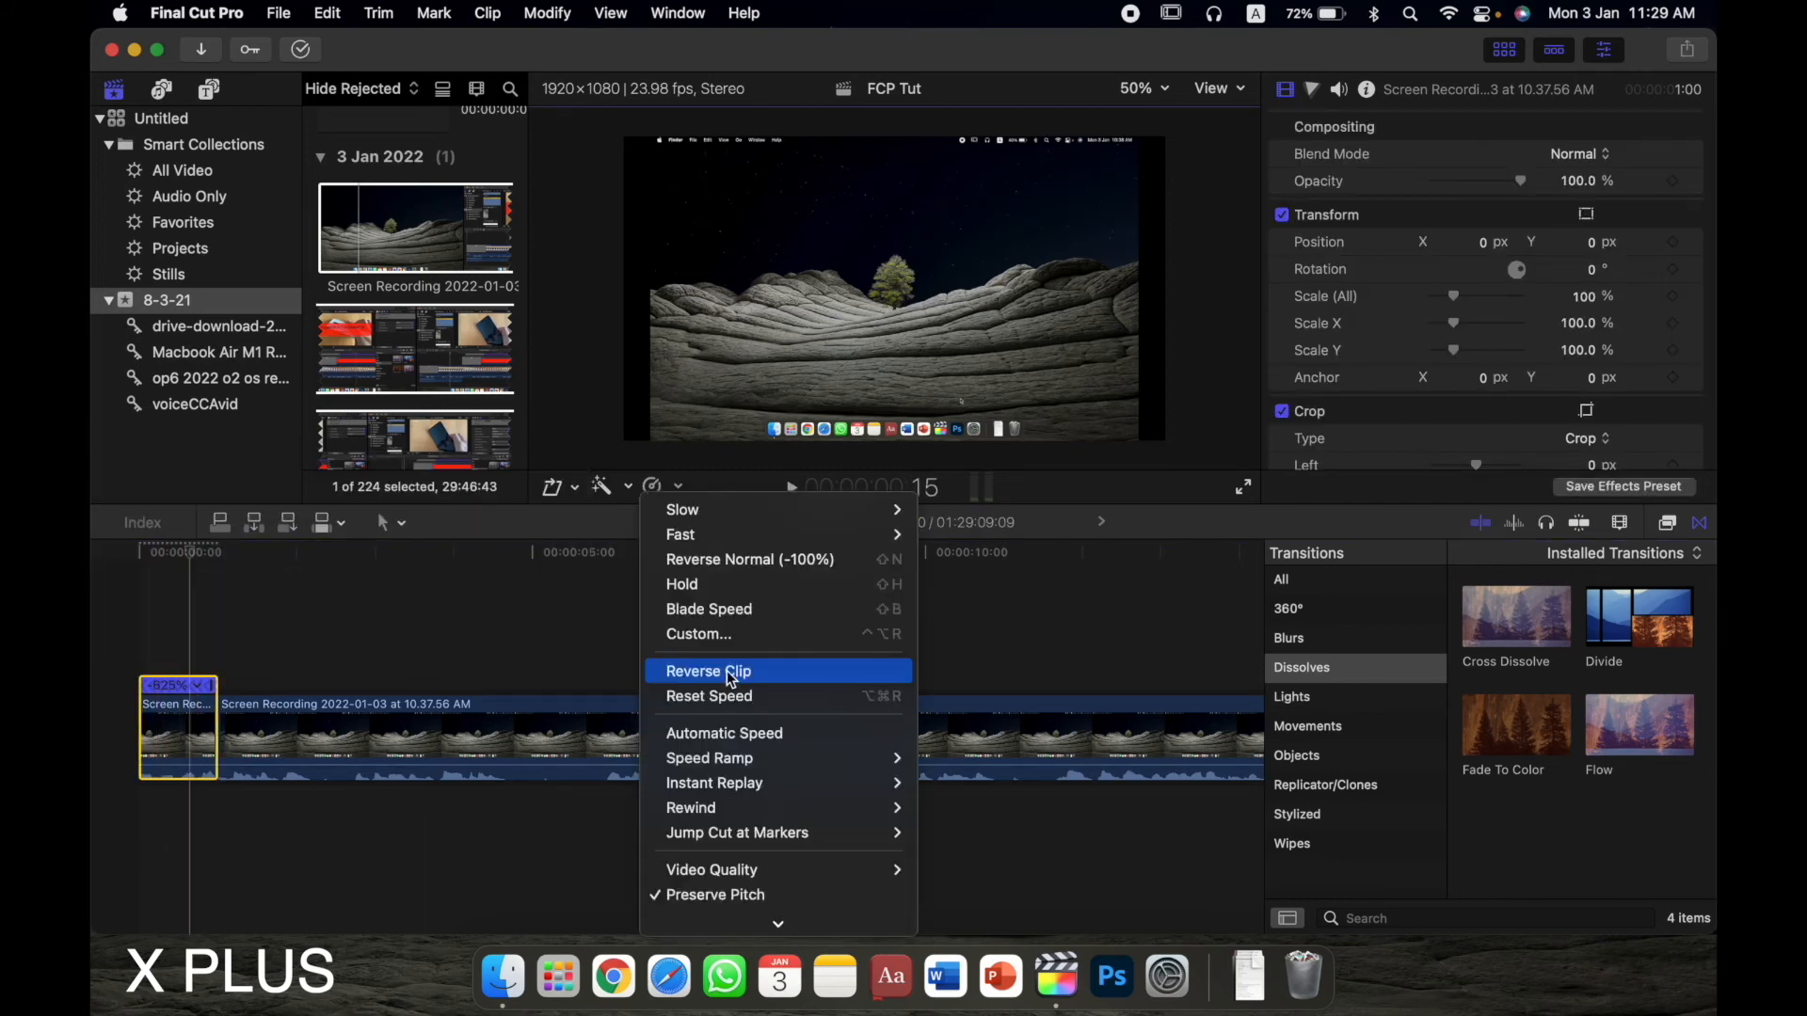
pyautogui.click(790, 568)
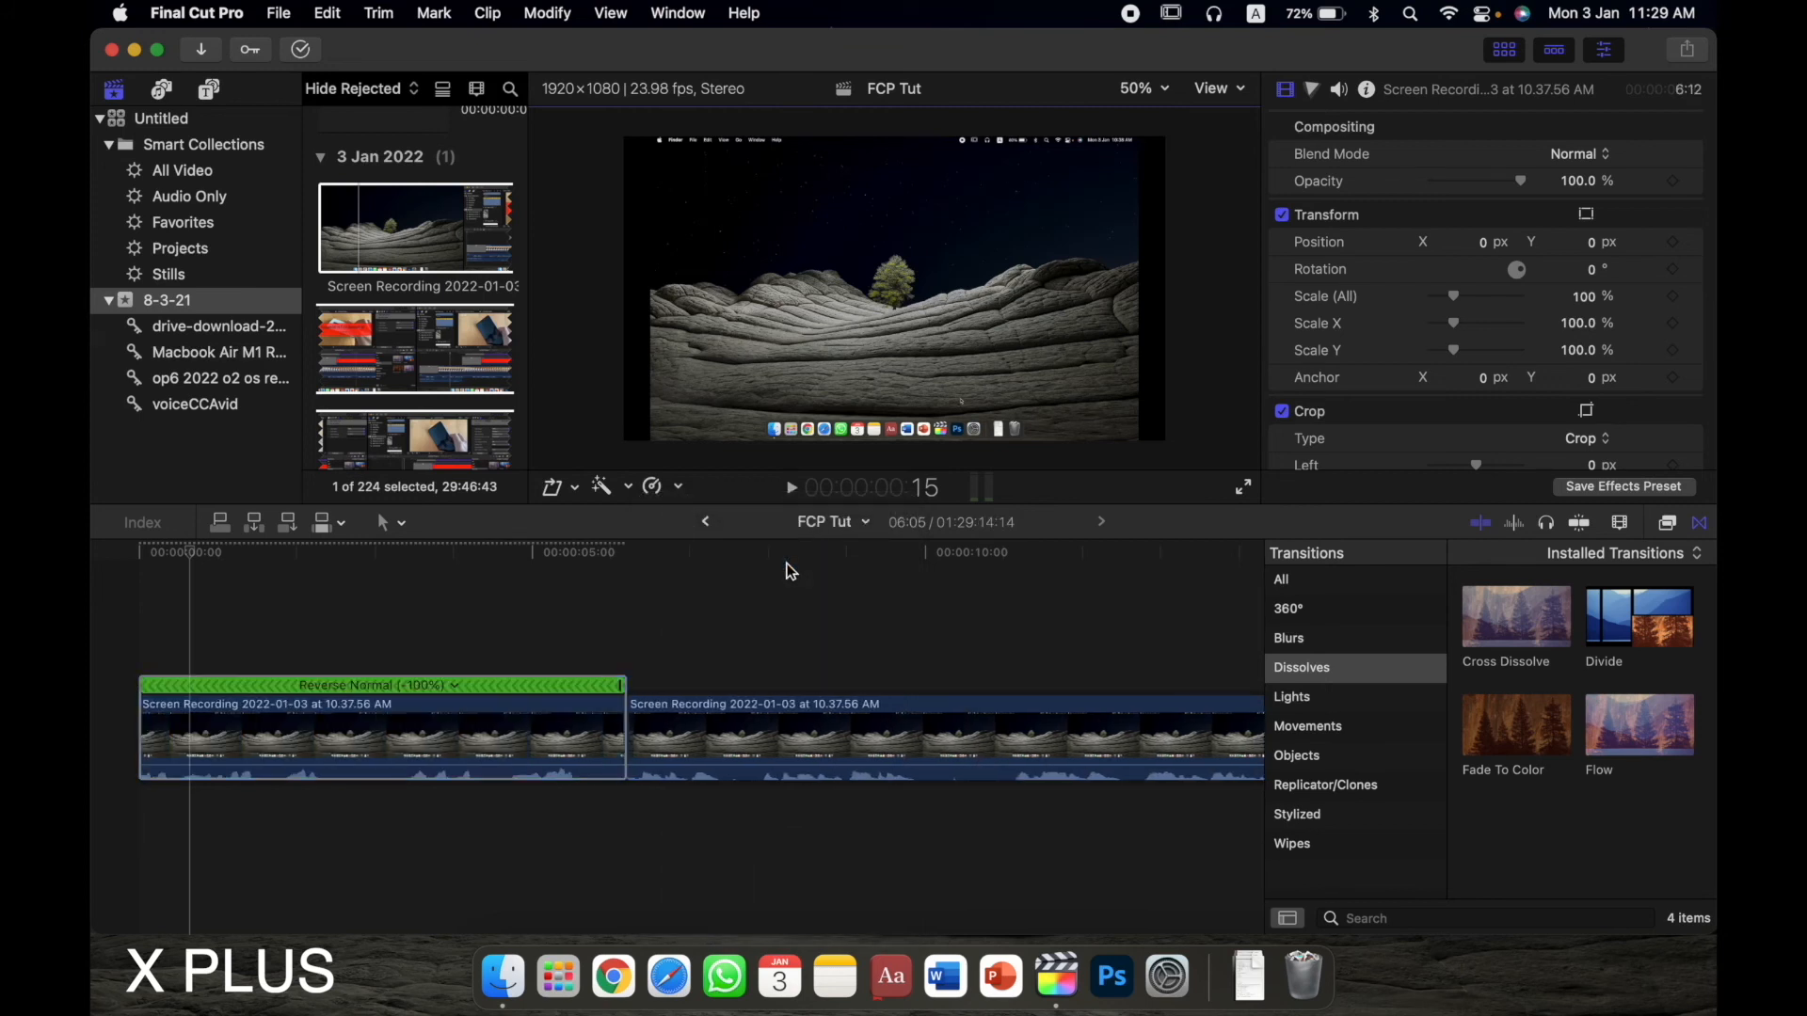
# - Apply Reverse Clip to the first segment again, and undo the edits back to the unsplit clip
pyautogui.click(492, 660)
pyautogui.click(495, 686)
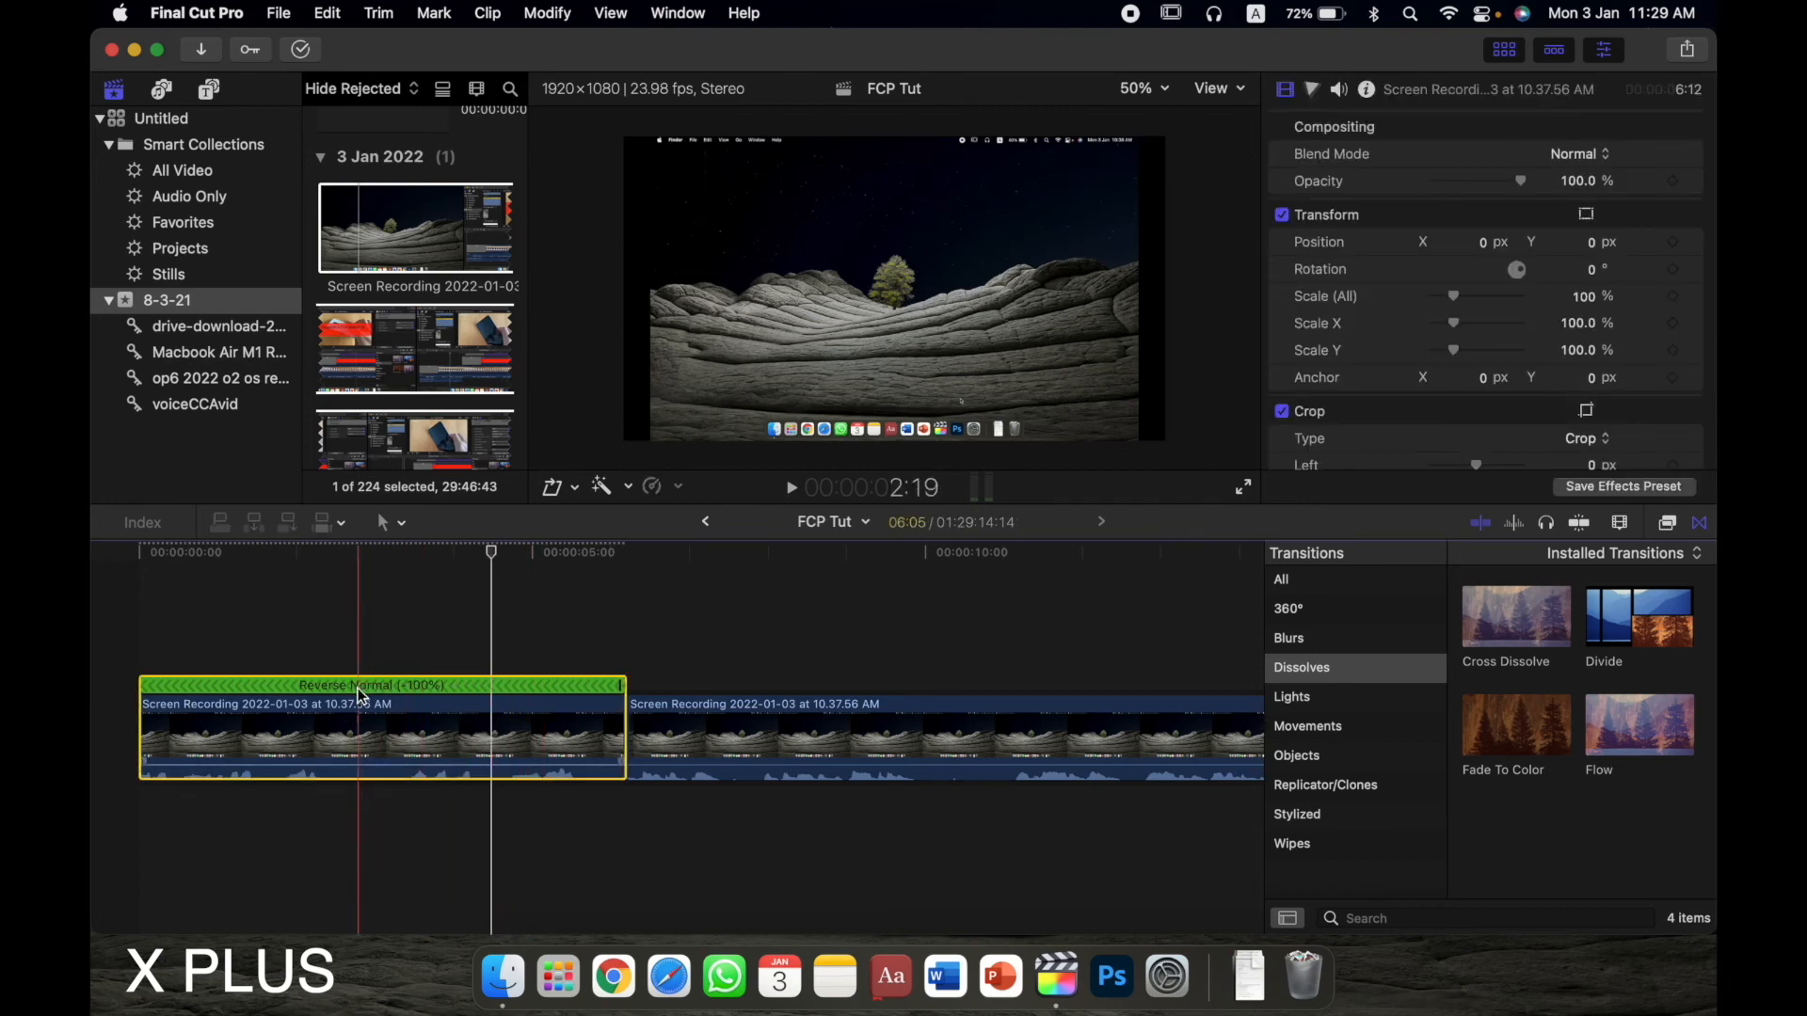
pyautogui.click(678, 487)
pyautogui.click(759, 670)
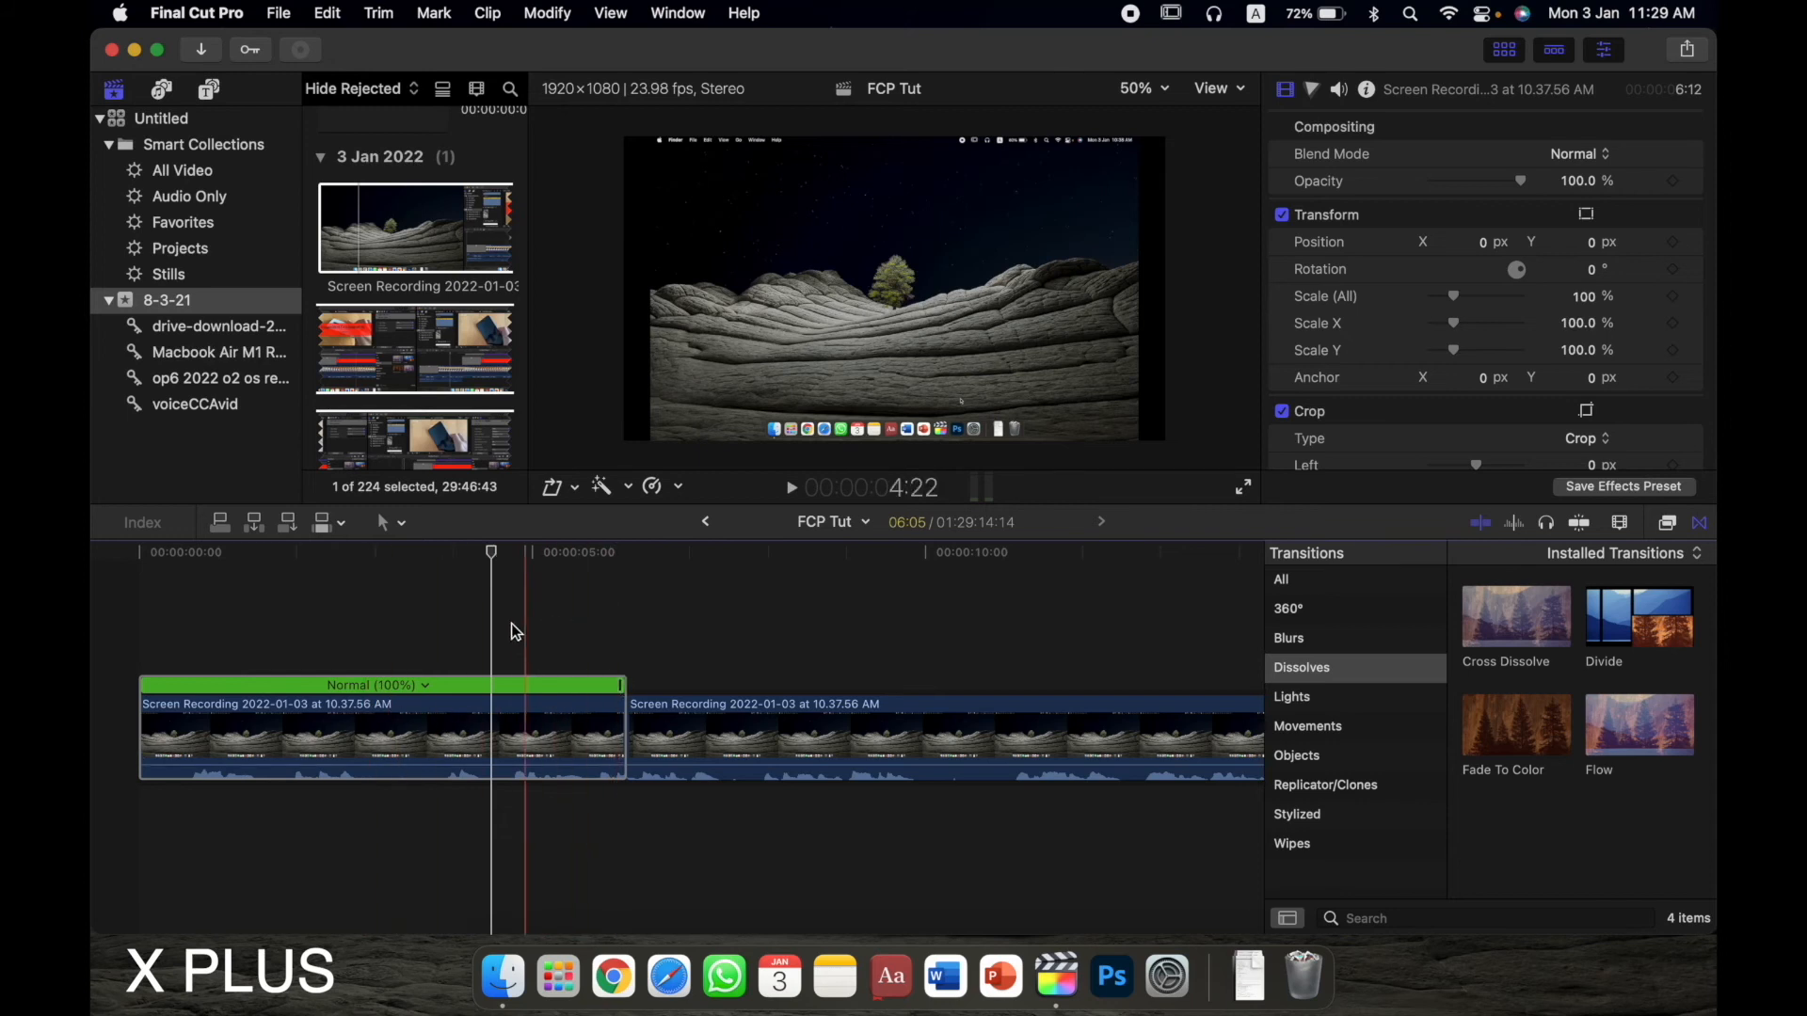
pyautogui.press('super+z')
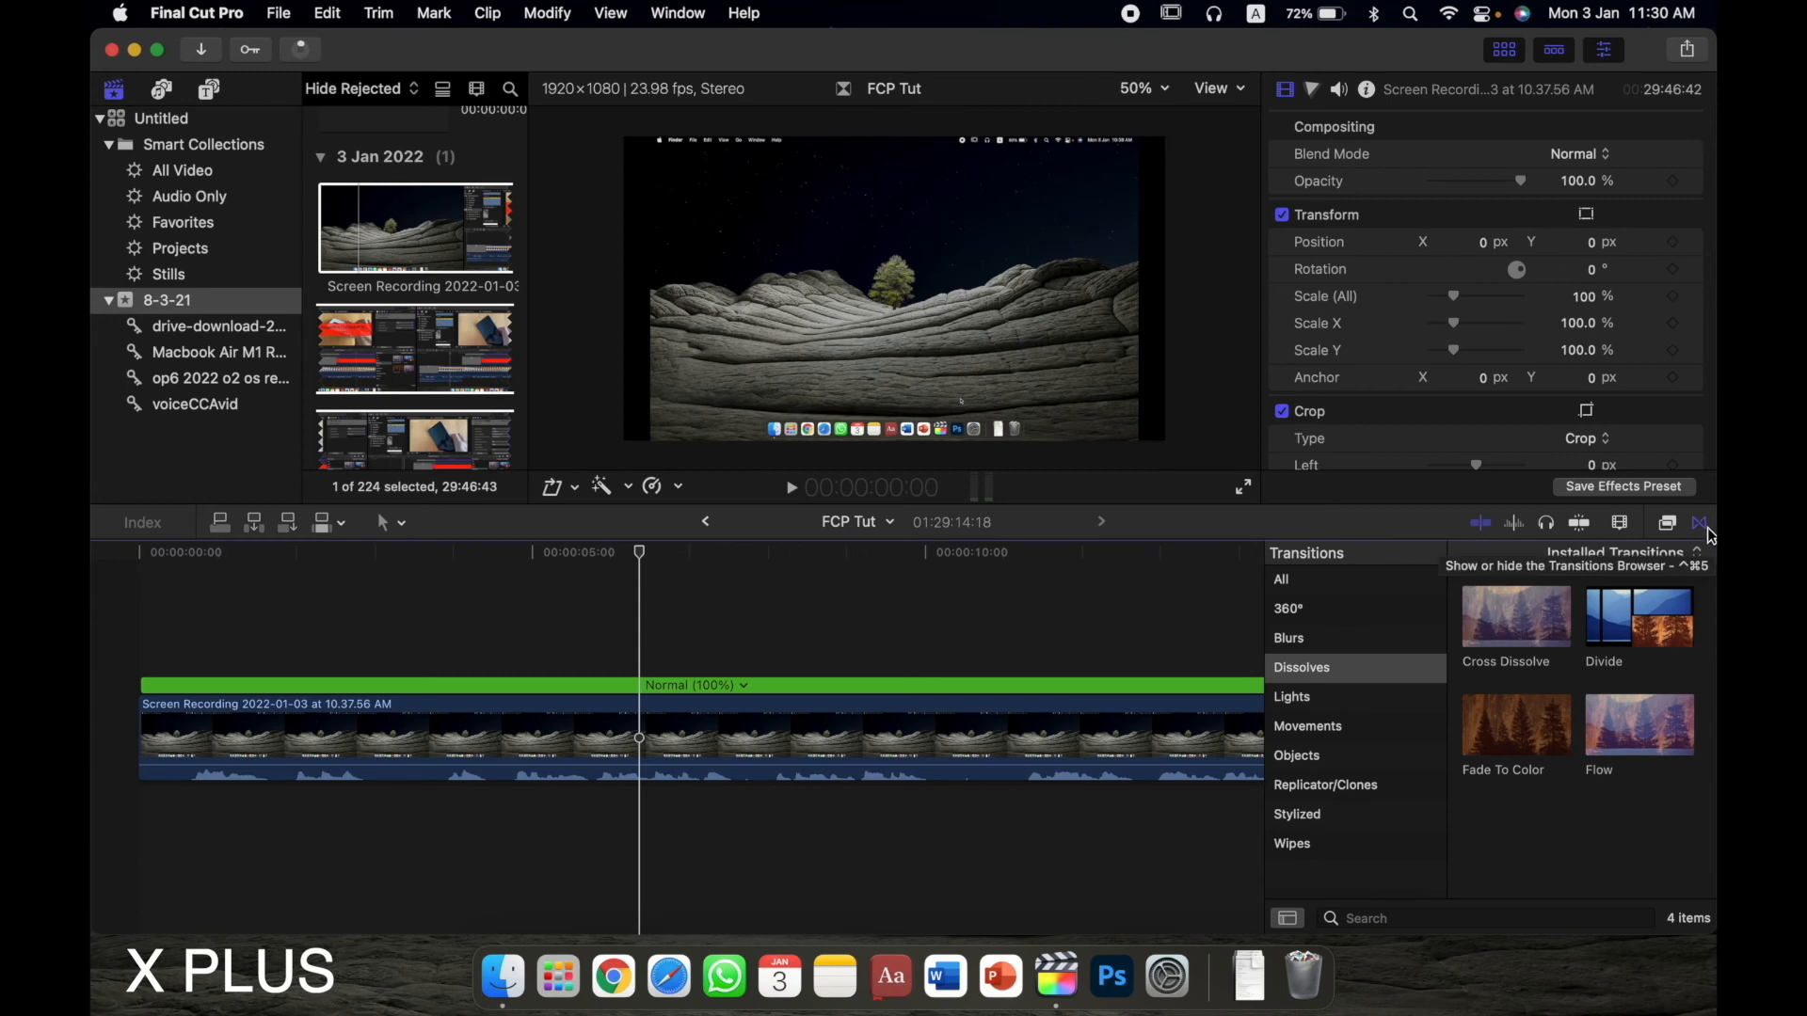
# - Browse all transitions, add 3D Rectangle at the cut between the first two clips, and place the playhead ahead of it
pyautogui.click(1349, 584)
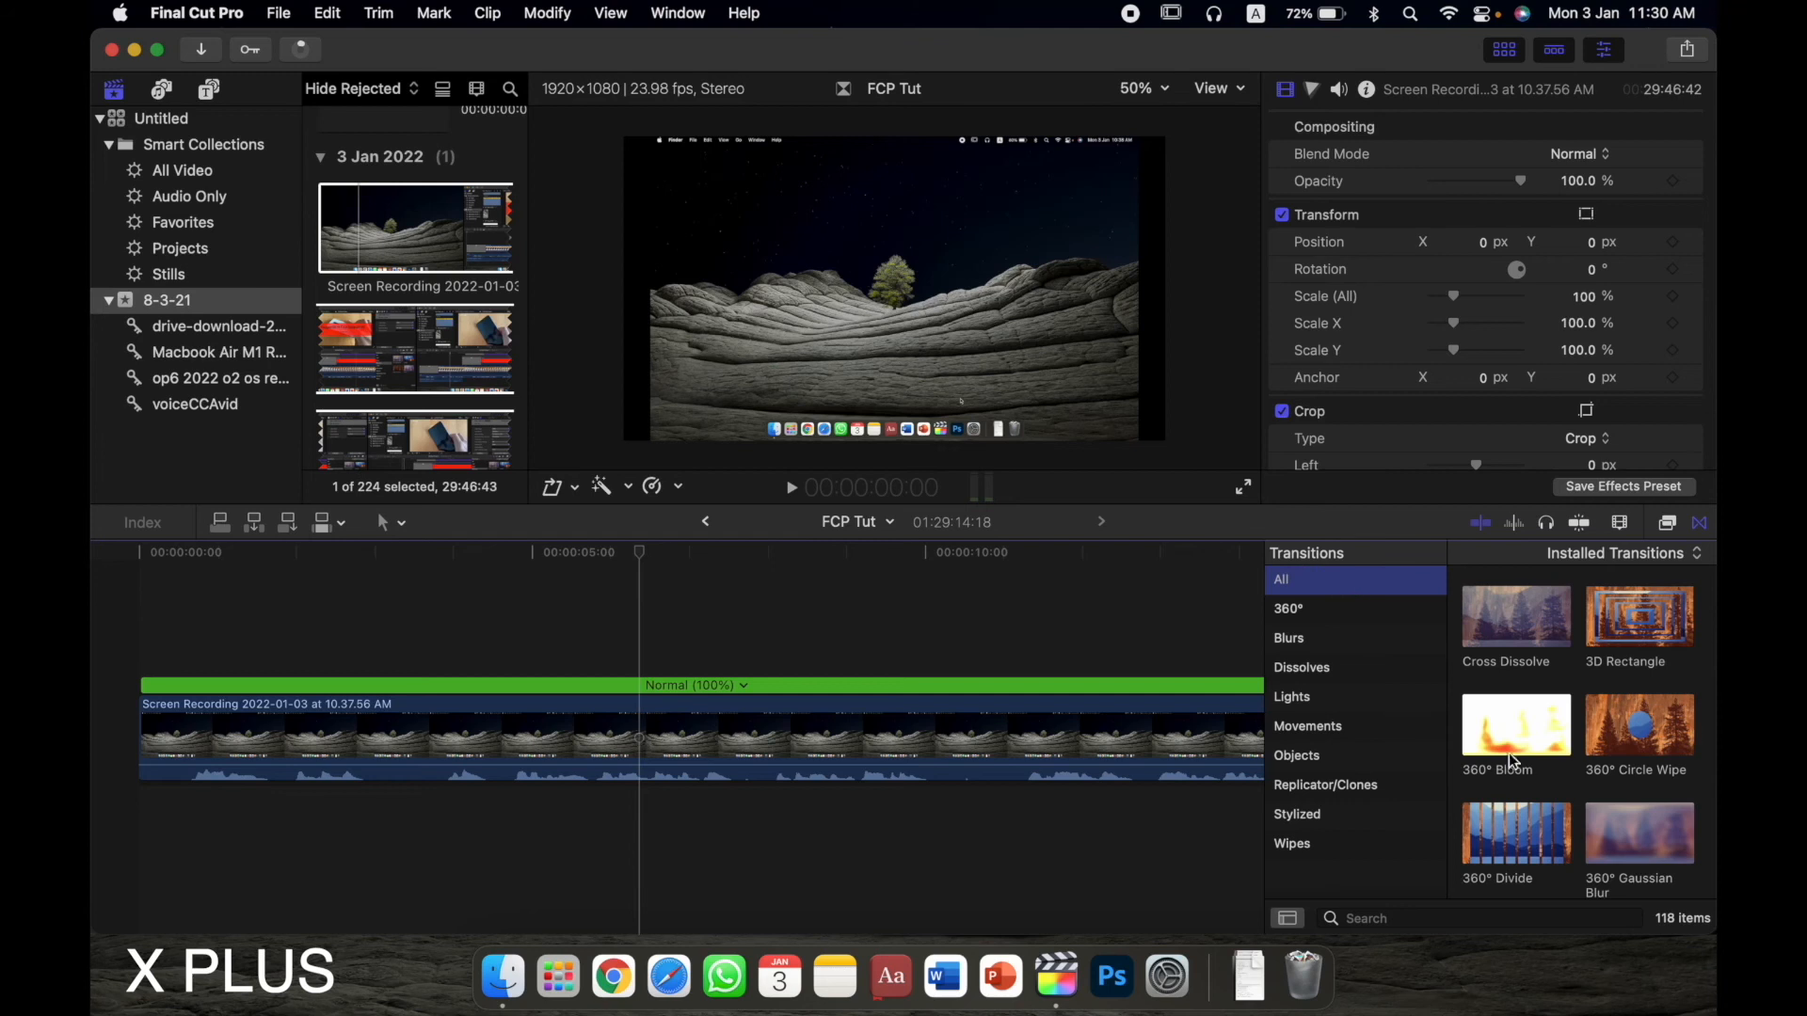
pyautogui.scroll(-2, 1512, 757)
pyautogui.scroll(2, 1513, 759)
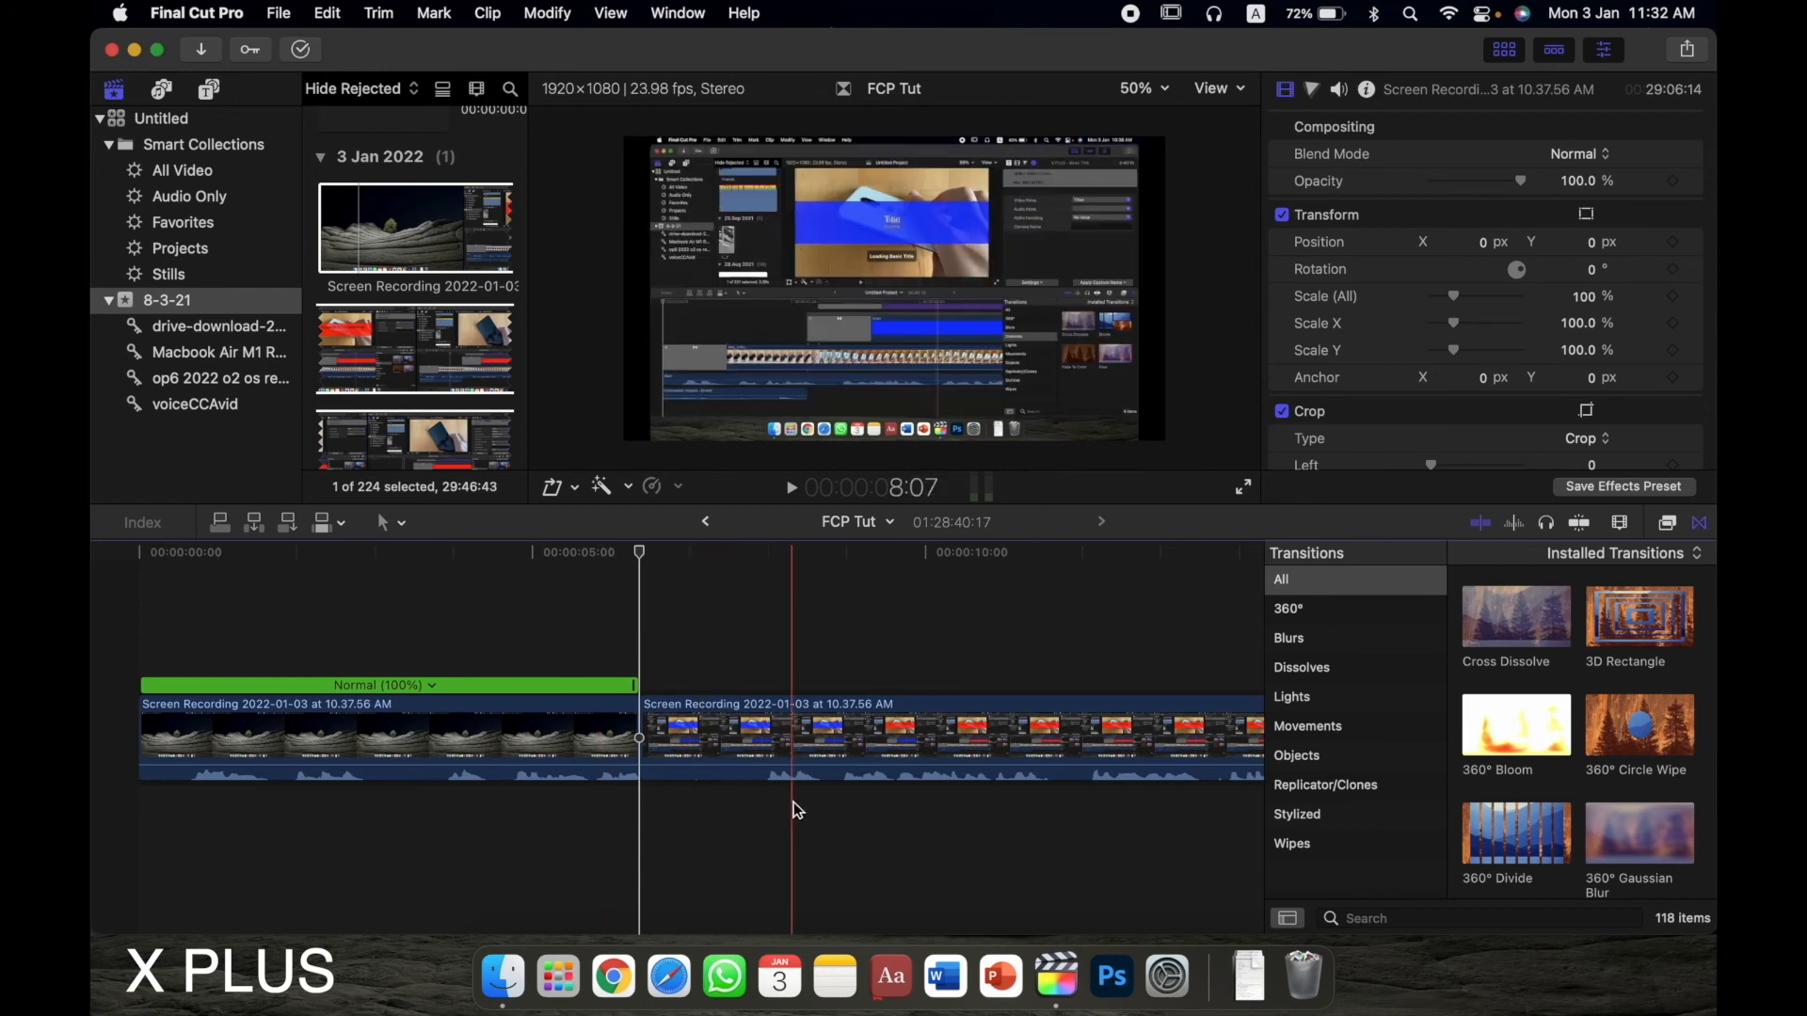
pyautogui.click(1508, 624)
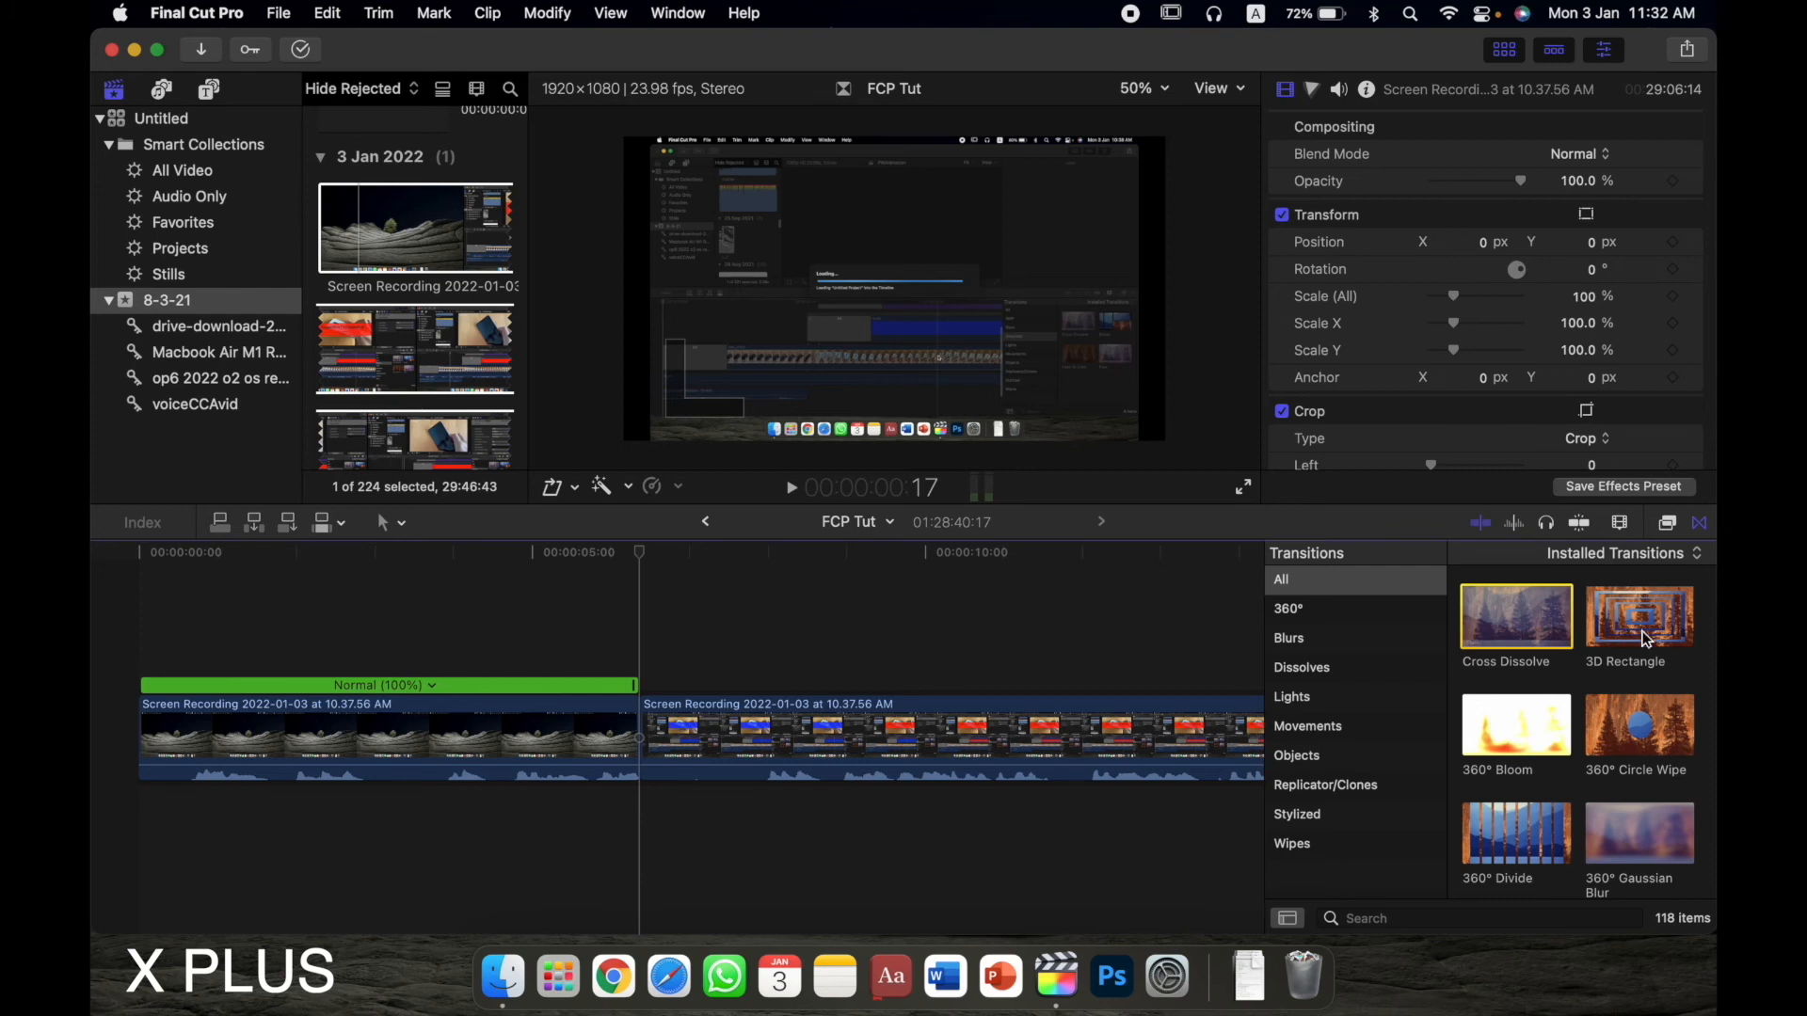
pyautogui.click(1648, 623)
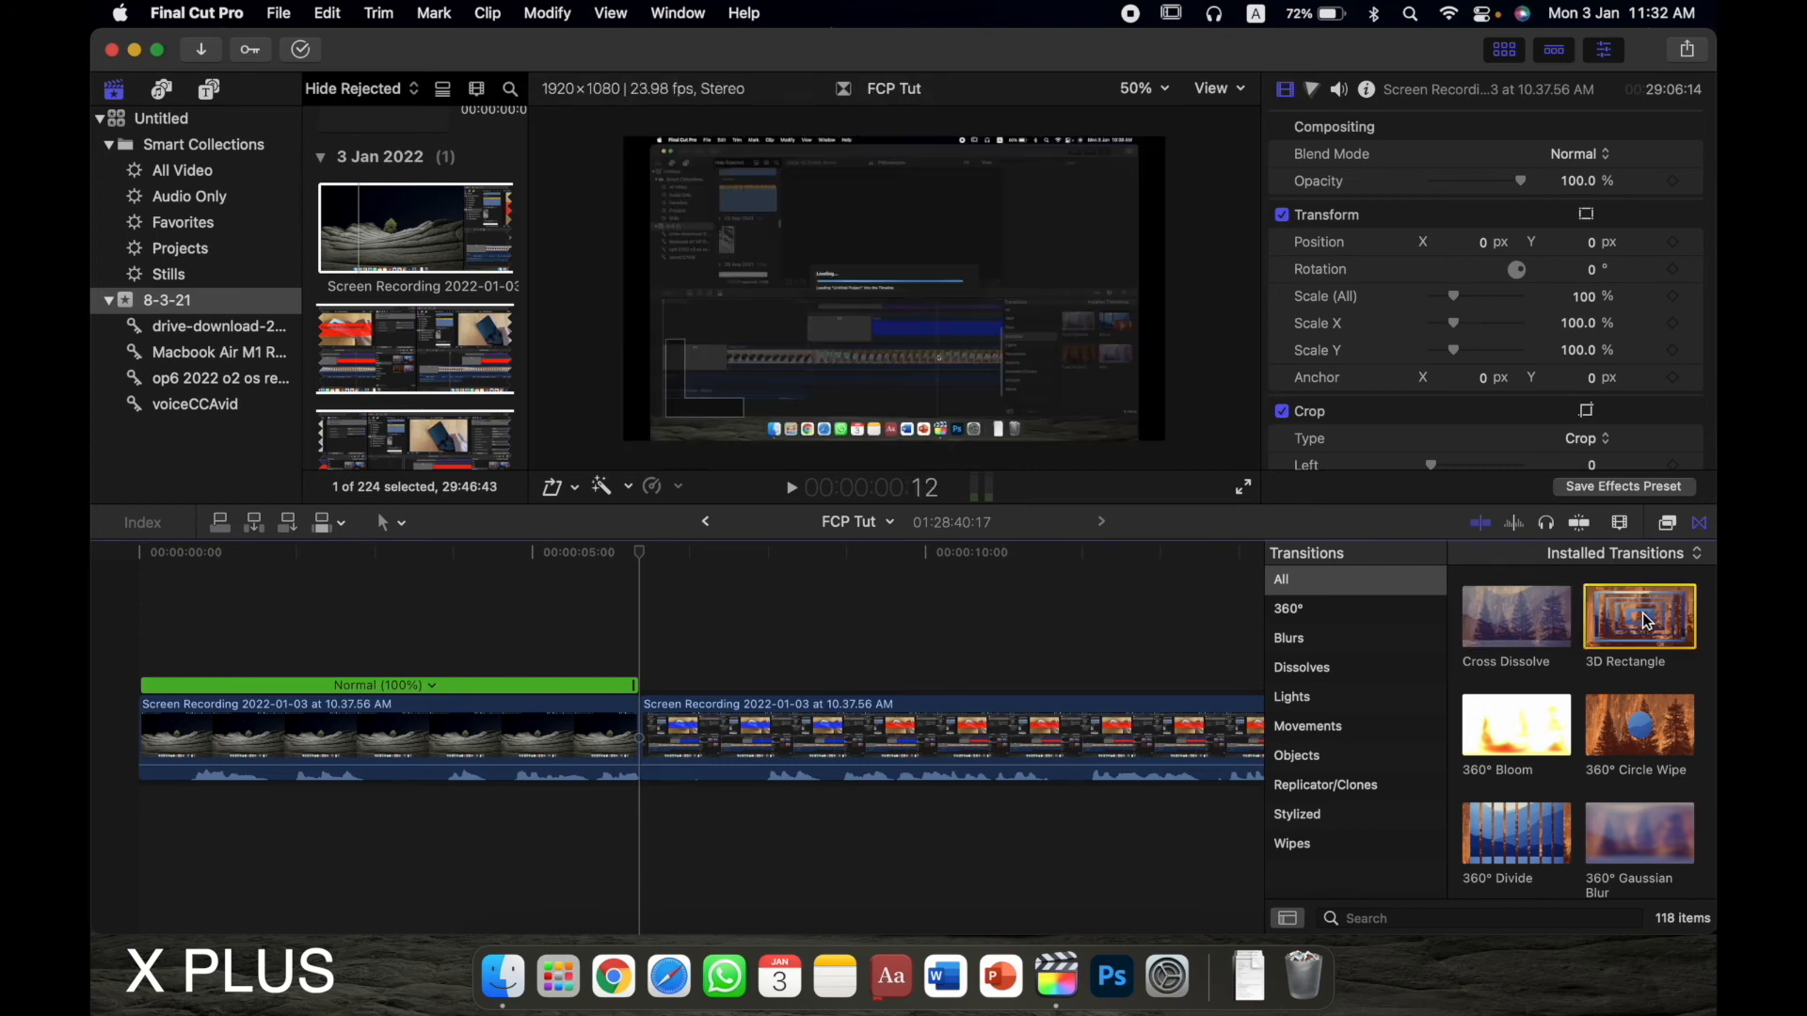
pyautogui.moveTo(1648, 623); pyautogui.dragTo(640, 739)
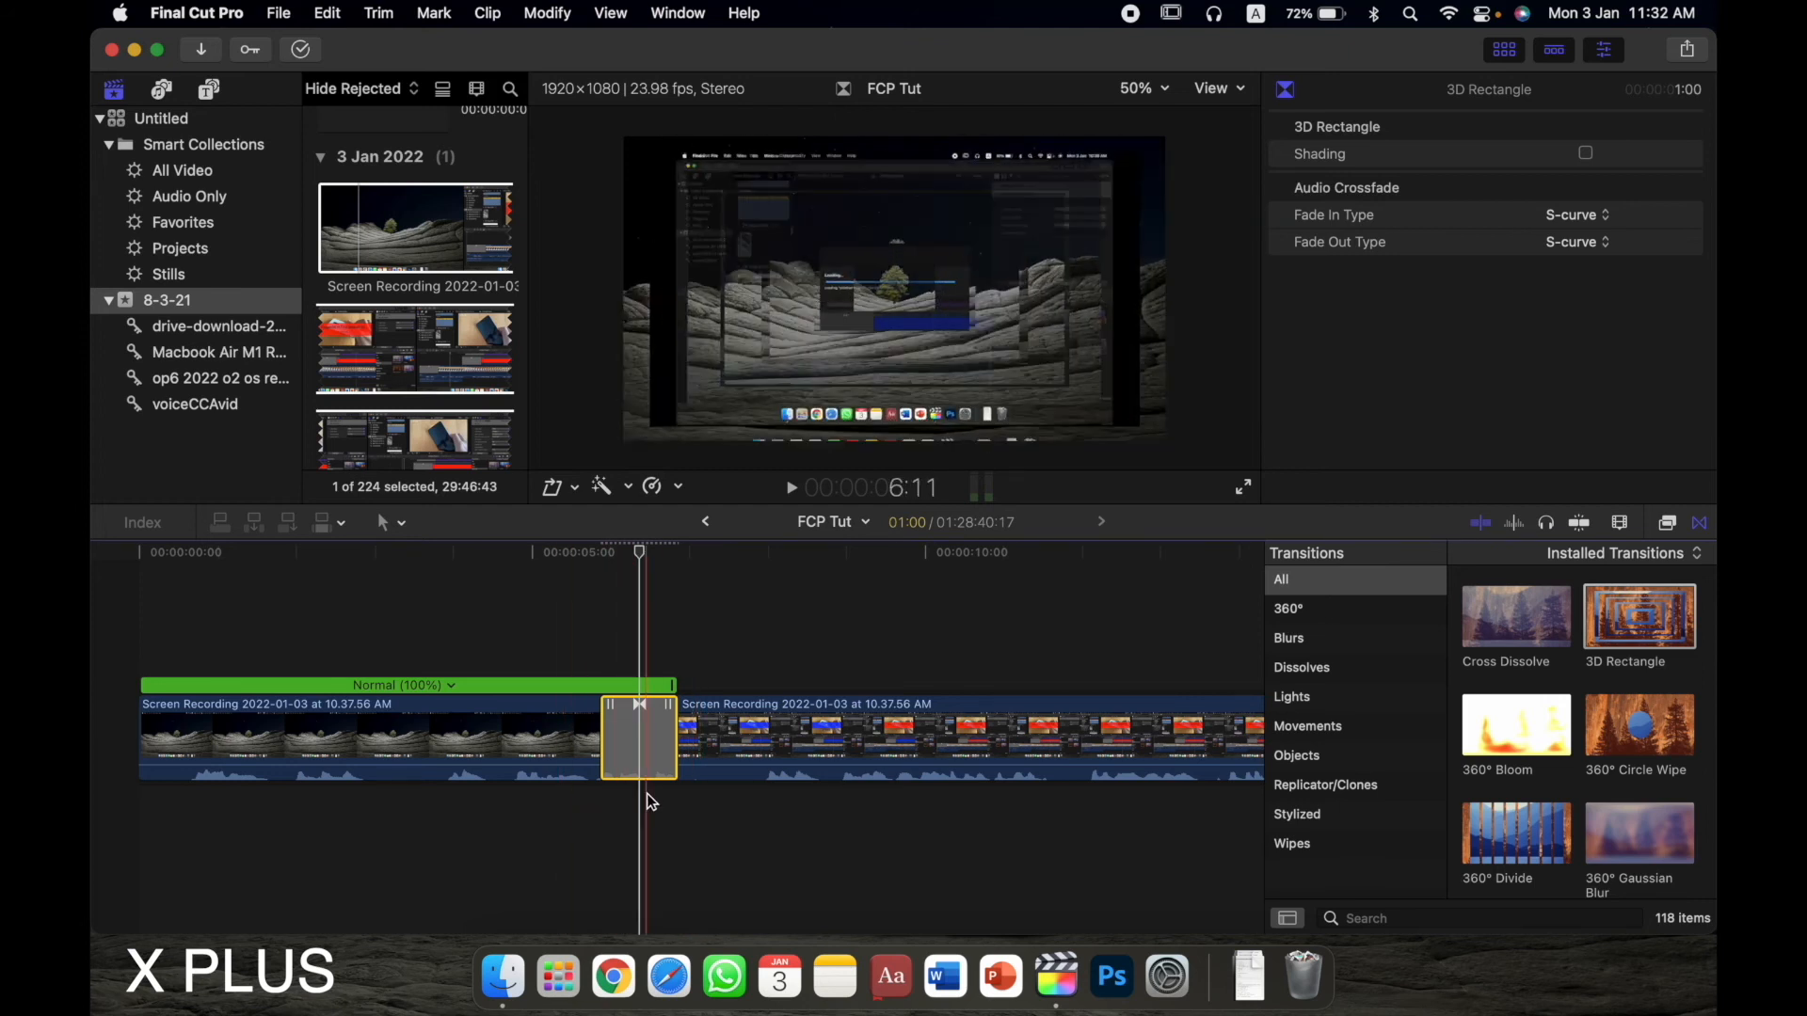
pyautogui.click(435, 855)
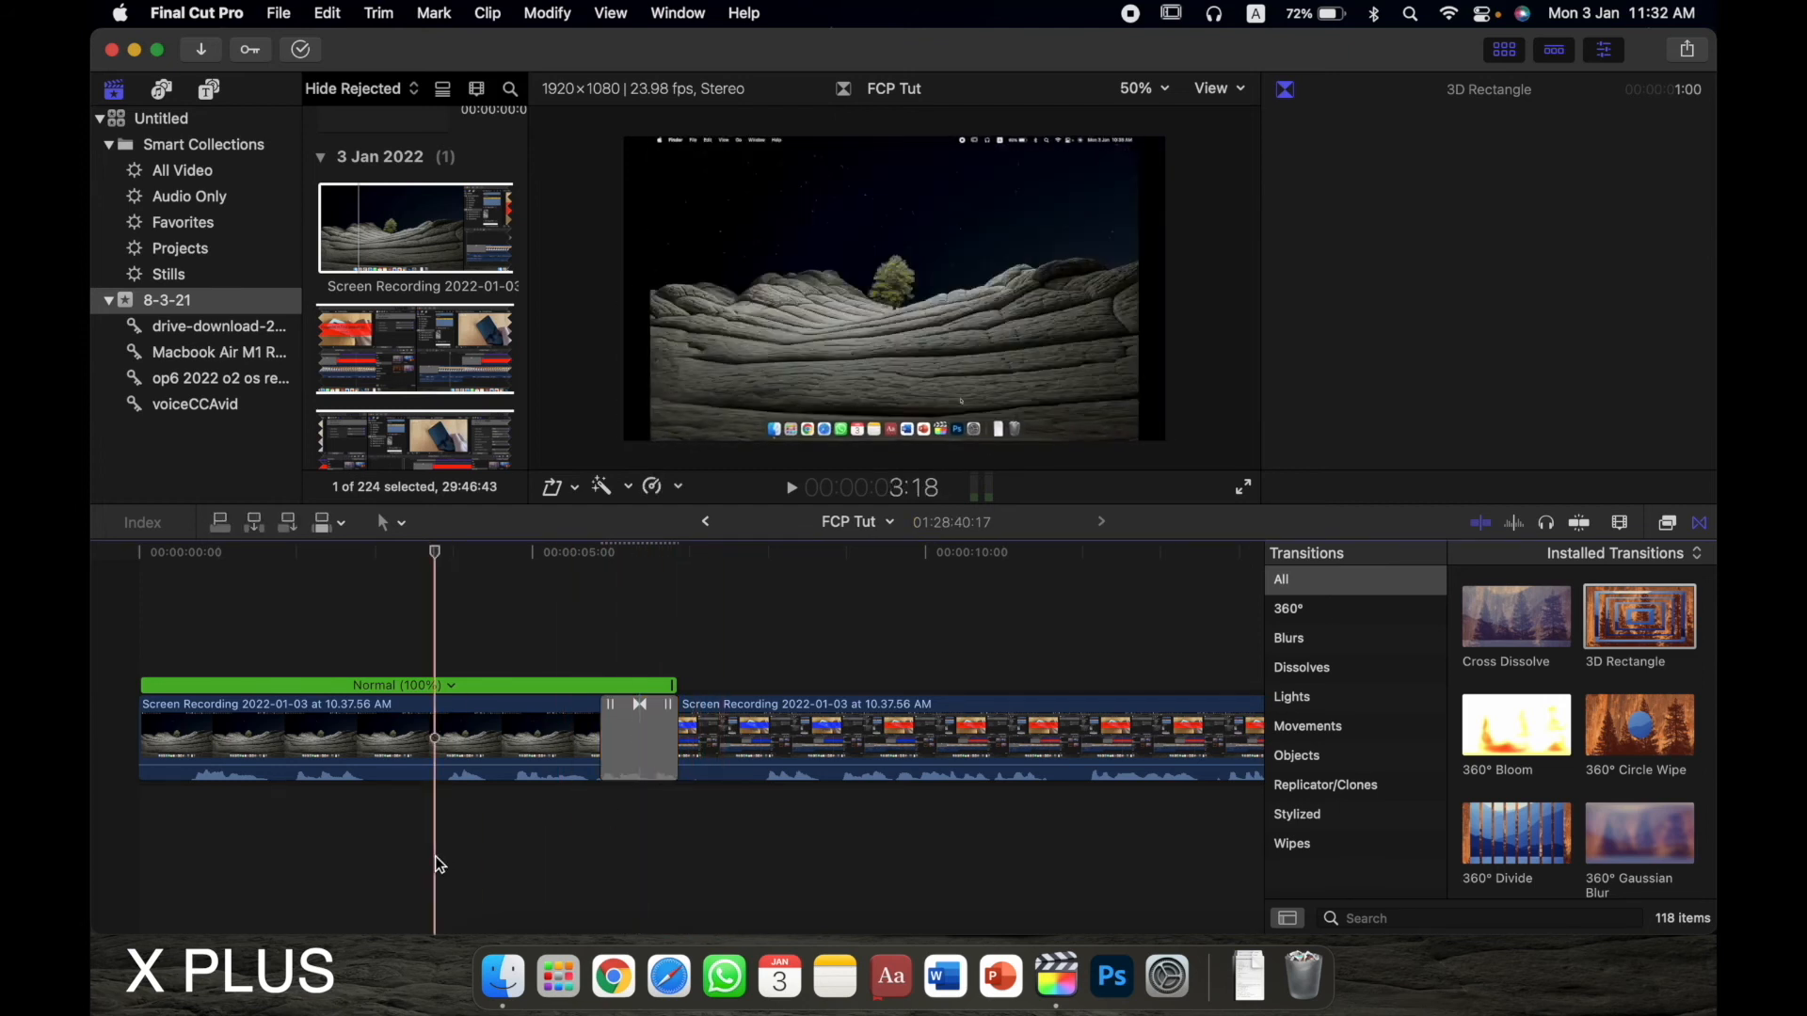
# - Play through the 3D Rectangle transition between the first two clips and undo adding it
pyautogui.press('space')
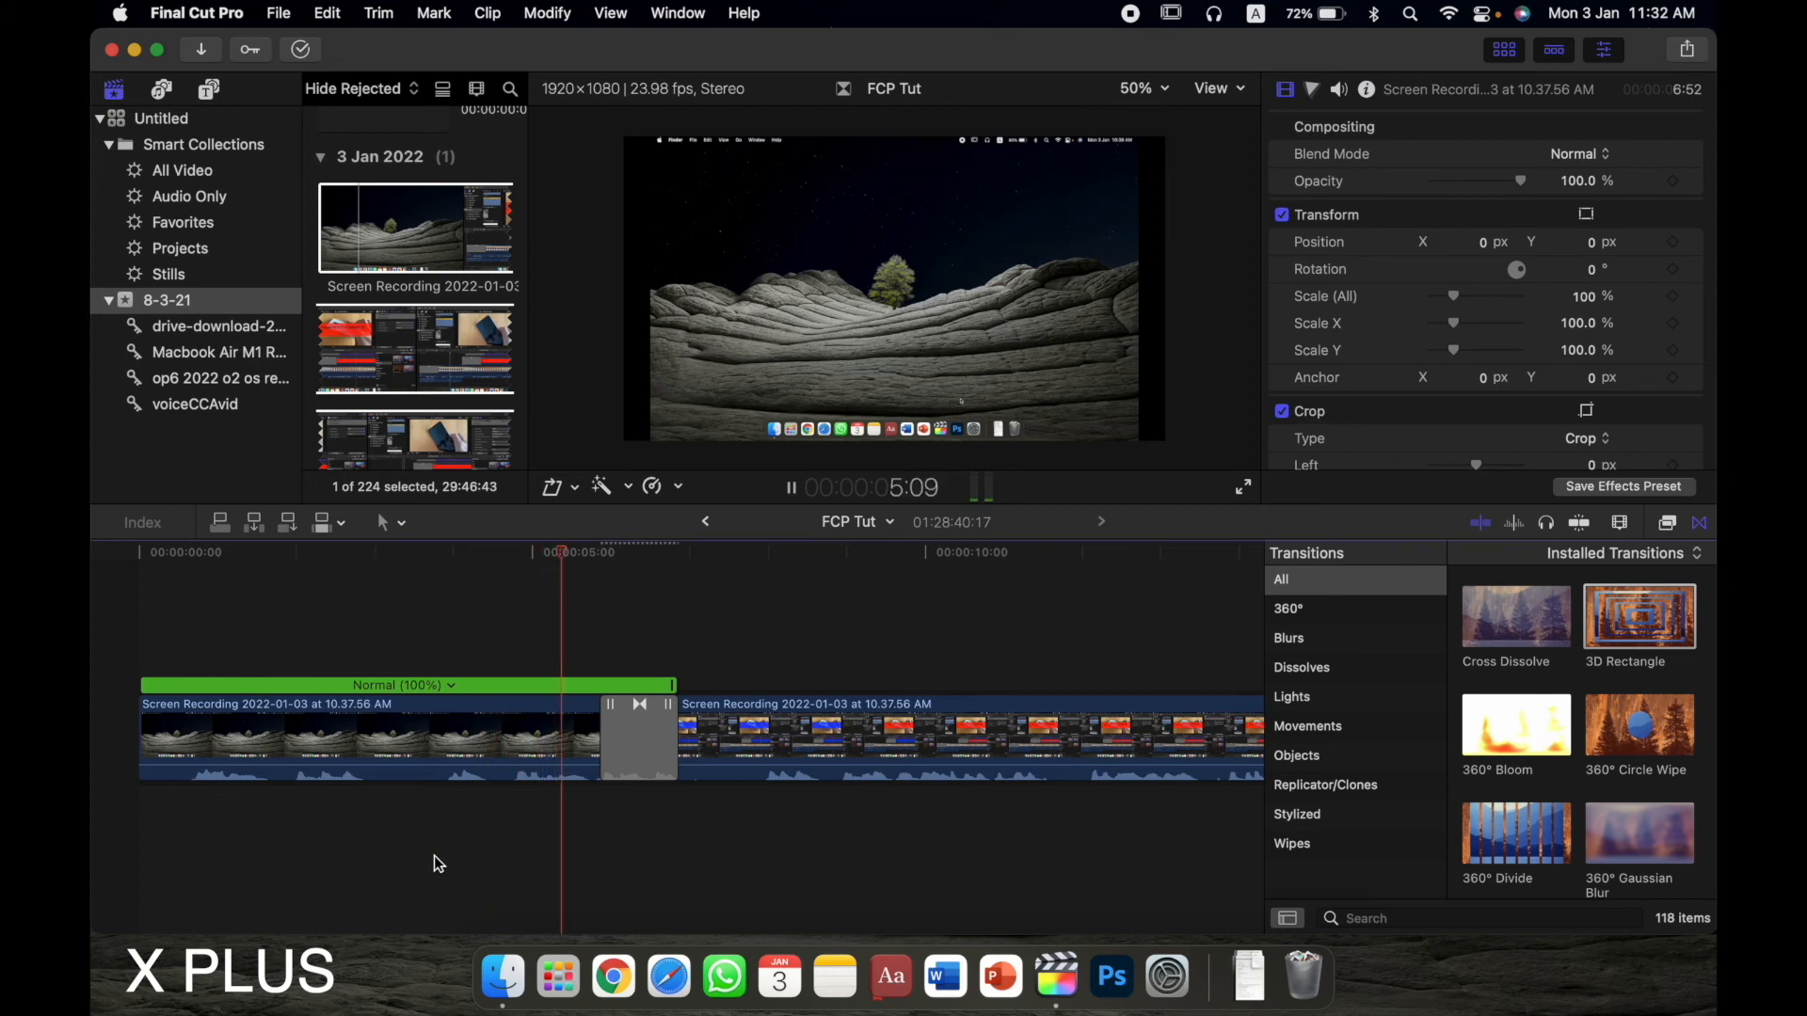
pyautogui.press('space')
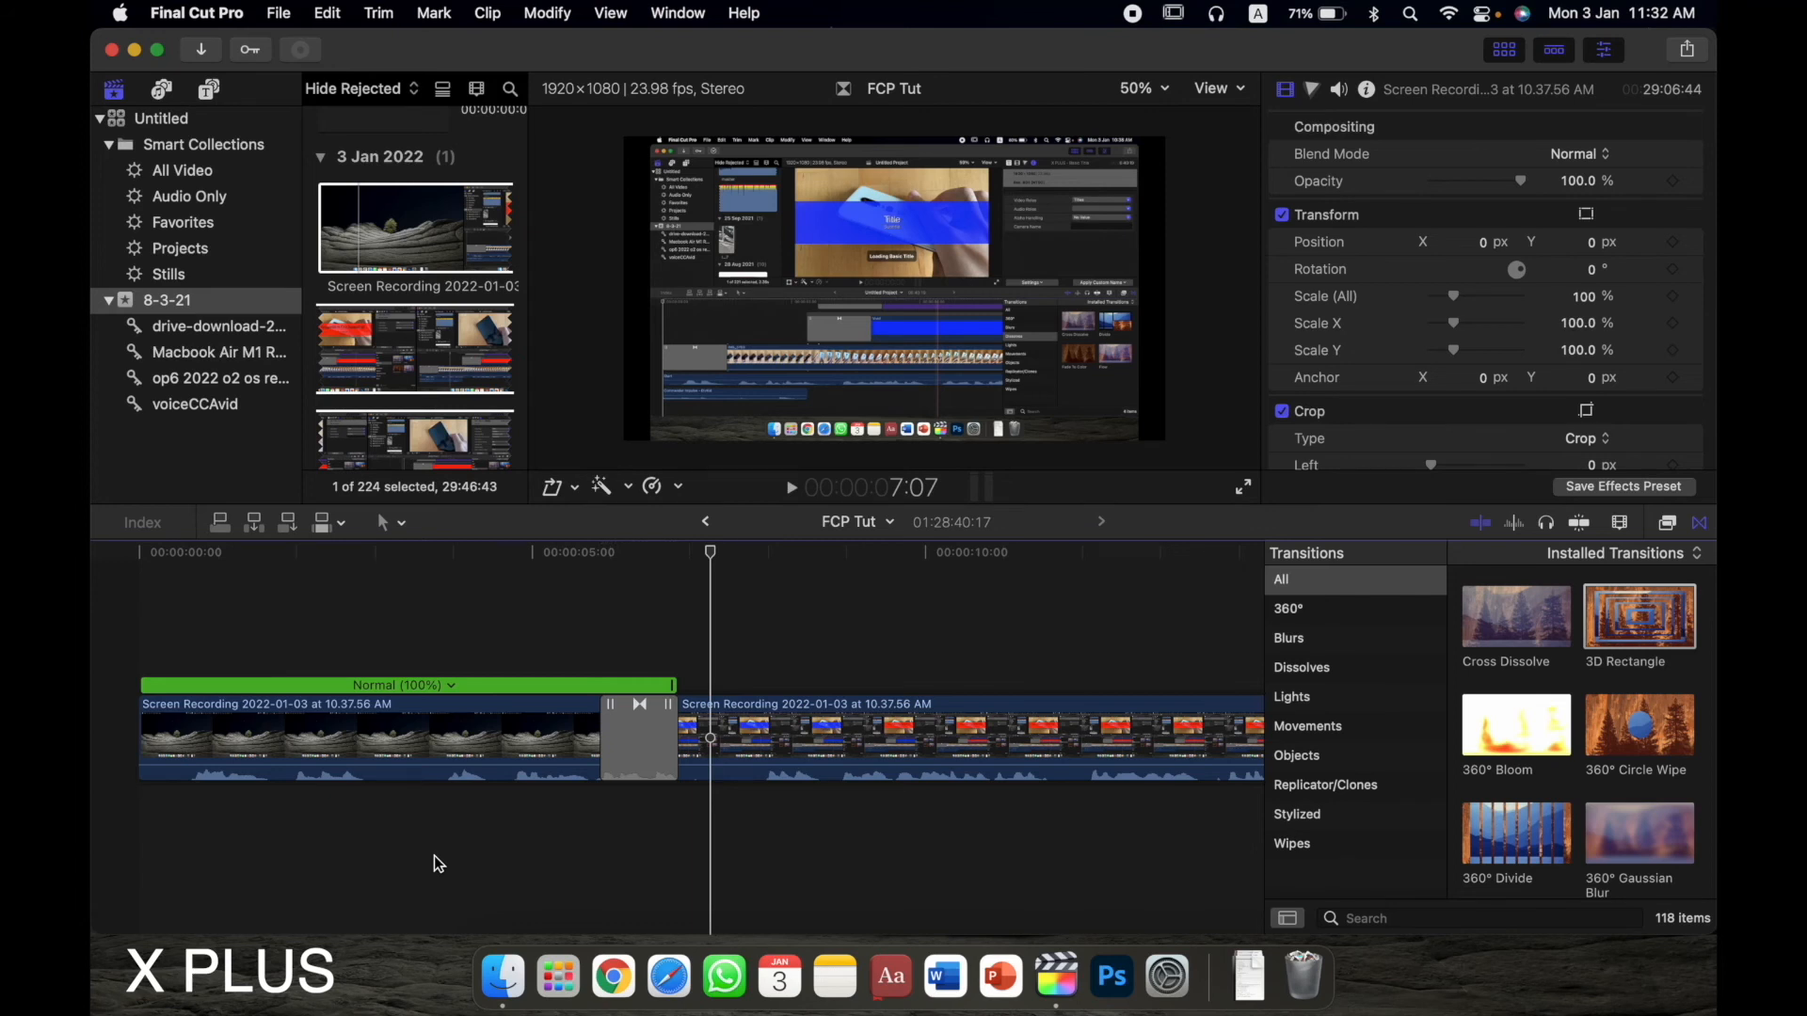
pyautogui.press('super+z')
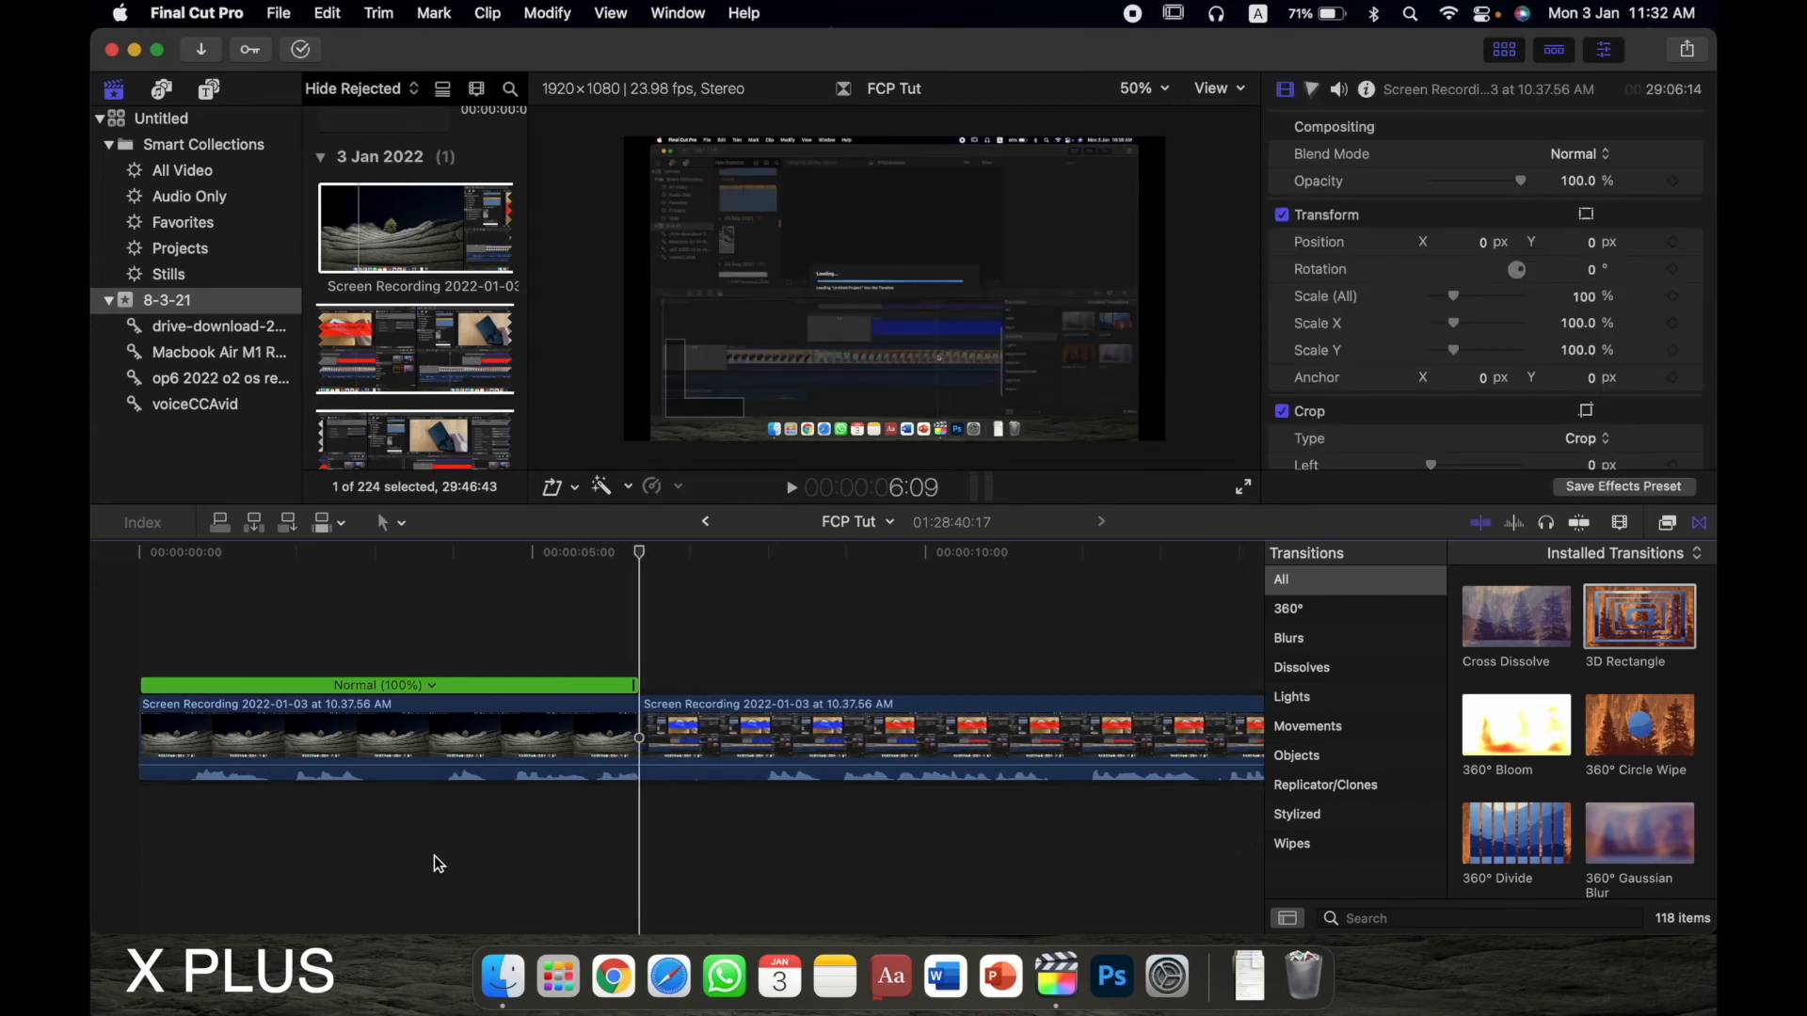
# - Try the 360° Bloom transition at the cut between the first two clips, play it back, and delete it
pyautogui.scroll(-3, 1486, 726)
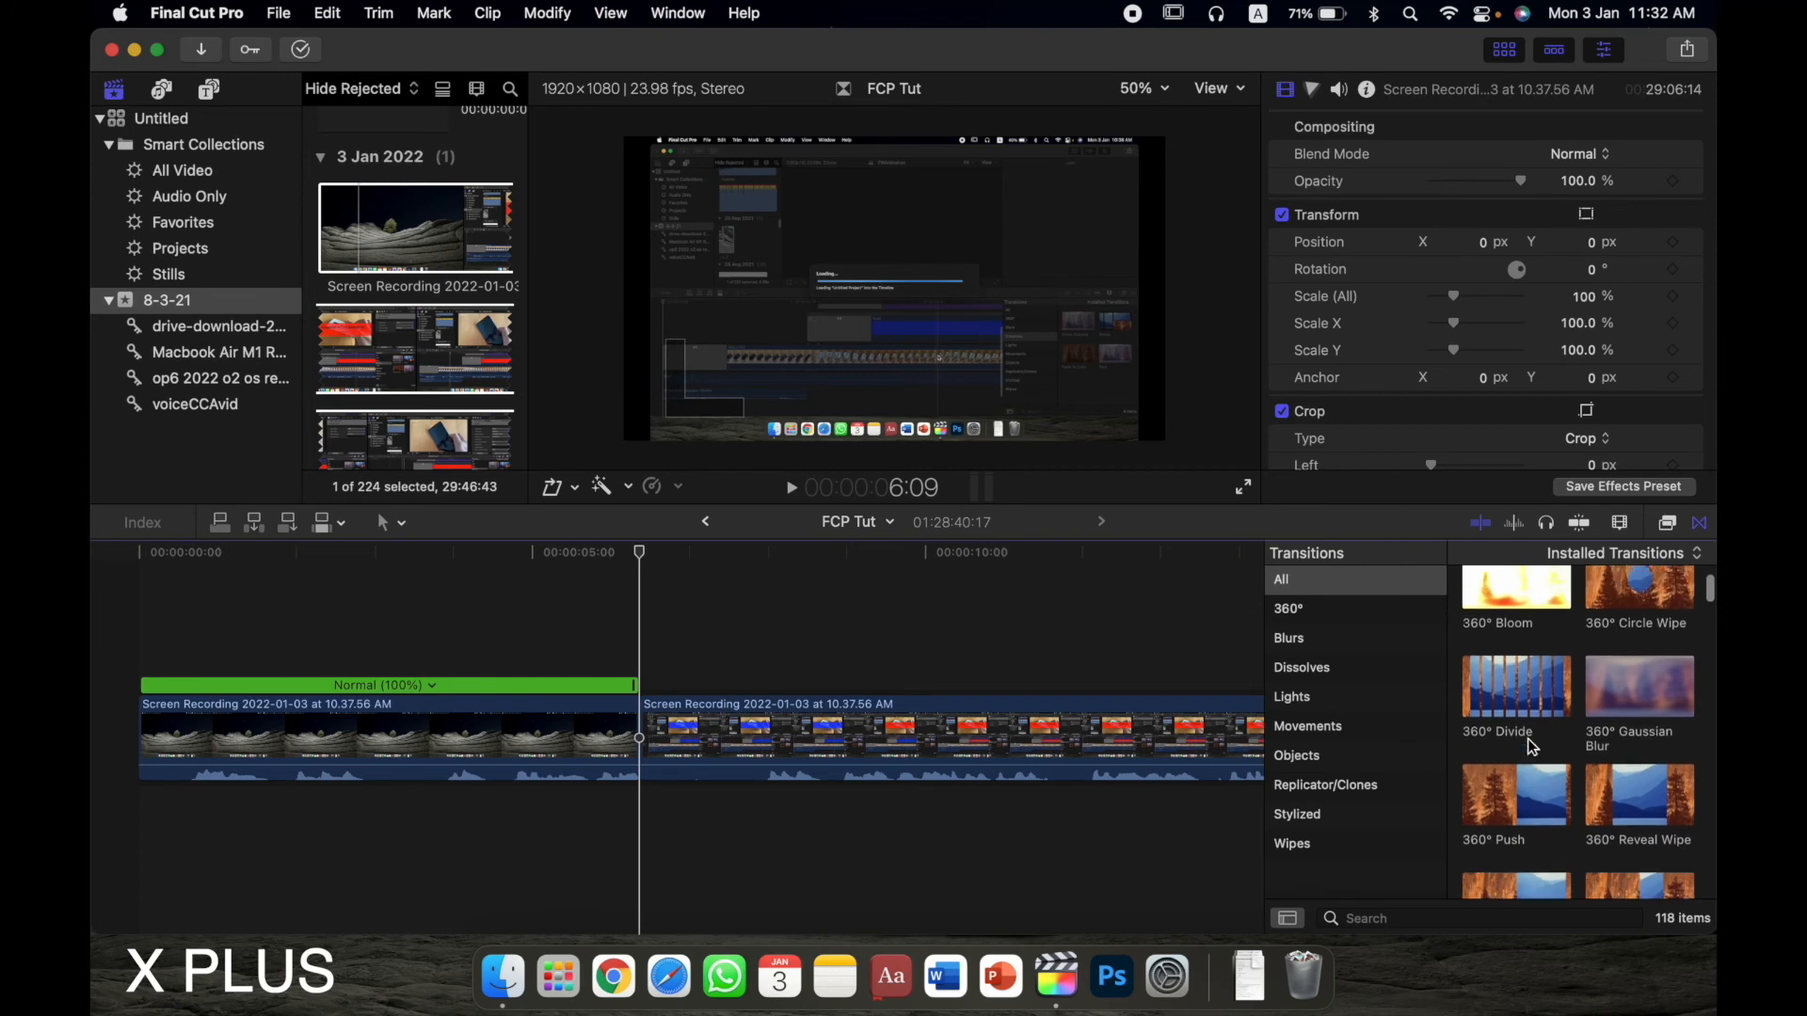
pyautogui.moveTo(1550, 643); pyautogui.dragTo(539, 815)
pyautogui.press('space')
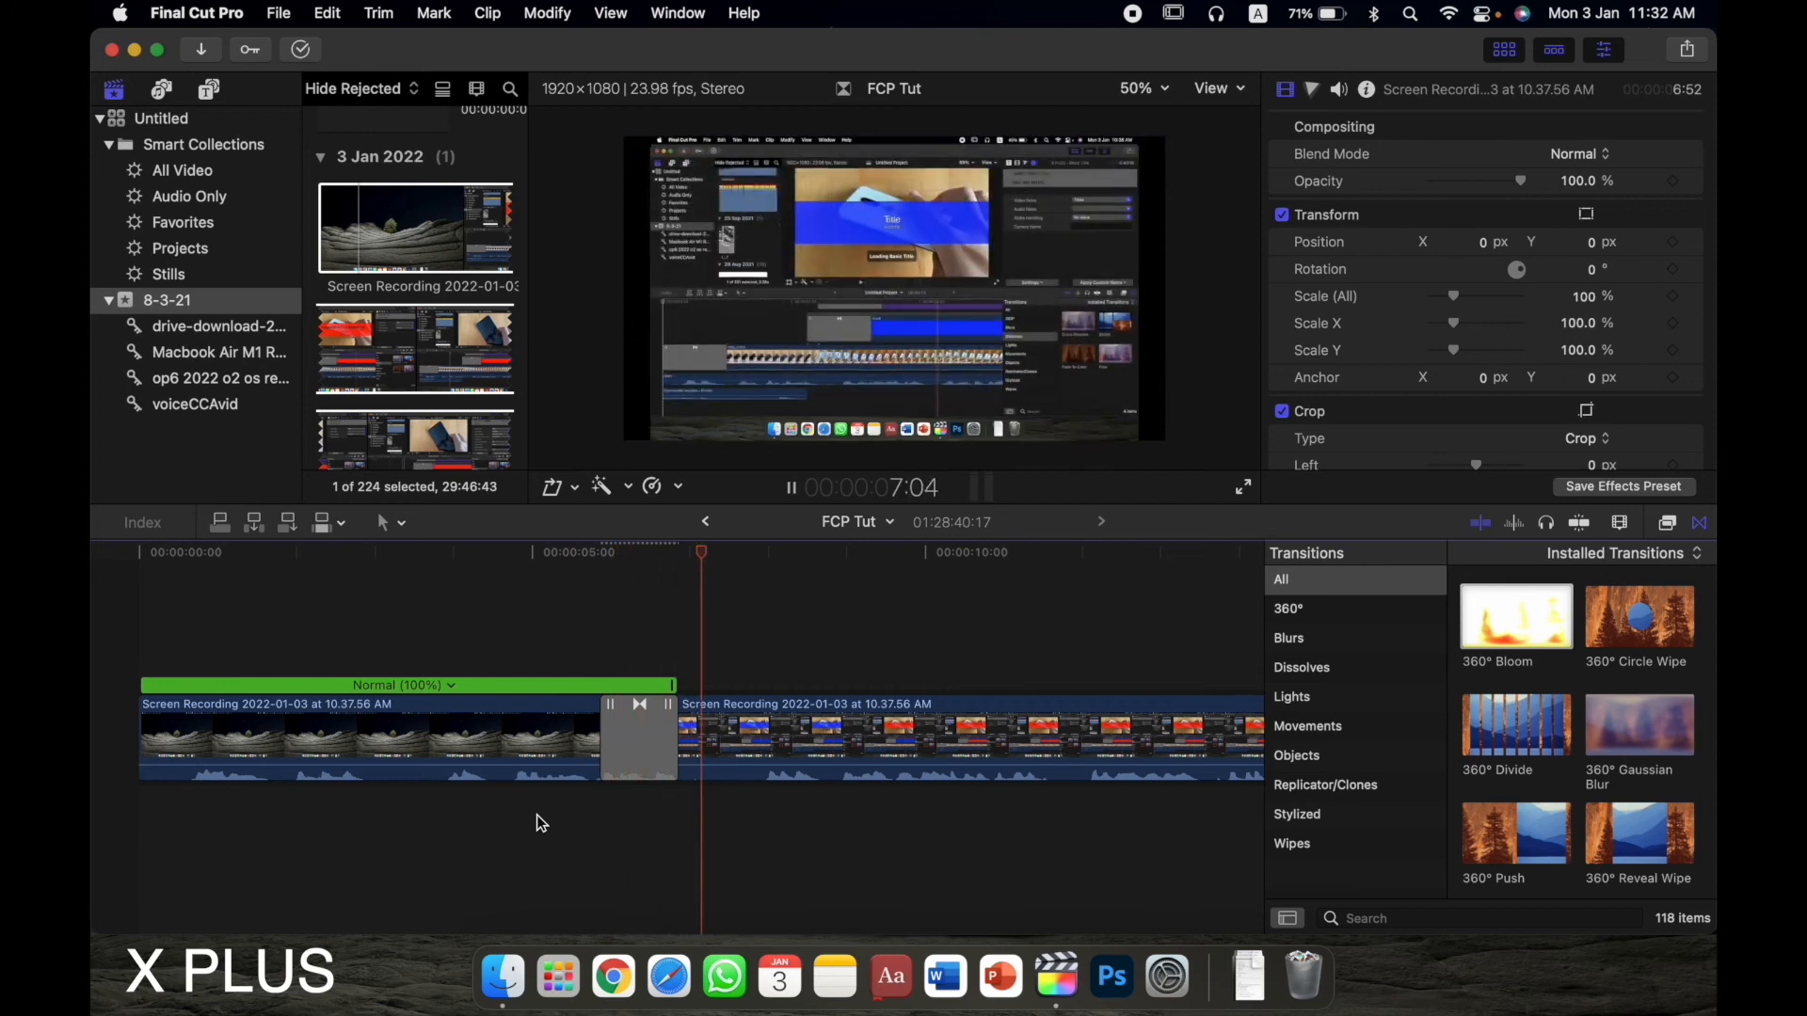
pyautogui.click(667, 725)
pyautogui.press('Delete')
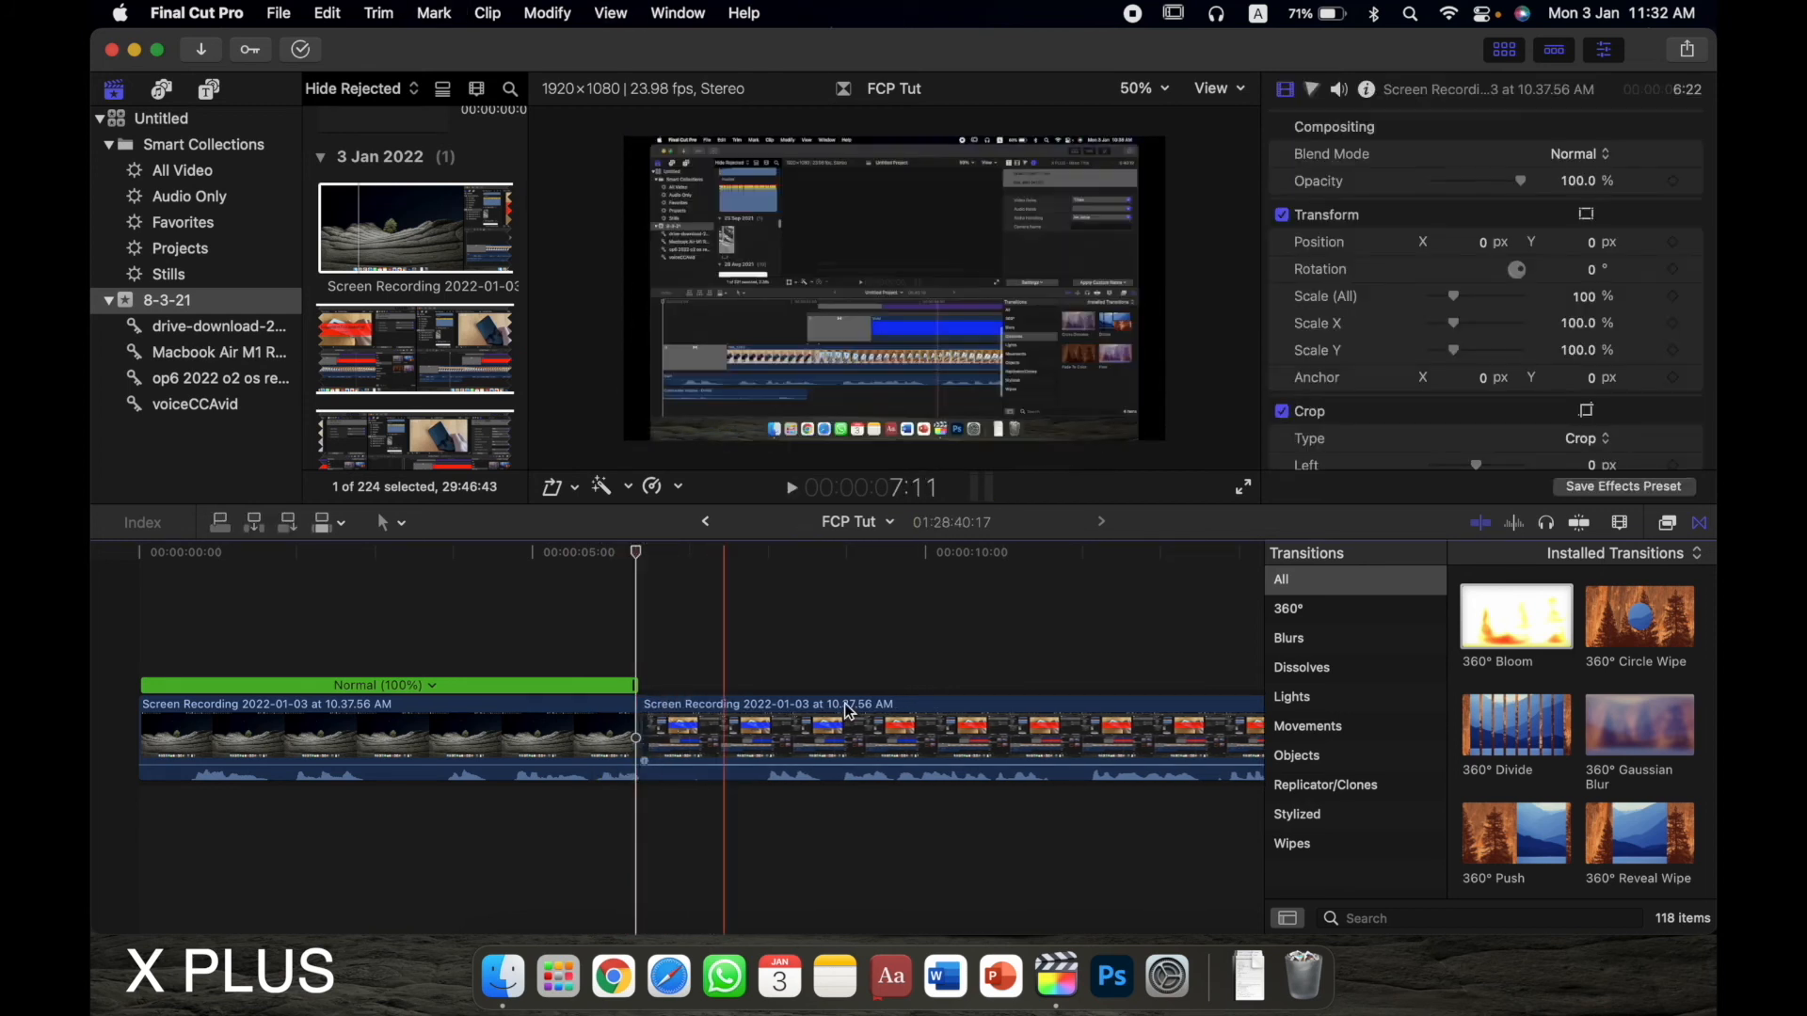
pyautogui.scroll(-8, 1551, 775)
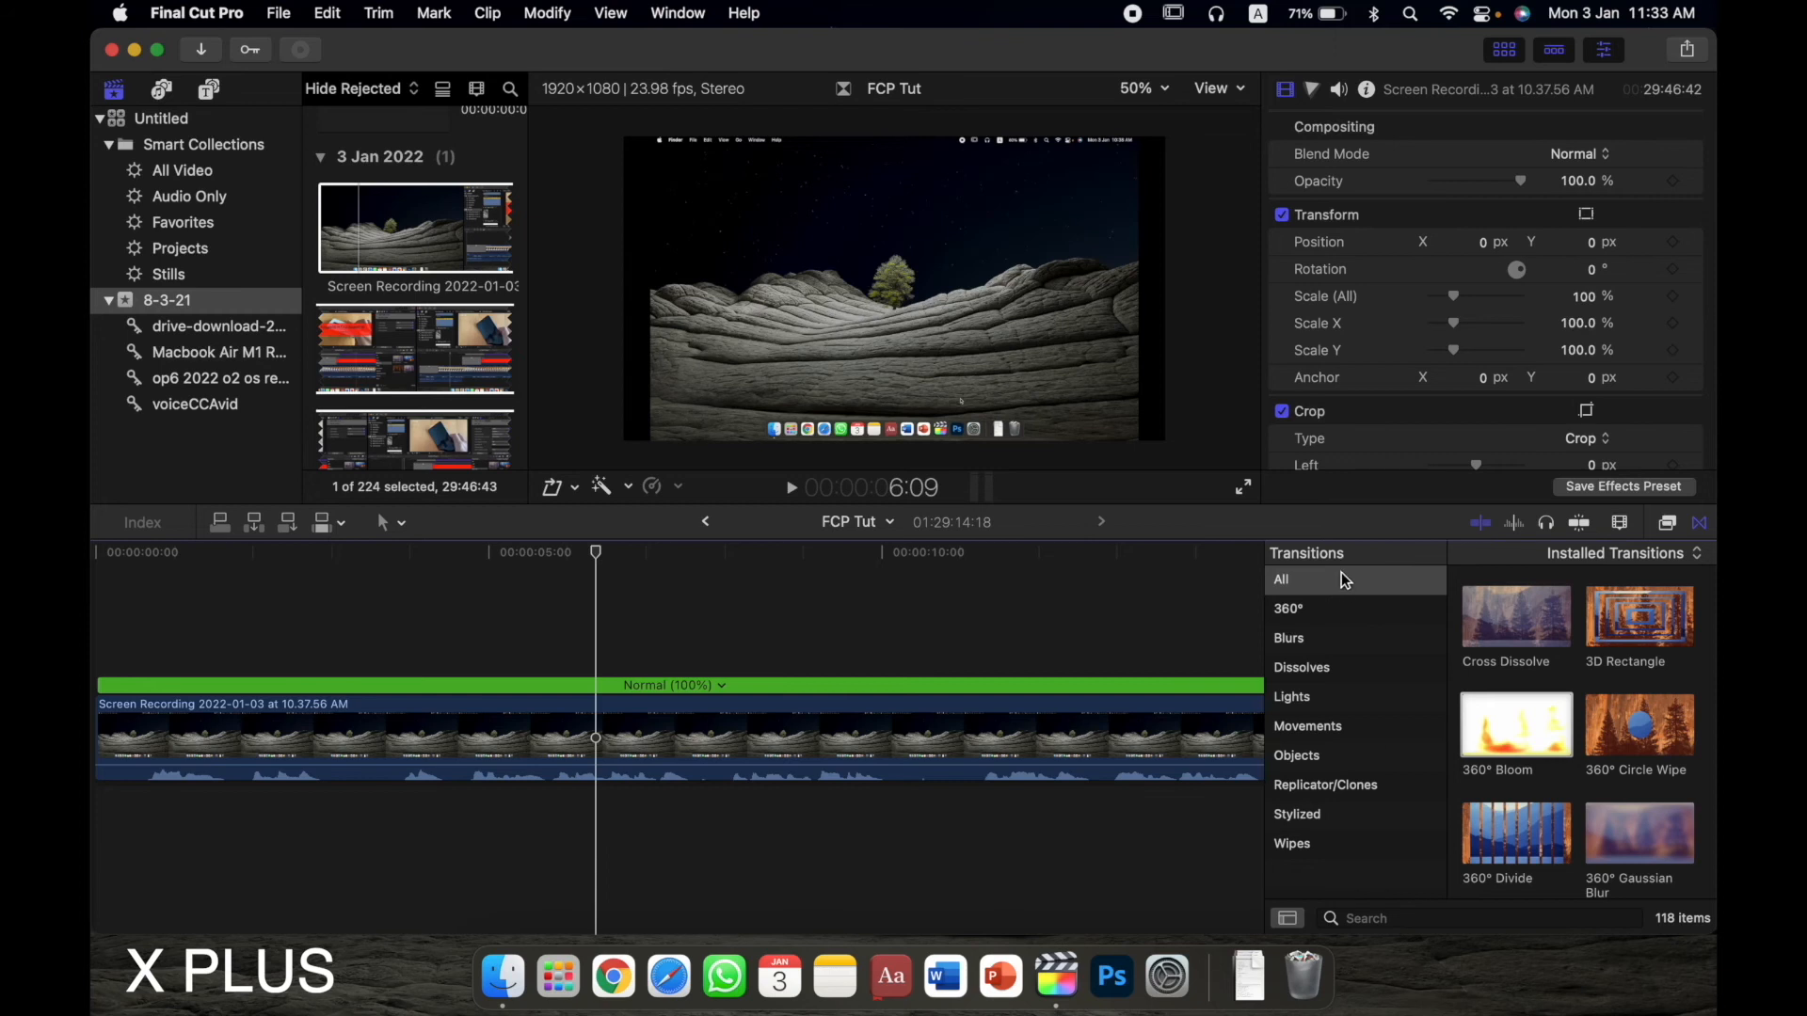
pyautogui.click(1385, 920)
pyautogui.click(1384, 888)
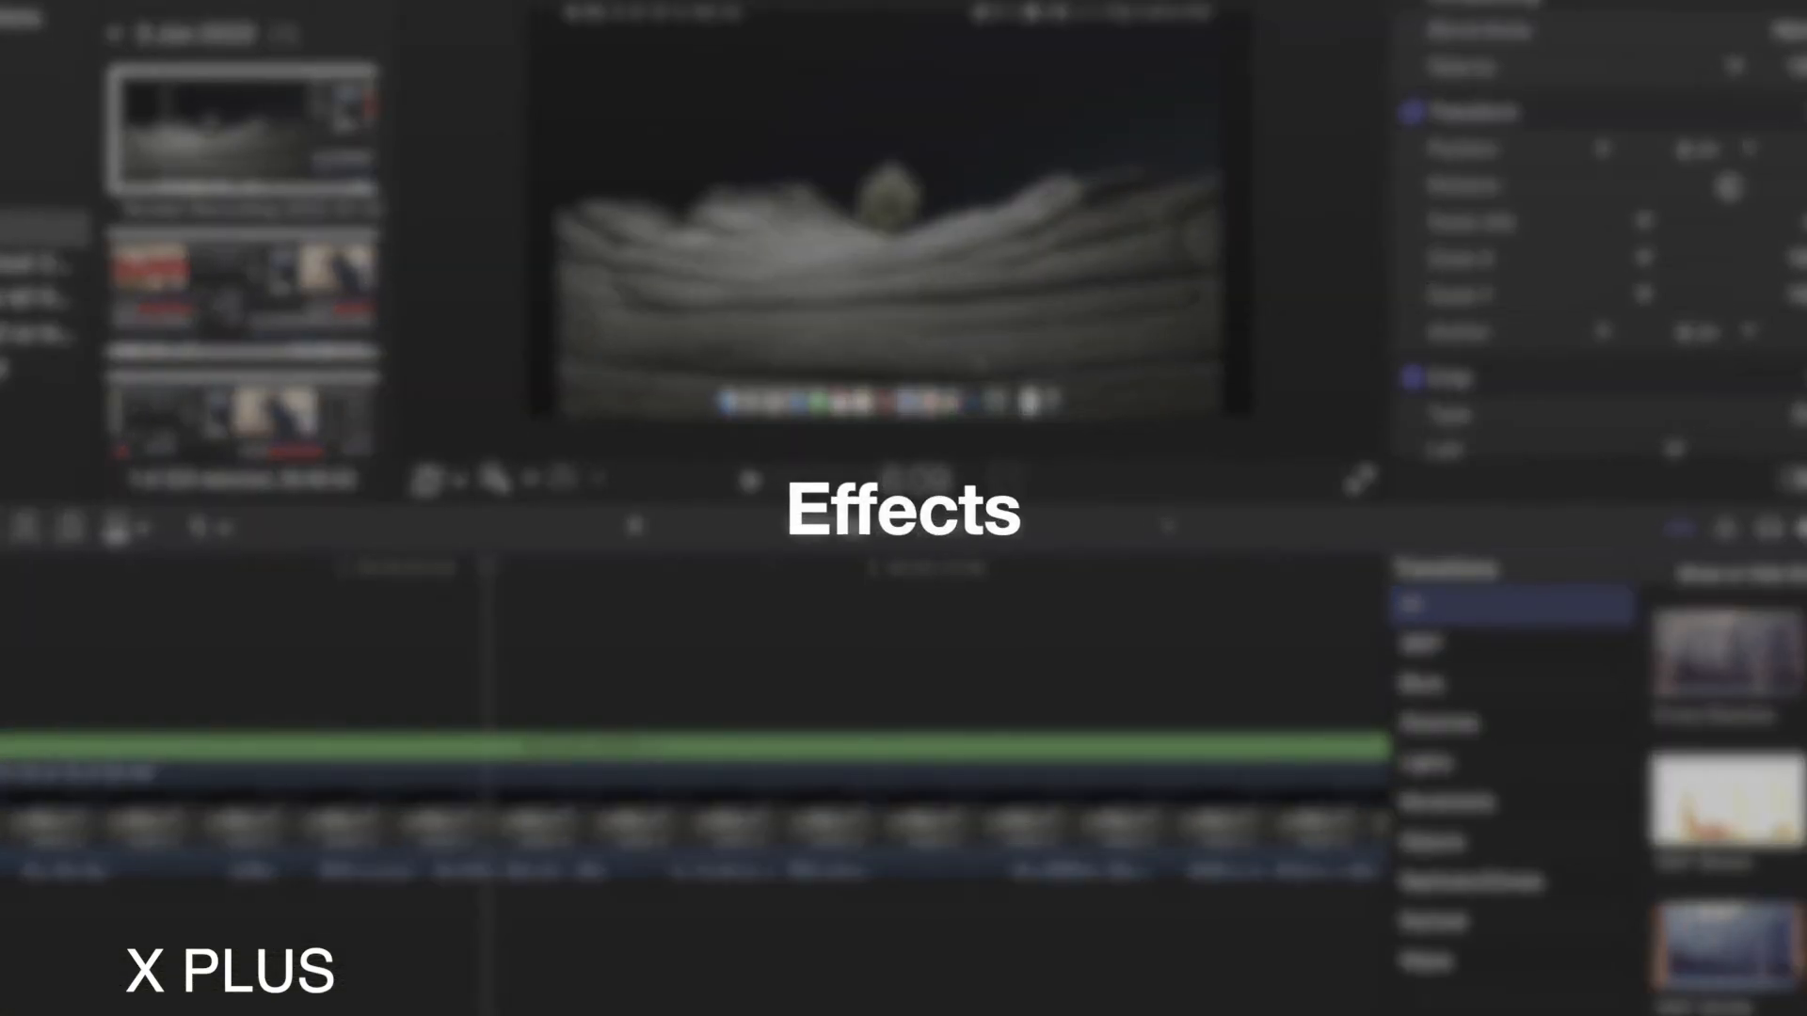
# - Show the installed effects and look through the video effects, including the split-screen, Light and Keying ones
pyautogui.click(1666, 523)
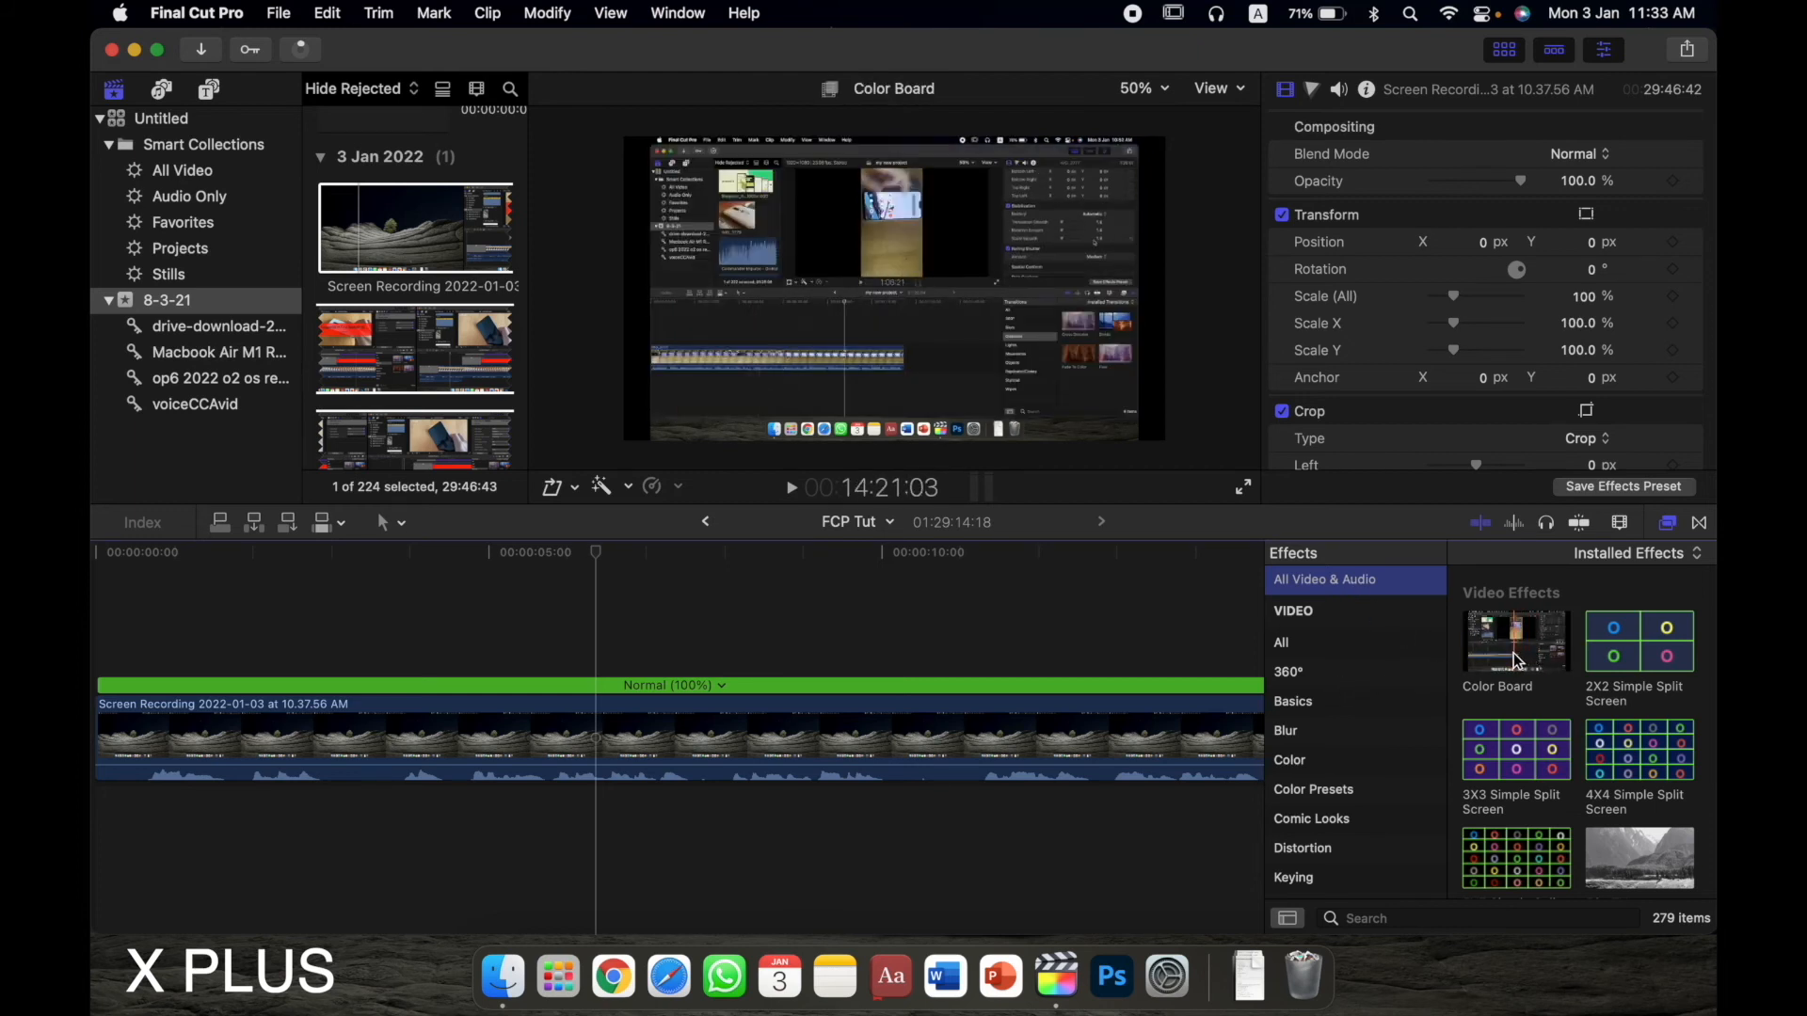
pyautogui.scroll(-4, 1632, 755)
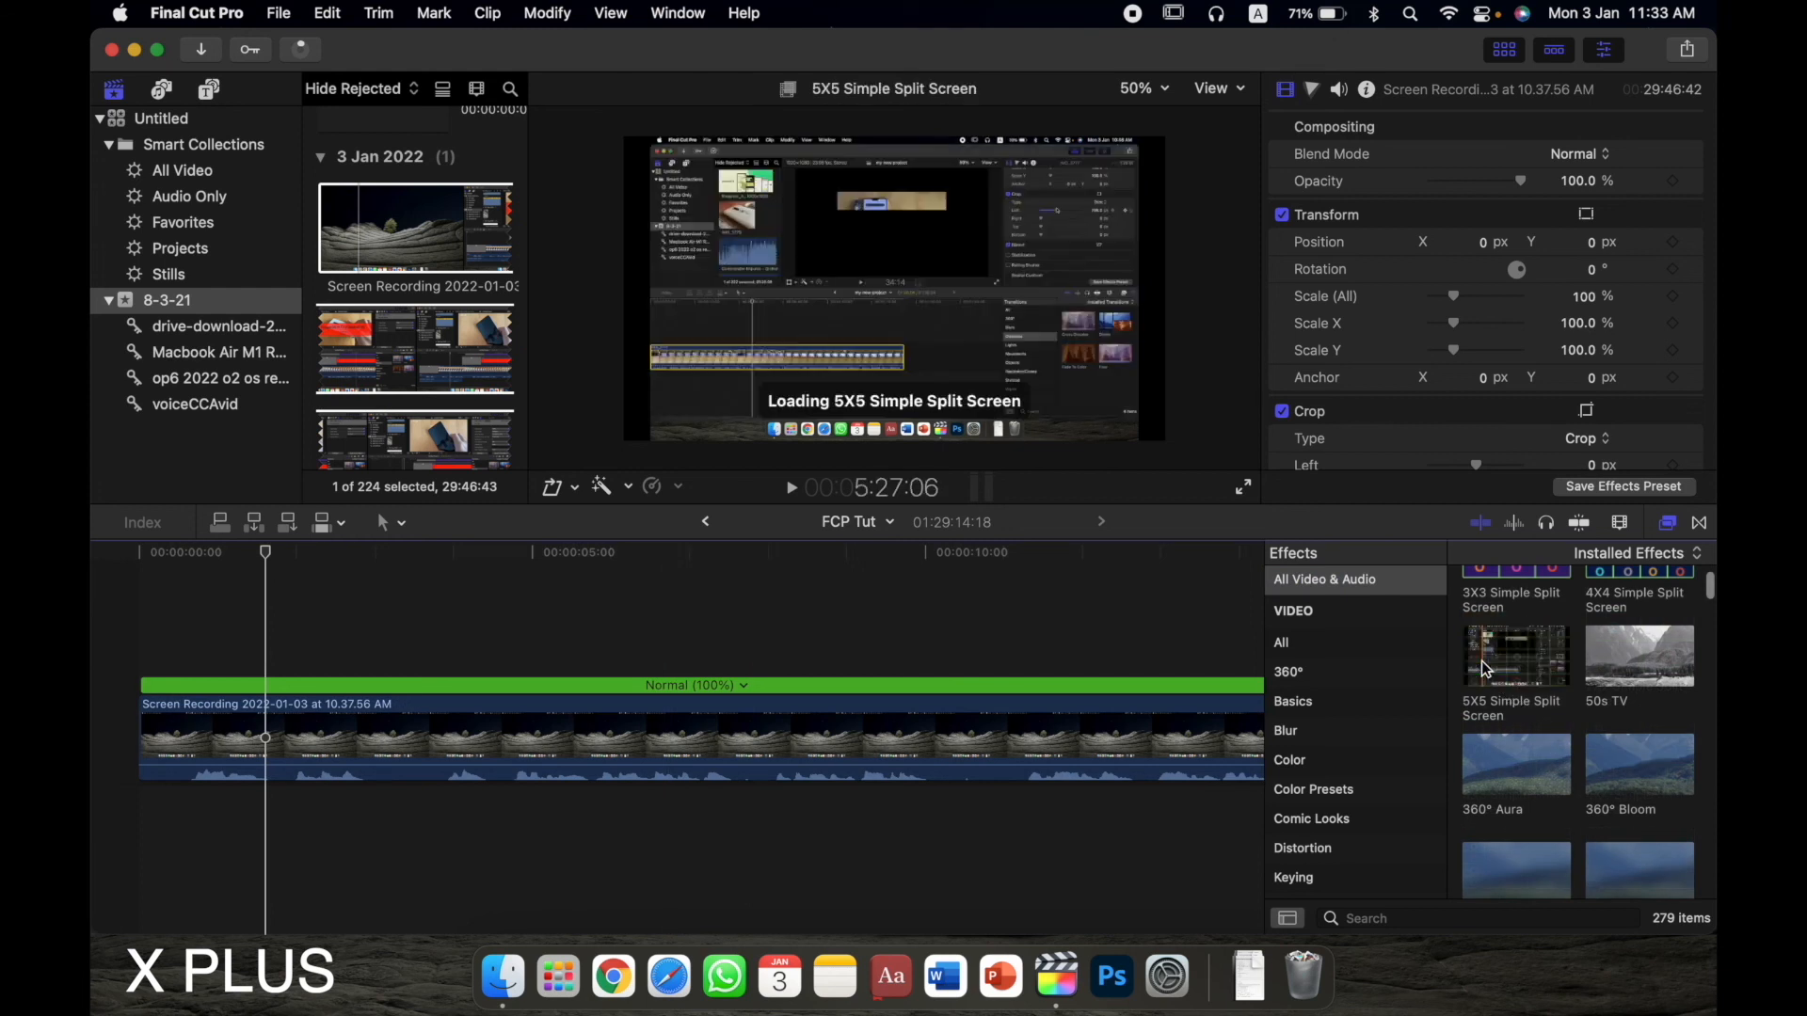
pyautogui.scroll(-4, 1336, 753)
pyautogui.click(1327, 713)
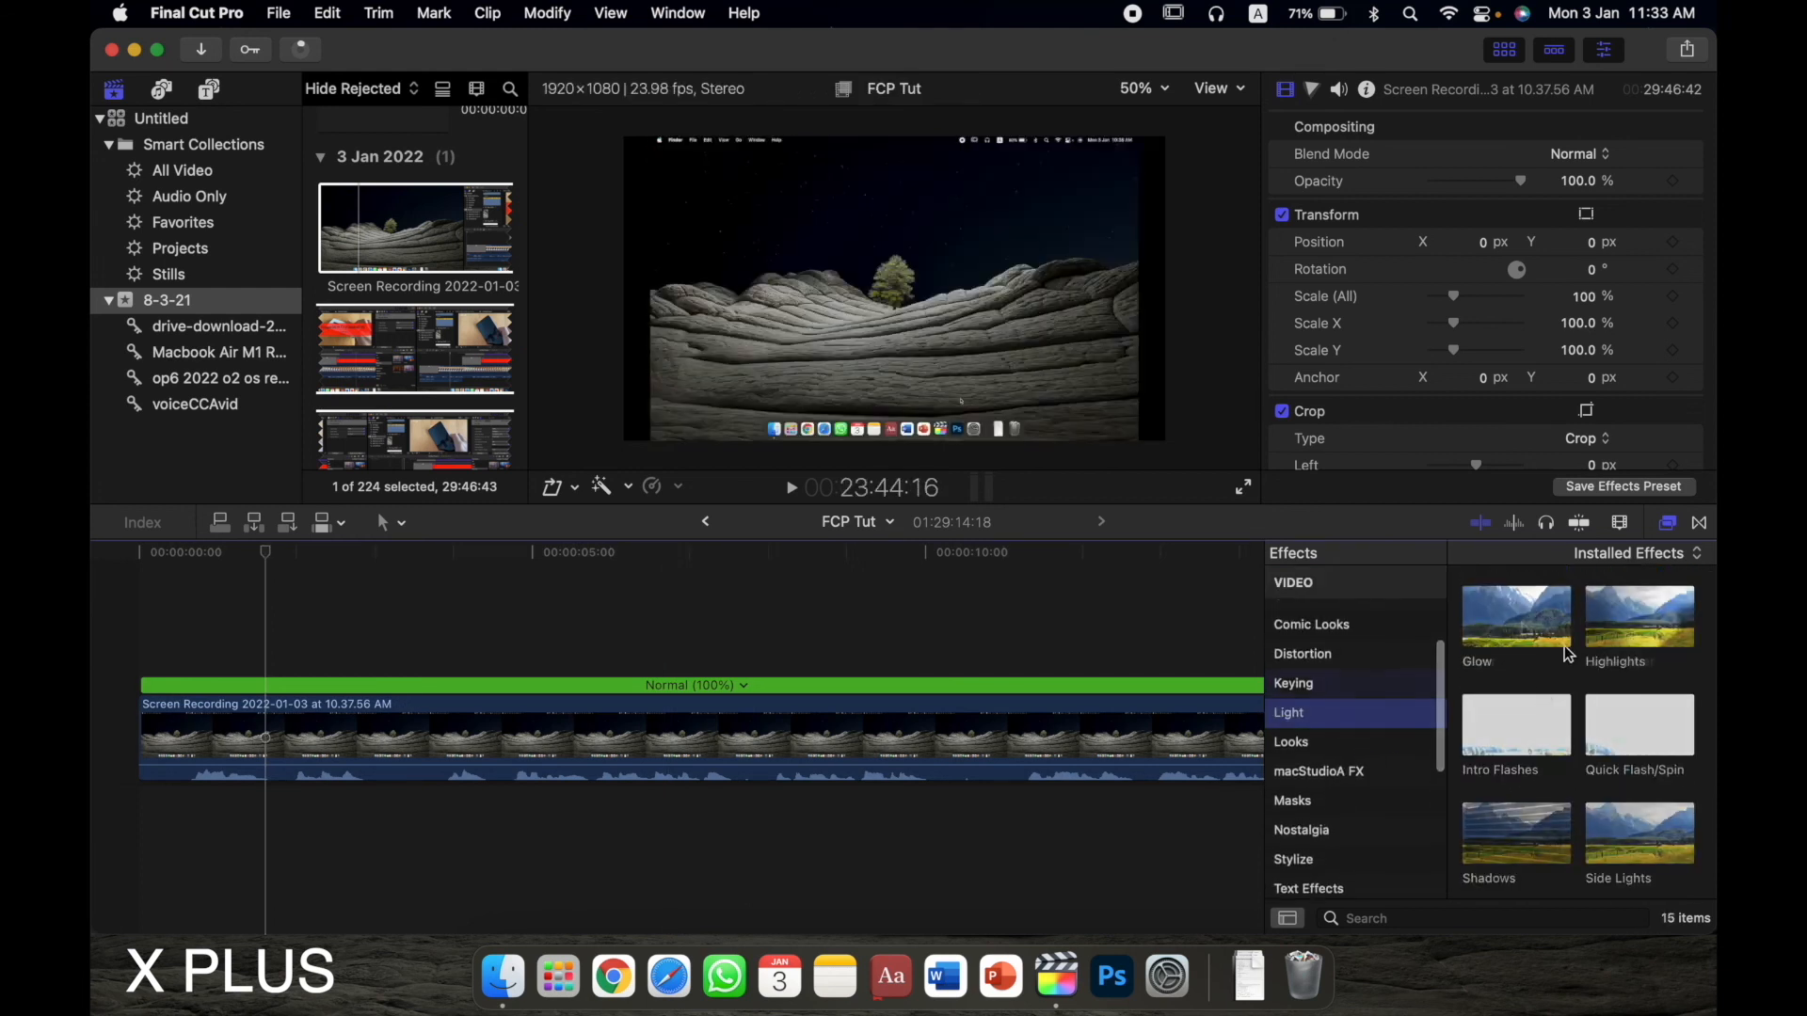
pyautogui.press('Up')
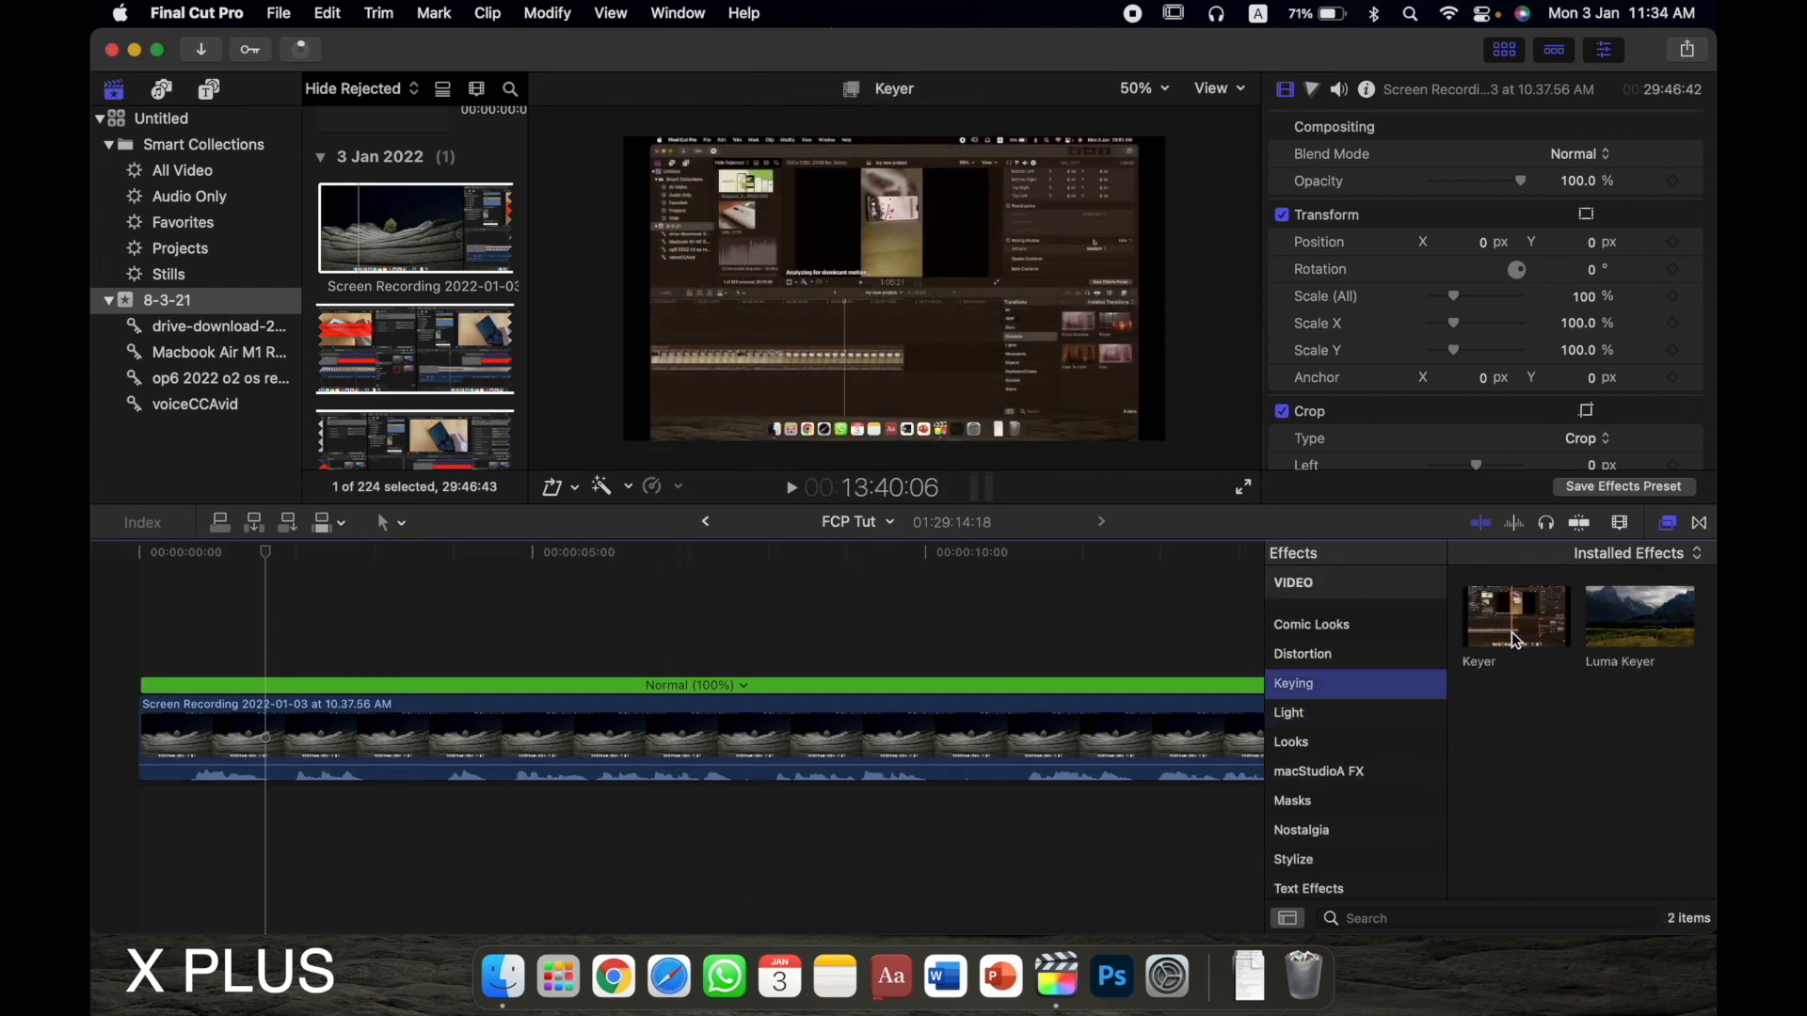
pyautogui.scroll(-2, 1291, 811)
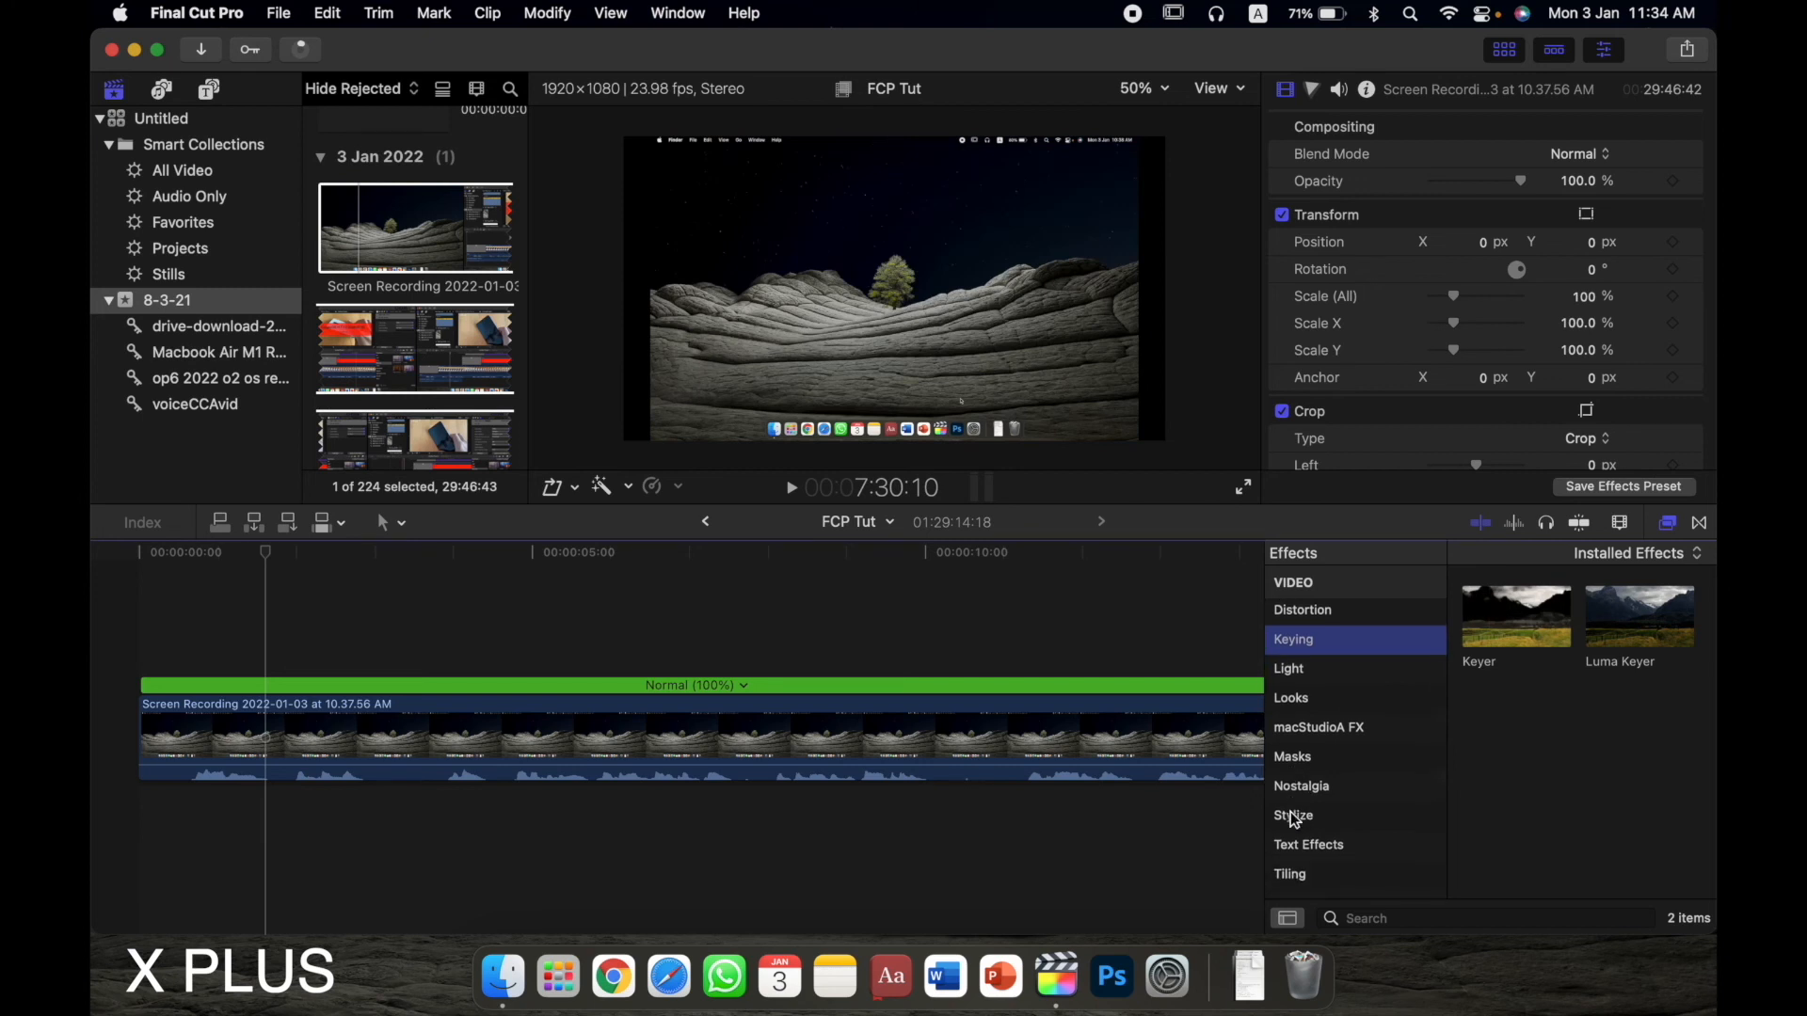
pyautogui.scroll(1, 1291, 817)
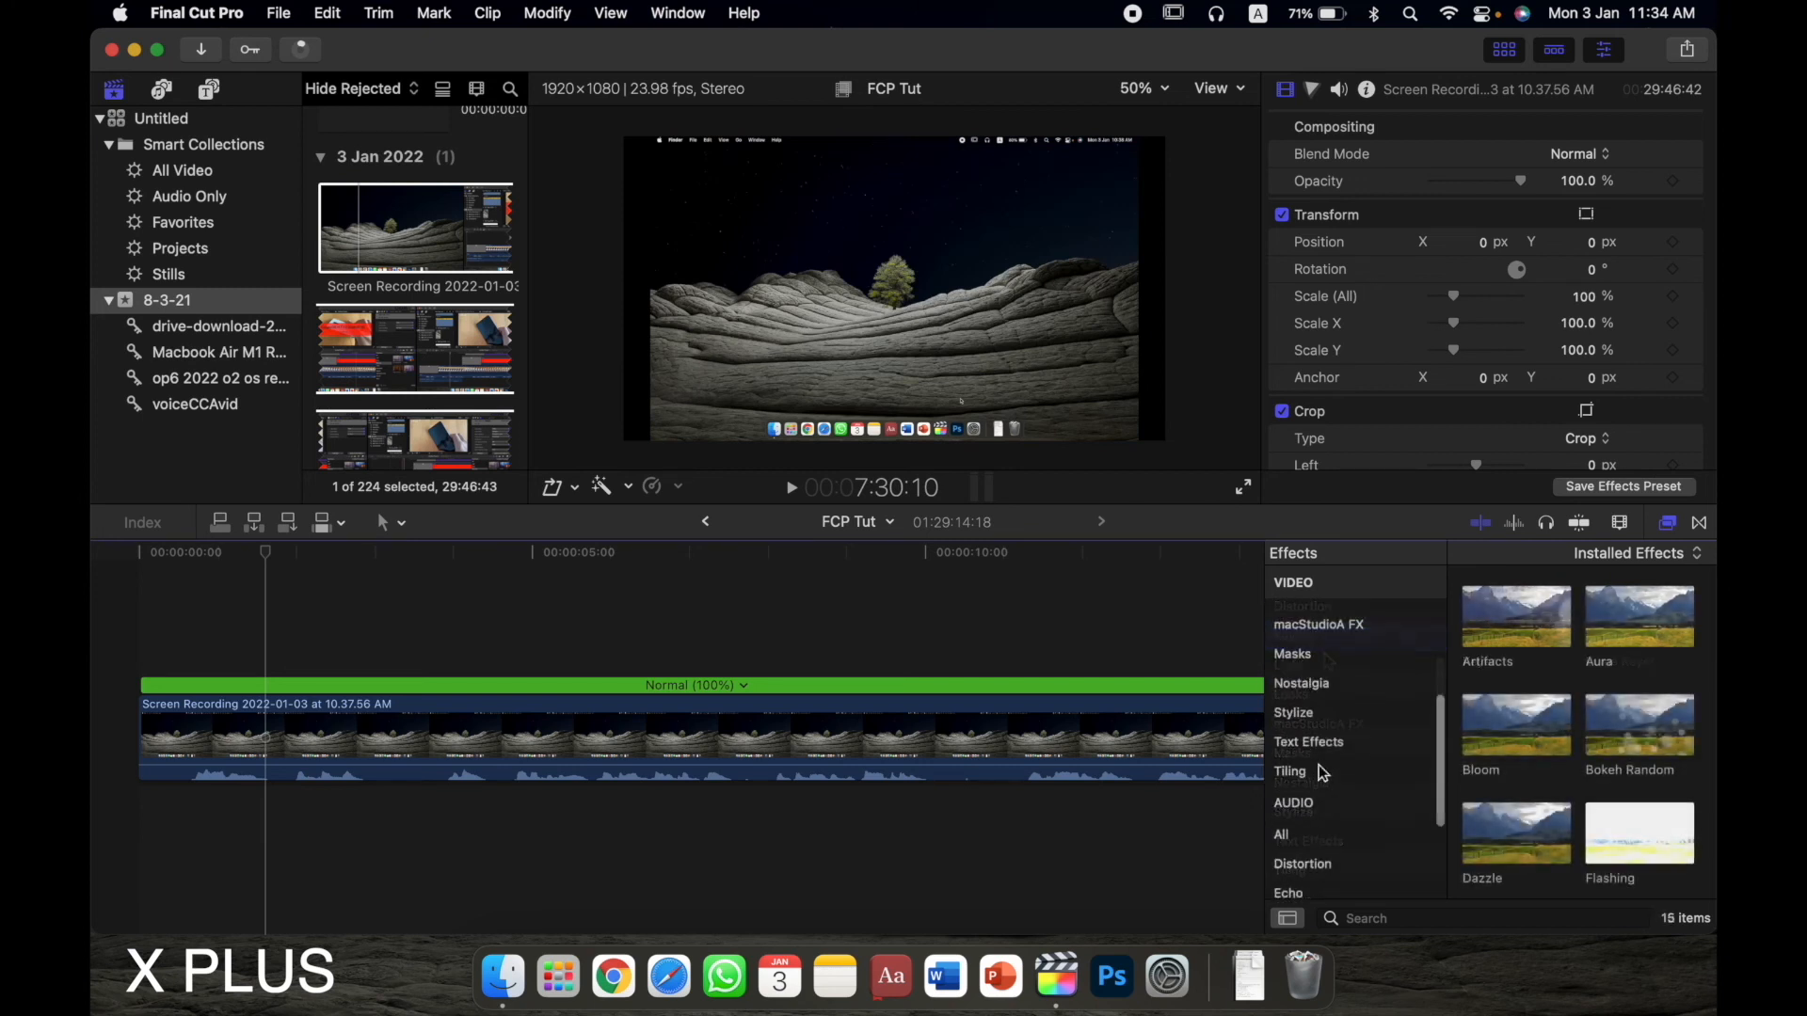
pyautogui.scroll(-5, 1318, 764)
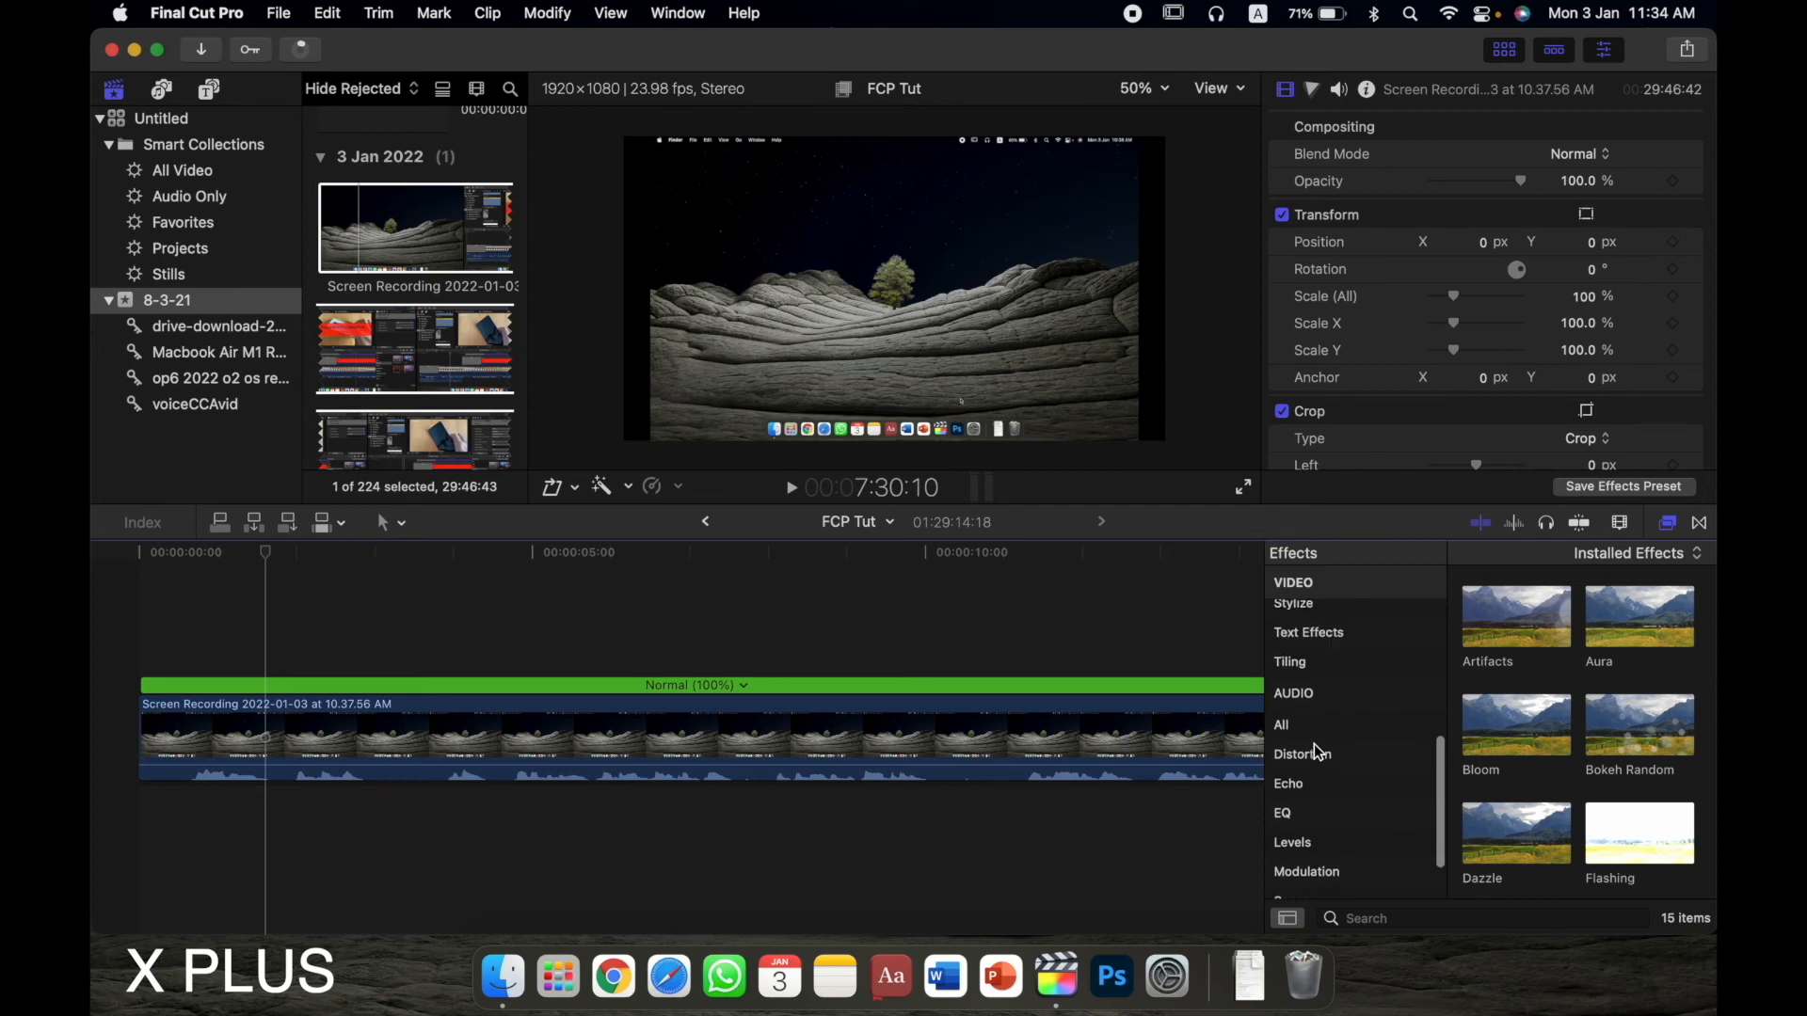
# - Look through the audio effects under All and Distortion, and select 360° Patch among all video effects
pyautogui.click(1355, 695)
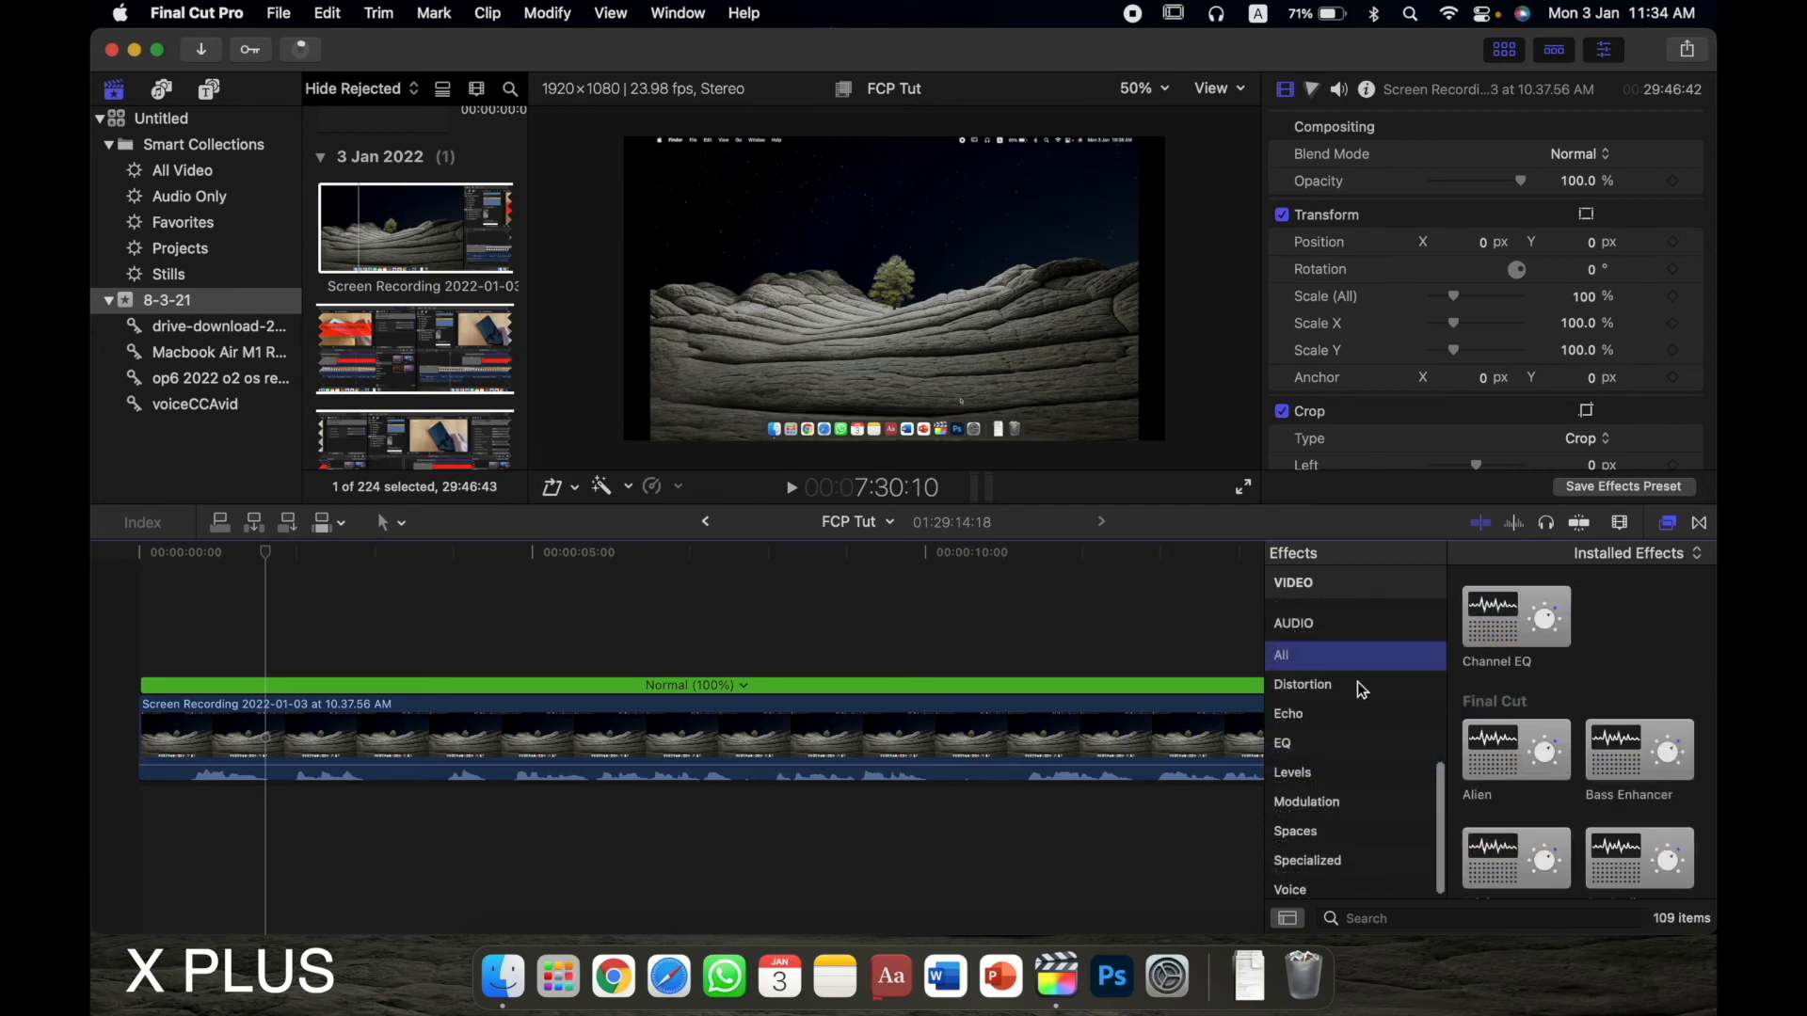
pyautogui.click(1357, 685)
pyautogui.scroll(-5, 1607, 739)
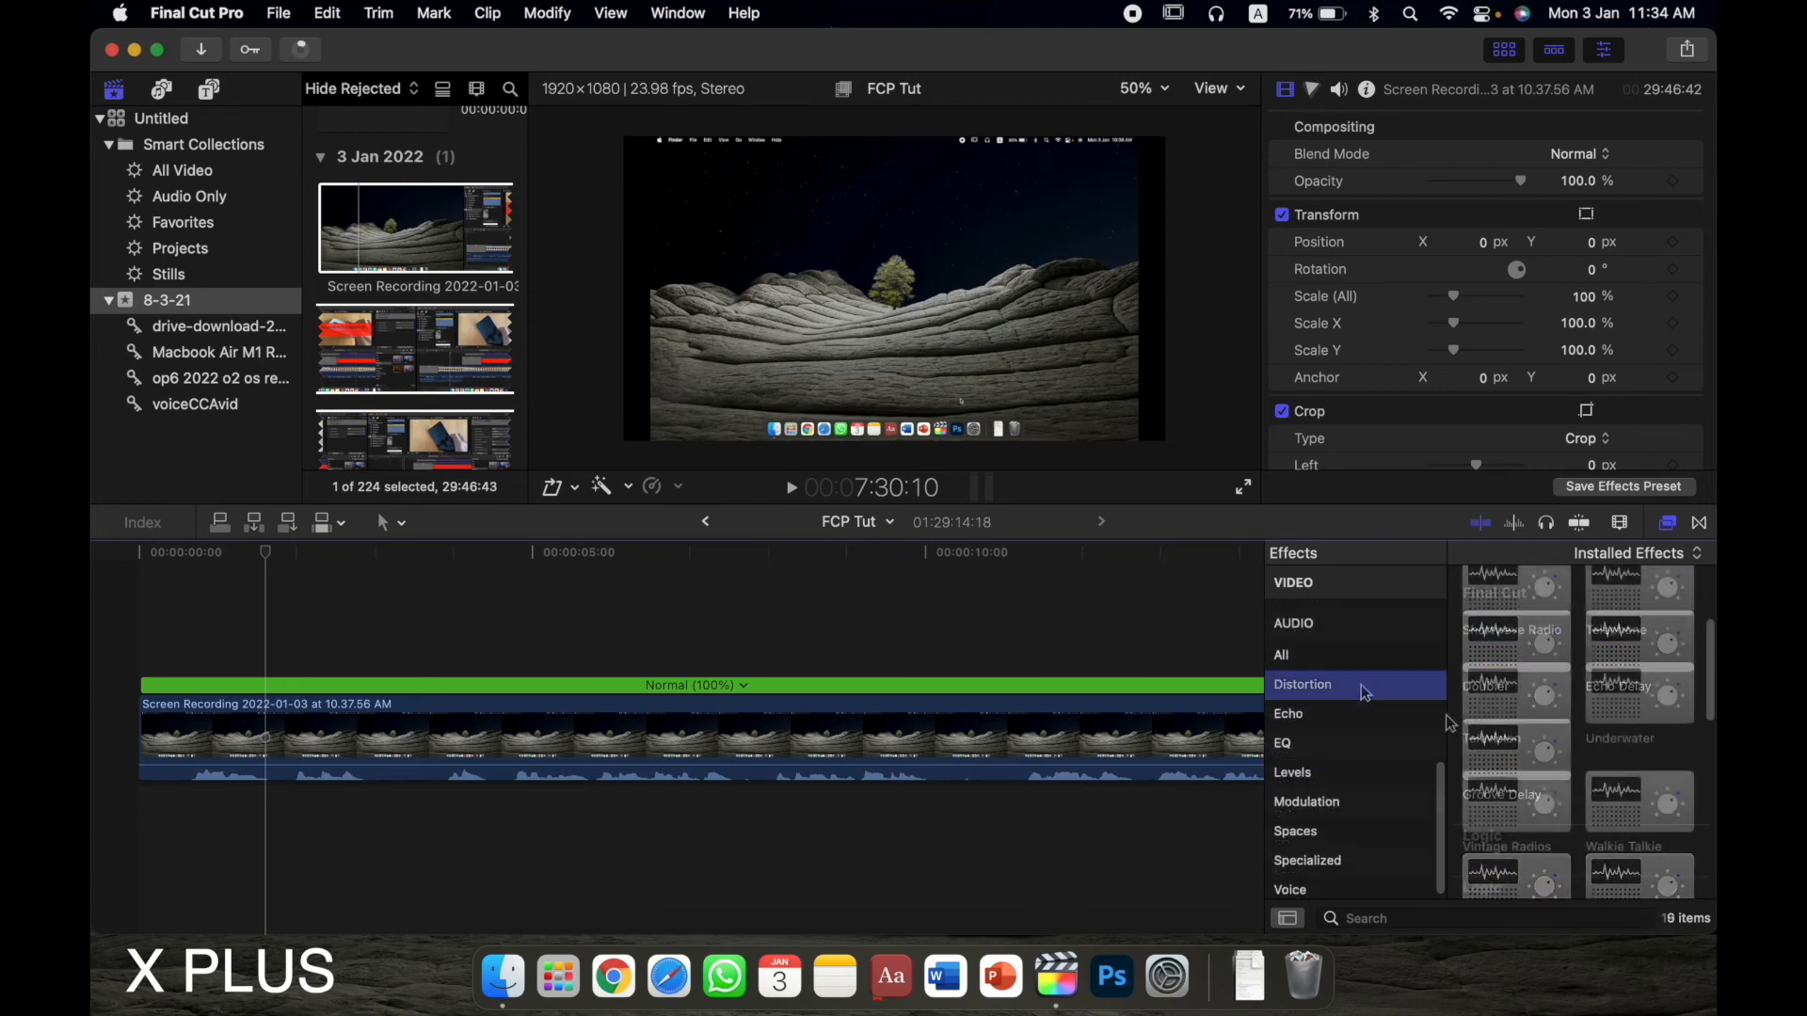
pyautogui.scroll(3, 1607, 739)
pyautogui.scroll(4, 1336, 716)
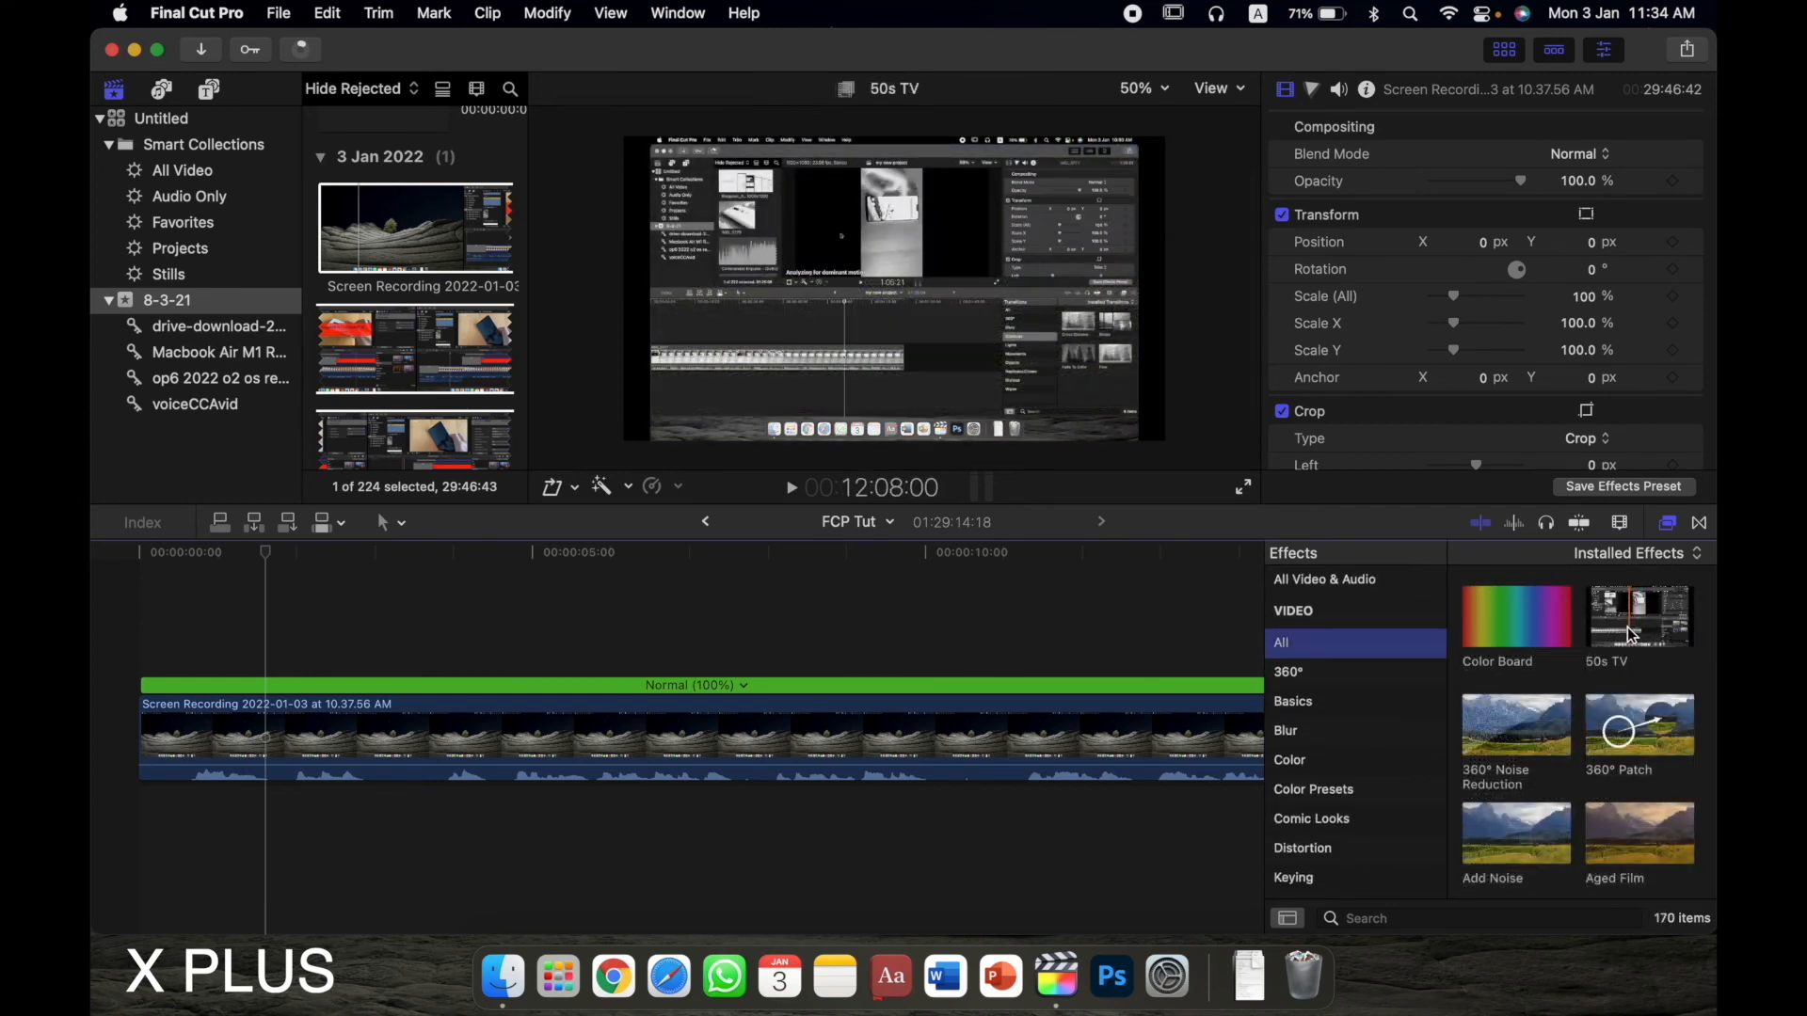
pyautogui.click(1662, 730)
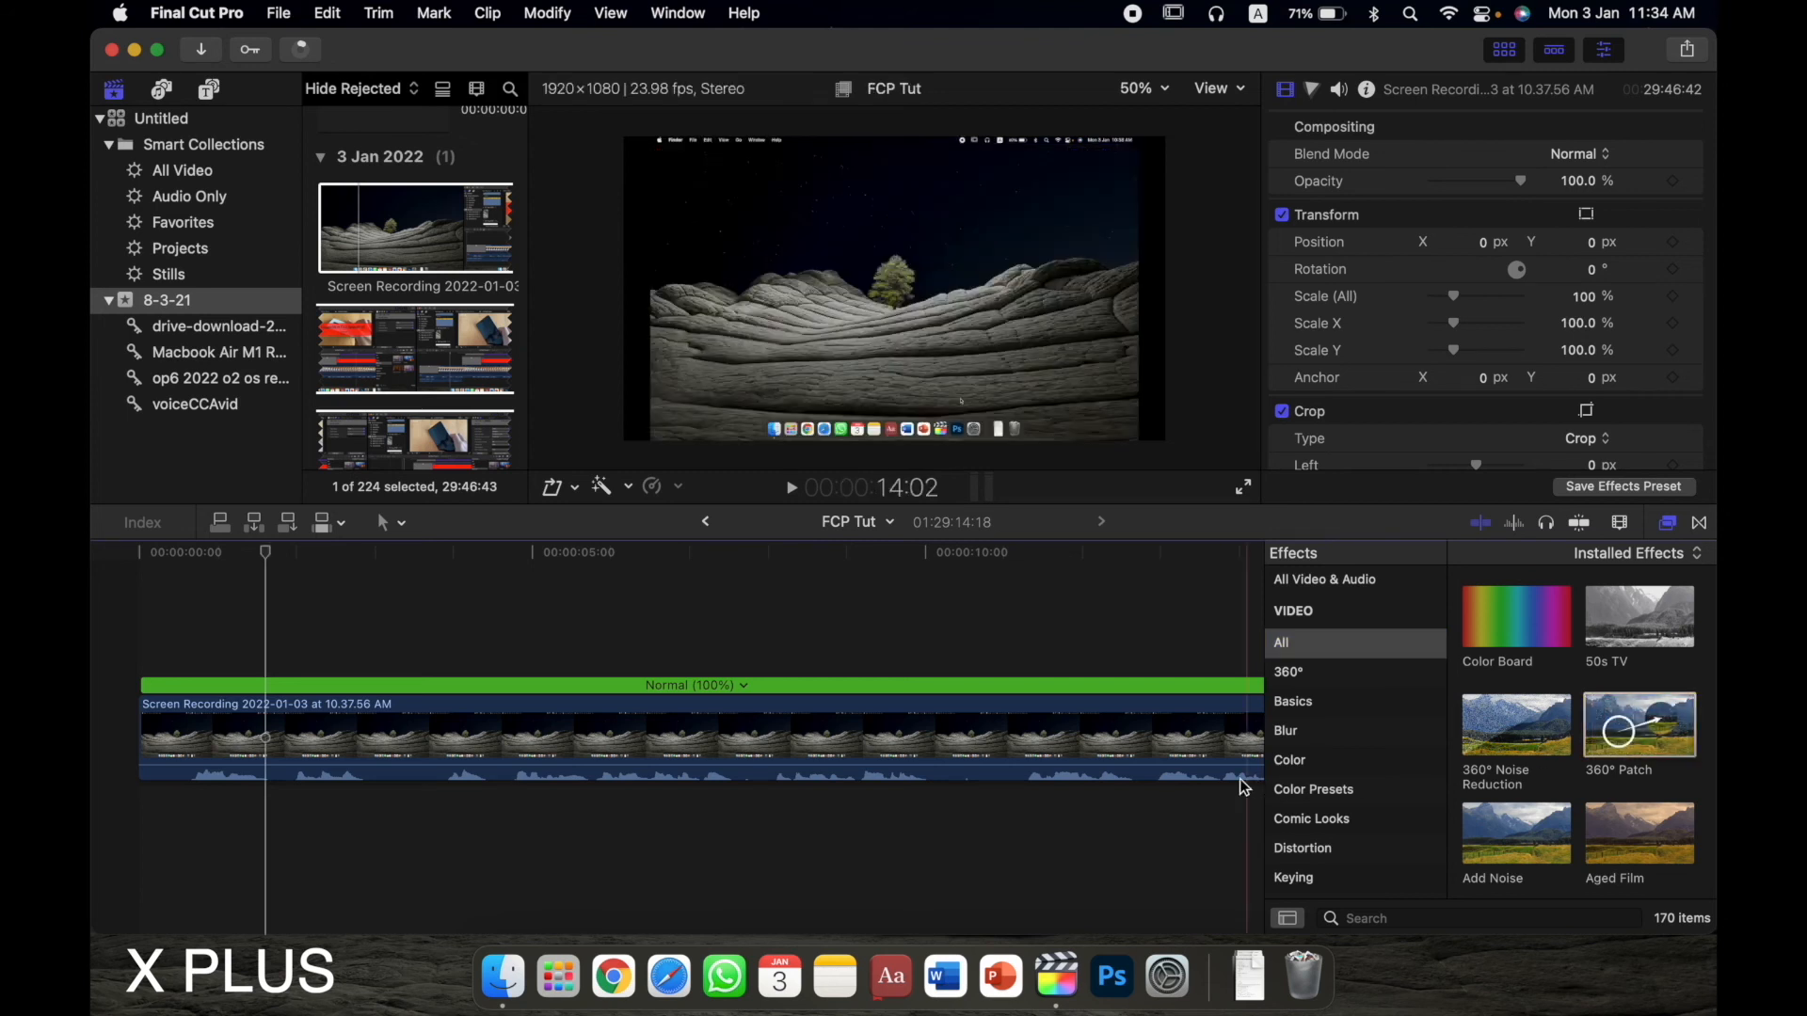
# - Show the installed titles in the browser and look through the 360° 3D titles
pyautogui.click(206, 89)
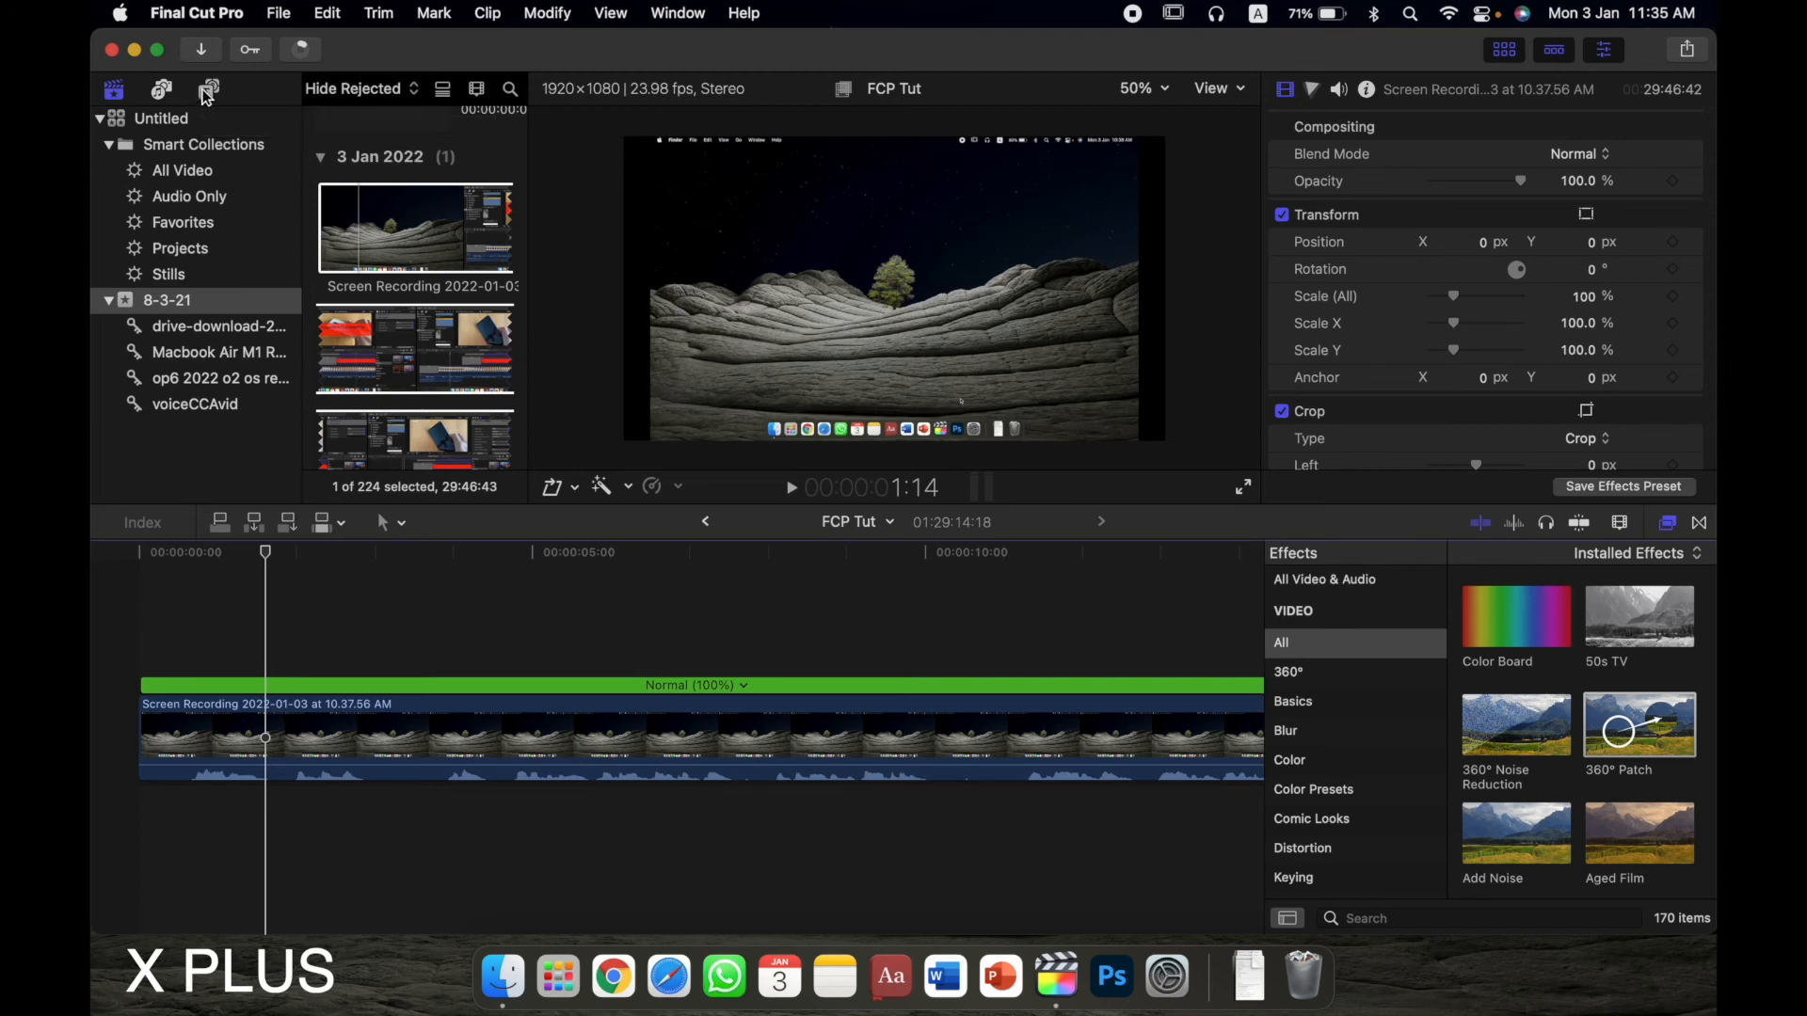
pyautogui.scroll(-10, 398, 350)
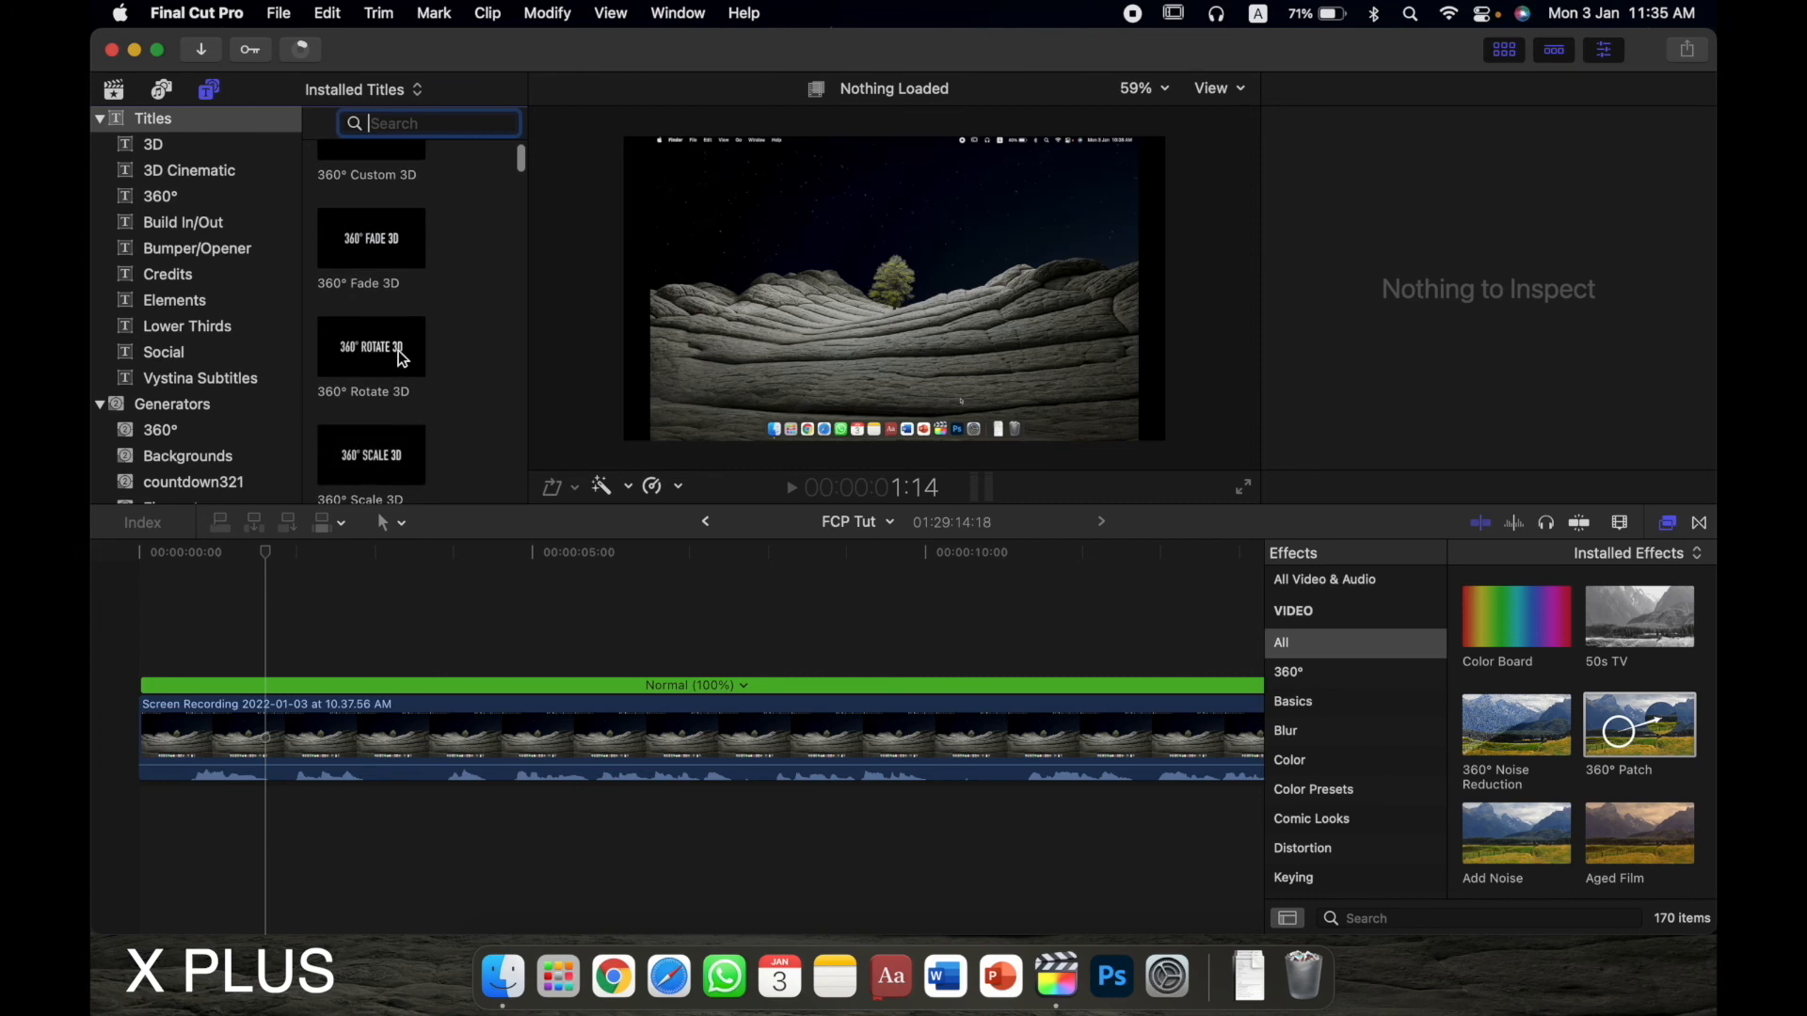
pyautogui.scroll(5, 401, 359)
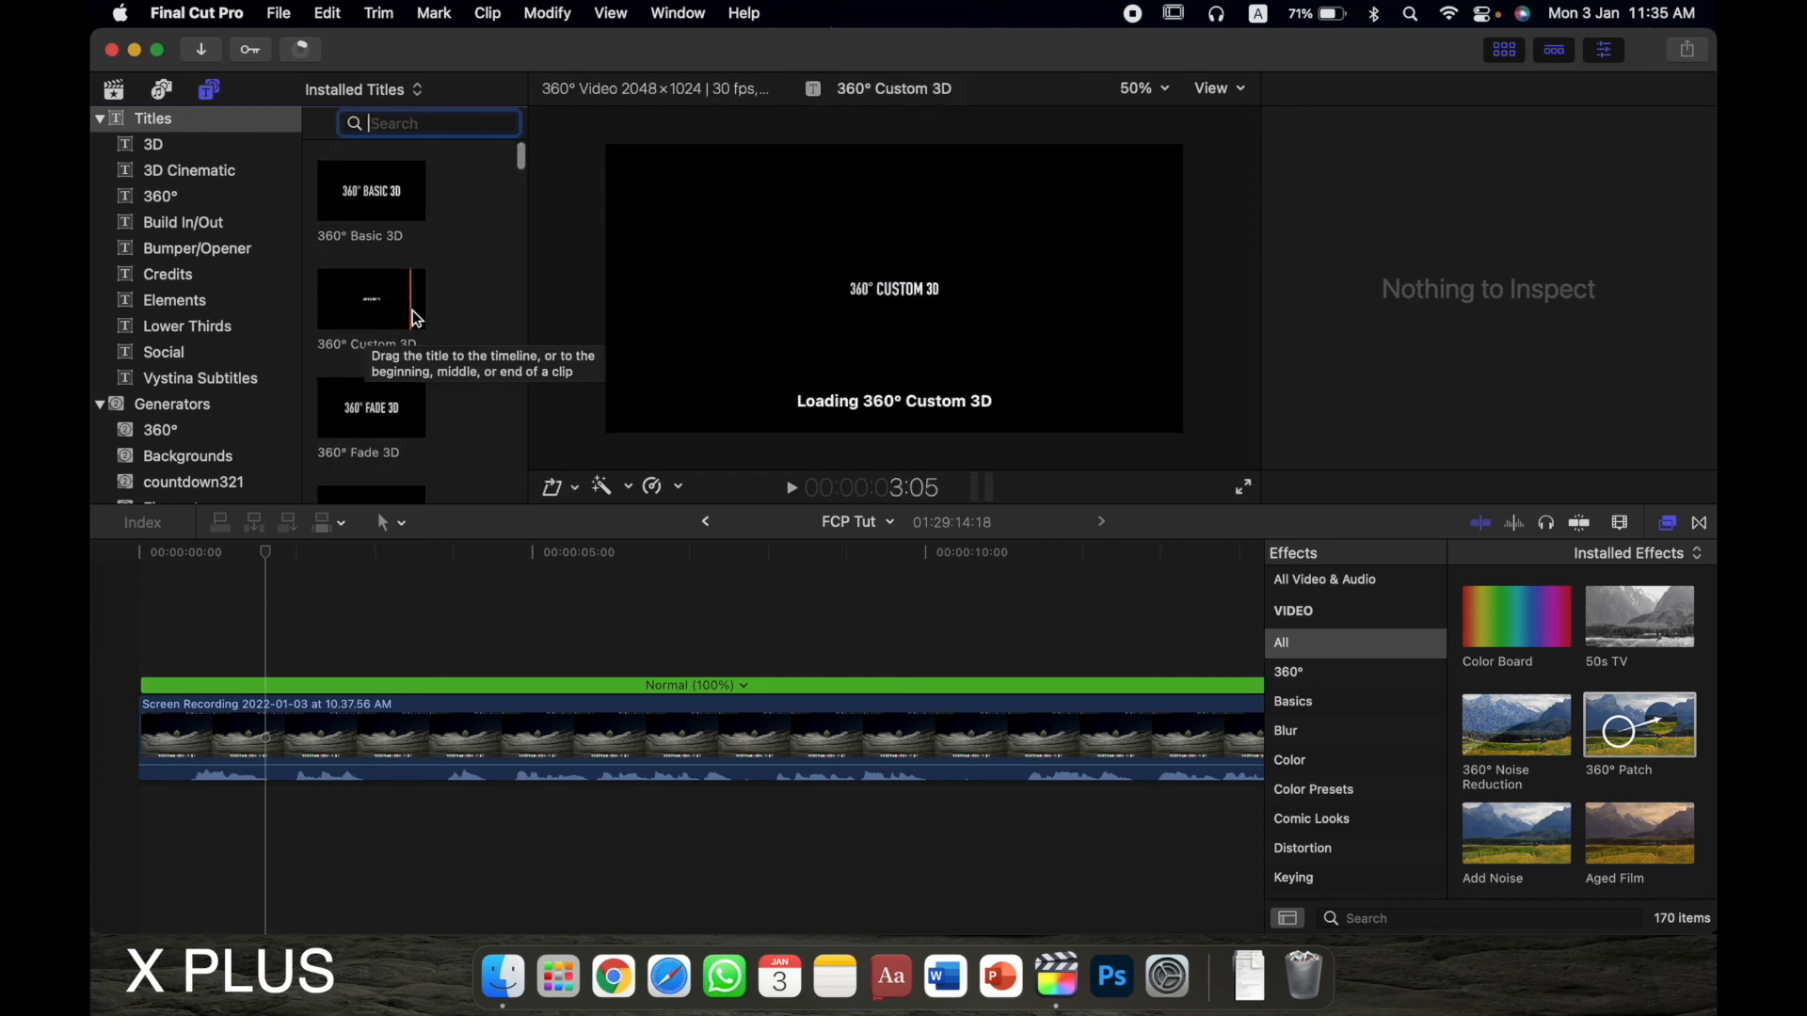
pyautogui.scroll(-3, 376, 282)
# - Try the 360° Fade 3D title above the clip at the playhead, and delete it
pyautogui.moveTo(364, 262); pyautogui.dragTo(314, 656)
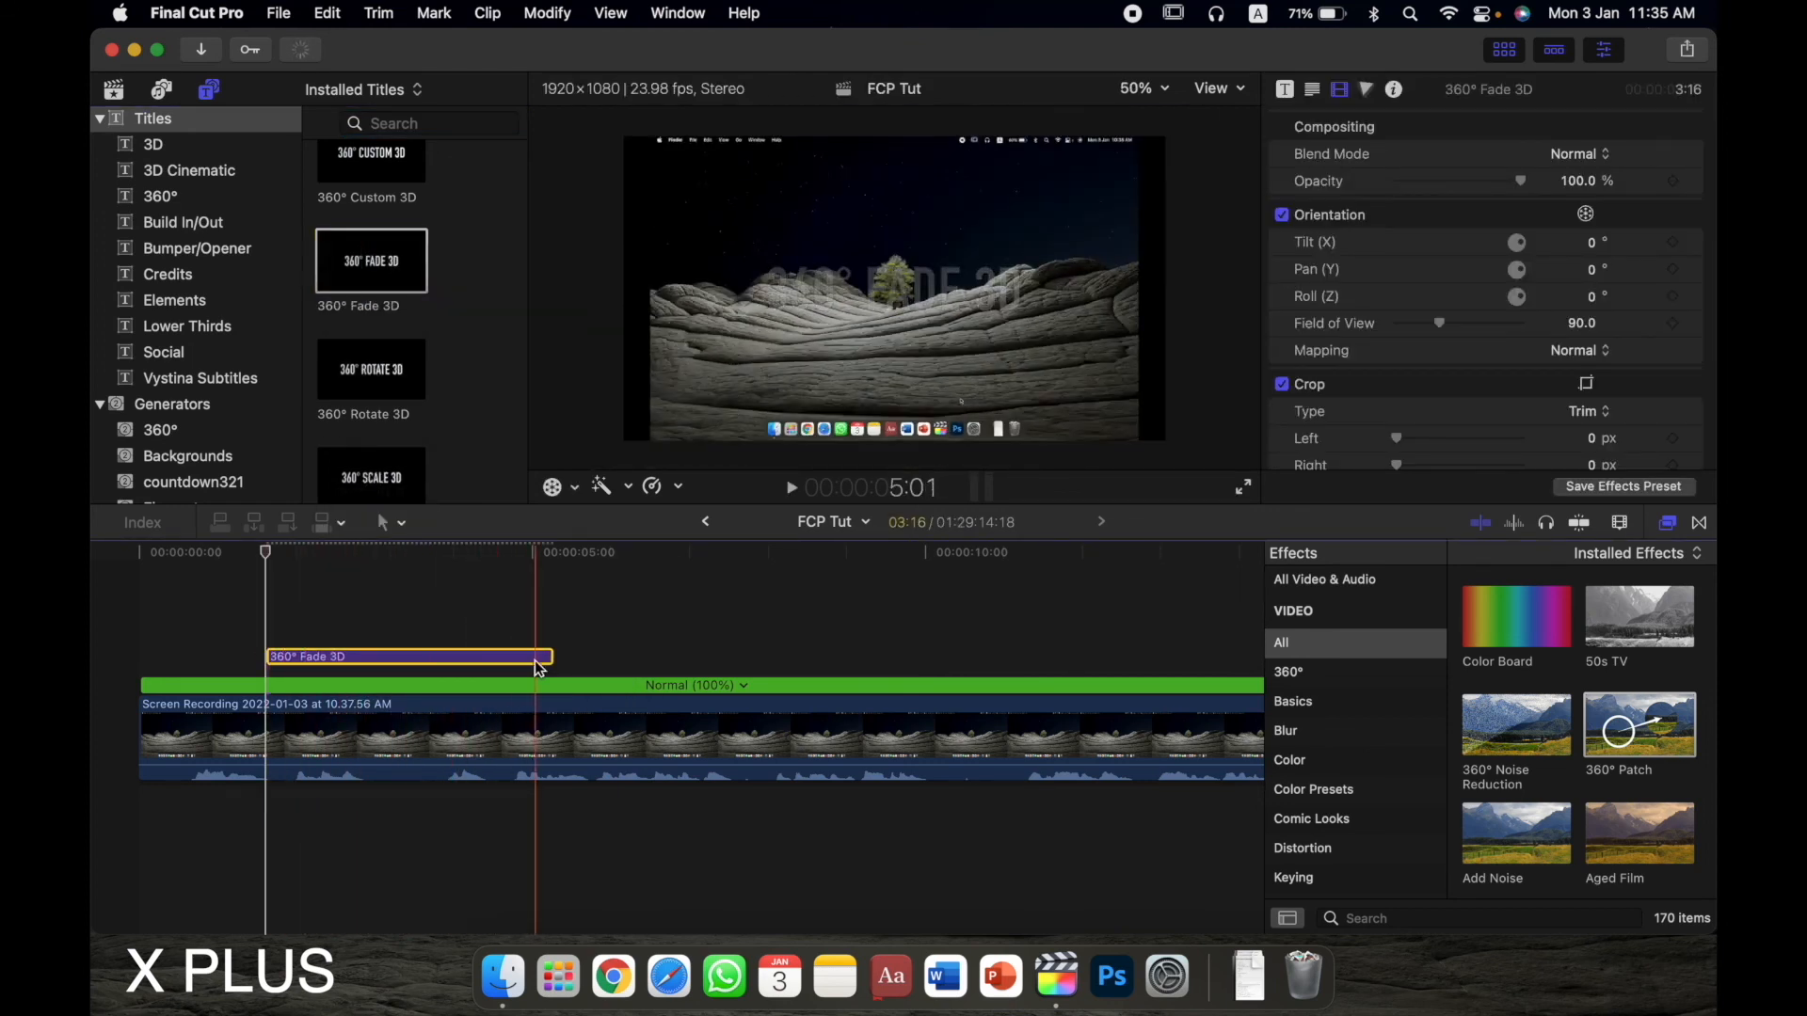
pyautogui.press('BackSpace')
pyautogui.scroll(3, 398, 398)
# - Search the titles for "basic title" and place Basic Title above the clip, starting at the playhead
pyautogui.click(438, 123)
pyautogui.write('basi')
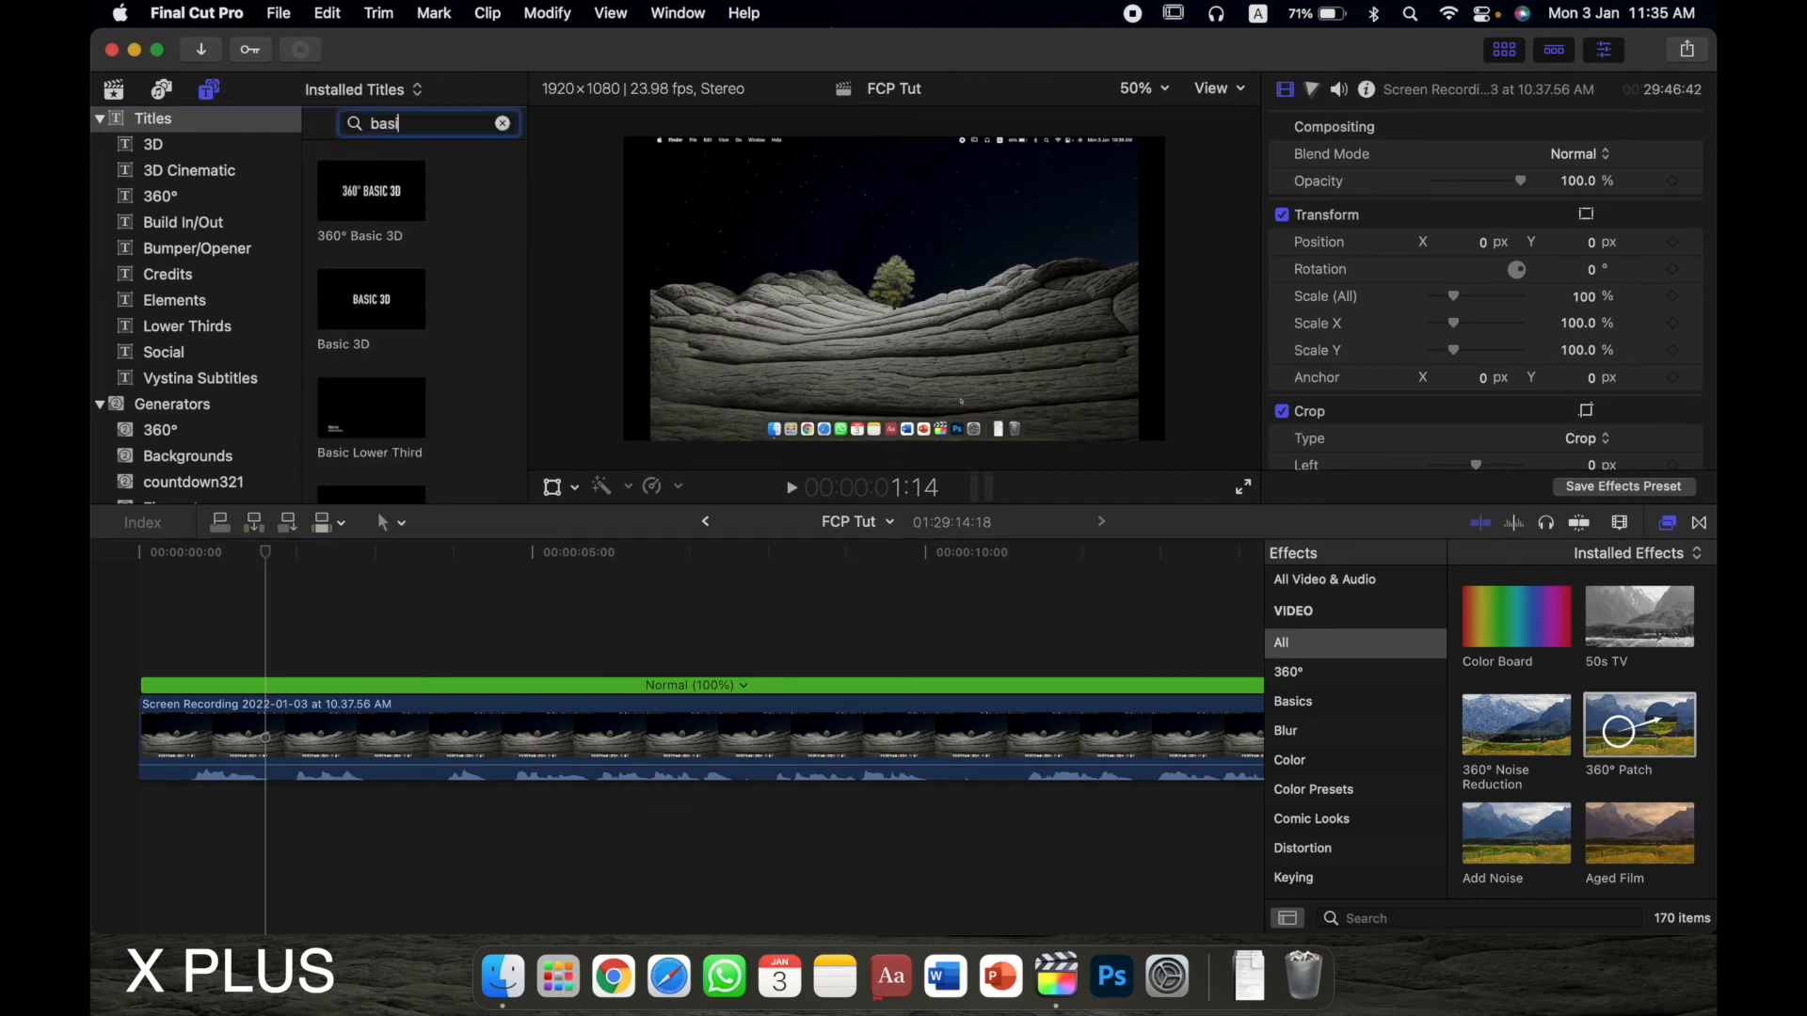
pyautogui.write('c titl')
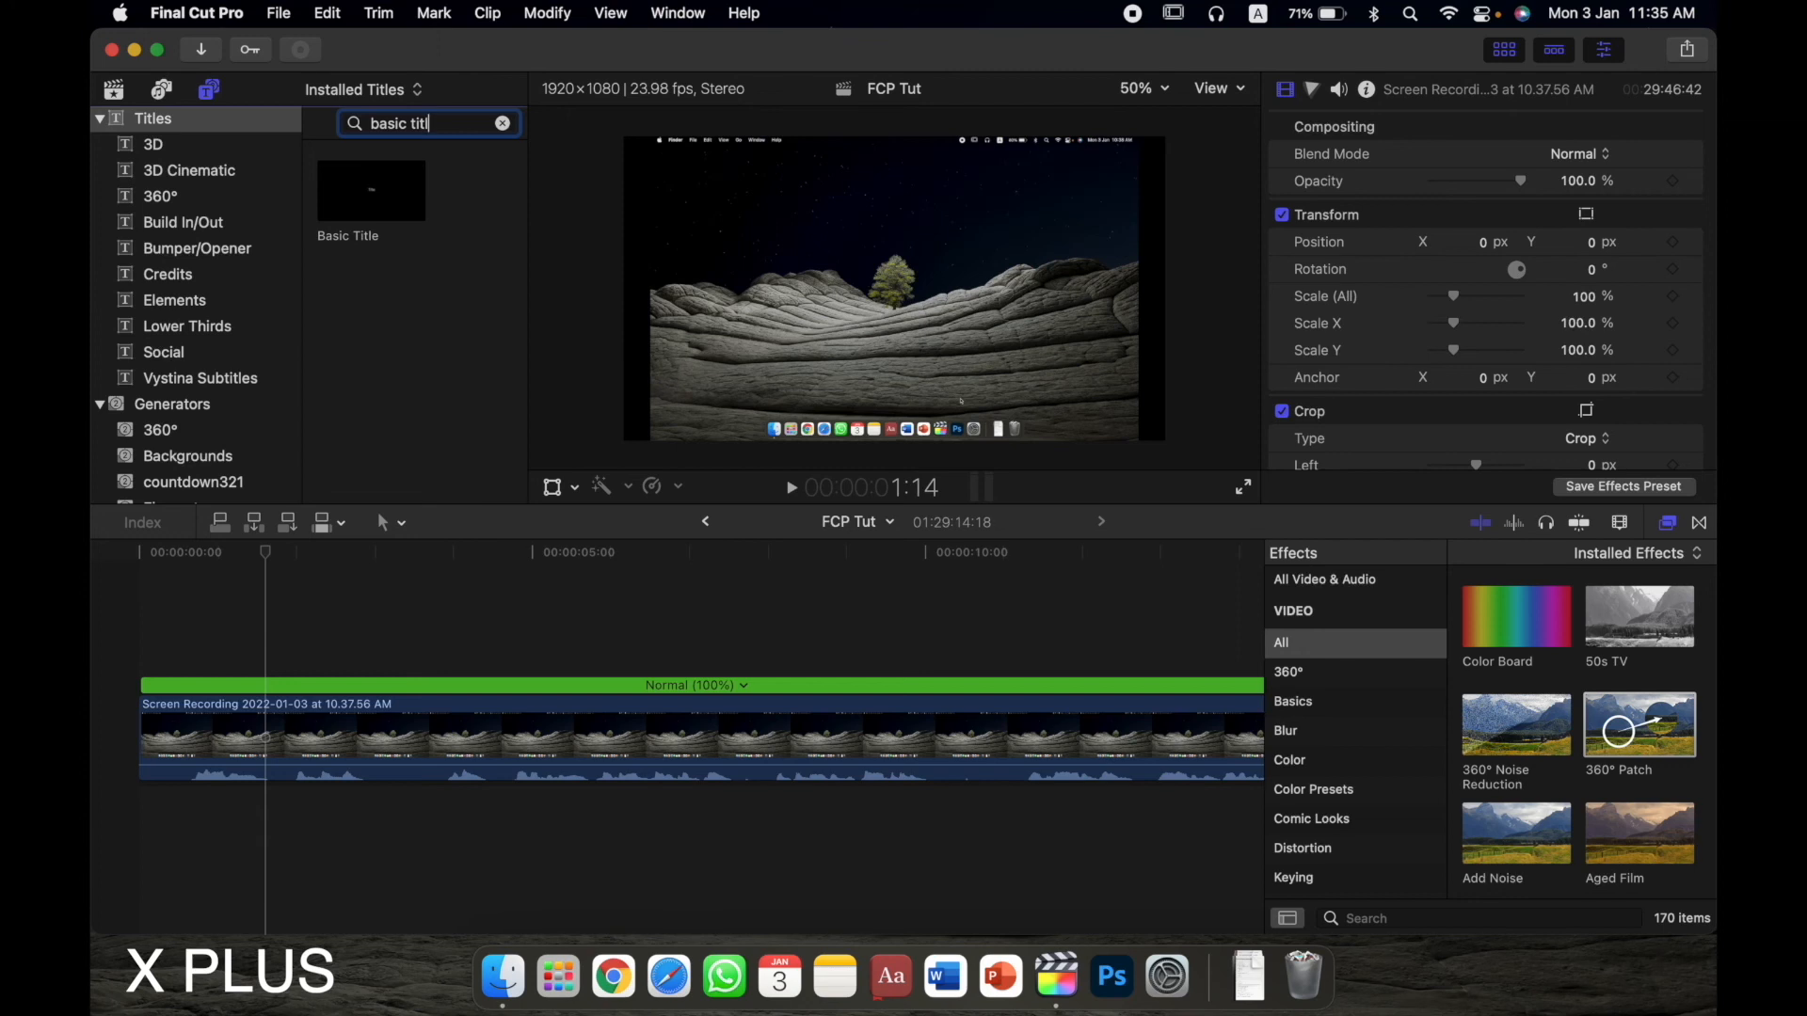
pyautogui.moveTo(371, 188); pyautogui.dragTo(269, 661)
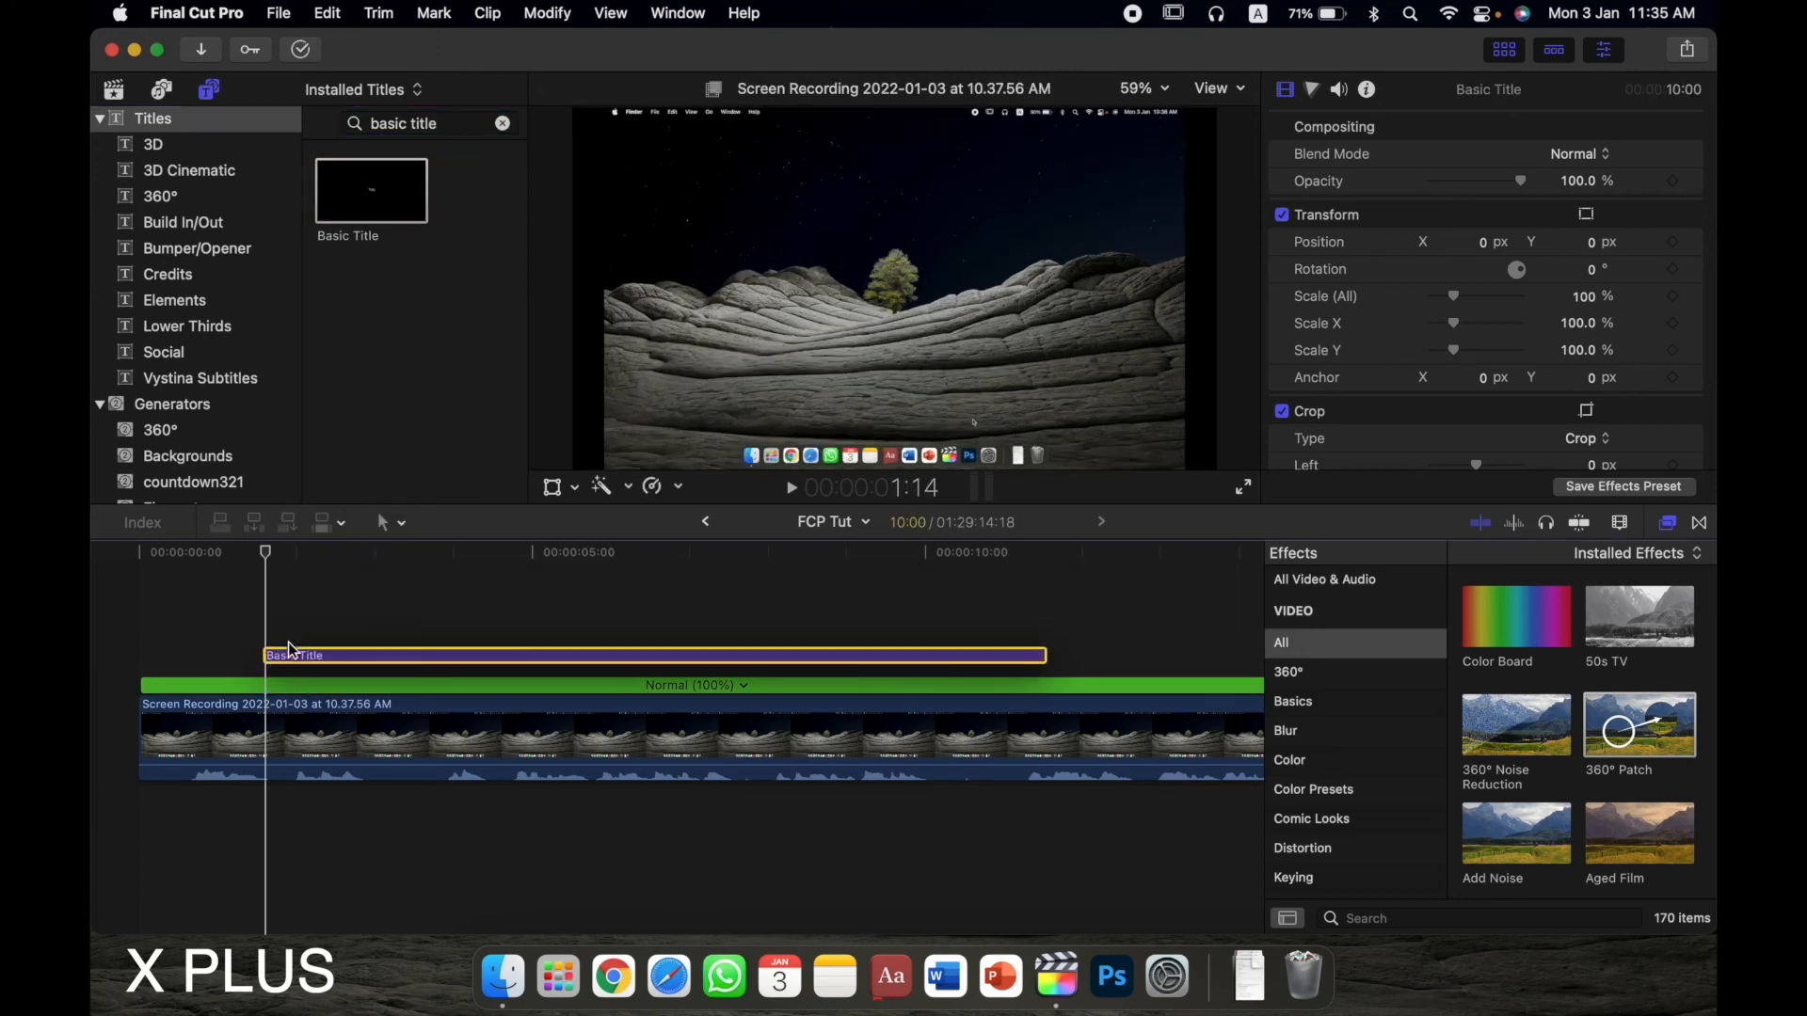
# - Replace the Basic Title's placeholder text with "hello!"
pyautogui.click(309, 644)
pyautogui.doubleClick(306, 656)
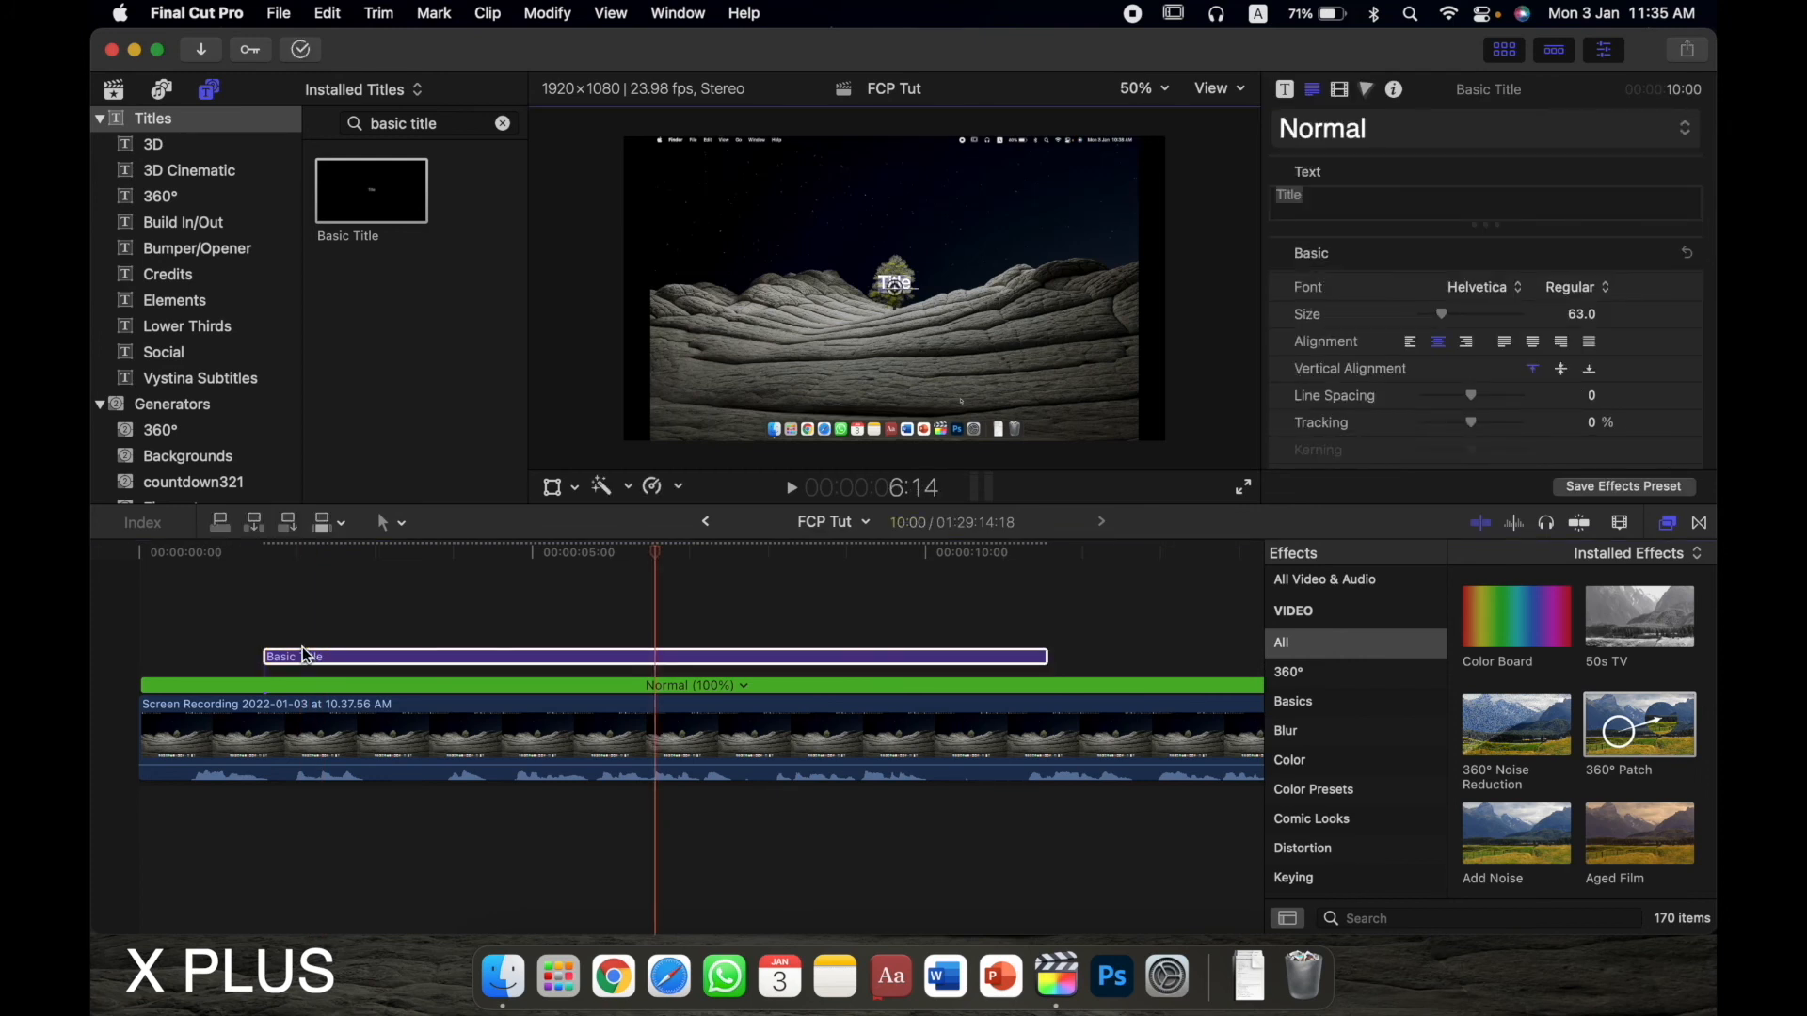
pyautogui.press('BackSpace')
pyautogui.write('hello!')
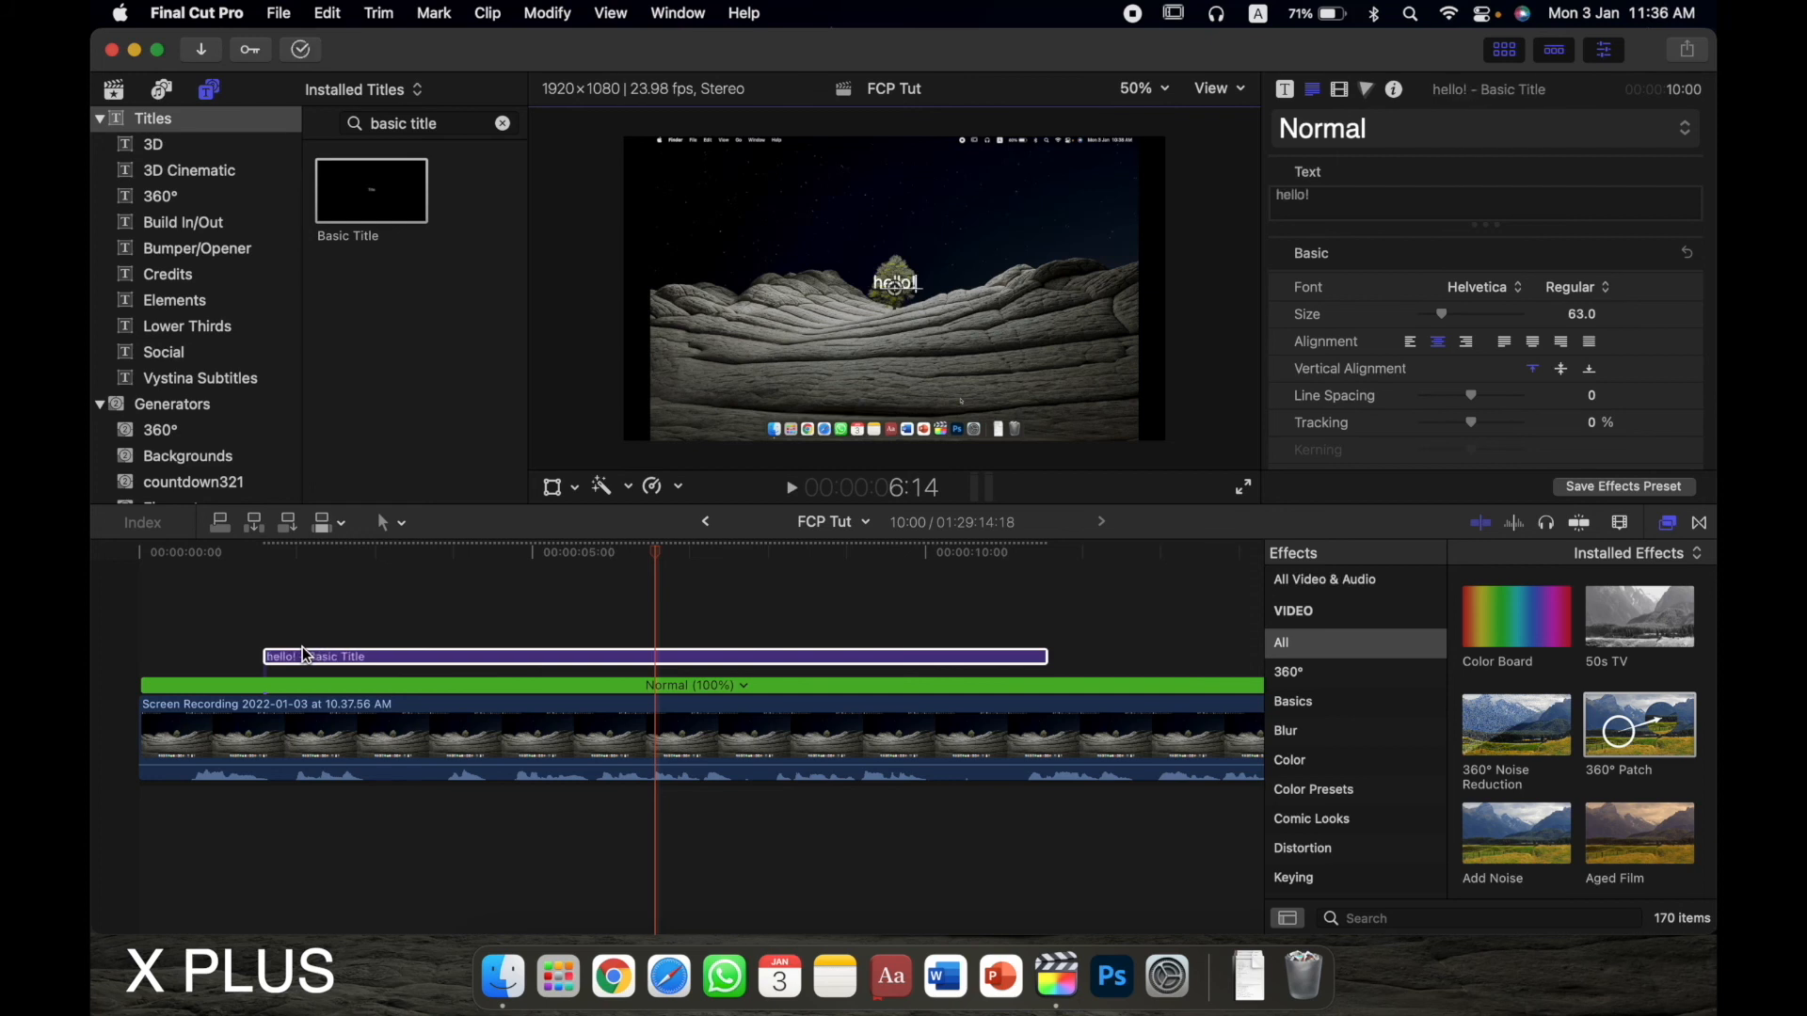
# - Play back the section of the timeline covered by the title
pyautogui.click(402, 600)
pyautogui.press('space')
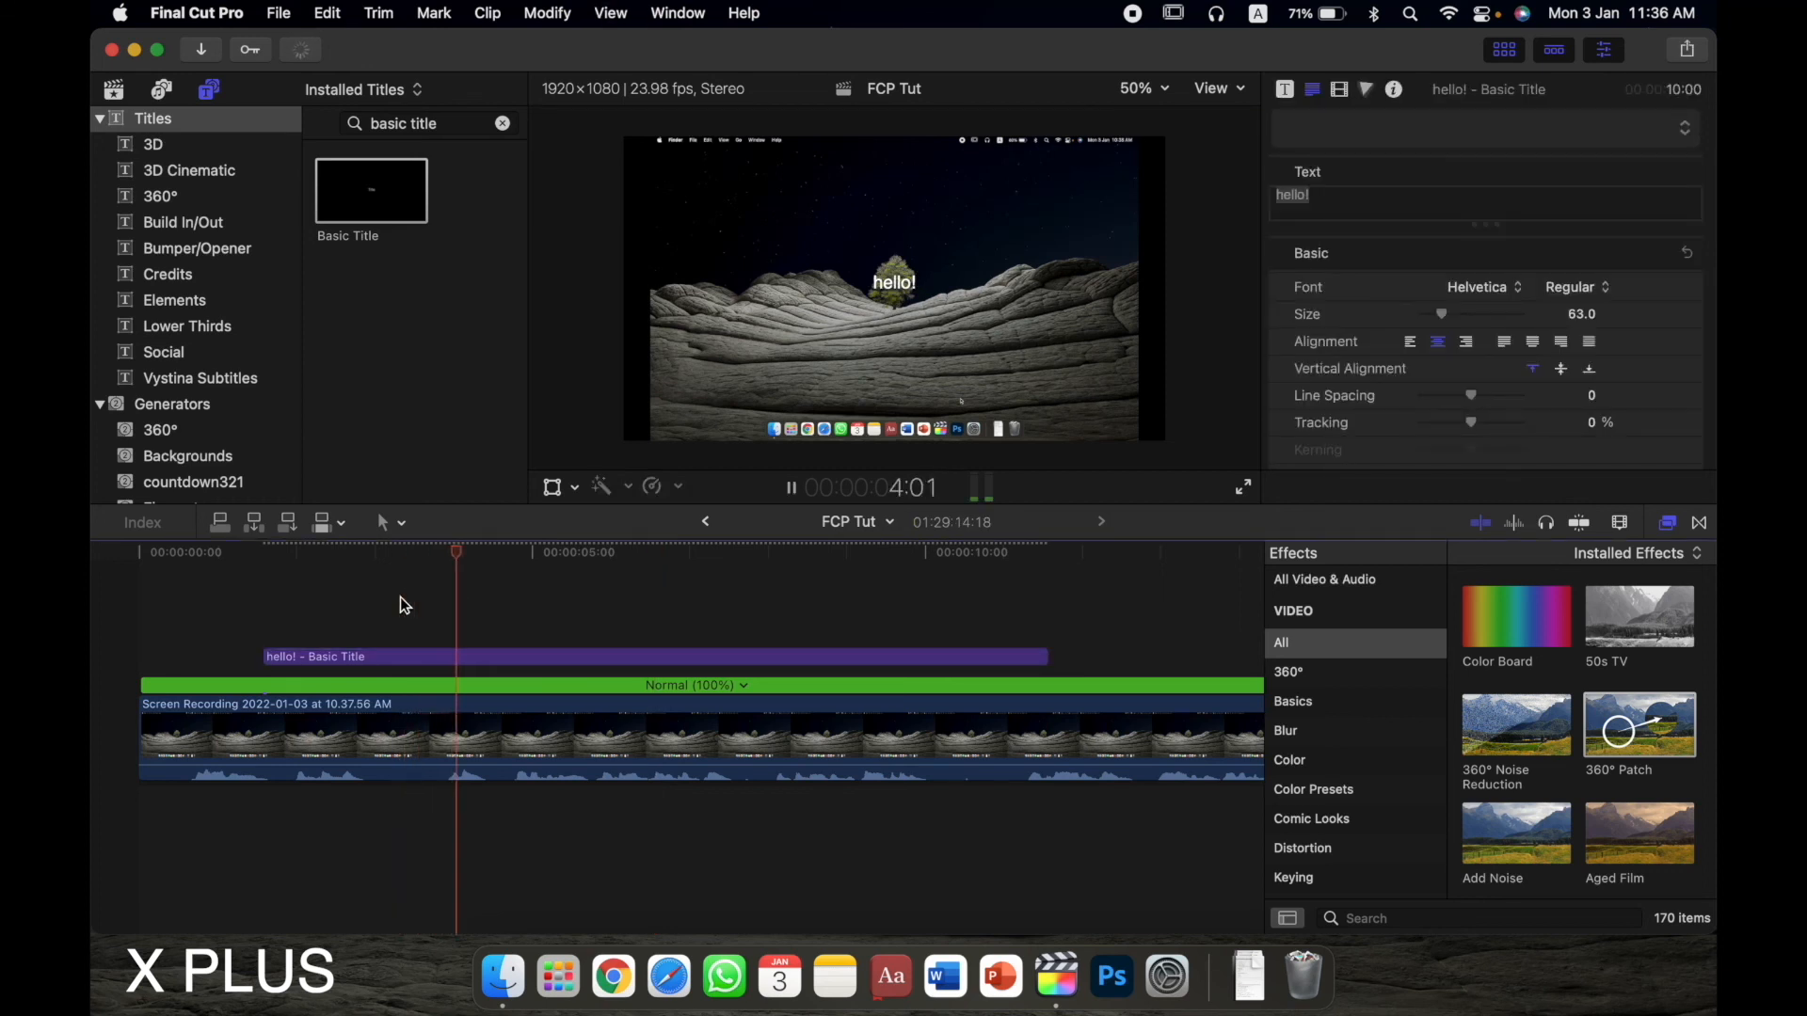
pyautogui.press('space')
# - Look through the "hello!" title's text settings, from font and alignment down to position, rotation, scale and face
pyautogui.scroll(-3, 1666, 365)
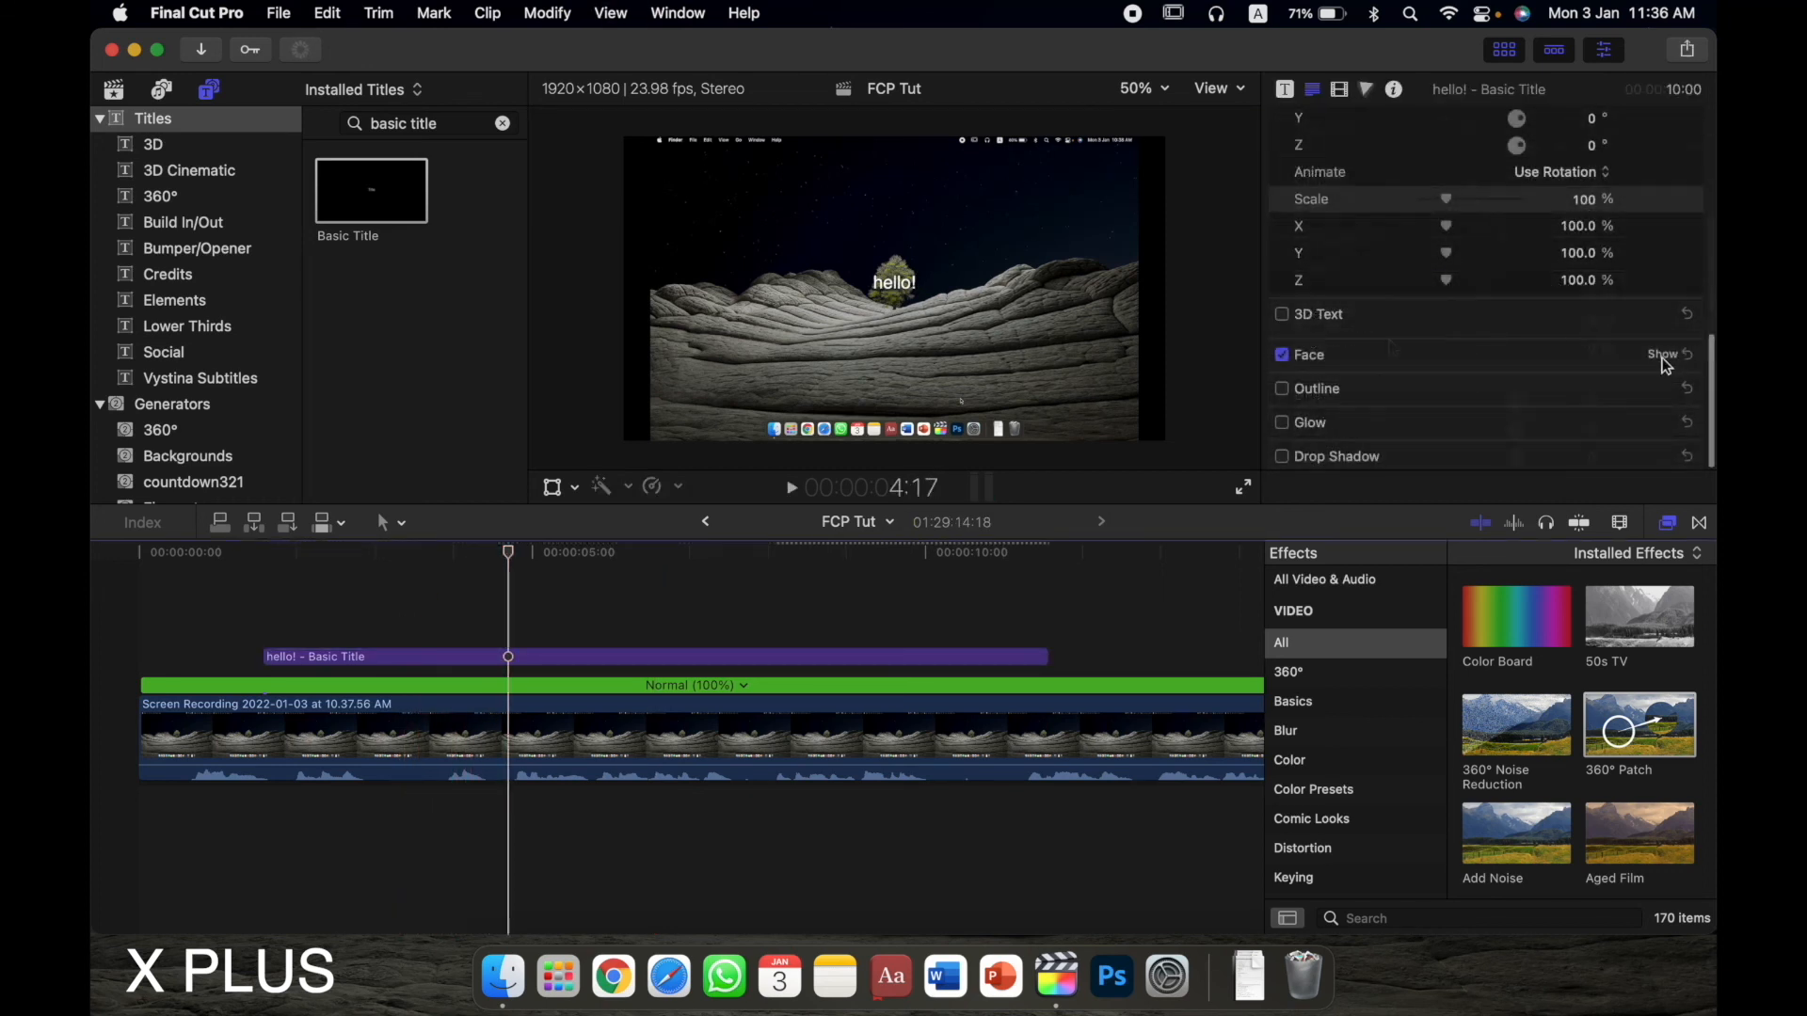
pyautogui.scroll(3, 1666, 365)
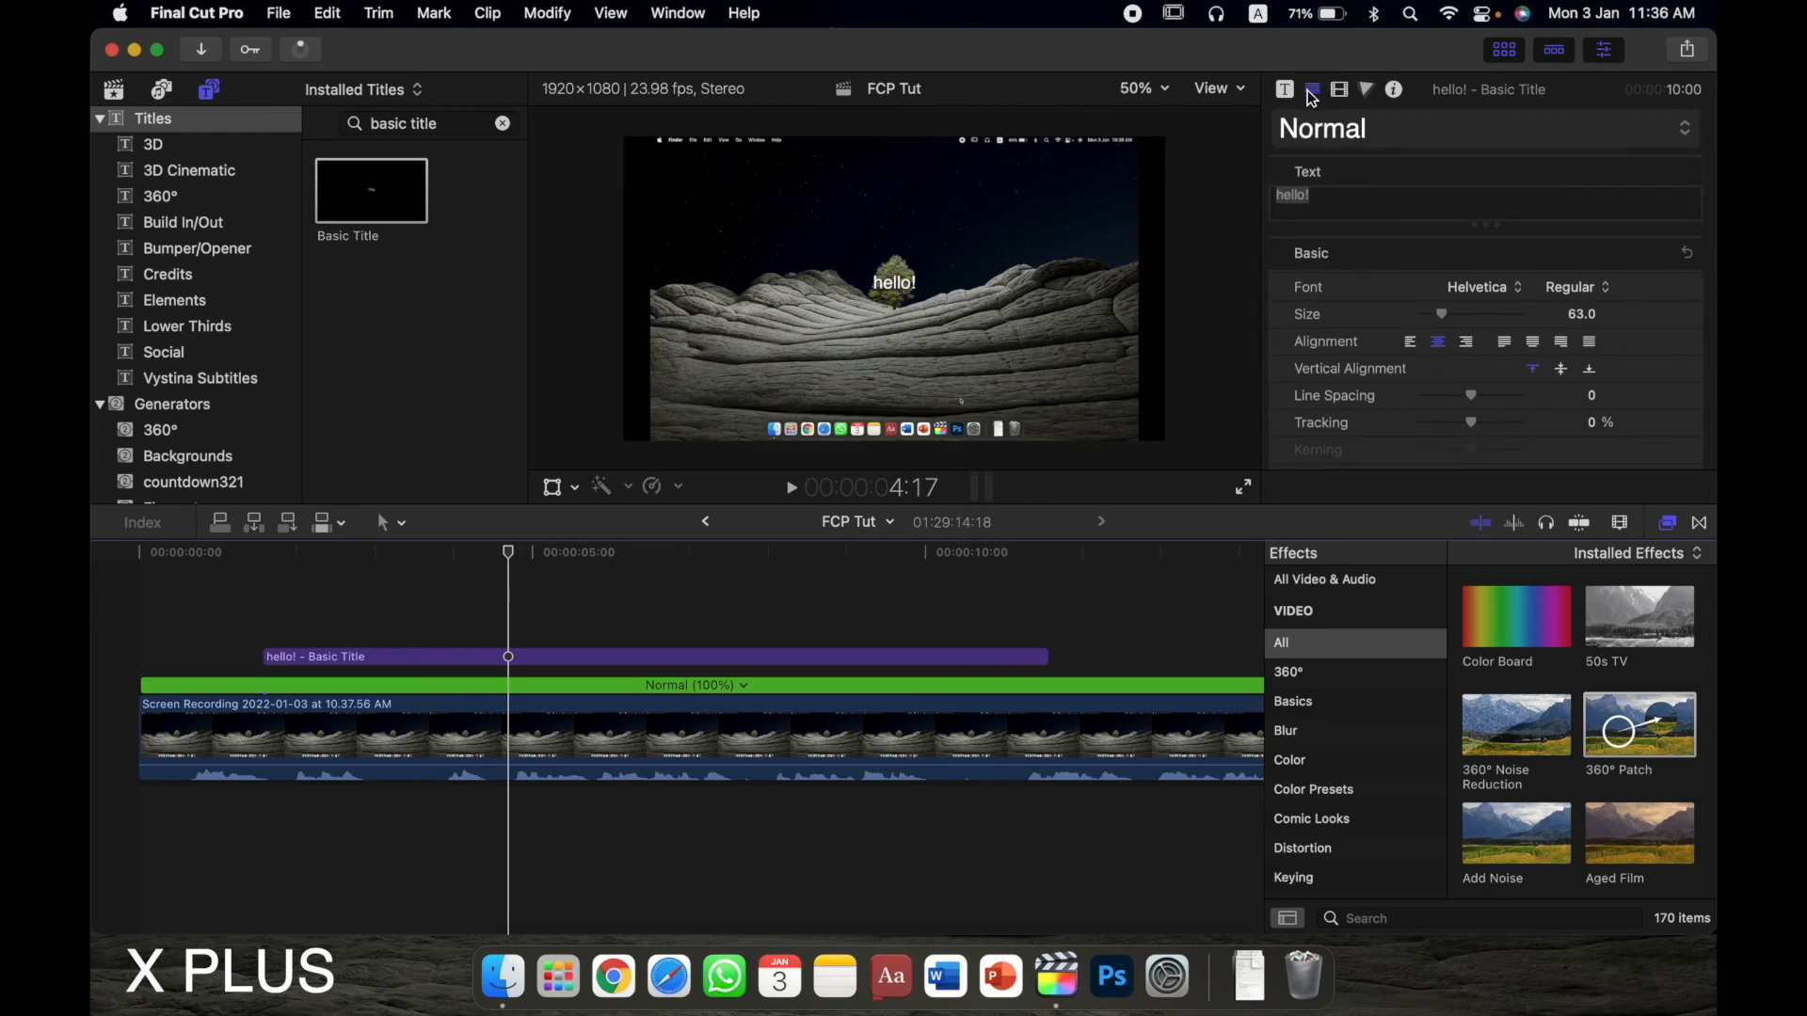
pyautogui.scroll(-10, 1374, 342)
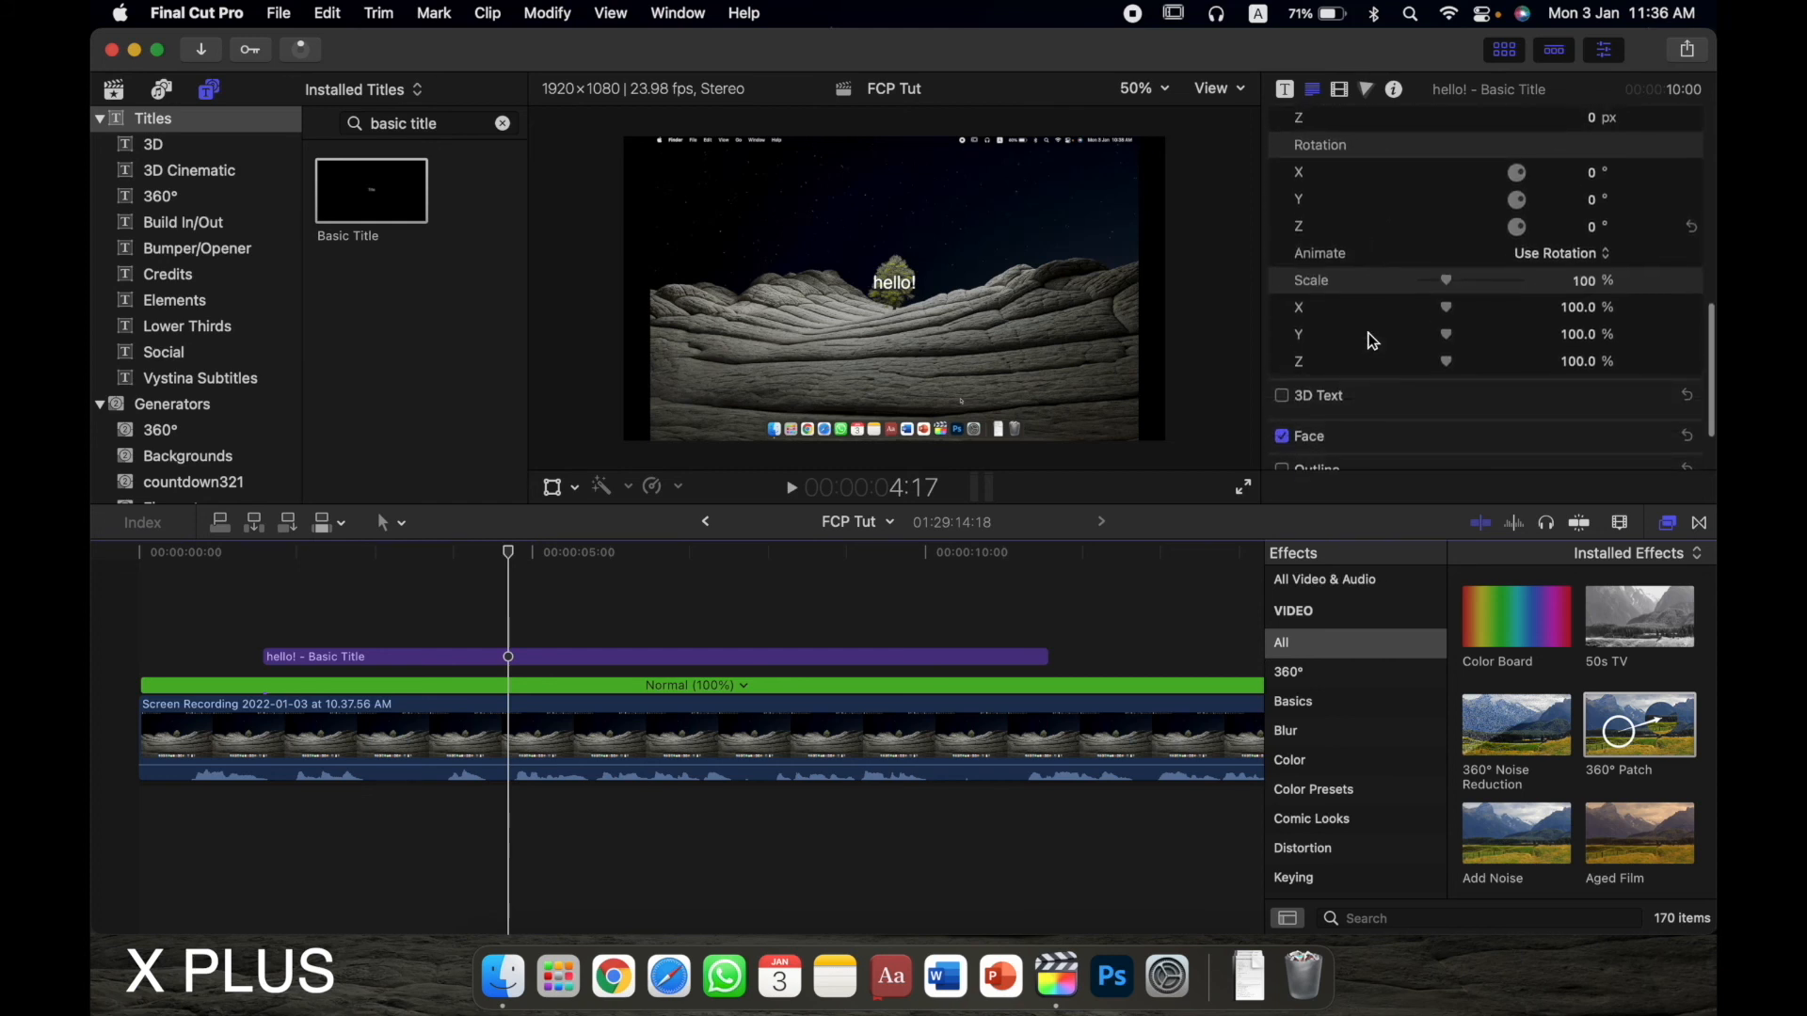
pyautogui.scroll(5, 1374, 342)
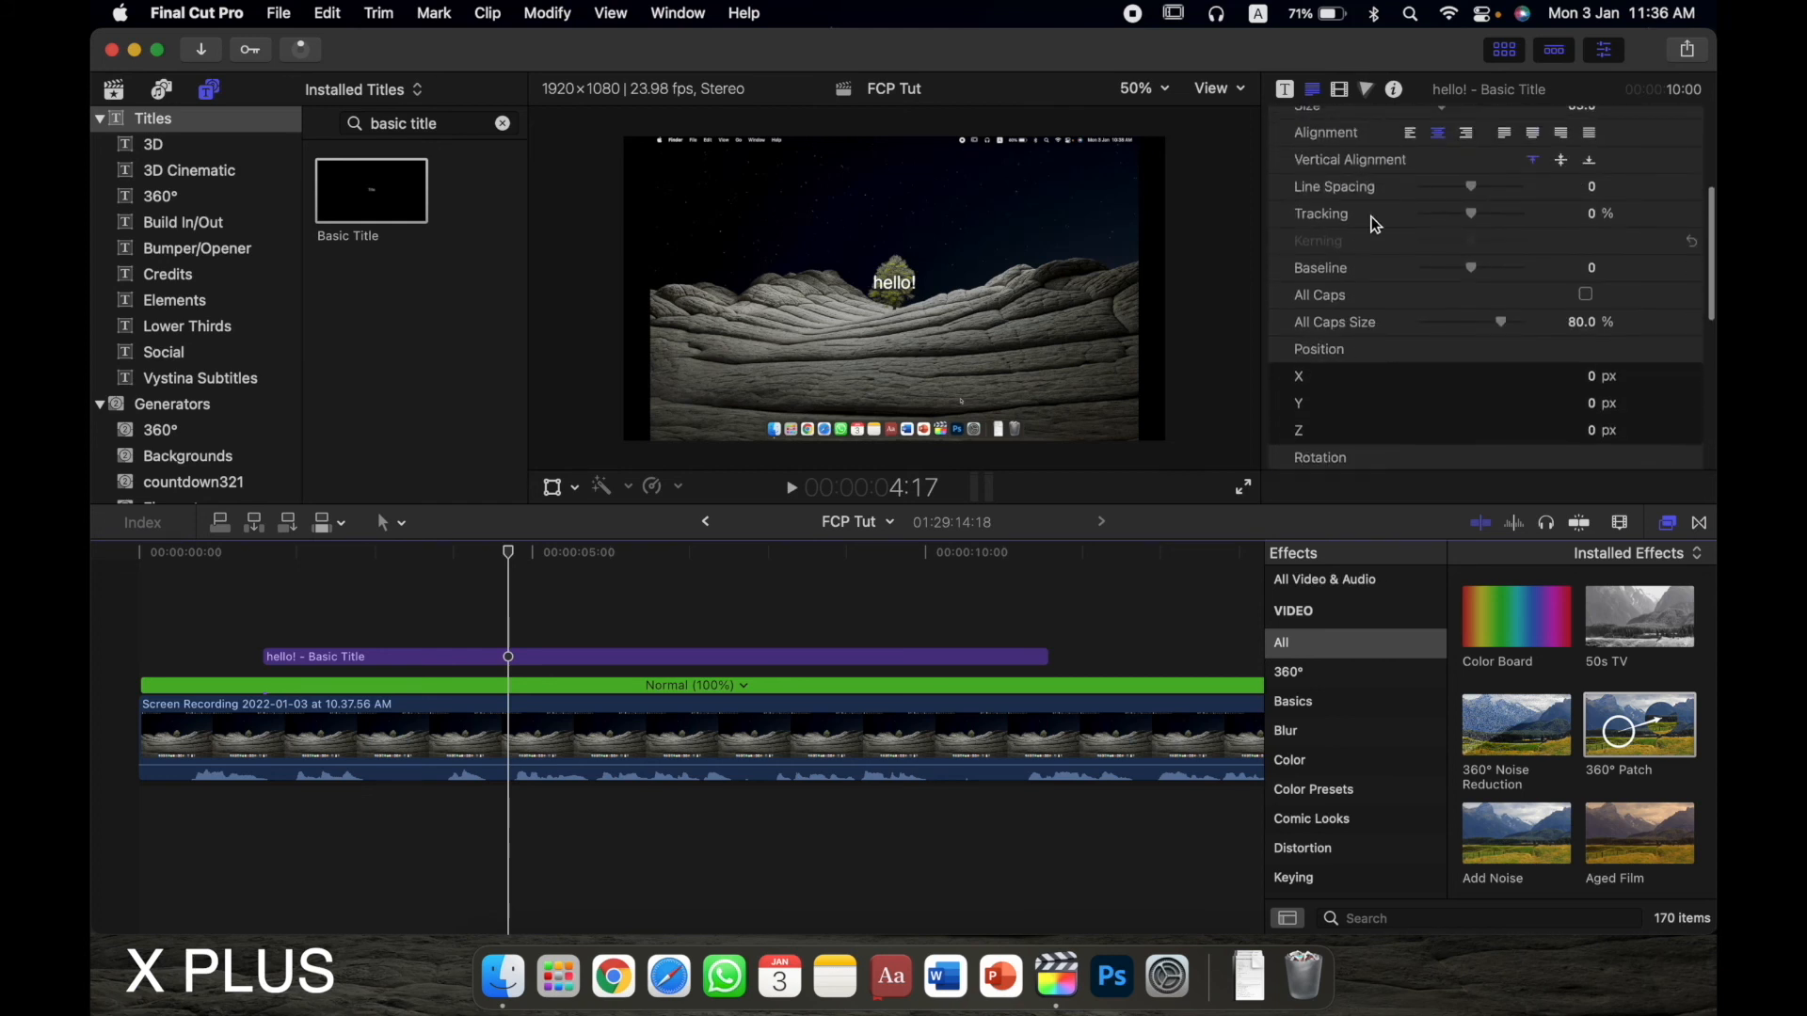
pyautogui.scroll(3, 1477, 247)
pyautogui.scroll(-4, 1478, 247)
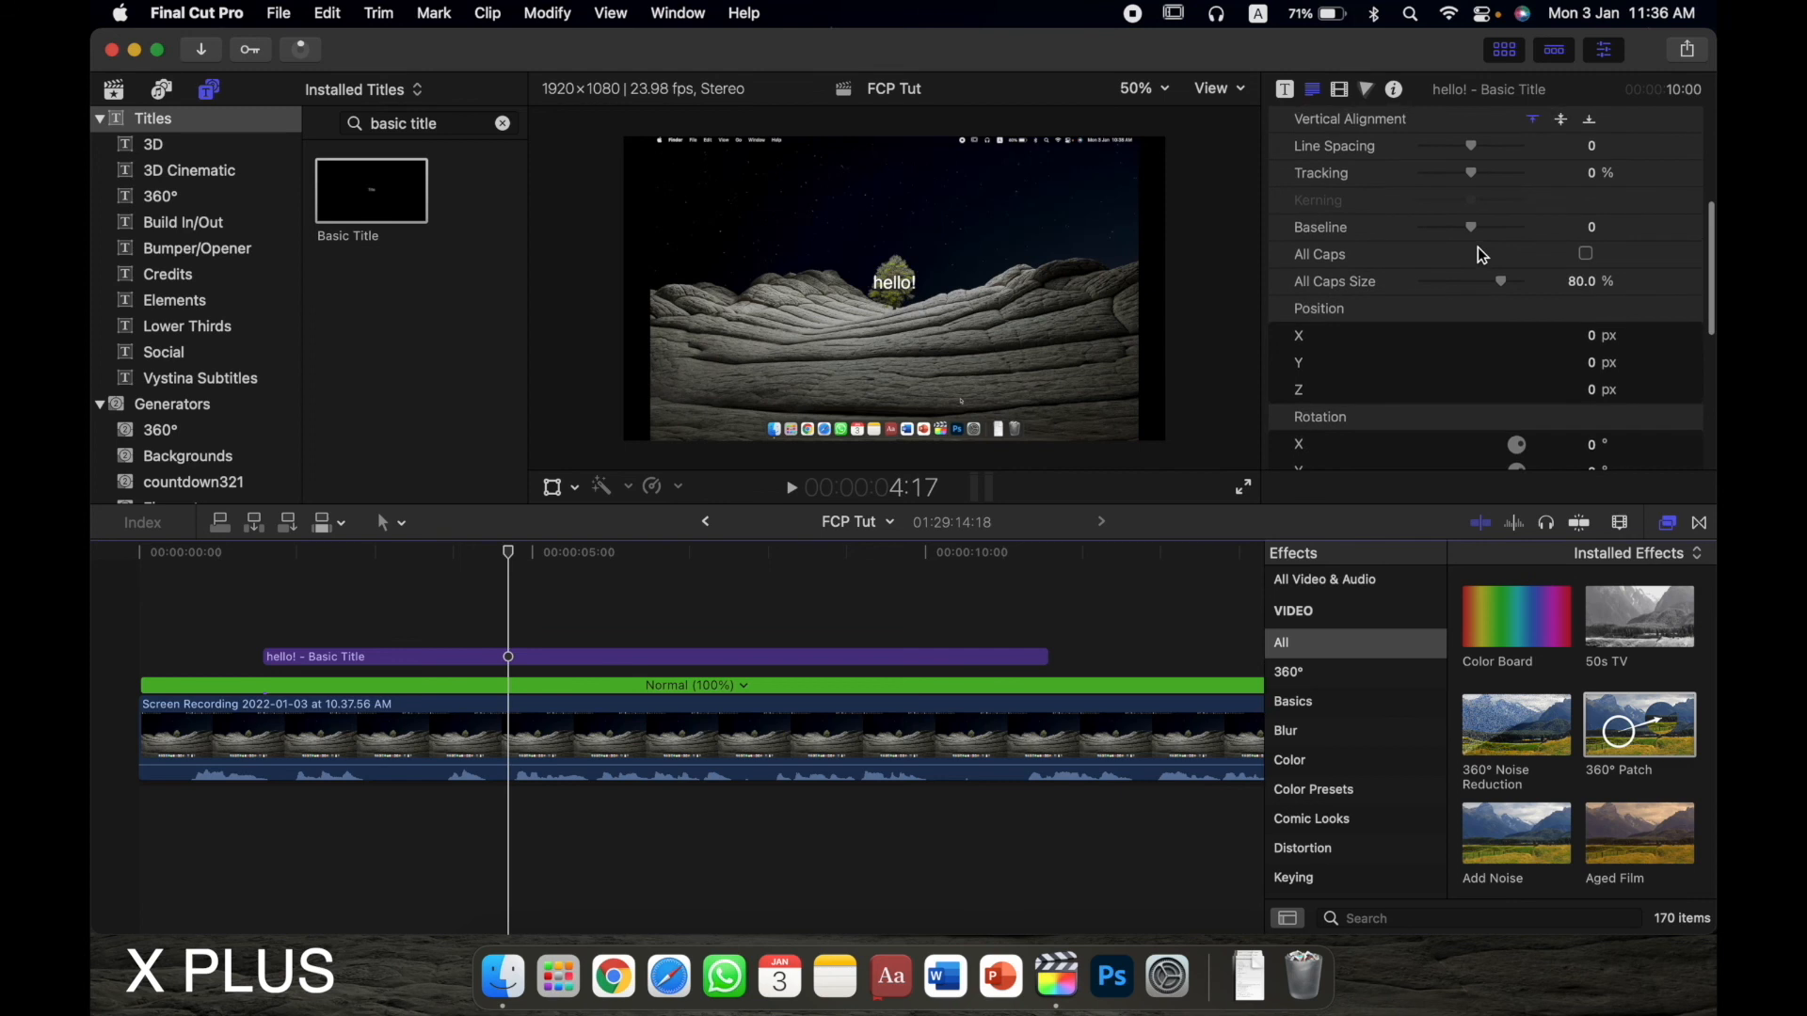
pyautogui.scroll(-4, 1480, 250)
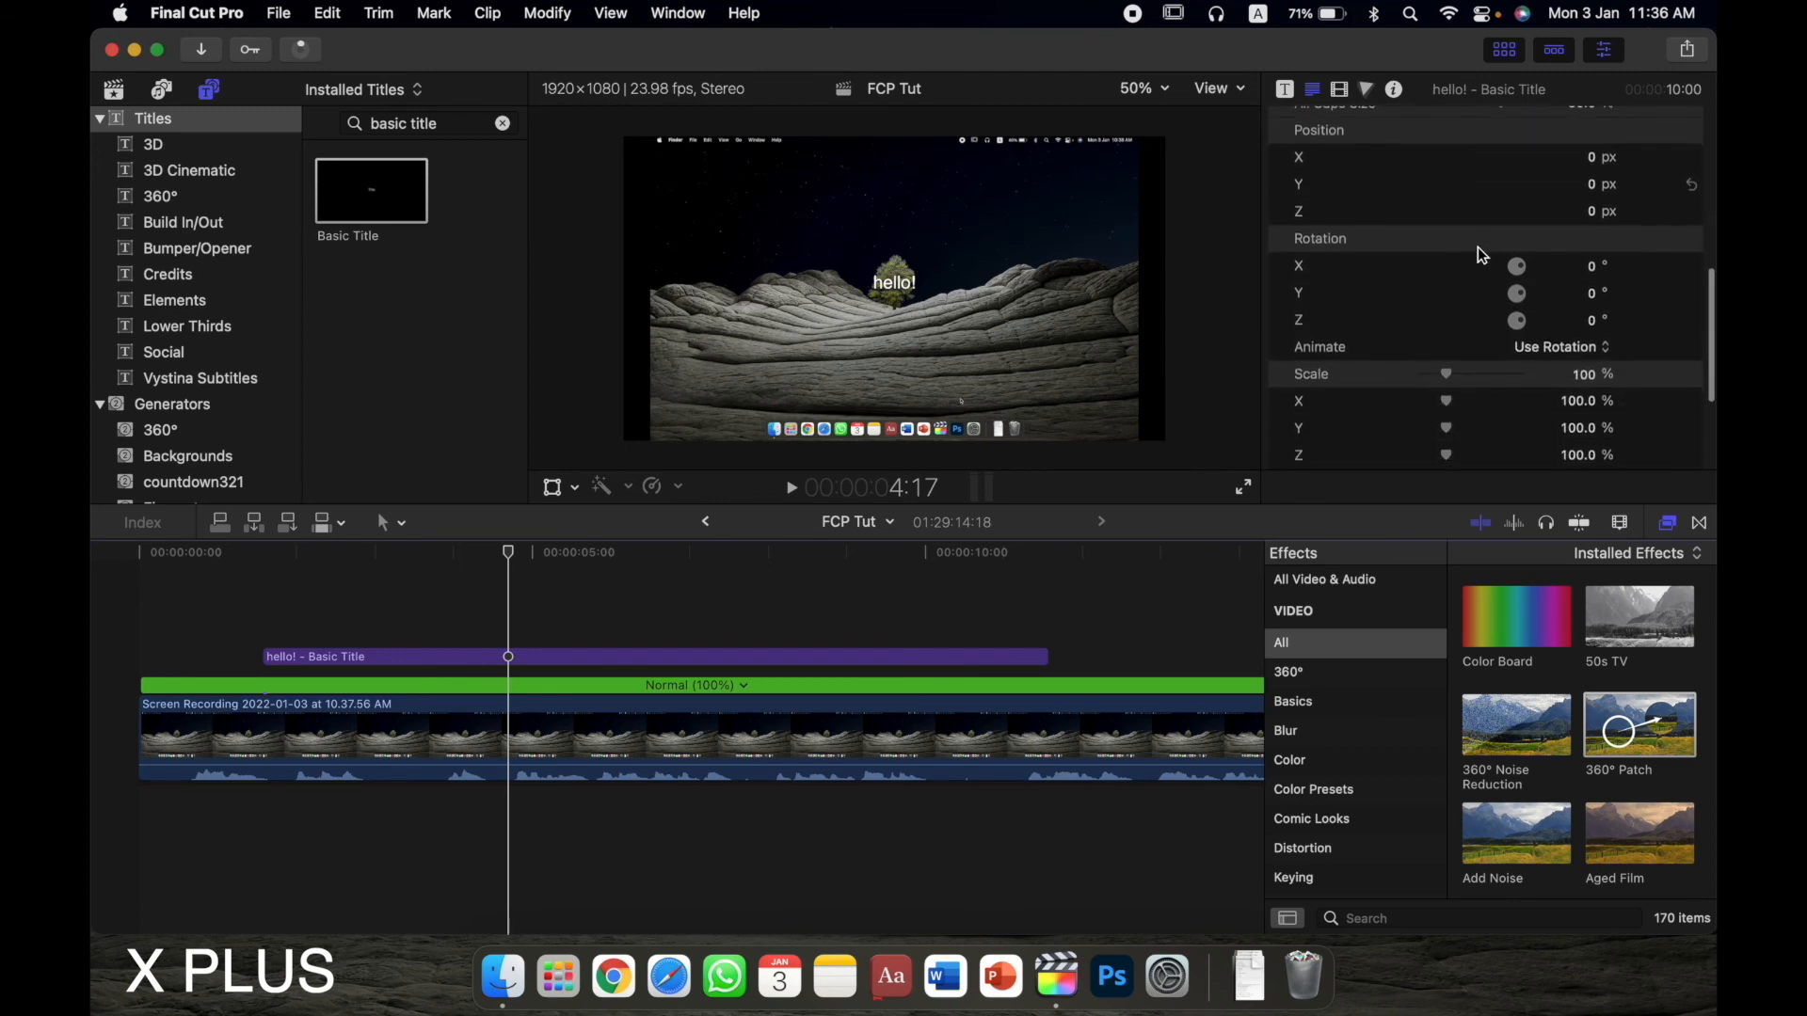
pyautogui.scroll(-4, 1478, 249)
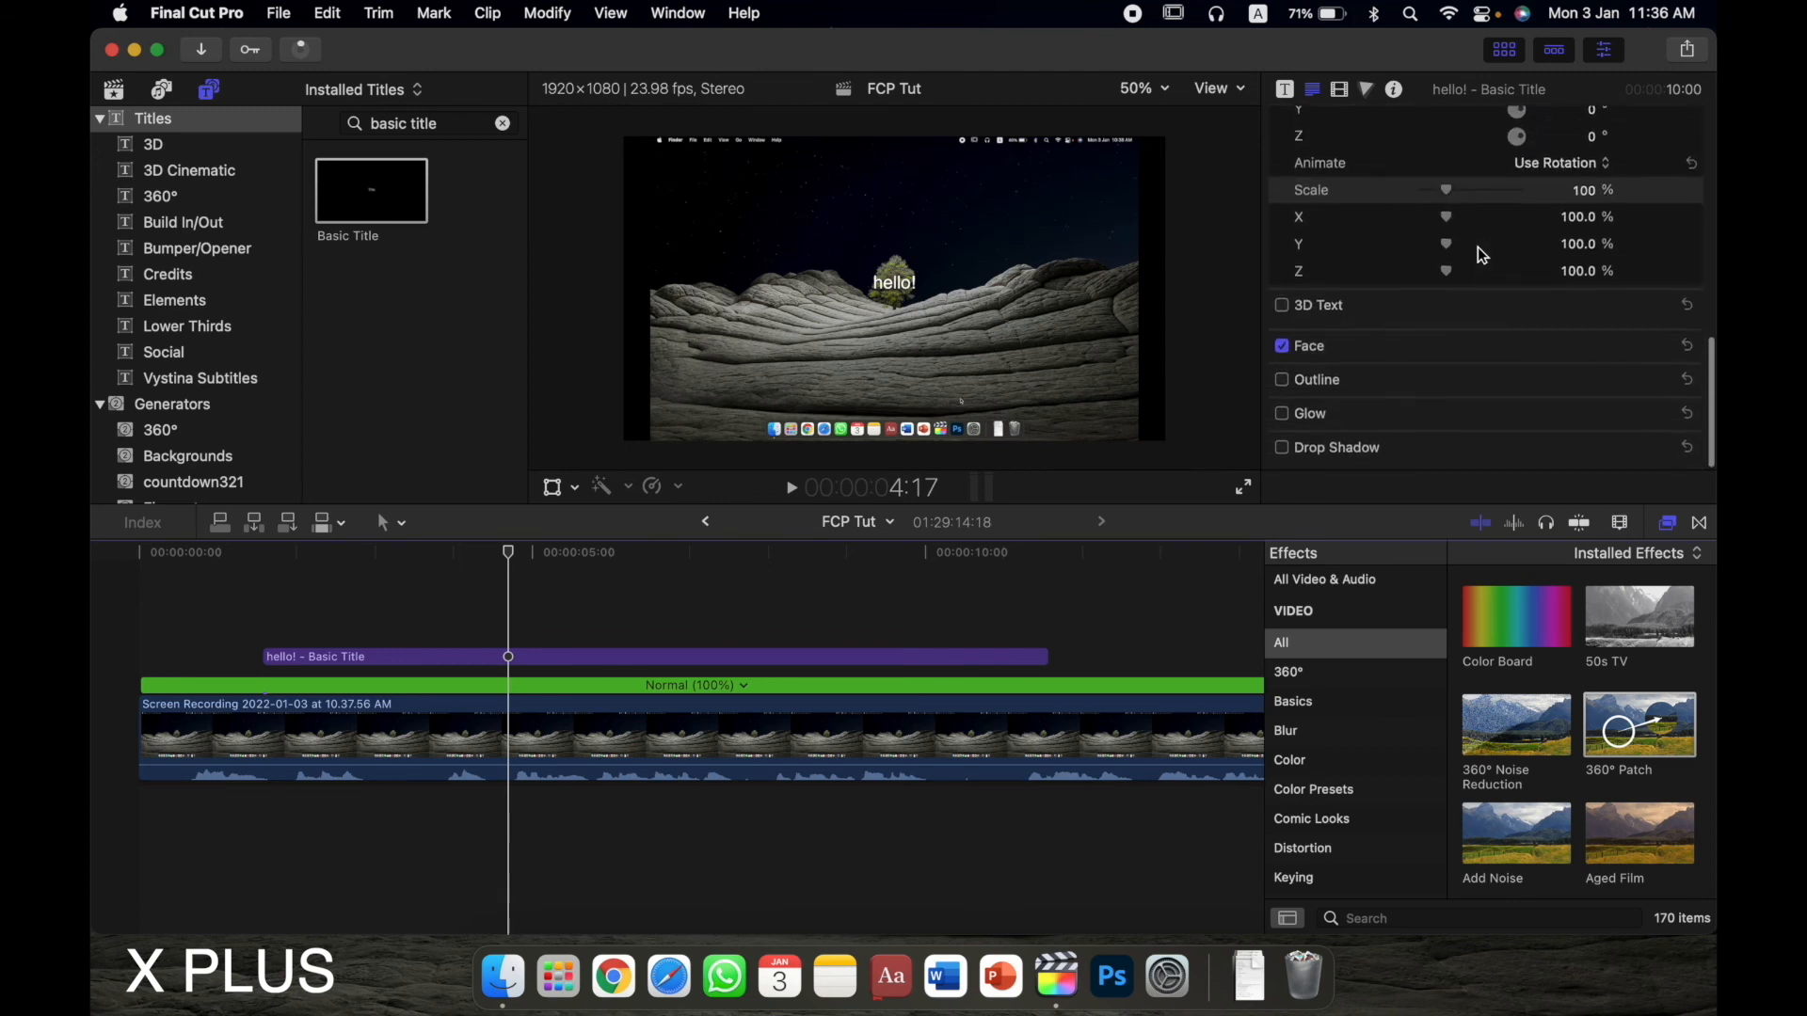
# - Set the "hello!" title's face color to pale yellow on the color wheel and look through the other color pickers
pyautogui.click(1661, 356)
pyautogui.scroll(-3, 1659, 358)
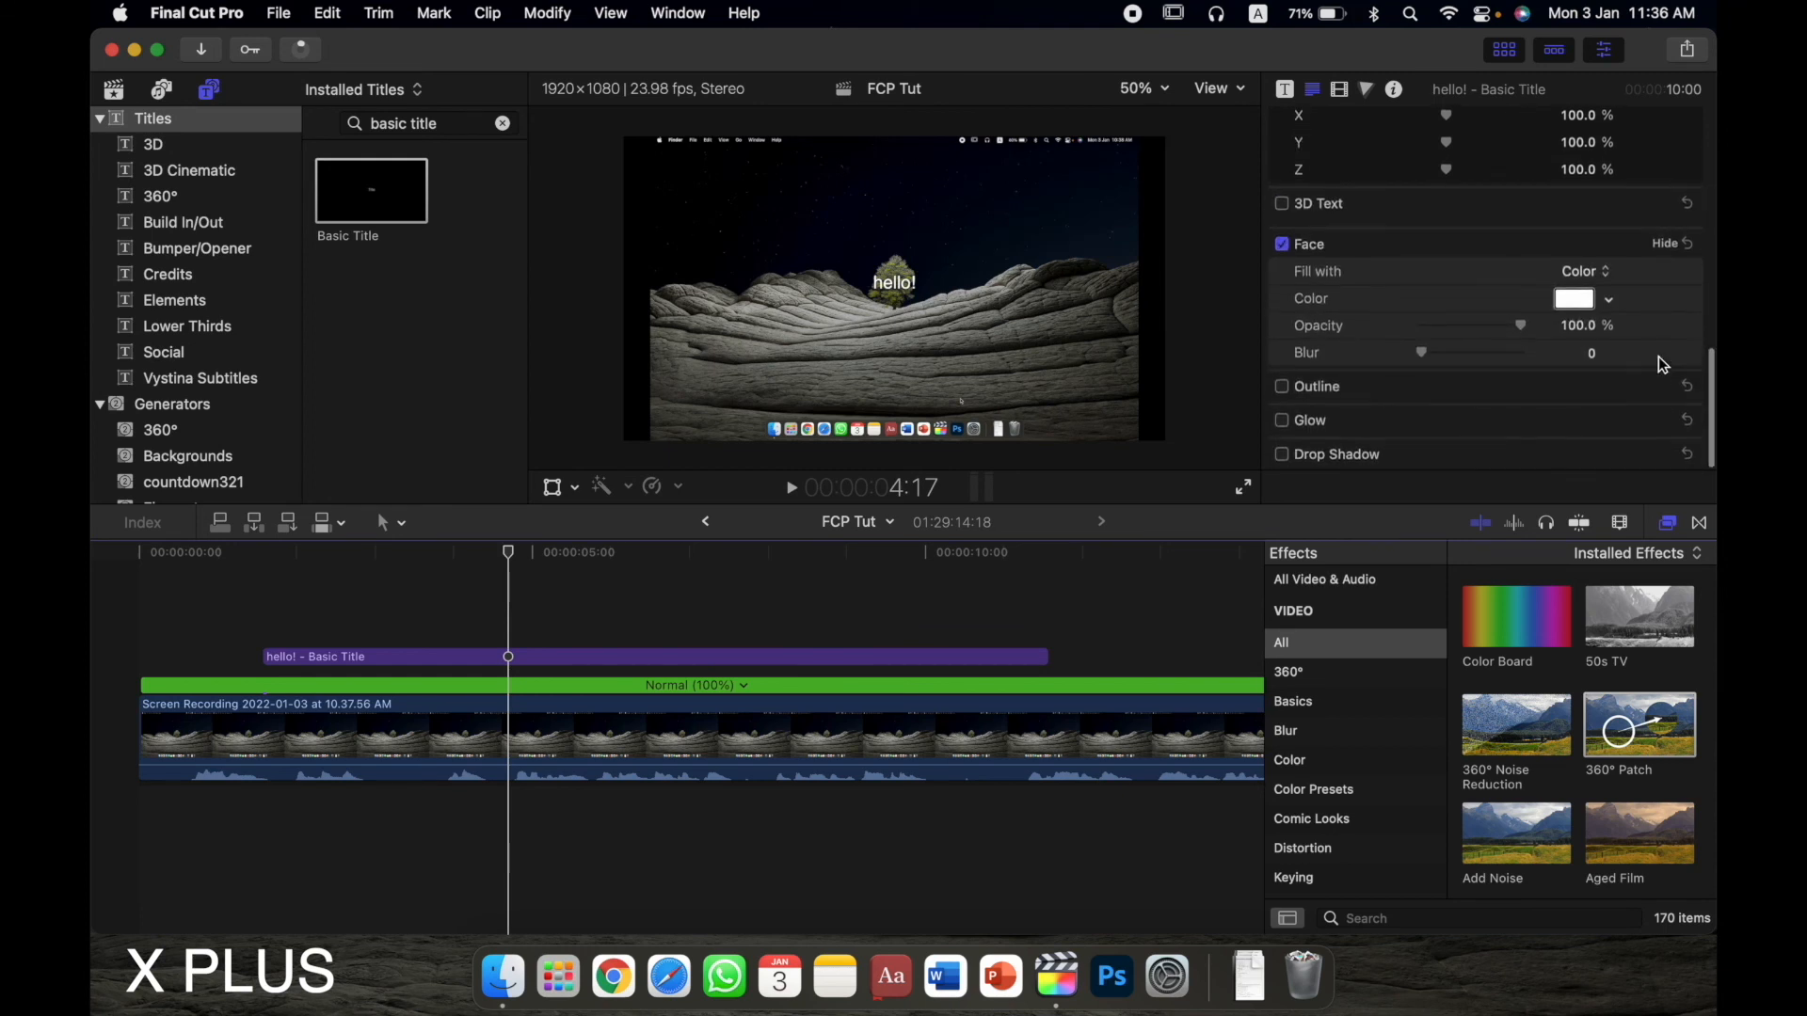
pyautogui.click(1571, 304)
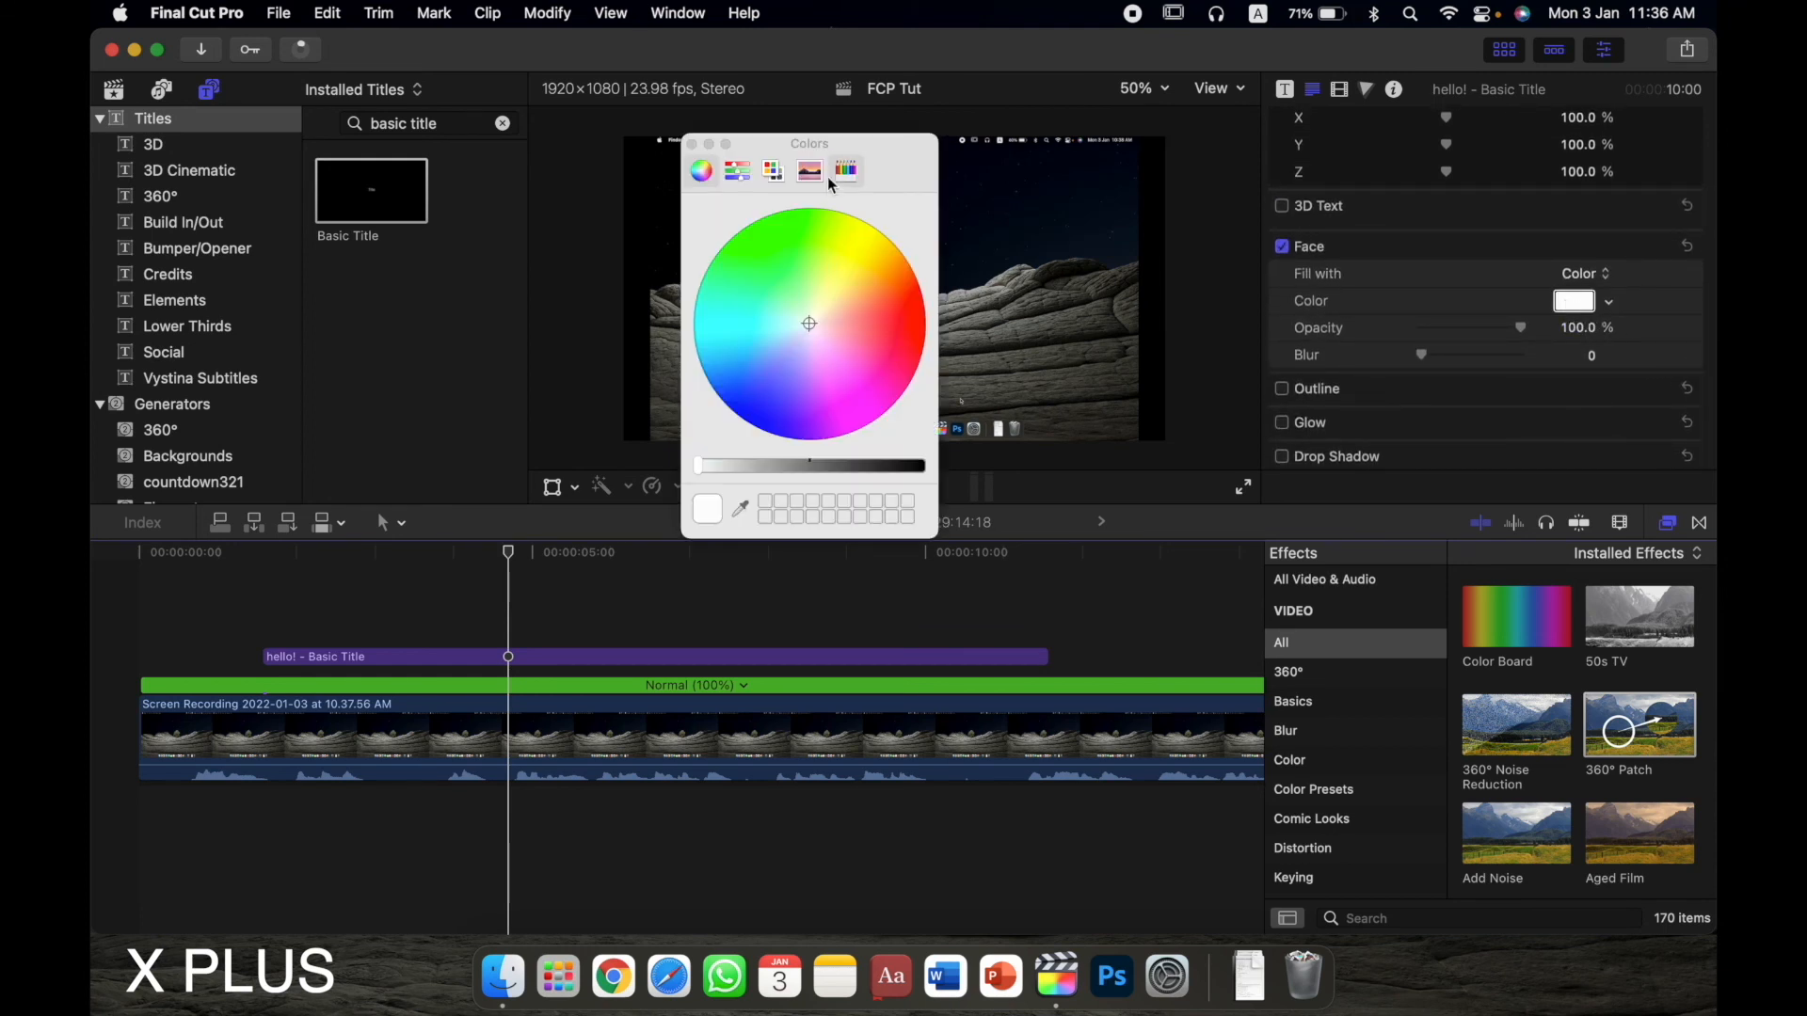
pyautogui.moveTo(839, 139); pyautogui.dragTo(1388, 142)
pyautogui.moveTo(1402, 325); pyautogui.dragTo(1374, 302)
pyautogui.click(1291, 172)
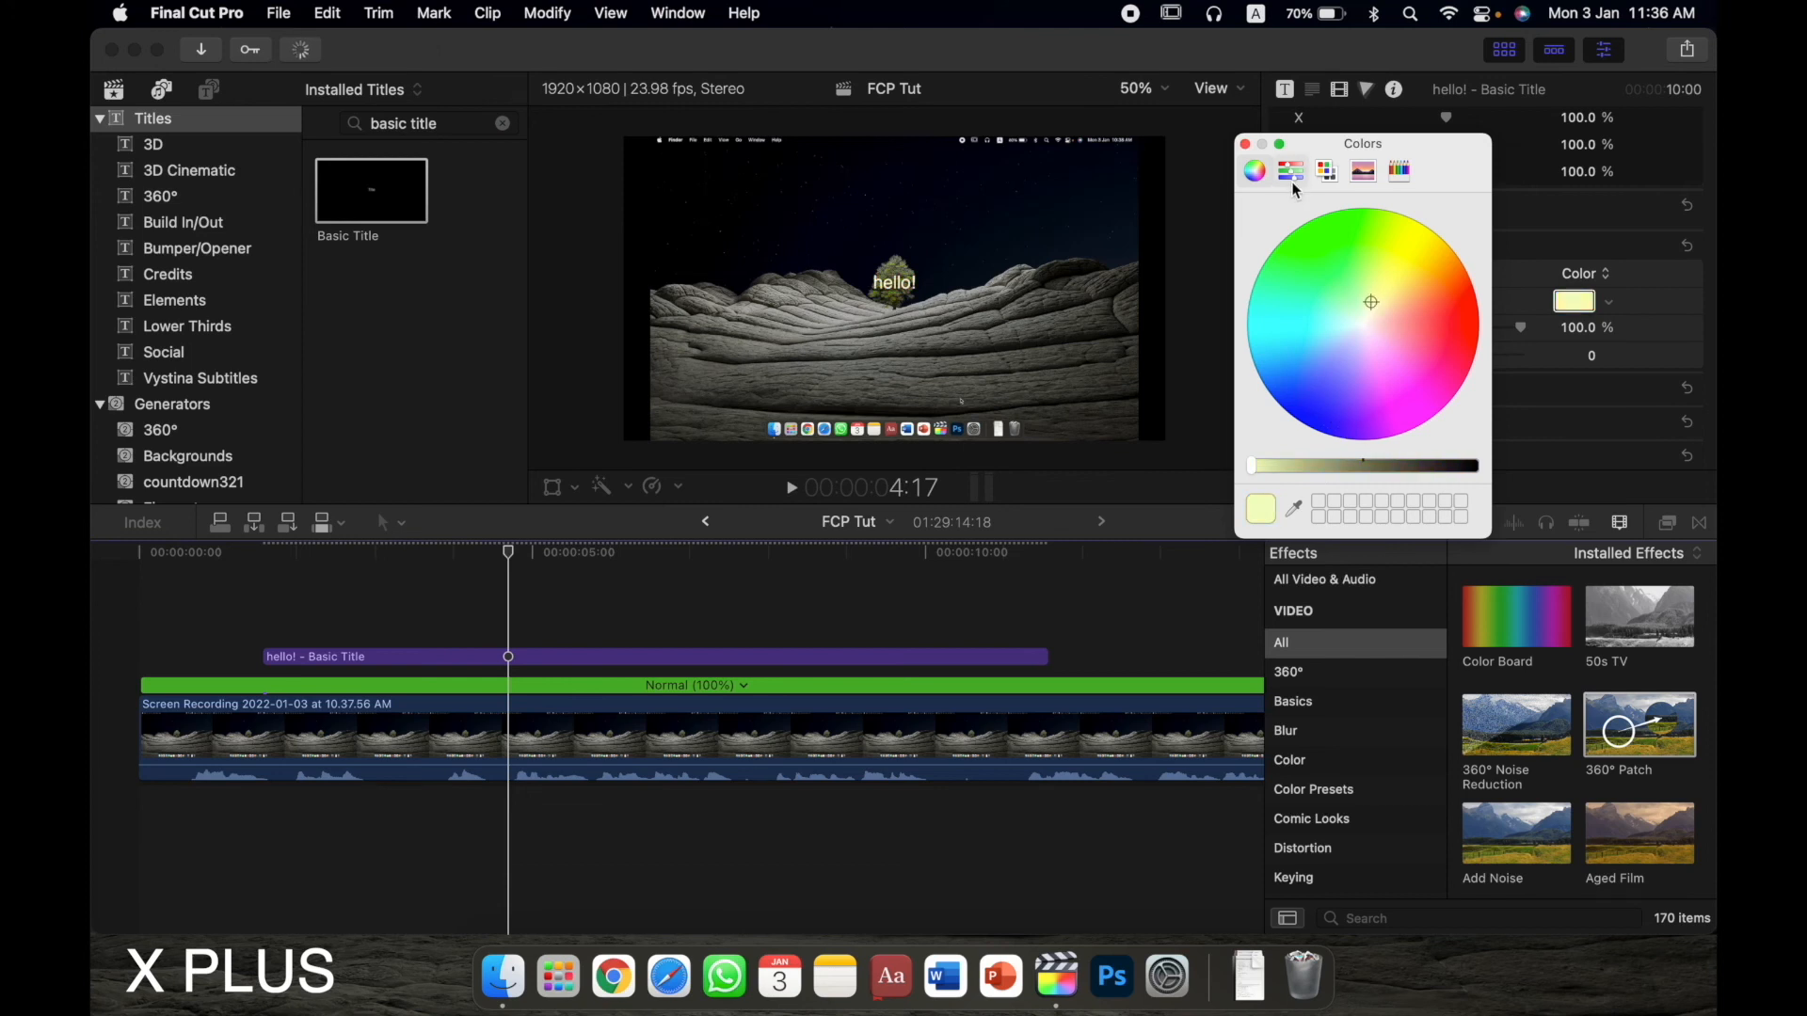
pyautogui.click(1343, 177)
pyautogui.click(1364, 173)
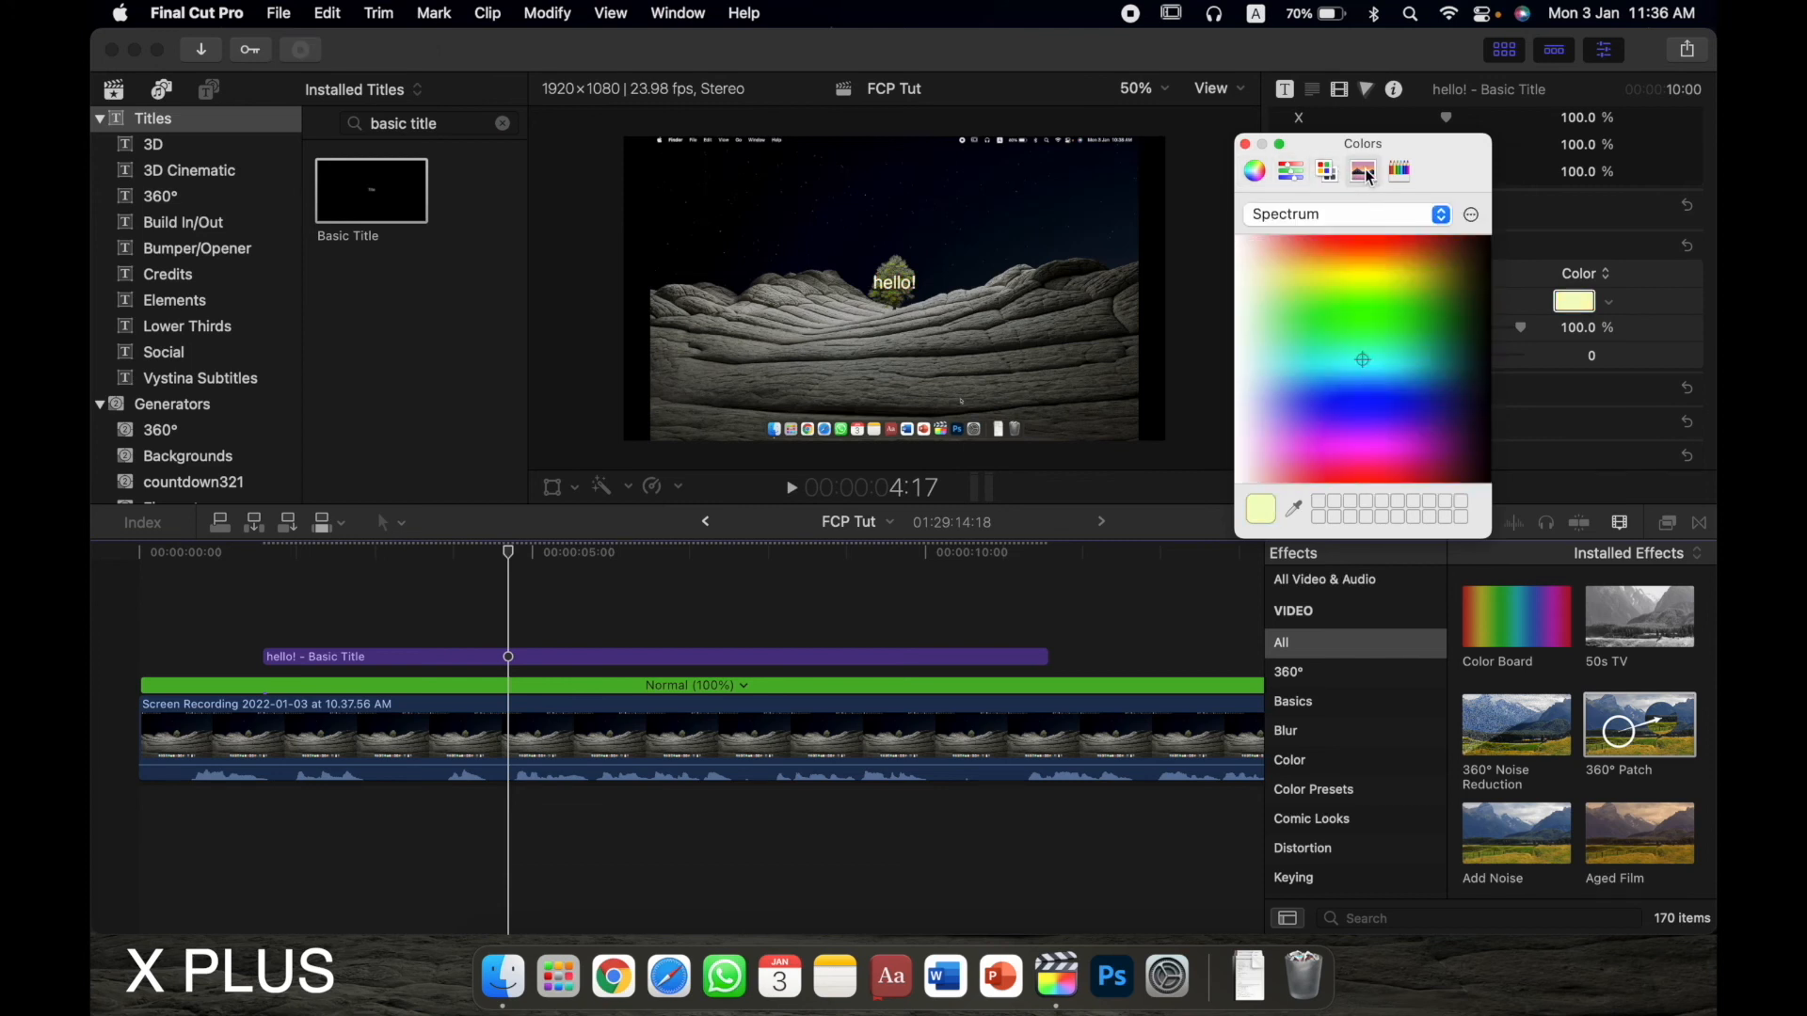
pyautogui.click(1416, 175)
pyautogui.click(1244, 144)
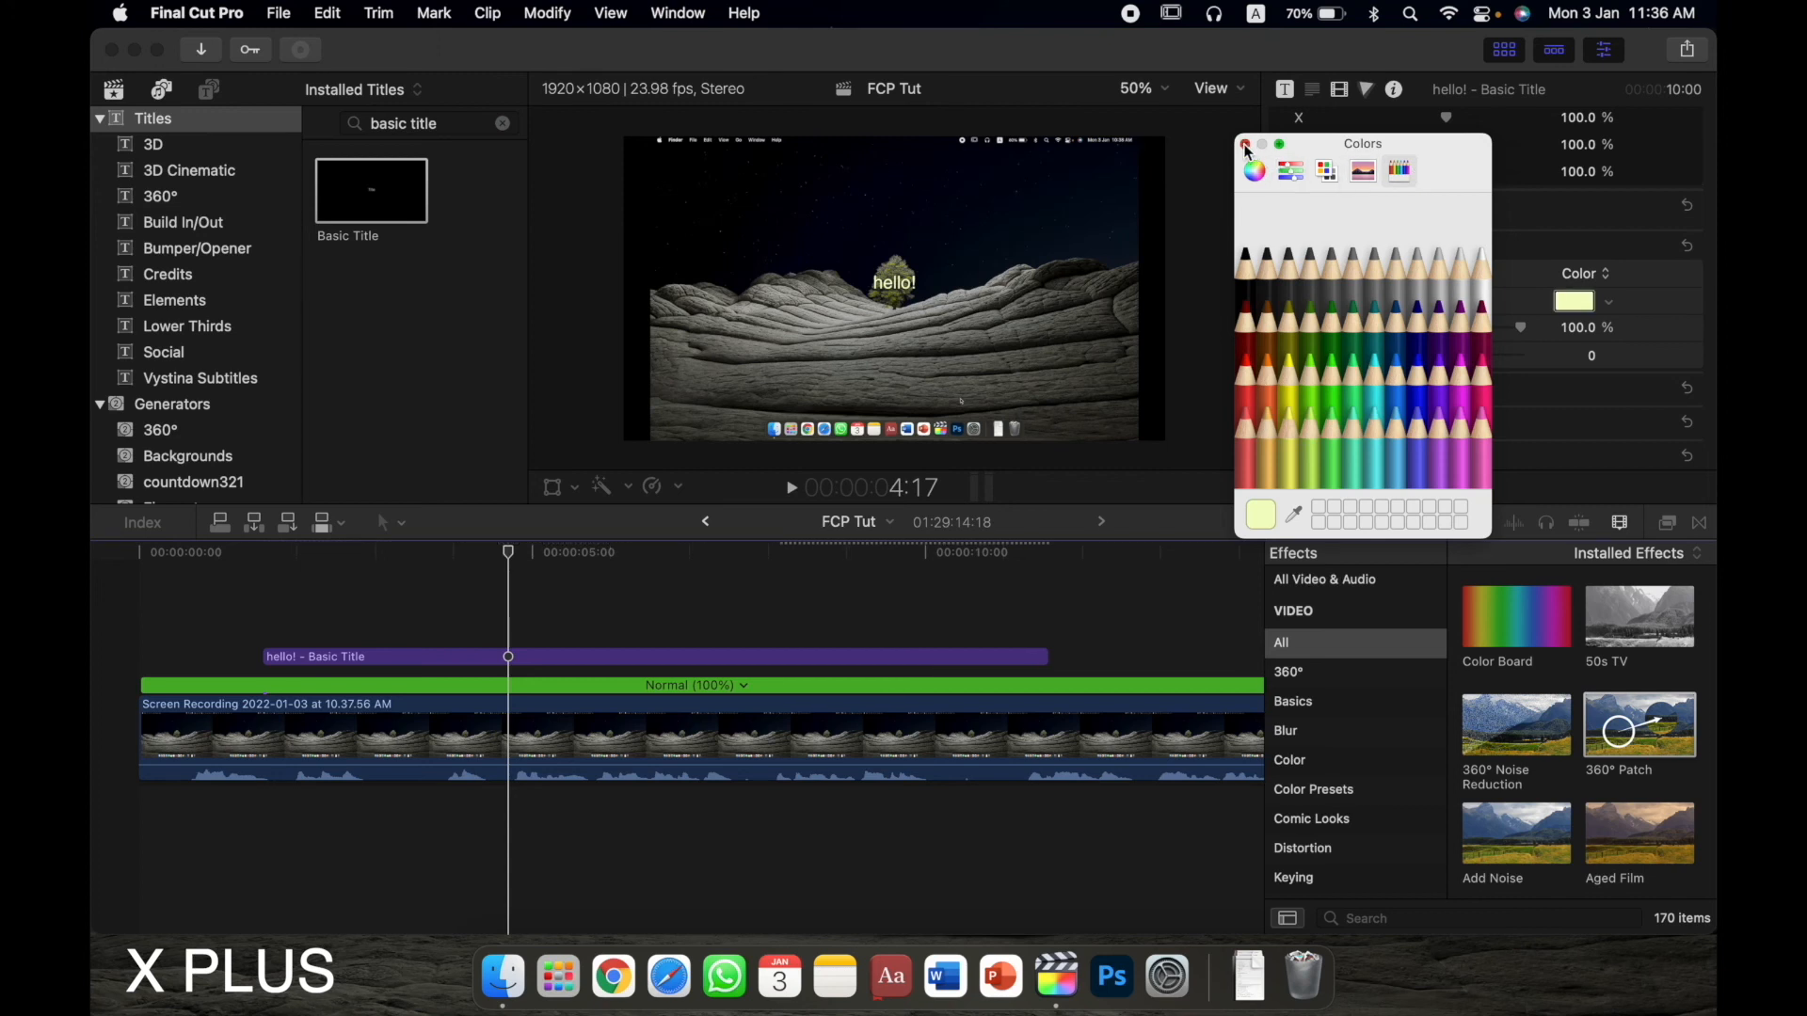
# - Try the title's face opacity and blur sliders, and reveal the Outline settings
pyautogui.moveTo(1521, 328)
pyautogui.mouseDown()
pyautogui.moveTo(1489, 327)
pyautogui.moveTo(1551, 323)
pyautogui.mouseUp()
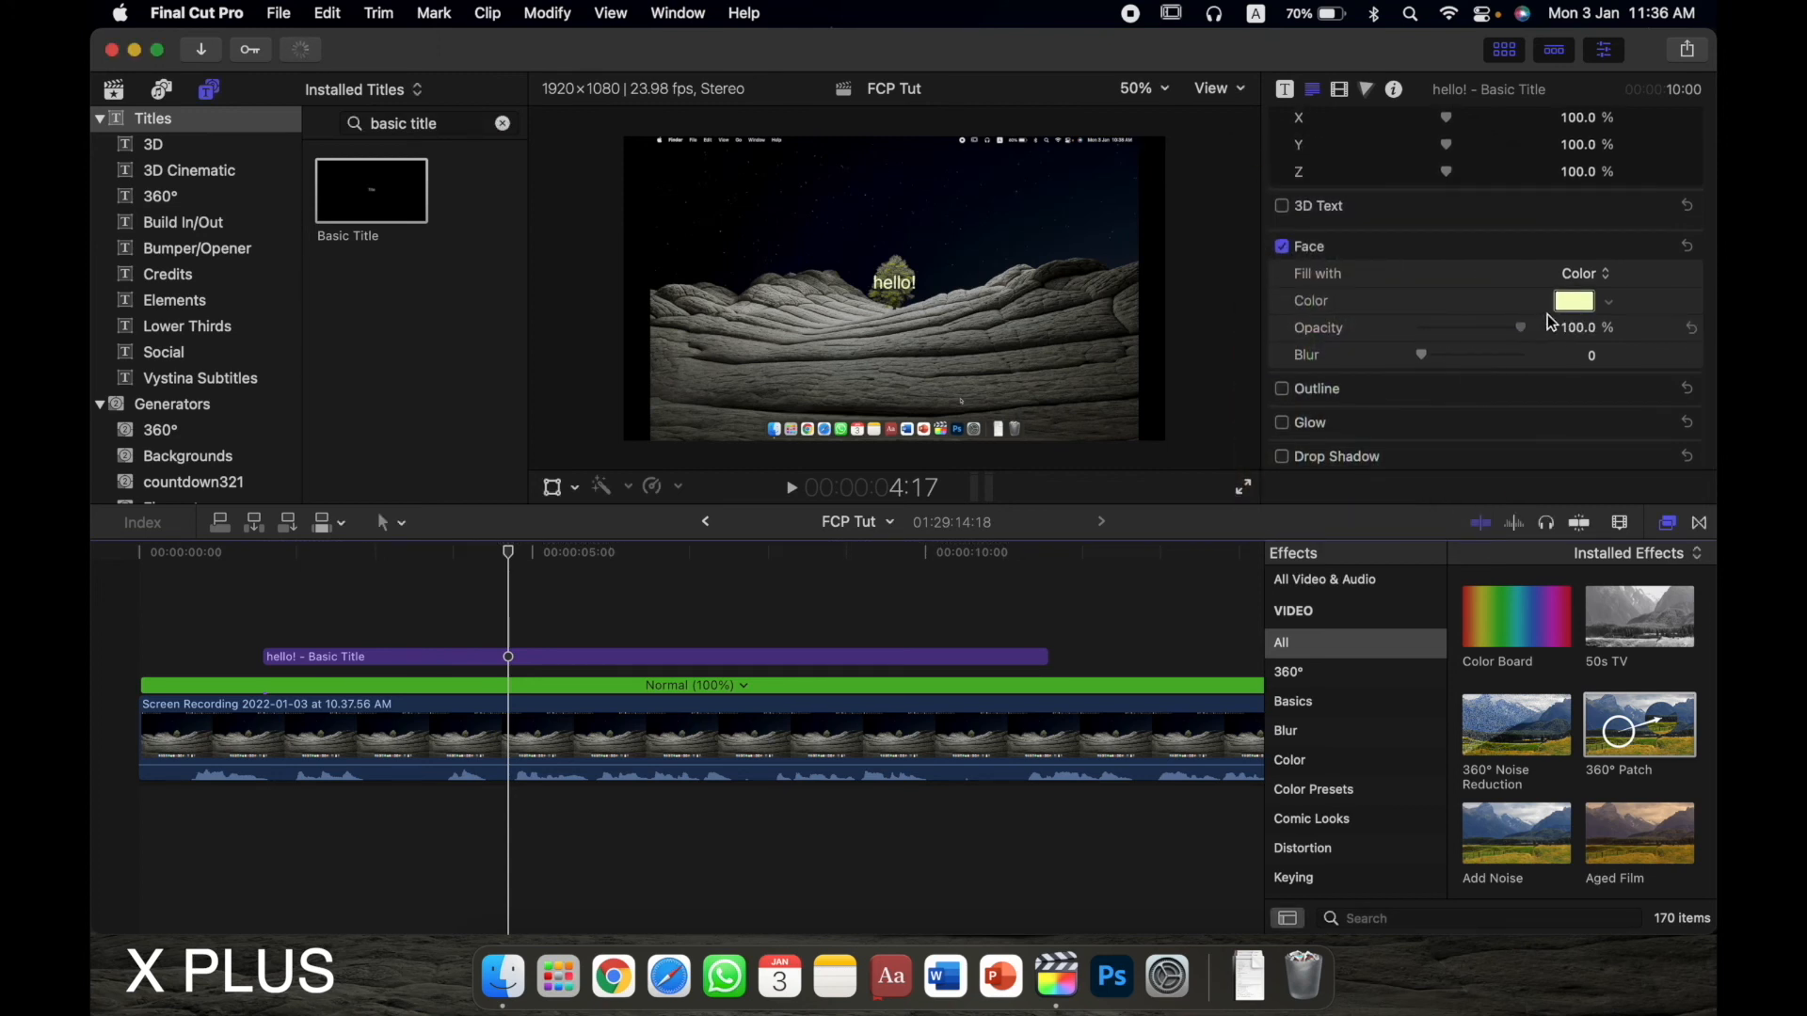
pyautogui.moveTo(1423, 356)
pyautogui.mouseDown()
pyautogui.moveTo(1512, 356)
pyautogui.moveTo(1413, 362)
pyautogui.mouseUp()
pyautogui.click(1672, 391)
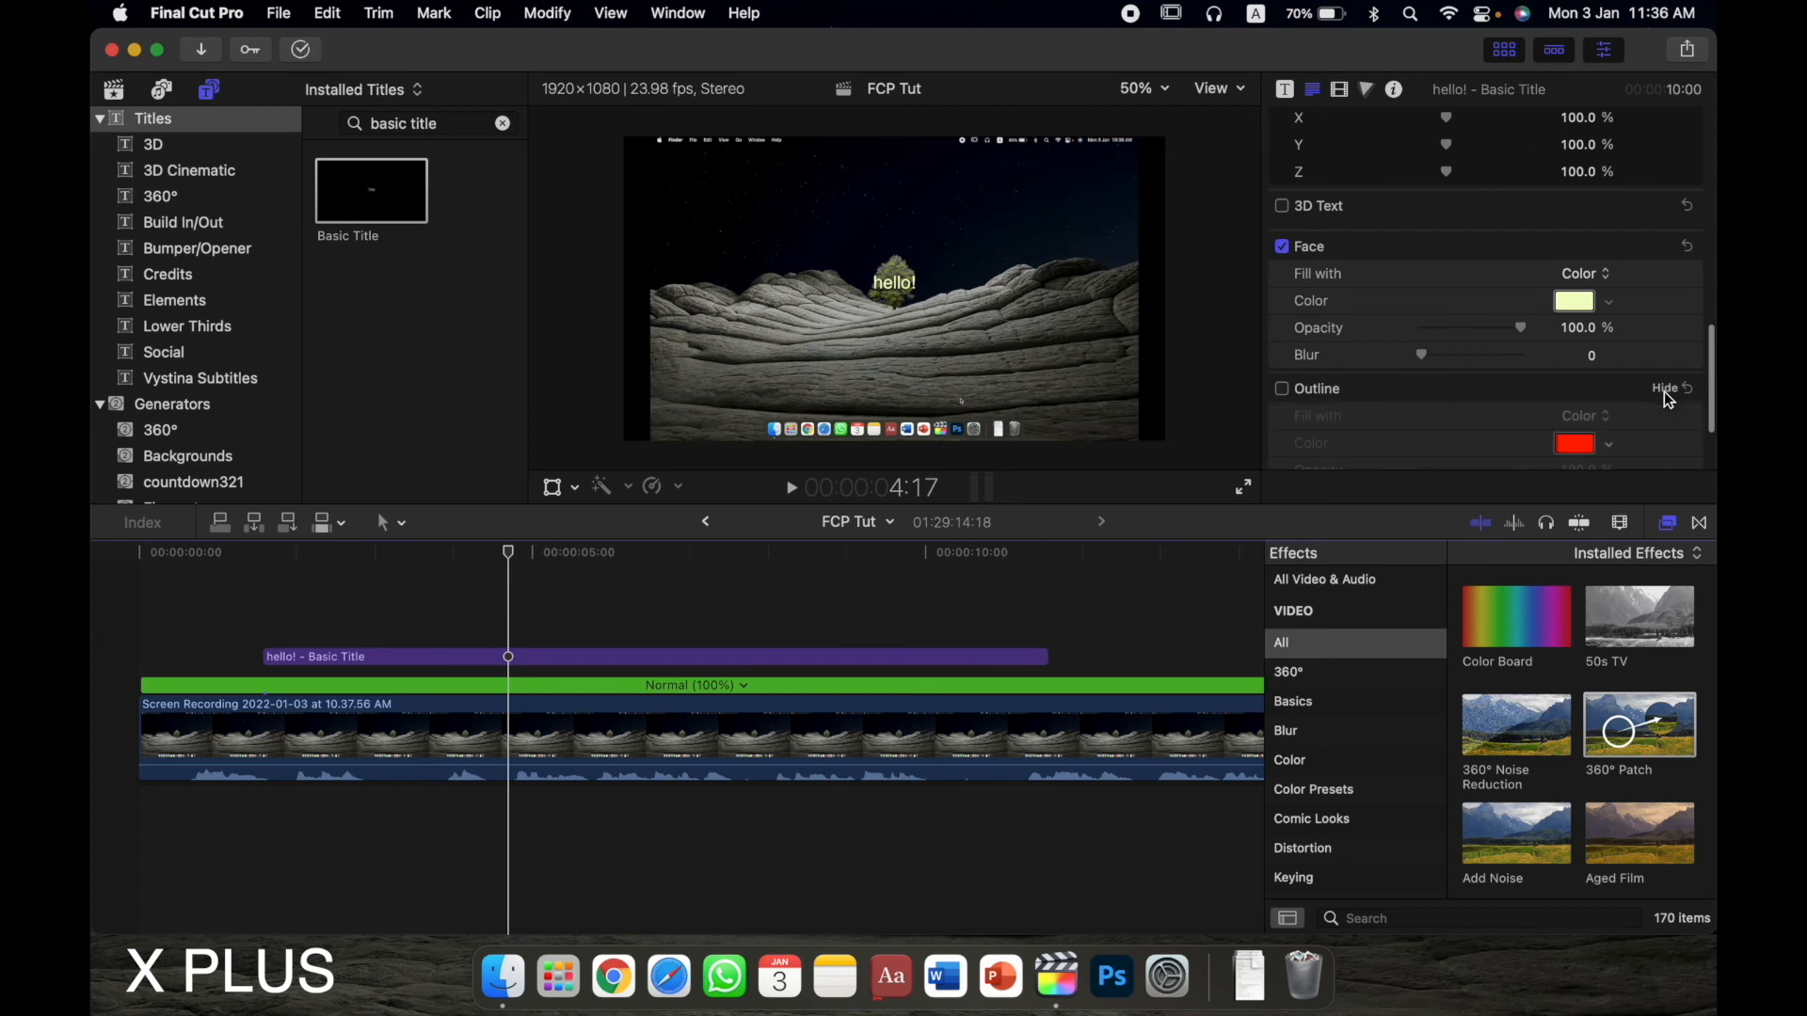
pyautogui.scroll(-3, 1668, 399)
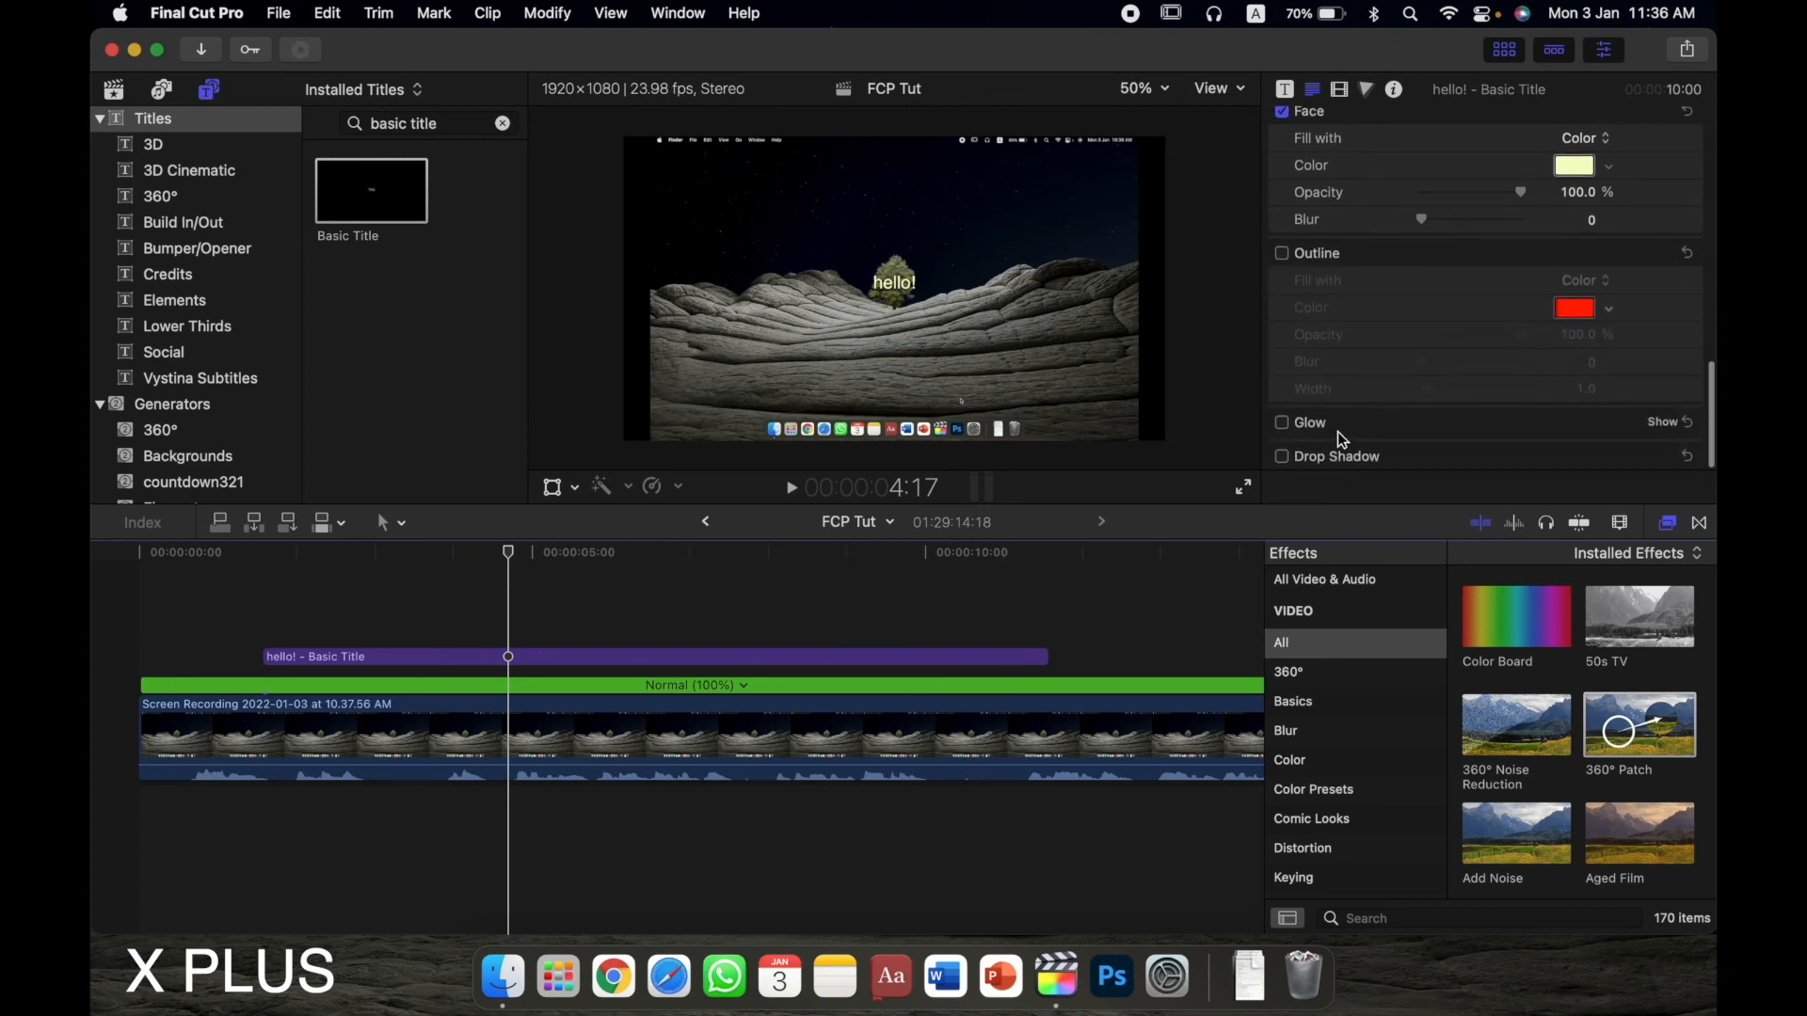
pyautogui.scroll(5, 1375, 364)
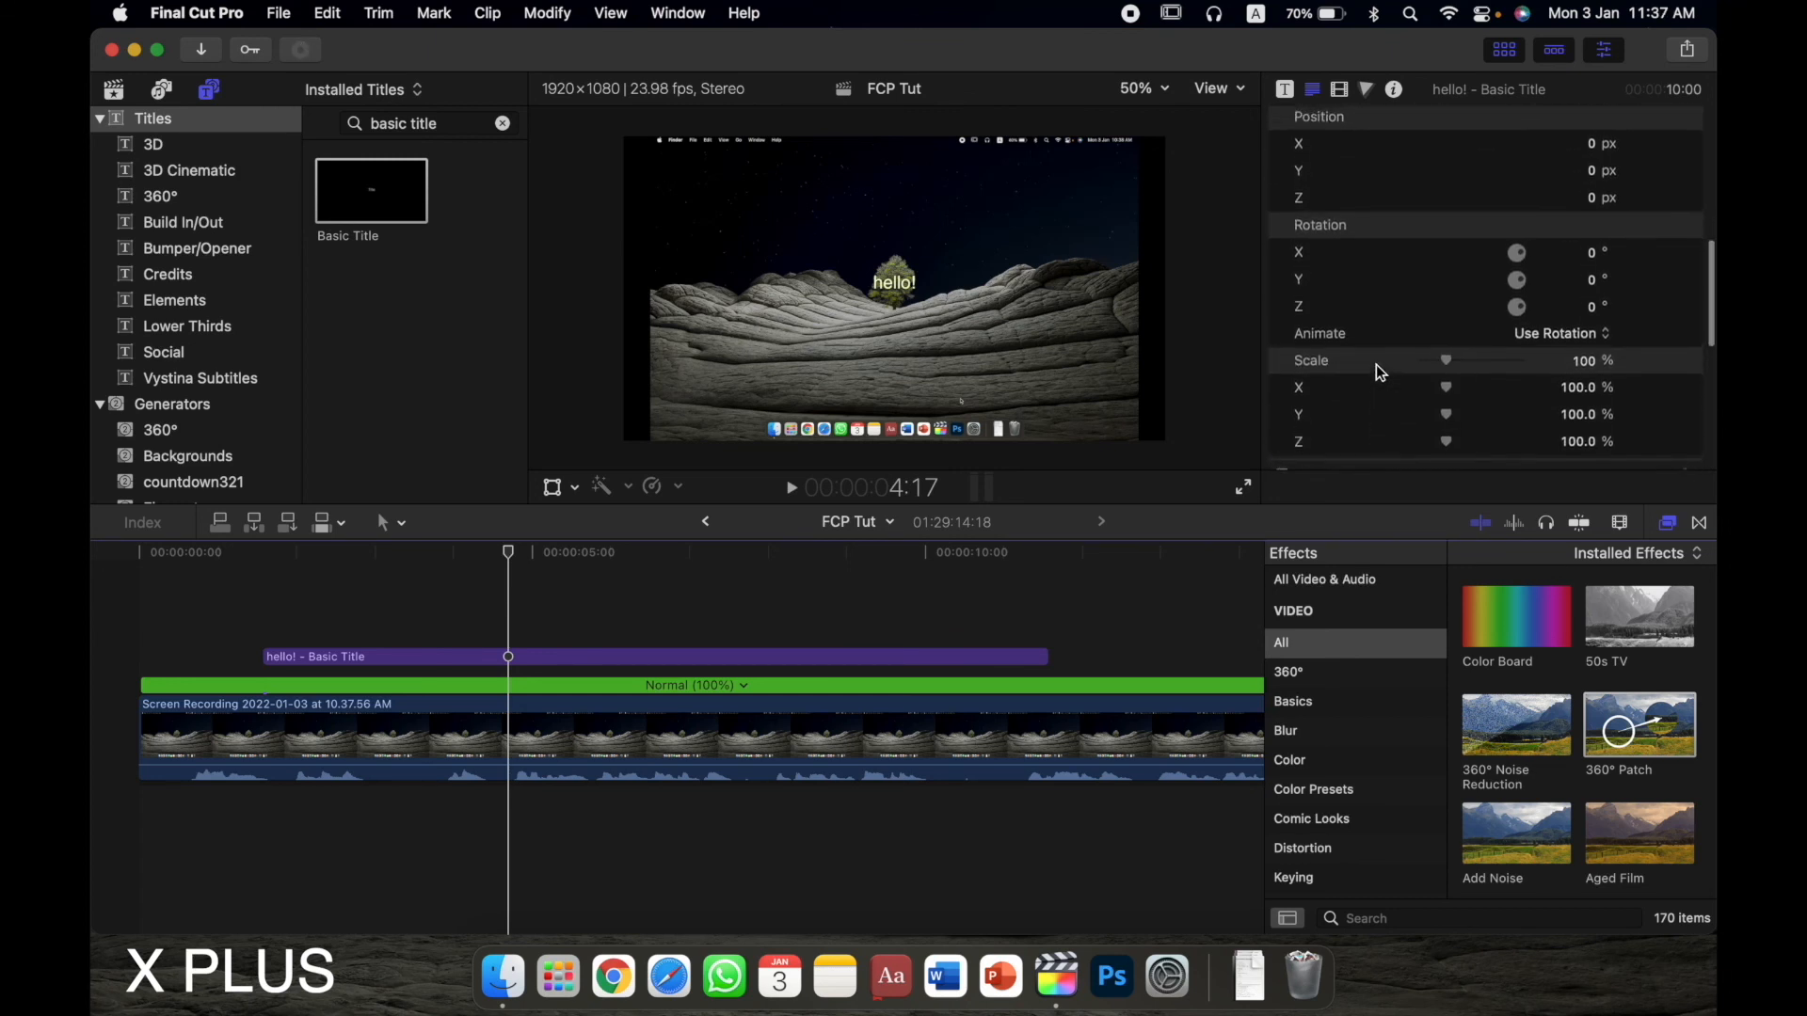
# - Switch the title's Face off and back on
pyautogui.click(1283, 403)
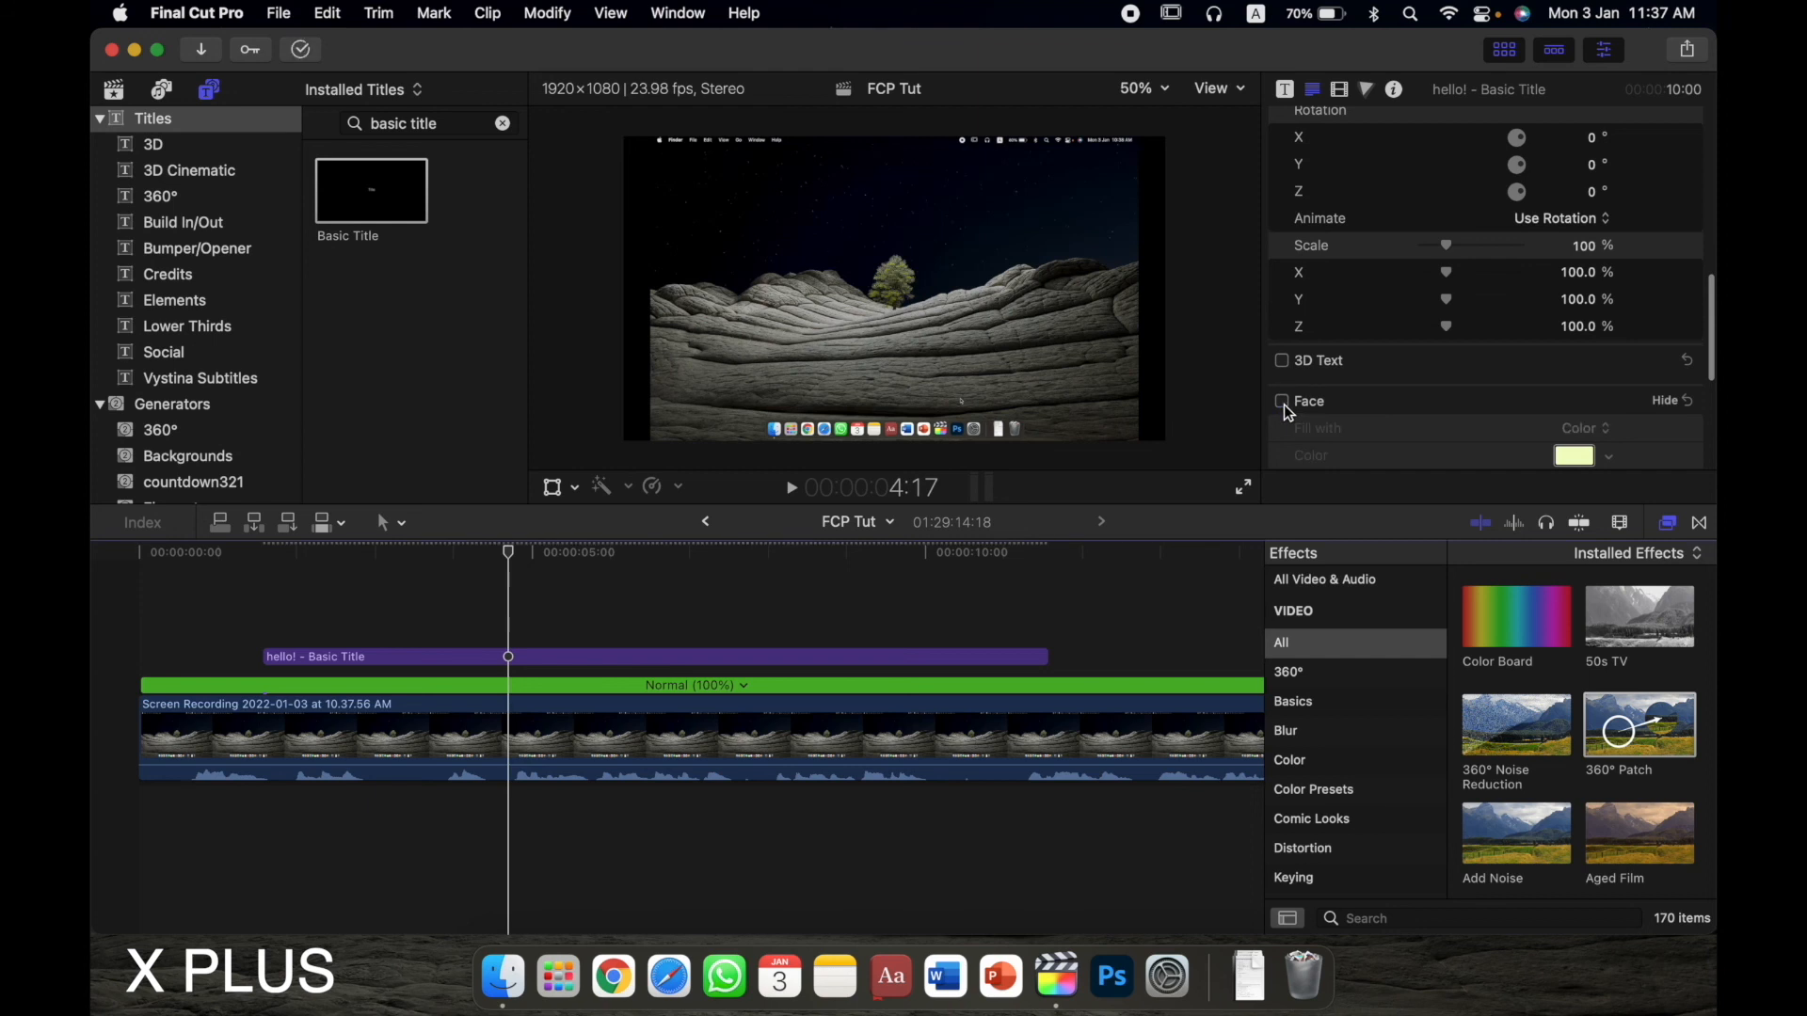
pyautogui.click(1283, 403)
pyautogui.scroll(6, 1512, 254)
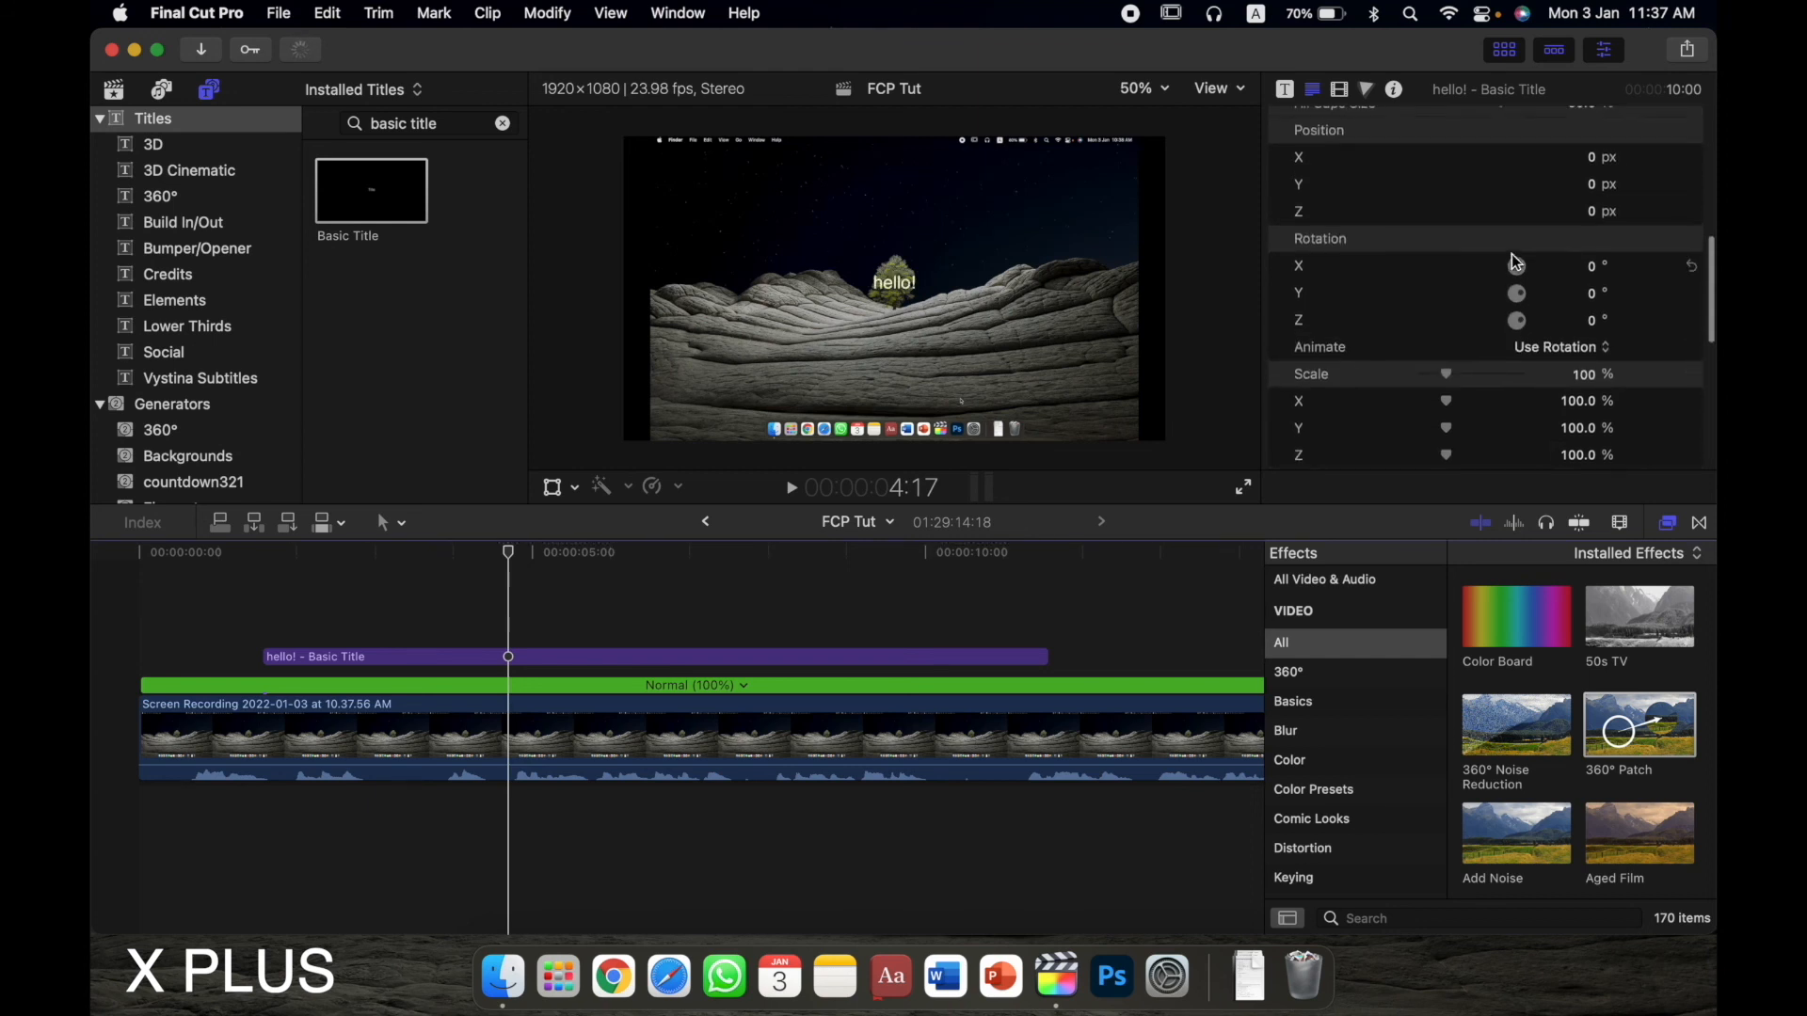
pyautogui.scroll(2, 1511, 252)
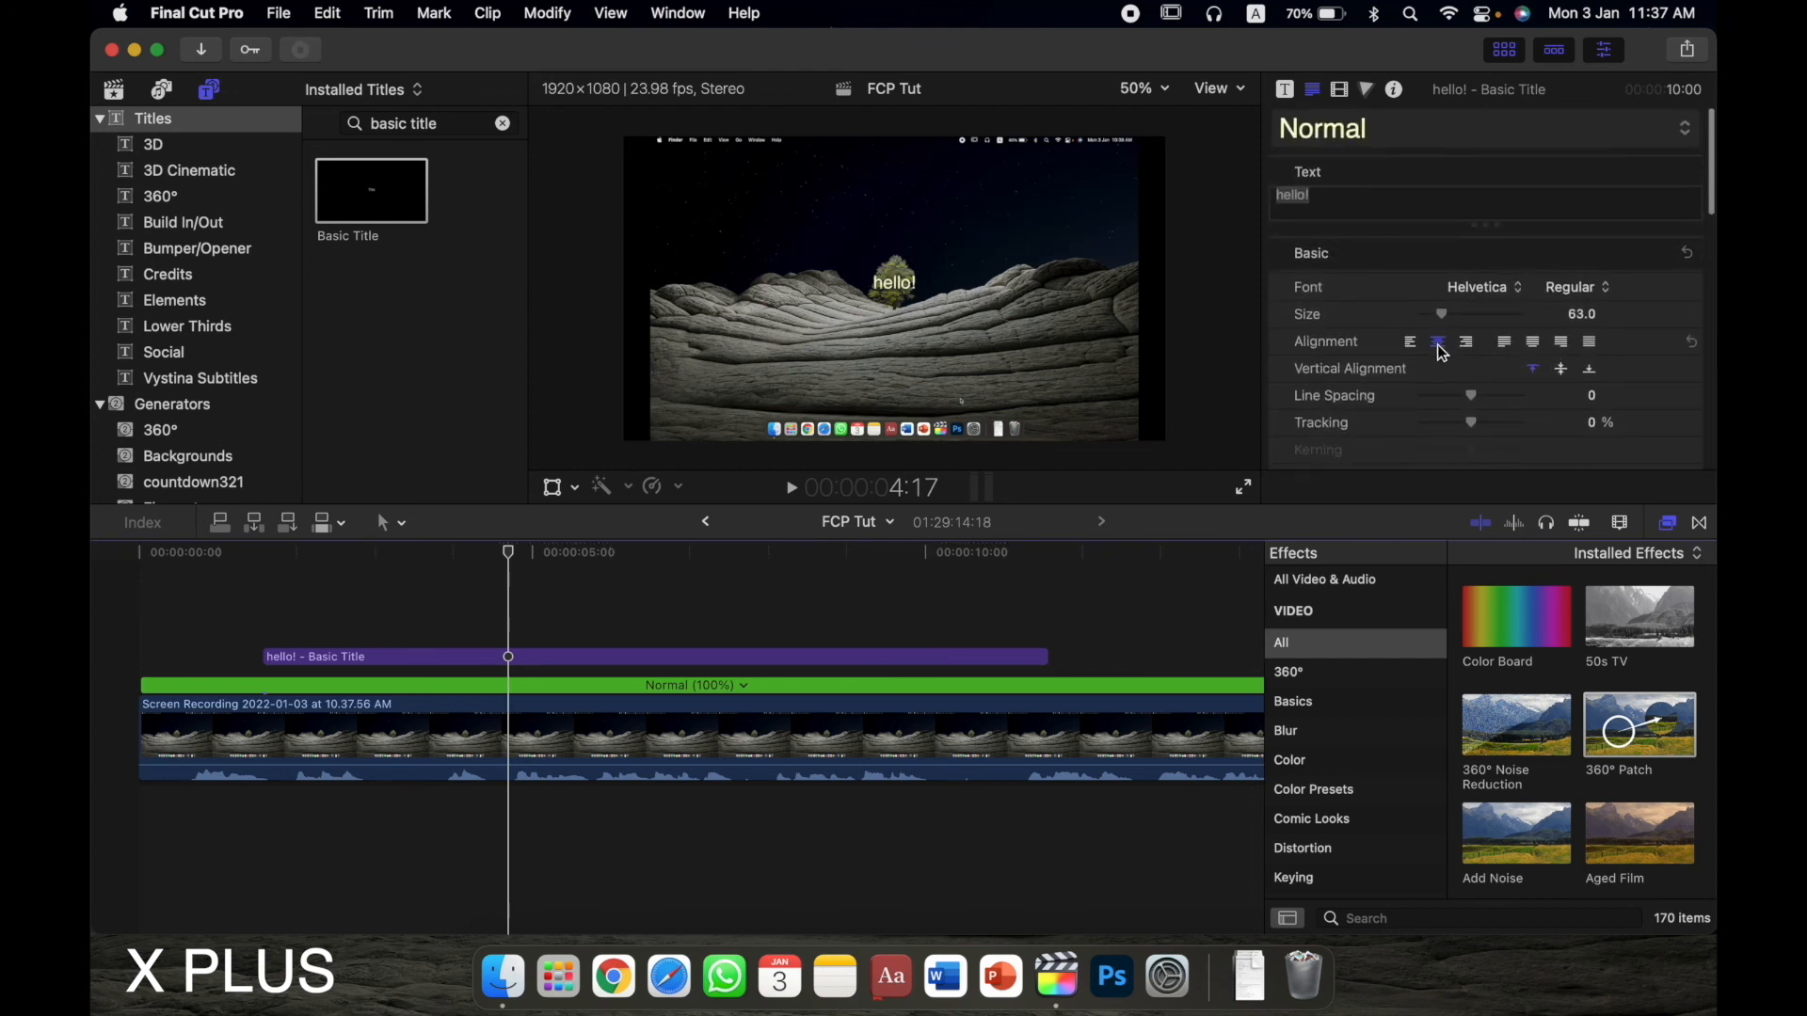
# - Review the title's basic text settings, and remove the "hello!" title from above the clip
pyautogui.scroll(-2, 1671, 329)
pyautogui.scroll(-1, 1628, 419)
pyautogui.scroll(4, 1627, 416)
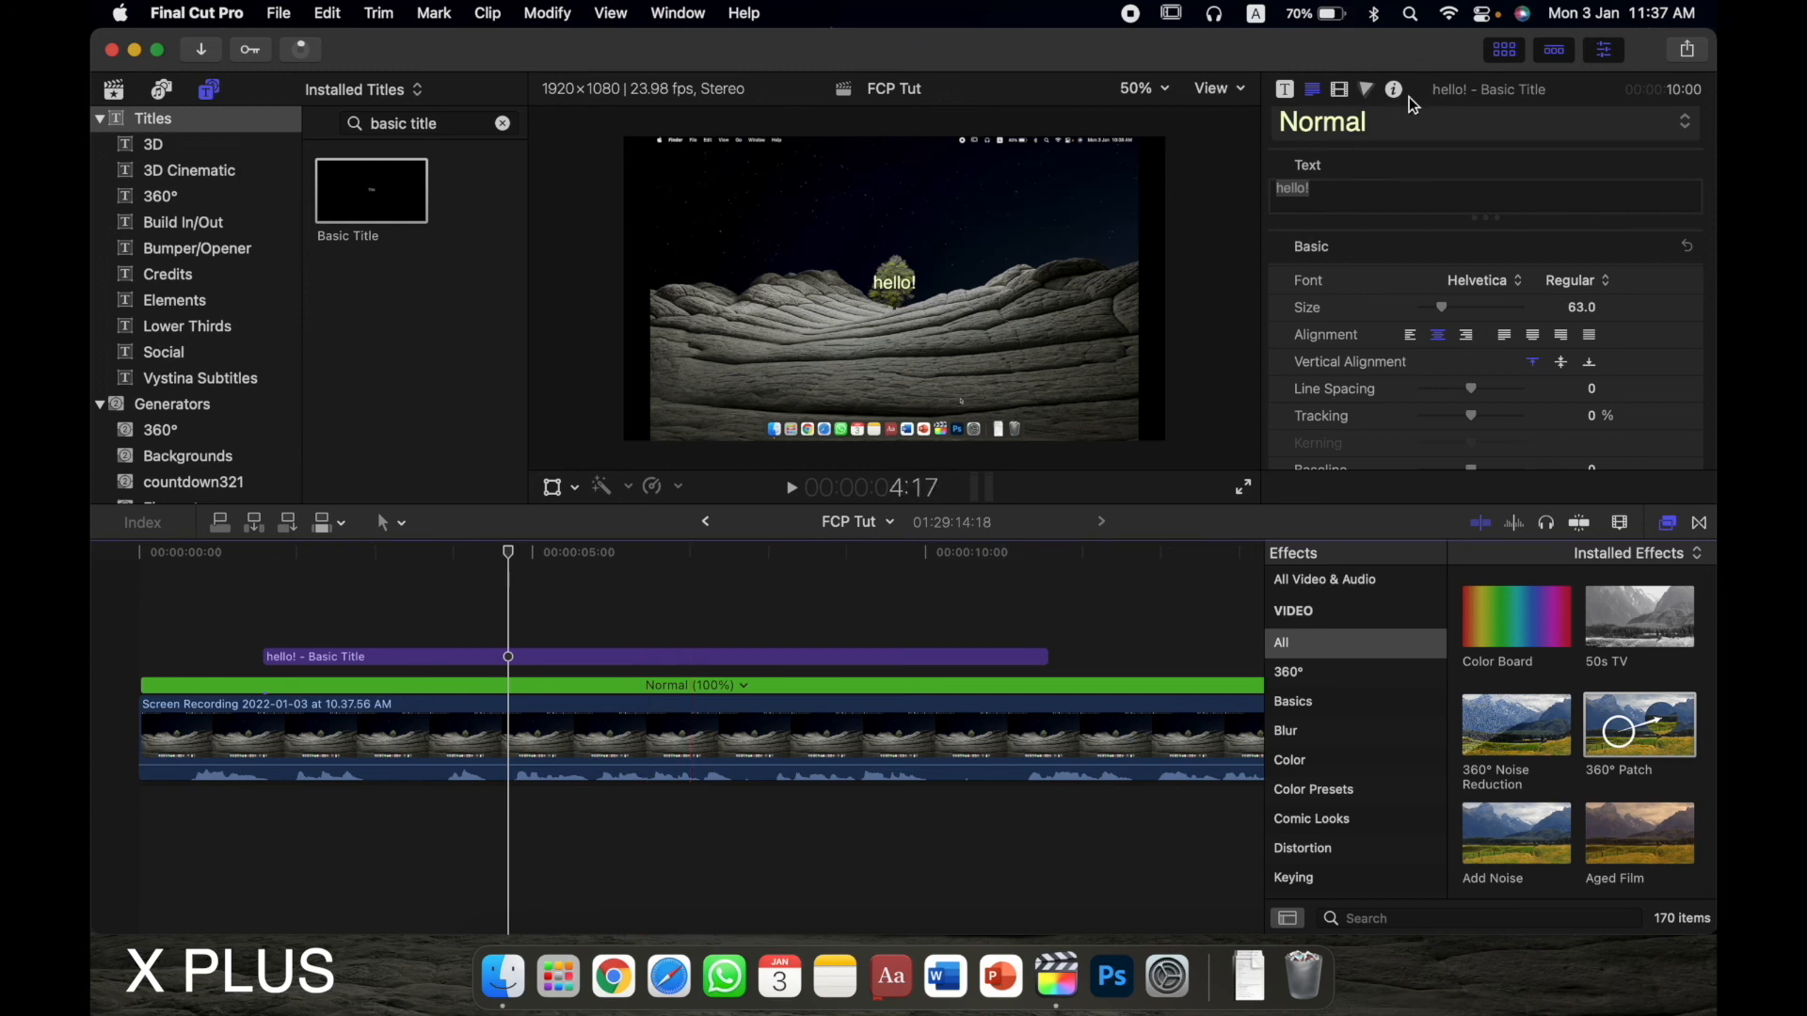
pyautogui.press('super+z')
# - Browse the 360° and Backgrounds categories of the generators
pyautogui.scroll(-2, 199, 347)
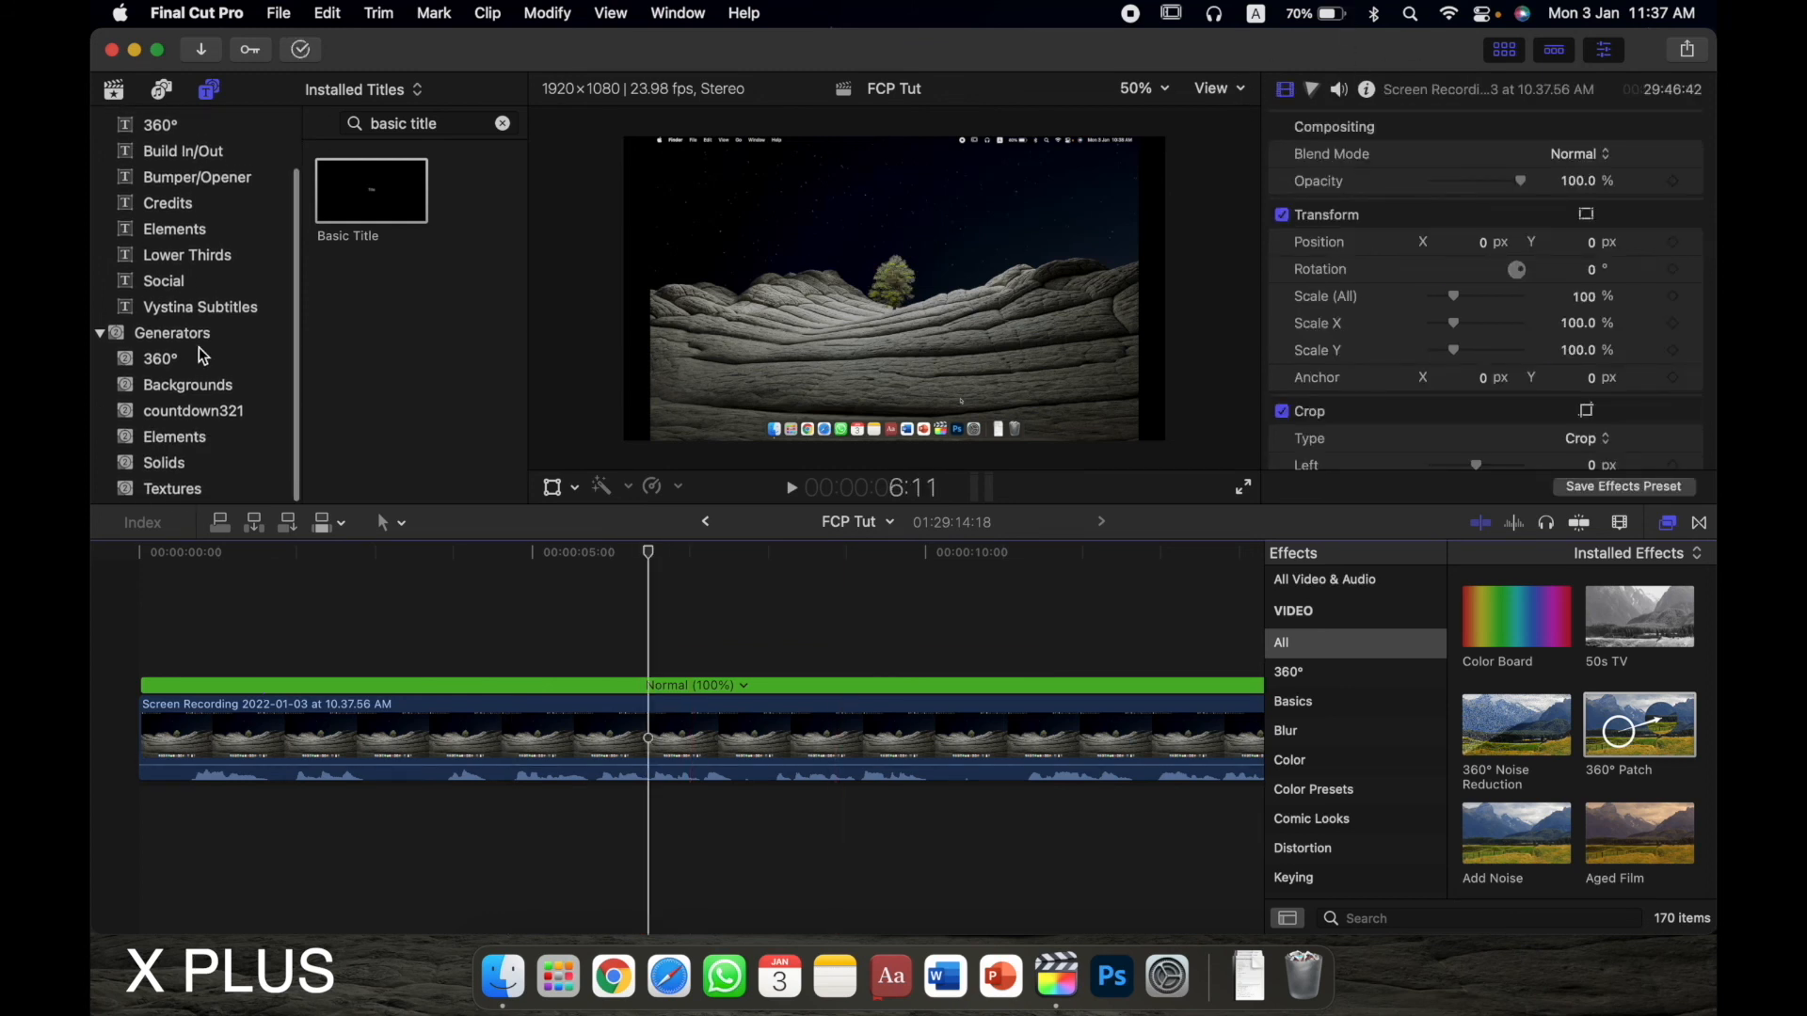
pyautogui.scroll(3, 212, 348)
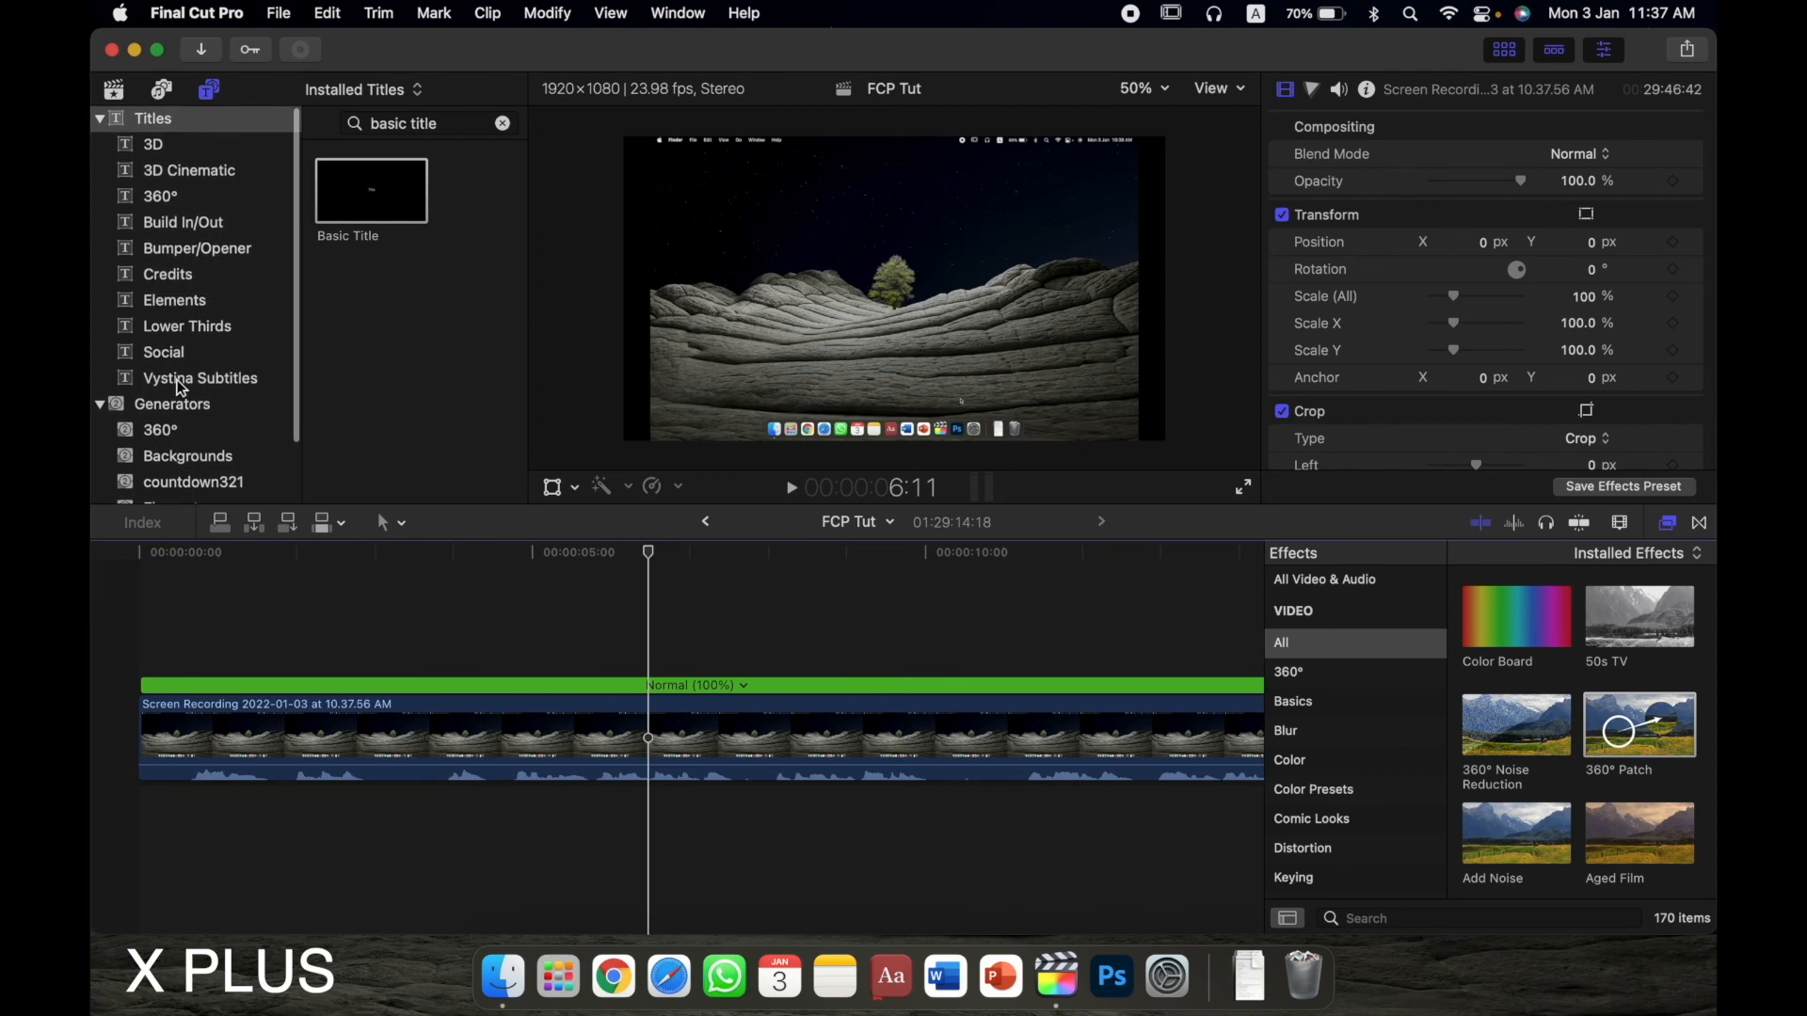
pyautogui.scroll(-2, 242, 389)
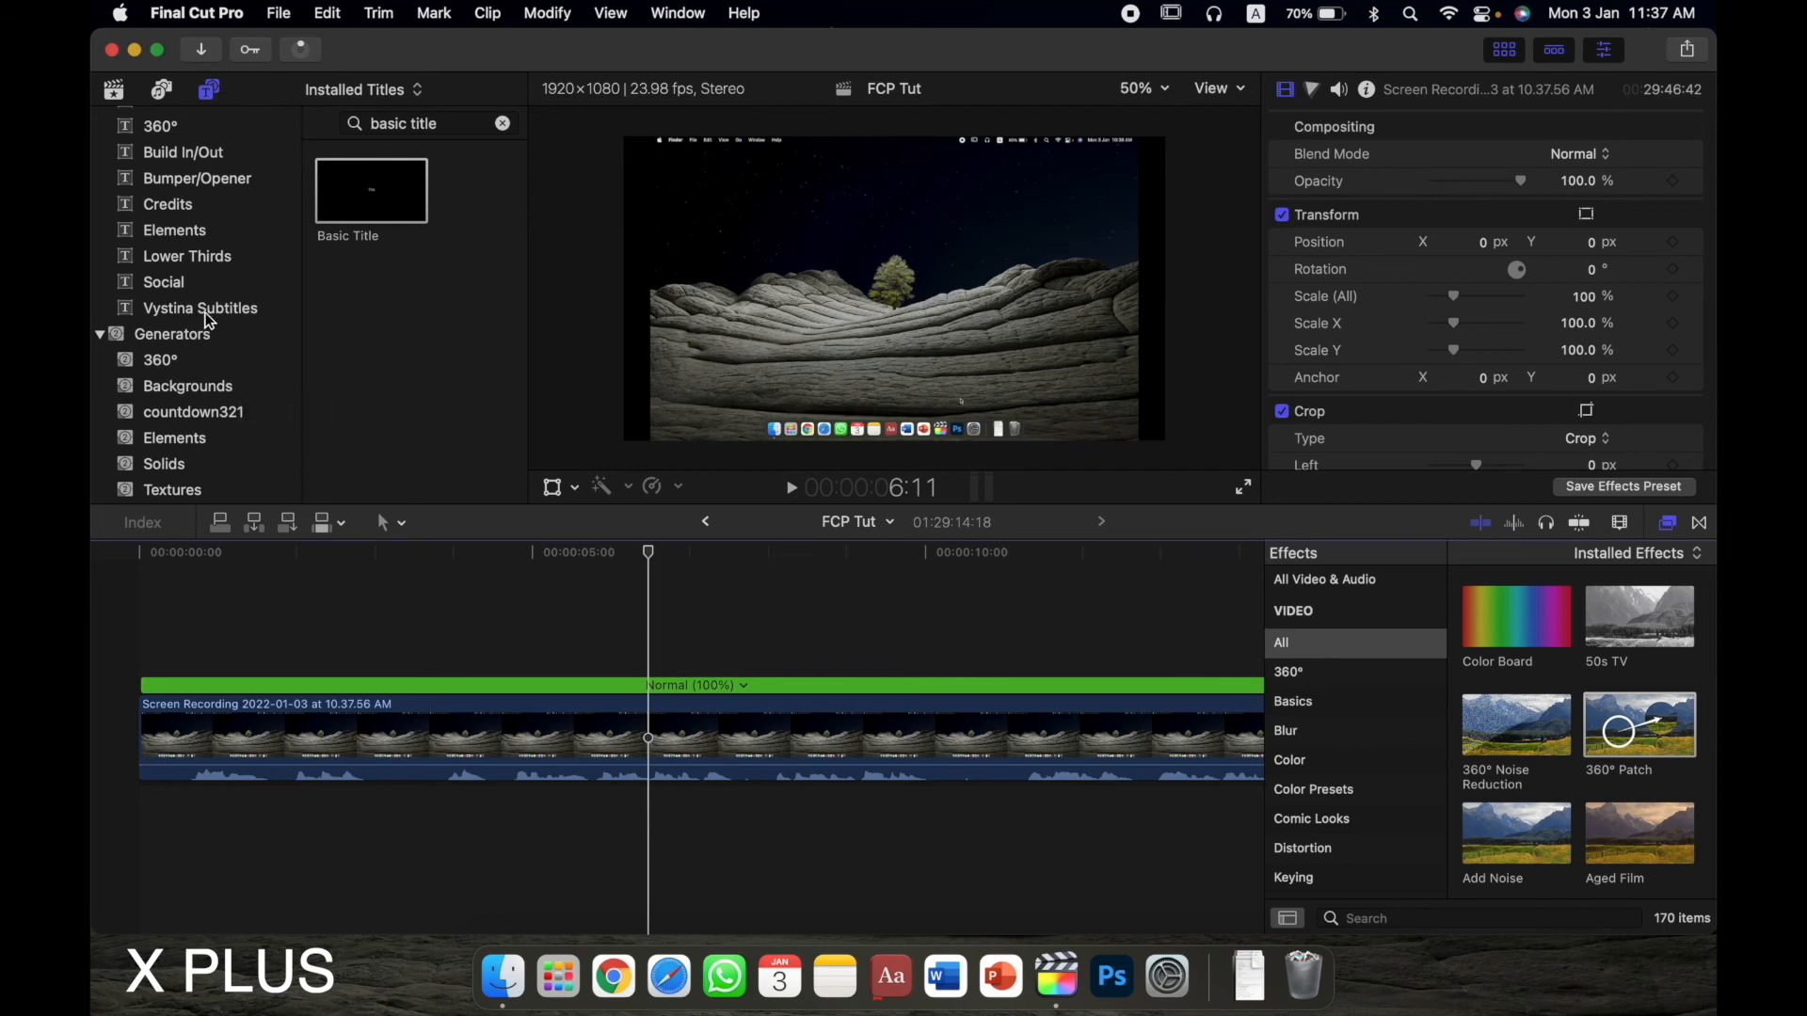
pyautogui.click(223, 367)
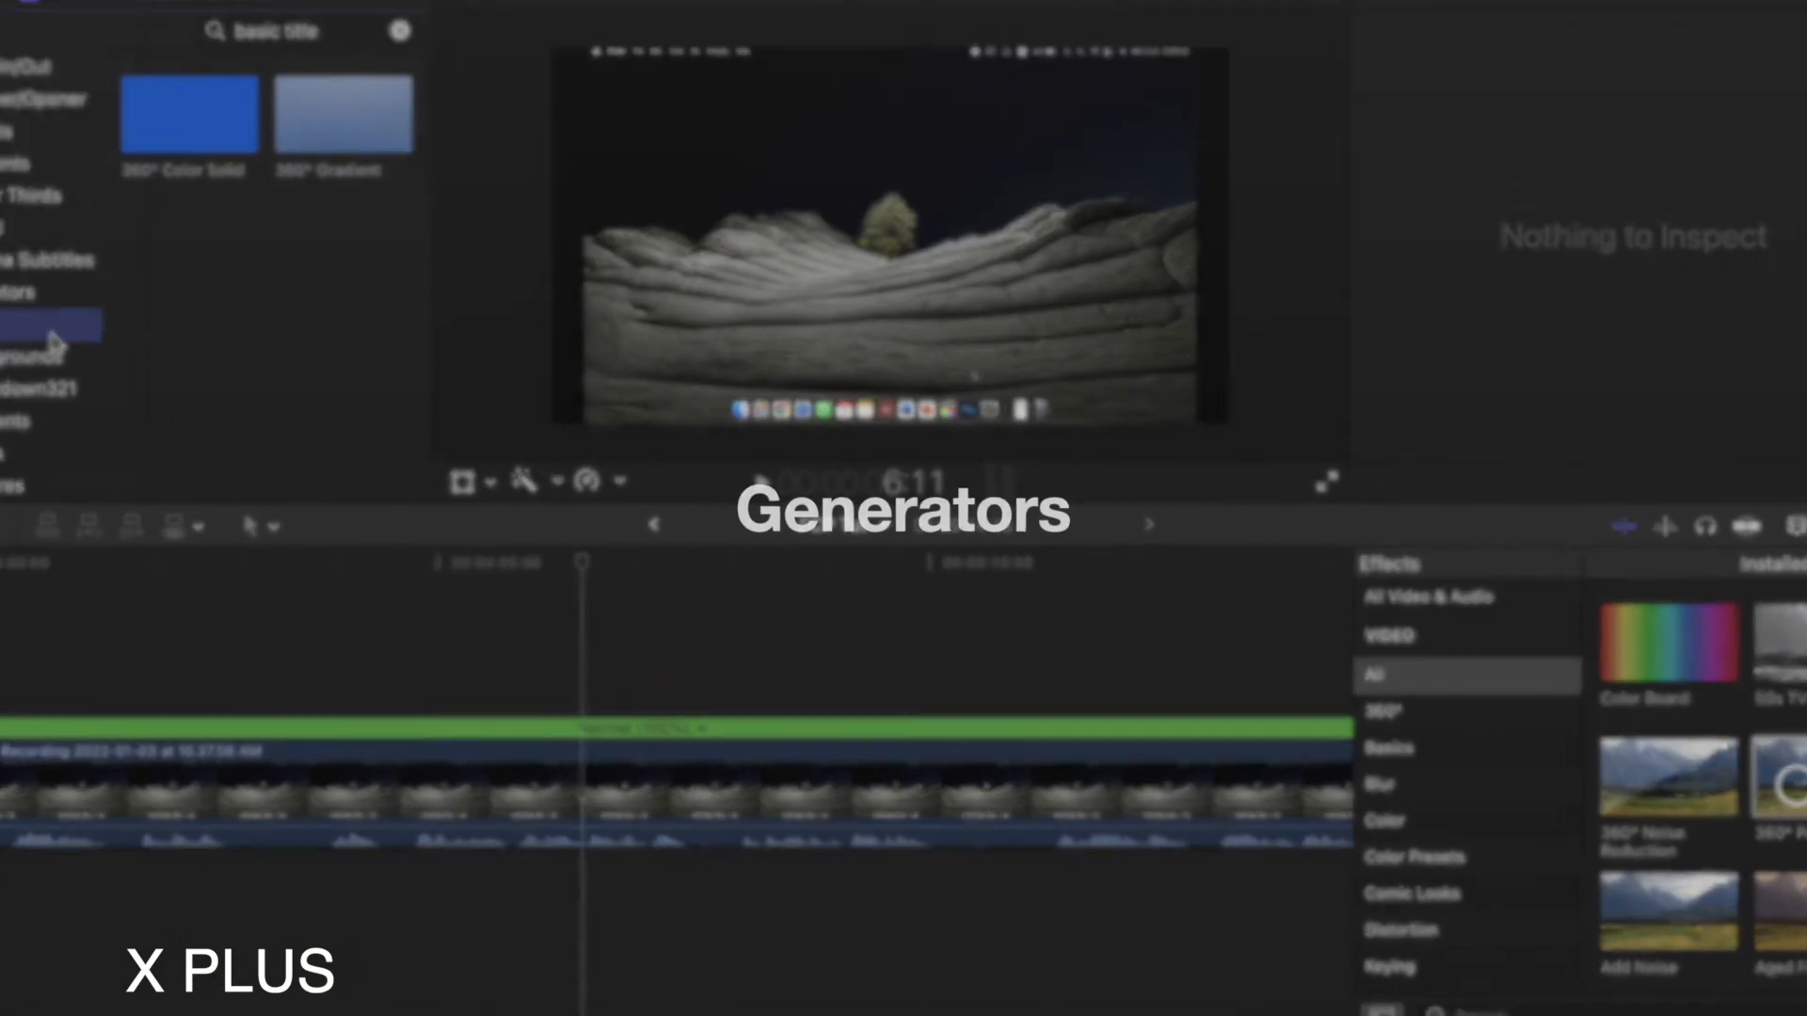
pyautogui.click(219, 385)
pyautogui.scroll(-5, 443, 351)
pyautogui.scroll(-10, 270, 279)
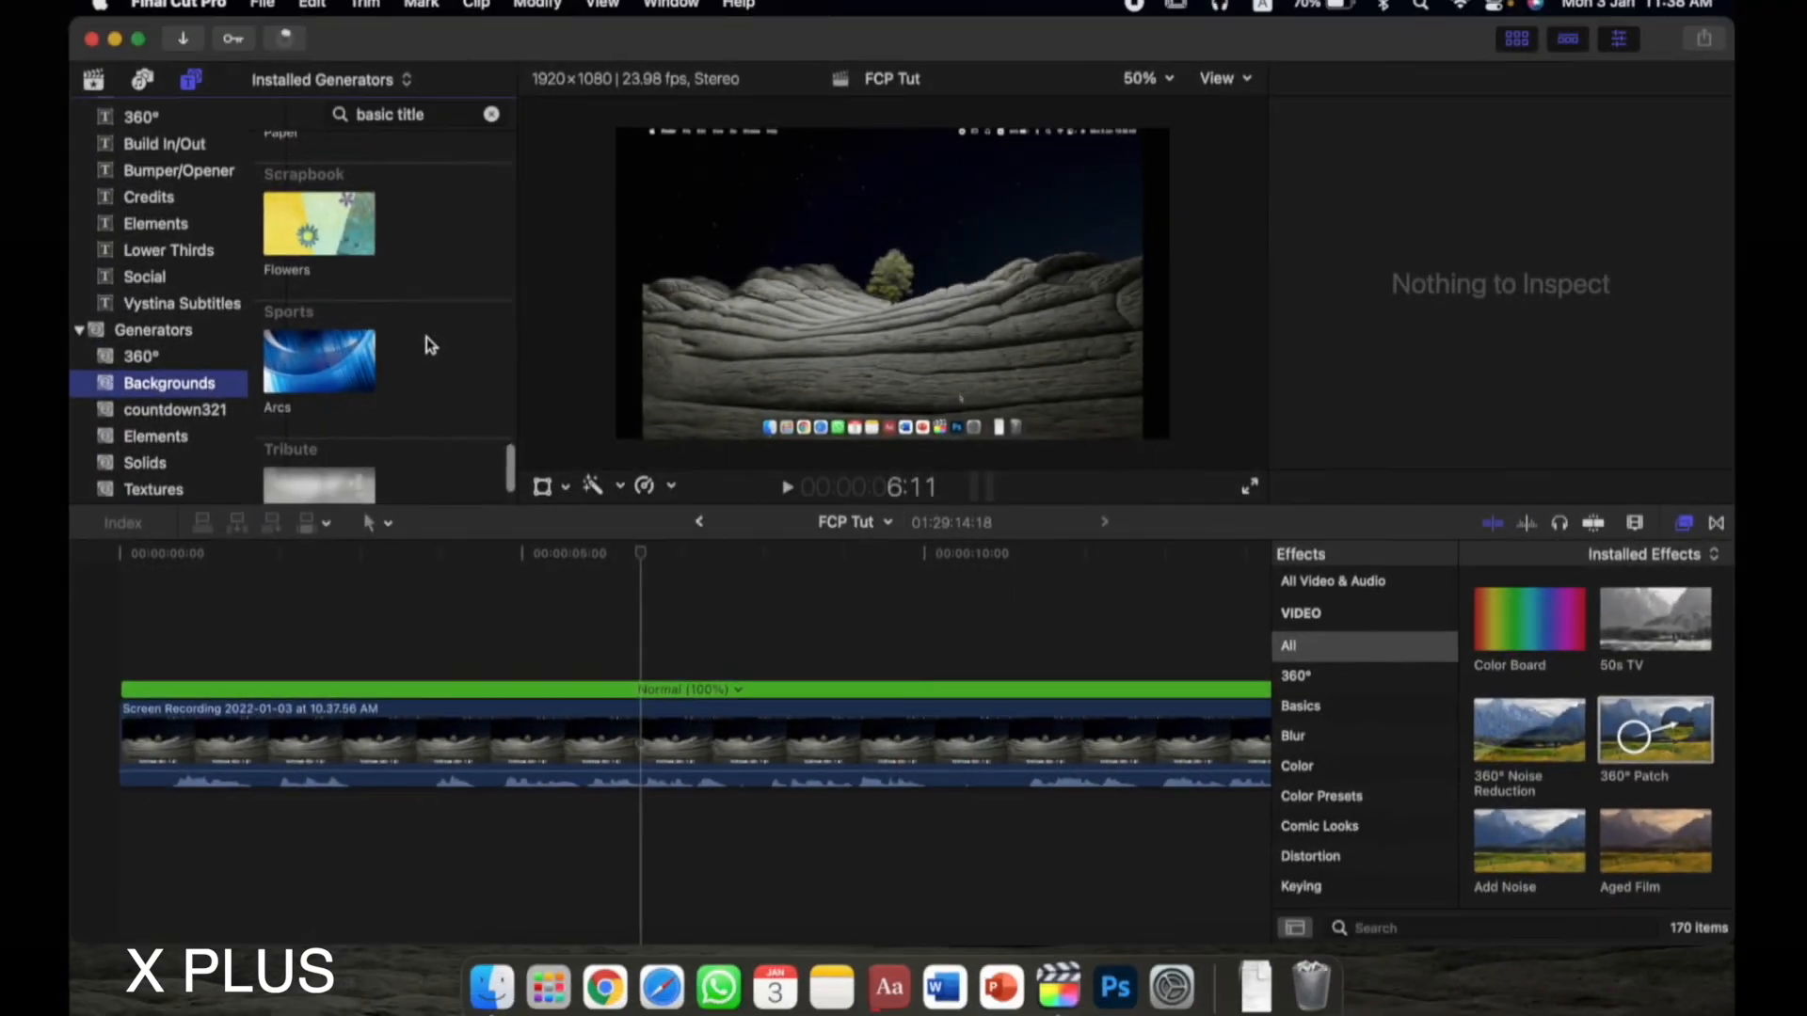
pyautogui.scroll(10, 438, 340)
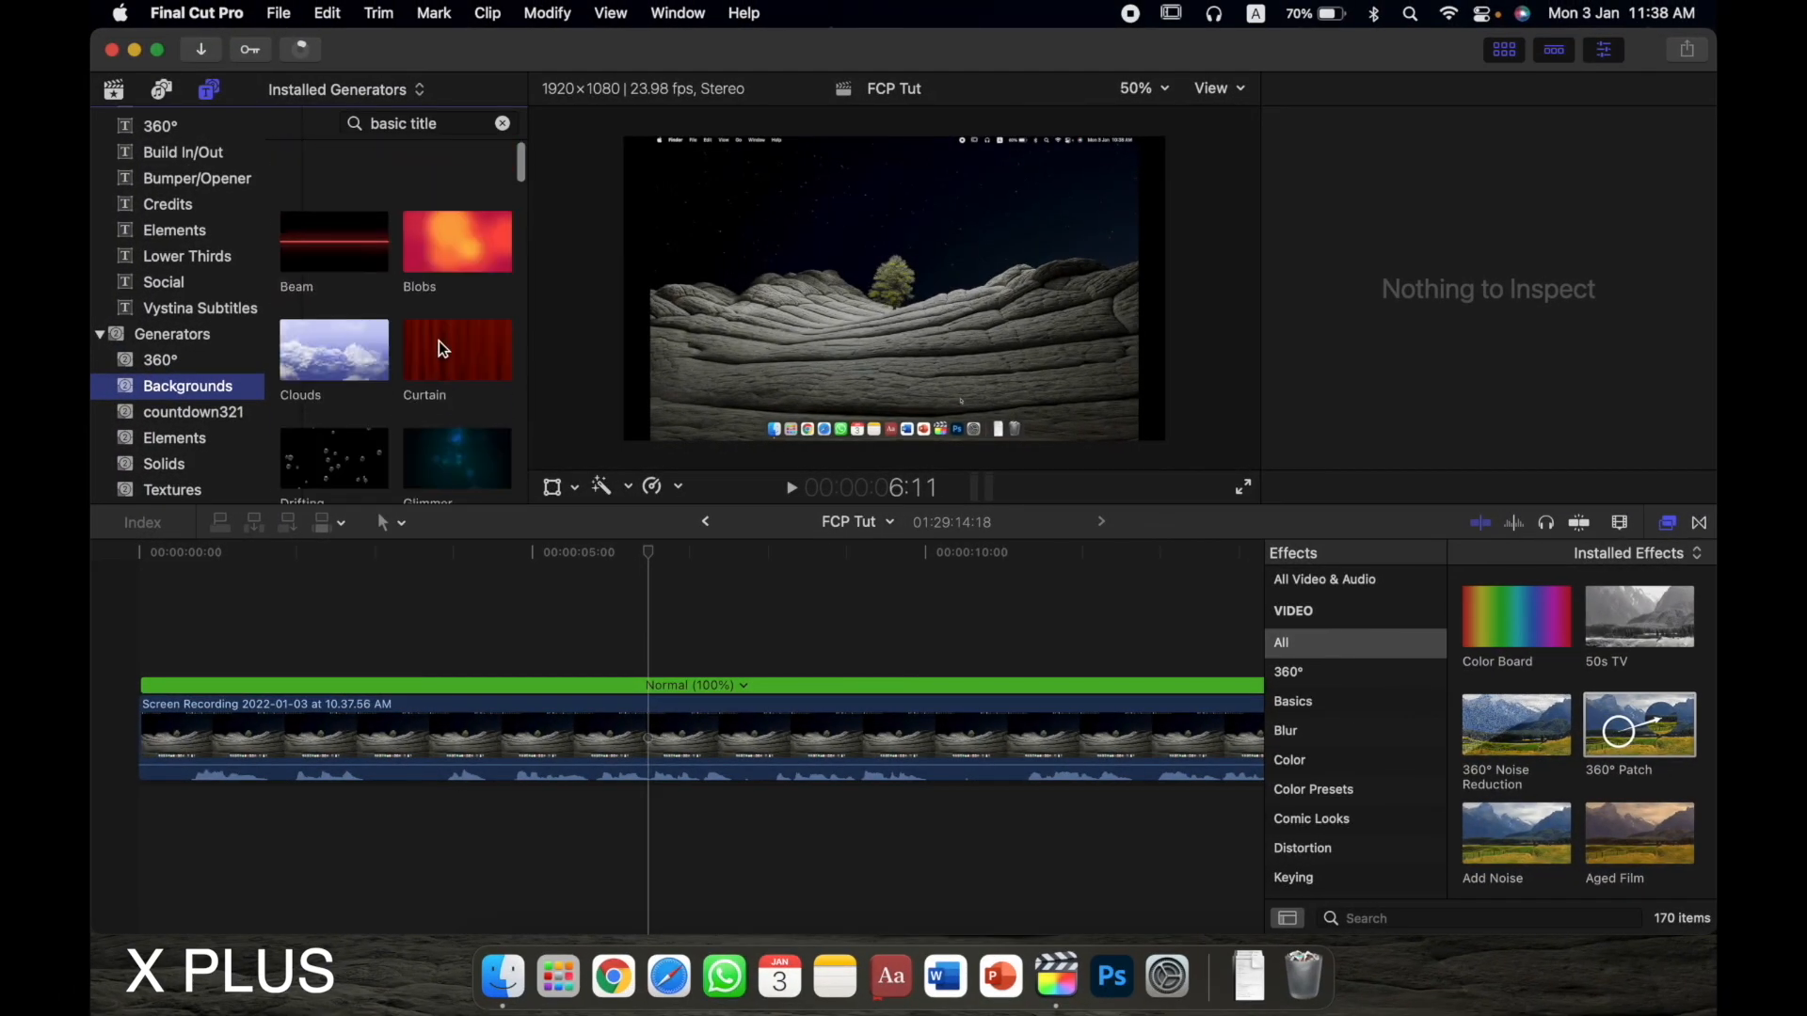
pyautogui.scroll(1, 213, 414)
# - Browse the Elements, Solids and Textures categories of the generators
pyautogui.click(205, 441)
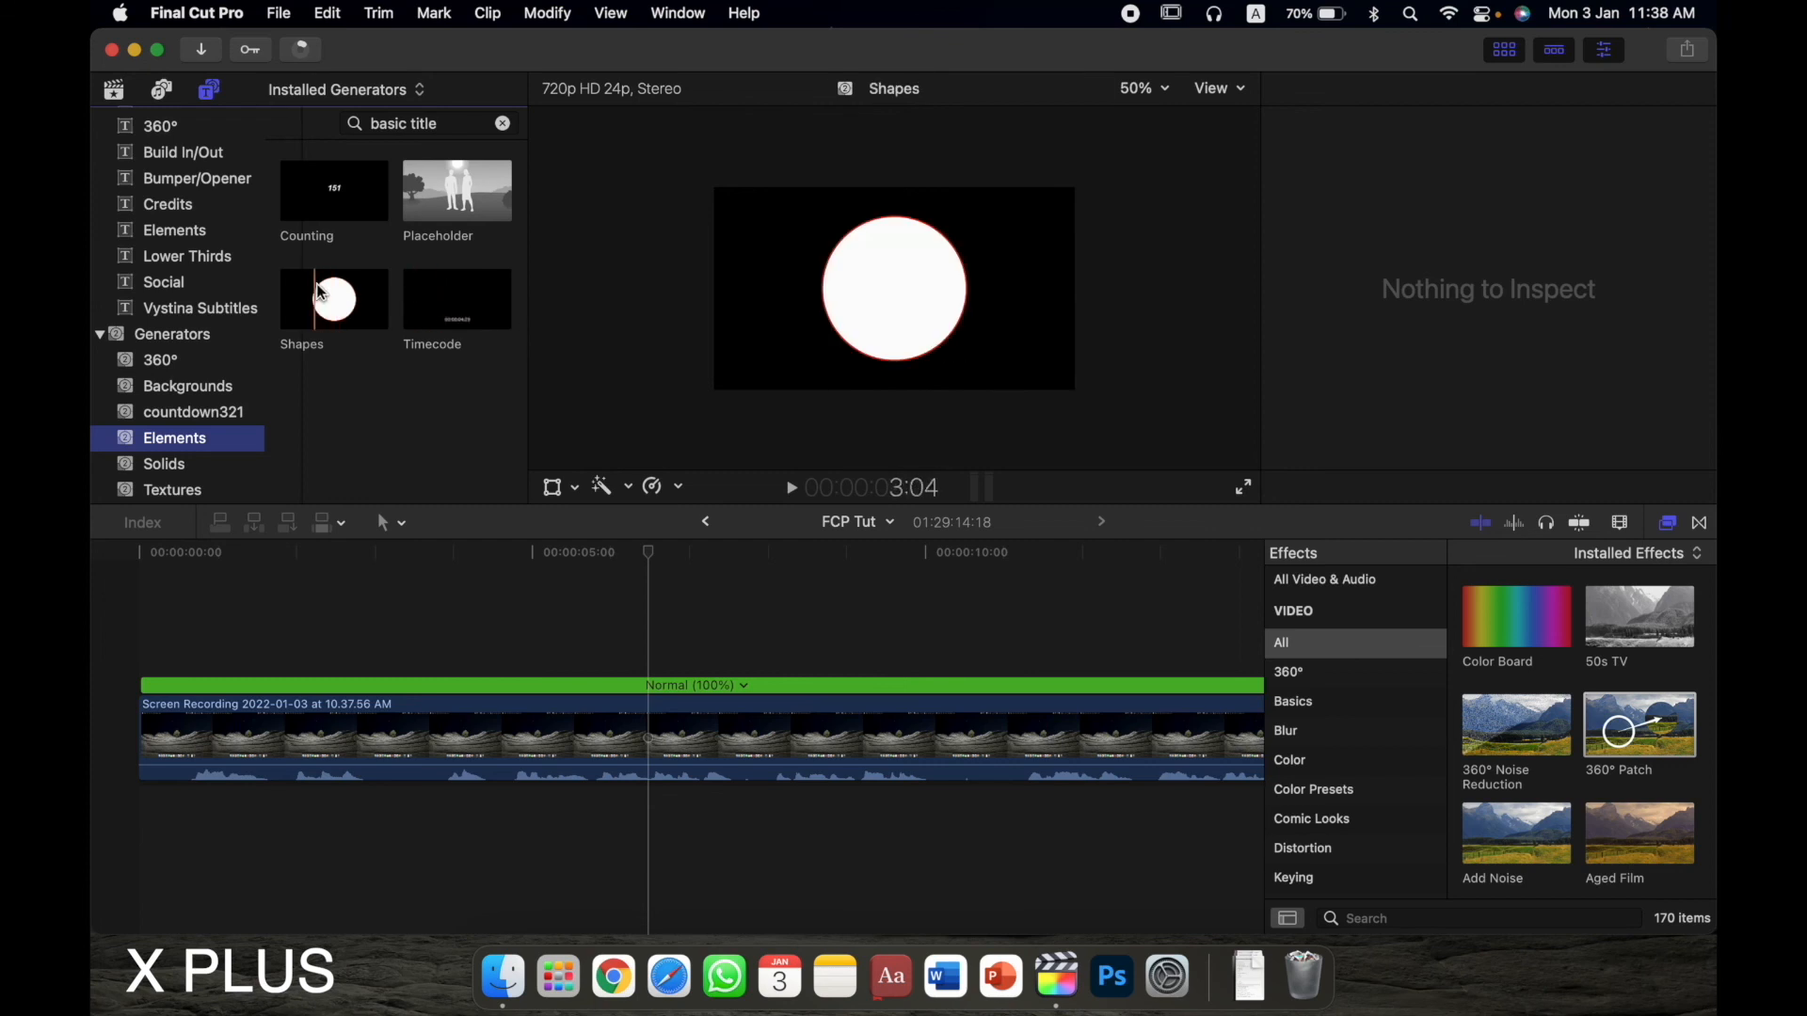
pyautogui.click(198, 468)
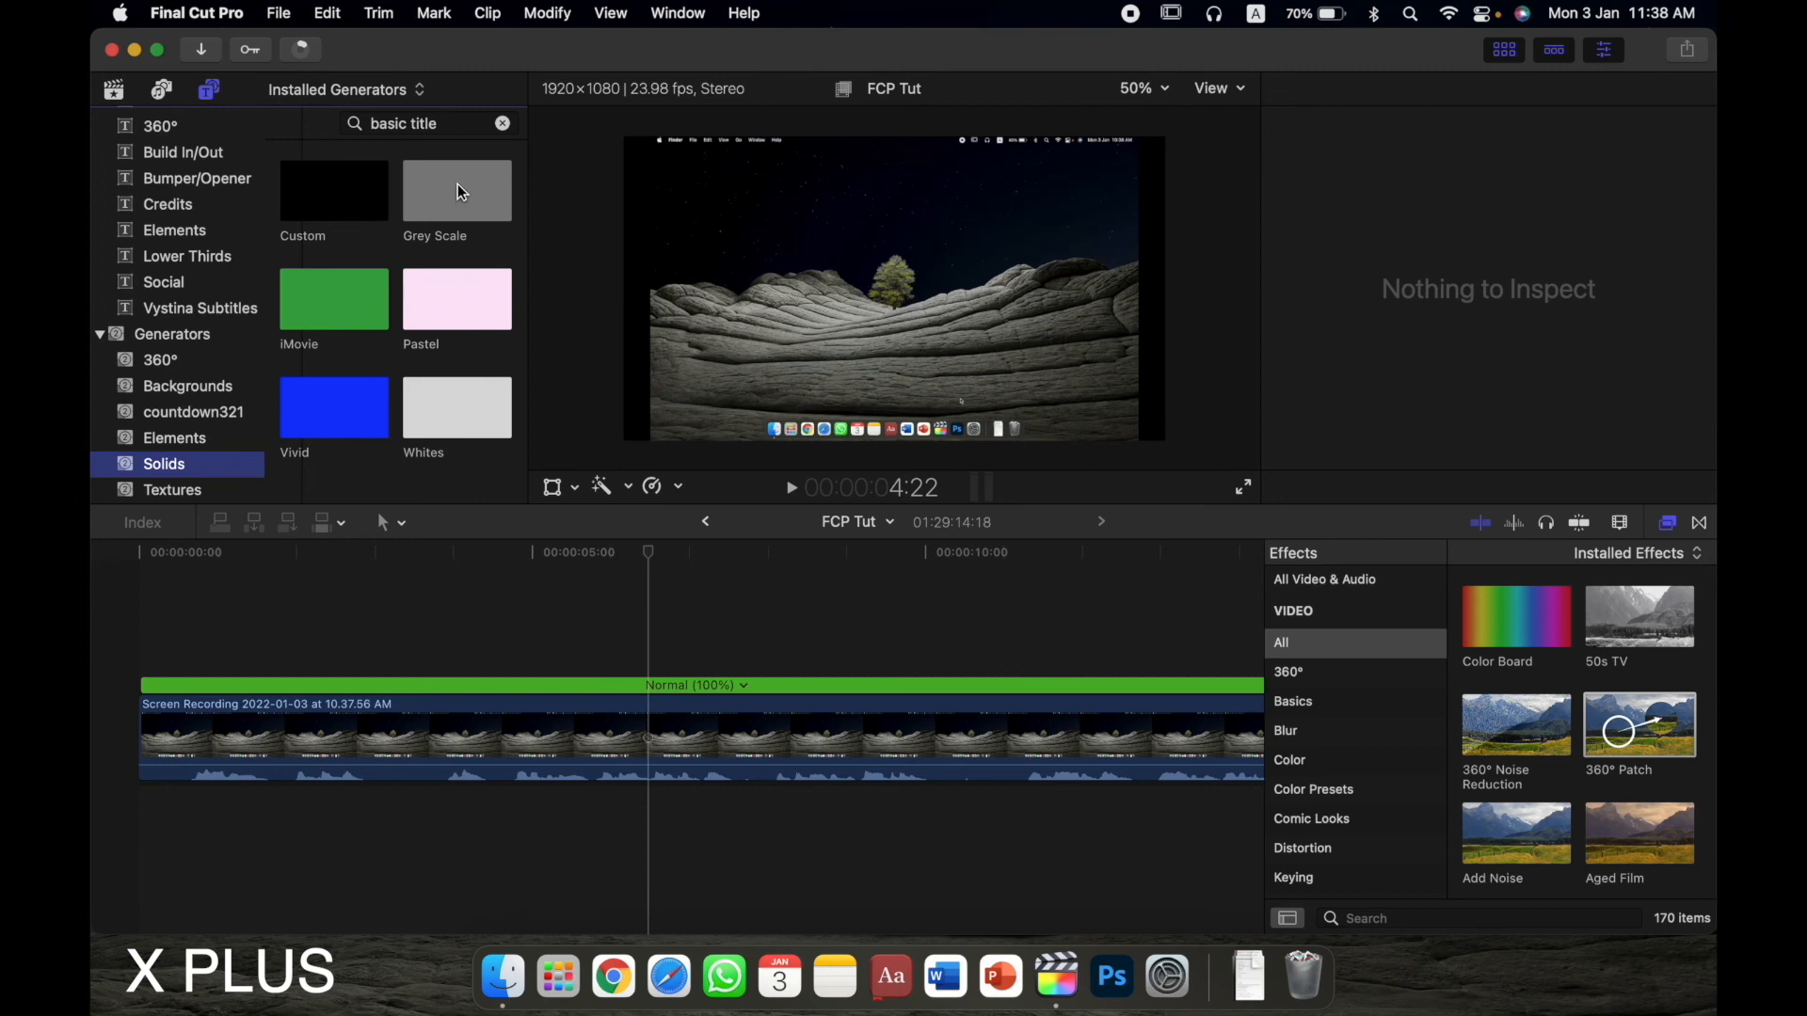
pyautogui.click(199, 493)
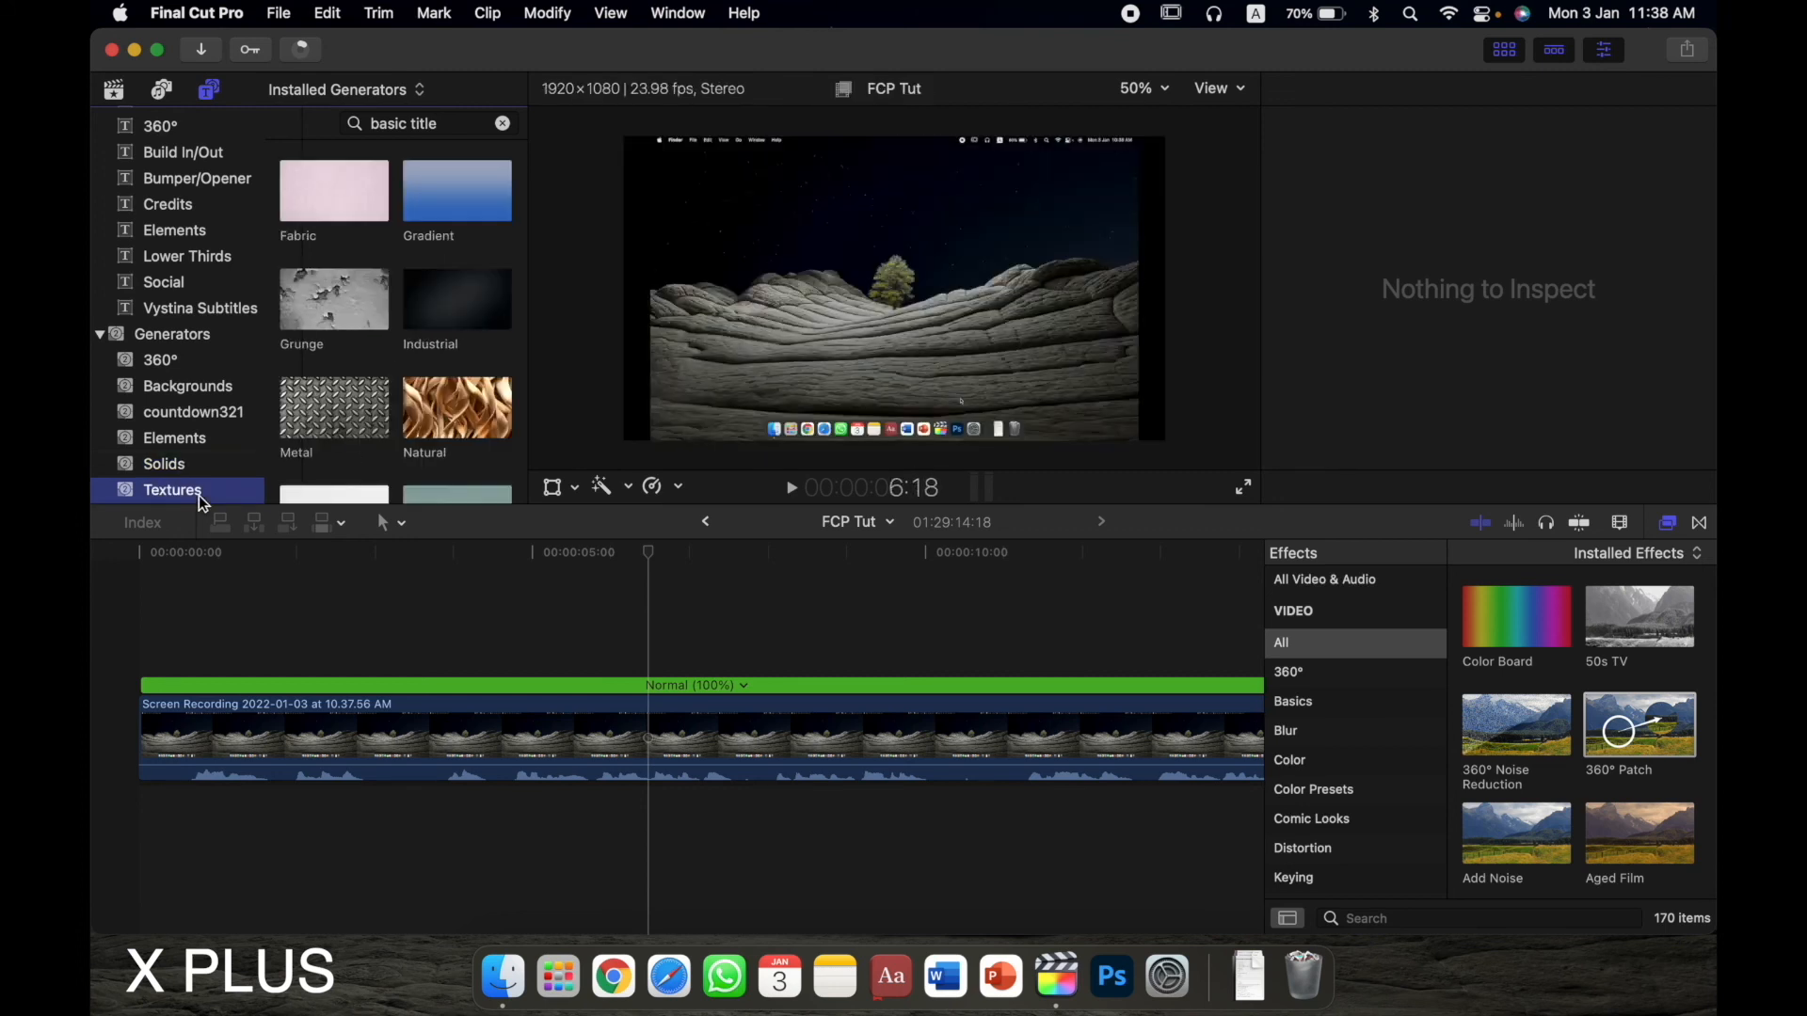
pyautogui.scroll(-3, 435, 340)
pyautogui.scroll(3, 435, 341)
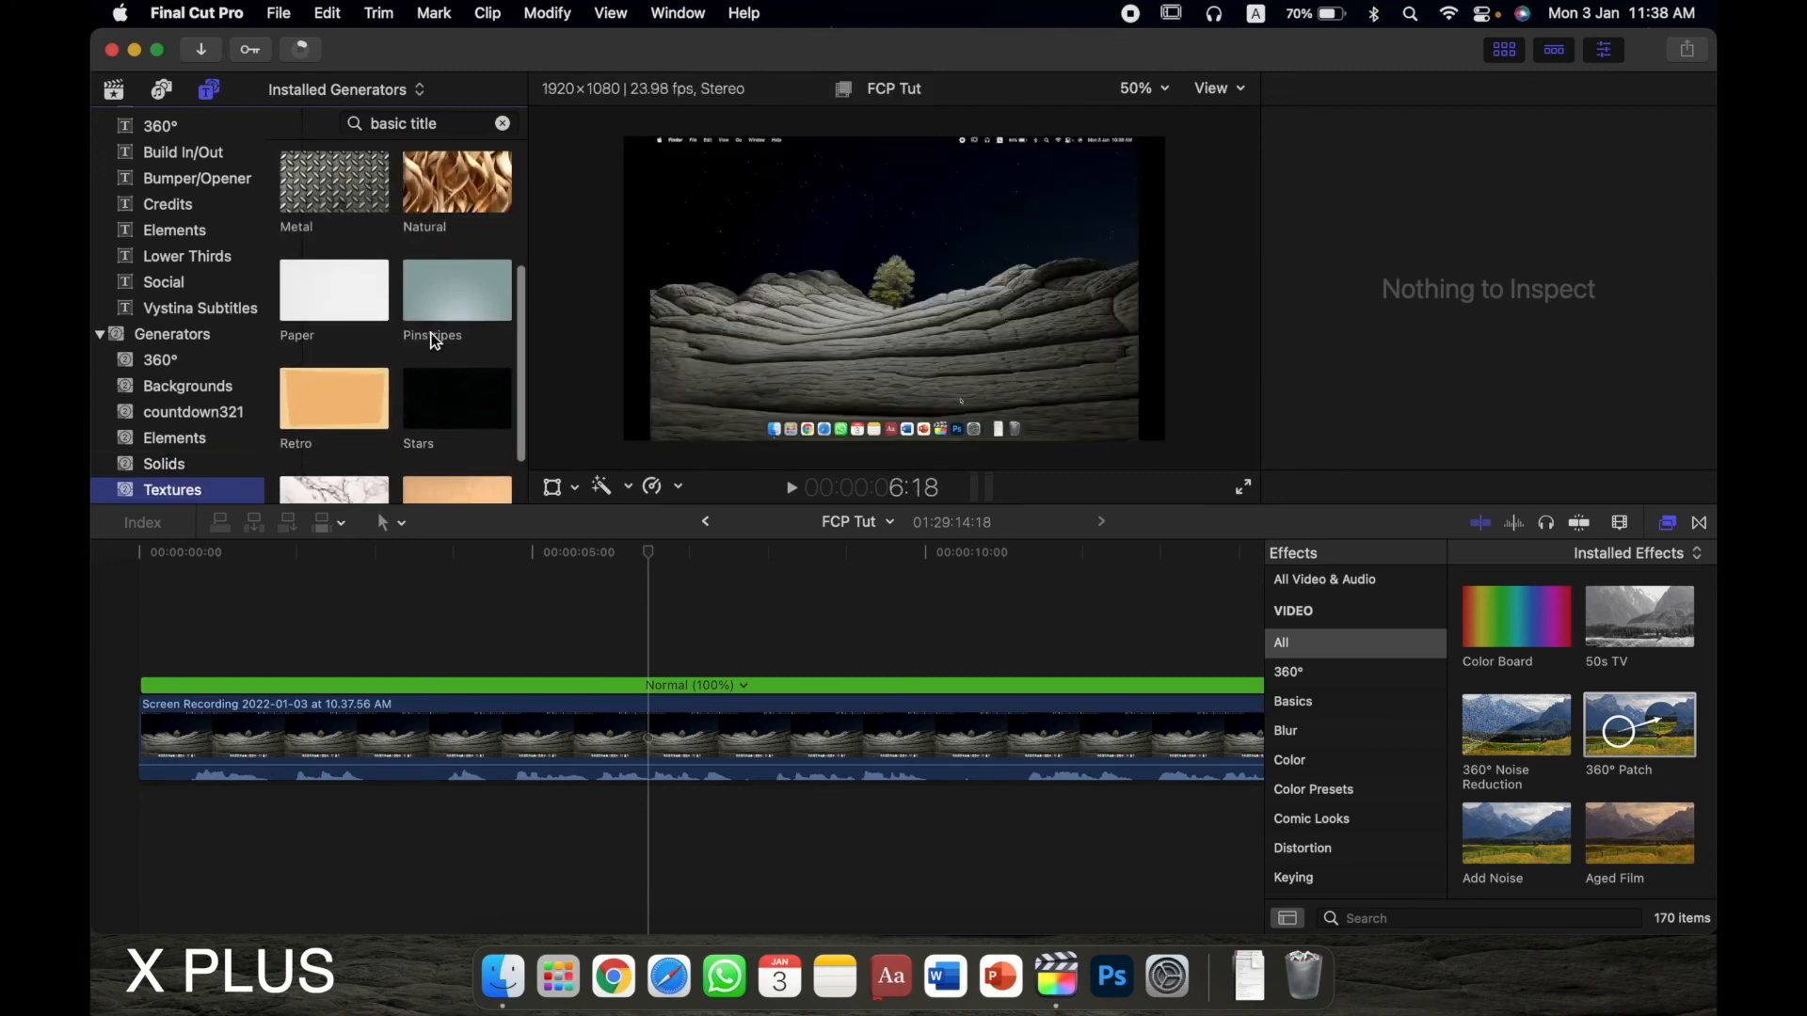
pyautogui.scroll(2, 425, 246)
pyautogui.scroll(3, 169, 236)
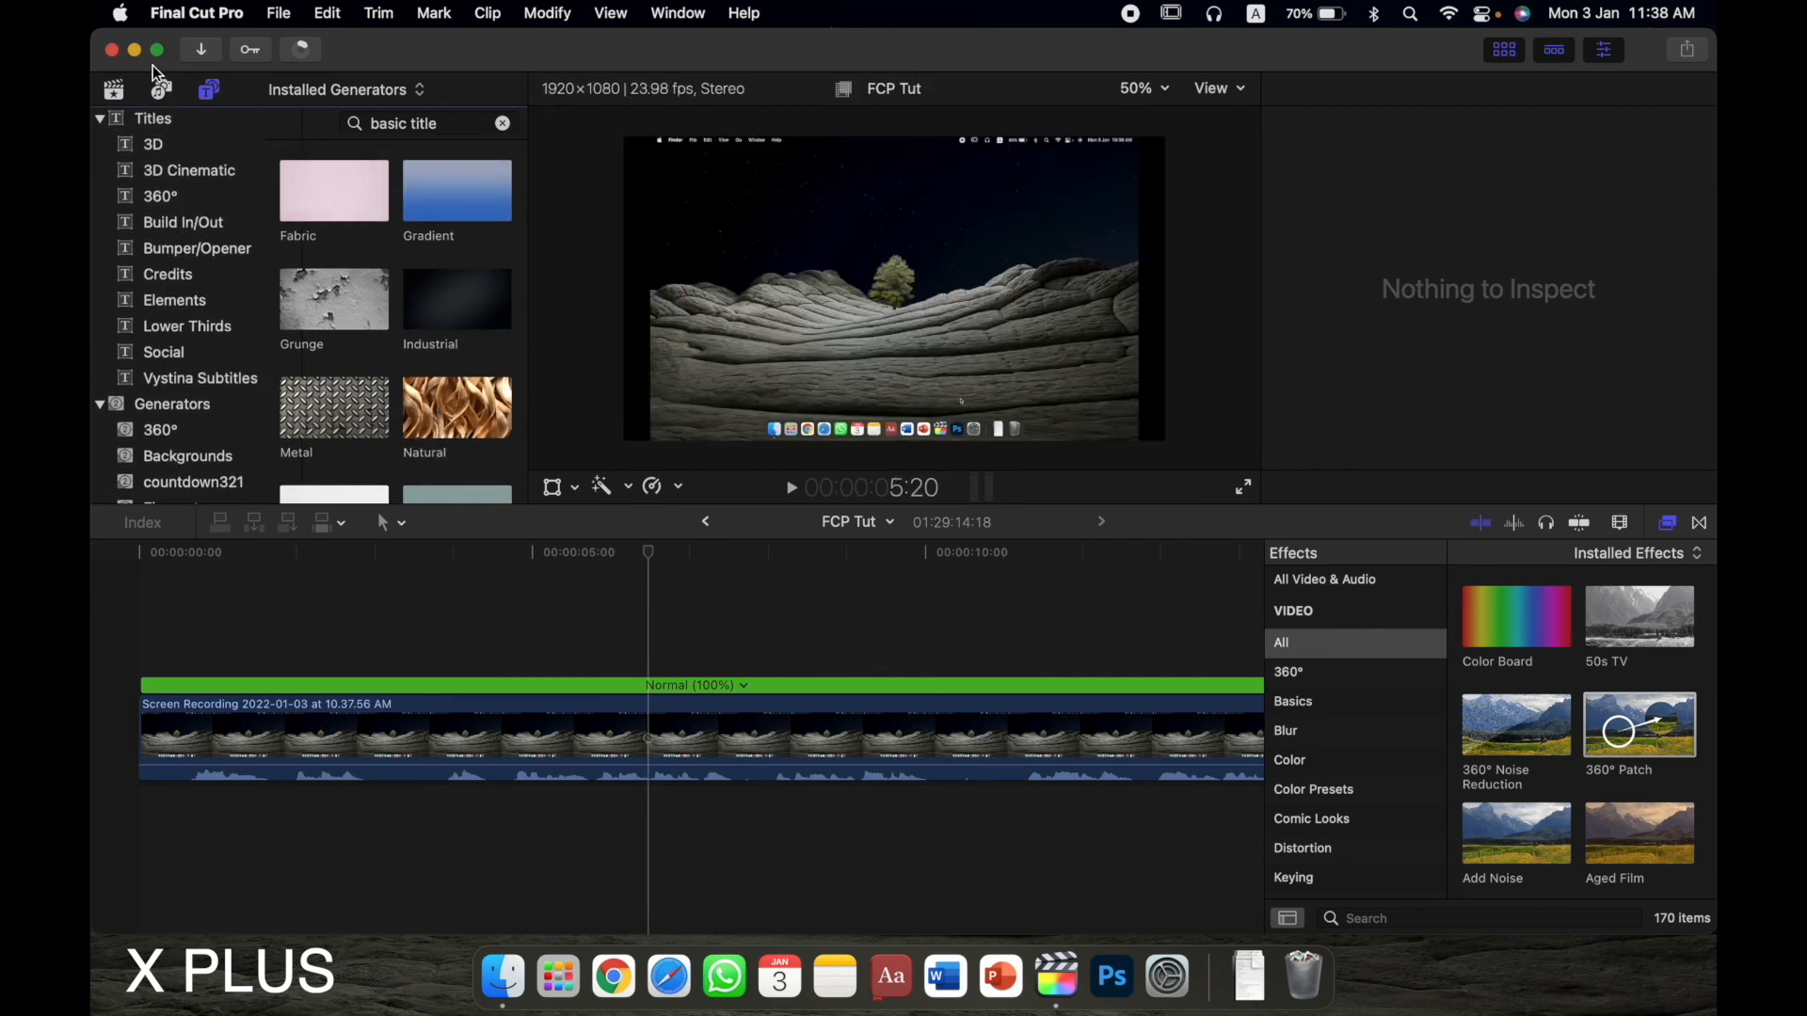
# - Look through the Photos, Music and Sound Effects sources available for the project
pyautogui.click(166, 91)
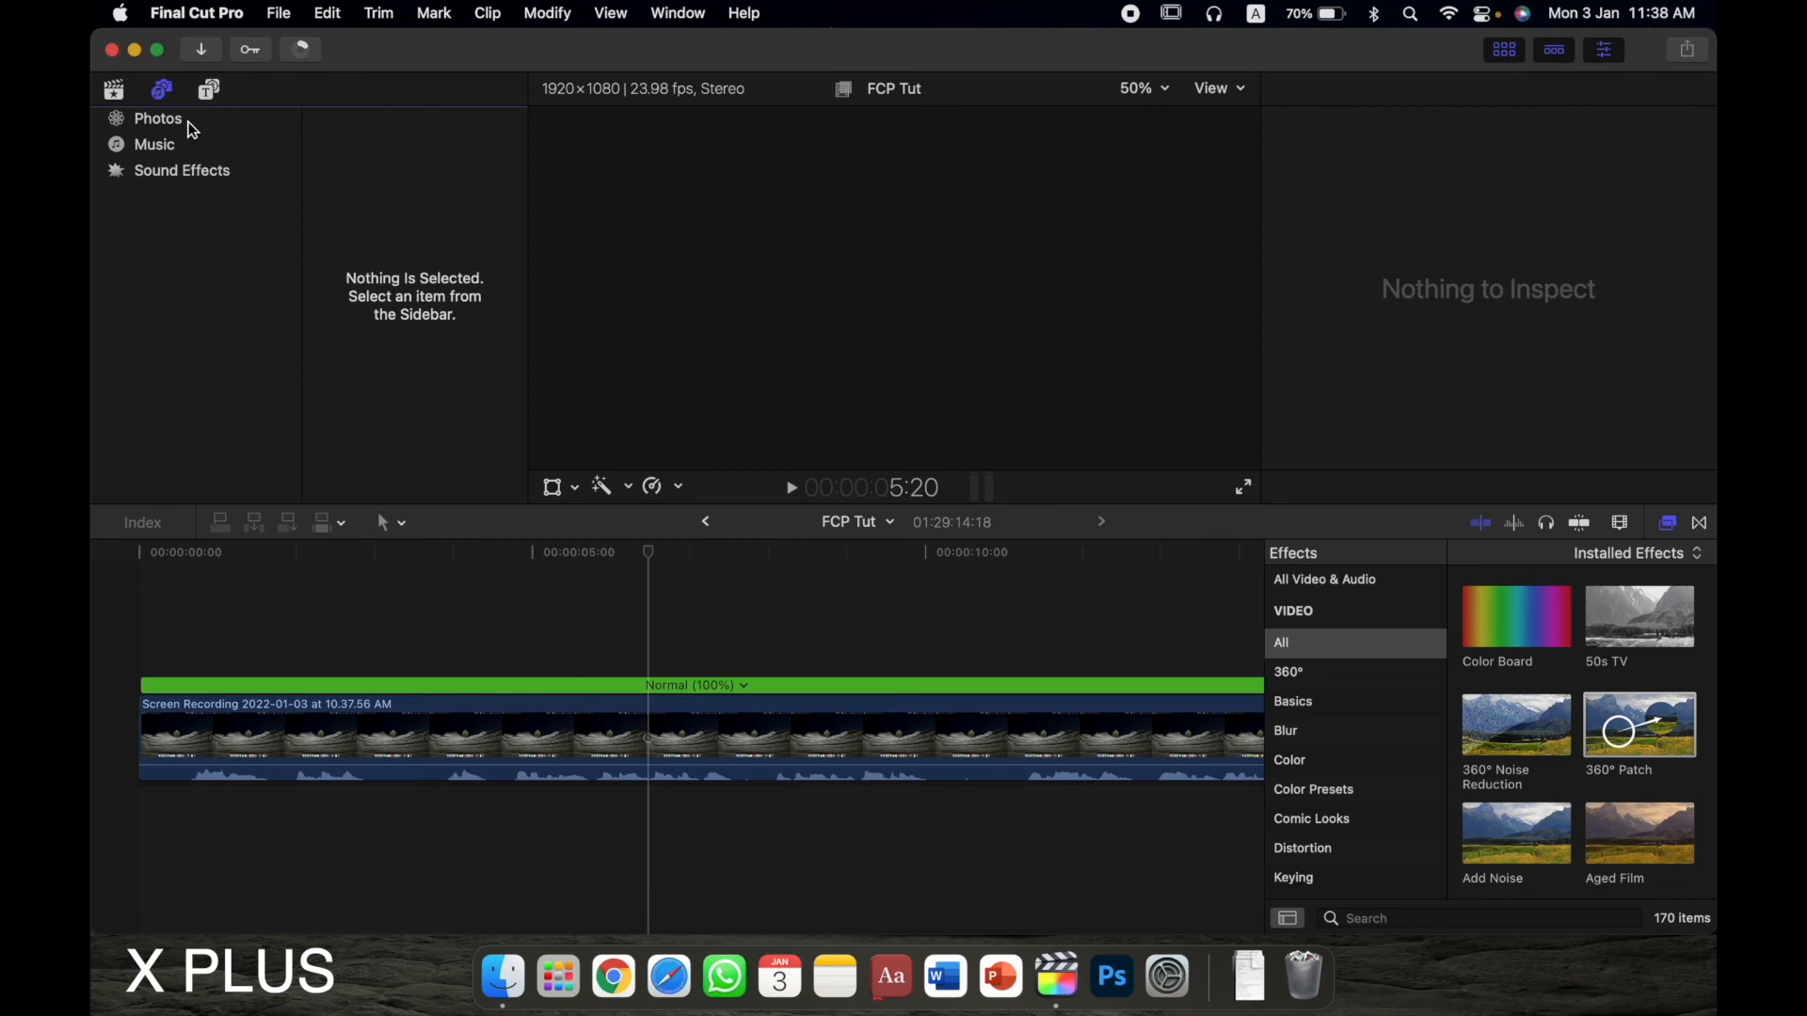
pyautogui.click(190, 123)
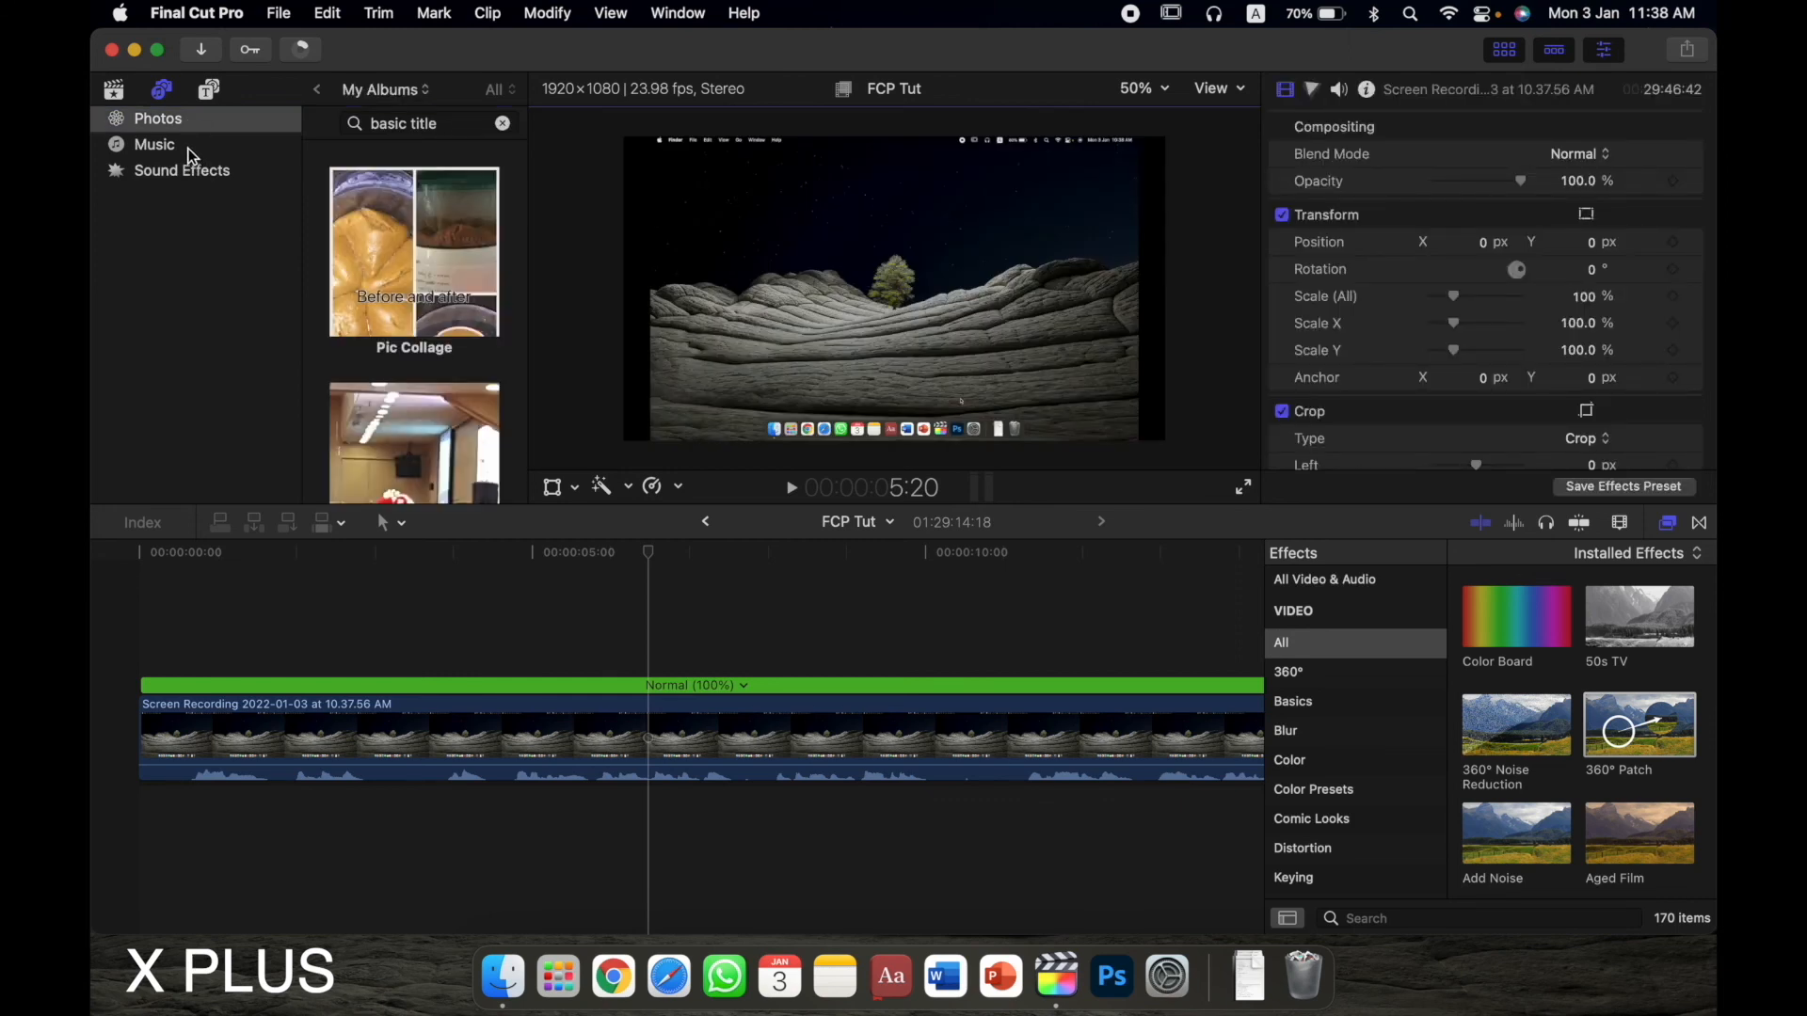
pyautogui.click(189, 148)
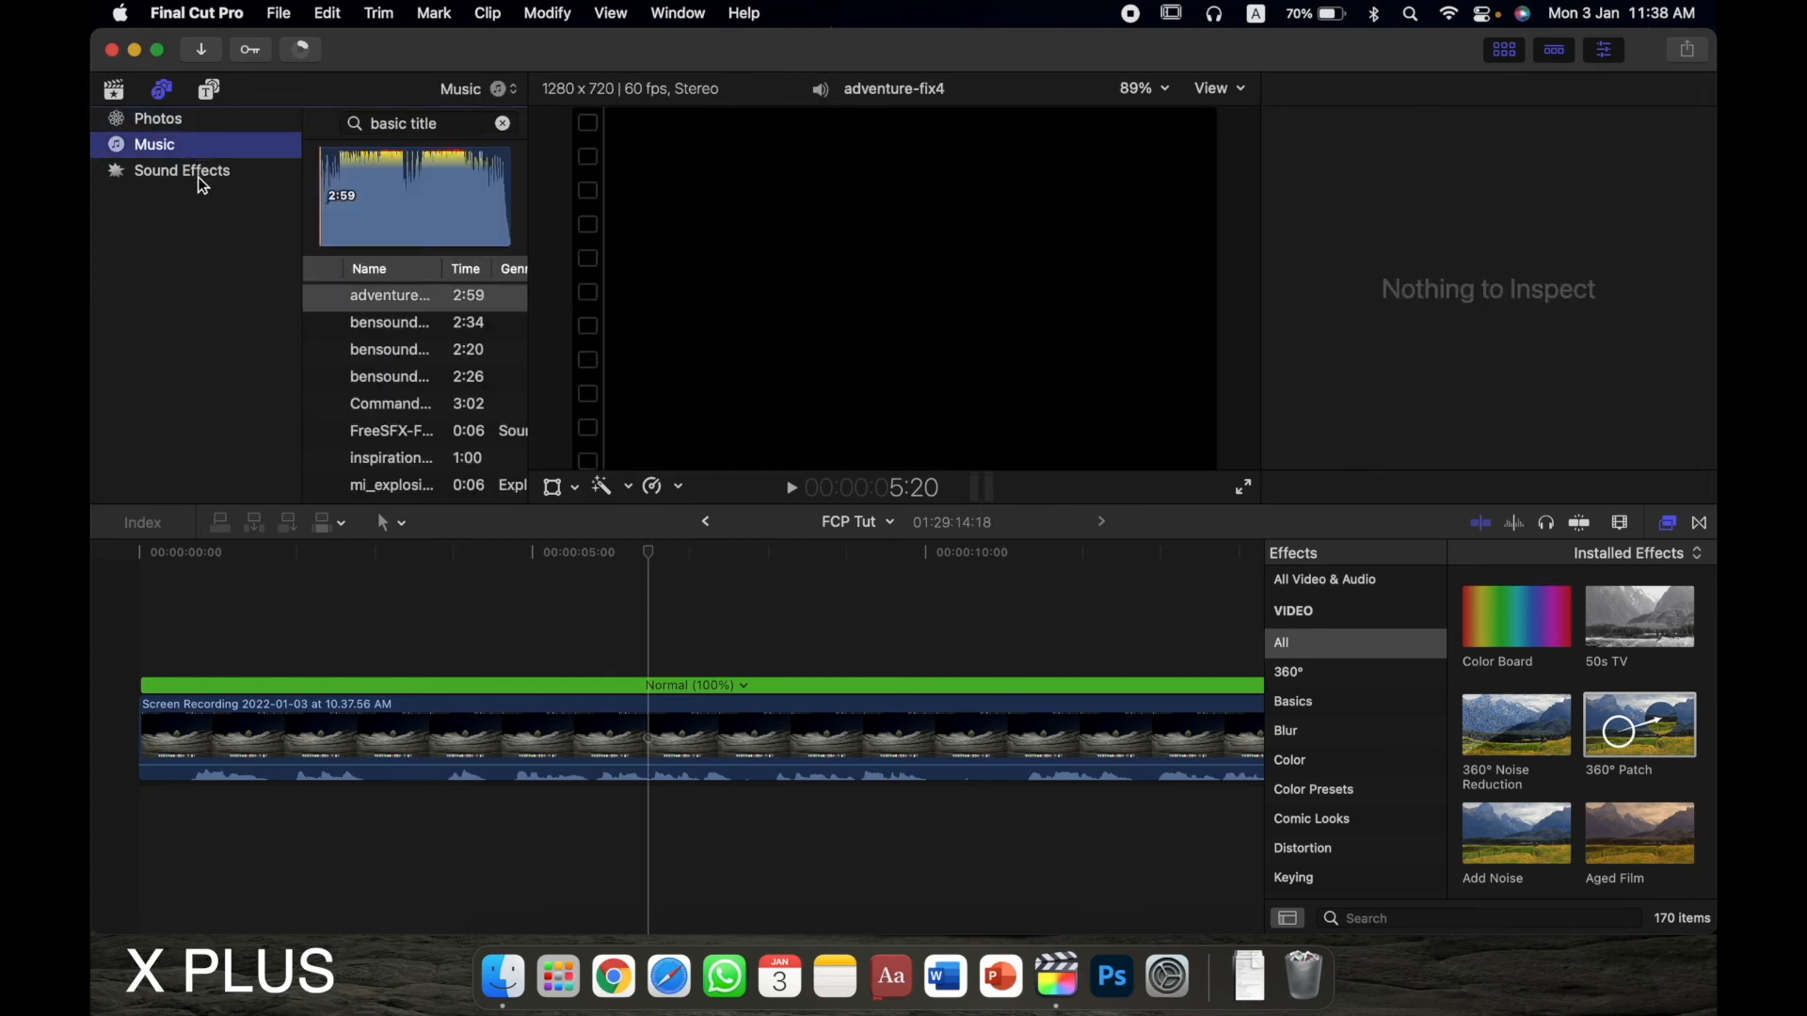
pyautogui.click(202, 184)
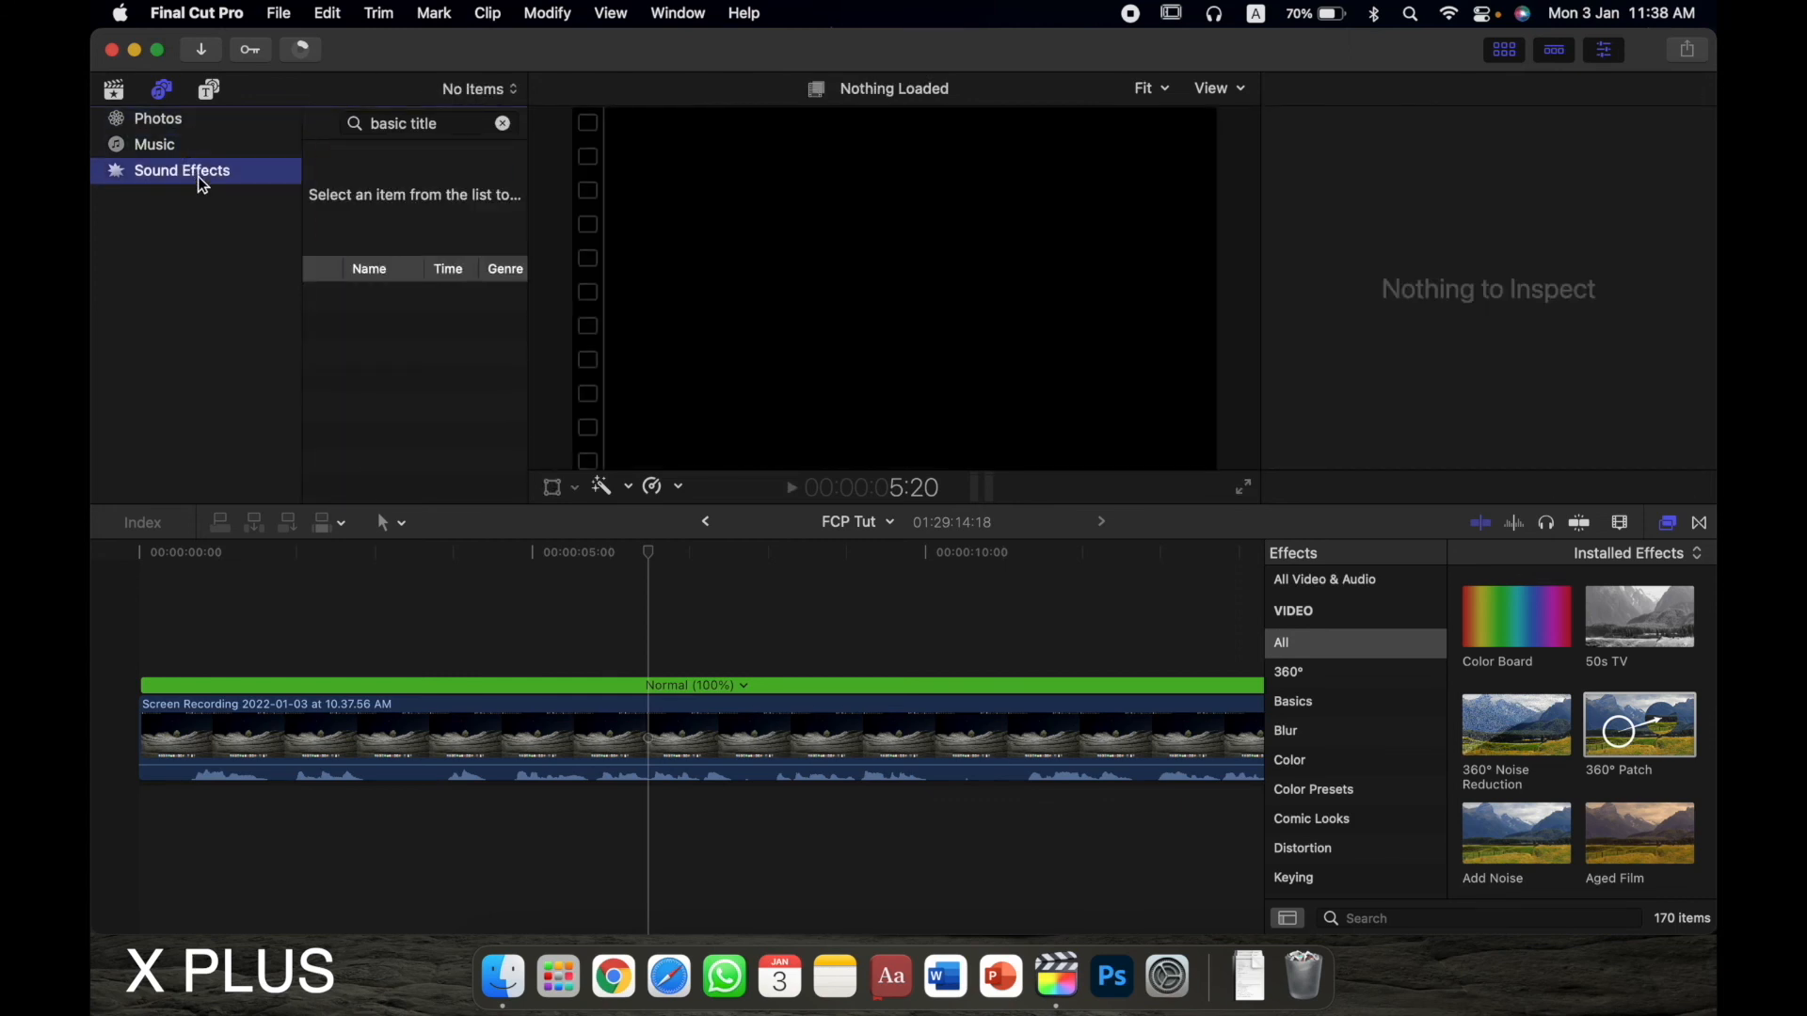
# - Return to the 8-3-21 event's media, check the 3 Jan 2022 screen recording, and go back to the FCP Tut timeline
pyautogui.click(115, 90)
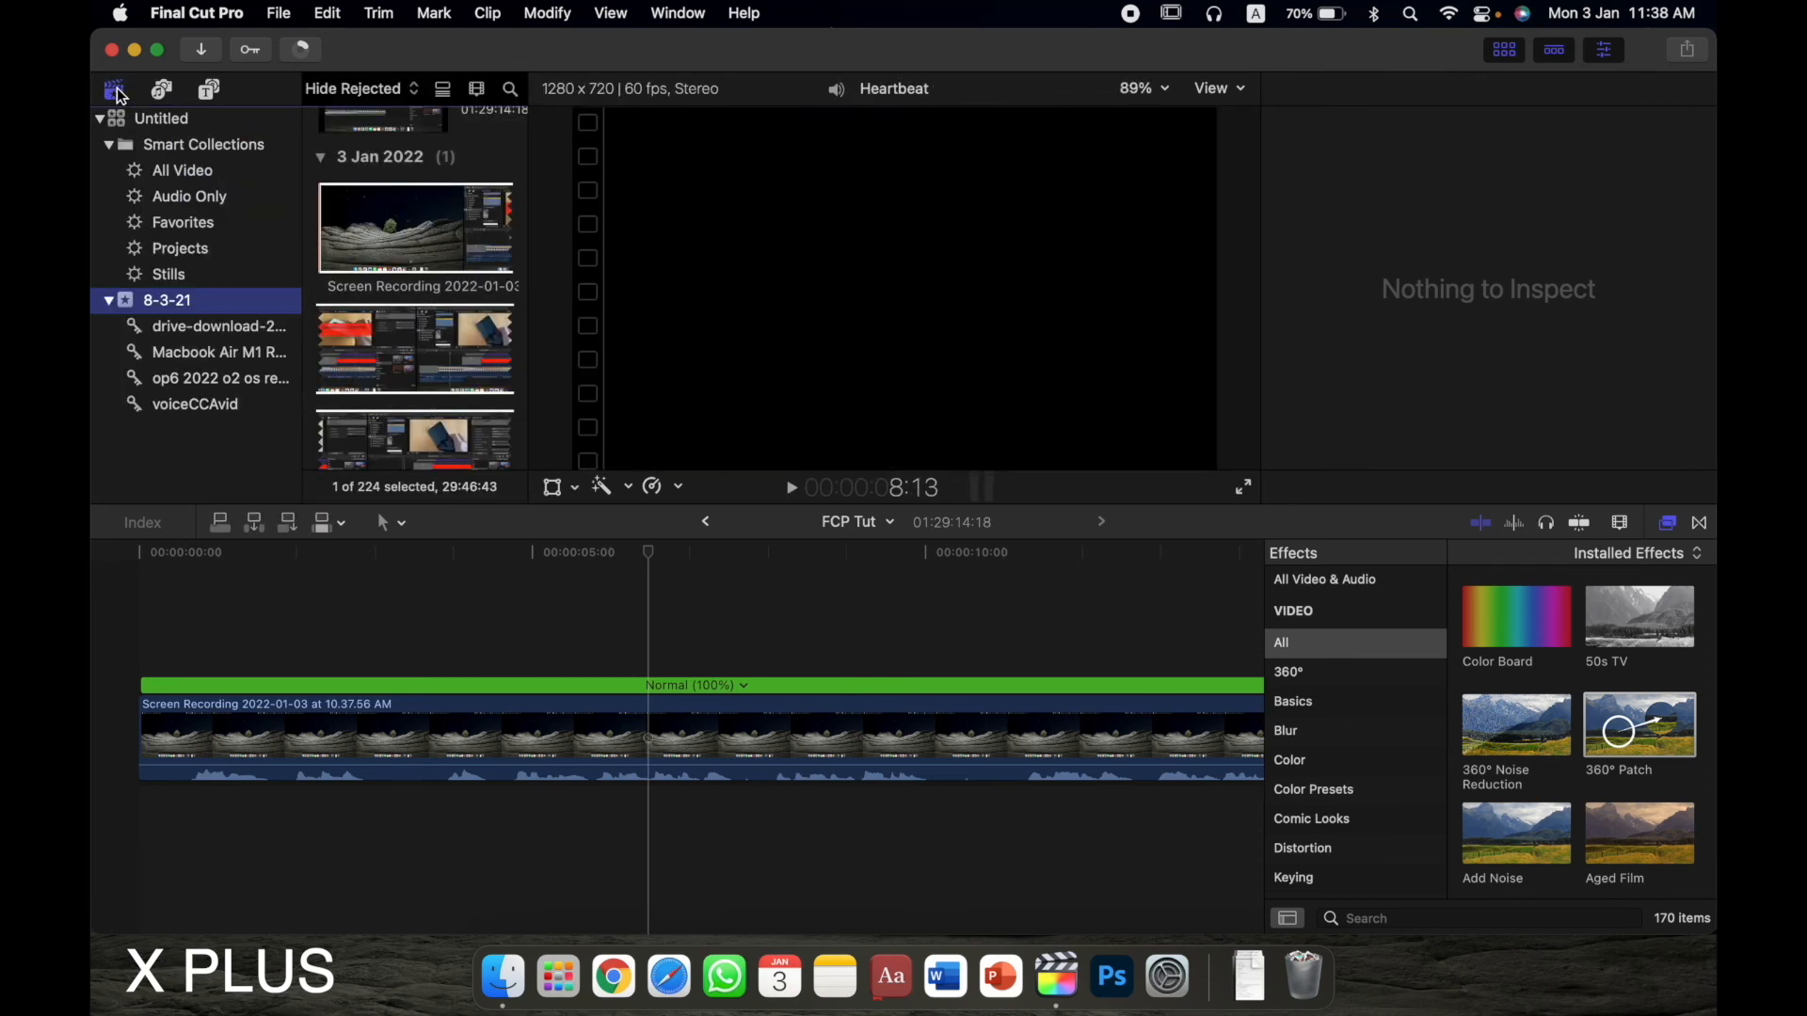
pyautogui.click(436, 206)
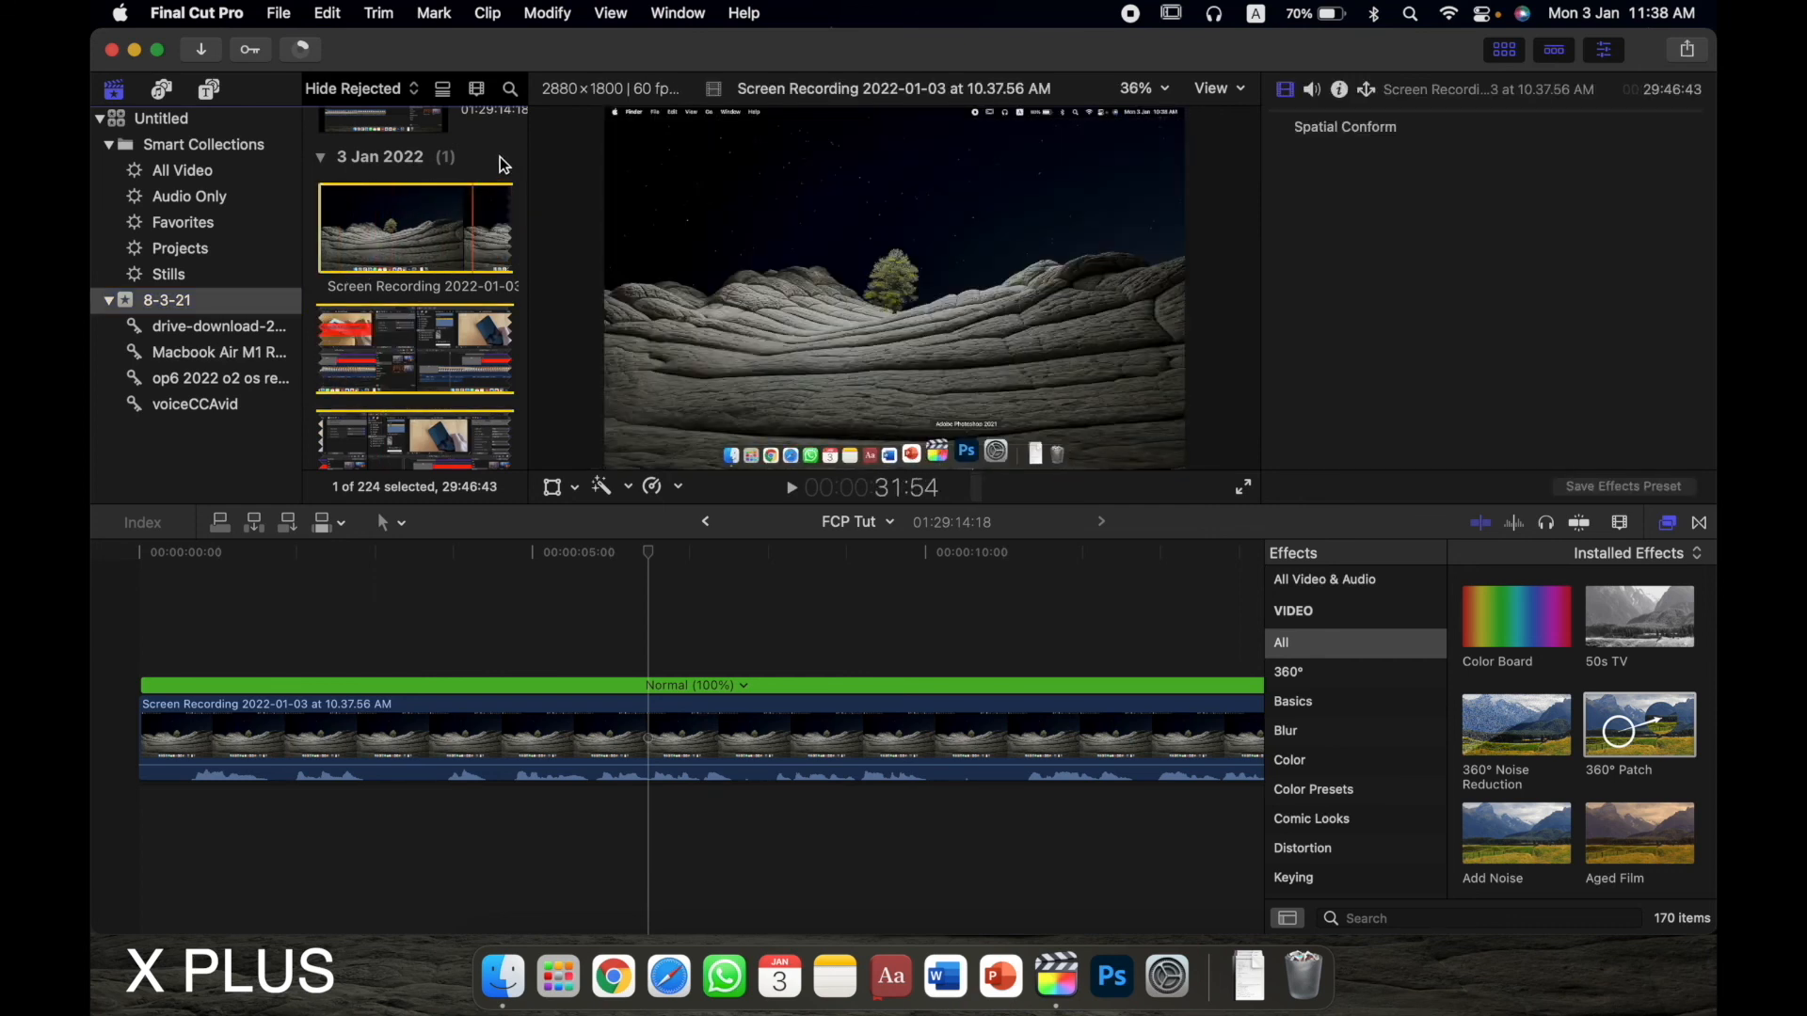
pyautogui.click(362, 635)
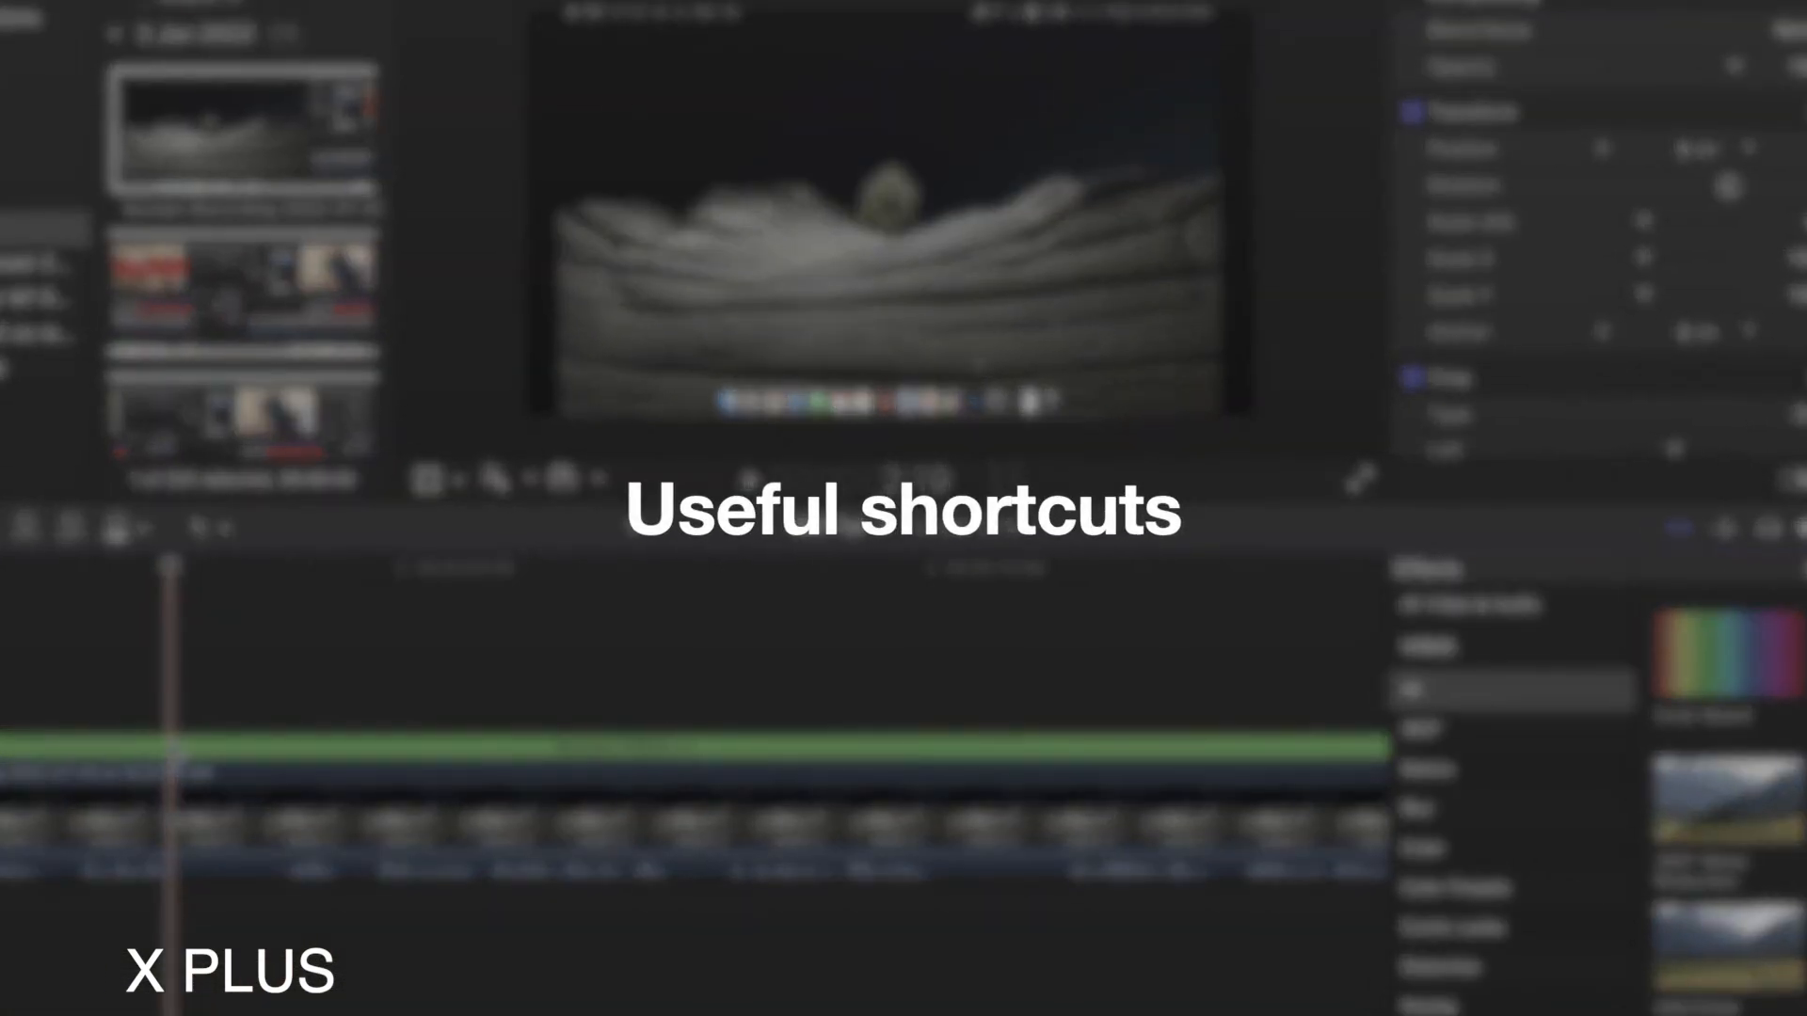
# - Add a caption reading "This is a caption" above the screen recording at 3:11, and play that section to preview it
pyautogui.click(174, 708)
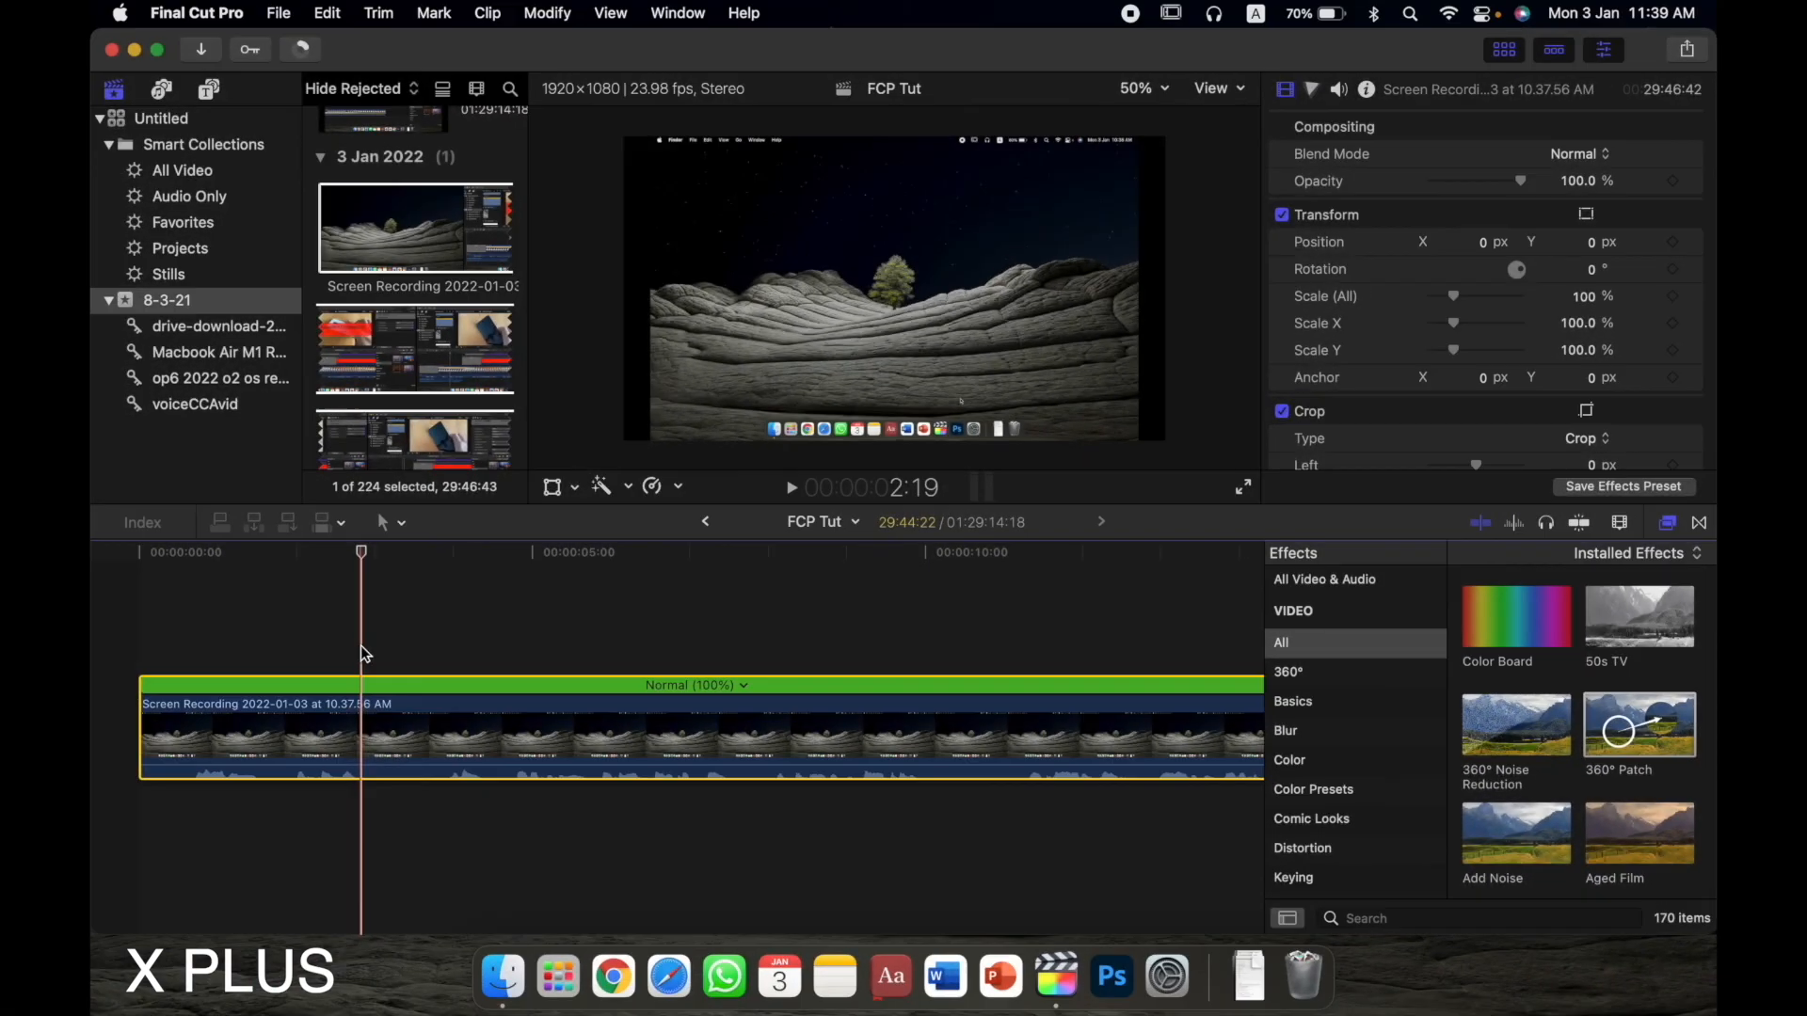
pyautogui.hotkey('alt', 'c')
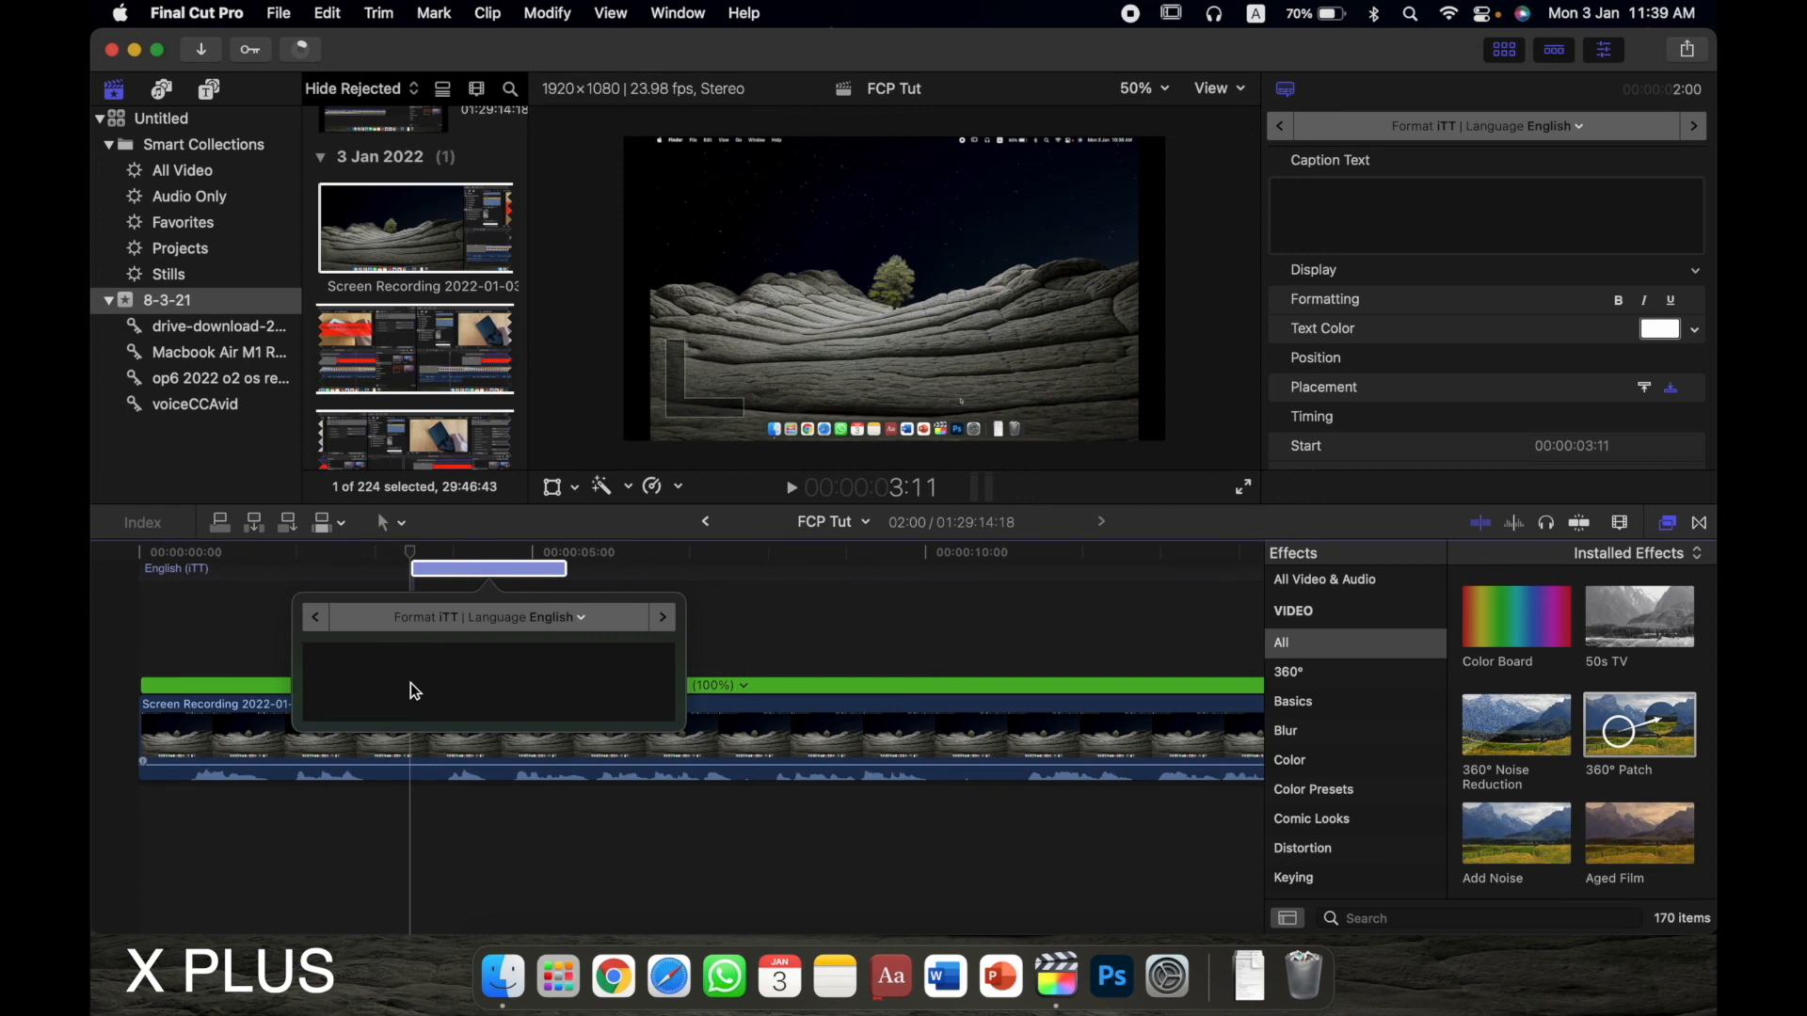
pyautogui.write('This is a caption')
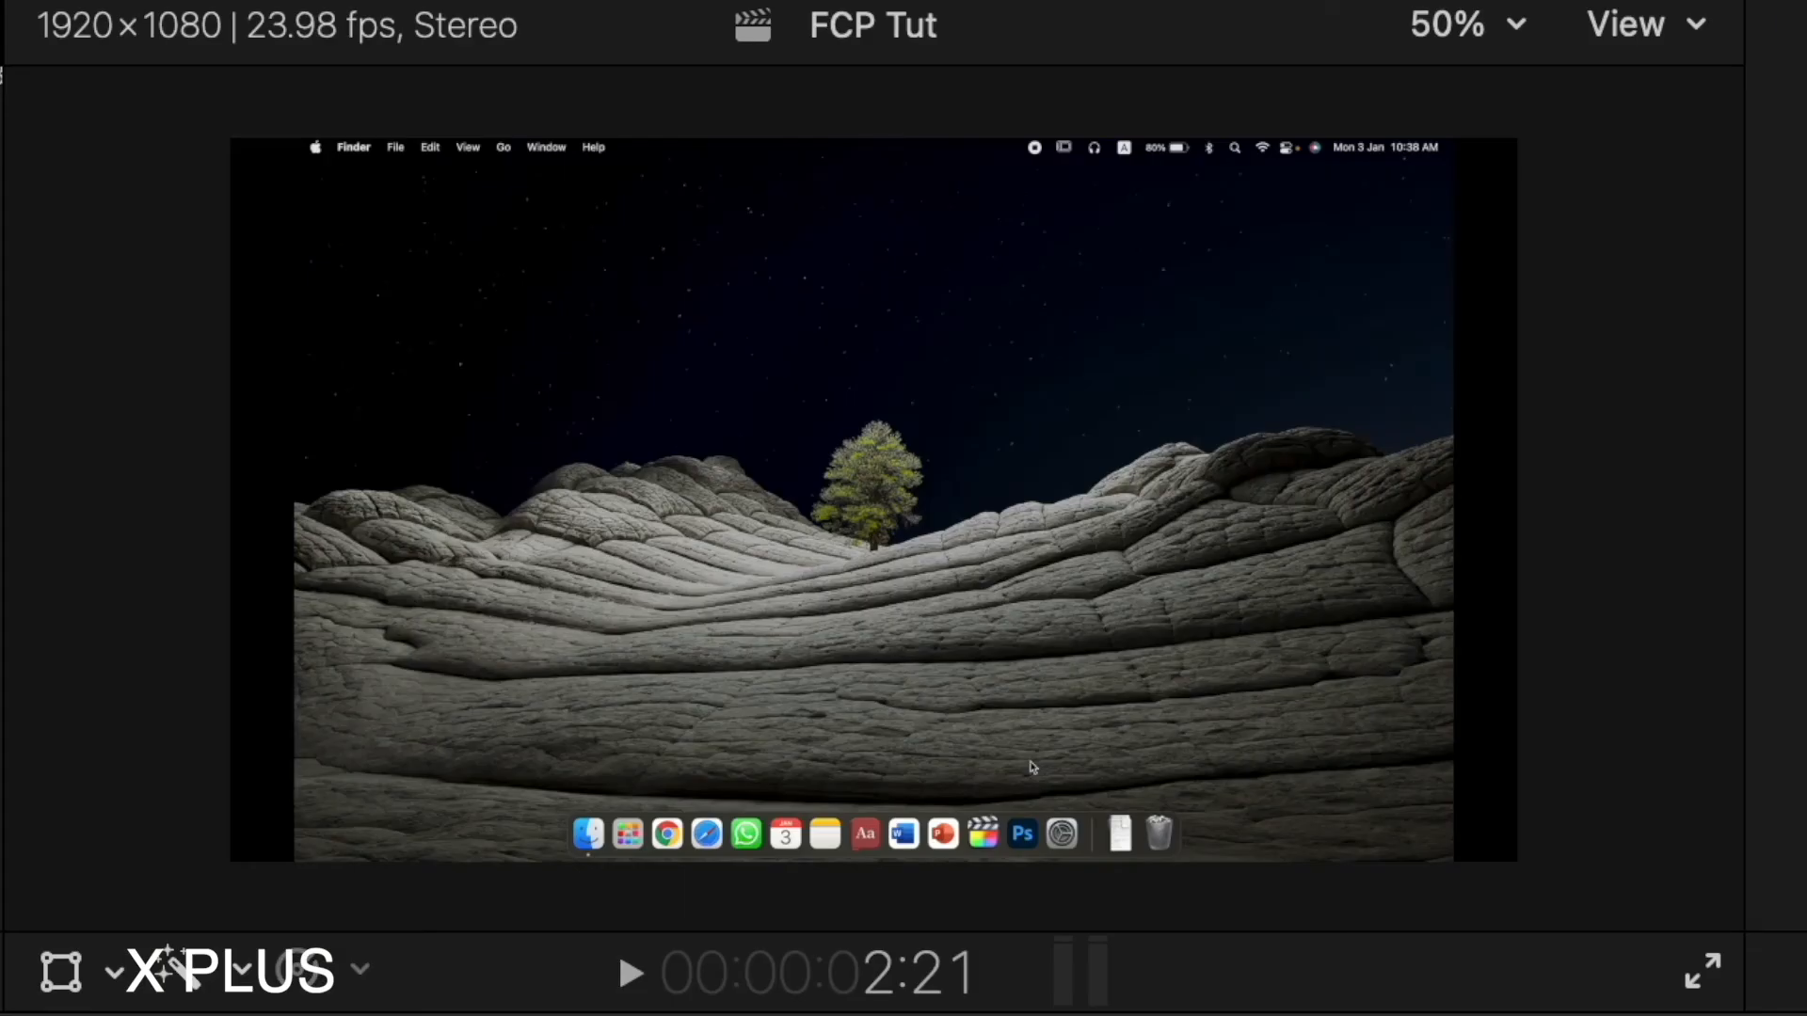
pyautogui.press('space')
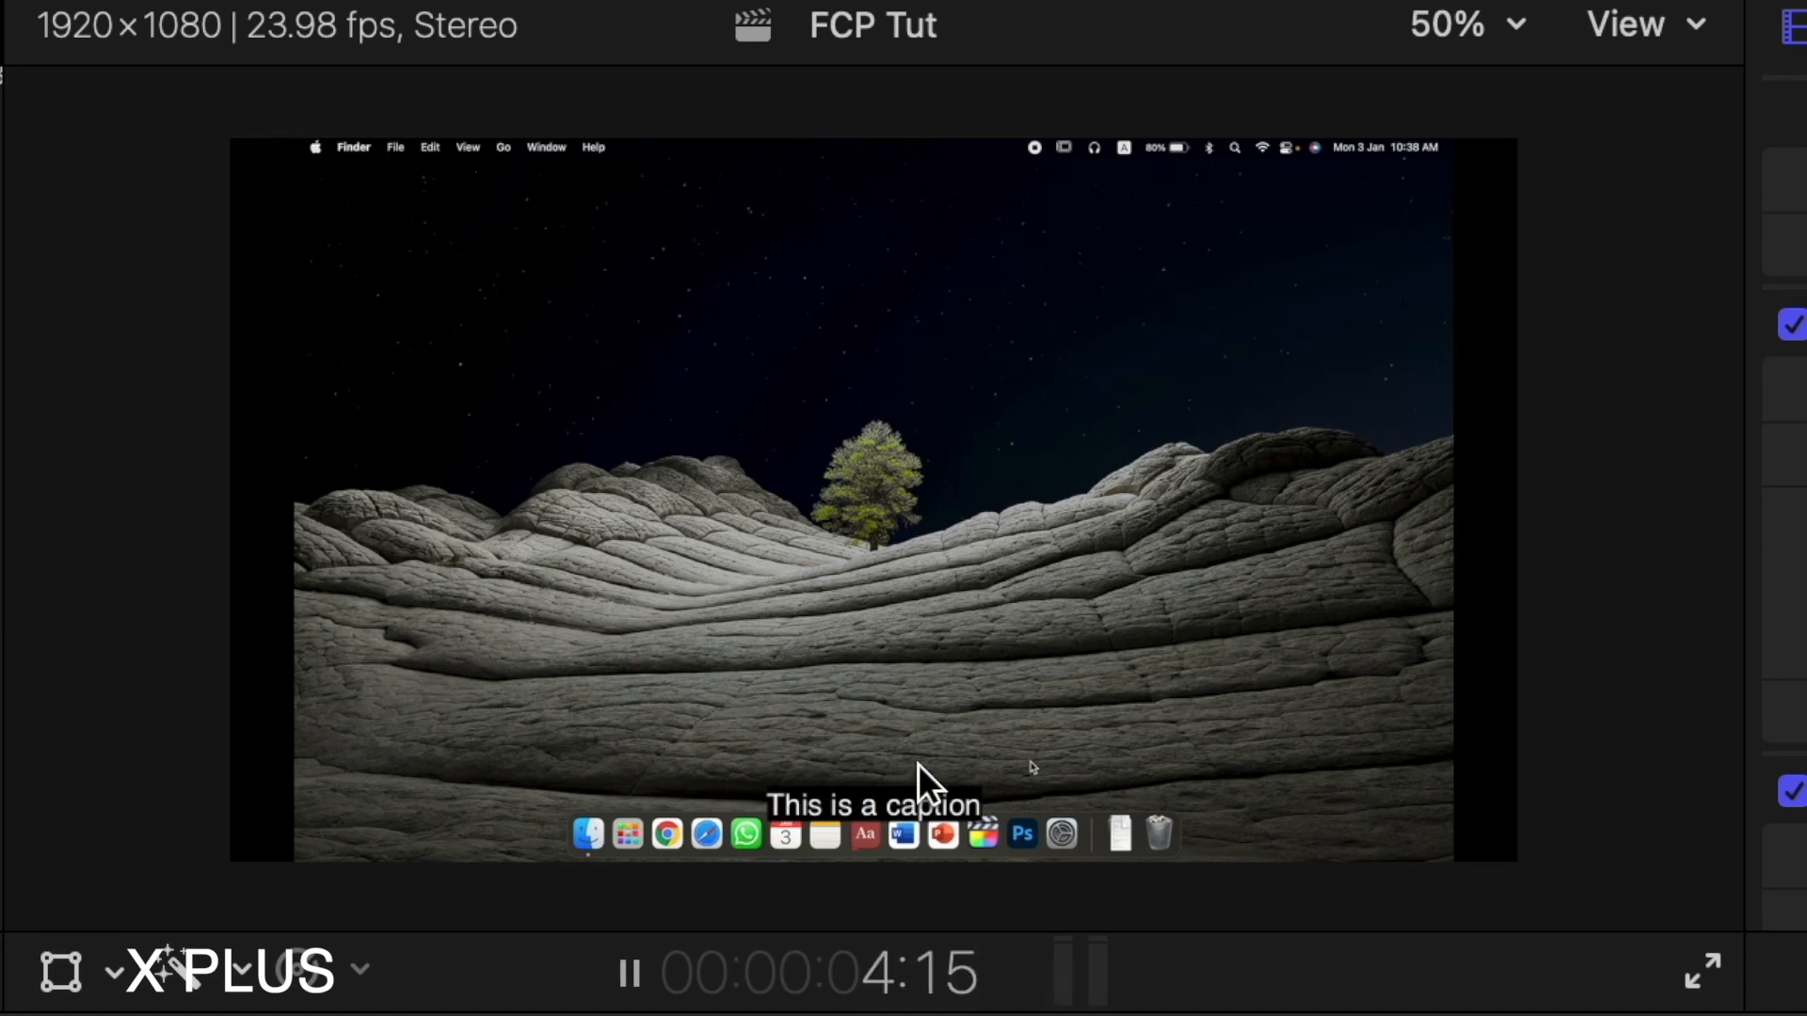
pyautogui.press('space')
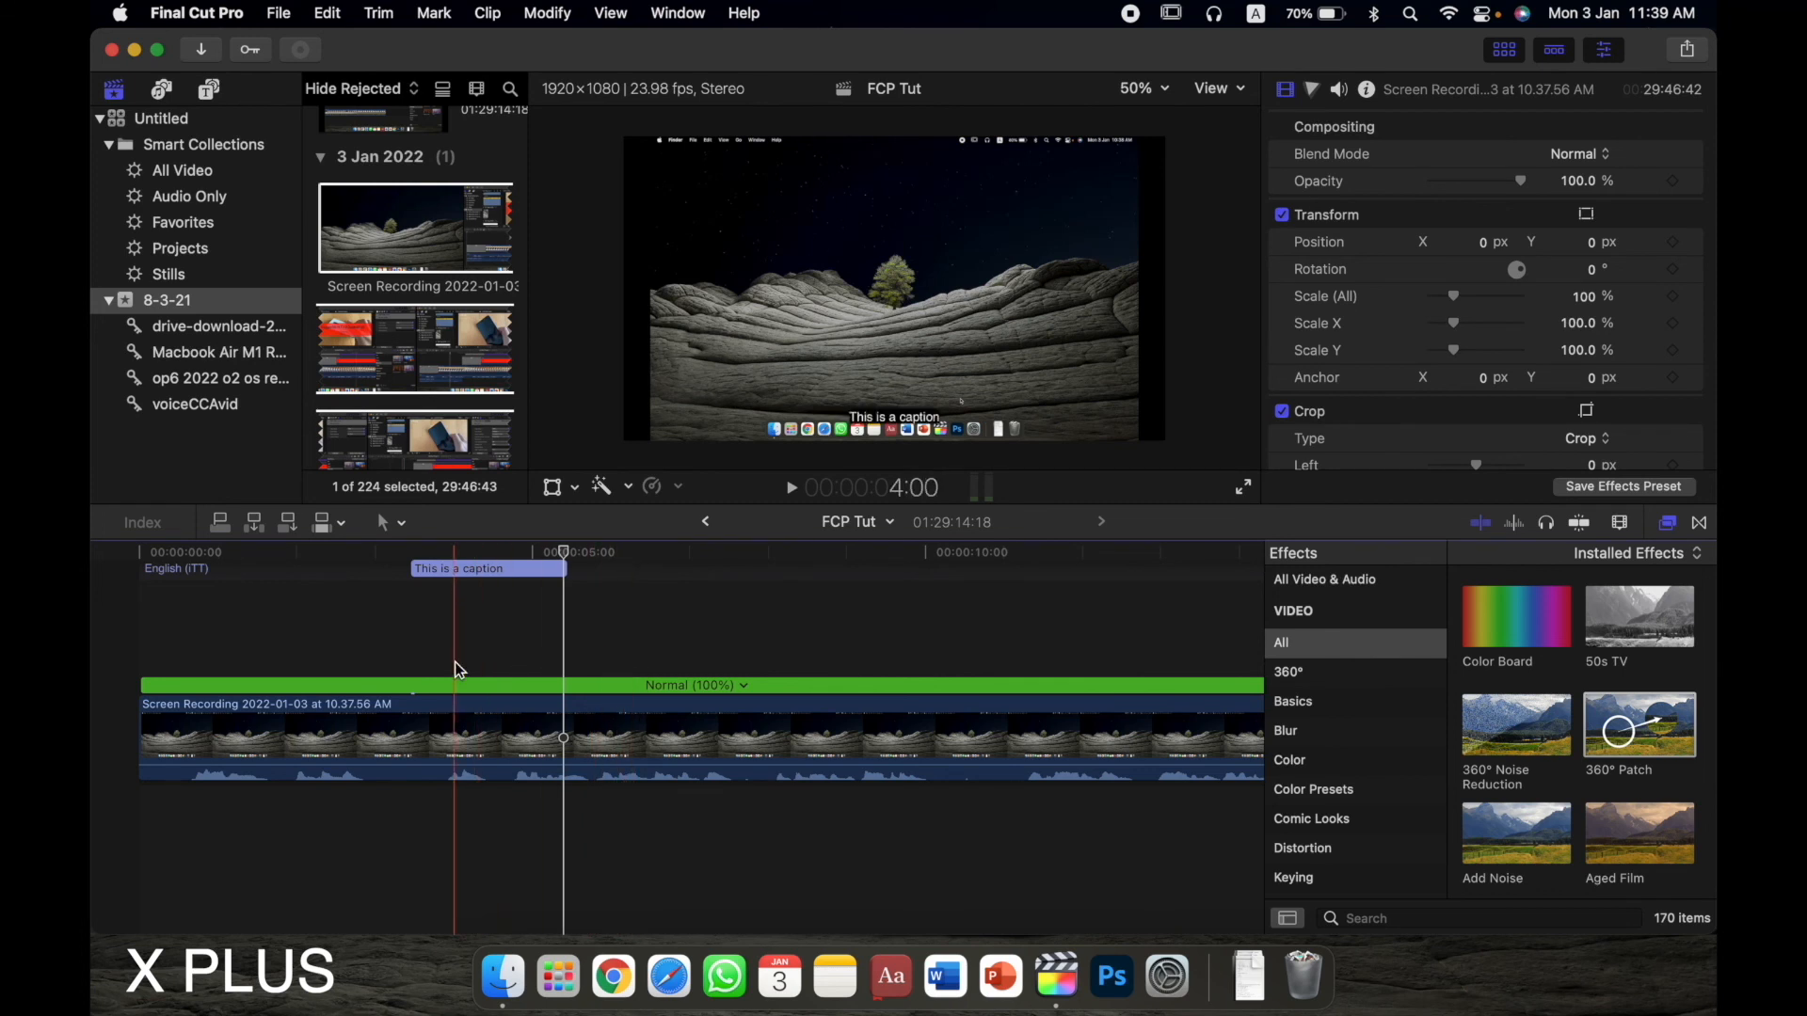
# - Browse the 3D and Build In/Out categories of the titles
pyautogui.click(210, 94)
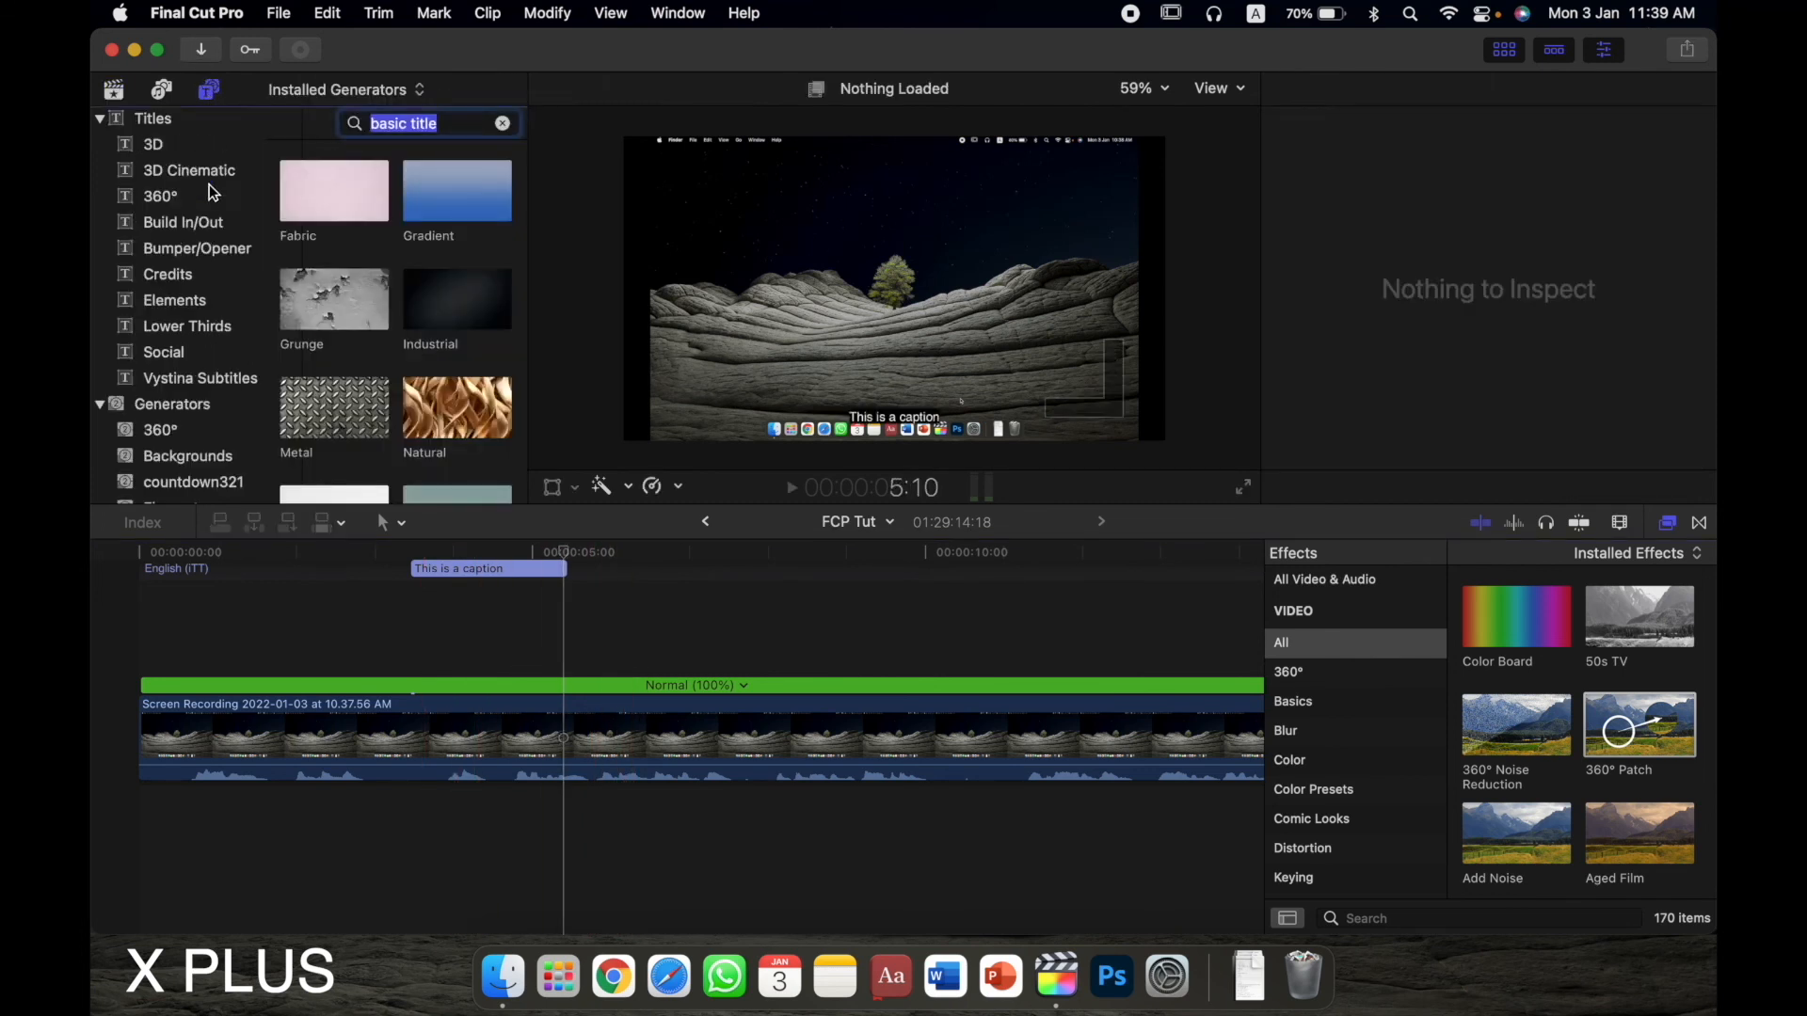
pyautogui.click(184, 167)
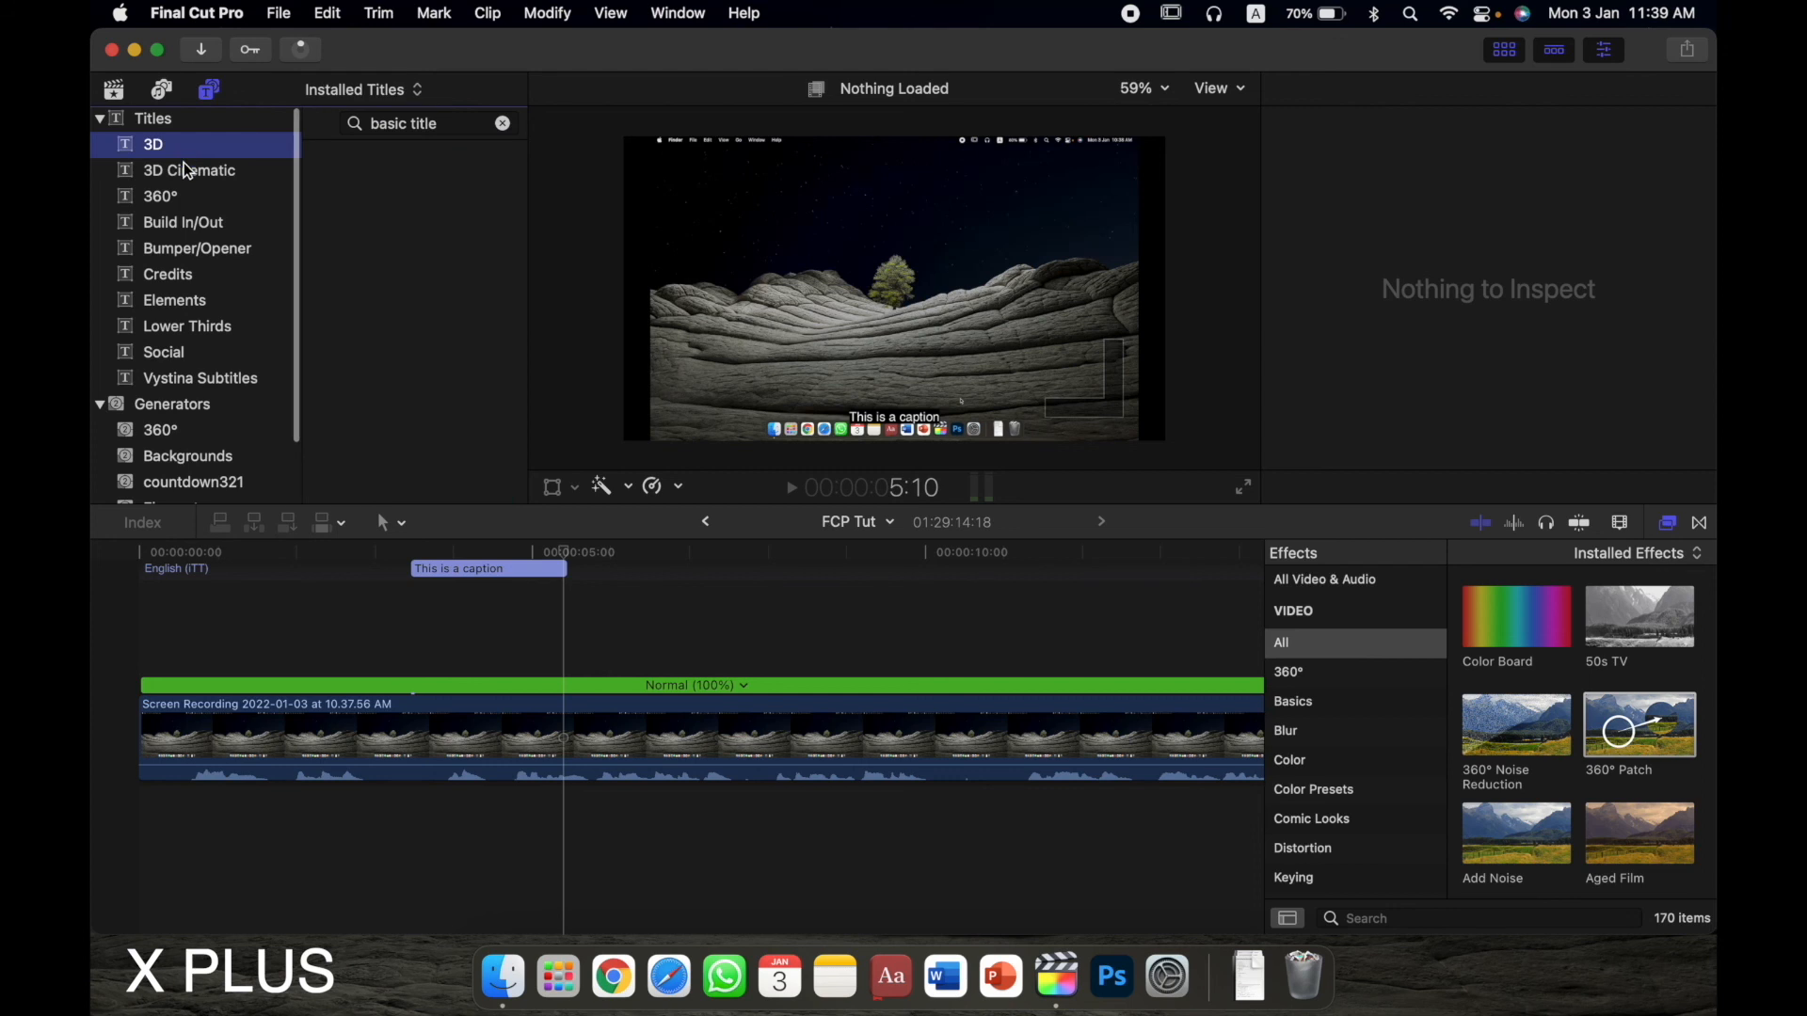
pyautogui.click(184, 224)
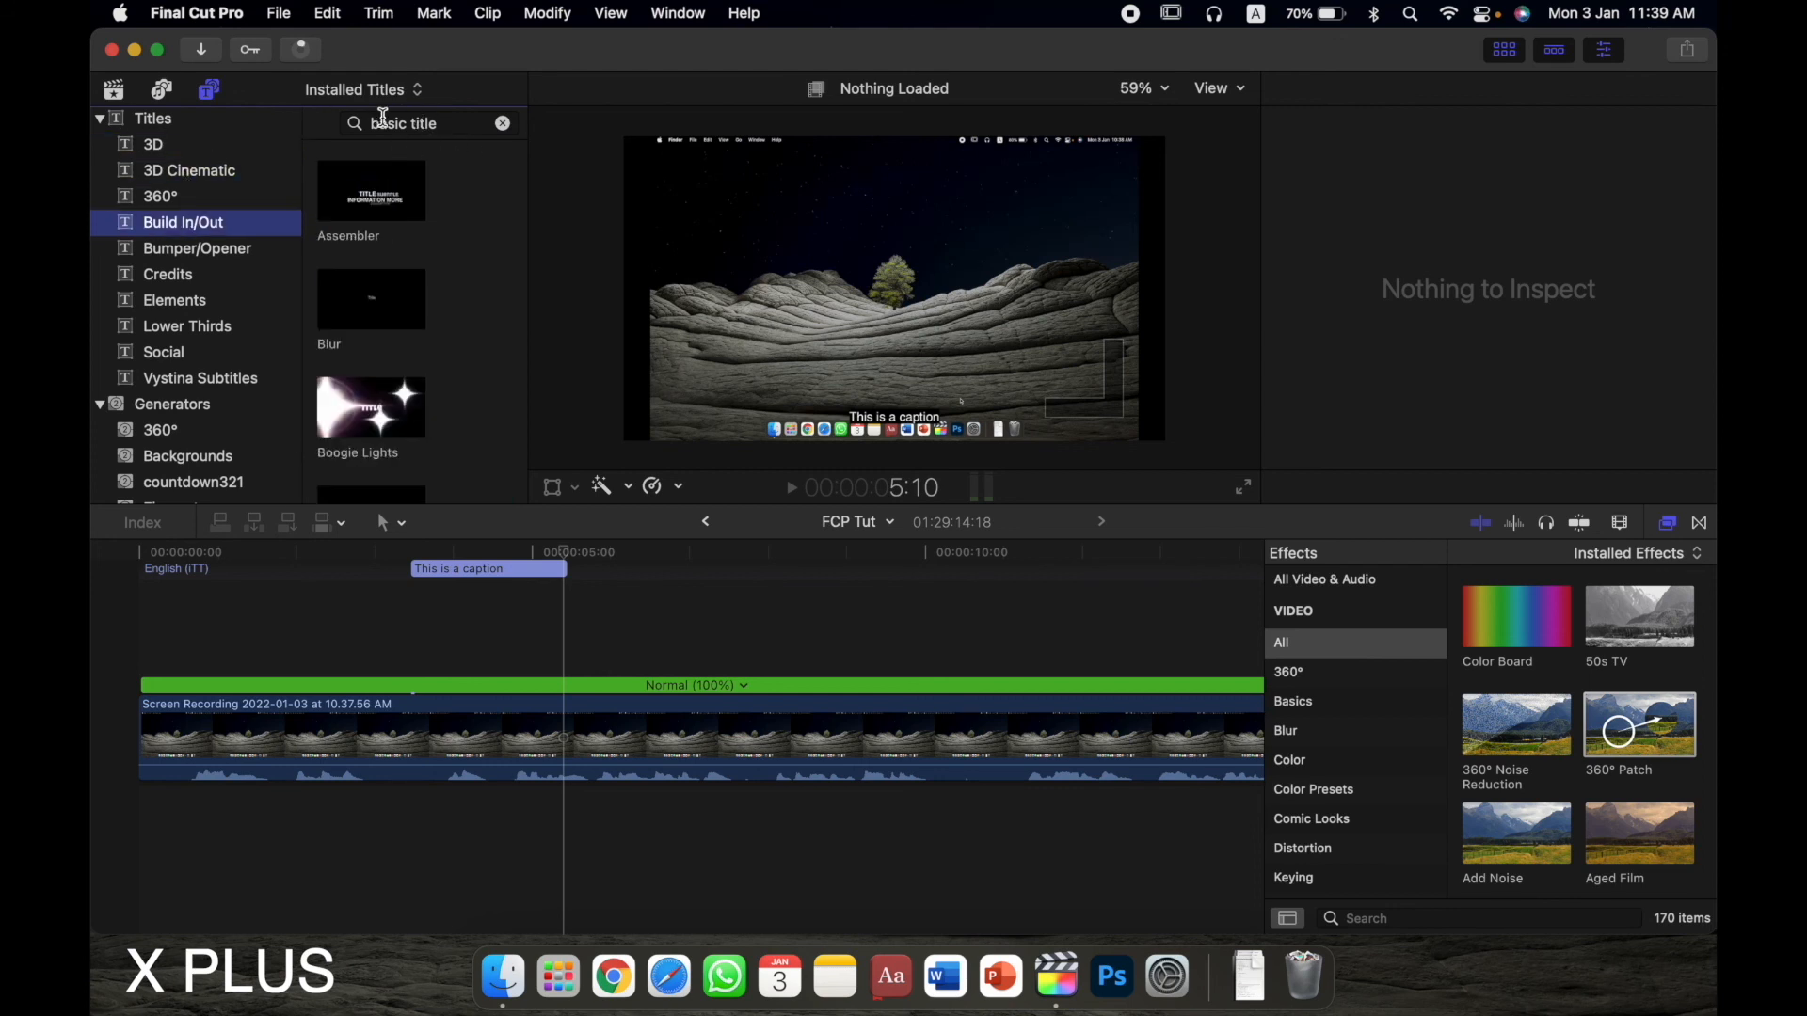
pyautogui.click(212, 147)
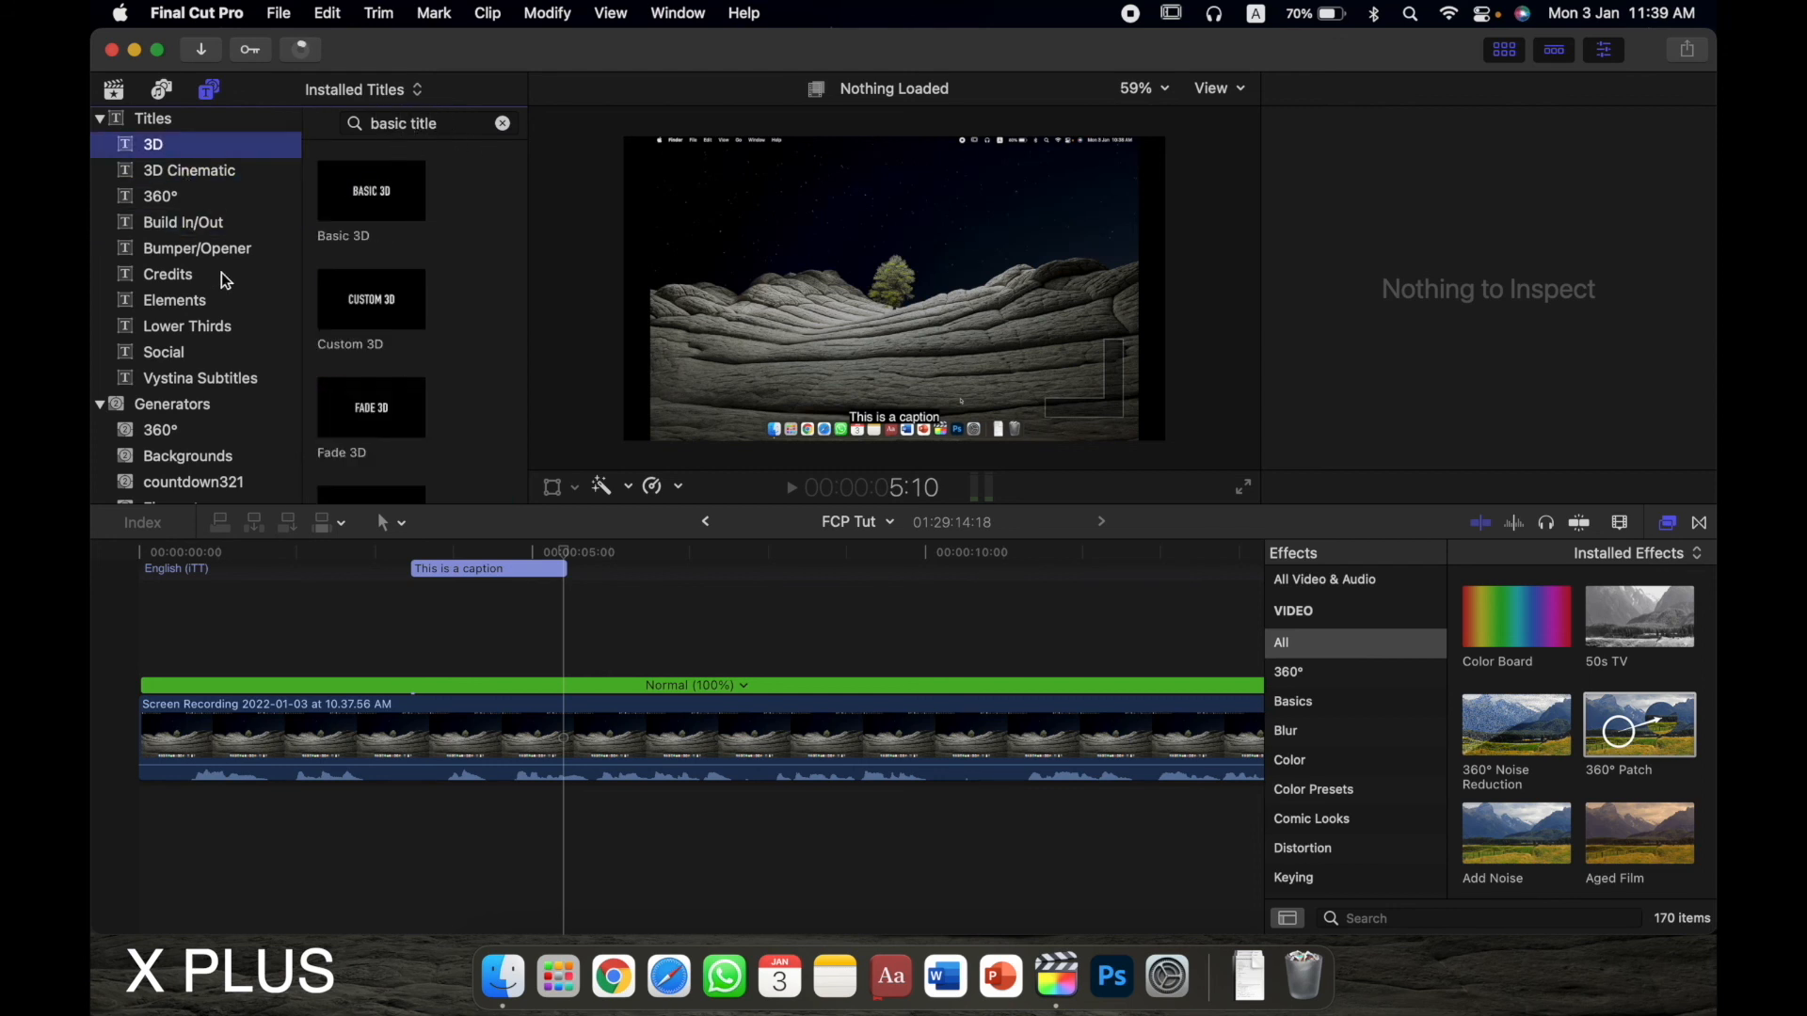
# - Split the screen recording at about 3:09 and place the first piece as a connected clip above the remaining footage
pyautogui.click(446, 546)
pyautogui.press('super+4')
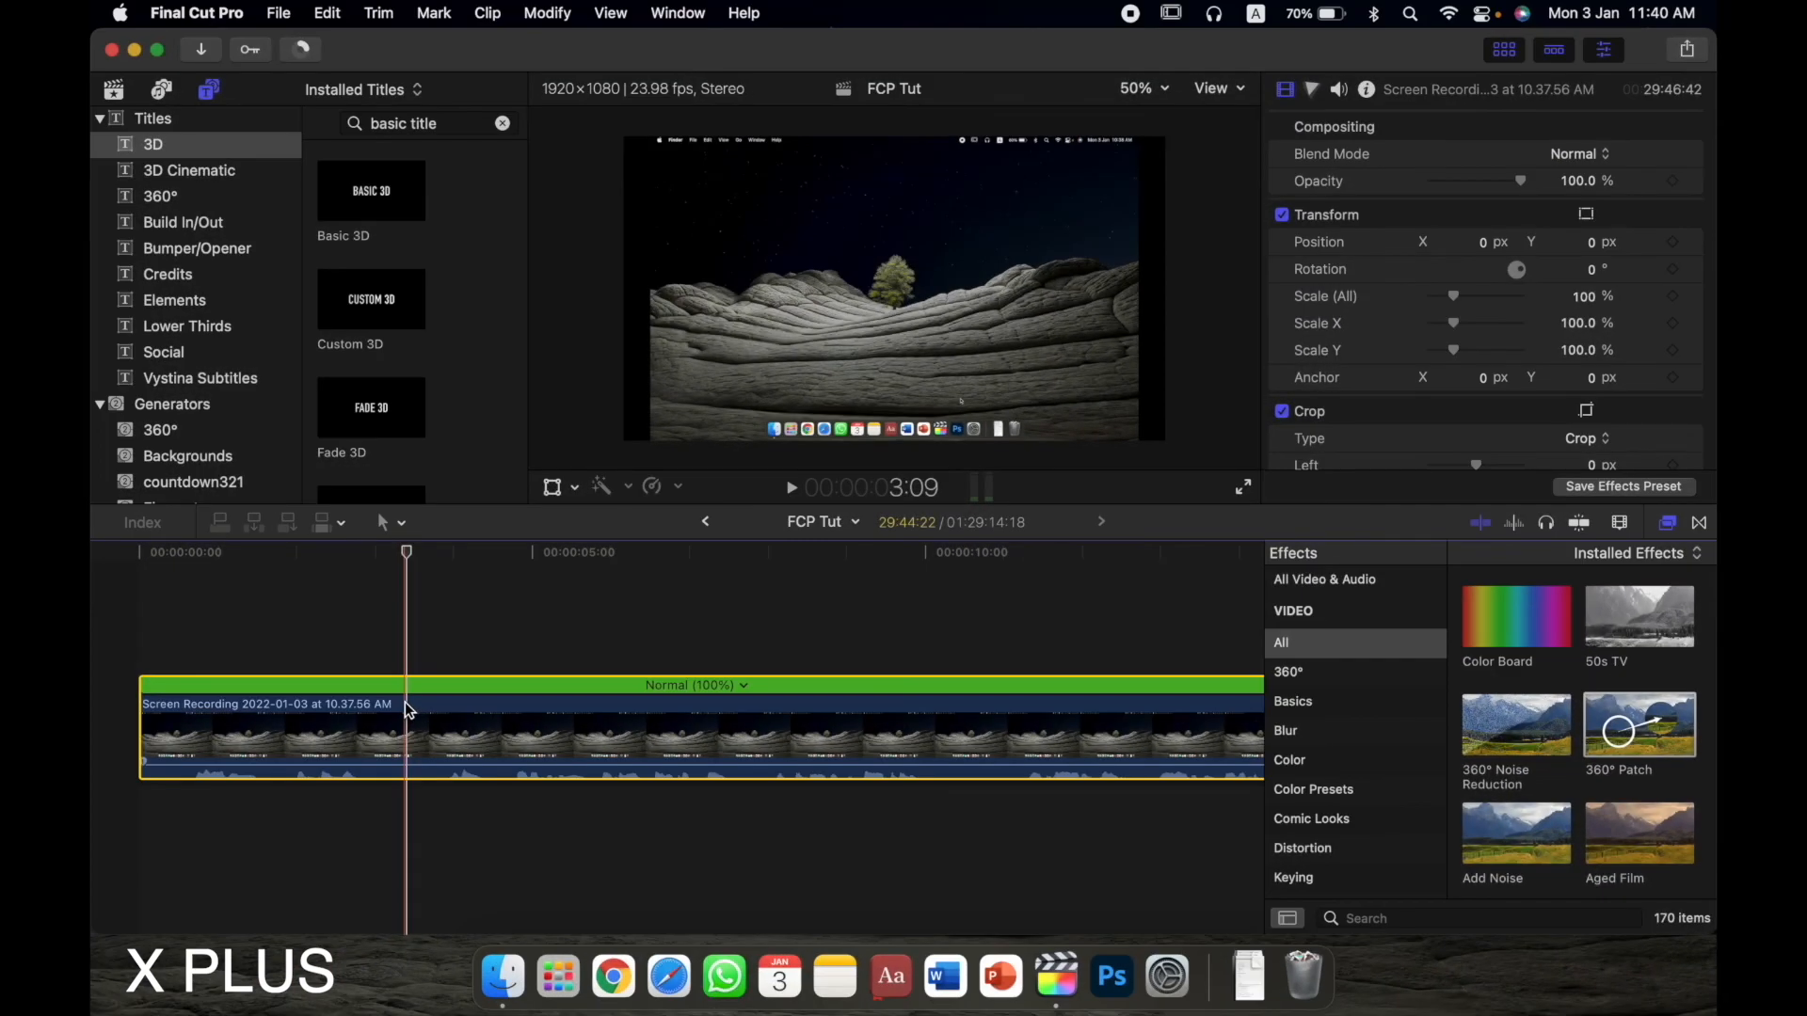
pyautogui.press('super+b')
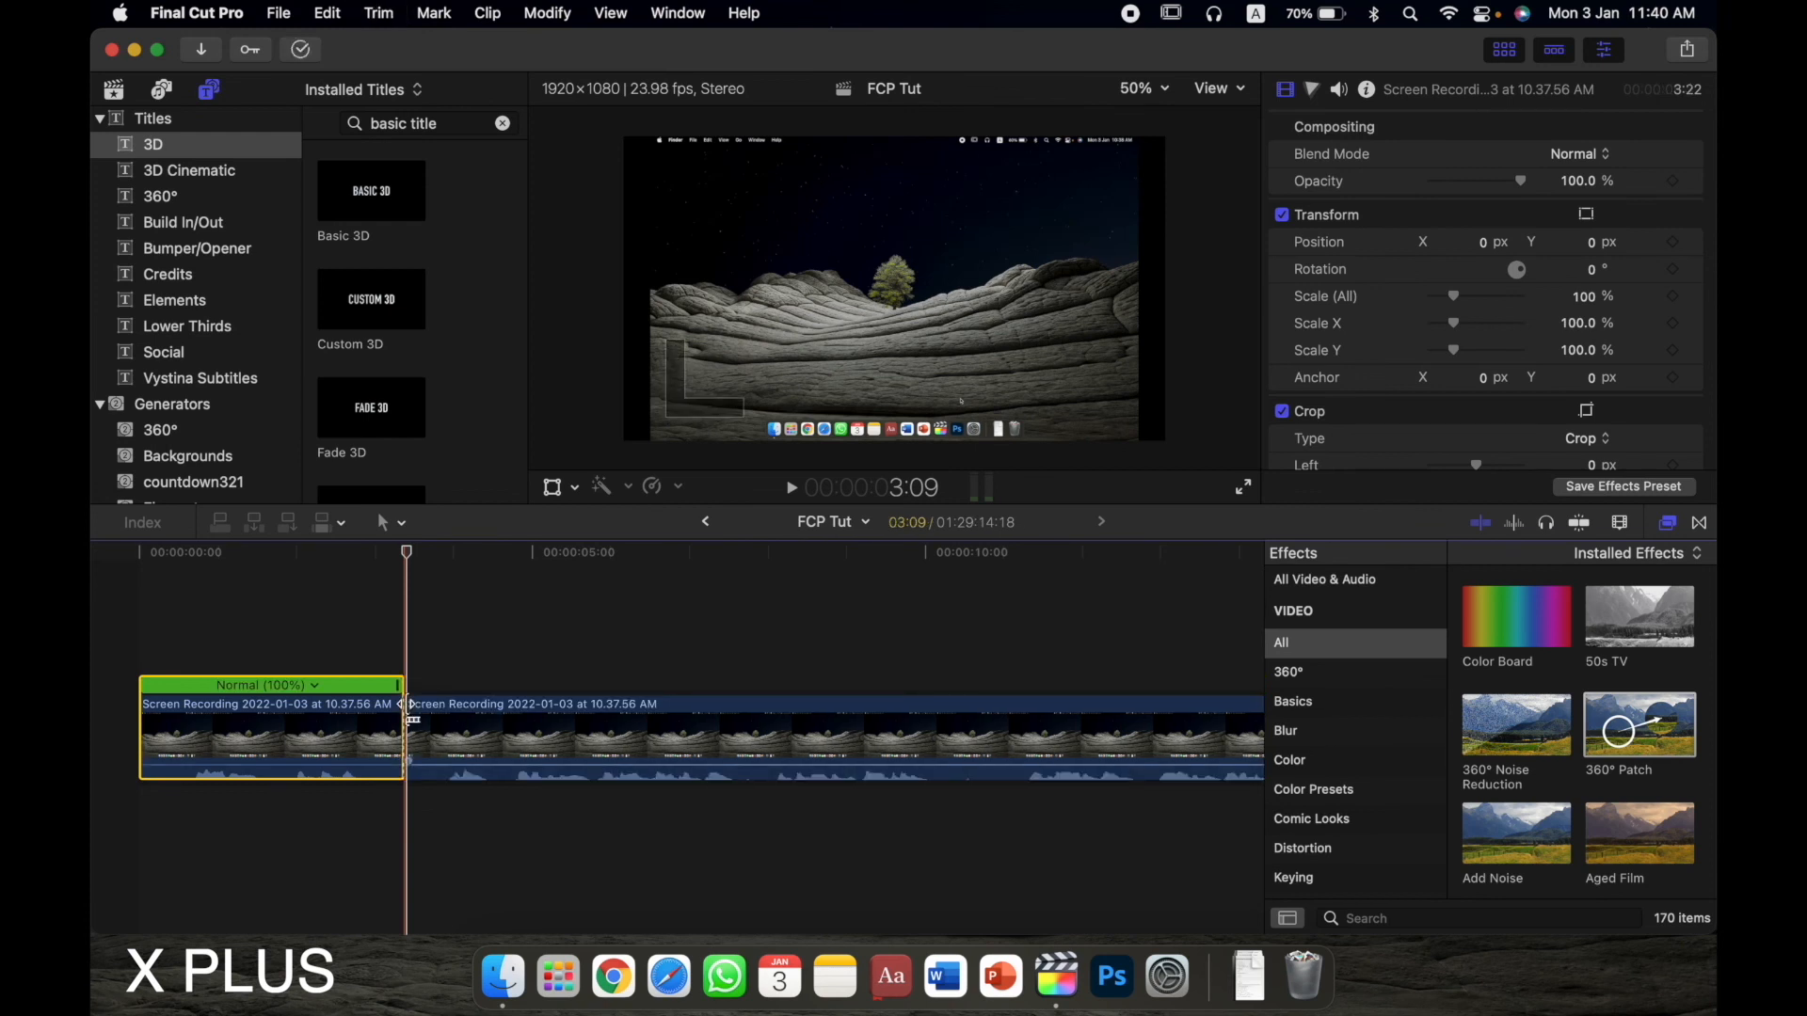
pyautogui.moveTo(384, 744); pyautogui.dragTo(308, 764)
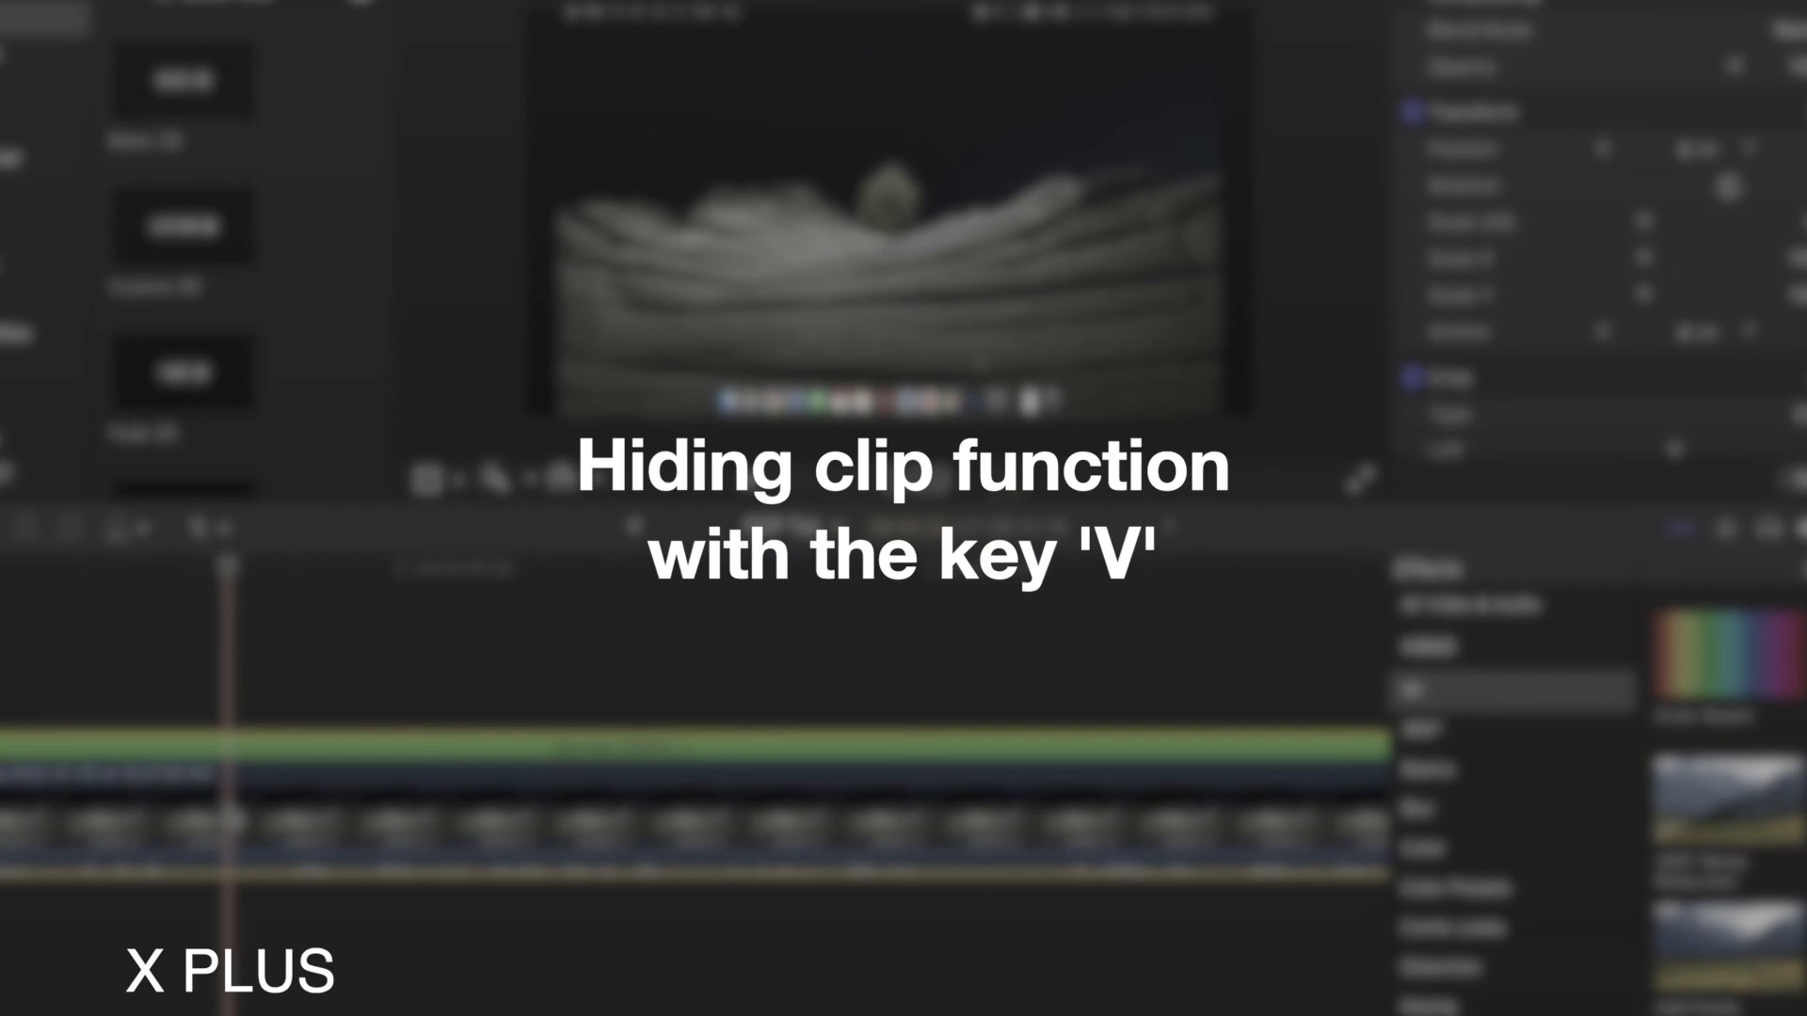
# - Disable the short connected clip and move it along the main footage to about the 45-second mark
pyautogui.press('v')
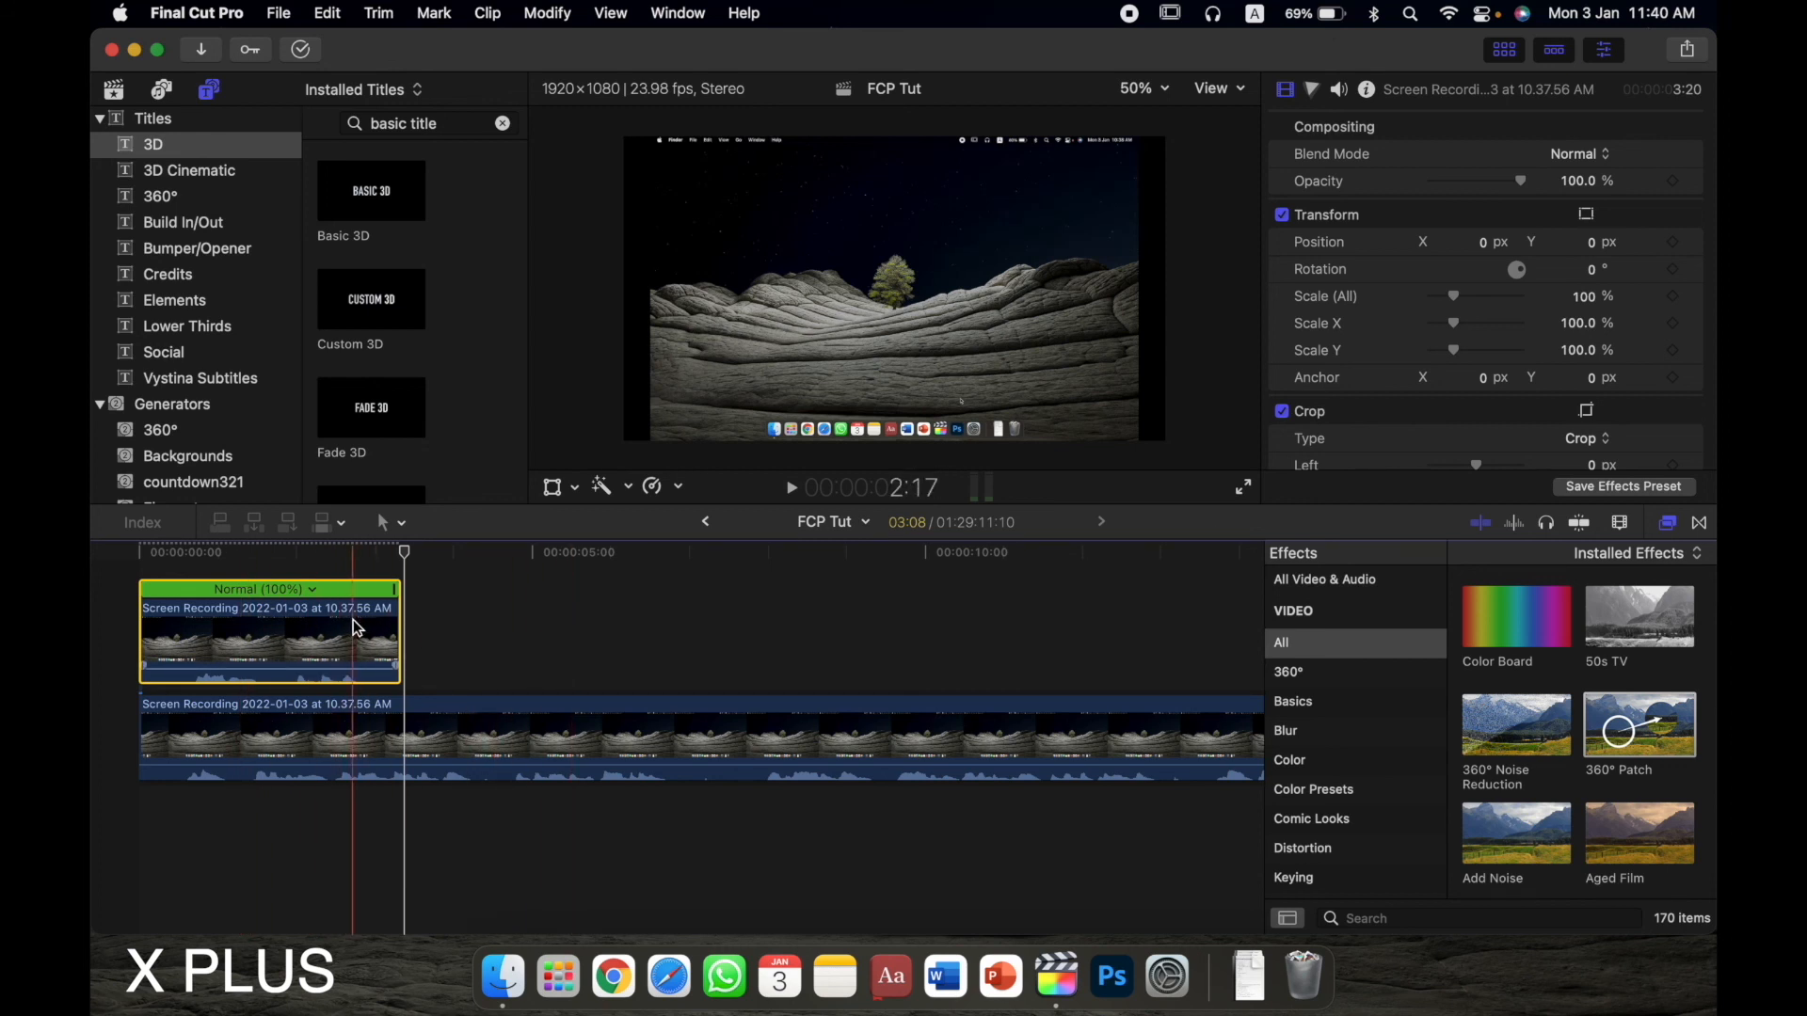
pyautogui.press('v')
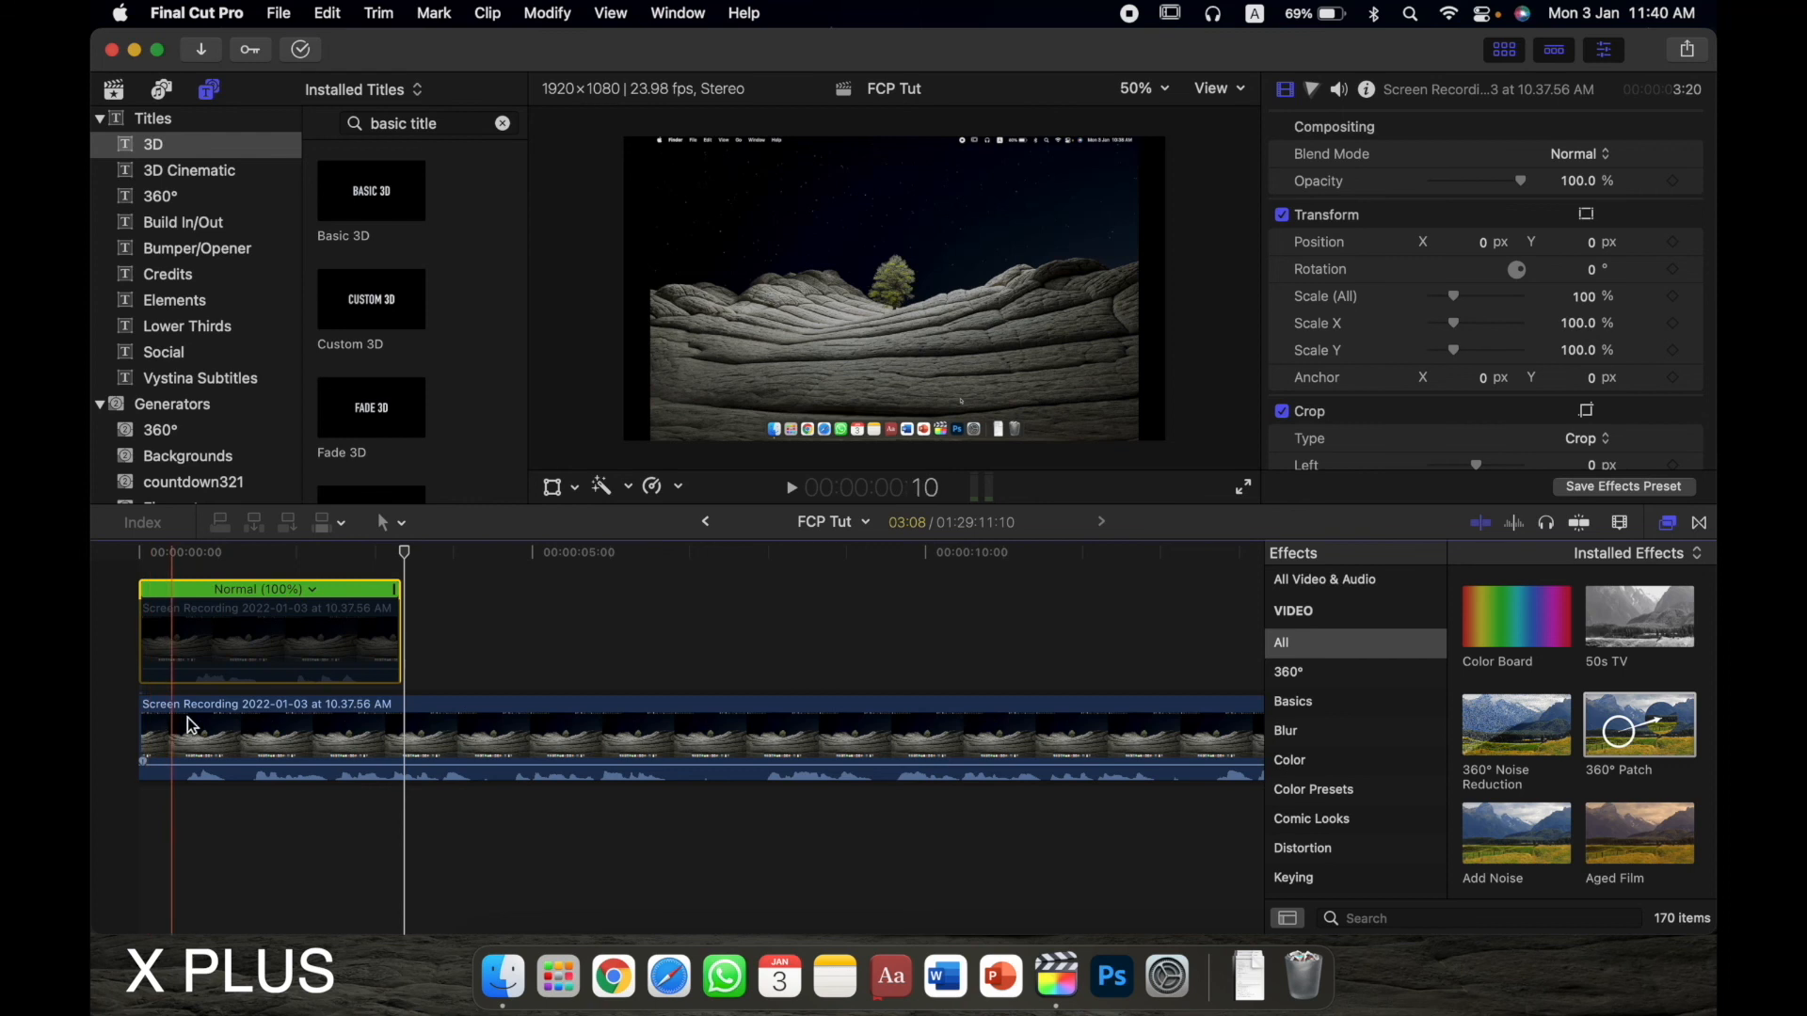
pyautogui.moveTo(311, 636); pyautogui.dragTo(888, 635)
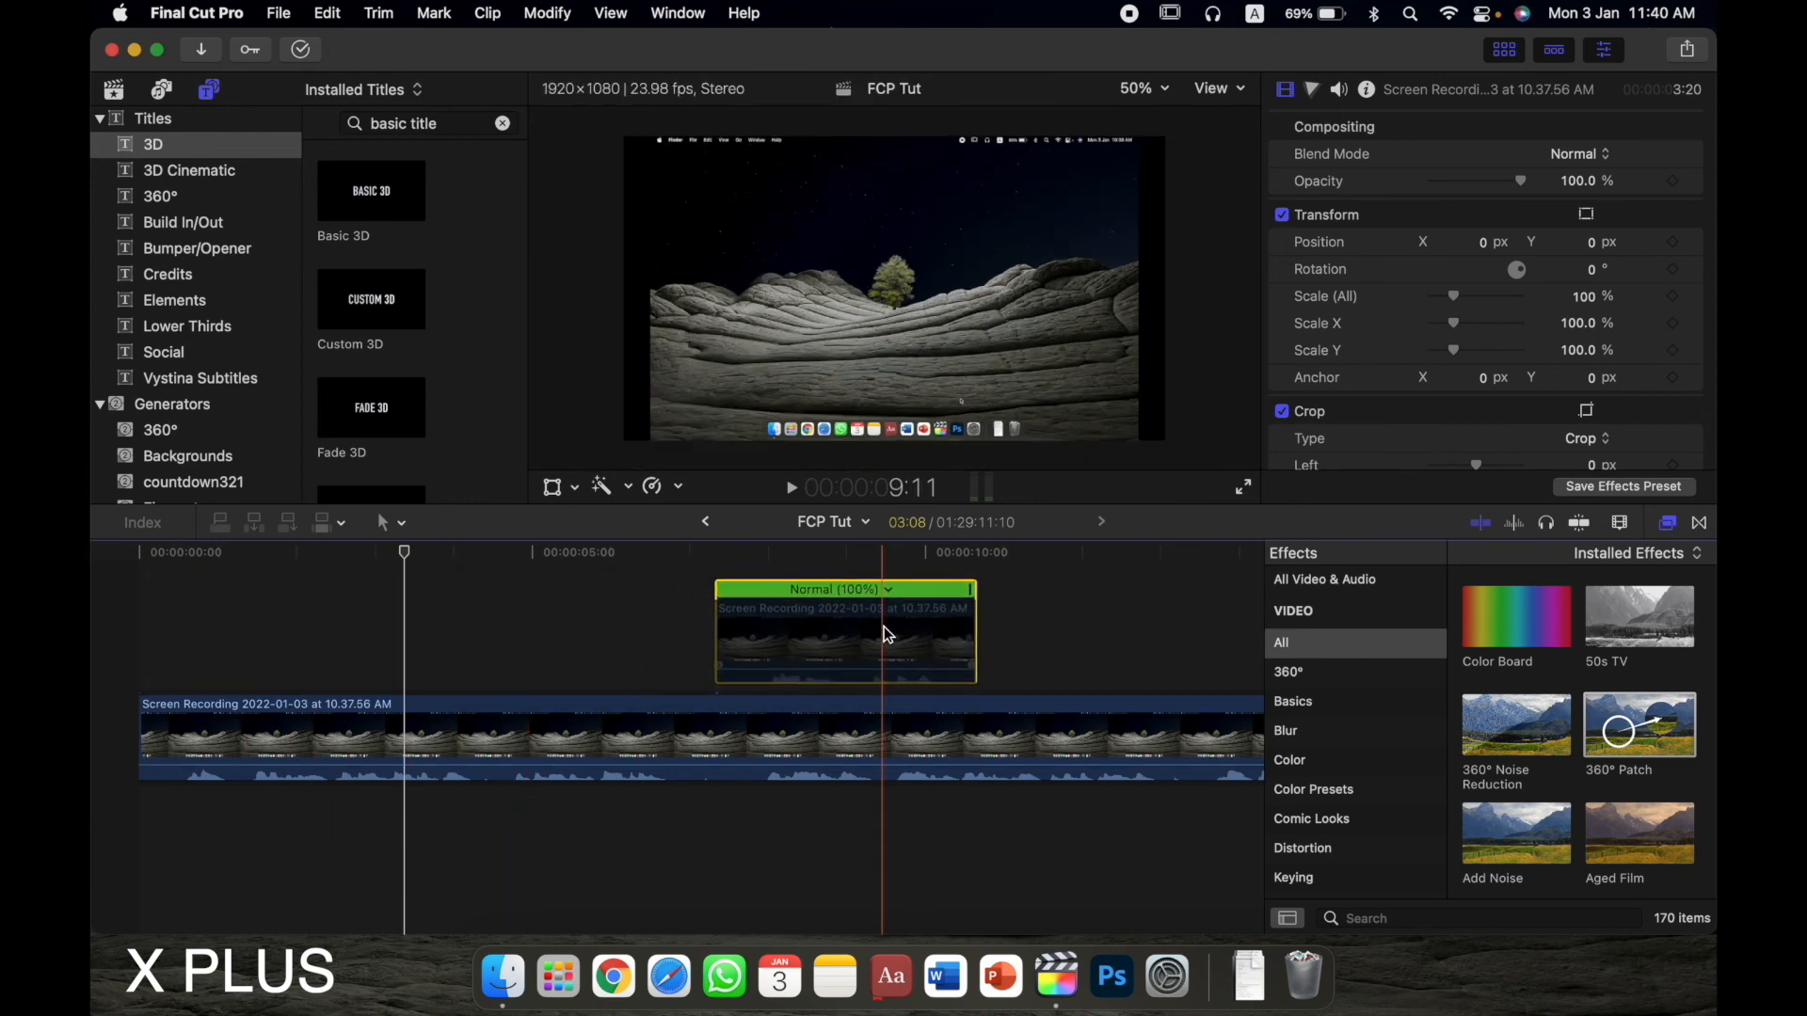
pyautogui.hscroll(5, 884, 627)
pyautogui.moveTo(538, 660); pyautogui.dragTo(1004, 659)
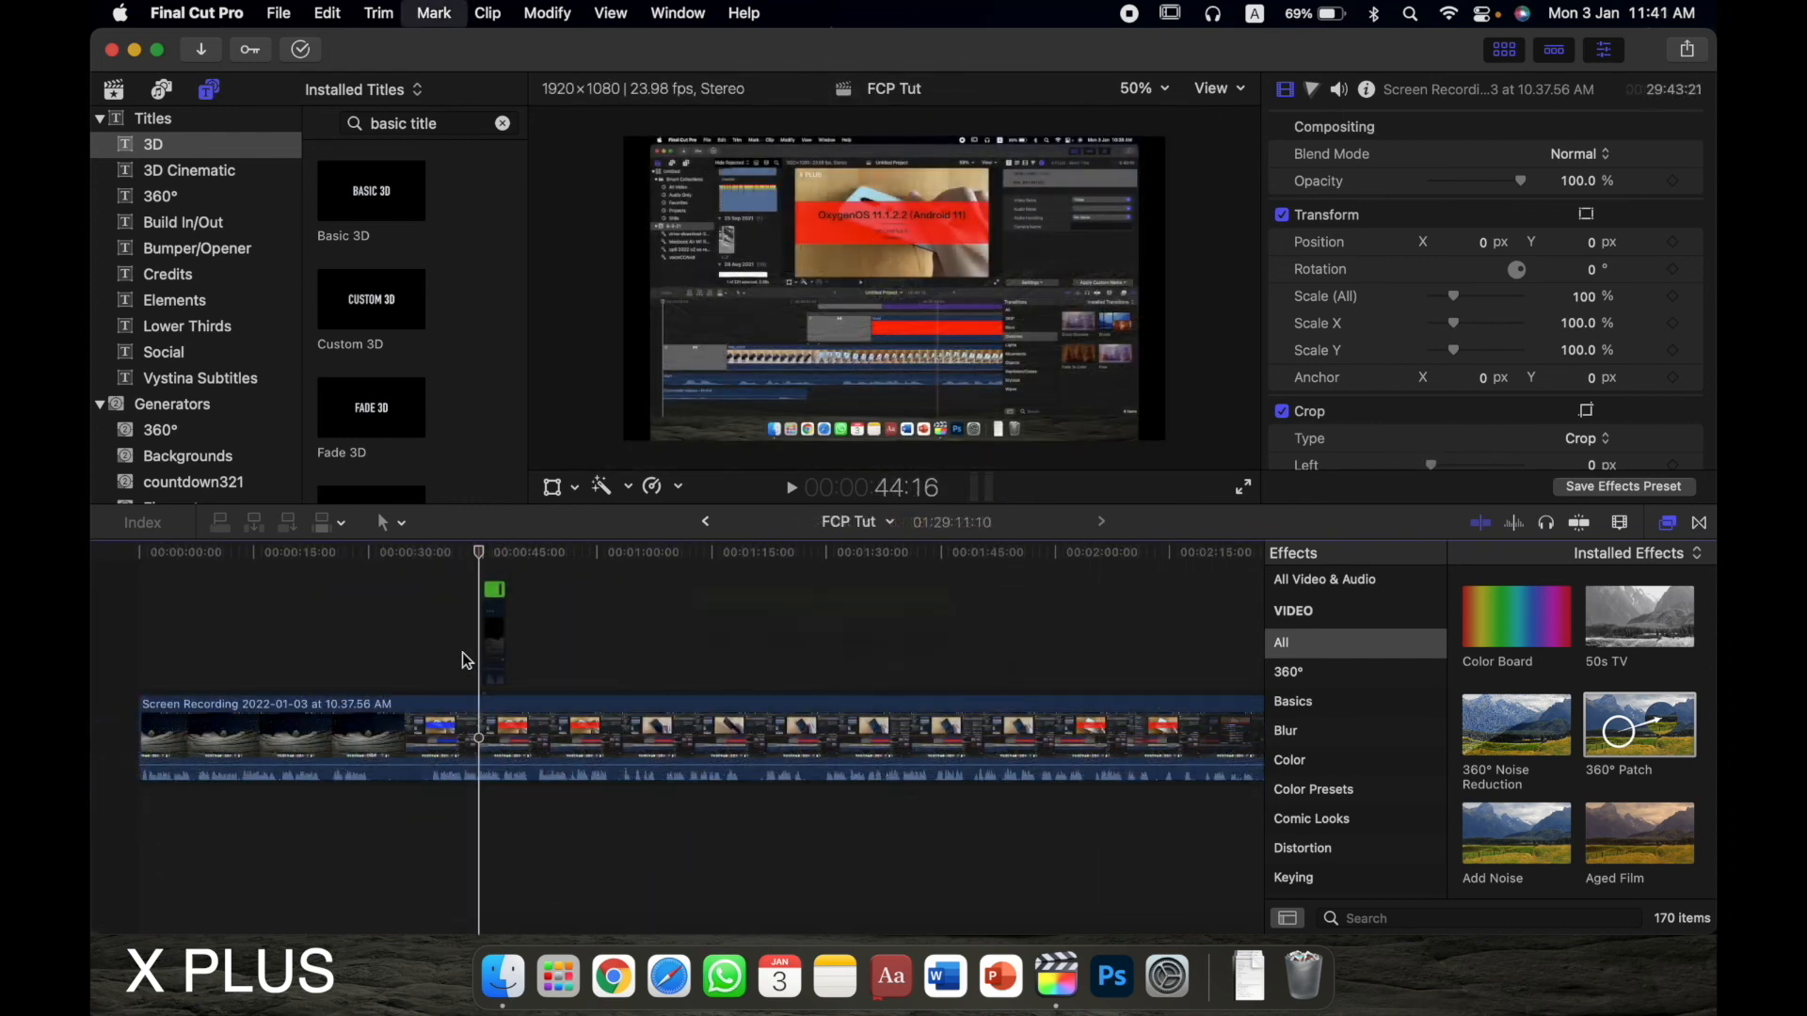
# - Play the section under the disabled connected clip, and enable that clip again
pyautogui.press('space')
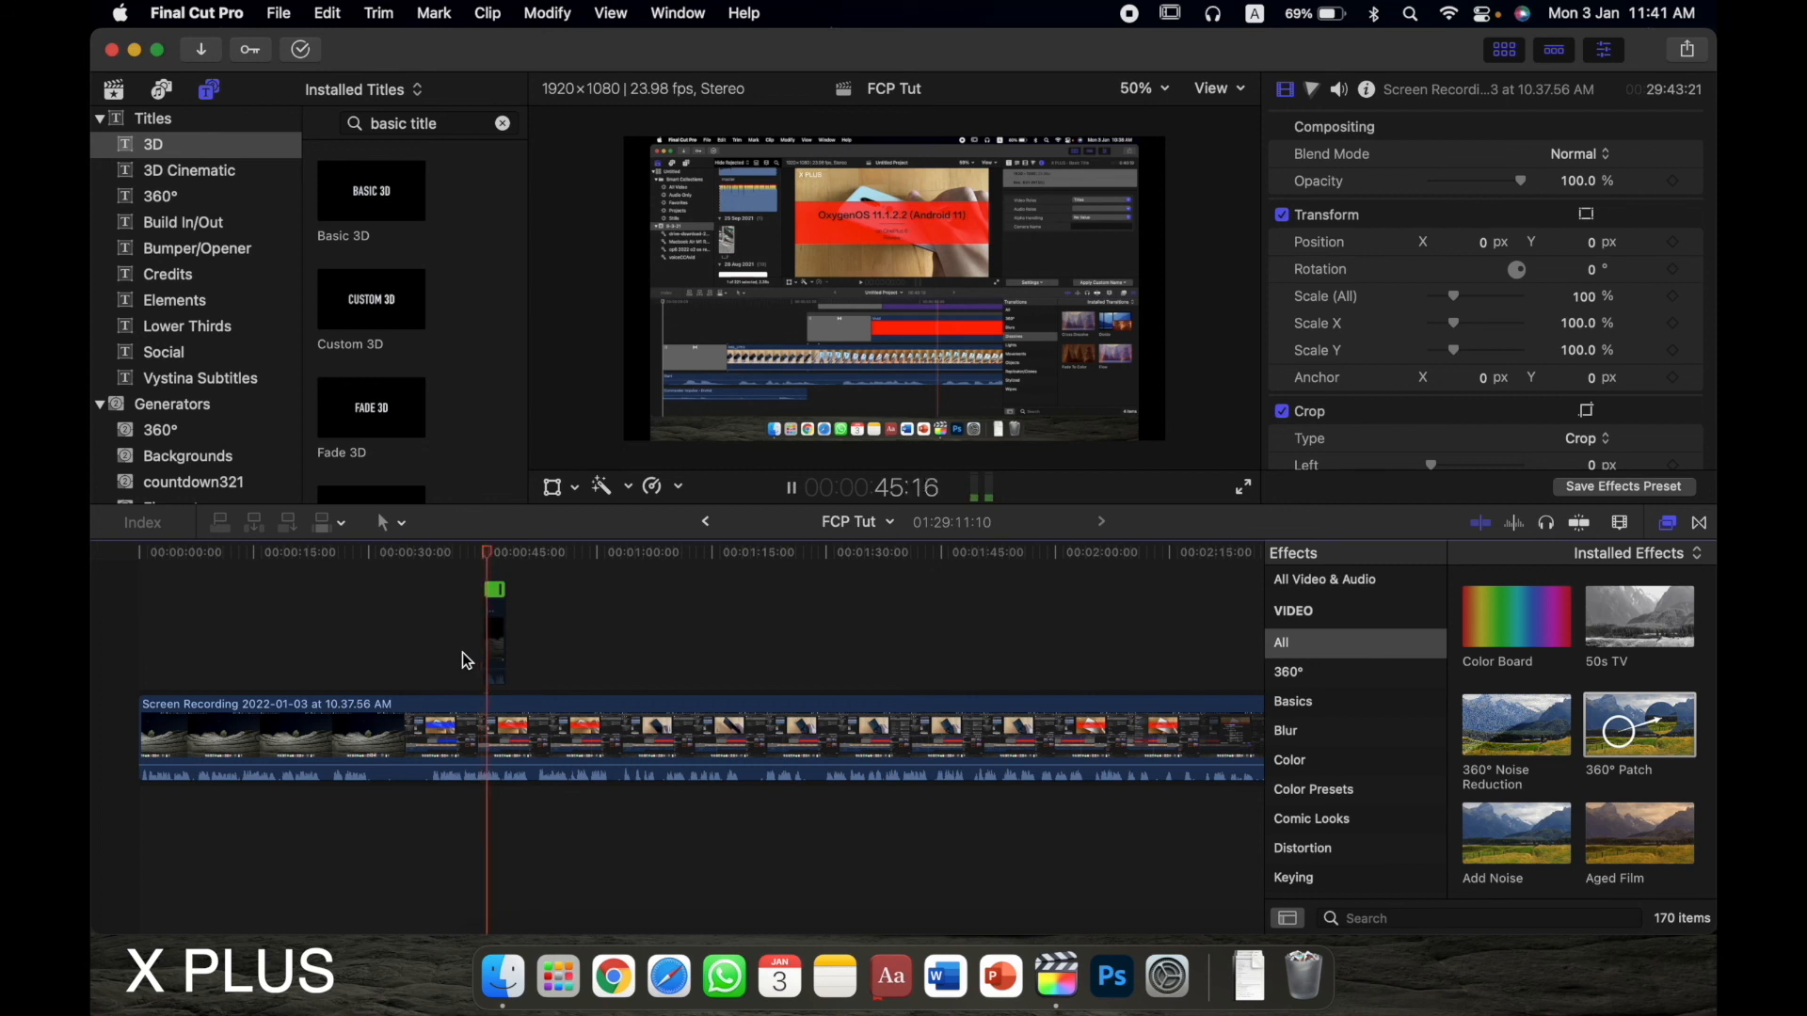
pyautogui.press('super+equal')
pyautogui.press('super+equal')
pyautogui.hscroll(-3, 464, 658)
pyautogui.press('space')
pyautogui.press('space')
pyautogui.press('space')
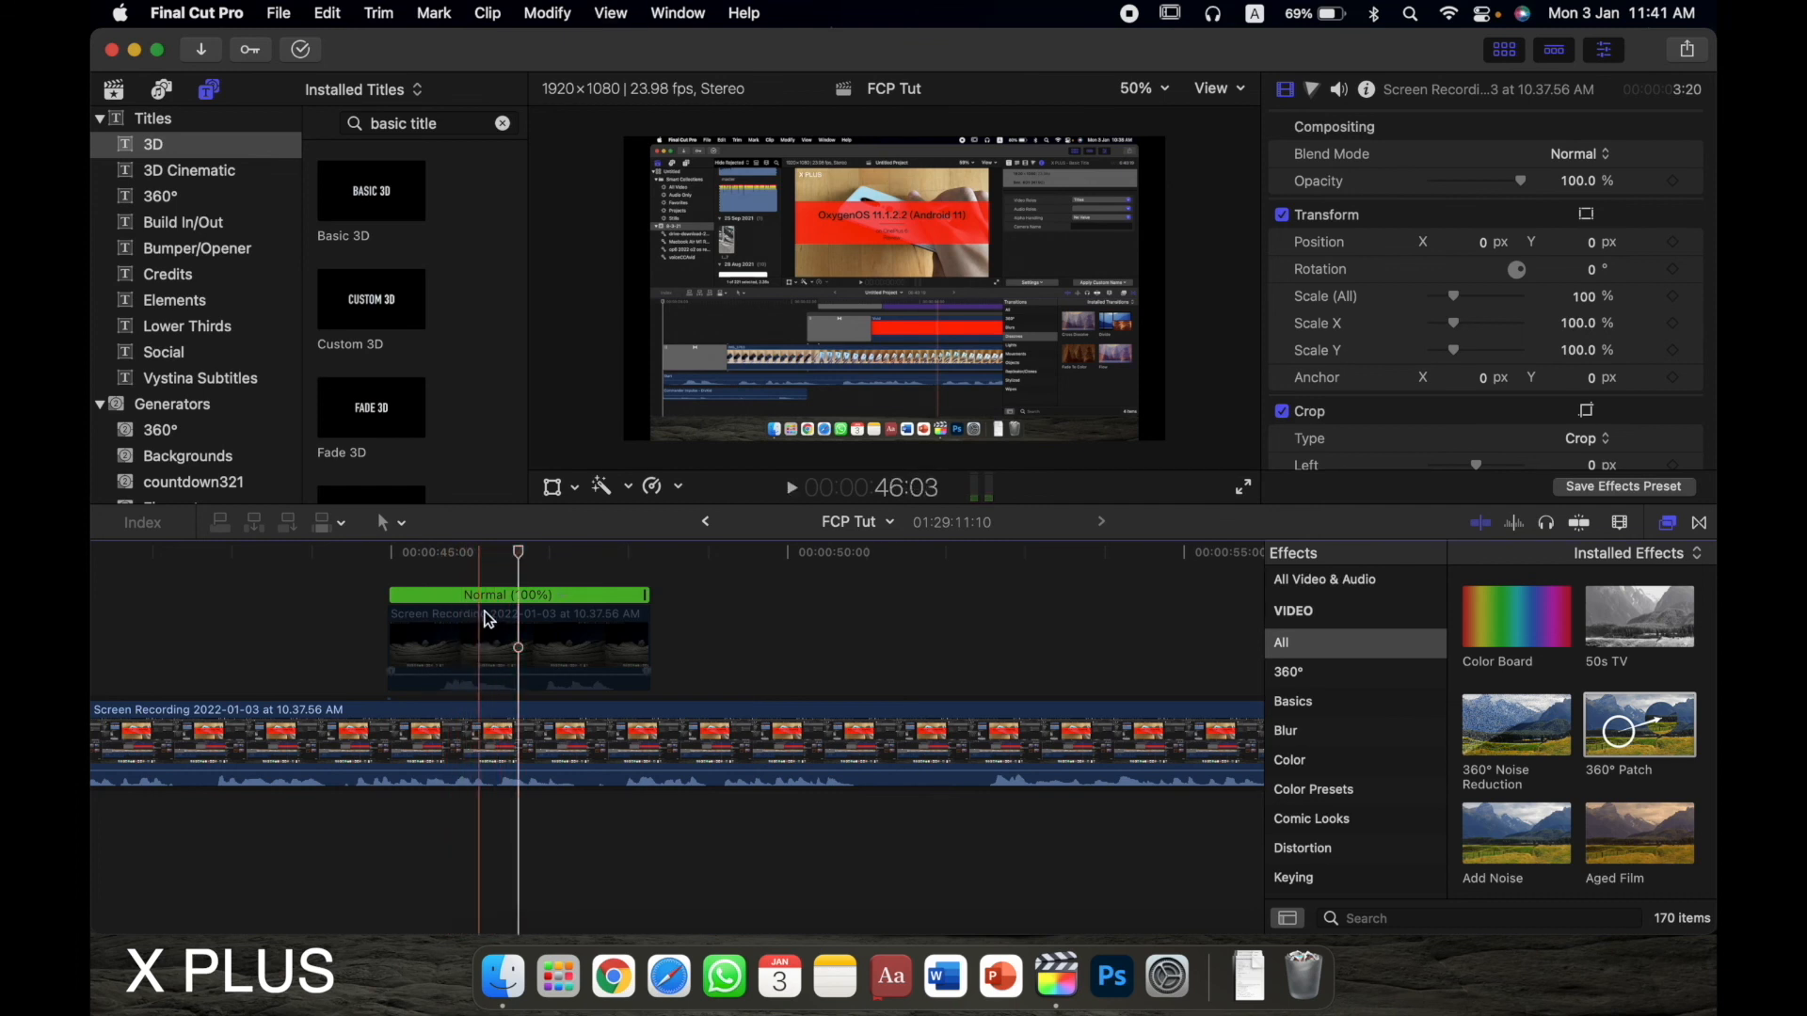
pyautogui.click(519, 637)
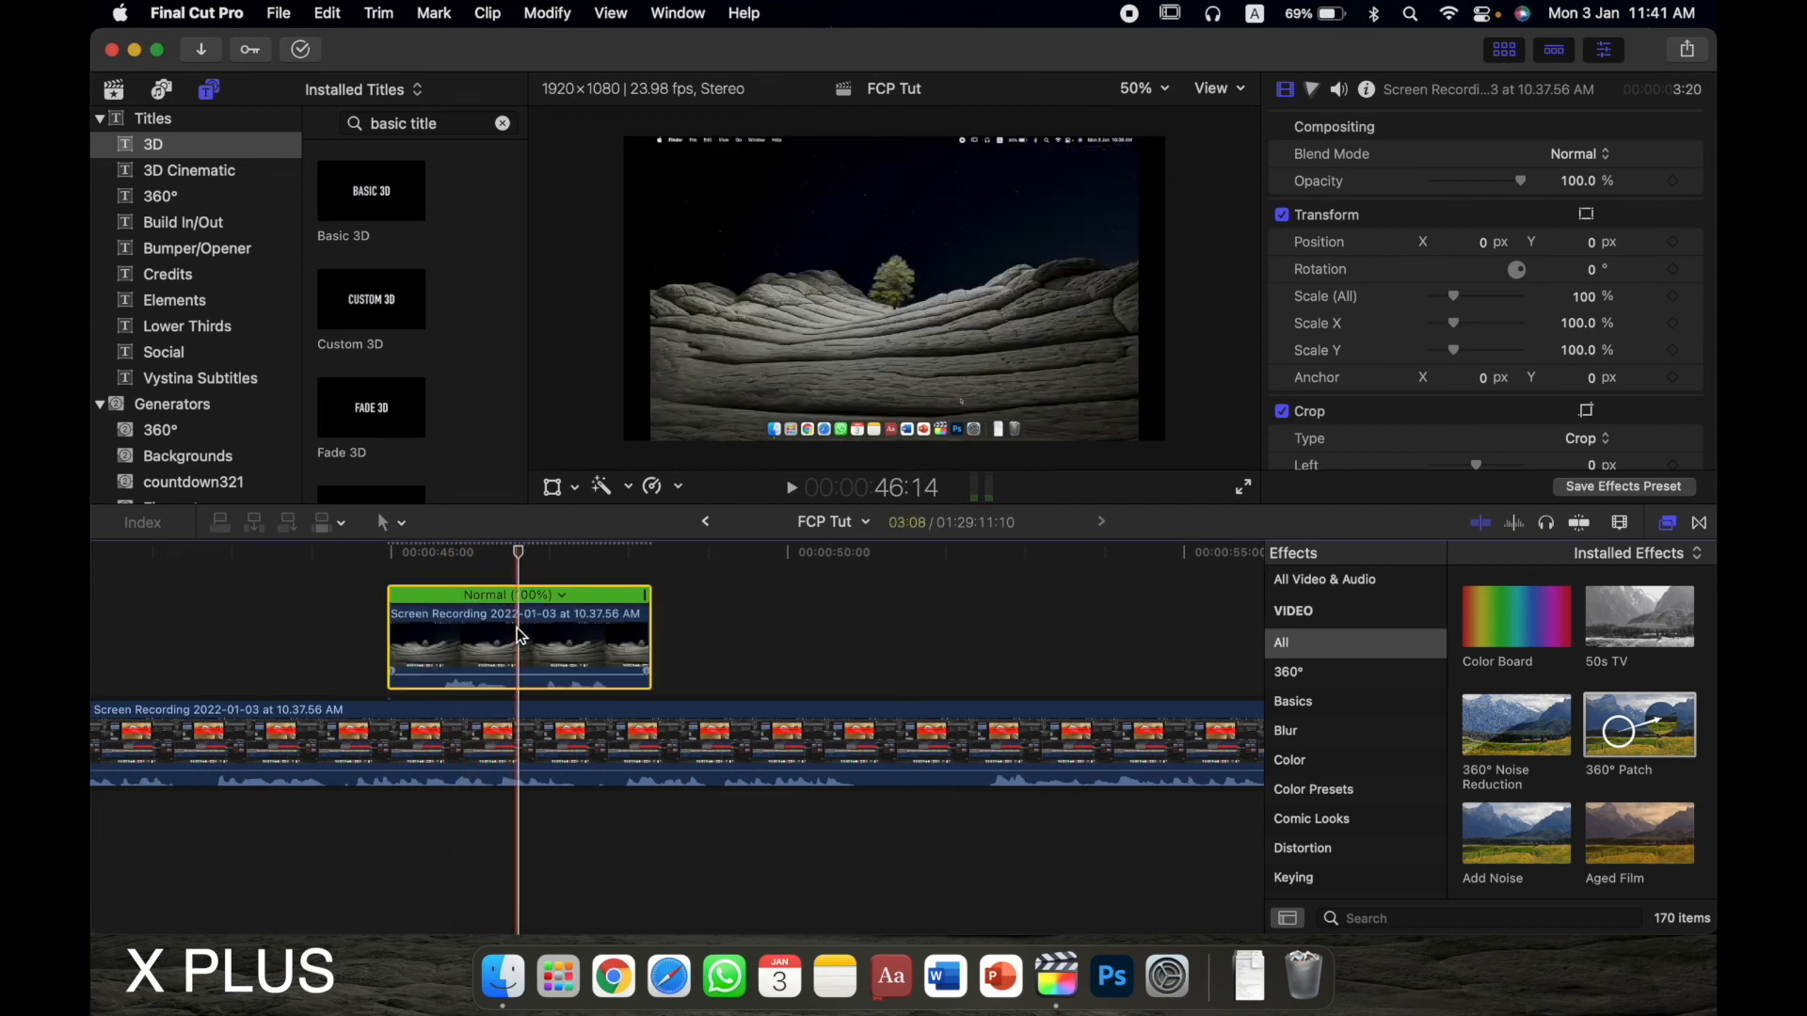
# - Copy the short connected clip, open Paste Attributes for the main clip, and review the video and audio attributes on offer
pyautogui.hscroll(-5, 555, 564)
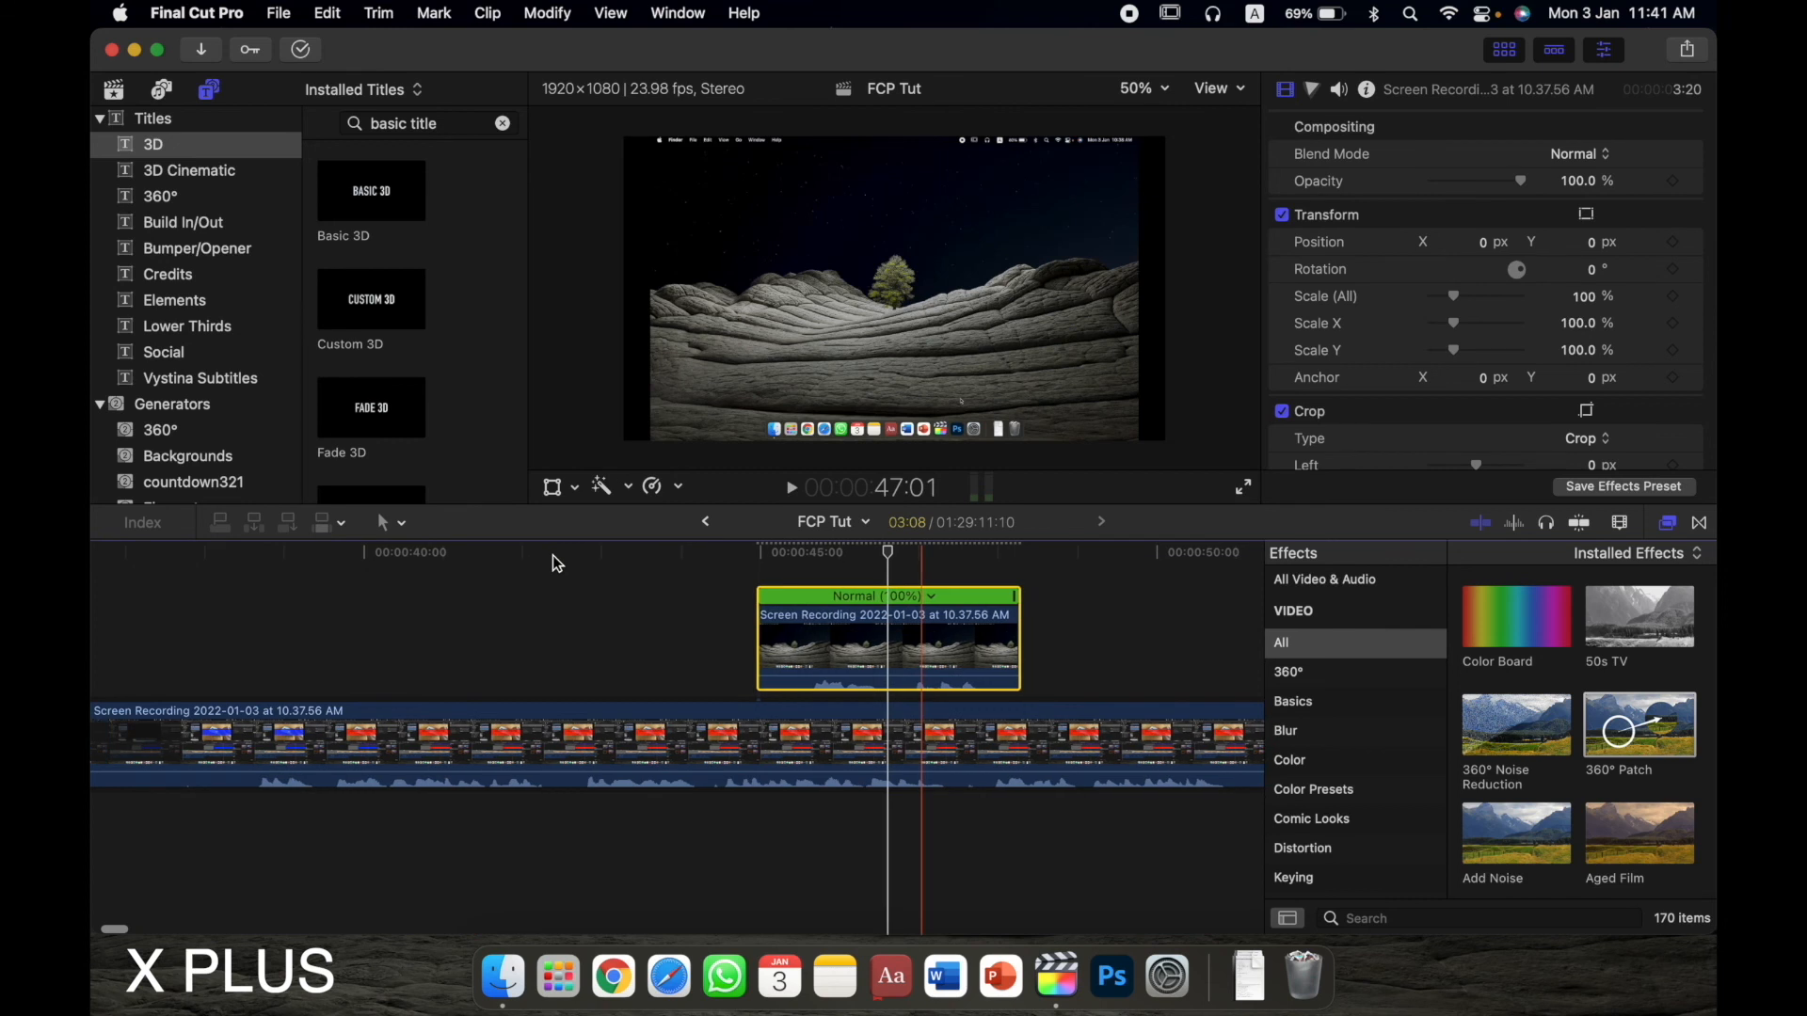
pyautogui.hscroll(-2, 557, 565)
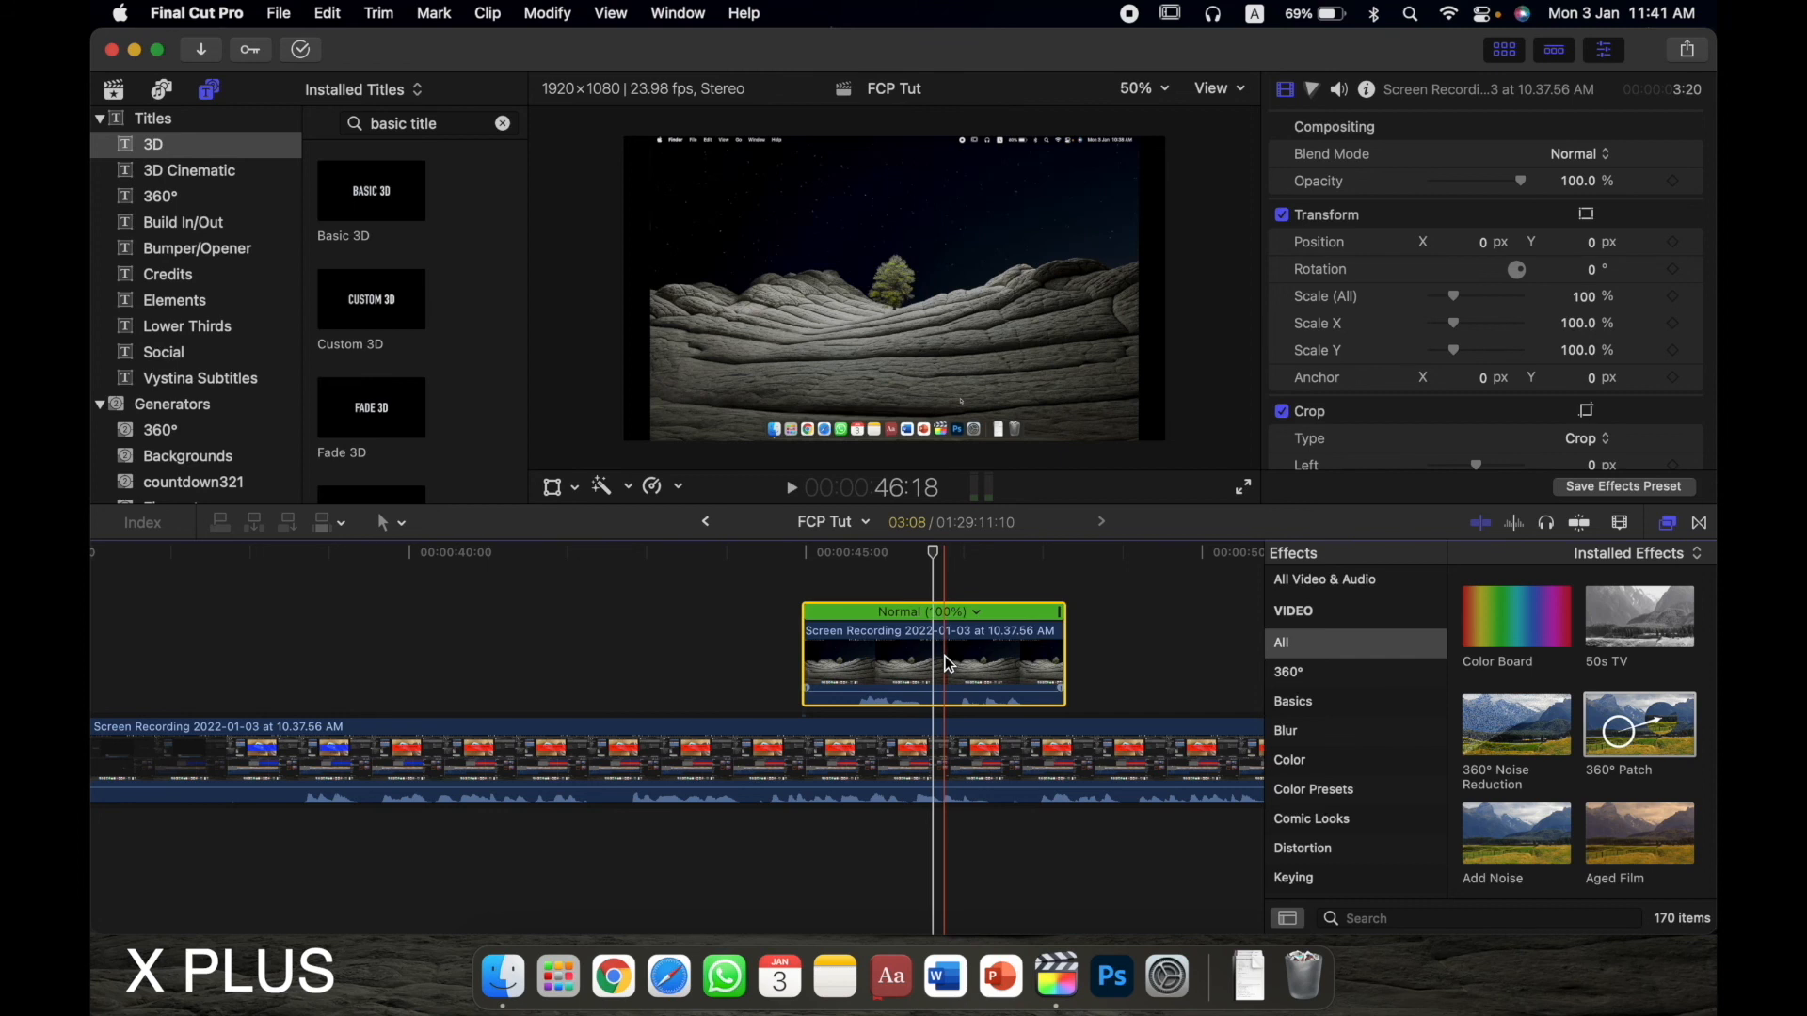
pyautogui.press('super+c')
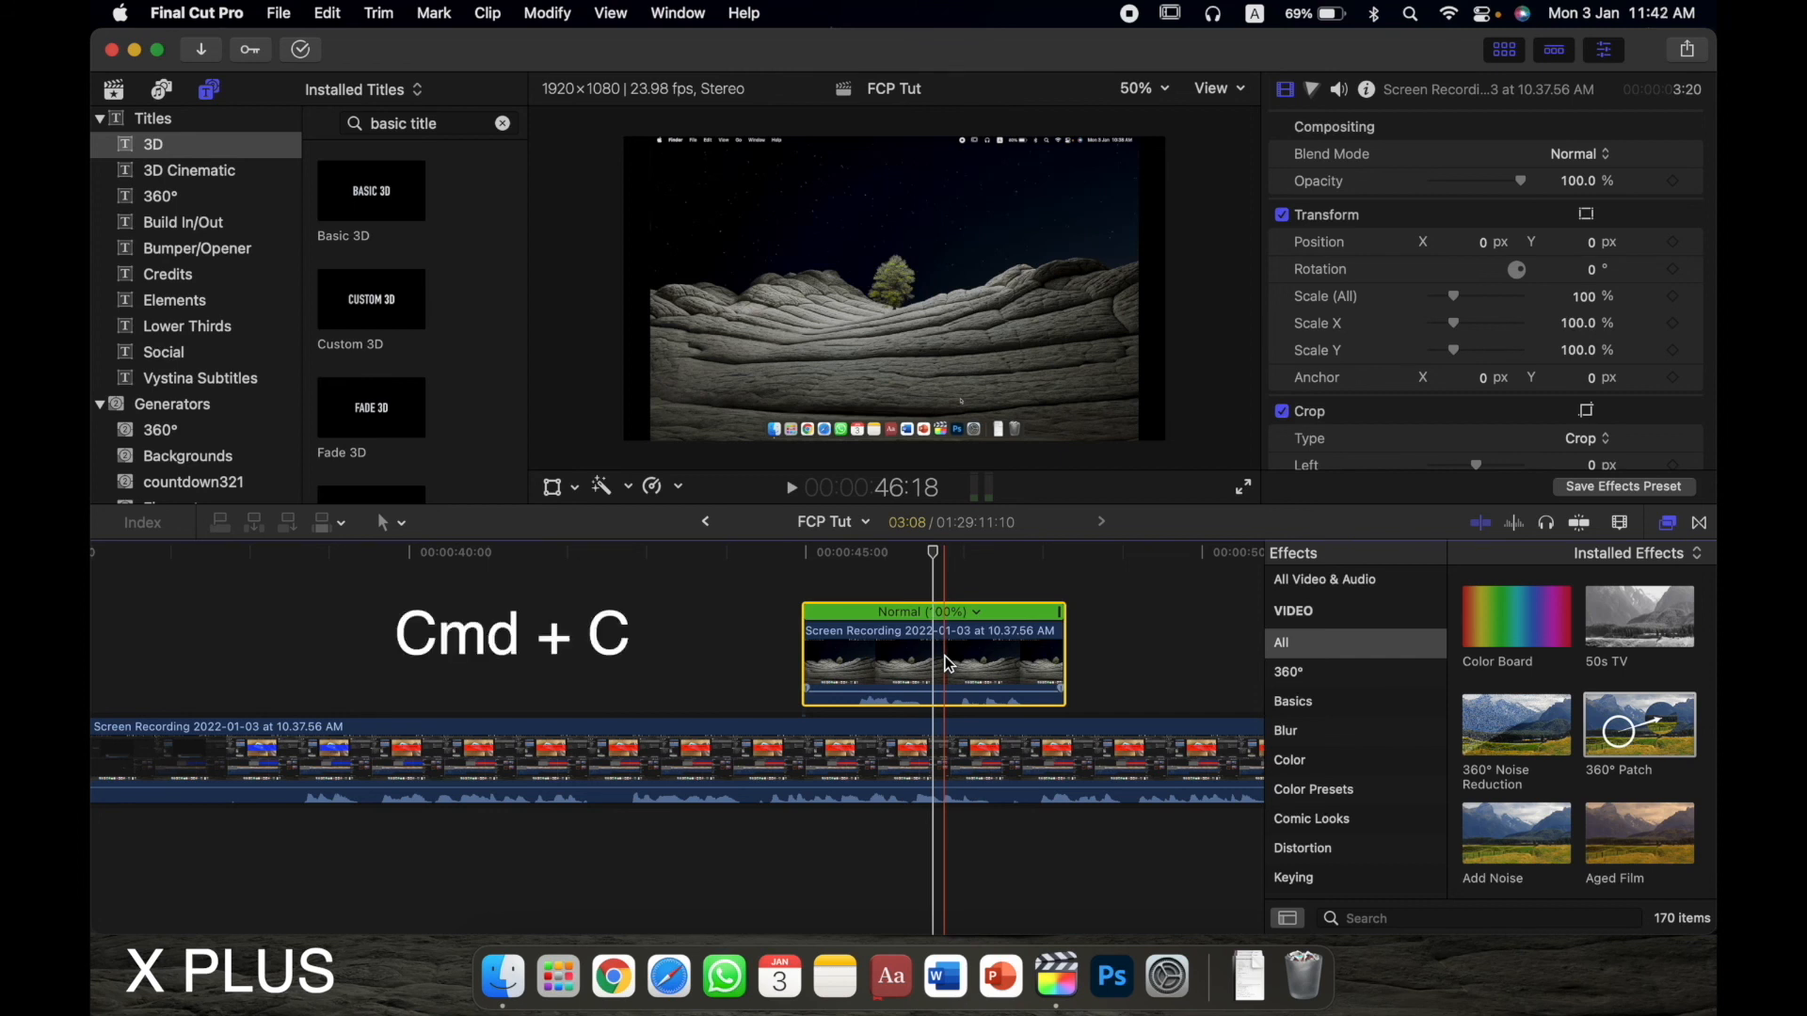
pyautogui.click(934, 761)
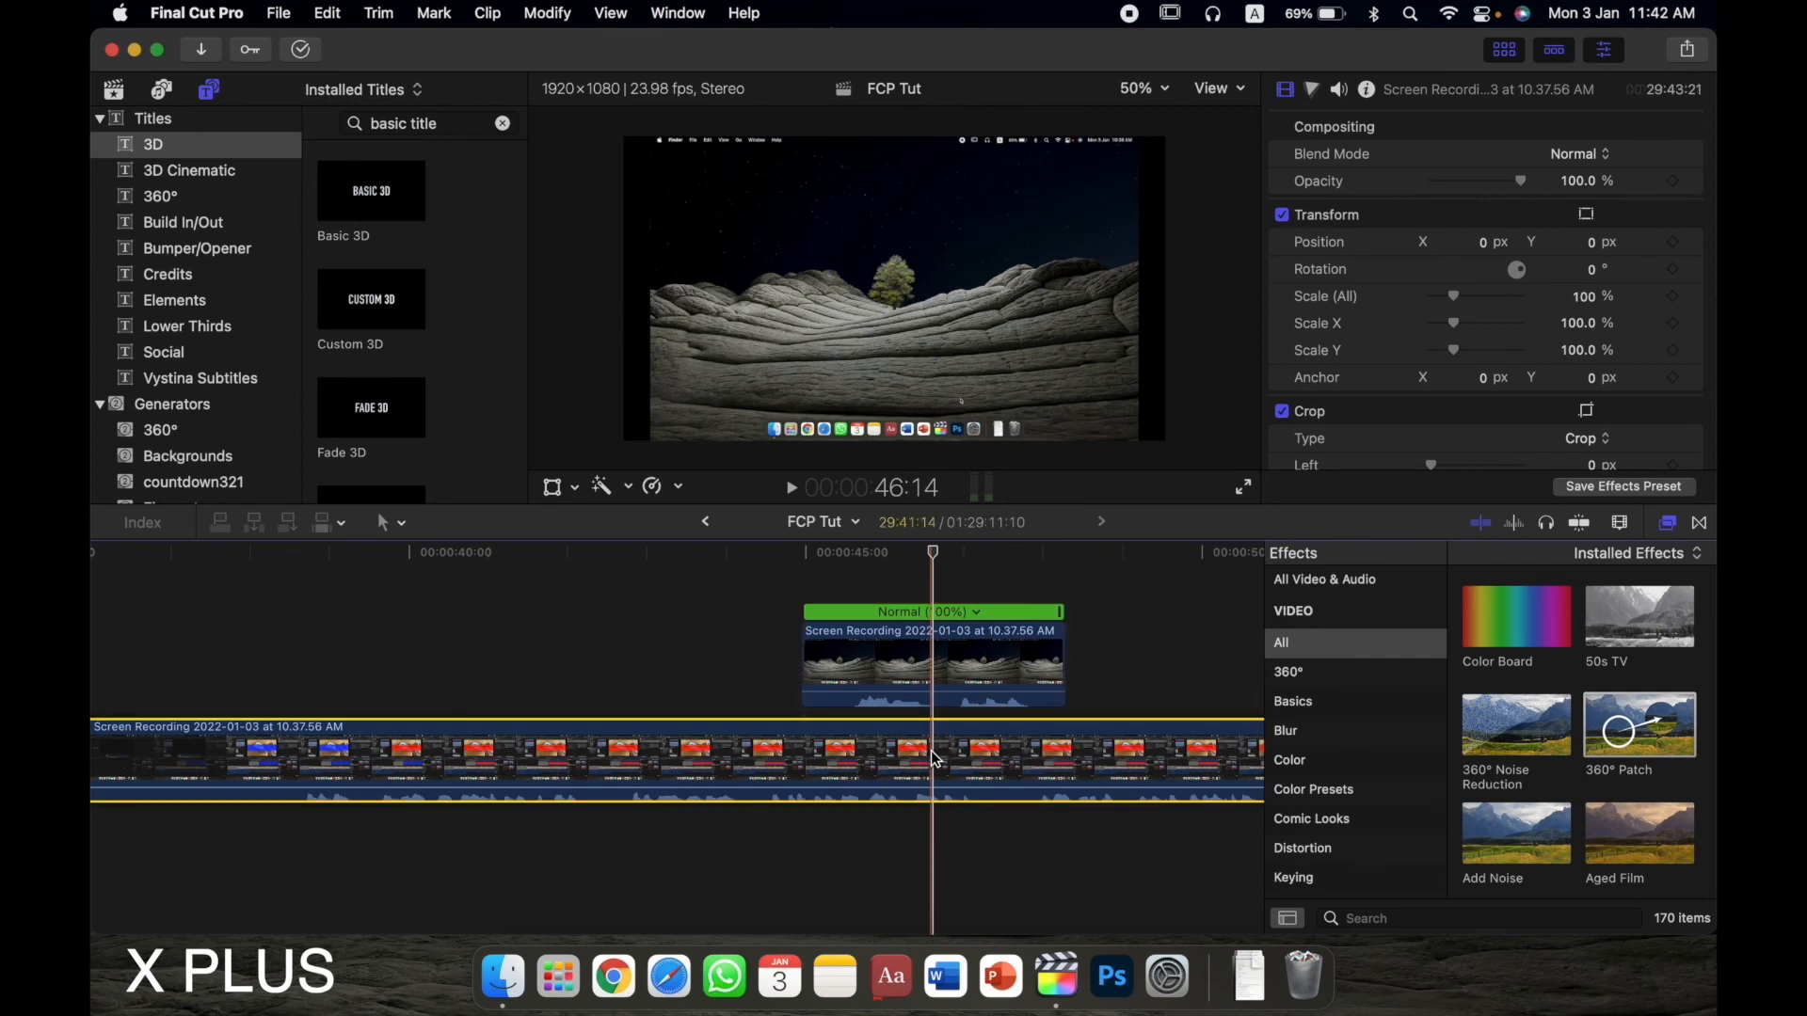
pyautogui.press('shift+super+v')
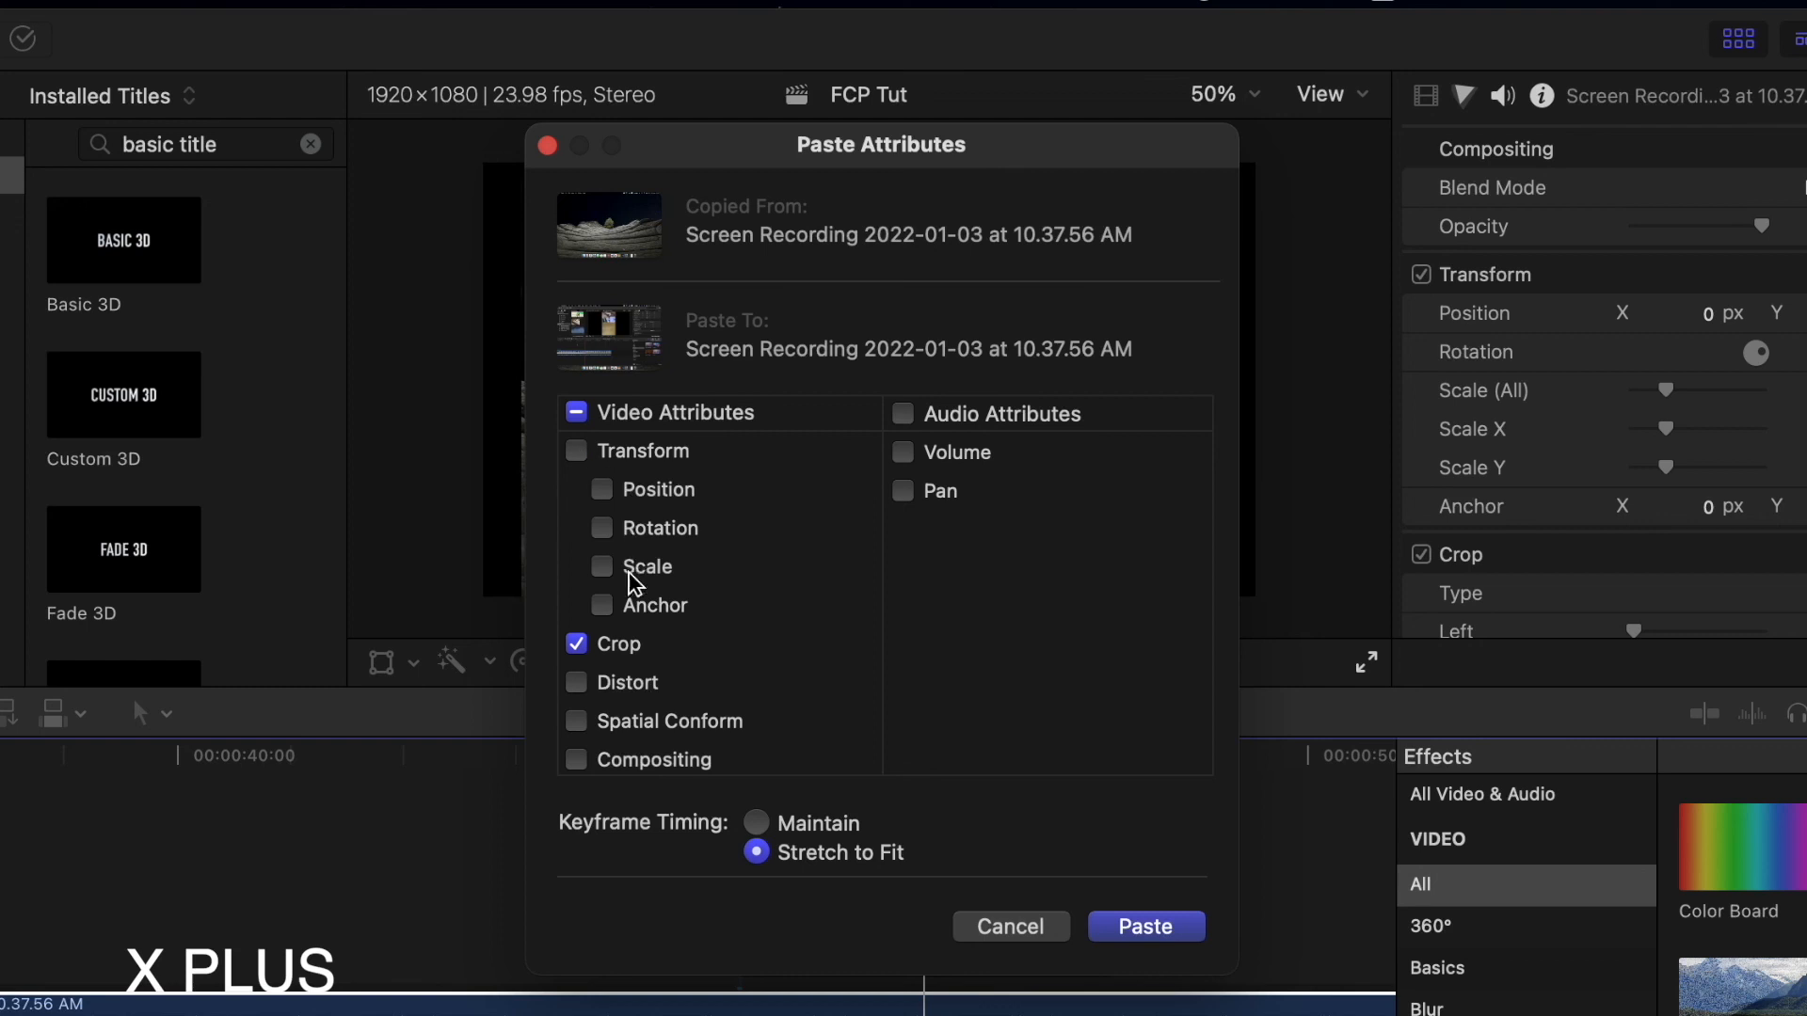
pyautogui.scroll(-2, 625, 611)
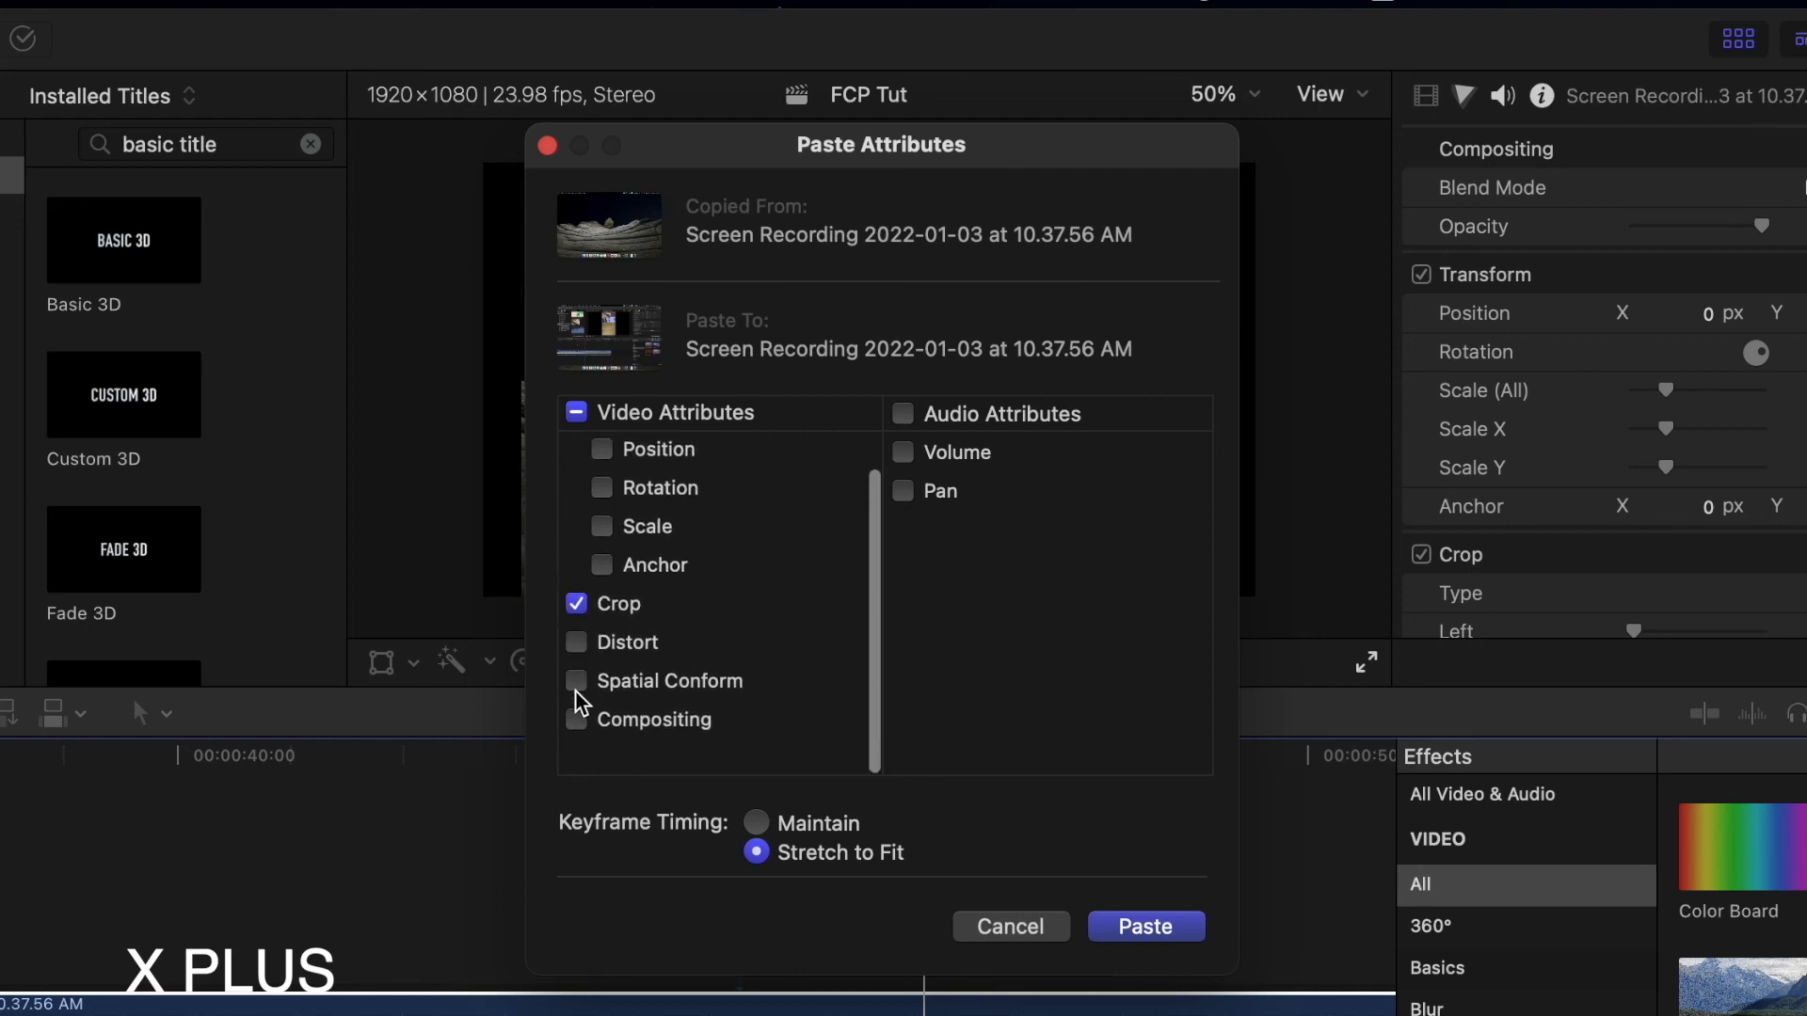
pyautogui.scroll(2, 726, 596)
pyautogui.scroll(-2, 695, 565)
pyautogui.scroll(2, 694, 565)
pyautogui.scroll(-1, 678, 537)
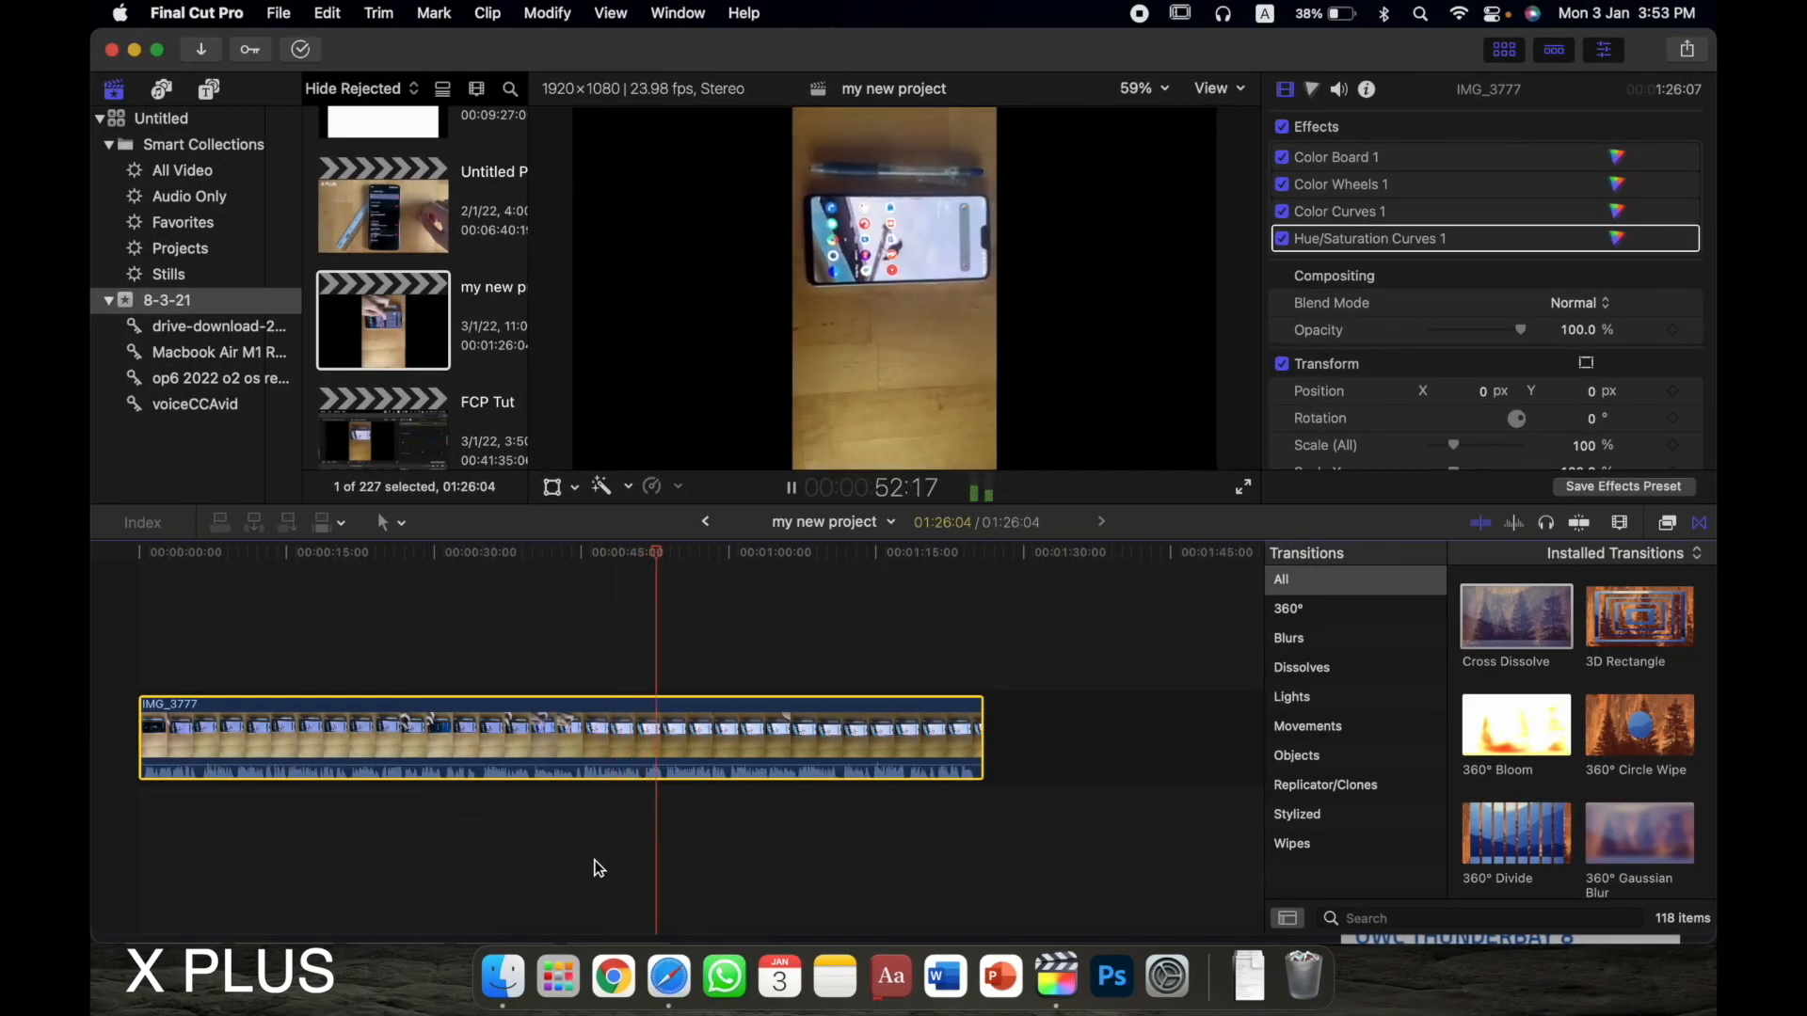
# - Pause playback of my new project and add a marker to the IMG_3777 clip at that point
pyautogui.press('space')
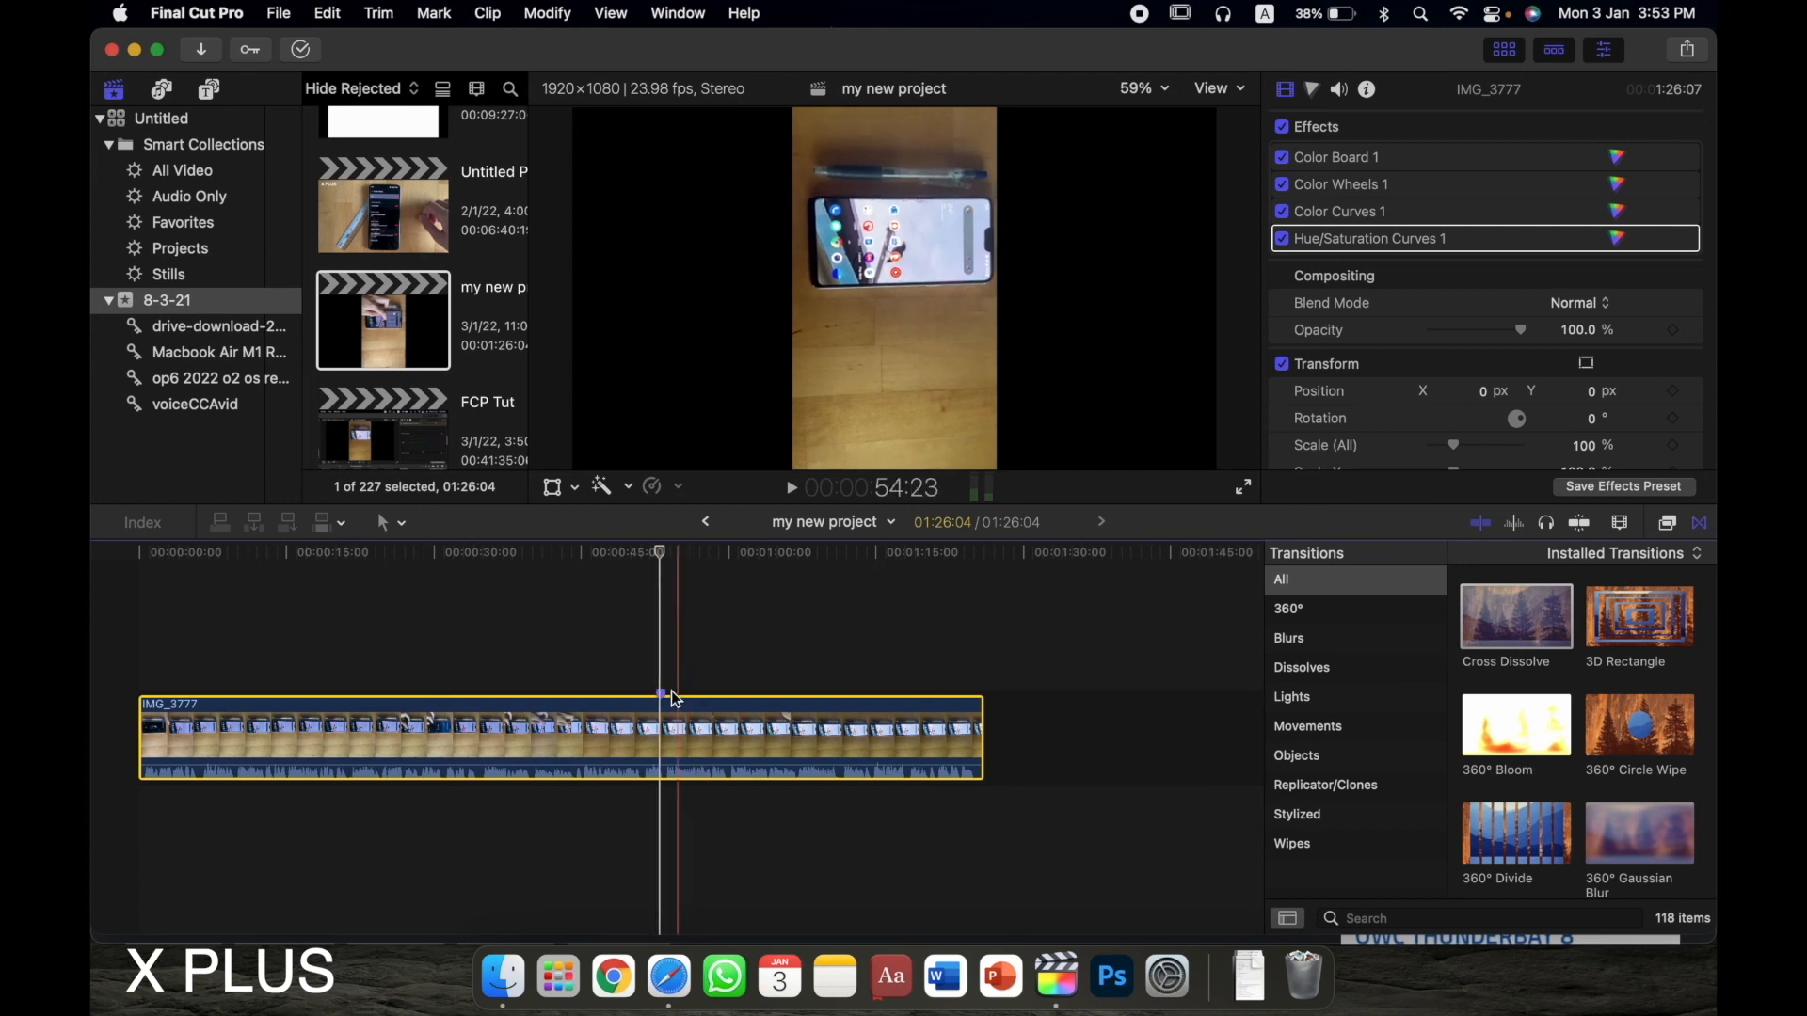
pyautogui.click(615, 675)
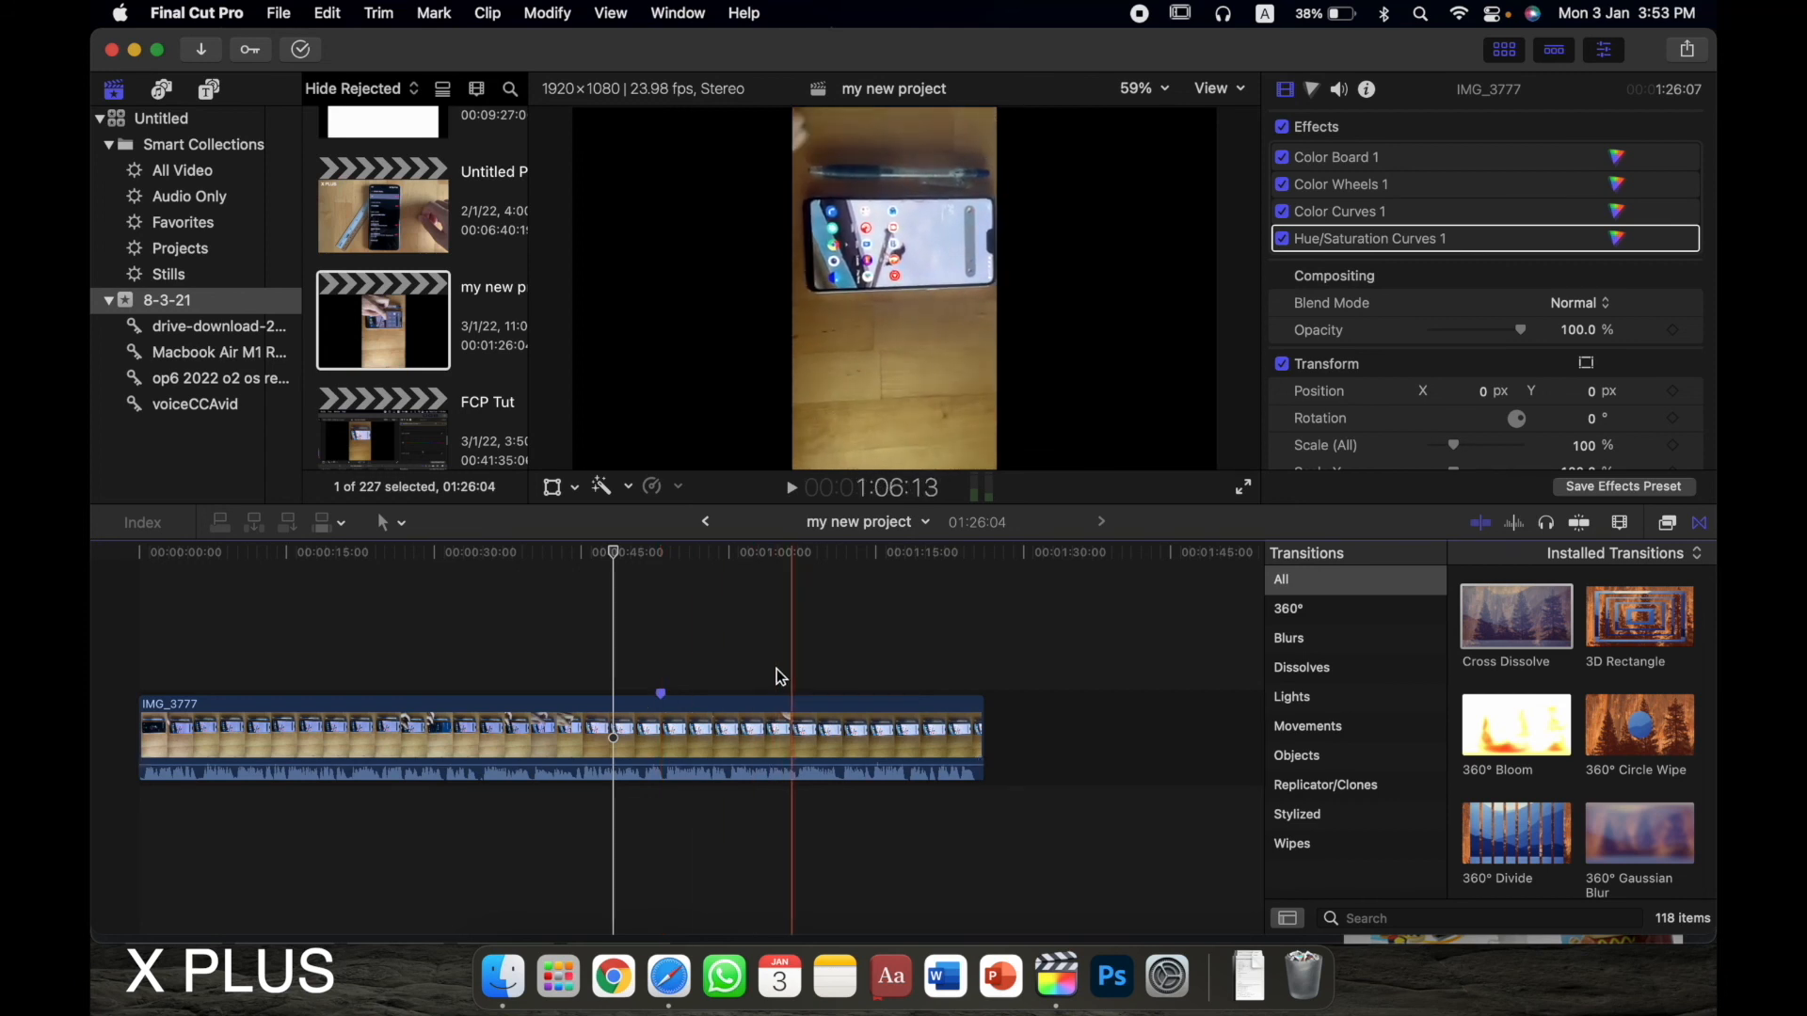
# - Split IMG_3777 at 29:13 and place its first piece above the remaining clip, starting at the marker
pyautogui.click(430, 706)
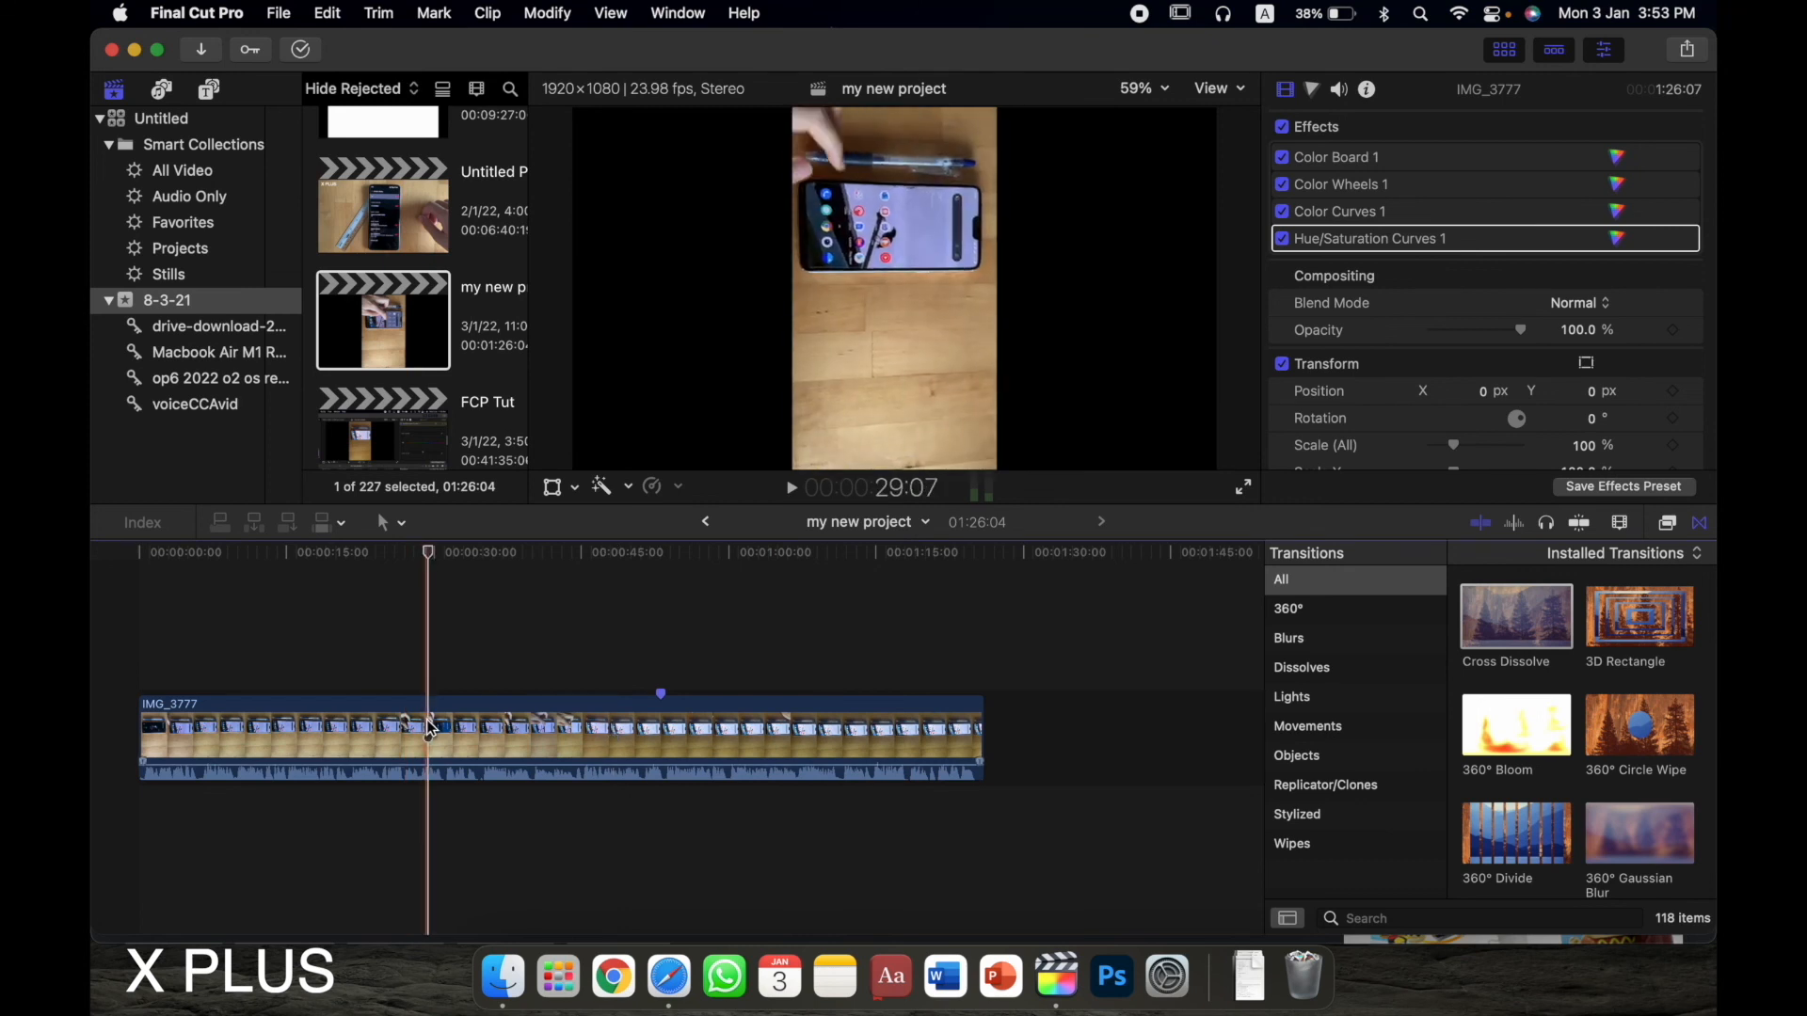
pyautogui.click(433, 727)
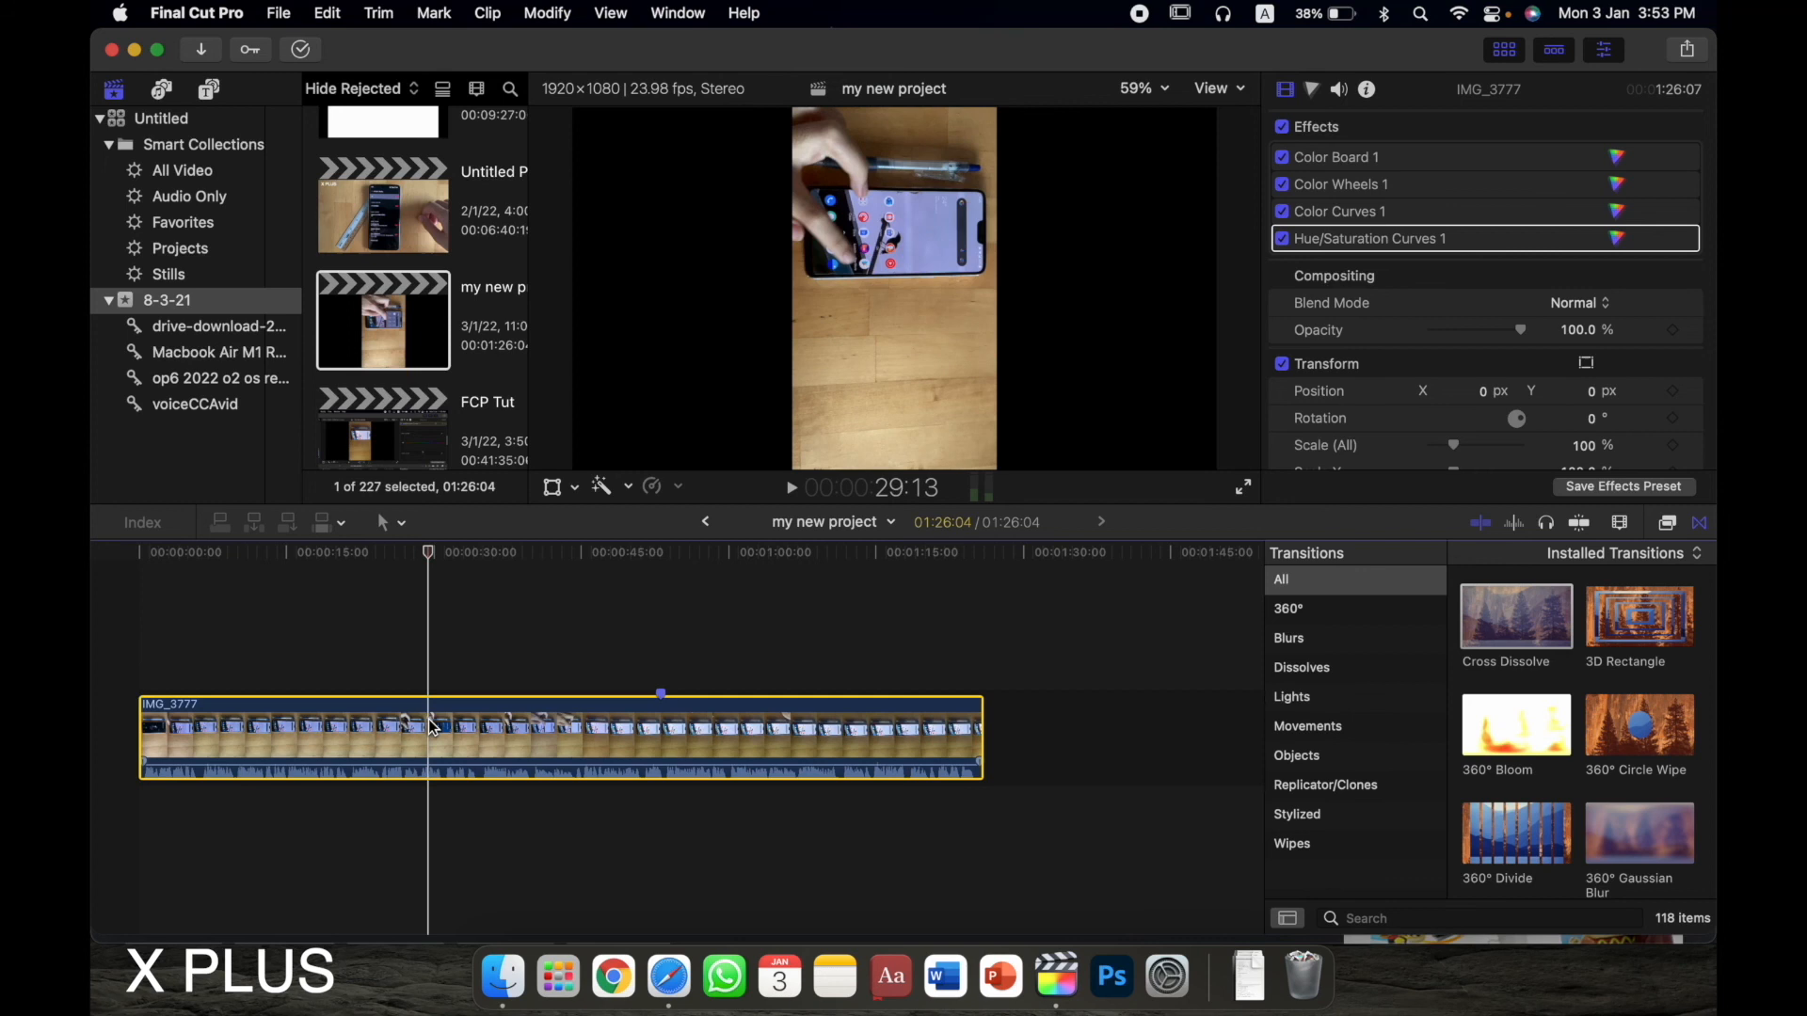
pyautogui.press('super+b')
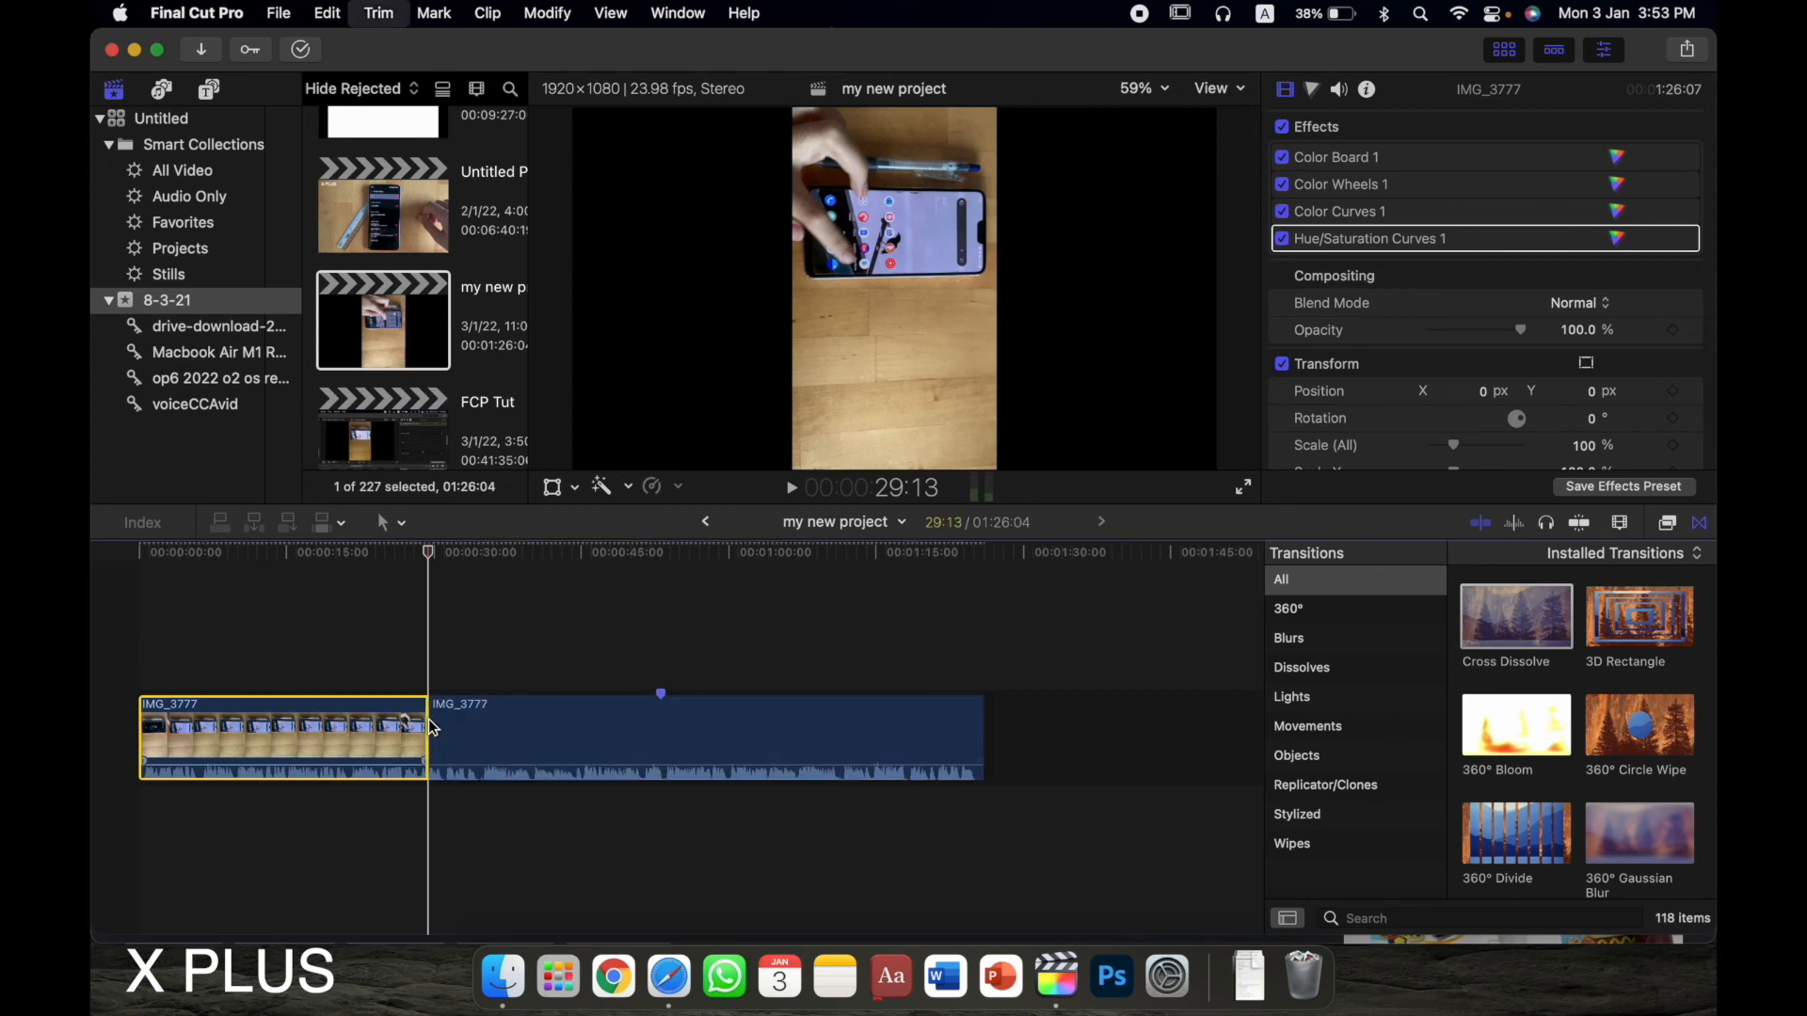
pyautogui.moveTo(384, 736); pyautogui.dragTo(610, 638)
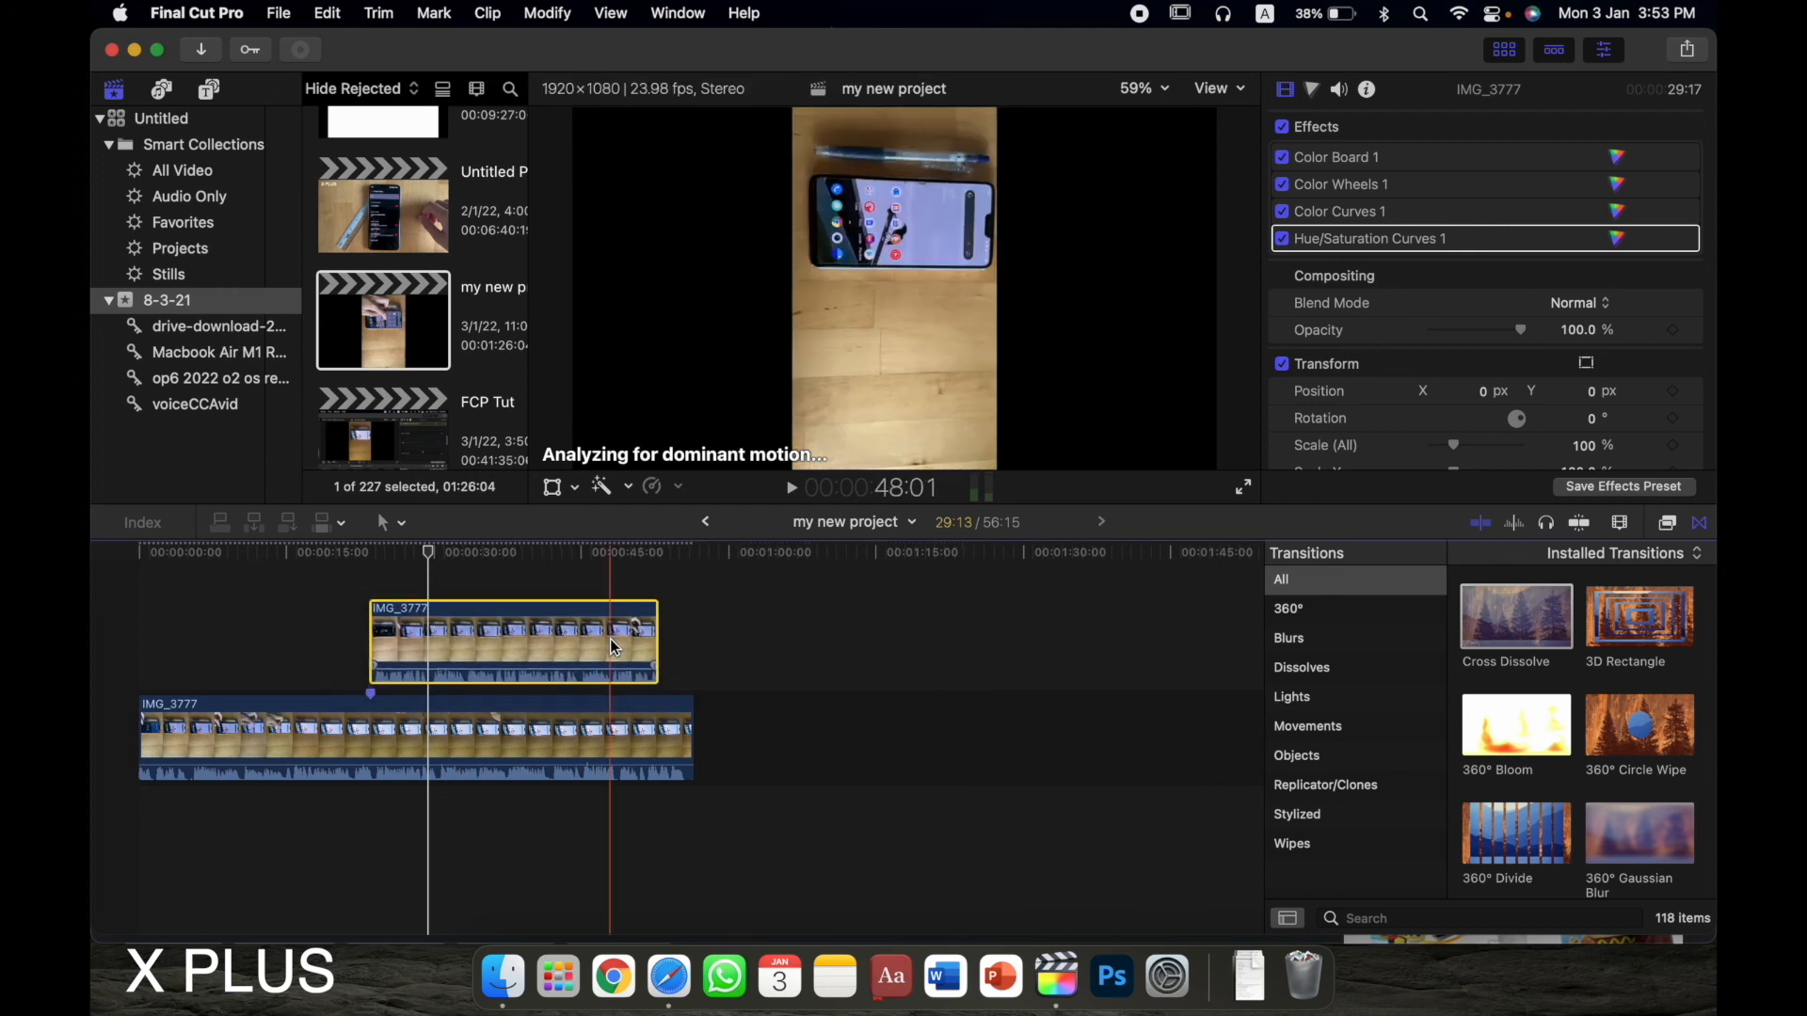
# - Delete the marker from the lower IMG_3777 clip in the primary storyline
pyautogui.doubleClick(372, 695)
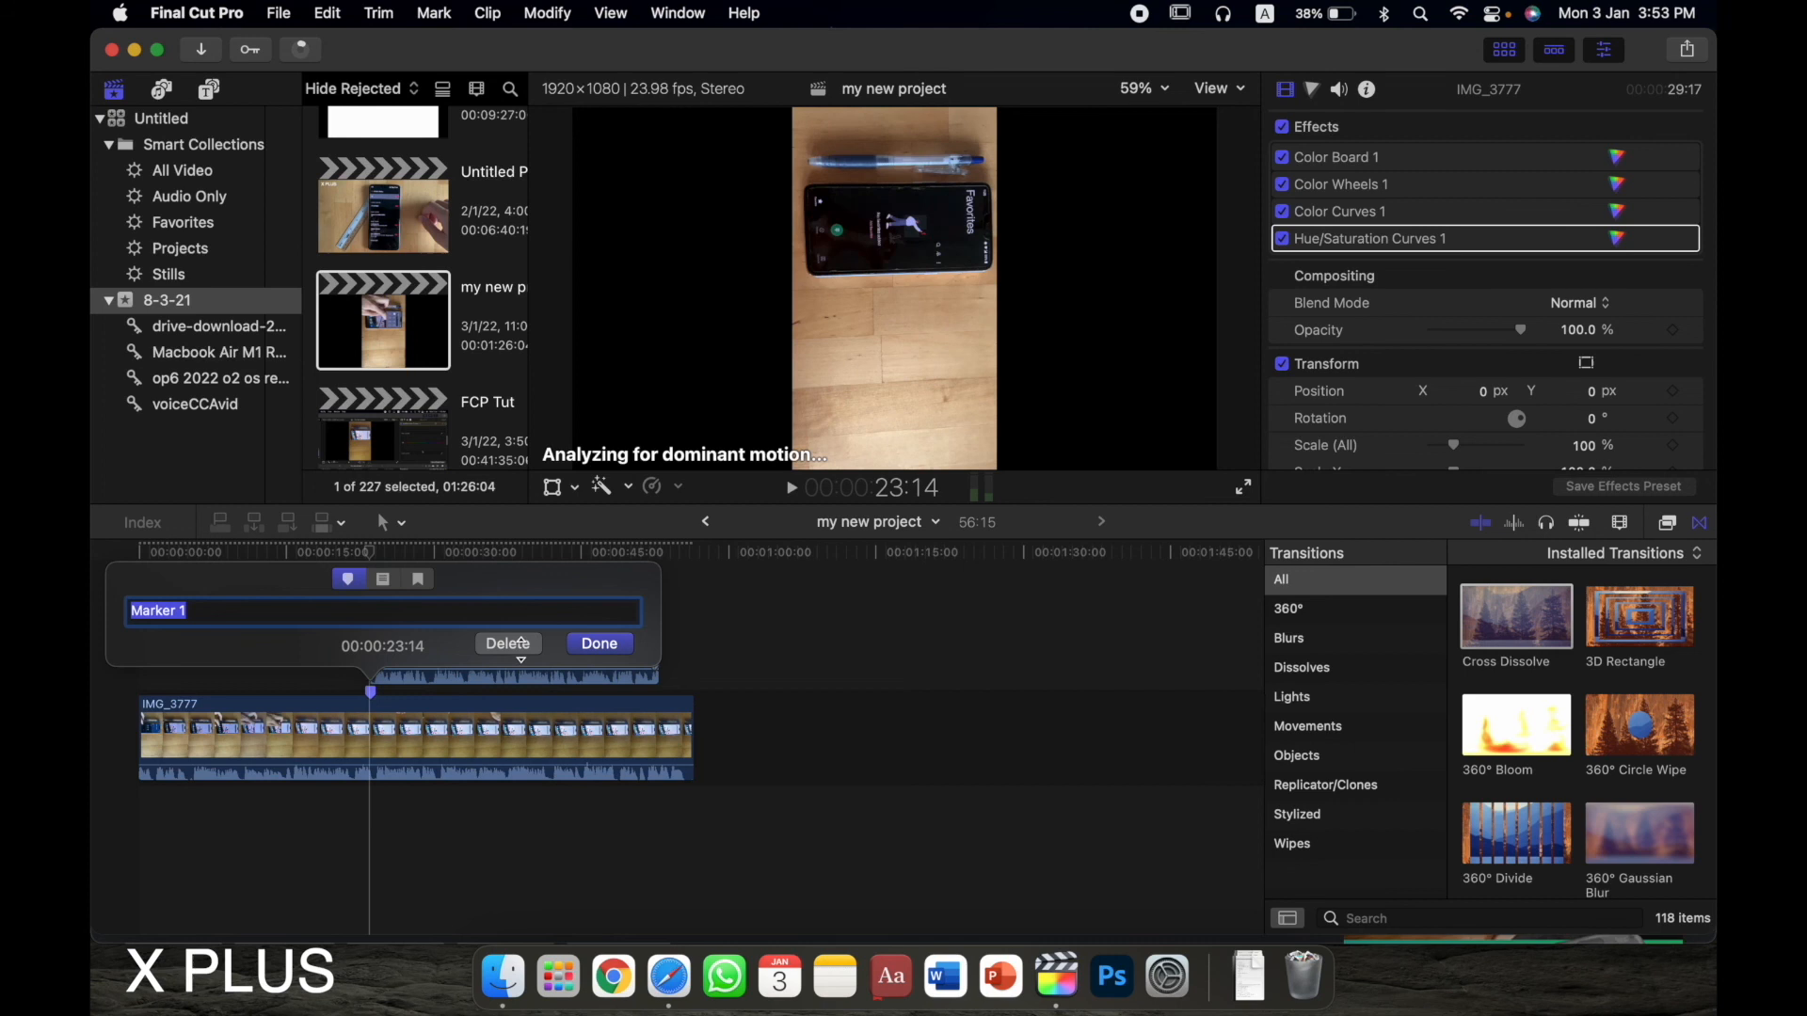
pyautogui.click(523, 644)
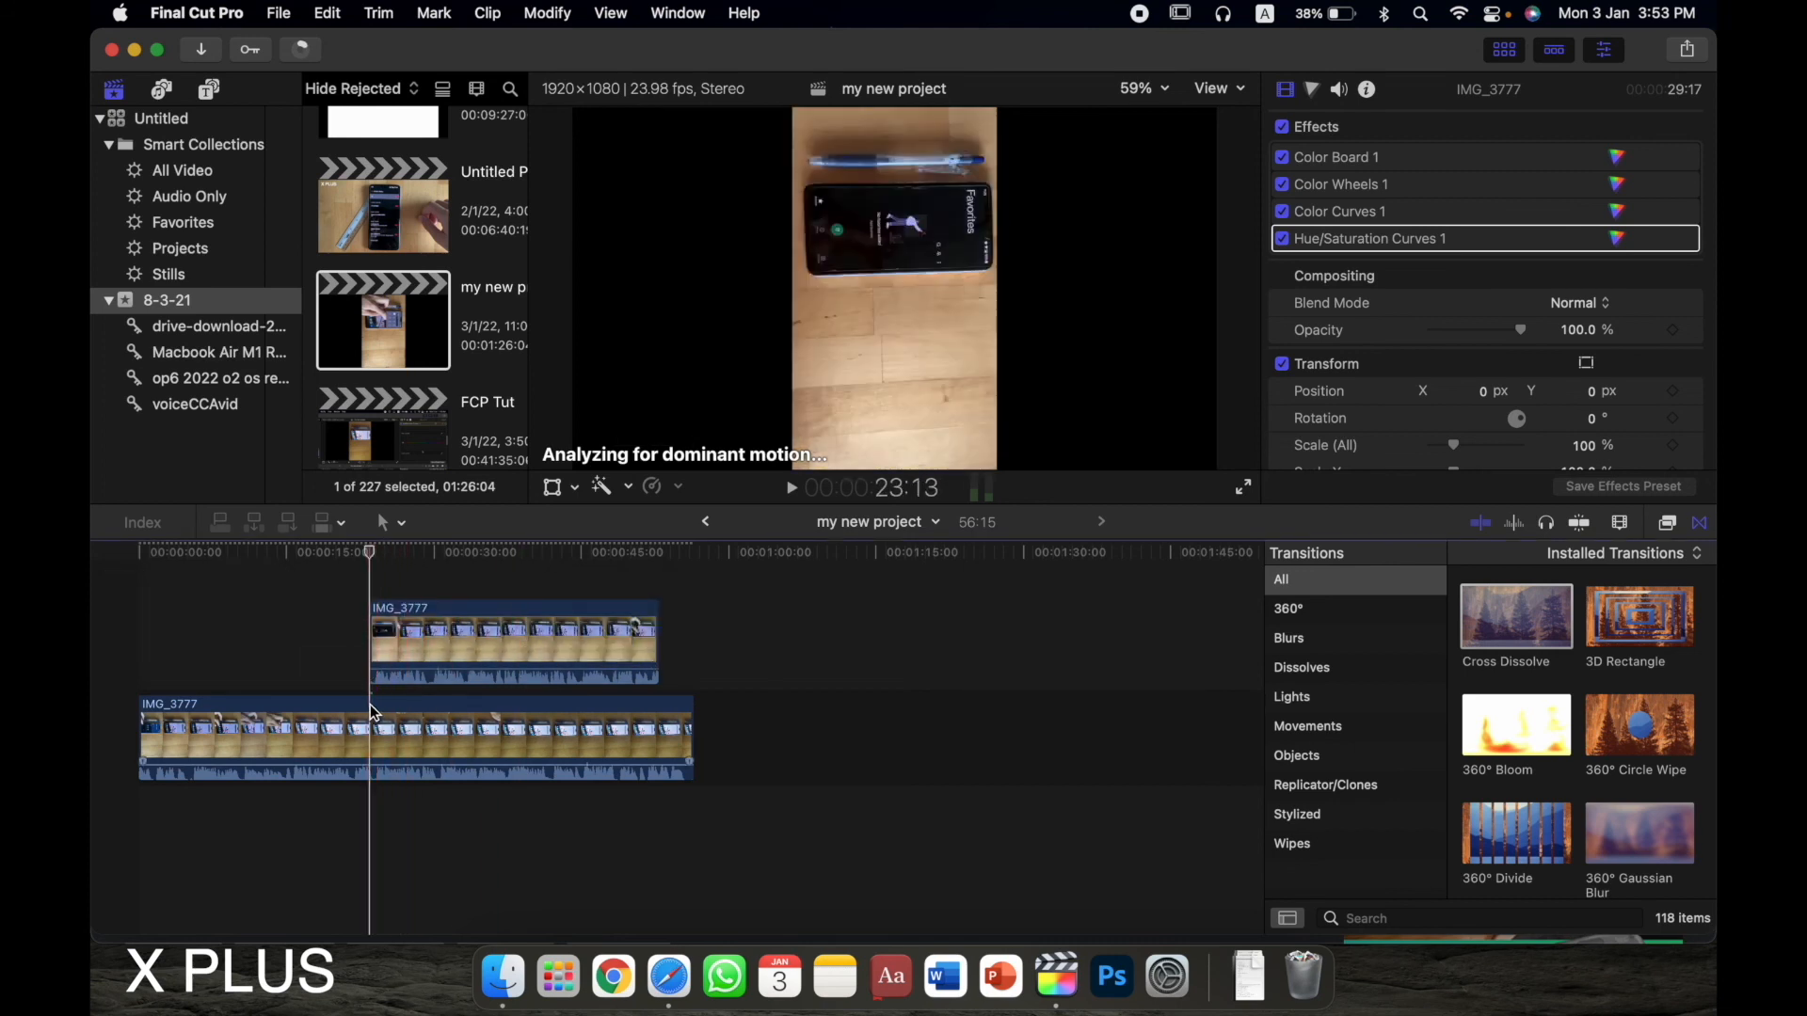
# - Add a marker at 23:13 on the upper IMG_3777 clip, open its settings, and delete it
pyautogui.press('m')
pyautogui.press('m')
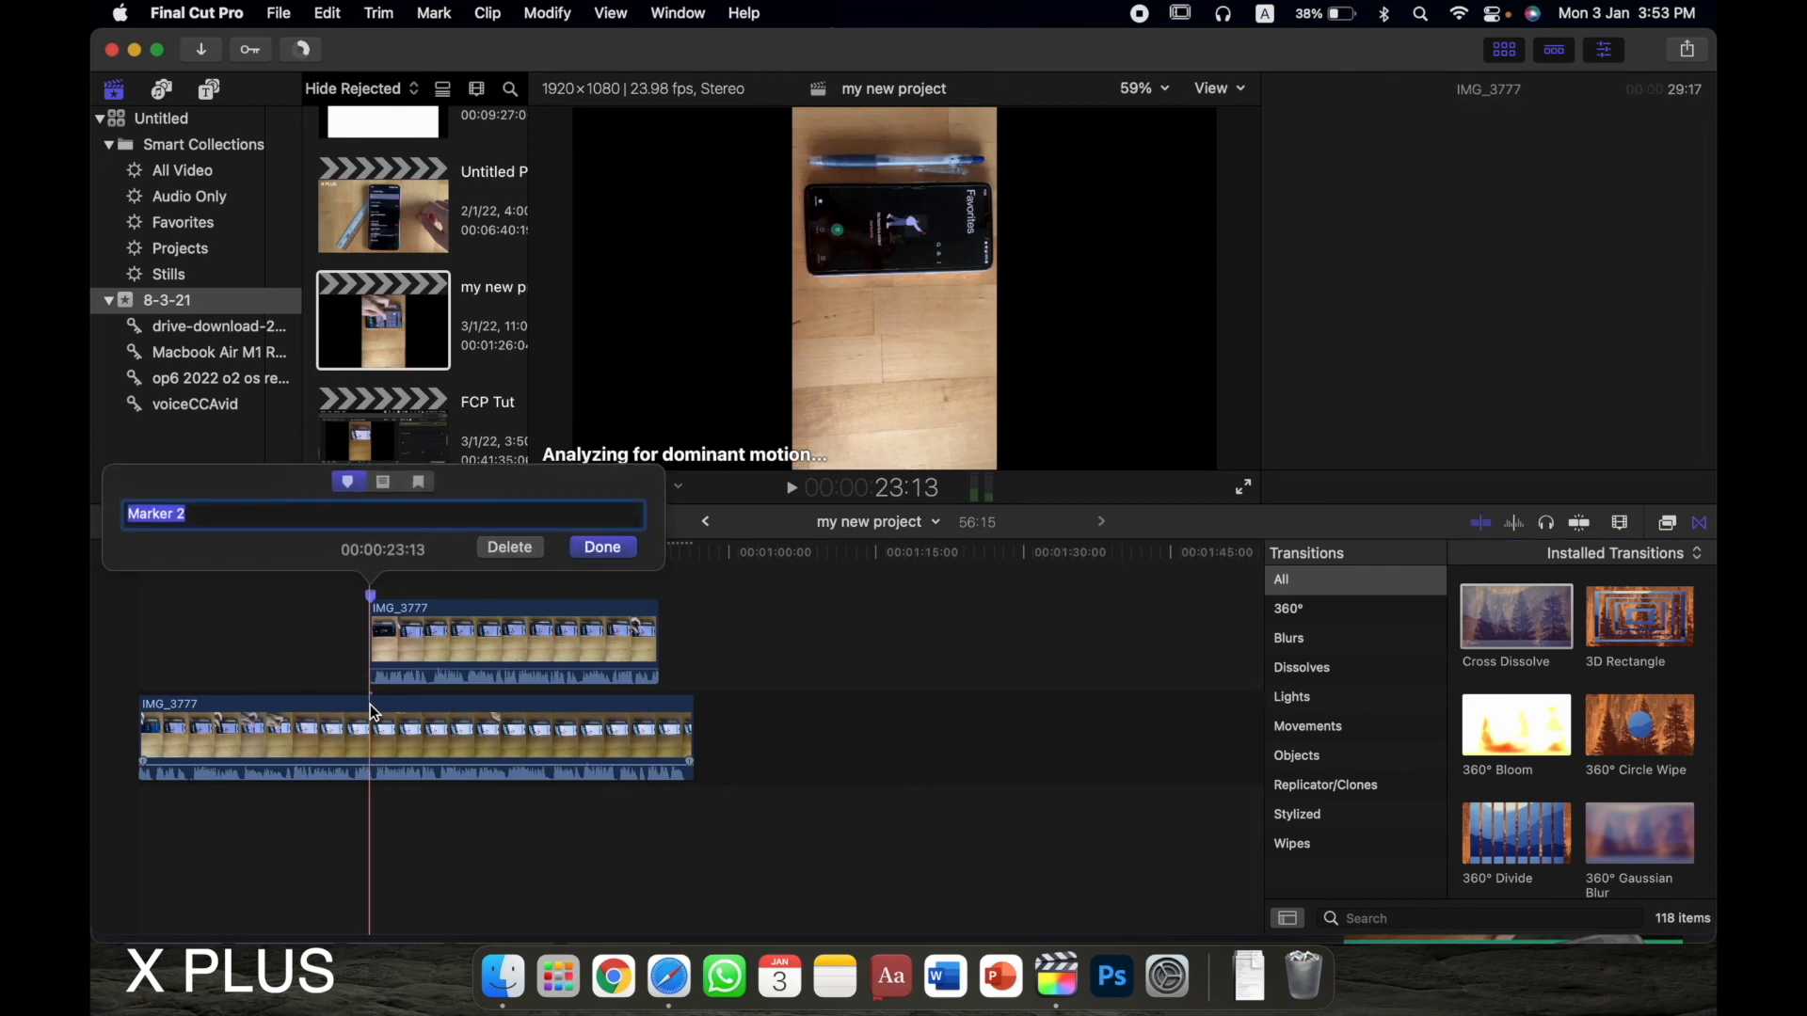
pyautogui.click(525, 552)
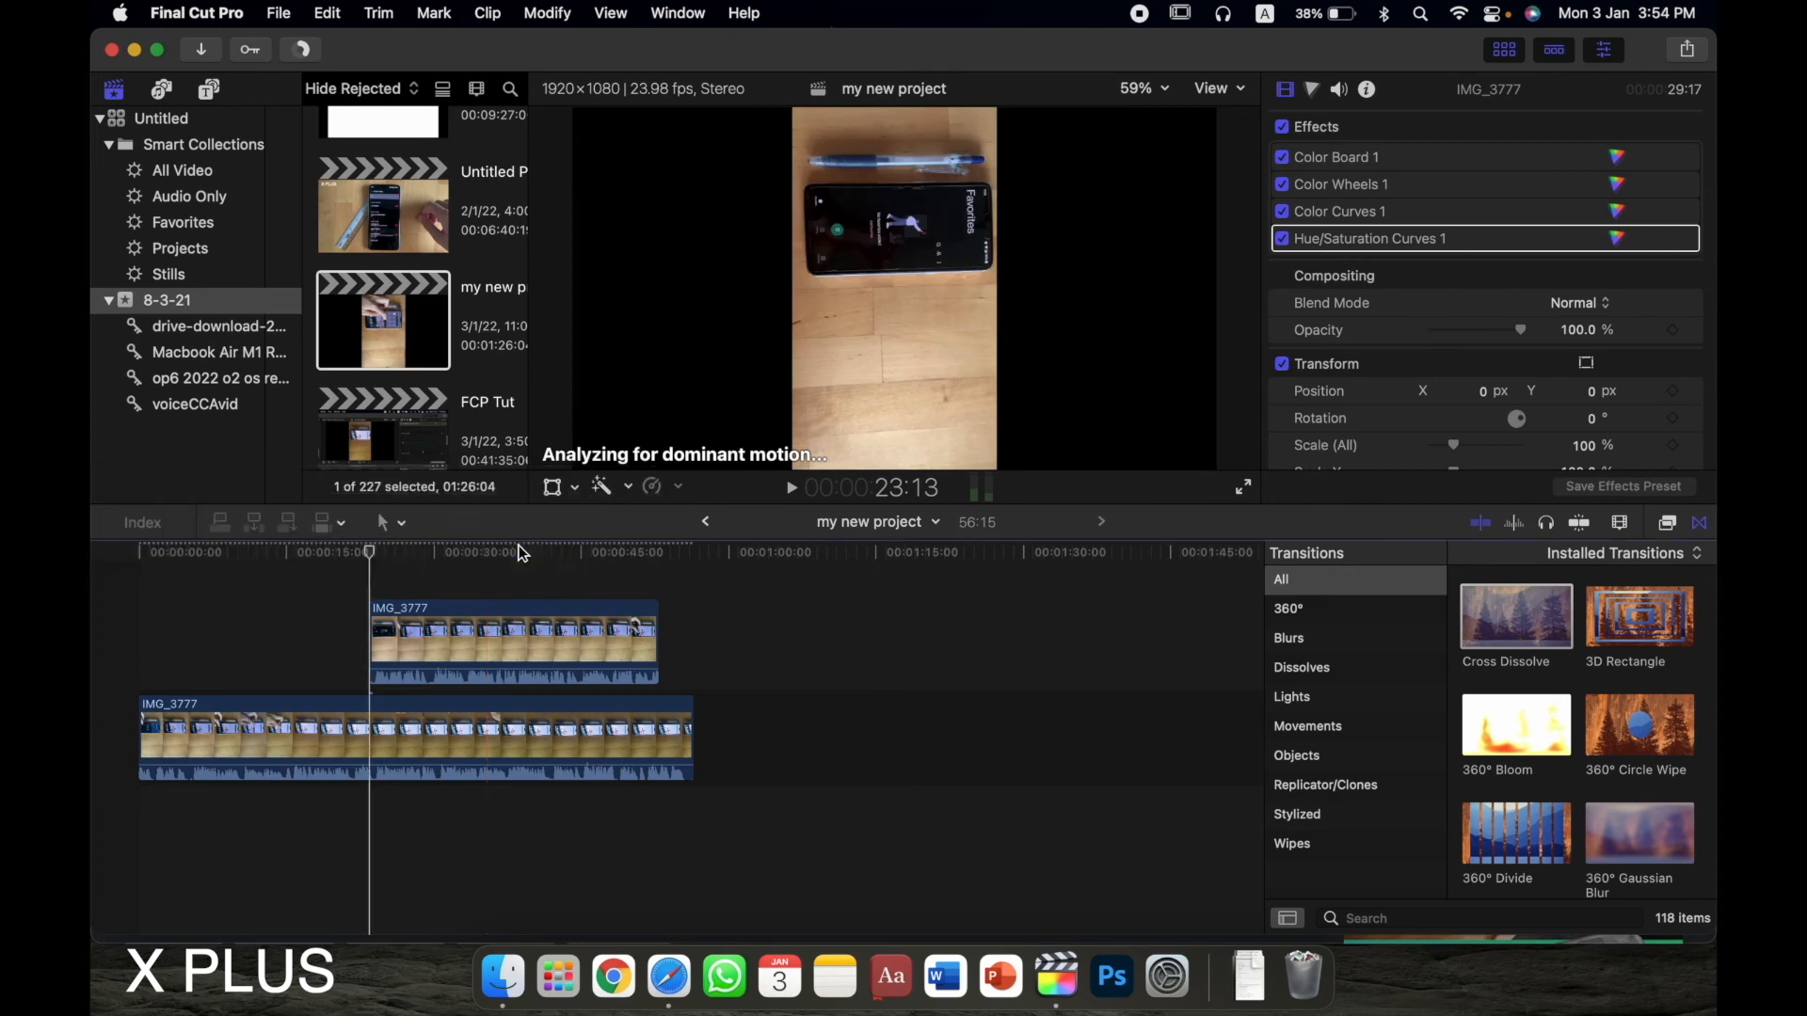
# - Select the lower IMG_3777 clip, add a marker to it at 23:16, and delete that marker
pyautogui.click(371, 702)
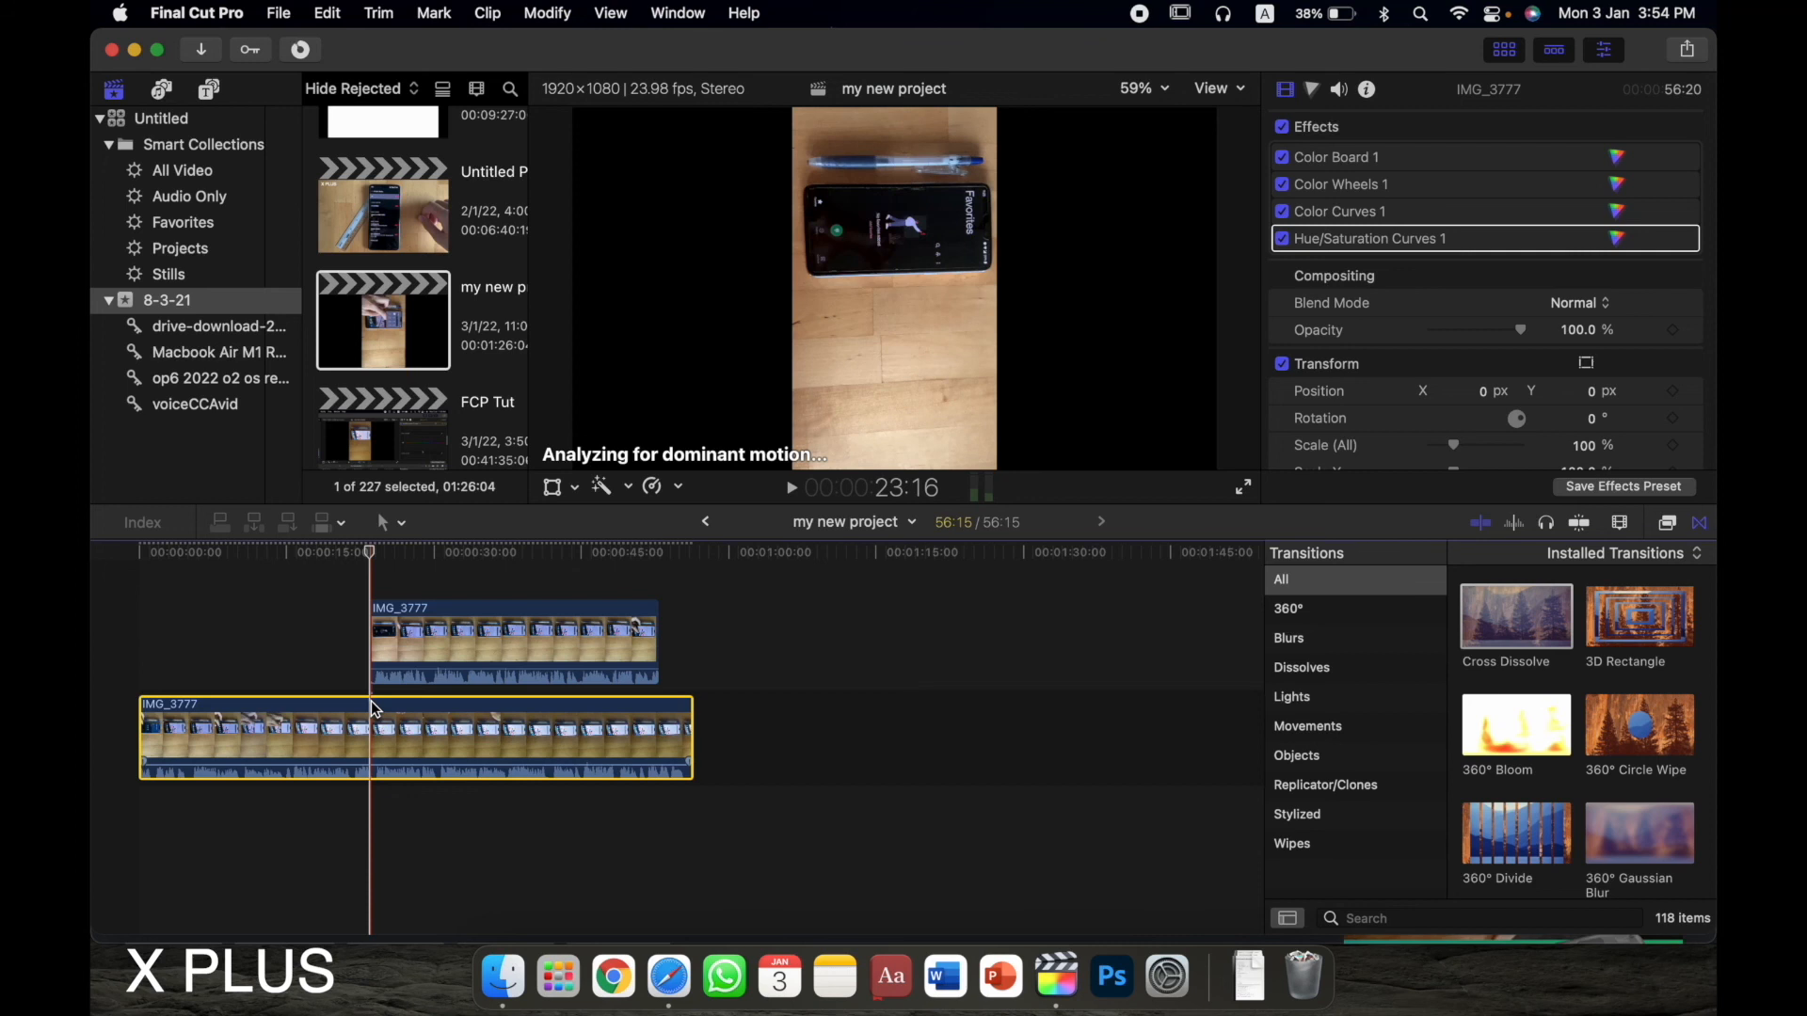
pyautogui.press('m')
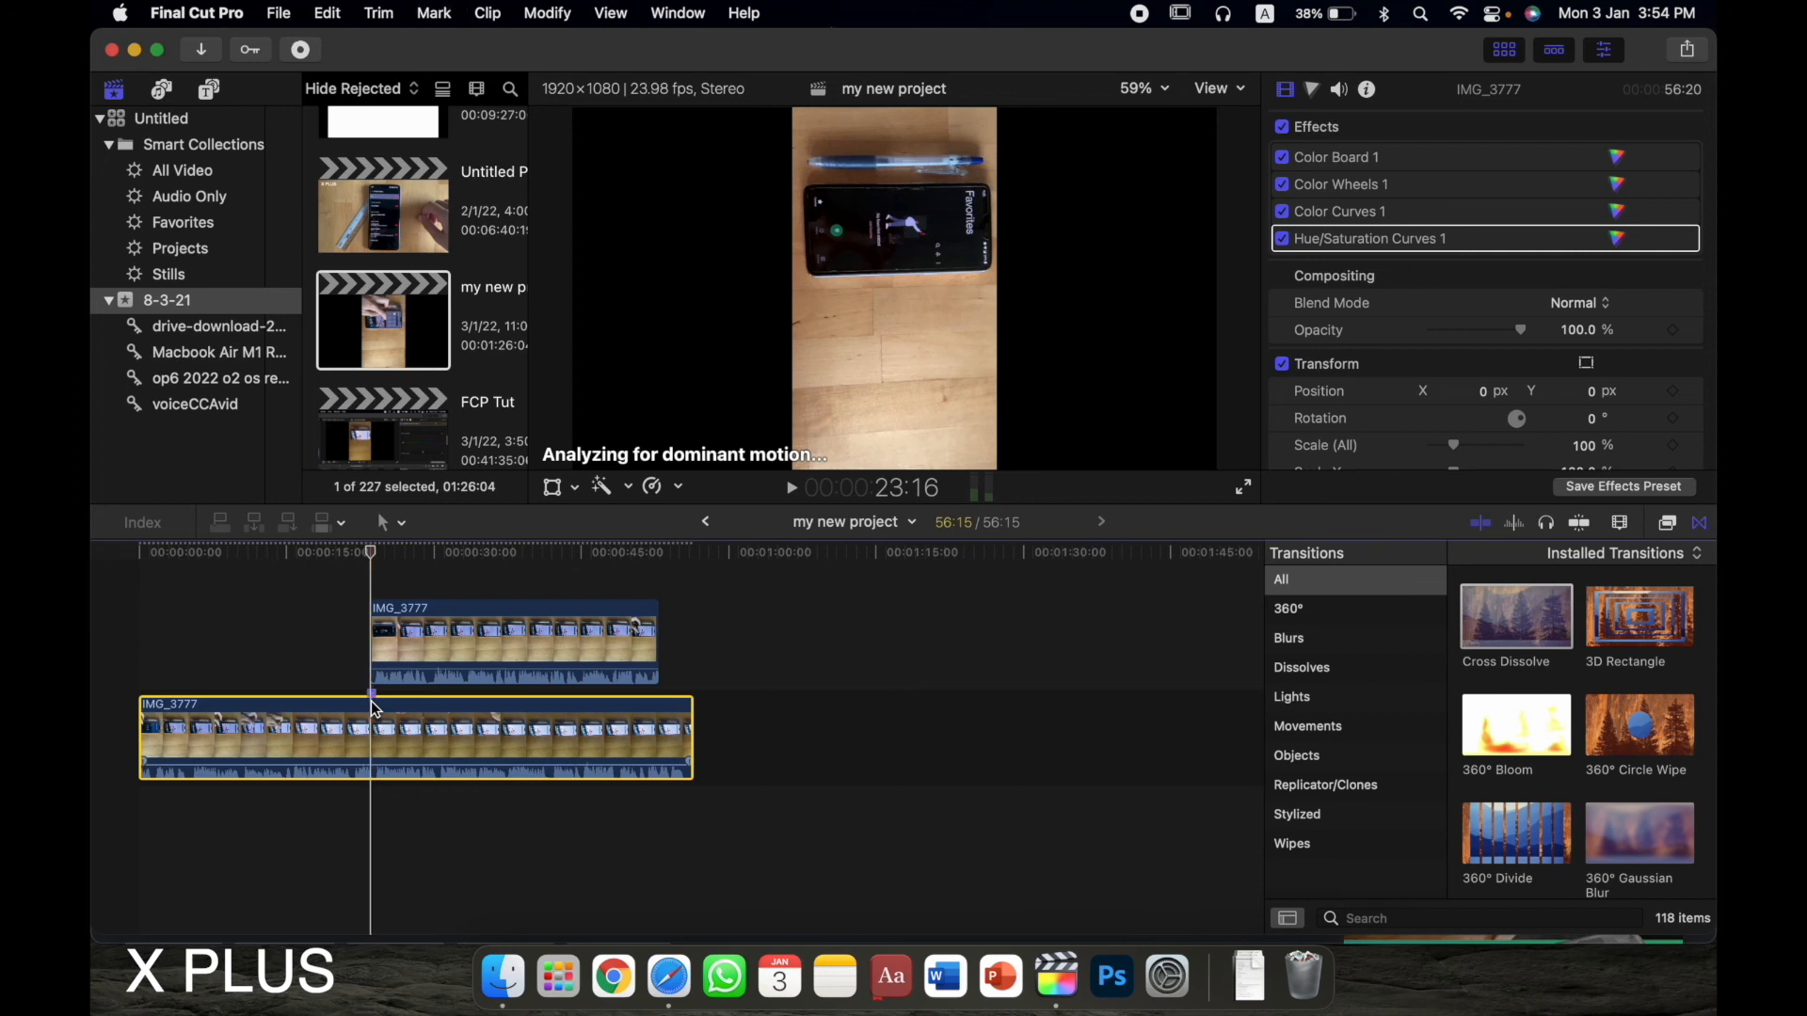
pyautogui.doubleClick(372, 696)
pyautogui.click(495, 642)
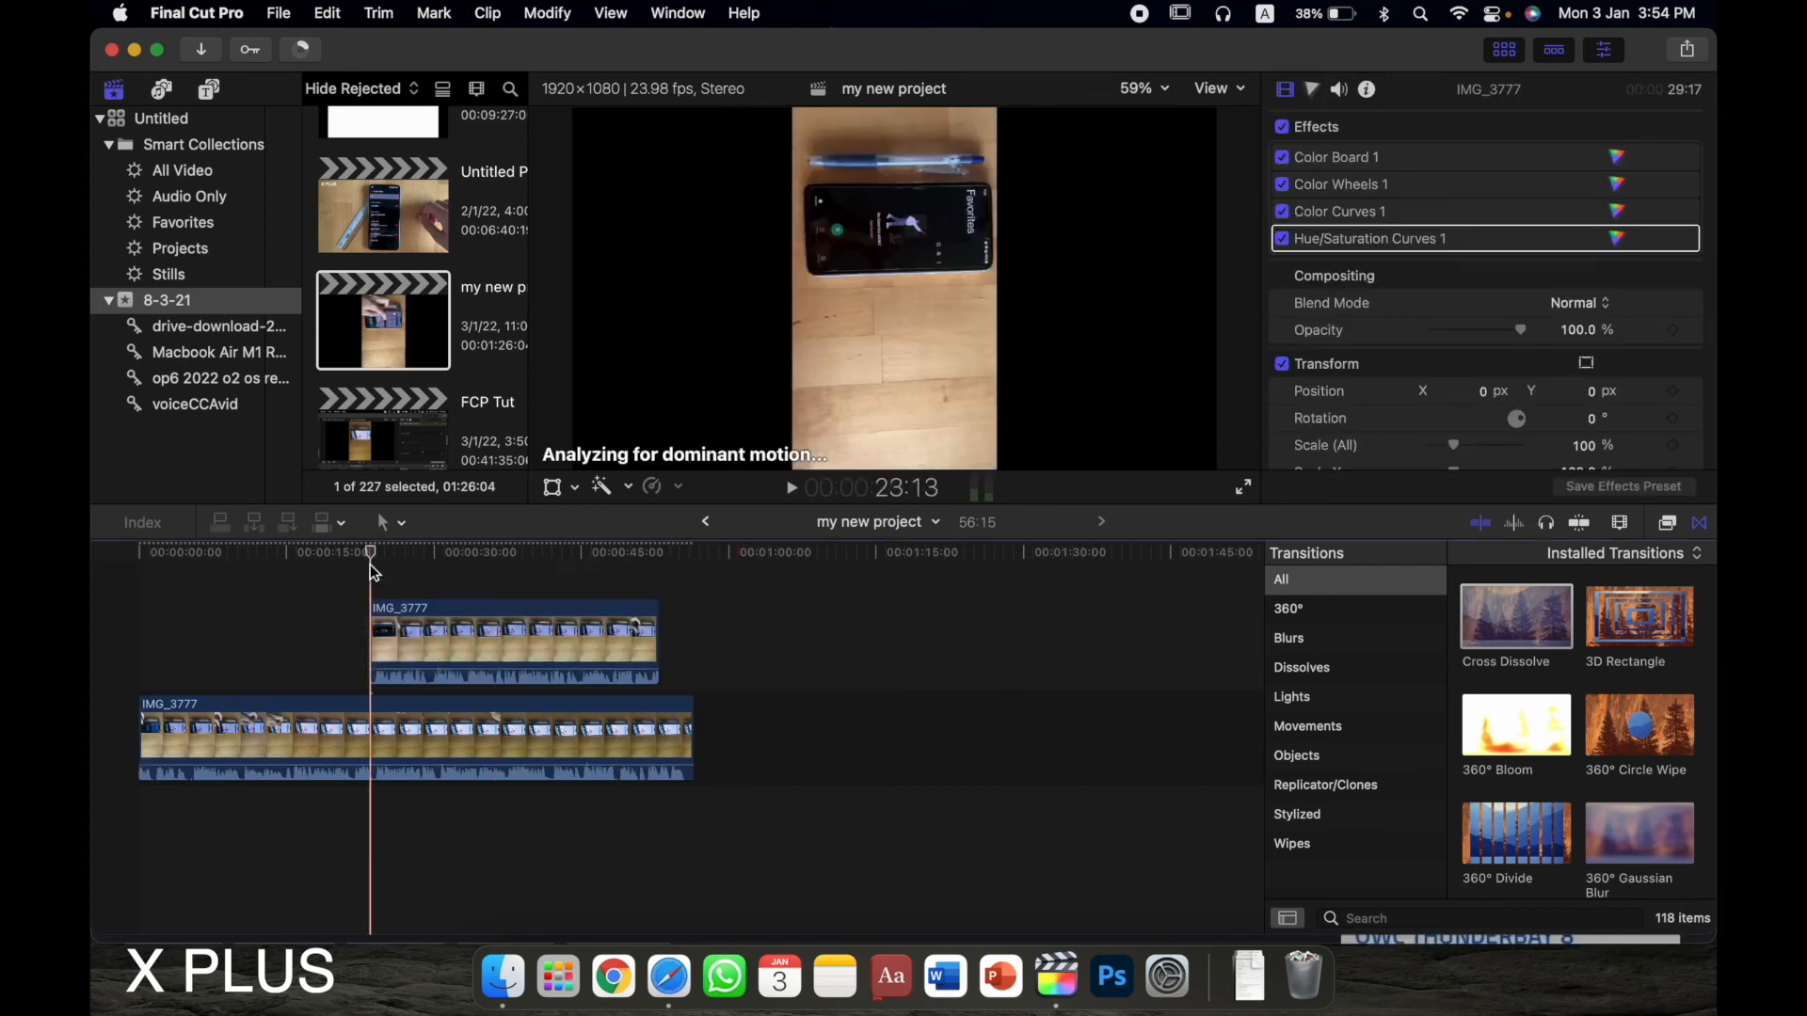
# - Add a marker at 23:13, at the start of the upper connected IMG_3777 clip
pyautogui.press('m')
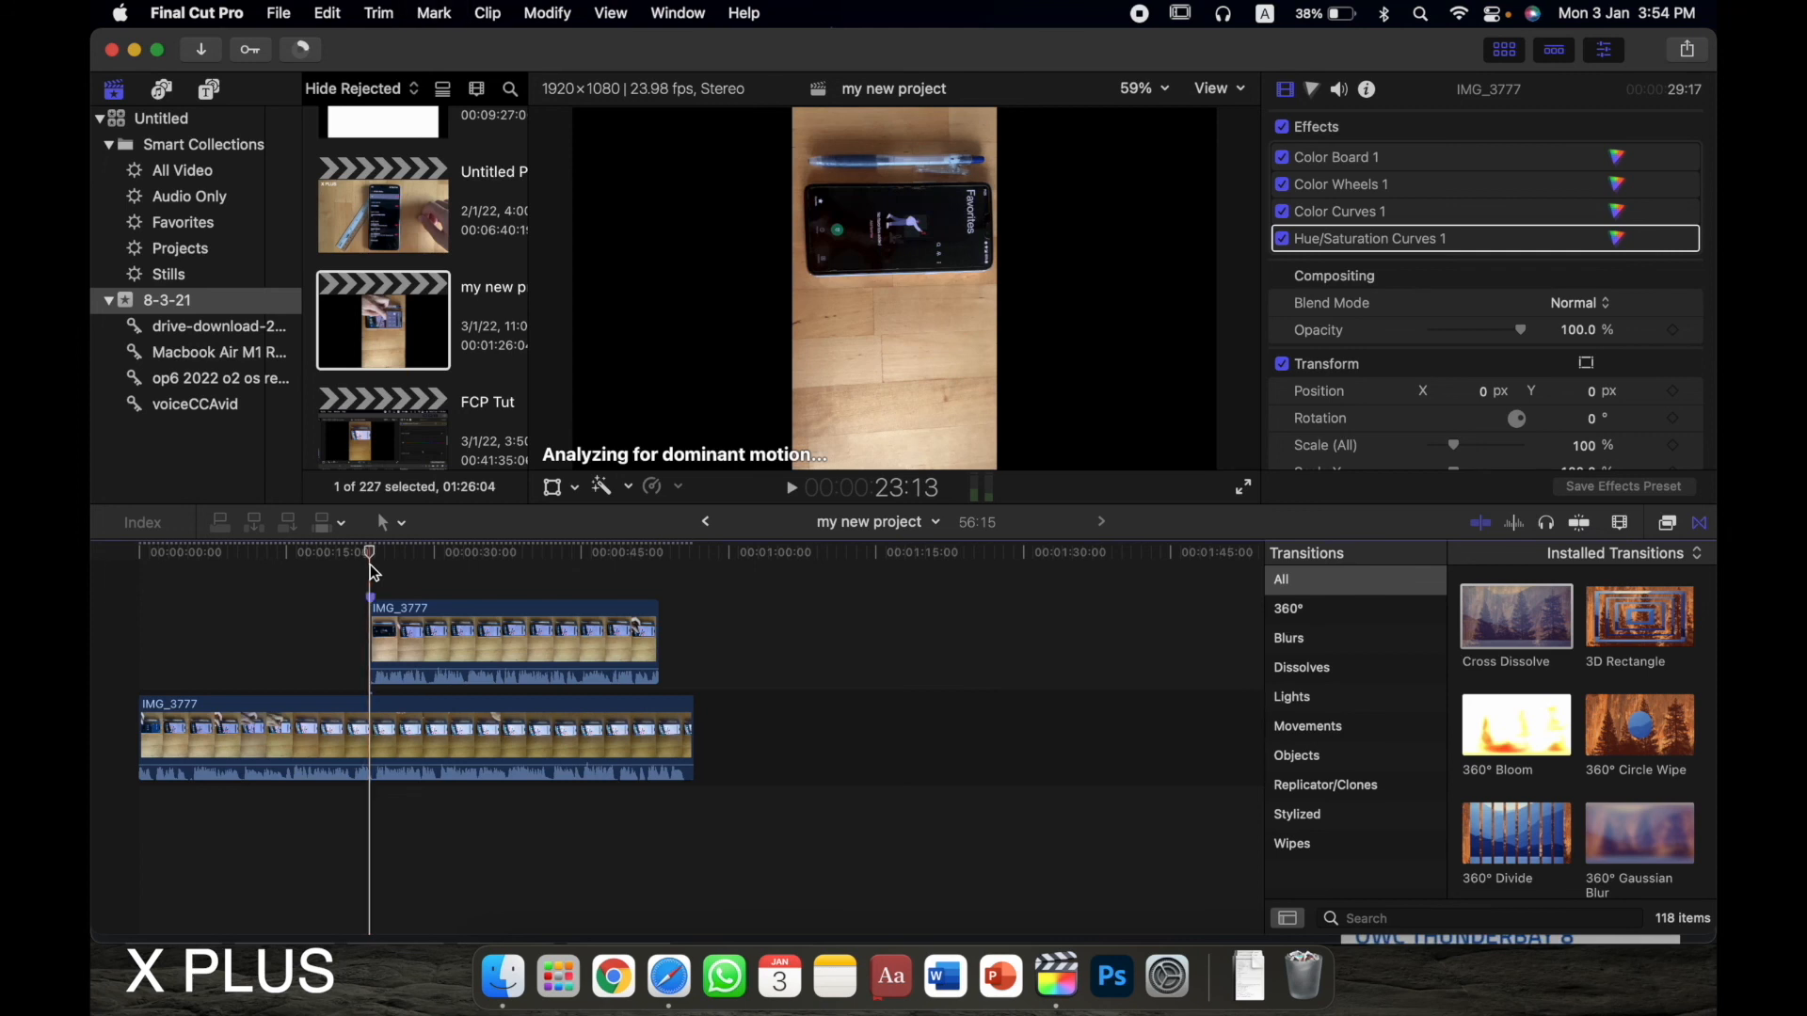